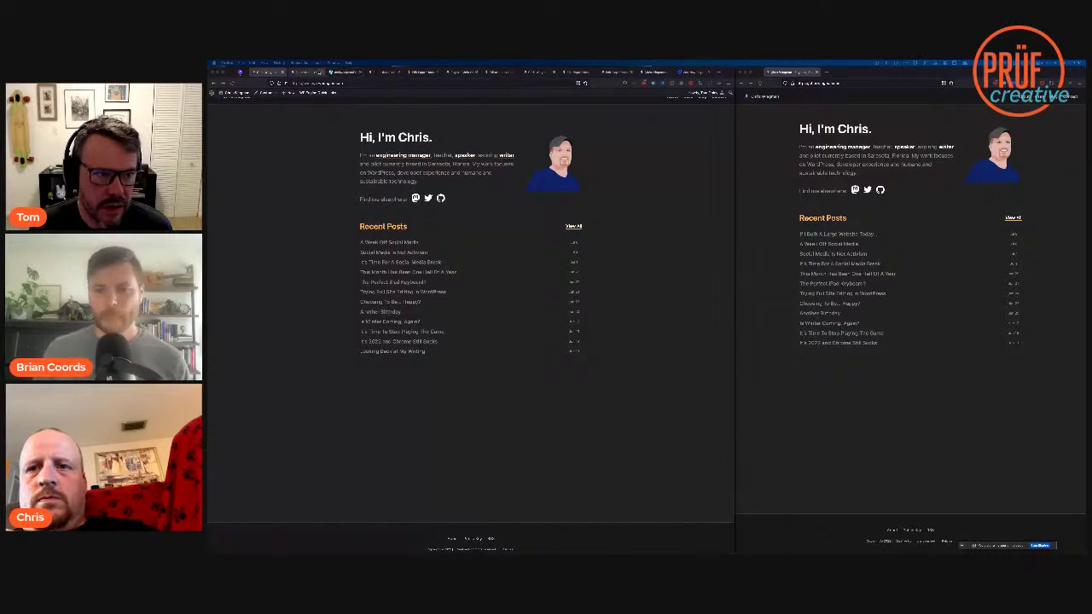
Step: Switch to the FSE site's blog page and close the surplus browser tabs that follow it
{"action": "left_click", "coordinate": [345, 71]}
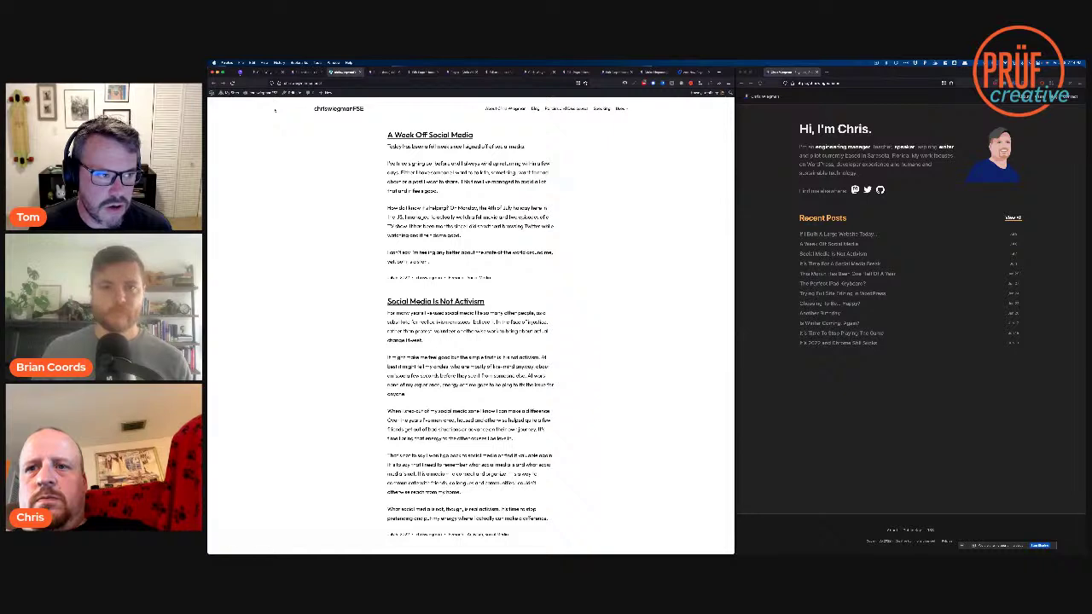
{"action": "left_click", "coordinate": [225, 92]}
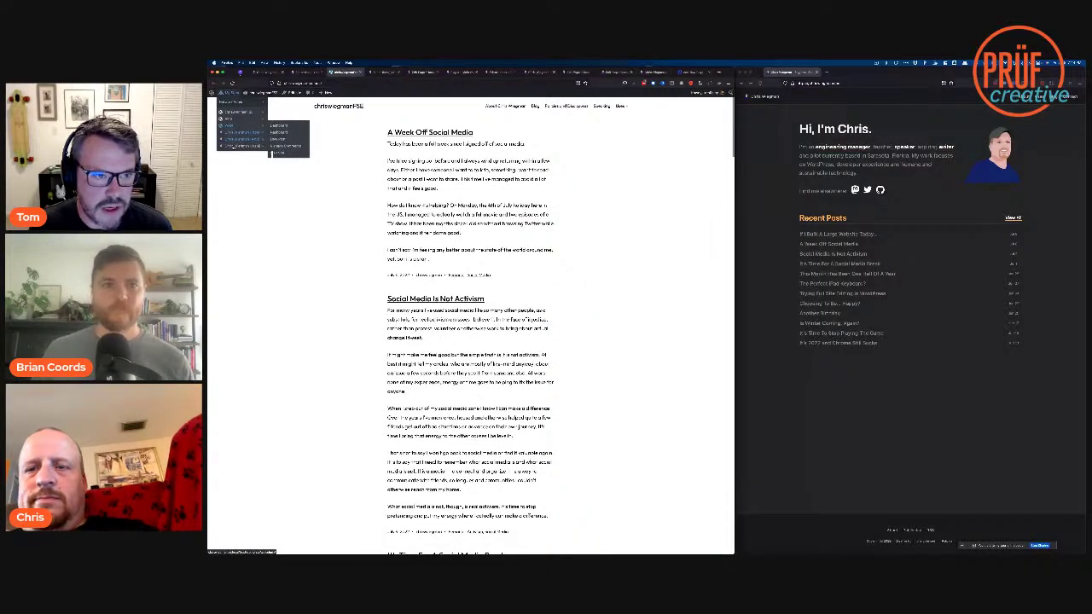
{"action": "left_click", "coordinate": [399, 73]}
{"action": "left_click", "coordinate": [399, 72]}
{"action": "left_click", "coordinate": [399, 72]}
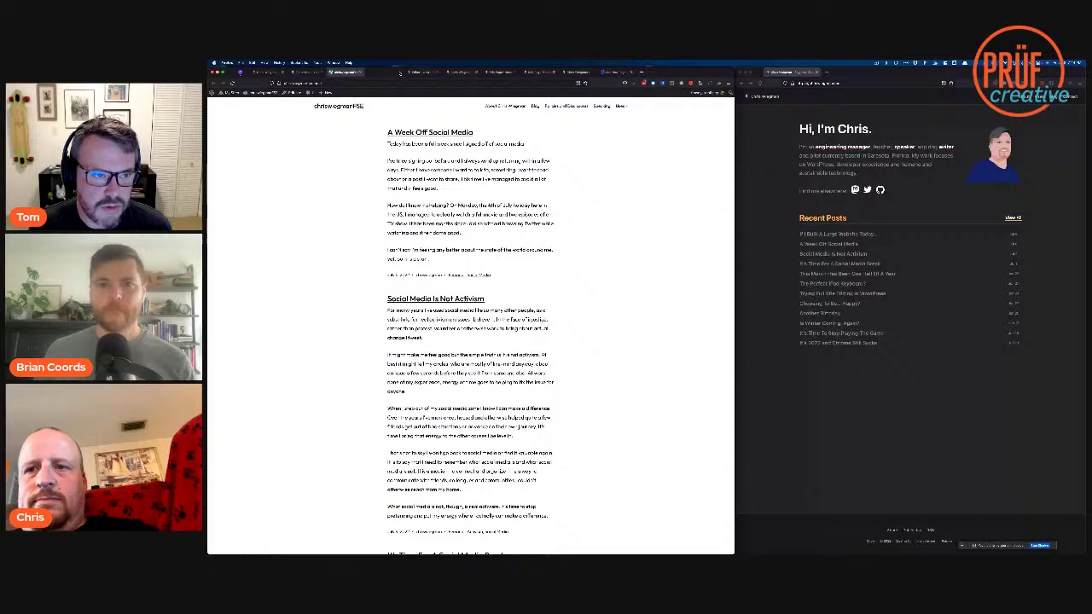
{"action": "left_click", "coordinate": [400, 72]}
{"action": "left_click", "coordinate": [399, 73]}
{"action": "left_click", "coordinate": [399, 72]}
{"action": "left_click", "coordinate": [399, 73]}
{"action": "left_click", "coordinate": [400, 72]}
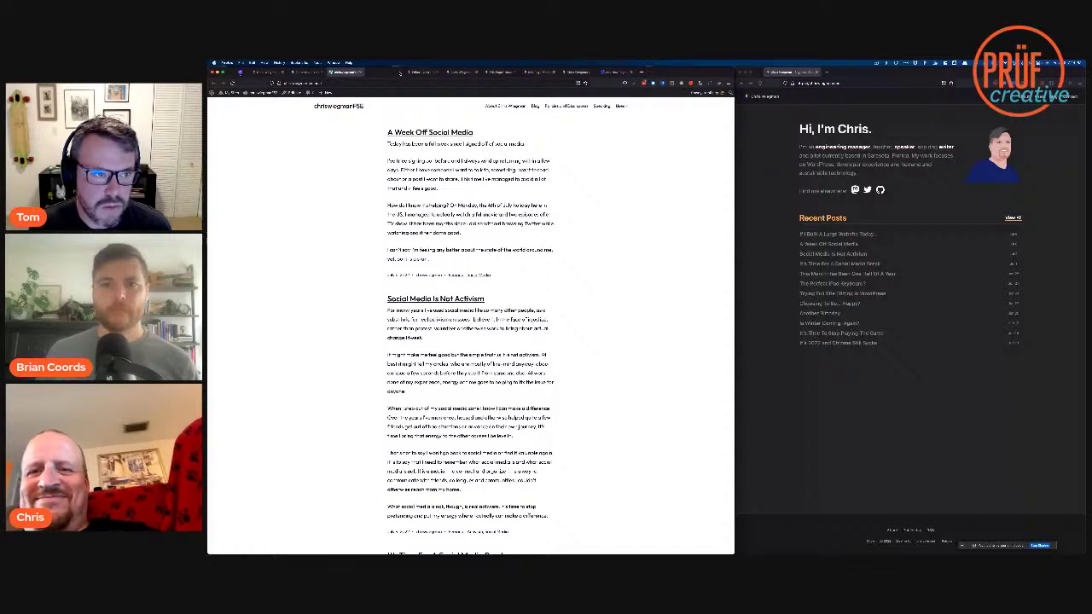
Step: Open the Aino, Frost and Wabi versions of the site from the network's site list in new browser tabs
{"action": "mouse_move", "coordinate": [229, 93]}
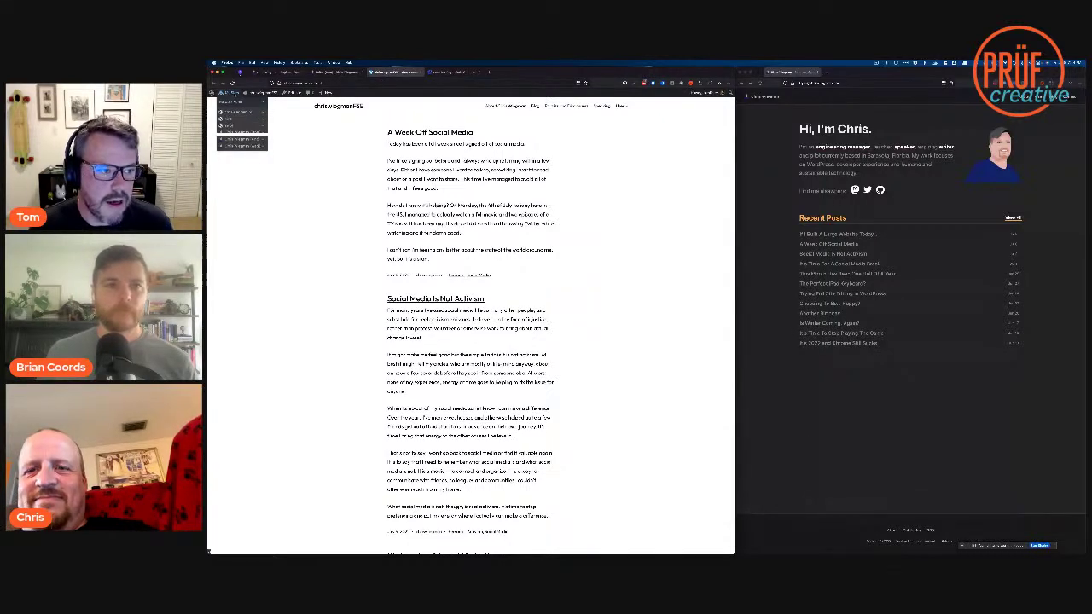
{"action": "mouse_move", "coordinate": [258, 133]}
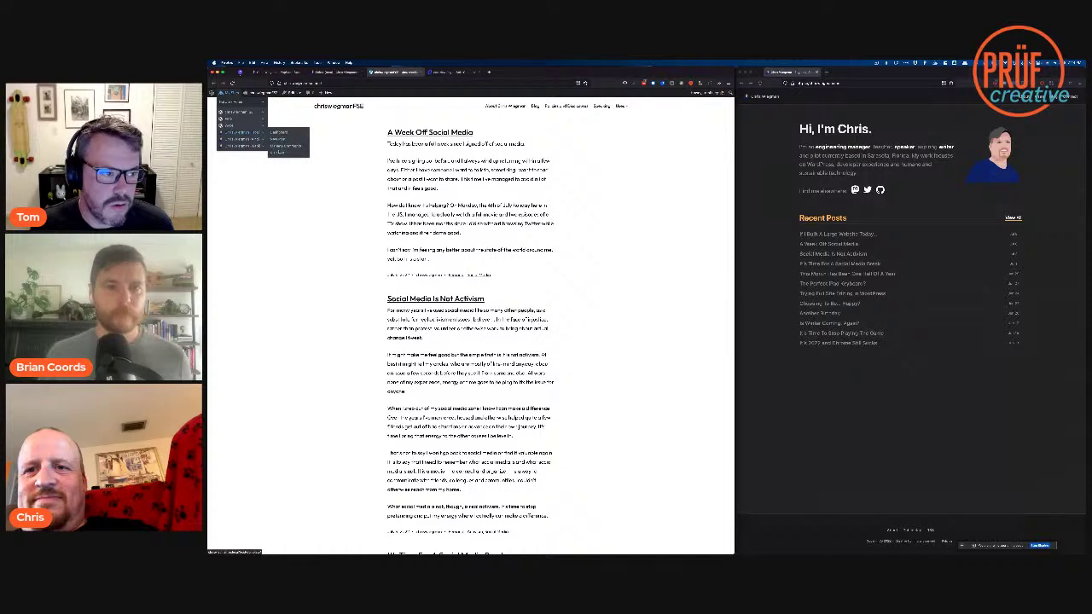
{"action": "left_click", "coordinate": [278, 159], "text": "super"}
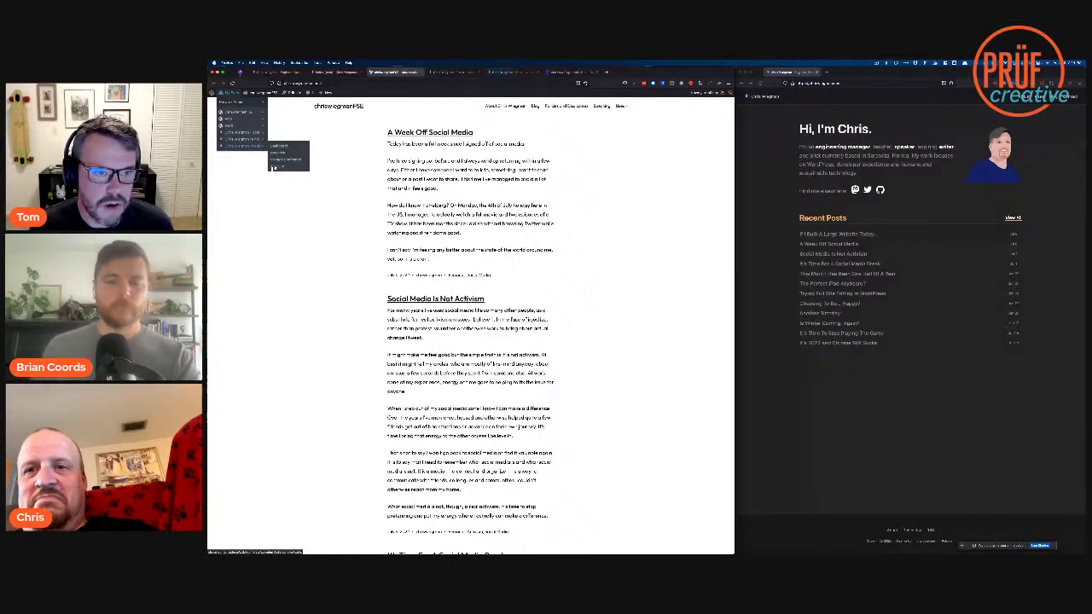
{"action": "left_click", "coordinate": [275, 167], "text": "super"}
Step: Compare the Frost and Wabi versions of the homepage with each other and with the original site
{"action": "left_click", "coordinate": [455, 73]}
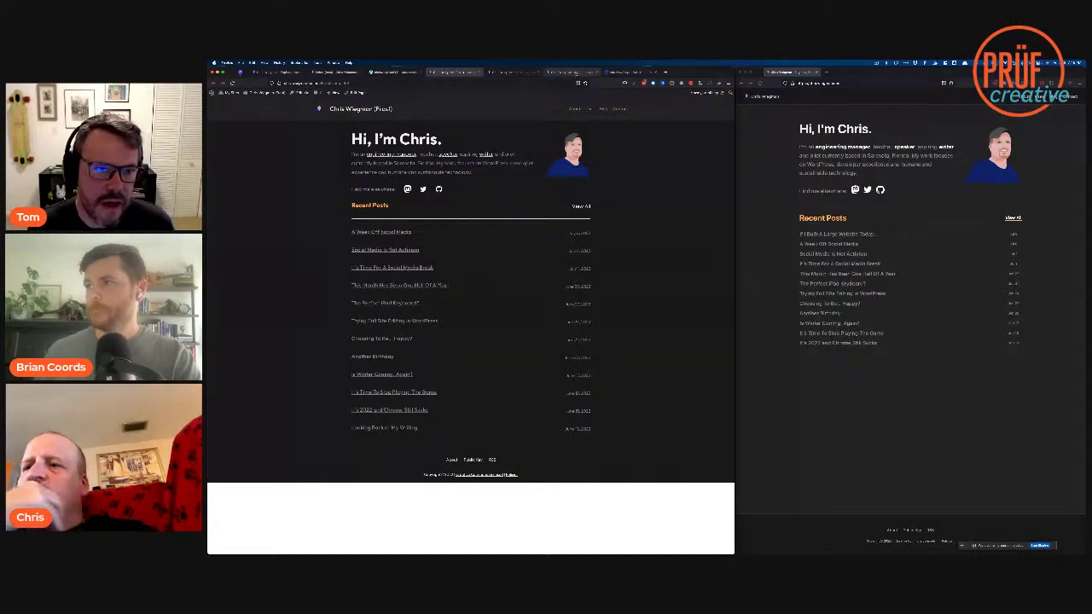
{"action": "left_click", "coordinate": [570, 72]}
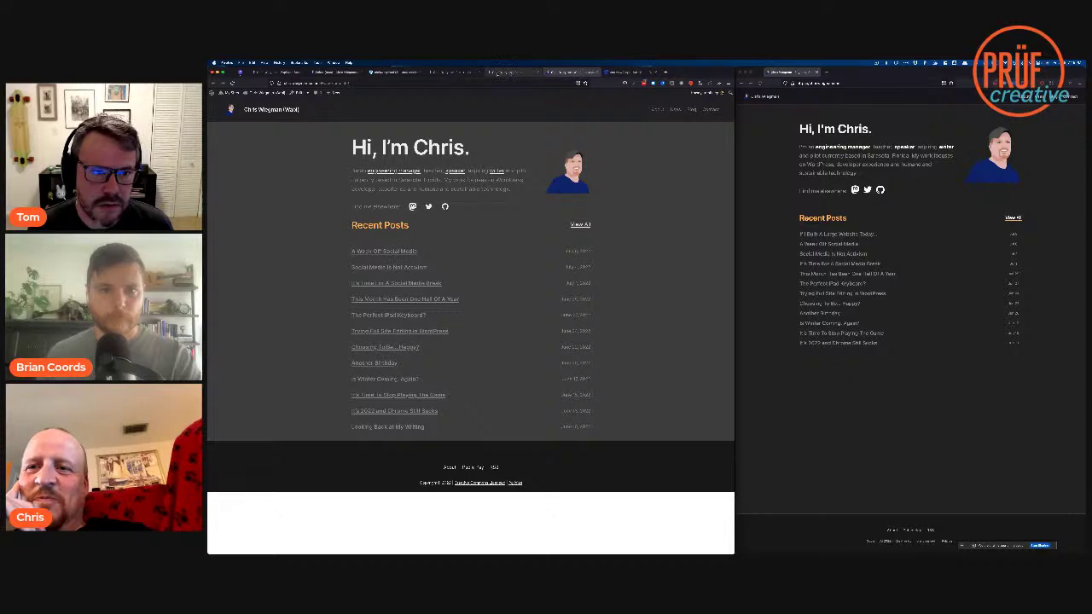
{"action": "left_click", "coordinate": [496, 73]}
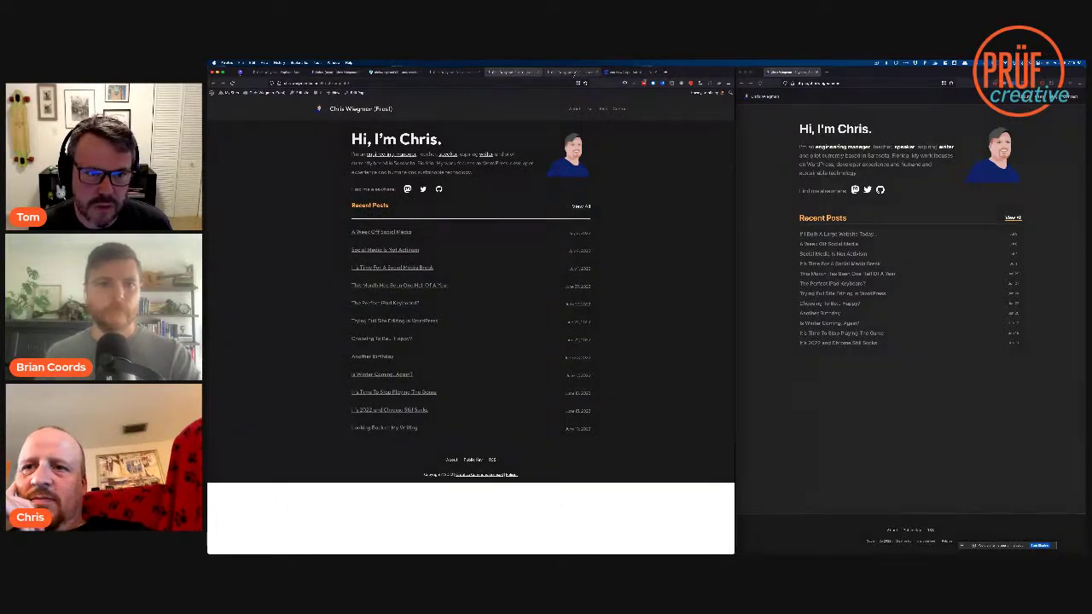
{"action": "left_click", "coordinate": [556, 73]}
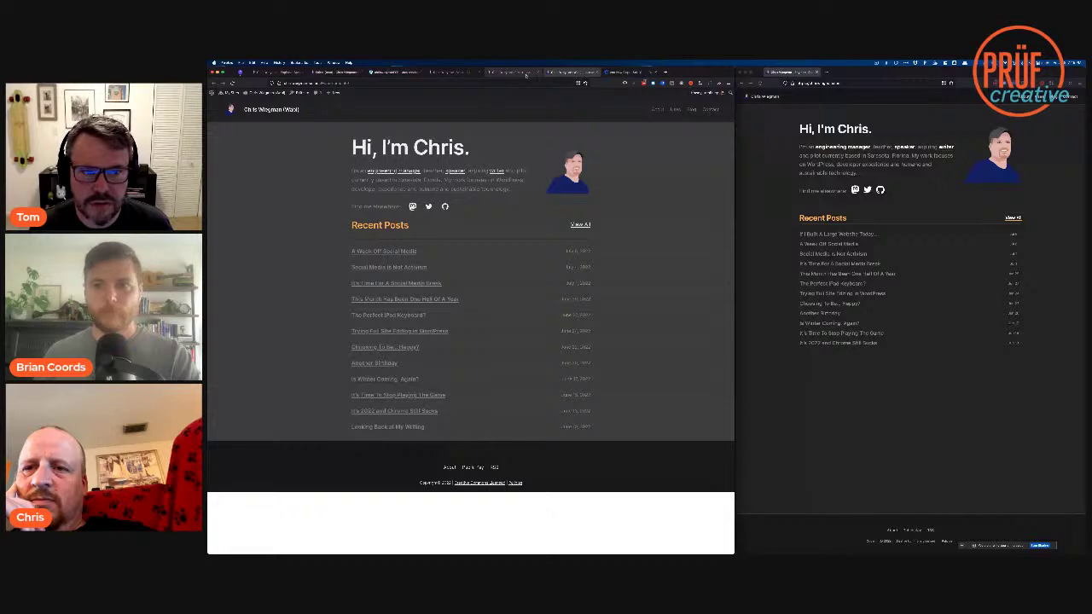
{"action": "left_click", "coordinate": [526, 75]}
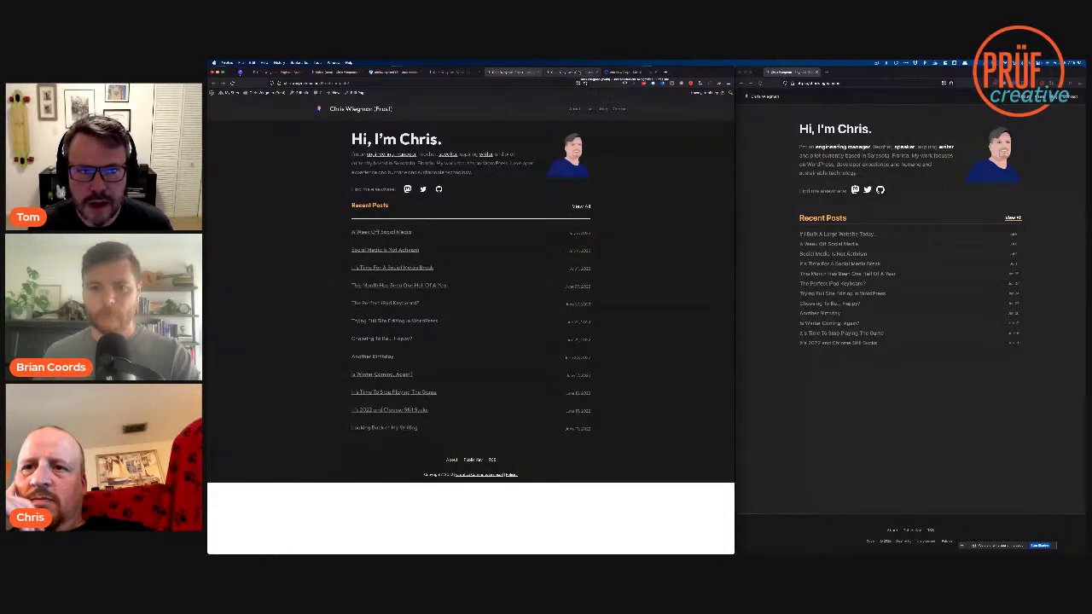
{"action": "left_click", "coordinate": [579, 73]}
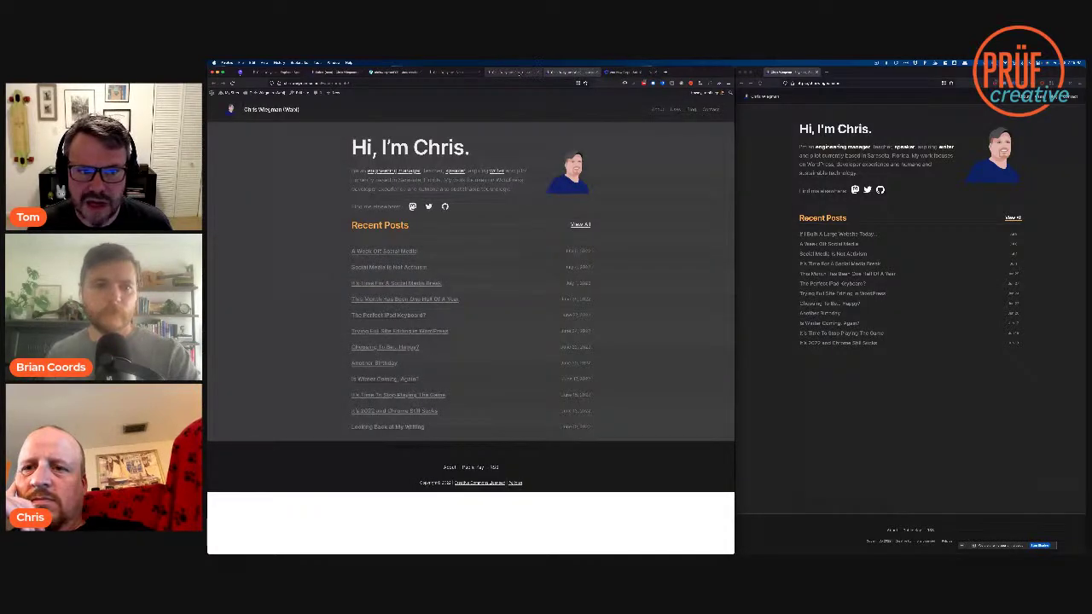
{"action": "left_click", "coordinate": [526, 73]}
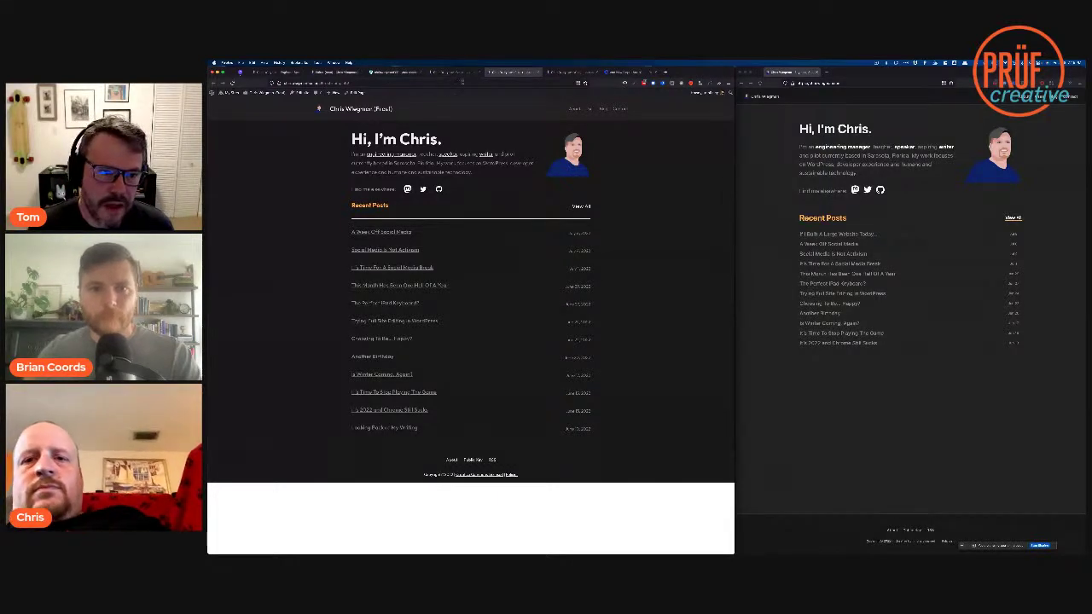
Step: Examine the whole Aino version of the homepage, from the introduction through the Recent Posts list
{"action": "left_click", "coordinate": [463, 73]}
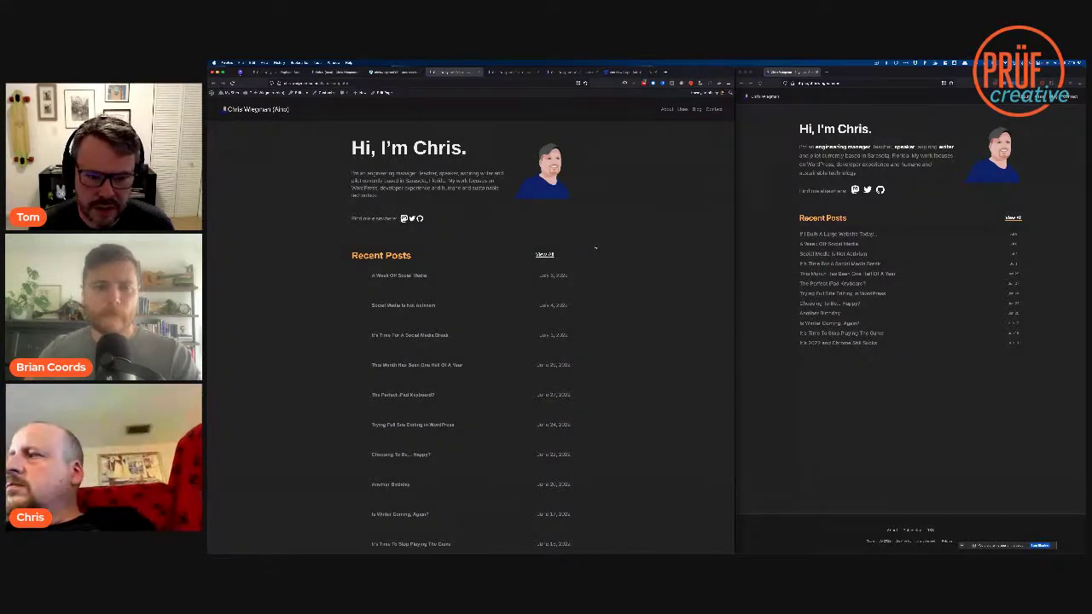
{"action": "scroll", "coordinate": [594, 248], "scroll_direction": "down", "scroll_amount": 1}
{"action": "scroll", "coordinate": [594, 248], "scroll_direction": "up", "scroll_amount": 1}
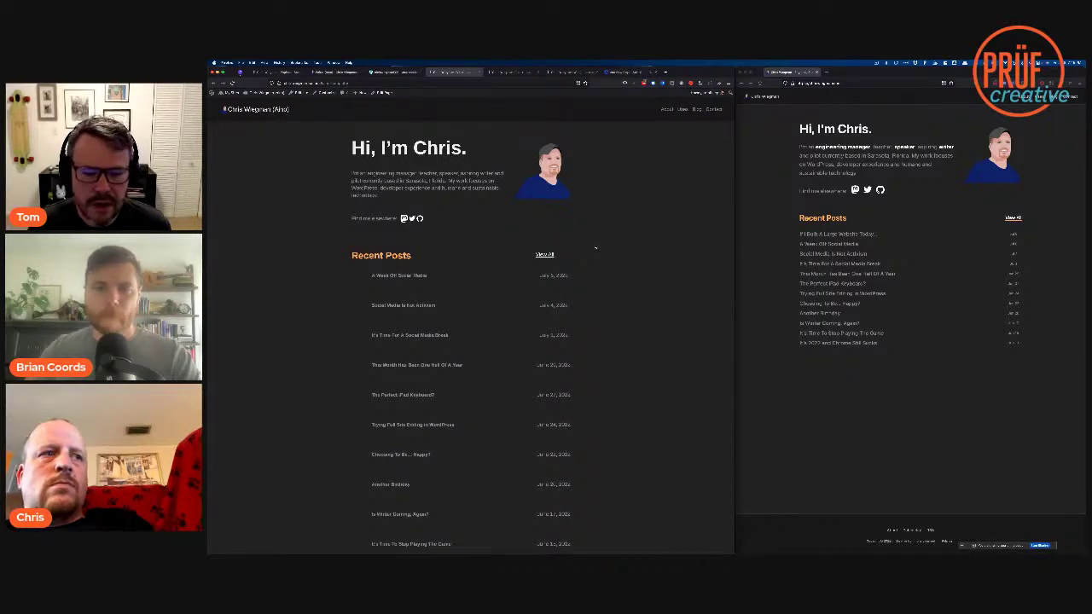
{"action": "scroll", "coordinate": [596, 248], "scroll_direction": "down", "scroll_amount": 5}
{"action": "scroll", "coordinate": [595, 248], "scroll_direction": "up", "scroll_amount": 5}
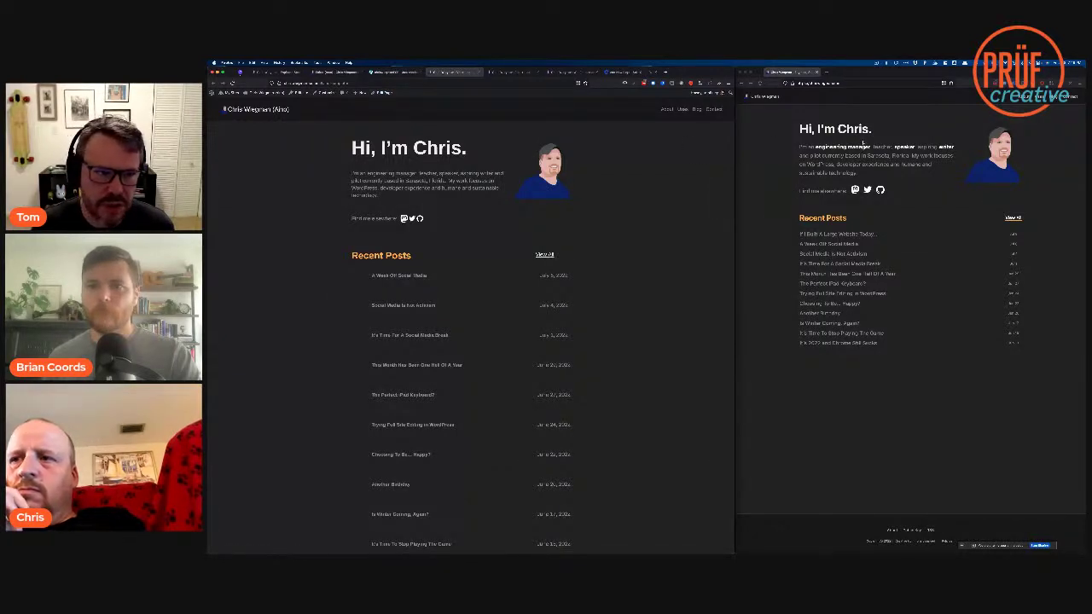
Step: Compare the introduction section of the Wabi homepage with the original site's by highlighting its heading, text and portrait in both
{"action": "left_click", "coordinate": [584, 72]}
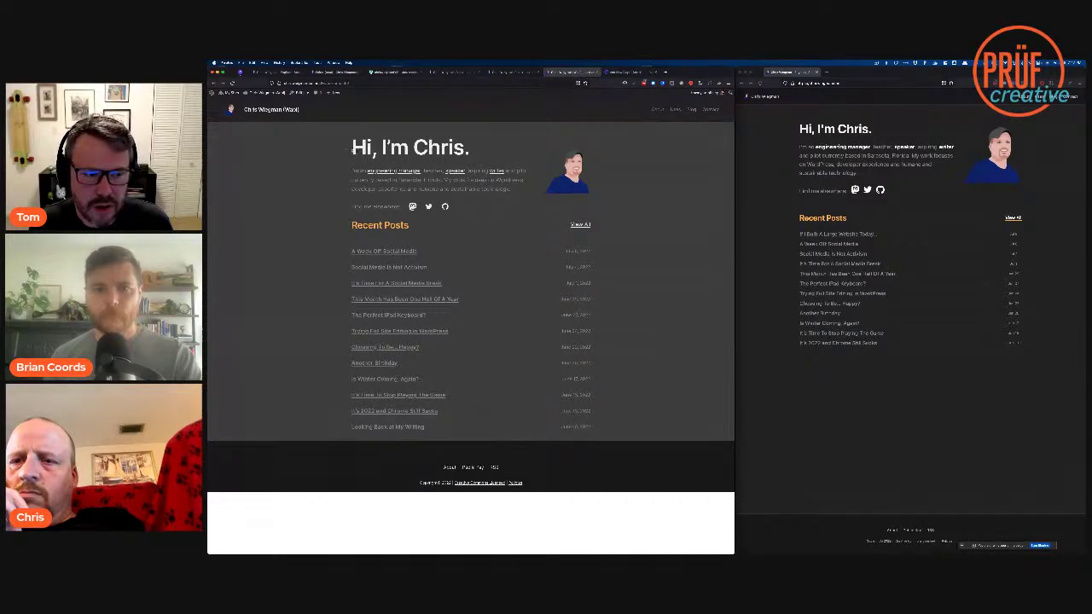
{"action": "left_click_drag", "start_coordinate": [350, 148], "coordinate": [466, 148]}
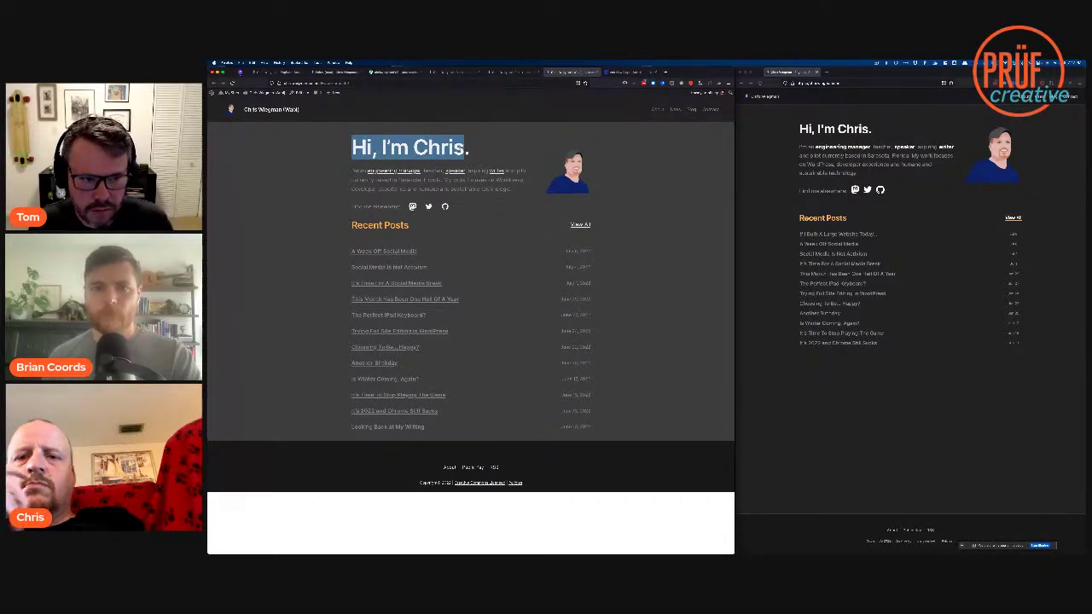
{"action": "left_click", "coordinate": [465, 148]}
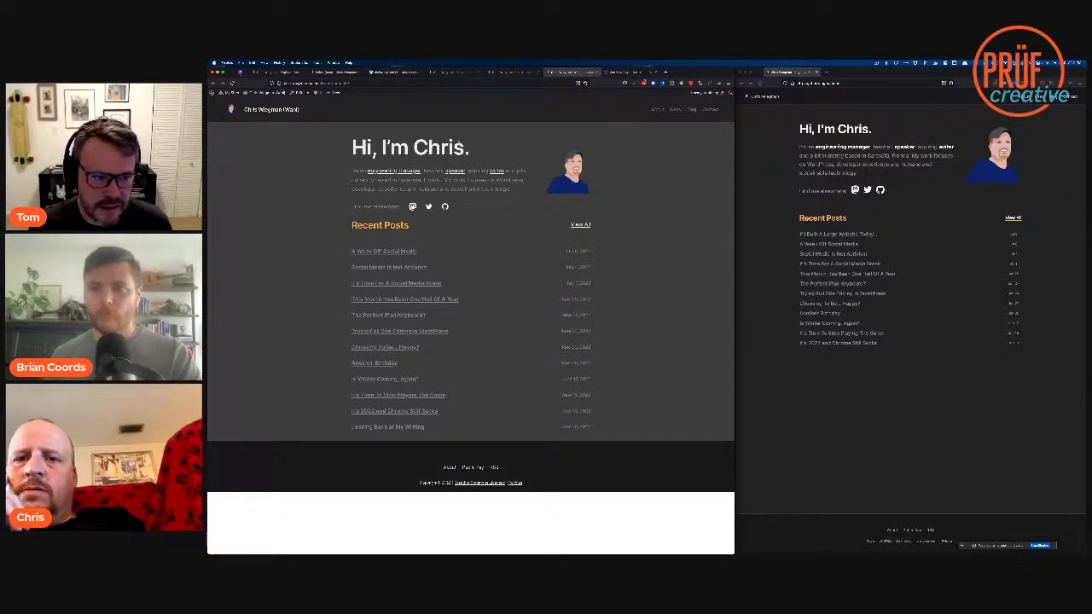
{"action": "left_click_drag", "start_coordinate": [357, 151], "coordinate": [602, 198]}
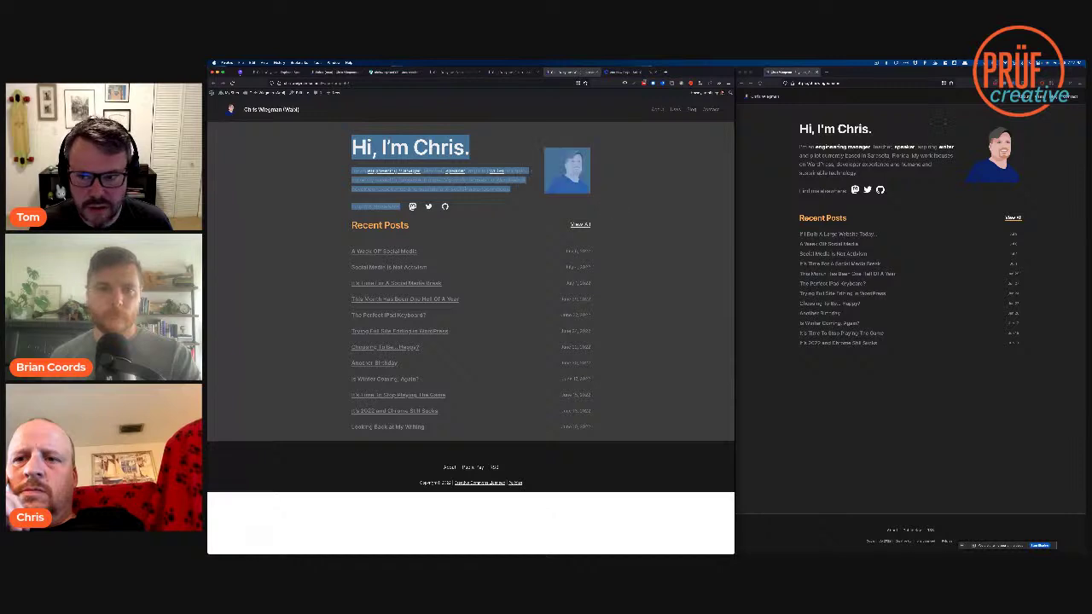
{"action": "left_click", "coordinate": [795, 129]}
{"action": "left_click_drag", "start_coordinate": [794, 130], "coordinate": [930, 196]}
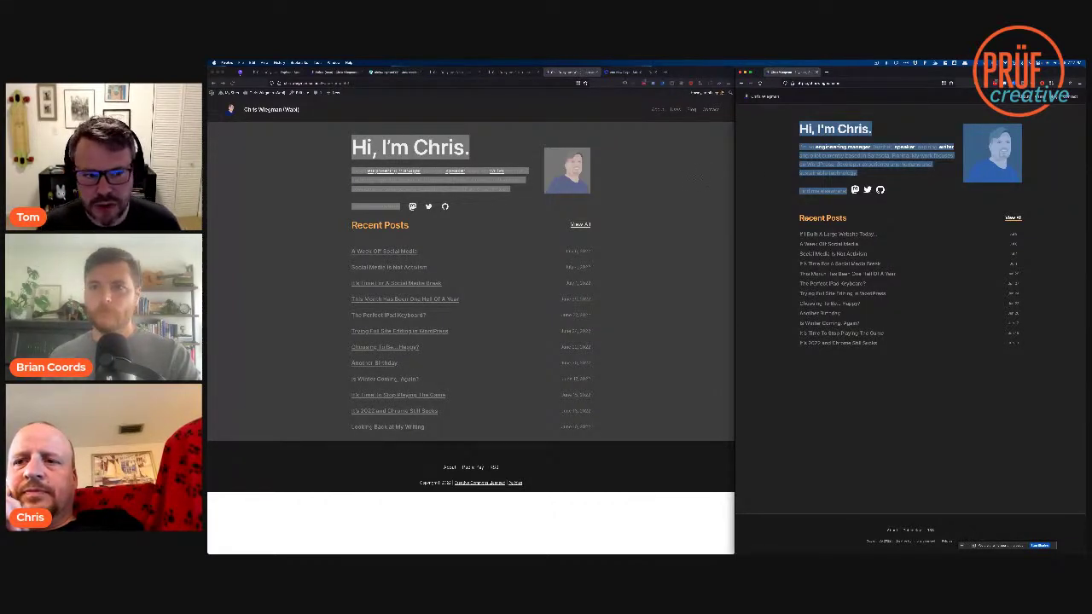
{"action": "left_click", "coordinate": [680, 185]}
{"action": "left_click", "coordinate": [680, 184]}
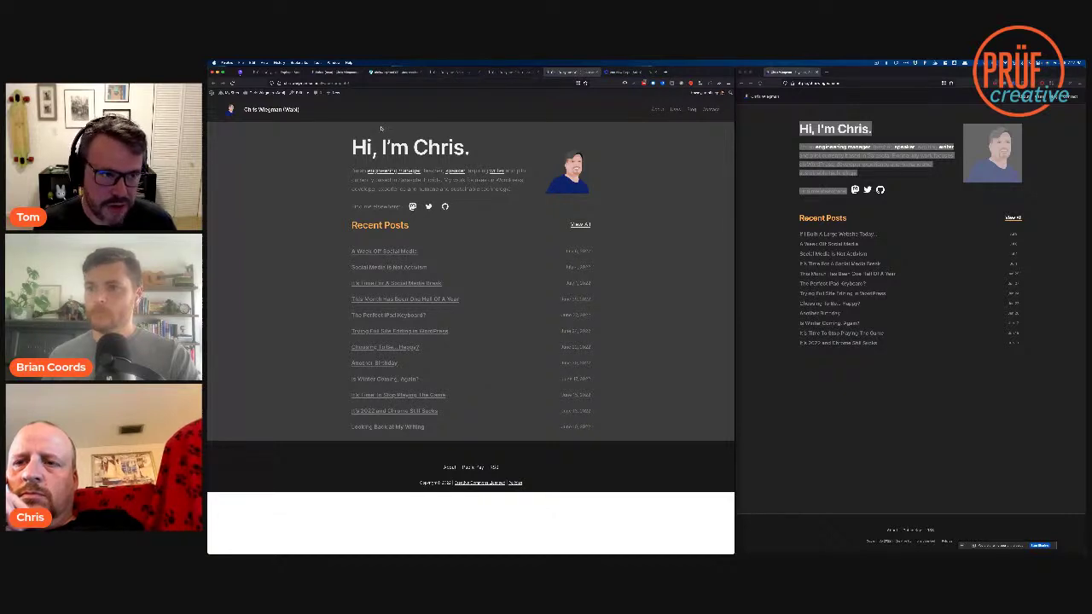
Step: Close the site editor tab of the already rebuilt Wabi homepage
{"action": "left_click", "coordinate": [397, 72]}
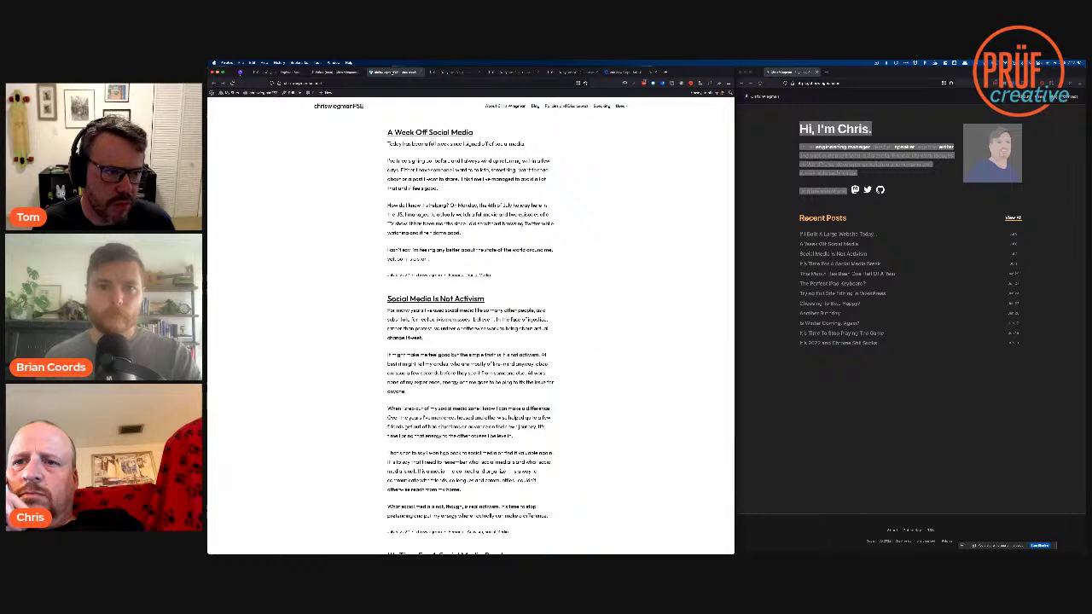
{"action": "left_click", "coordinate": [343, 72]}
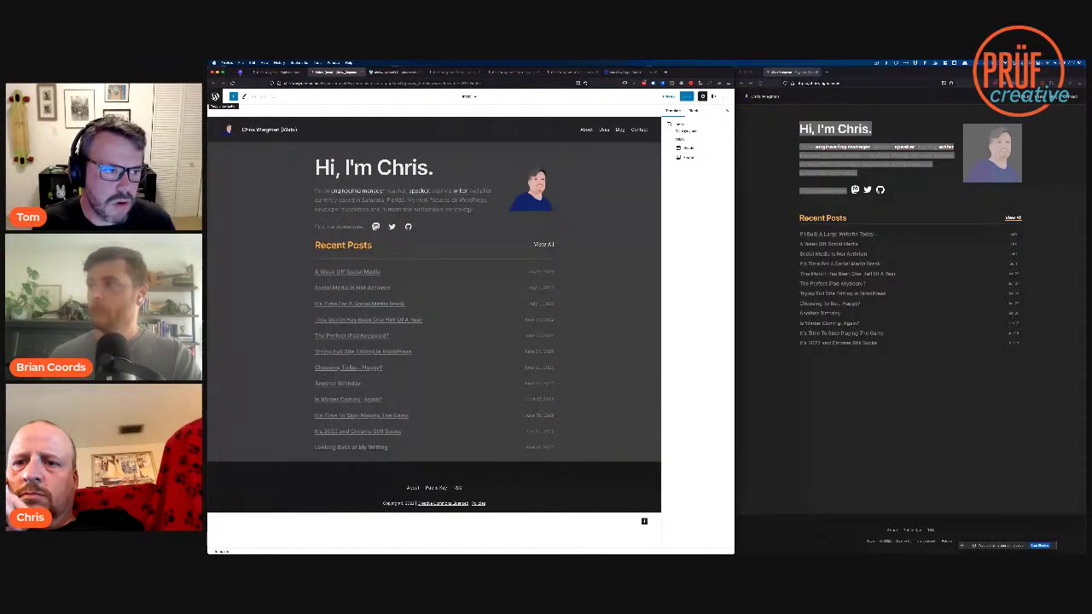
{"action": "key", "text": "super+w"}
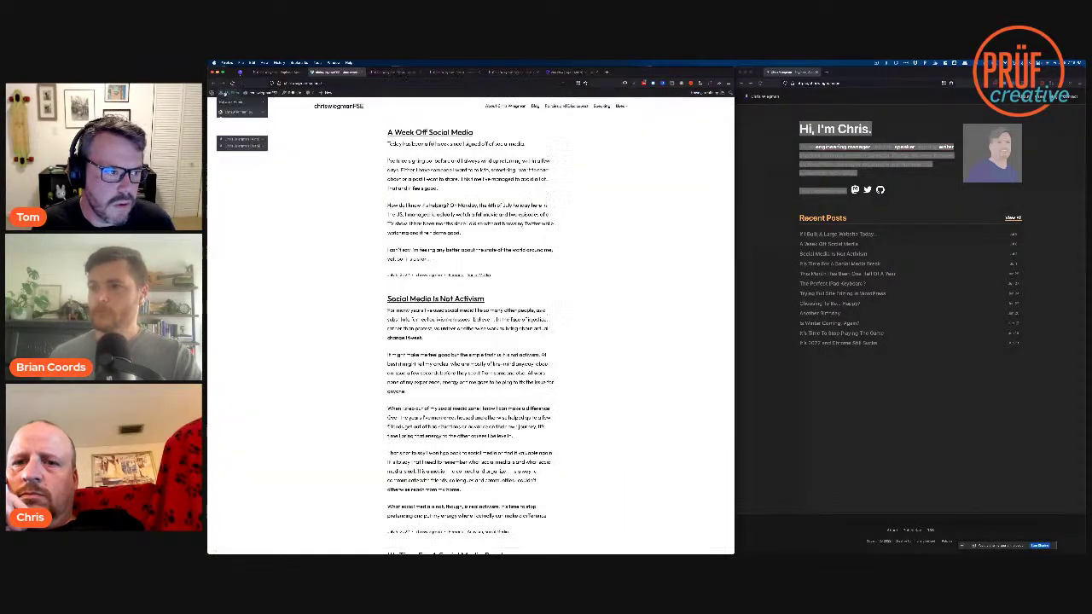
Step: Visit the unmodified Wabi site from the network's site list and open it in the site editor in a new tab
{"action": "mouse_move", "coordinate": [228, 120]}
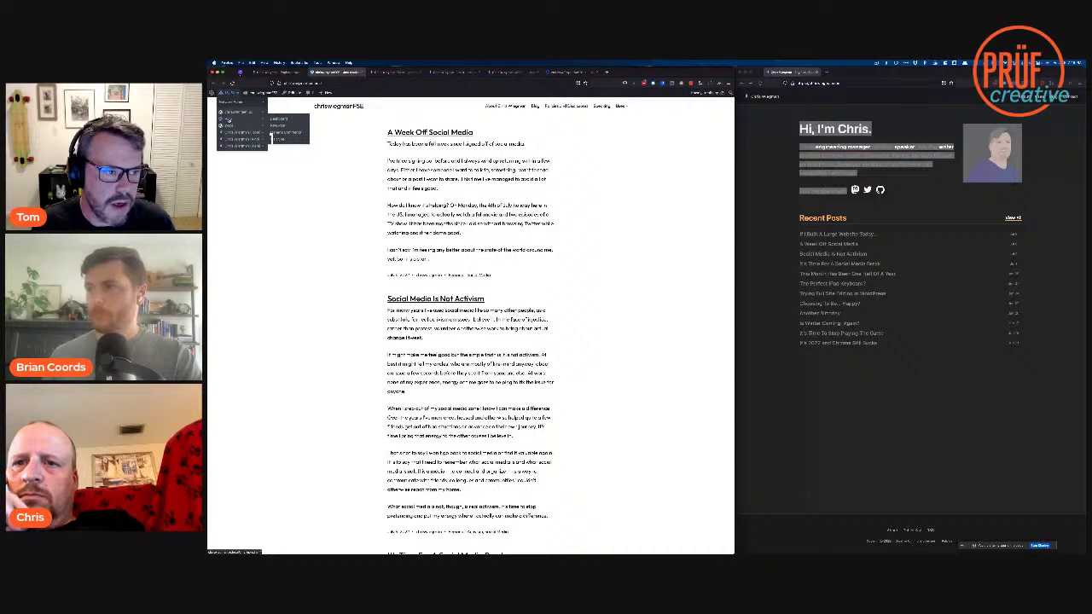
{"action": "left_click", "coordinate": [283, 119]}
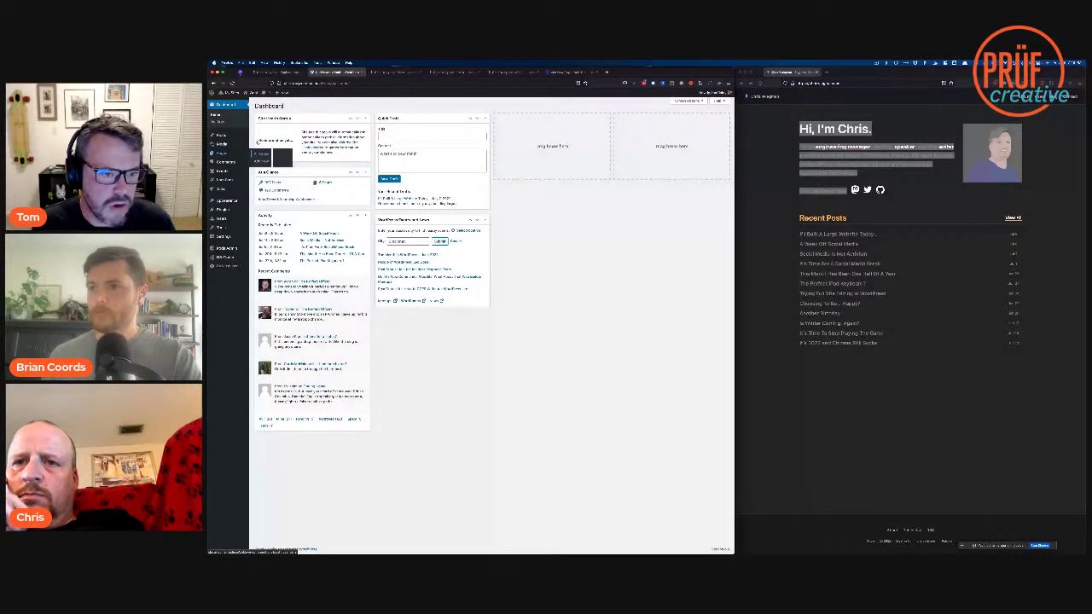
{"action": "key", "text": "alt+Left"}
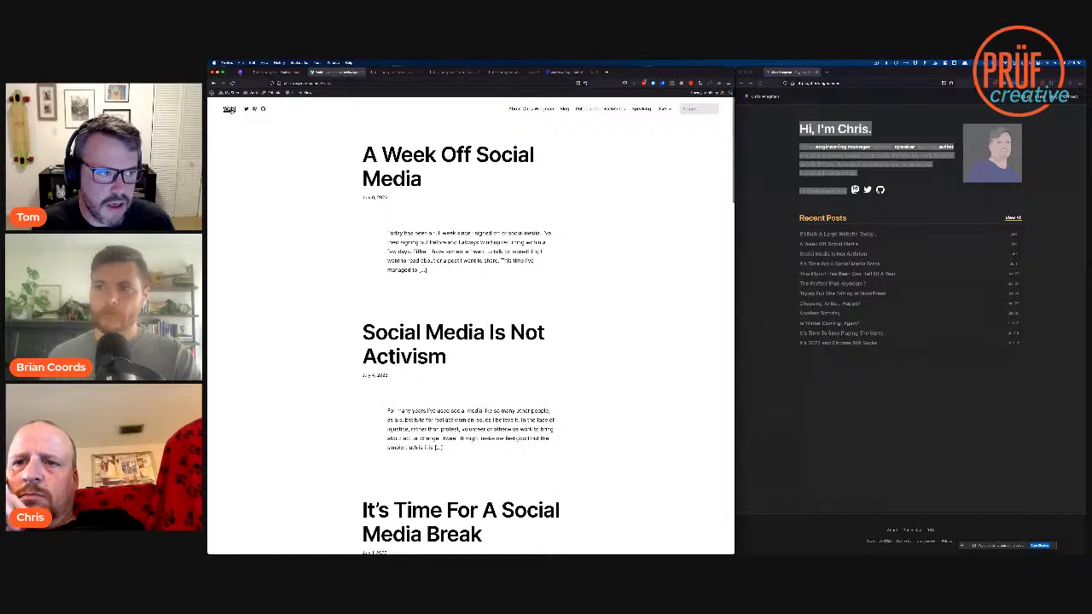
{"action": "left_click", "coordinate": [276, 94], "text": "super"}
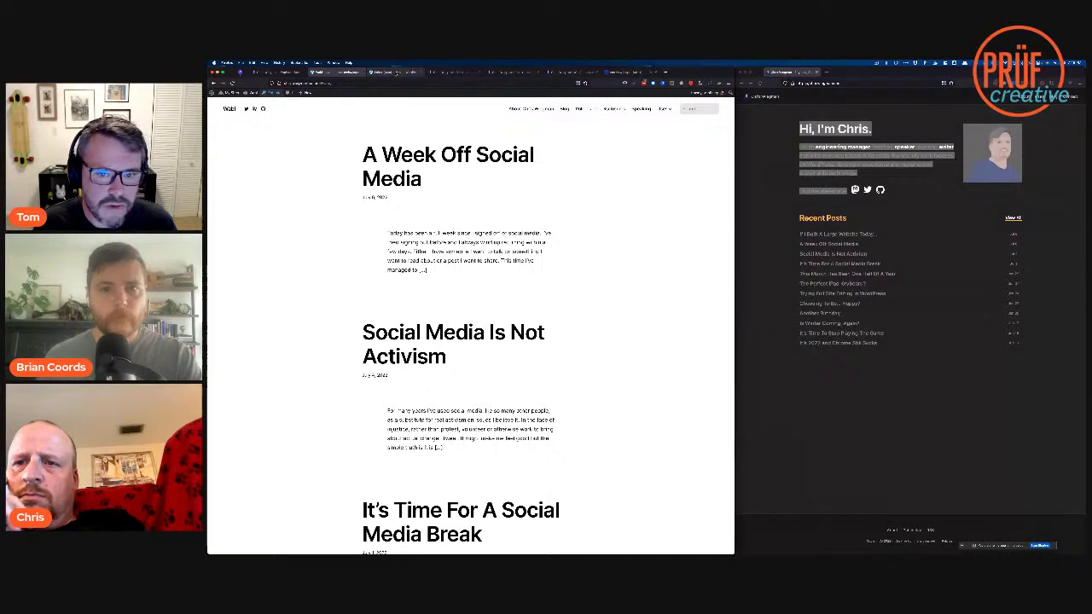
{"action": "left_click", "coordinate": [392, 72]}
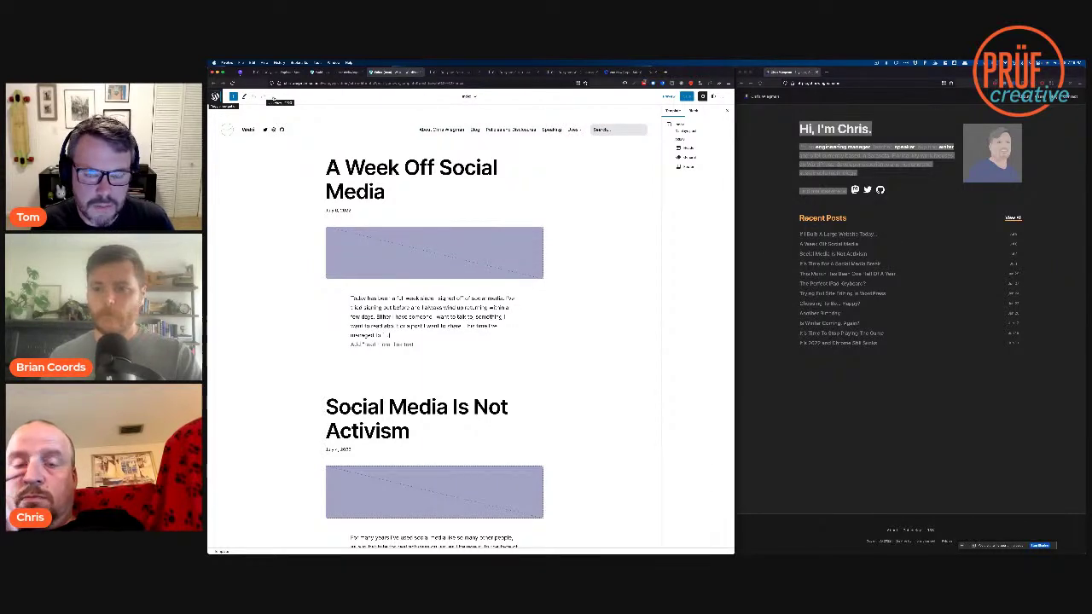
Step: Show the block list view and global Colors settings, and place the notes window with the color values over the reference site
{"action": "left_click", "coordinate": [272, 97]}
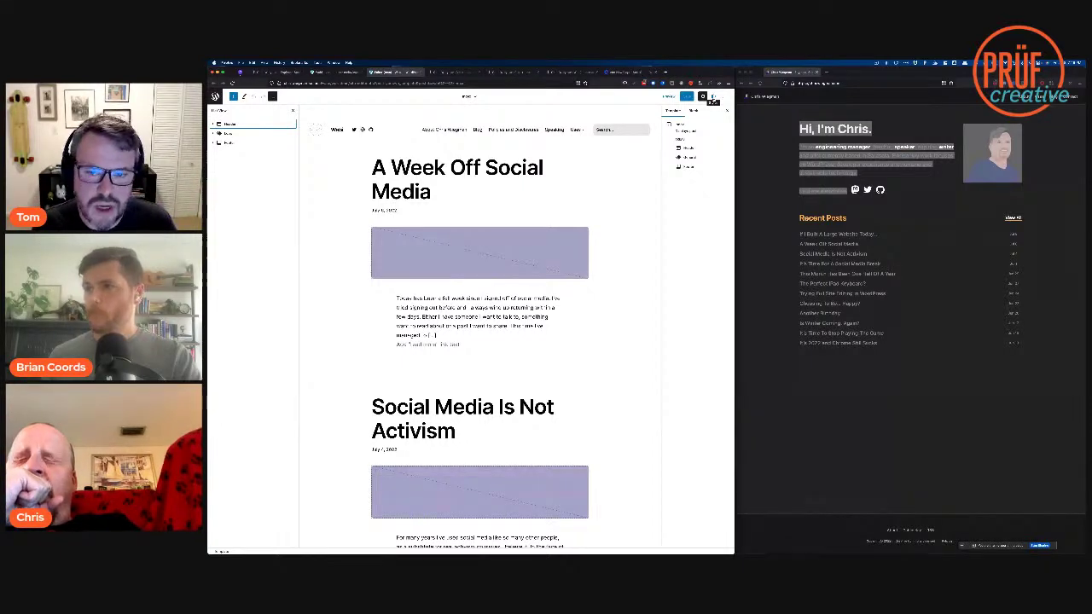
{"action": "left_click", "coordinate": [713, 97]}
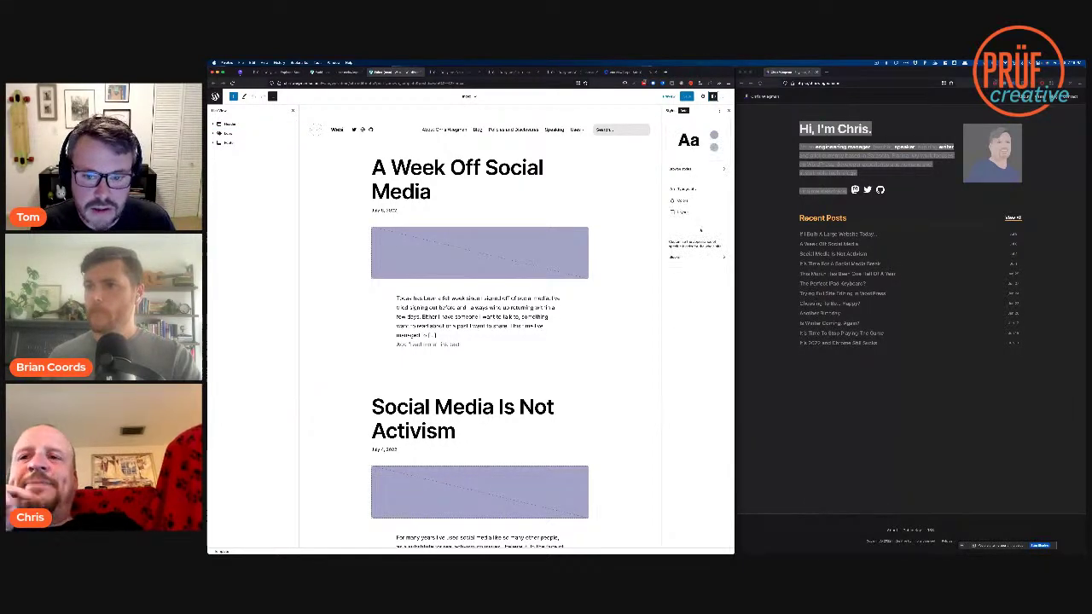
{"action": "left_click", "coordinate": [714, 223]}
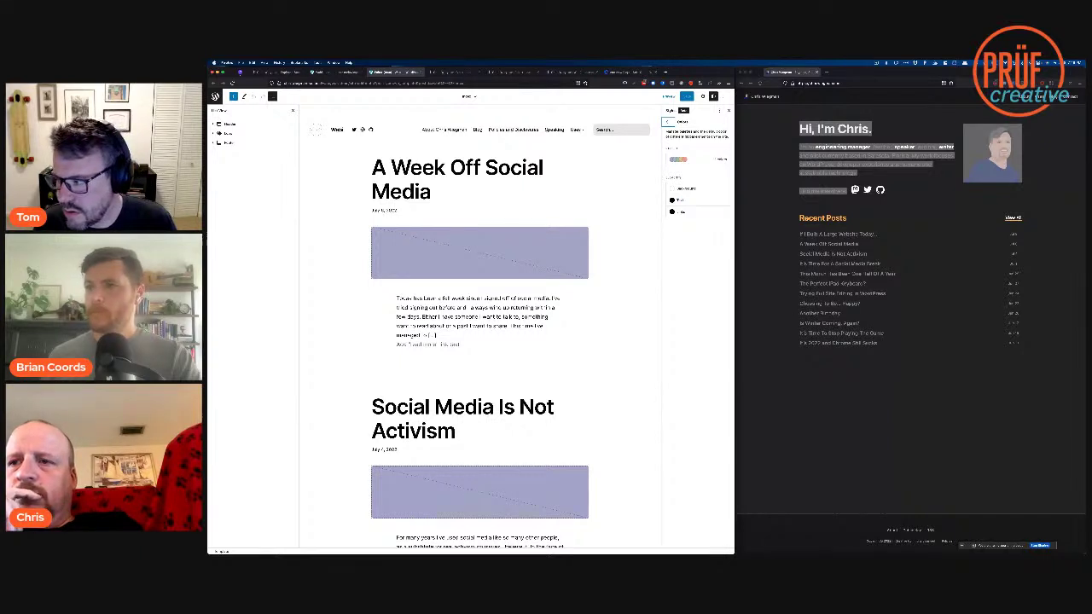
{"action": "left_click_drag", "start_coordinate": [1081, 357], "coordinate": [819, 189]}
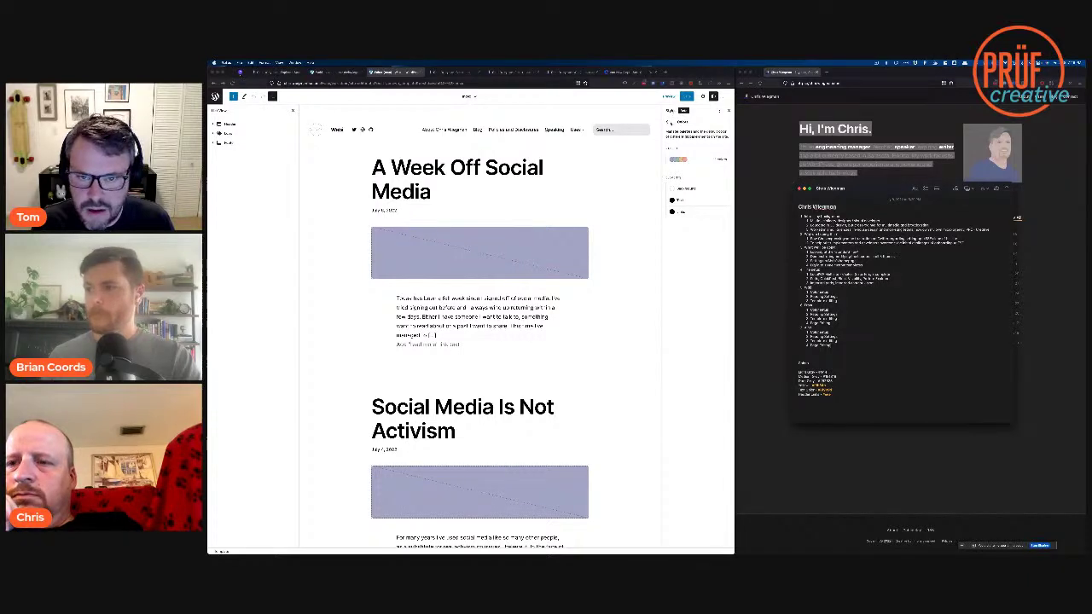
Step: Open the global color palette from the Colors styles and add six custom colors to it
{"action": "left_click", "coordinate": [667, 123]}
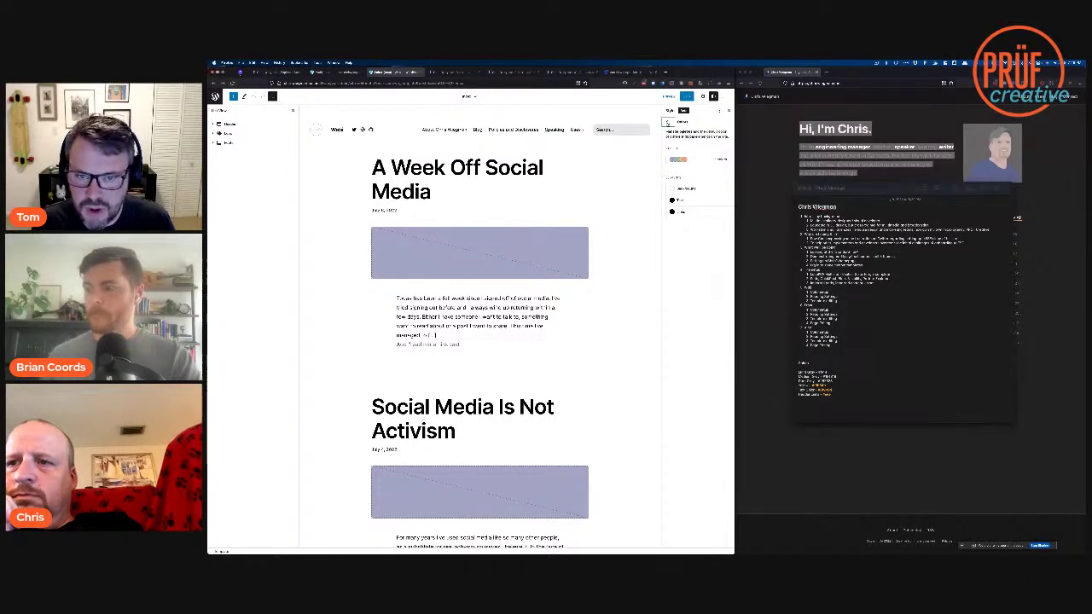
{"action": "left_click", "coordinate": [668, 123]}
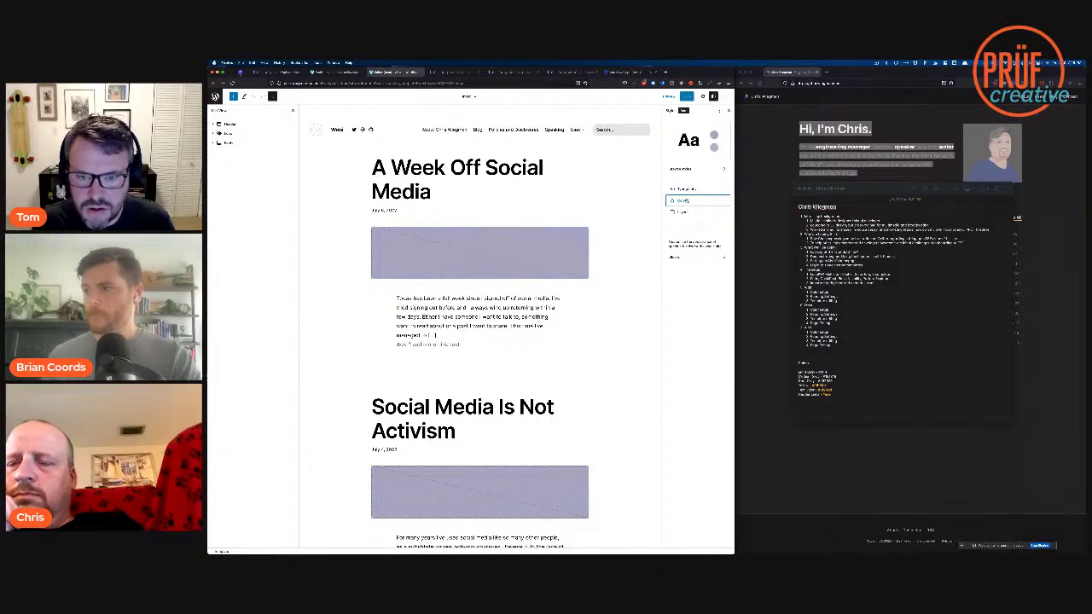
{"action": "left_click", "coordinate": [686, 201]}
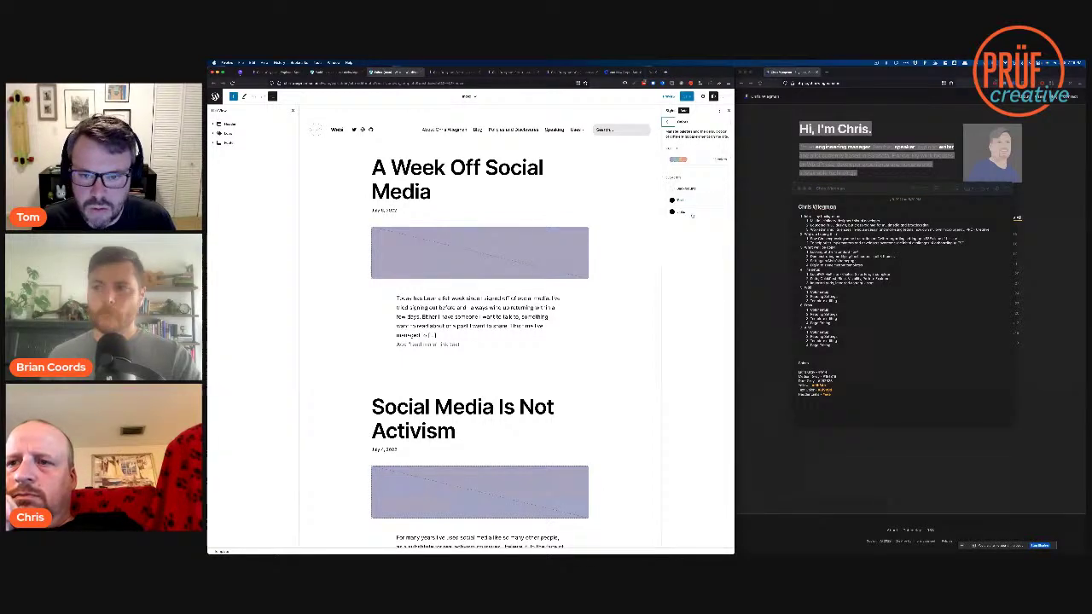
{"action": "left_click", "coordinate": [703, 164]}
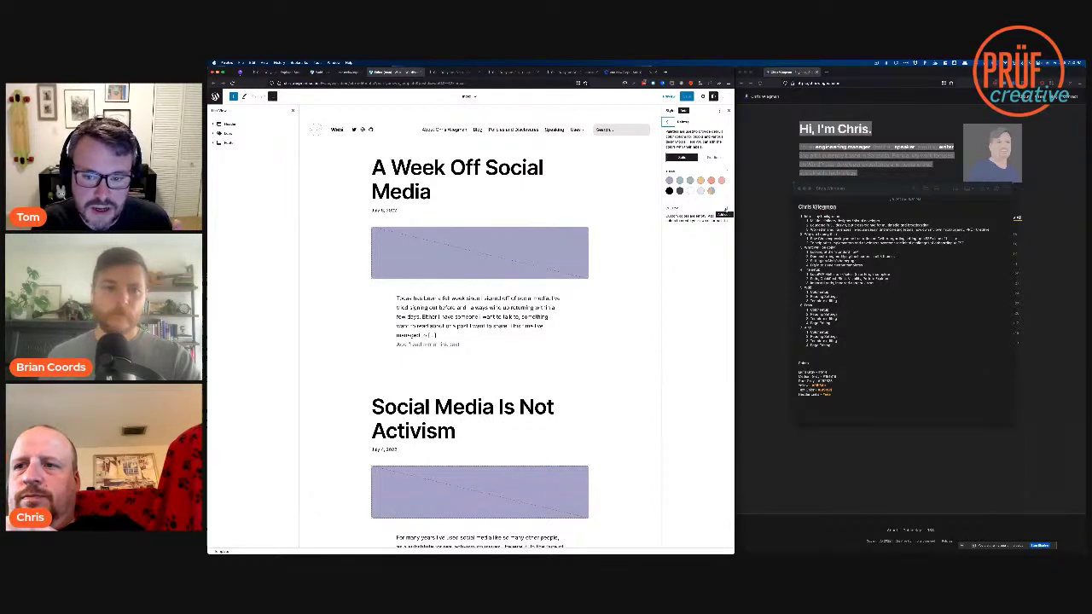
{"action": "left_click", "coordinate": [723, 209]}
{"action": "left_click", "coordinate": [722, 209]}
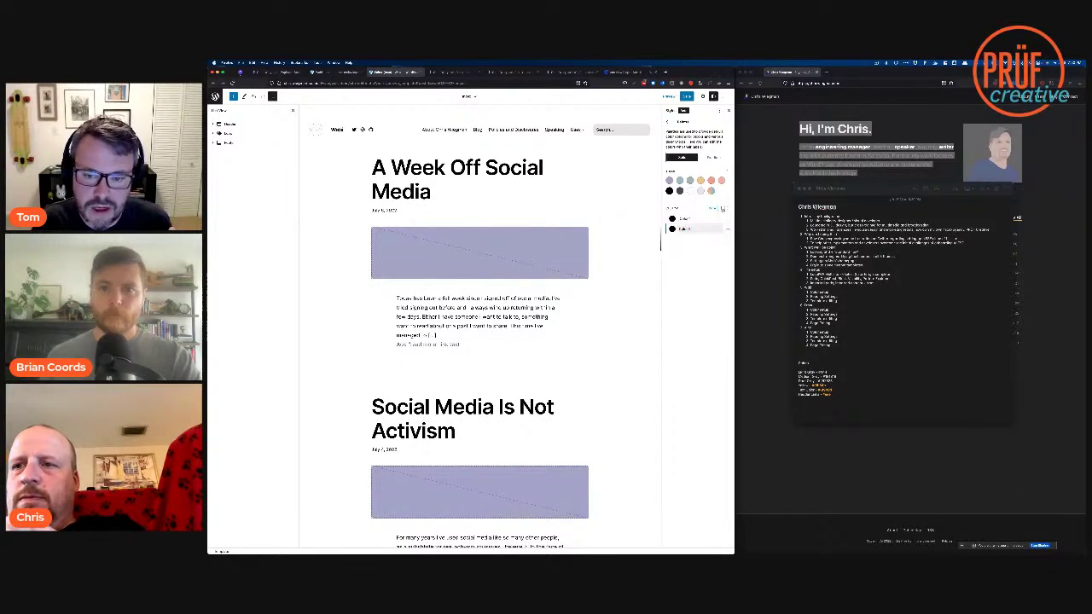
{"action": "left_click", "coordinate": [722, 209]}
{"action": "left_click", "coordinate": [722, 209]}
{"action": "left_click", "coordinate": [723, 209]}
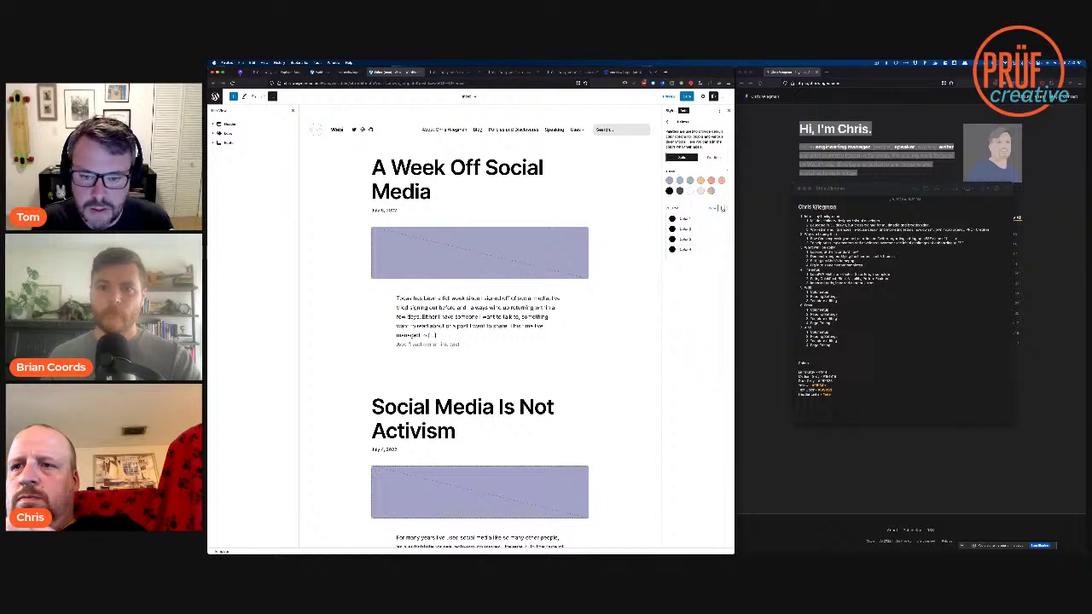
{"action": "left_click", "coordinate": [722, 209]}
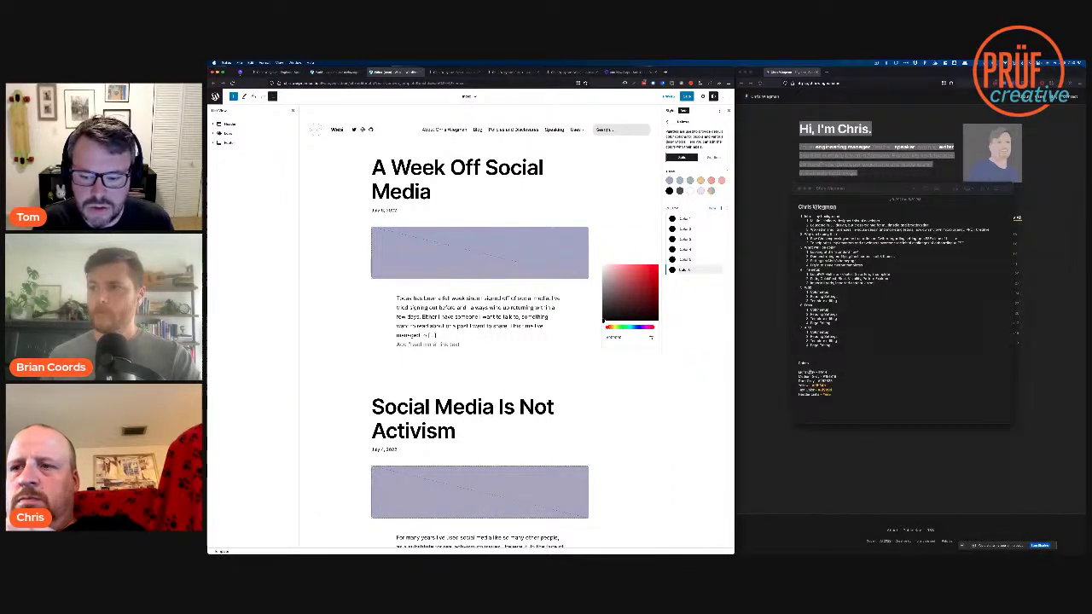
Step: Name the first three custom palette colors Light Gray, Medium Gray and Dark Gray, following the notes
{"action": "left_click", "coordinate": [799, 372]}
{"action": "left_click", "coordinate": [686, 220]}
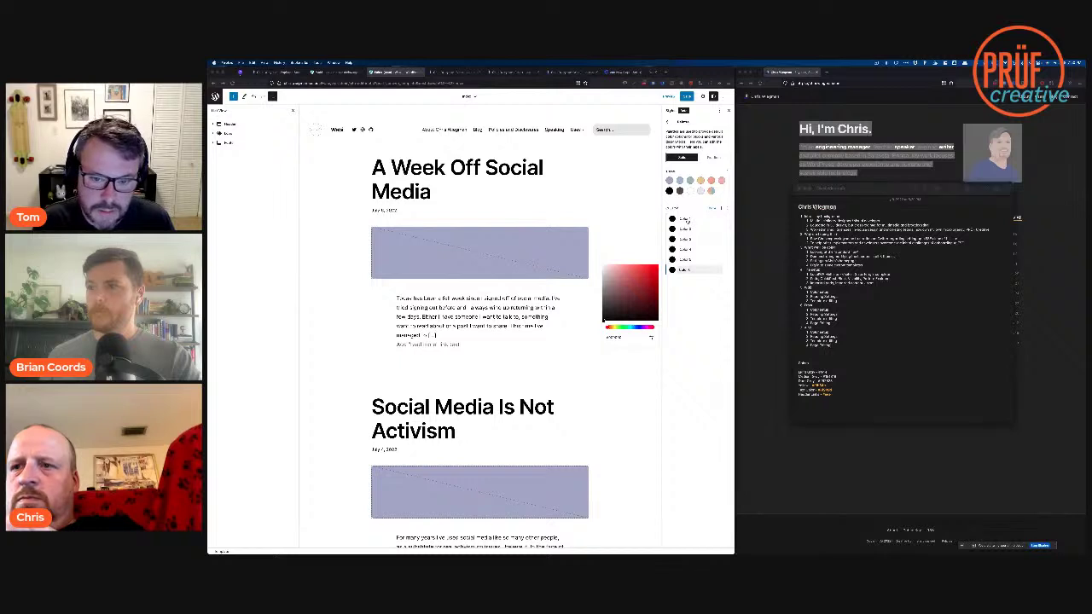
{"action": "left_click", "coordinate": [687, 220]}
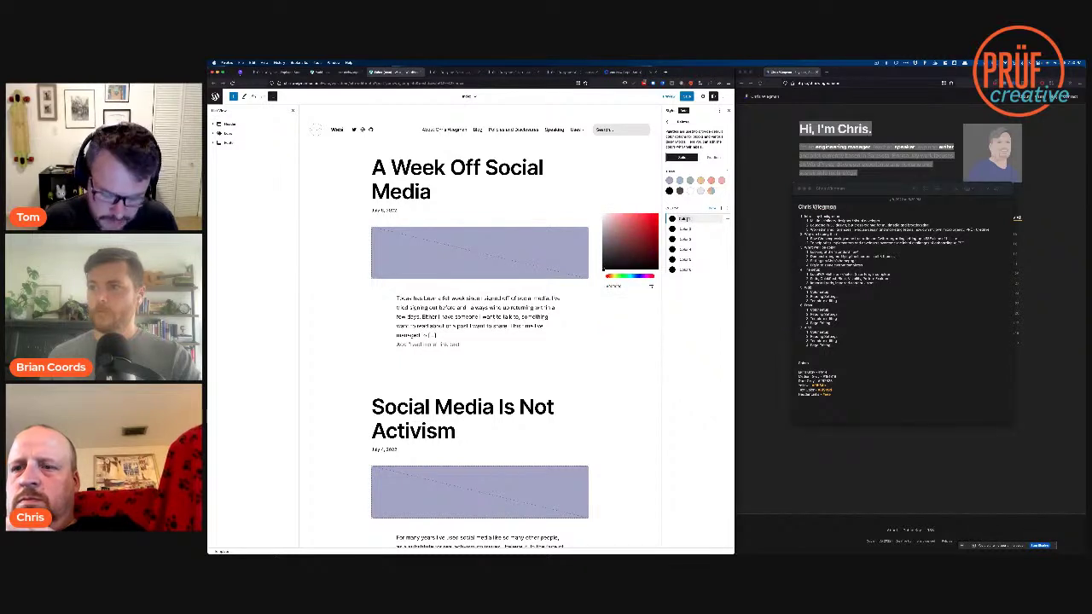
{"action": "type", "text": "Light Gra"}
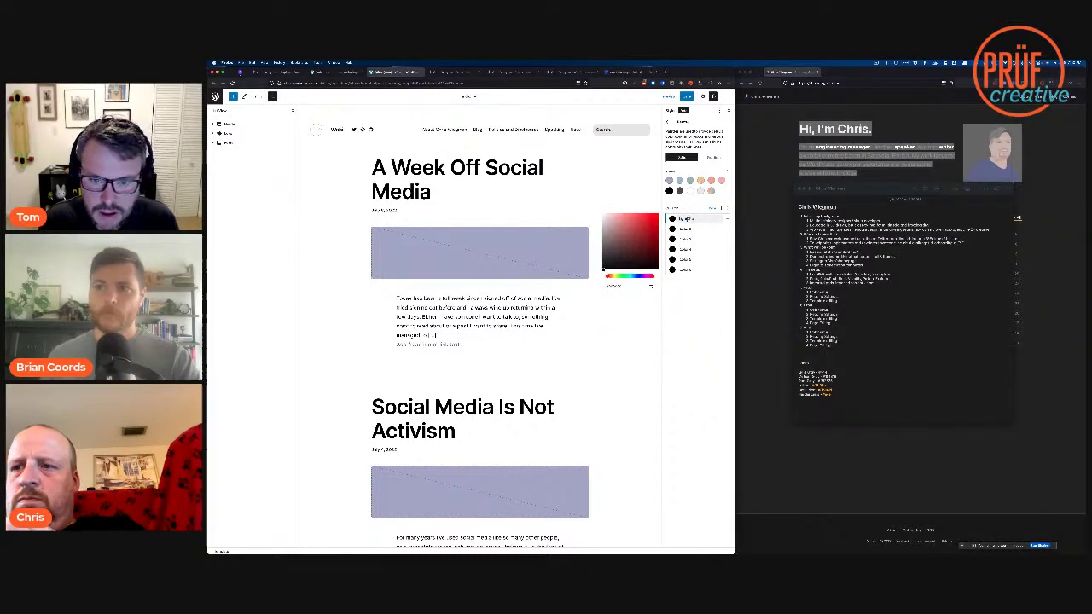
{"action": "type", "text": "y"}
{"action": "left_click", "coordinate": [686, 228]}
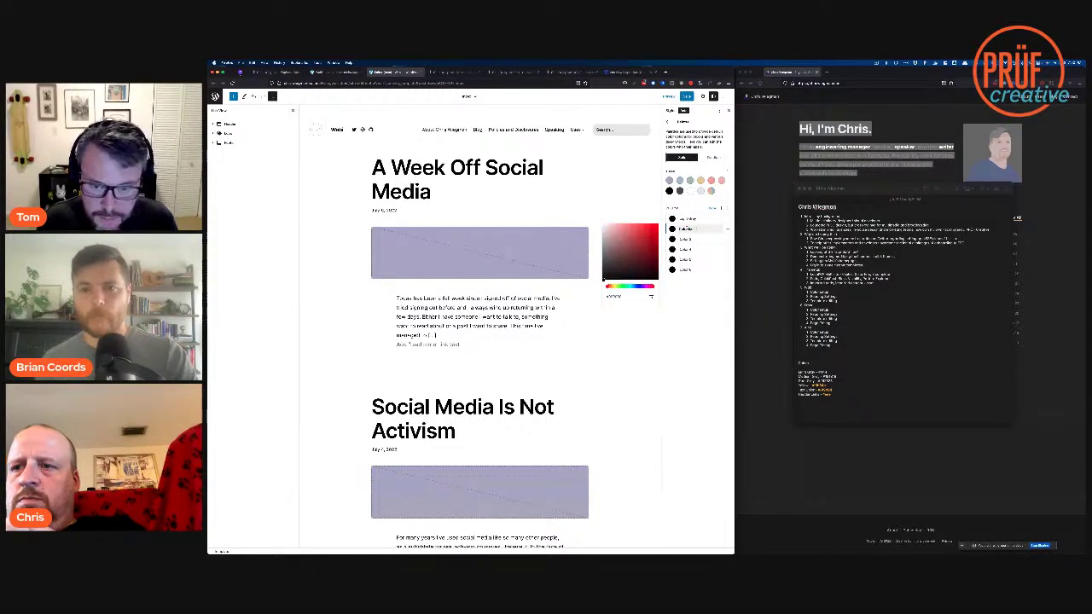
{"action": "key", "text": "super+a"}
{"action": "type", "text": "Medium G"}
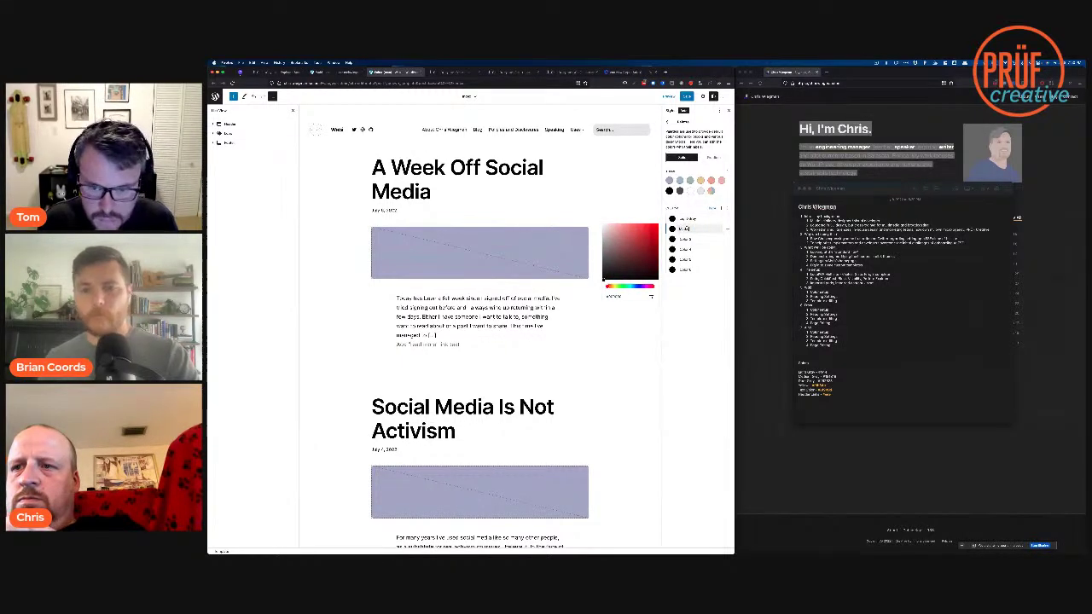
{"action": "type", "text": "ray"}
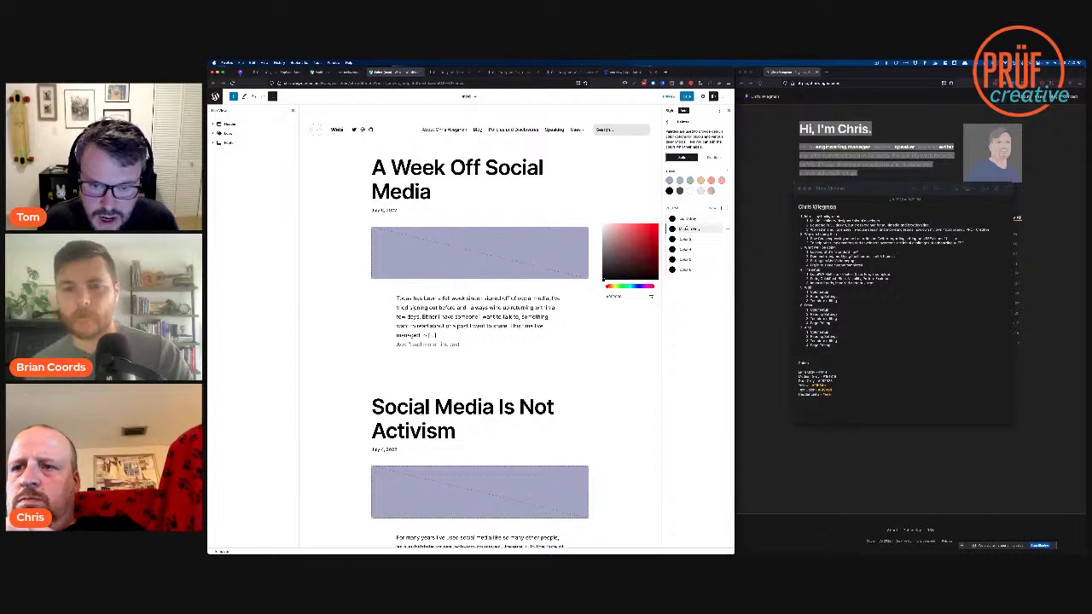
{"action": "left_click", "coordinate": [689, 240]}
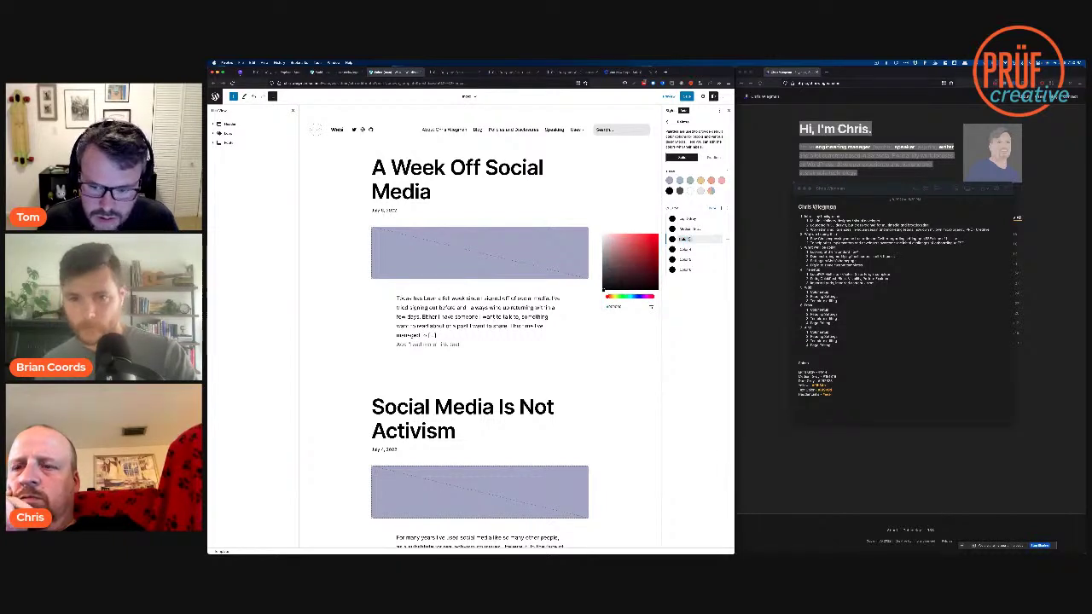
{"action": "type", "text": "Dark Gray"}
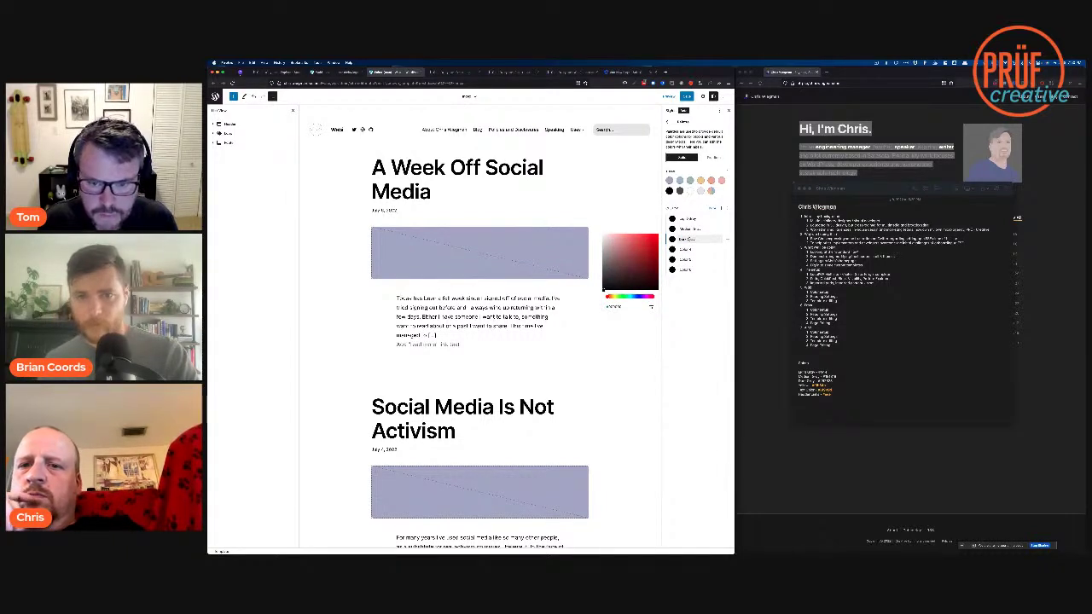
Step: Name the fourth custom color Yellow, the fifth Text Color, and the sixth as the heading color listed in the notes
{"action": "triple_click", "coordinate": [689, 249]}
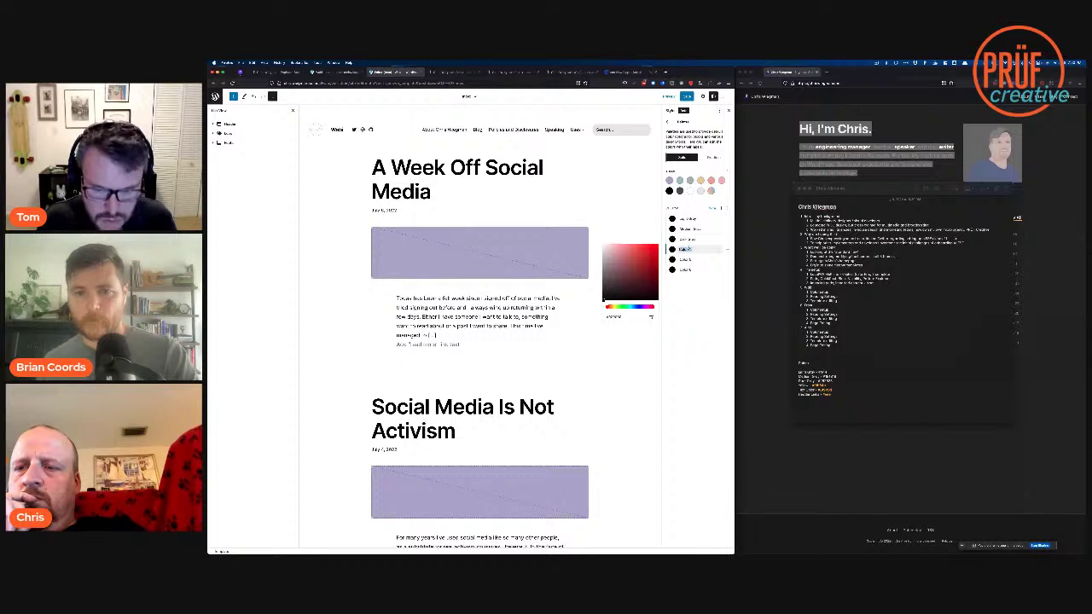
{"action": "type", "text": "Ye"}
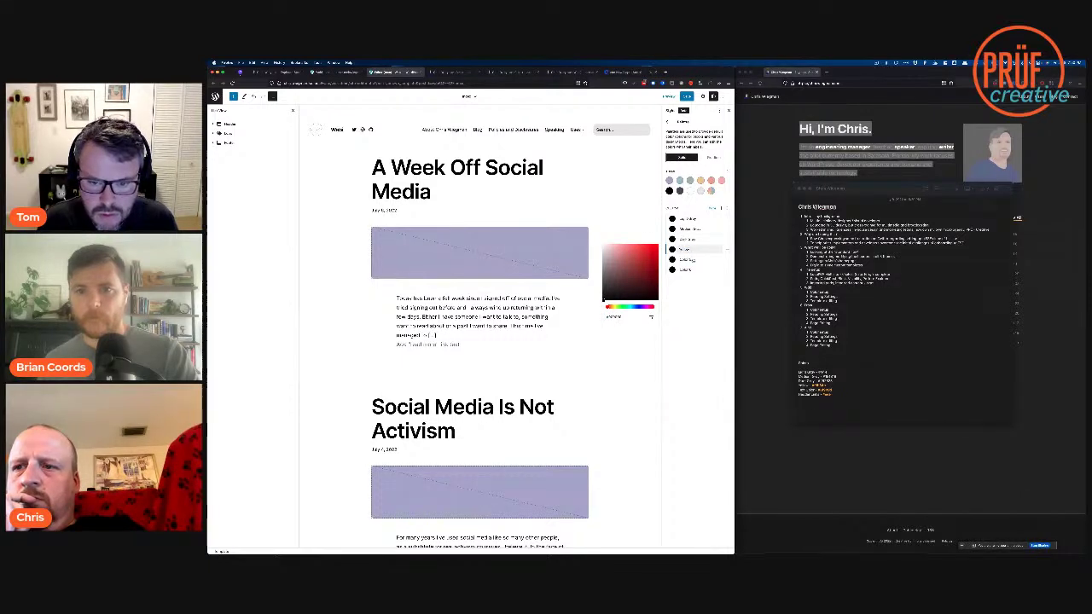
{"action": "left_click", "coordinate": [687, 259]}
{"action": "type", "text": "Te"}
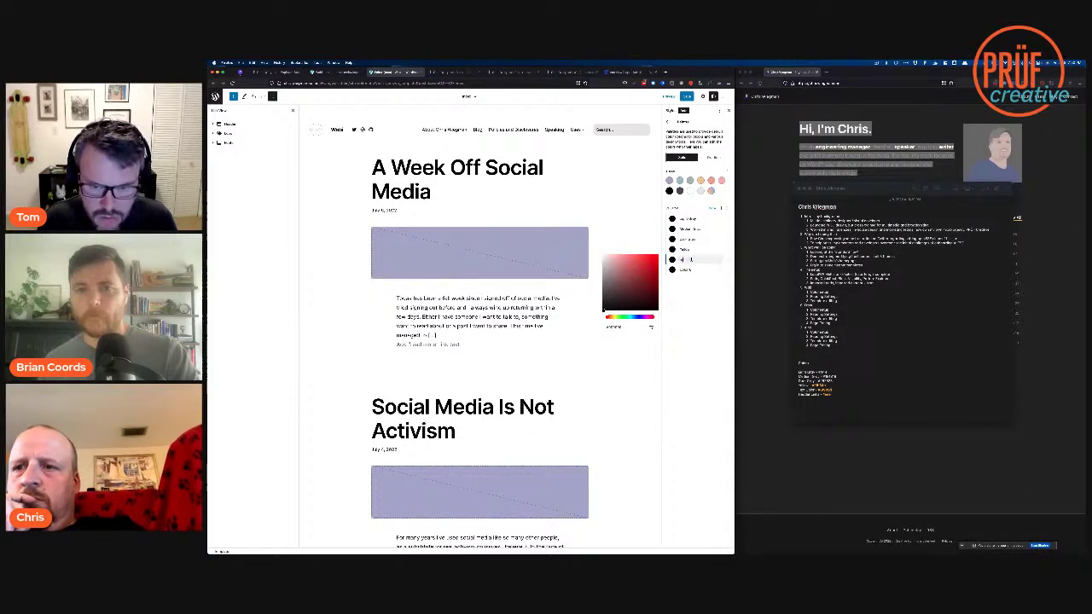
{"action": "left_click", "coordinate": [684, 271]}
{"action": "key", "text": "super+a"}
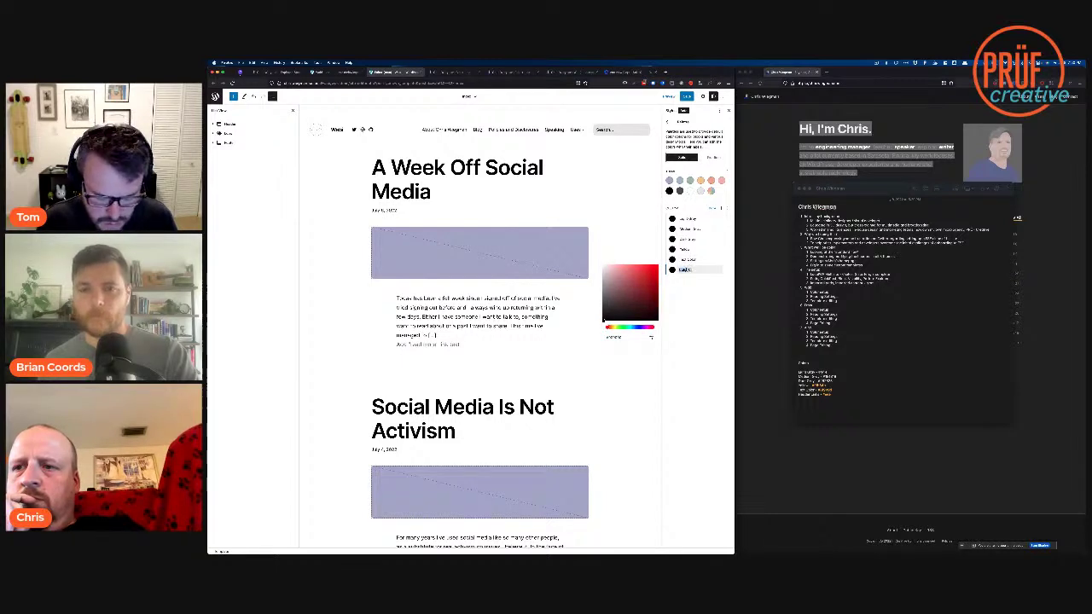
{"action": "type", "text": "Heading"}
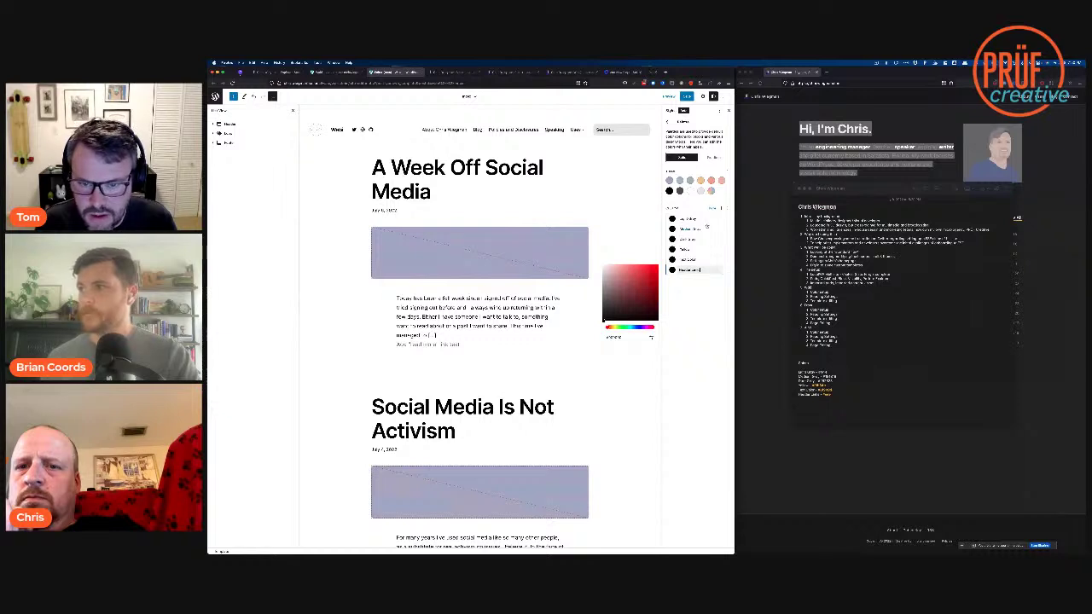
Step: Set the custom Light Gray color's hex value to #444
{"action": "left_click", "coordinate": [695, 220]}
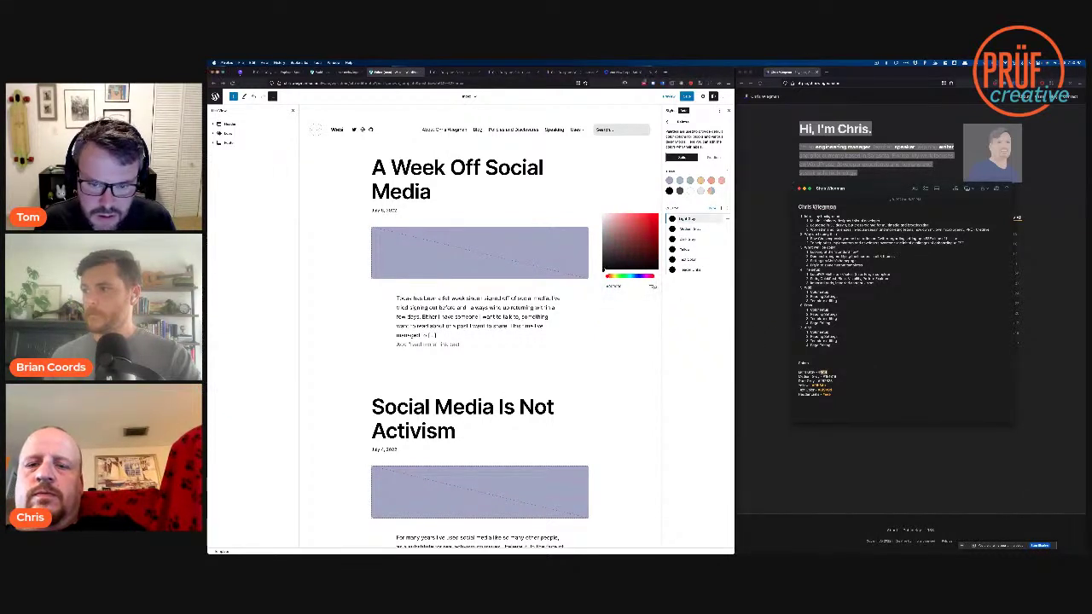
{"action": "left_click", "coordinate": [652, 287]}
{"action": "double_click", "coordinate": [623, 299]}
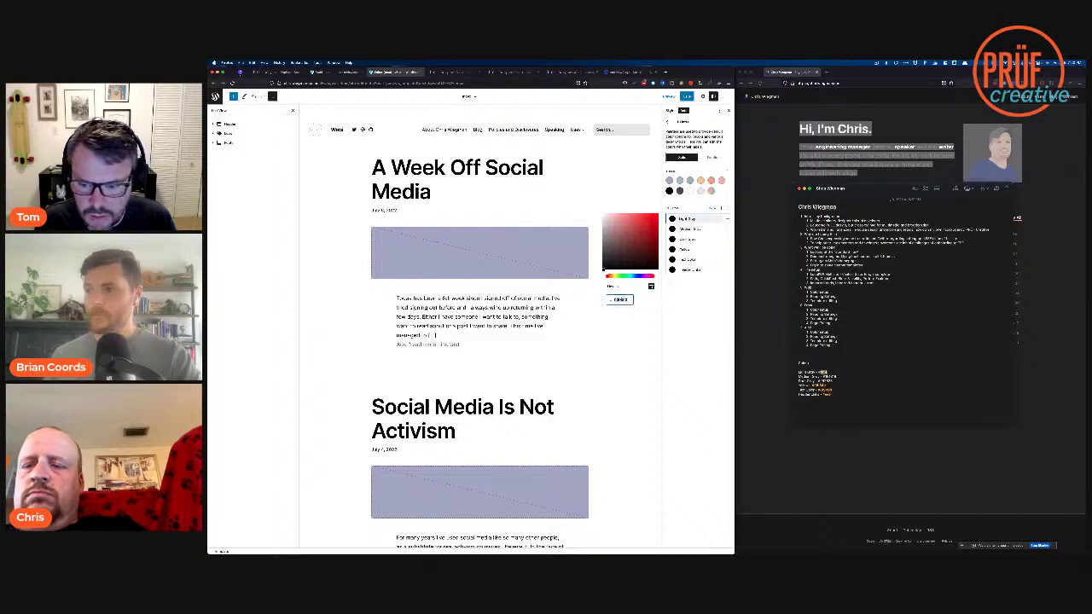
{"action": "type", "text": "444"}
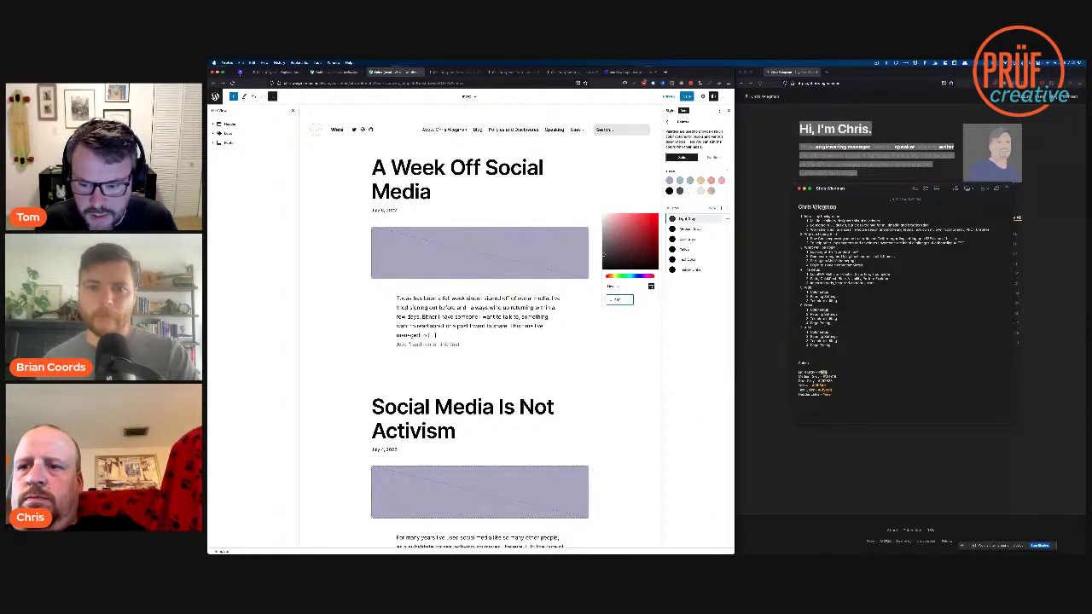
Step: Copy the Medium Gray hex code from the notes and open that custom color's detailed value entry
{"action": "double_click", "coordinate": [828, 377]}
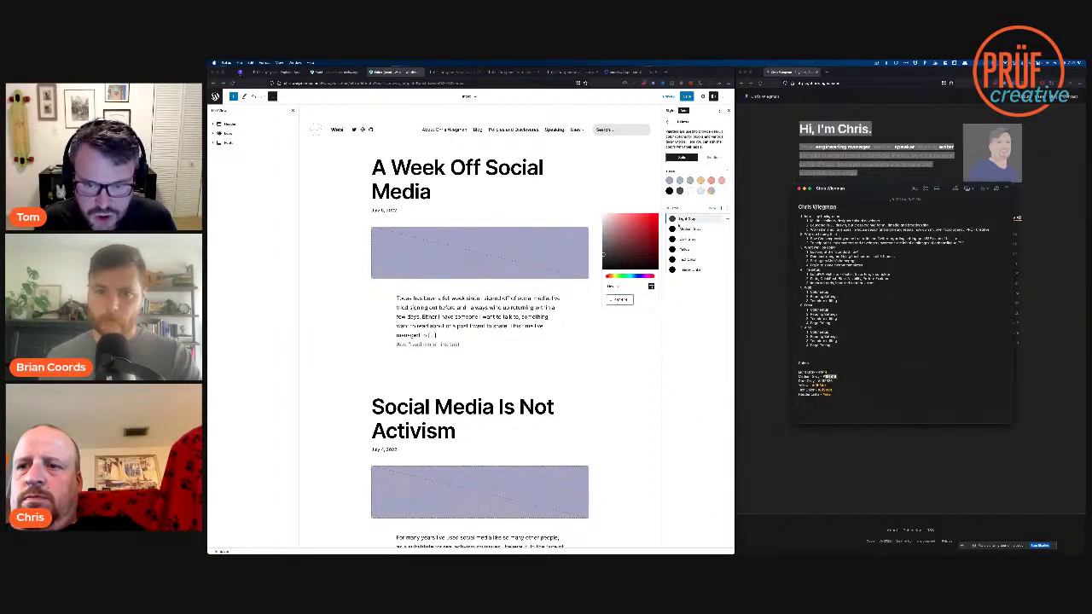
{"action": "left_click", "coordinate": [706, 231]}
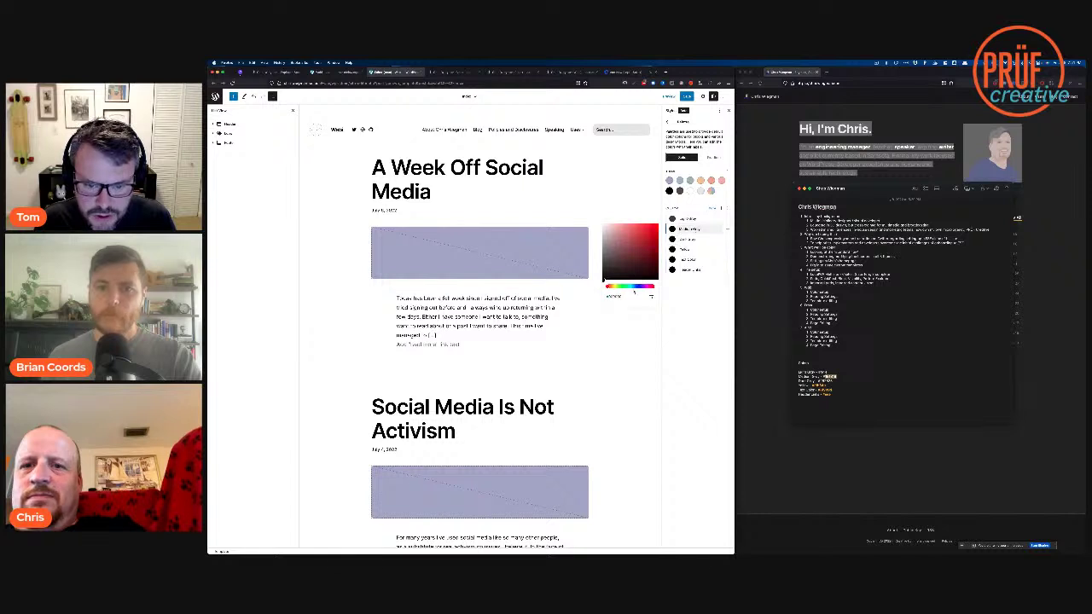
{"action": "left_click", "coordinate": [651, 298]}
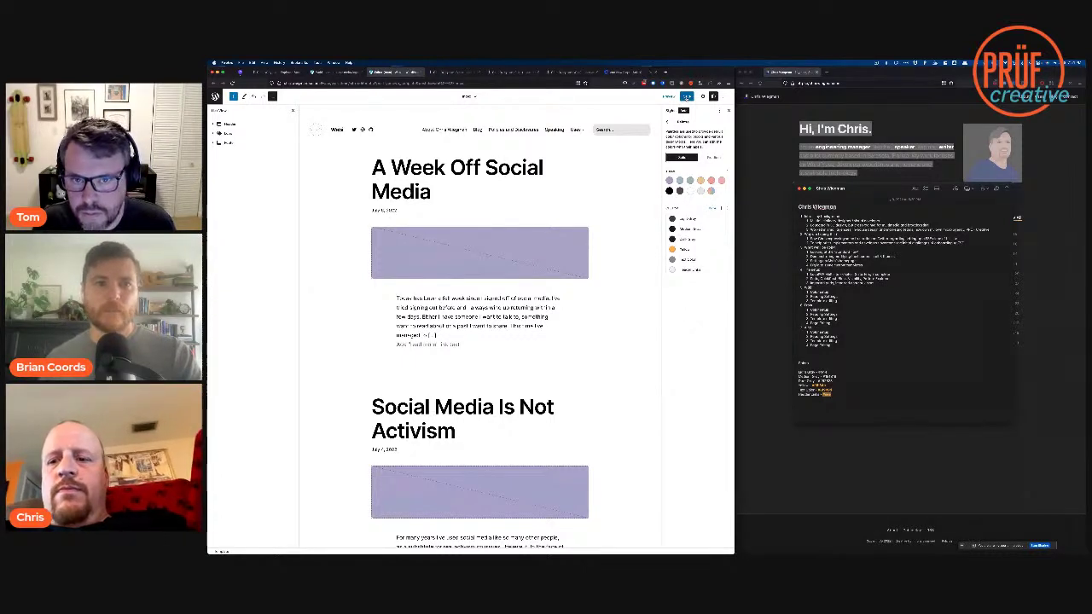
Step: Save the custom styles and finish editing the custom color palette
{"action": "left_click", "coordinate": [686, 96]}
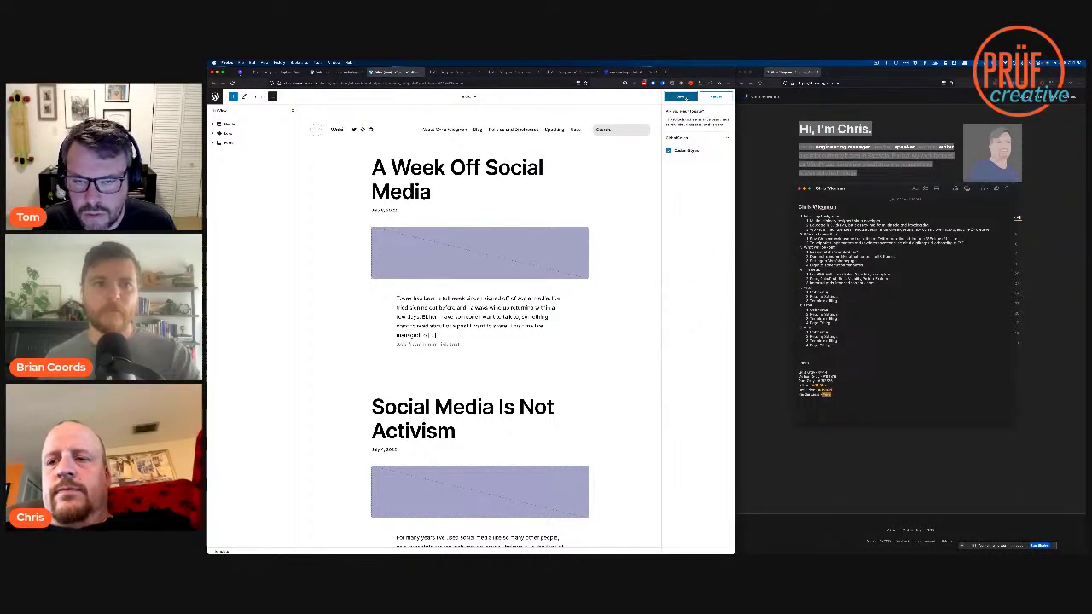
{"action": "left_click", "coordinate": [686, 97]}
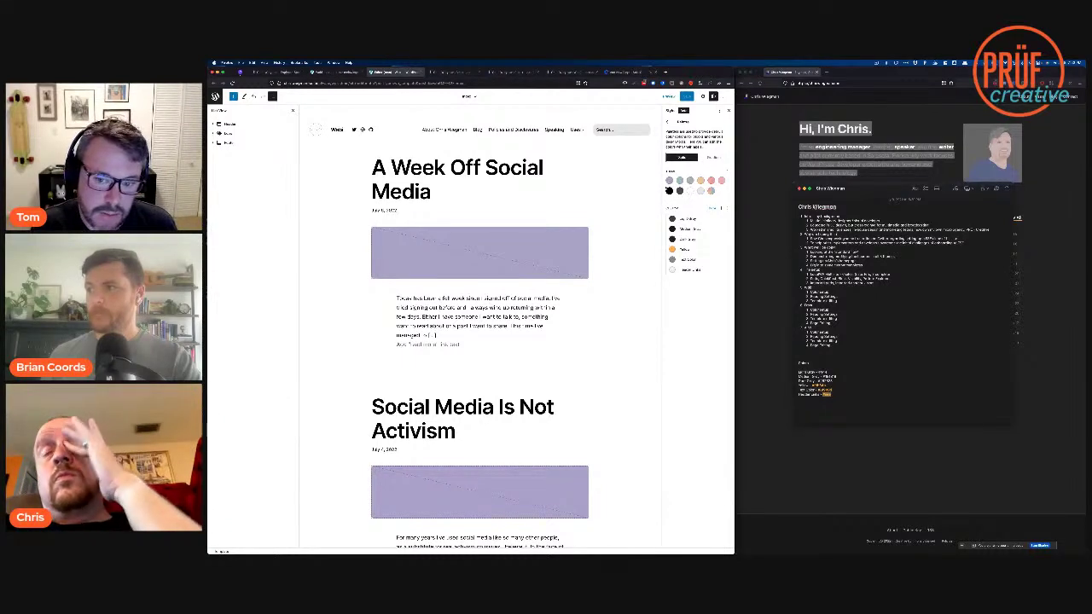
{"action": "left_click", "coordinate": [712, 209]}
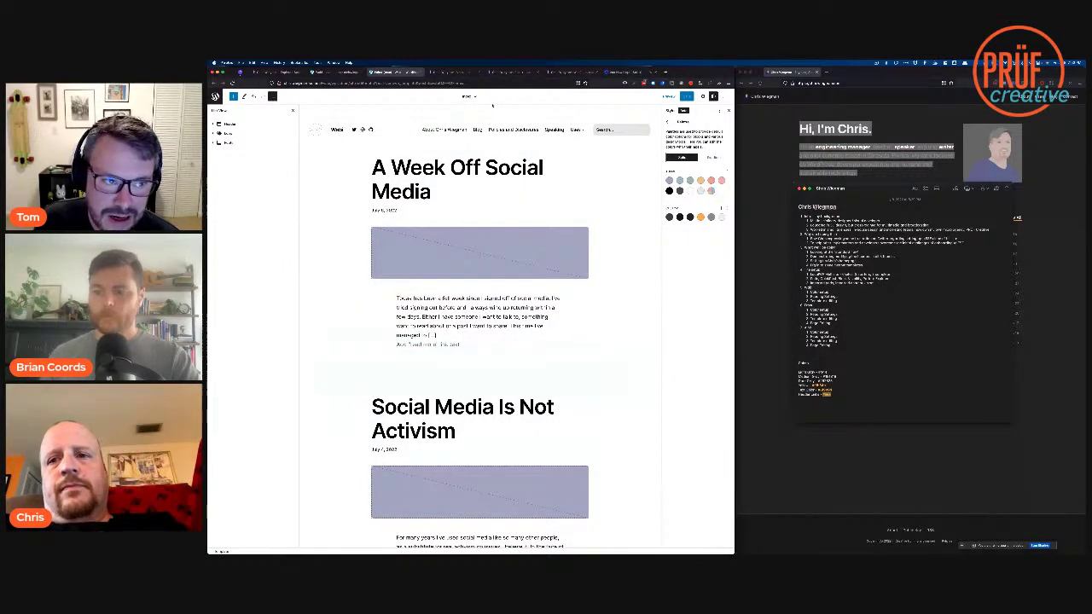
Step: Switch to the Wabi site's front end and open its About page for editing
{"action": "left_click", "coordinate": [343, 73]}
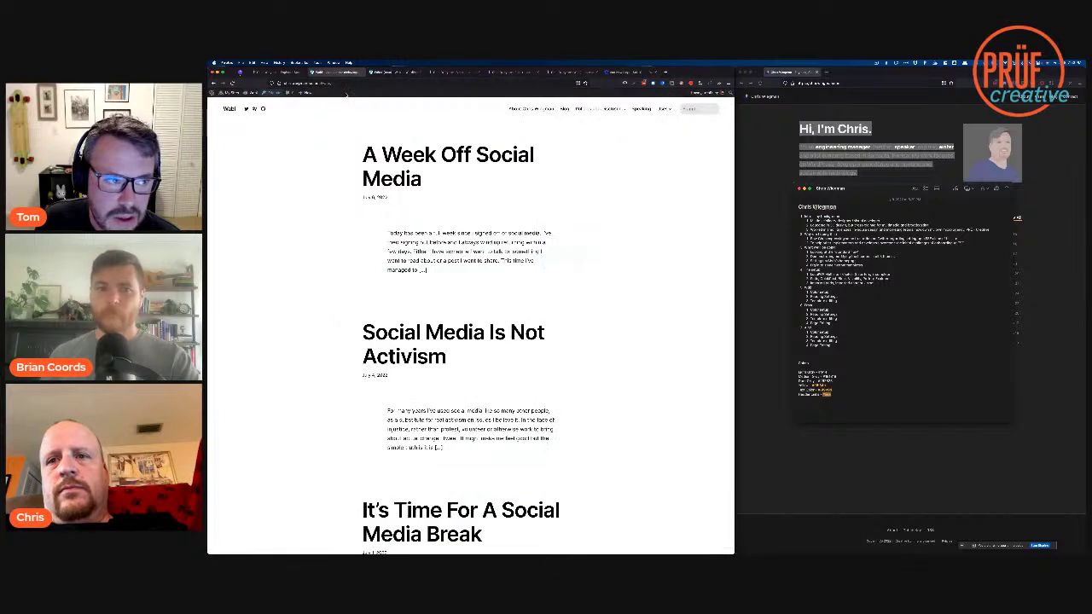
{"action": "left_click", "coordinate": [230, 92]}
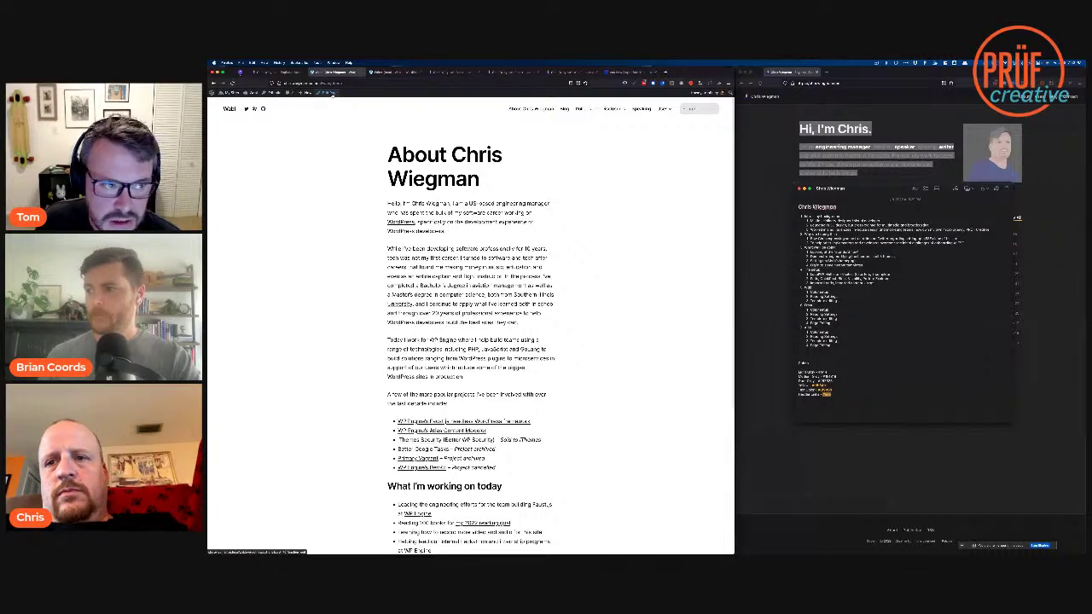
{"action": "left_click", "coordinate": [327, 95]}
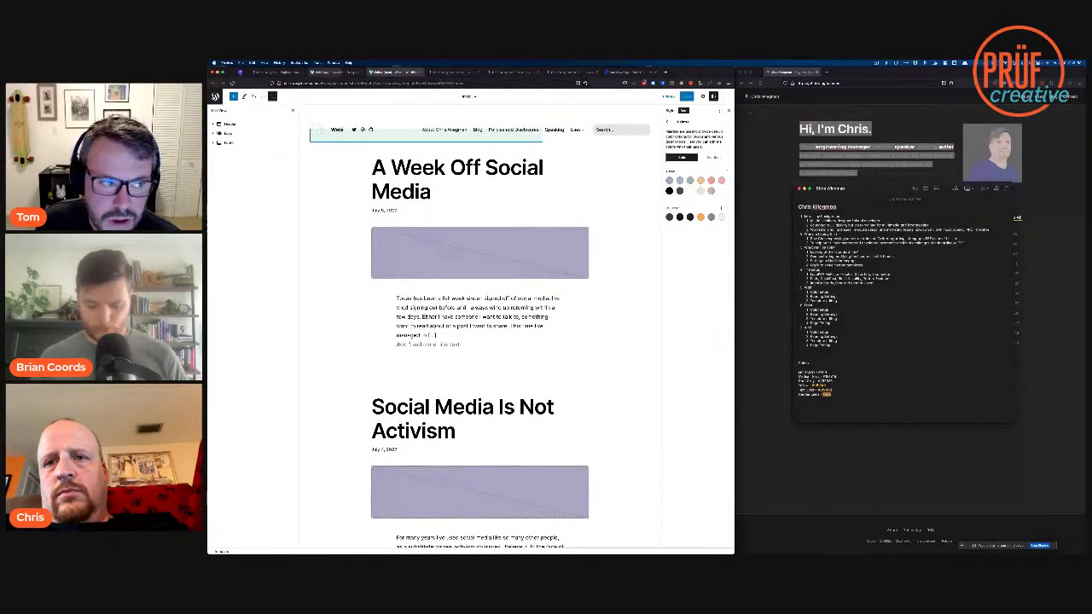
Step: Open the site editor's options and review the view settings, including the top toolbar
{"action": "left_click", "coordinate": [723, 96]}
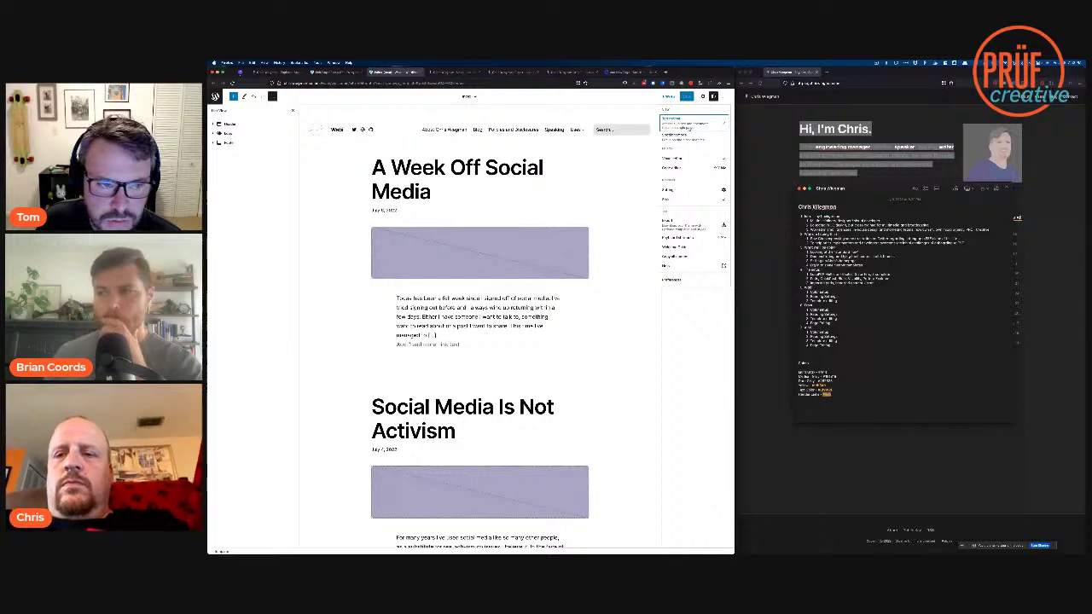
{"action": "scroll", "coordinate": [479, 341], "scroll_direction": "down", "scroll_amount": 1}
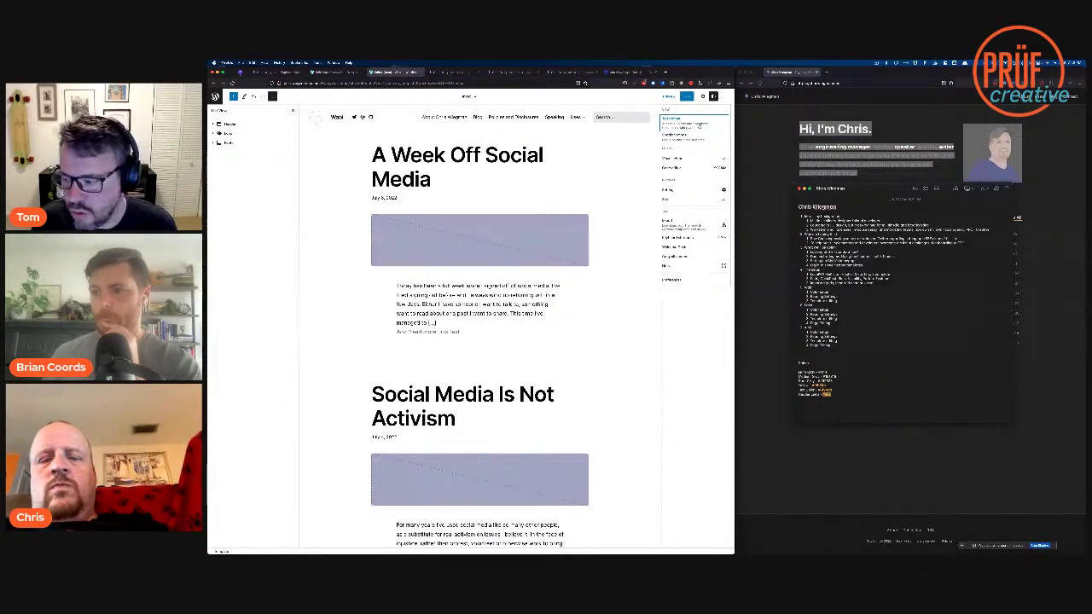
{"action": "scroll", "coordinate": [480, 341], "scroll_direction": "up", "scroll_amount": 1}
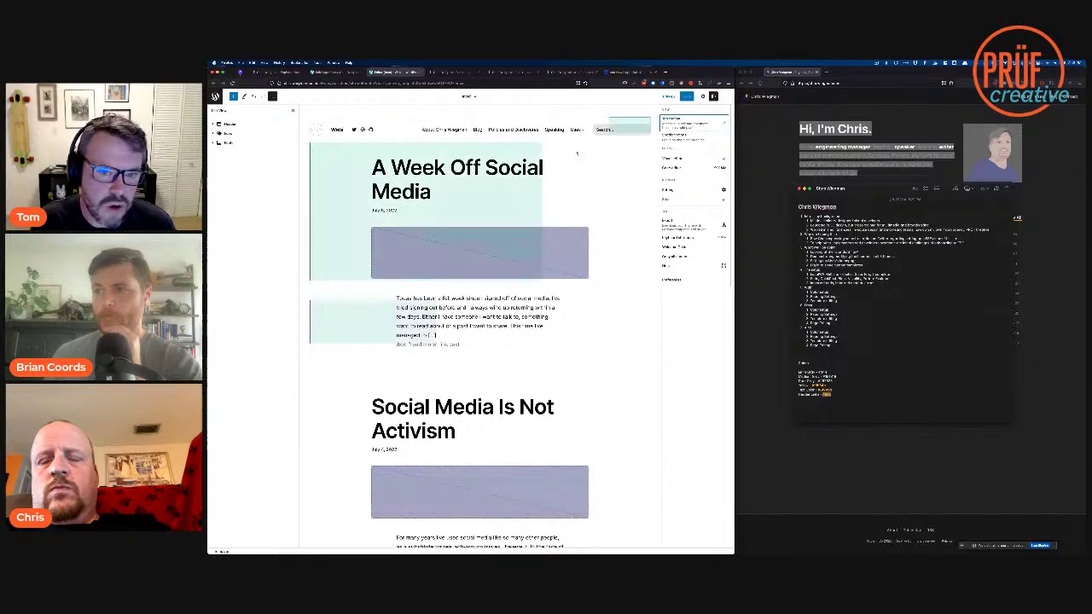
Step: Select the post title, the header and the header's navigation row in turn to examine their block toolbars
{"action": "left_click", "coordinate": [383, 143]}
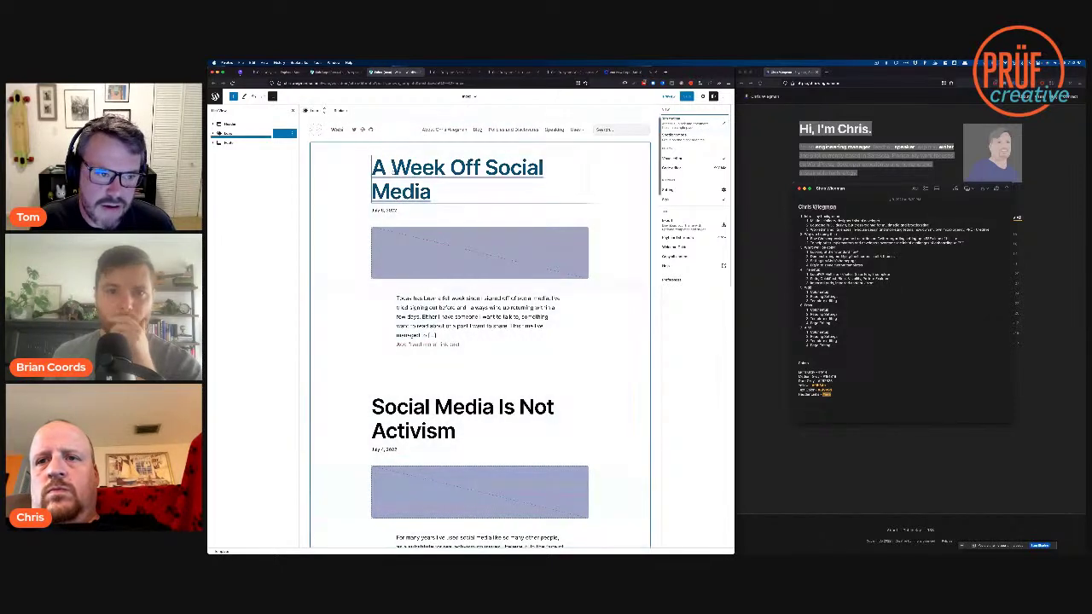
{"action": "left_click", "coordinate": [401, 181]}
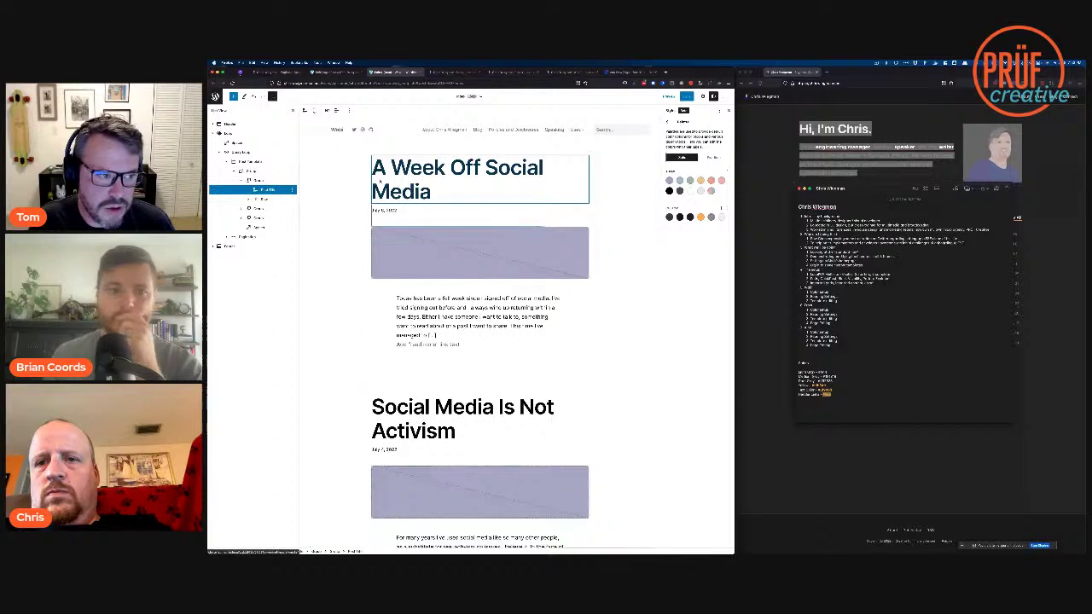
{"action": "left_click", "coordinate": [230, 125]}
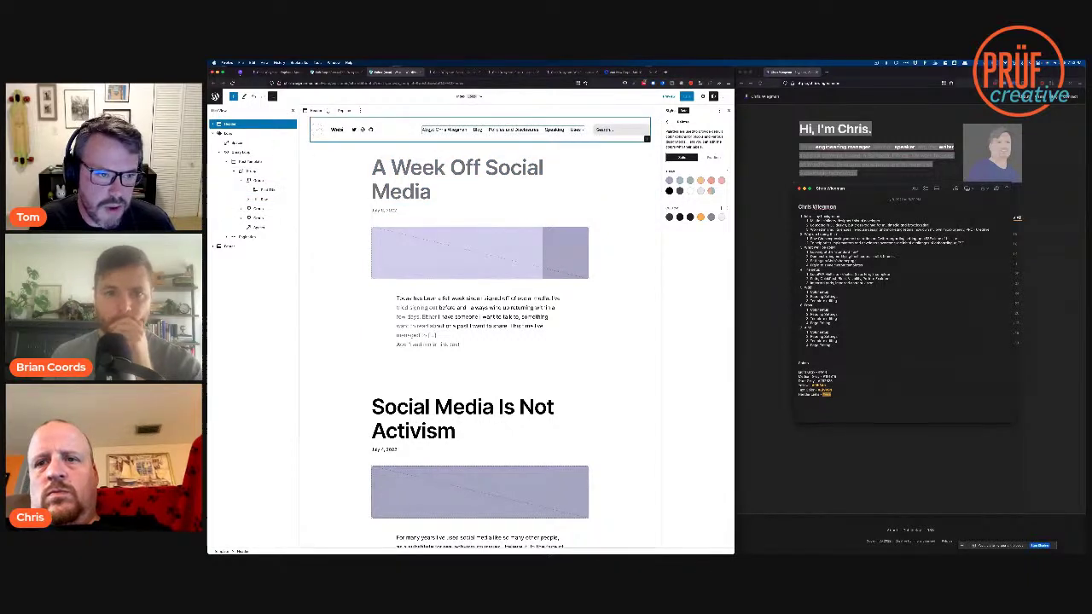
{"action": "left_click", "coordinate": [430, 128]}
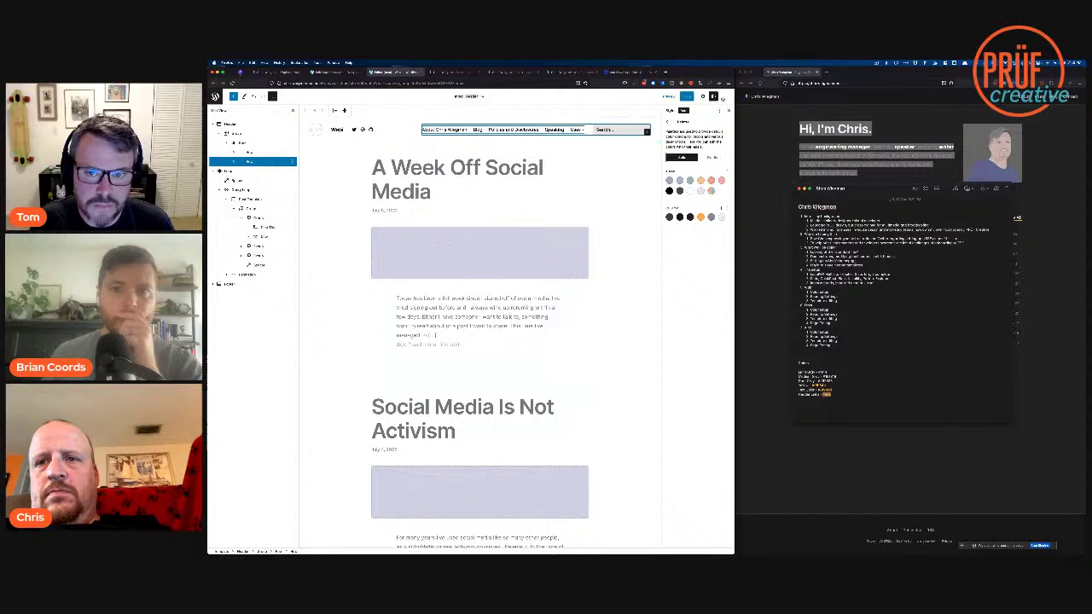
Step: Switch the top toolbar off to compare the floating toolbar on the header's navigation row, and switch it back on
{"action": "left_click", "coordinate": [723, 98]}
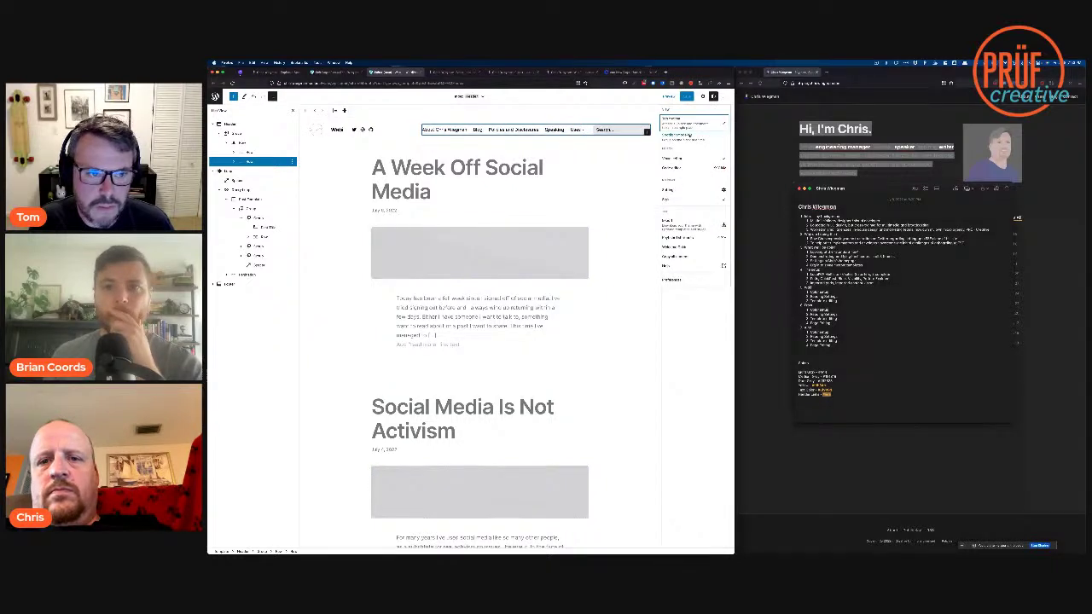
{"action": "left_click", "coordinate": [687, 125]}
{"action": "left_click", "coordinate": [480, 118]}
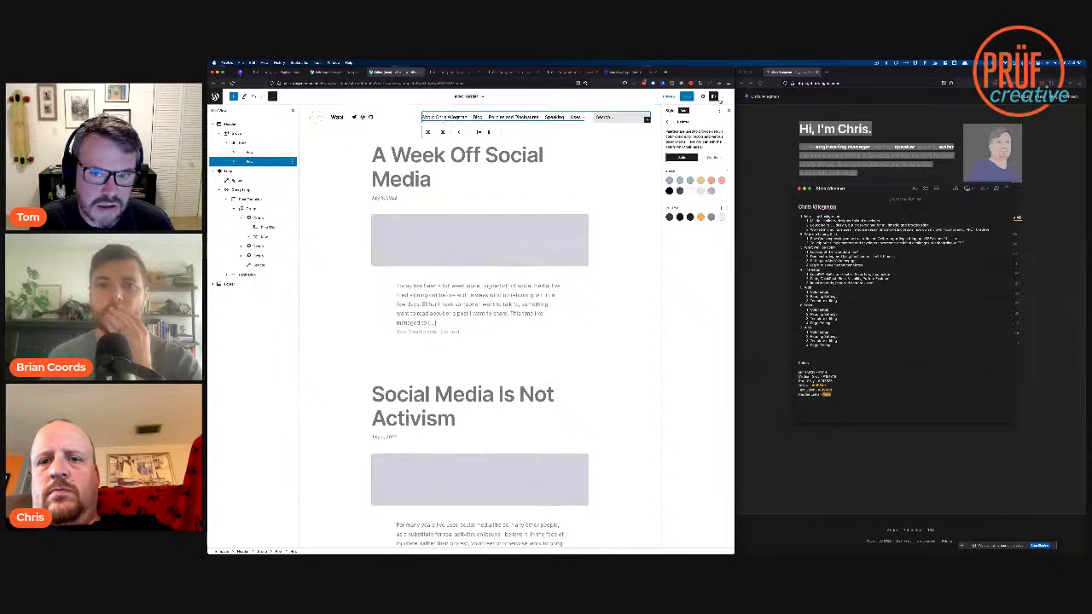
{"action": "left_click", "coordinate": [714, 97]}
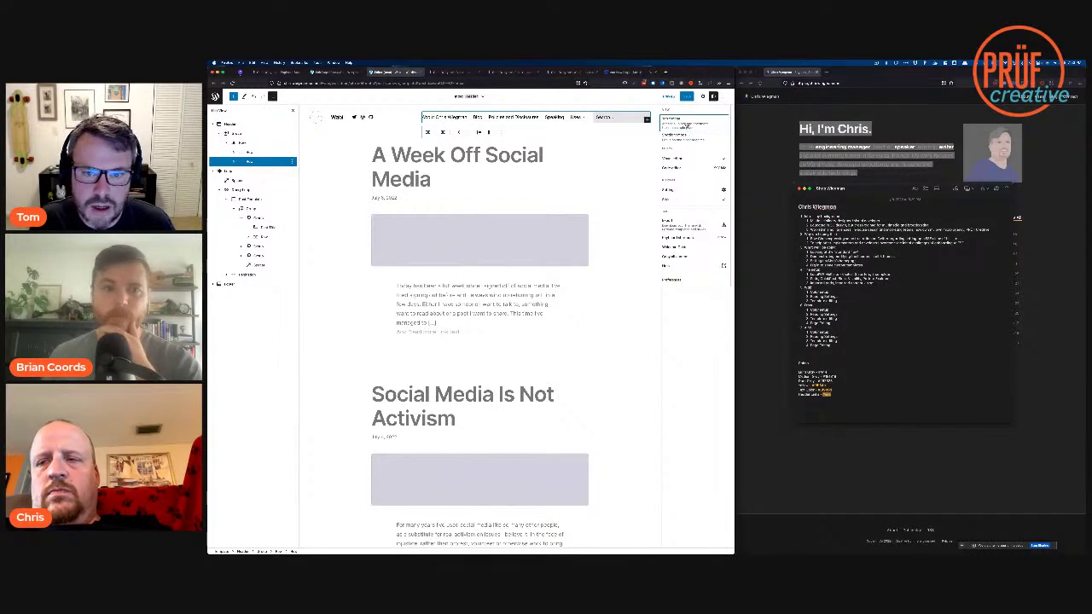
{"action": "left_click", "coordinate": [687, 125]}
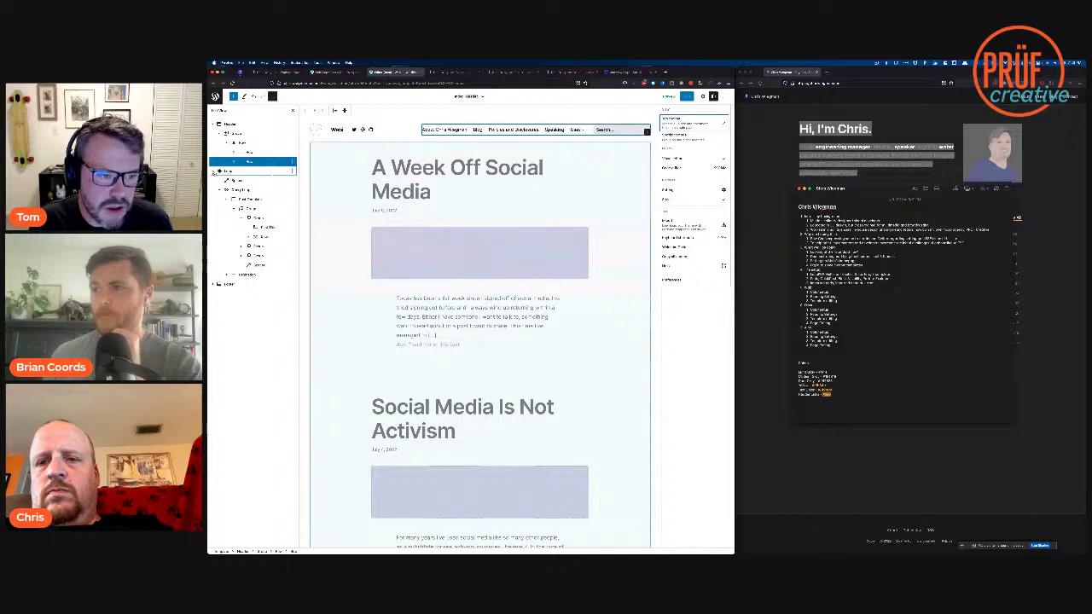
Step: Replace the header's site title with the site owner's name from the clipboard history and upload the portrait photo as the site logo
{"action": "left_click", "coordinate": [215, 171]}
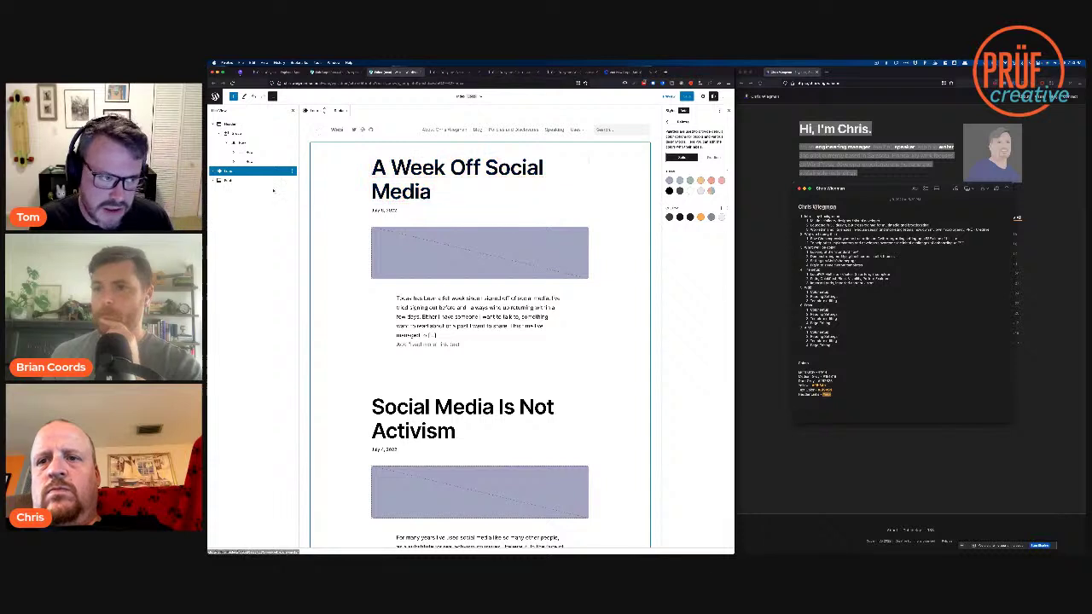
{"action": "left_click", "coordinate": [401, 129]}
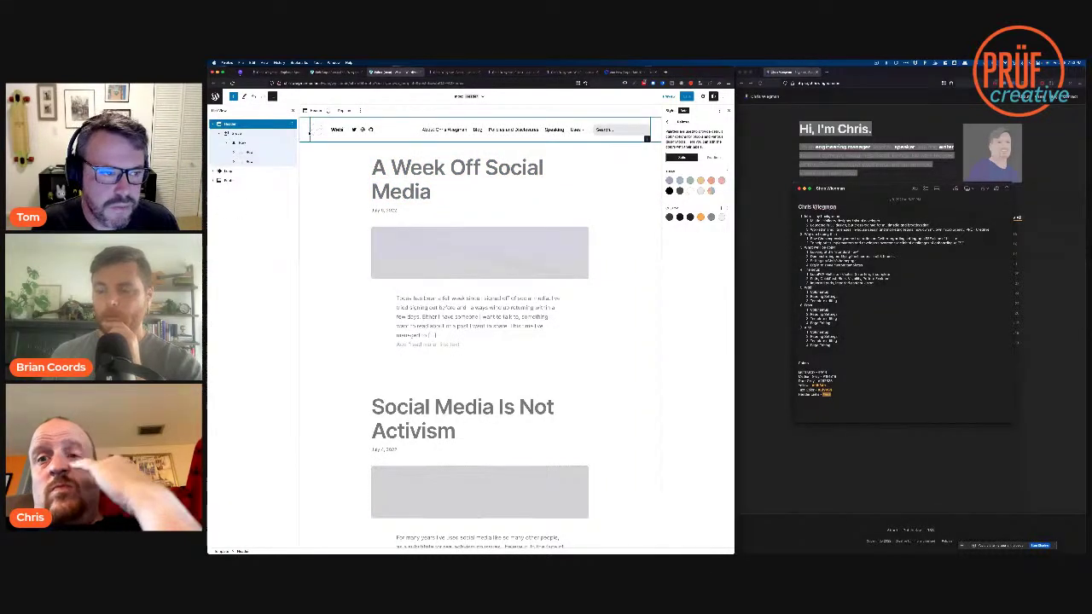
{"action": "left_click", "coordinate": [337, 129]}
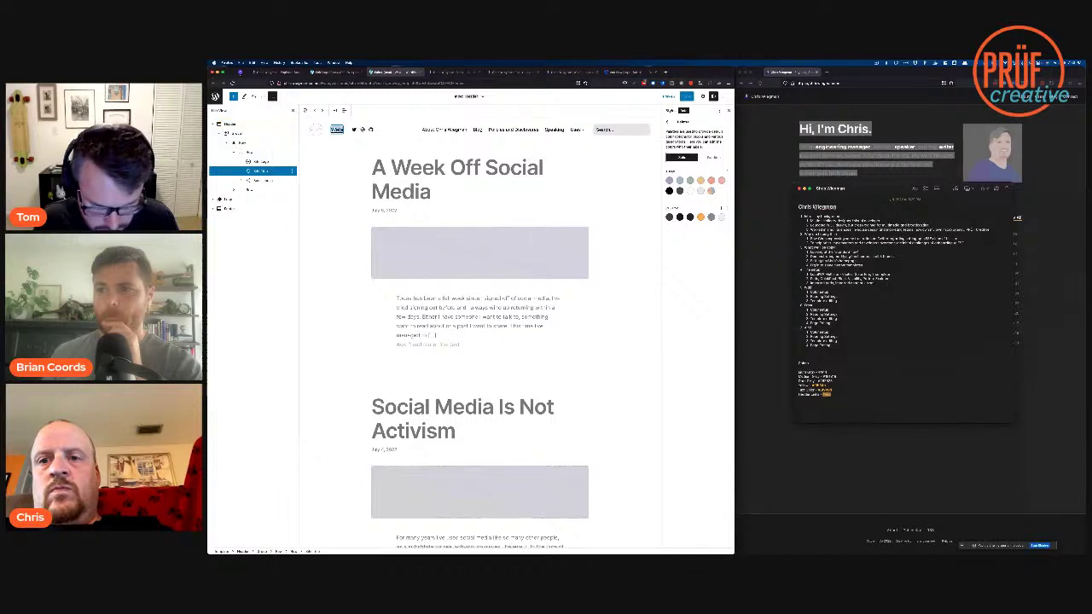
{"action": "key", "text": "super+shift+v"}
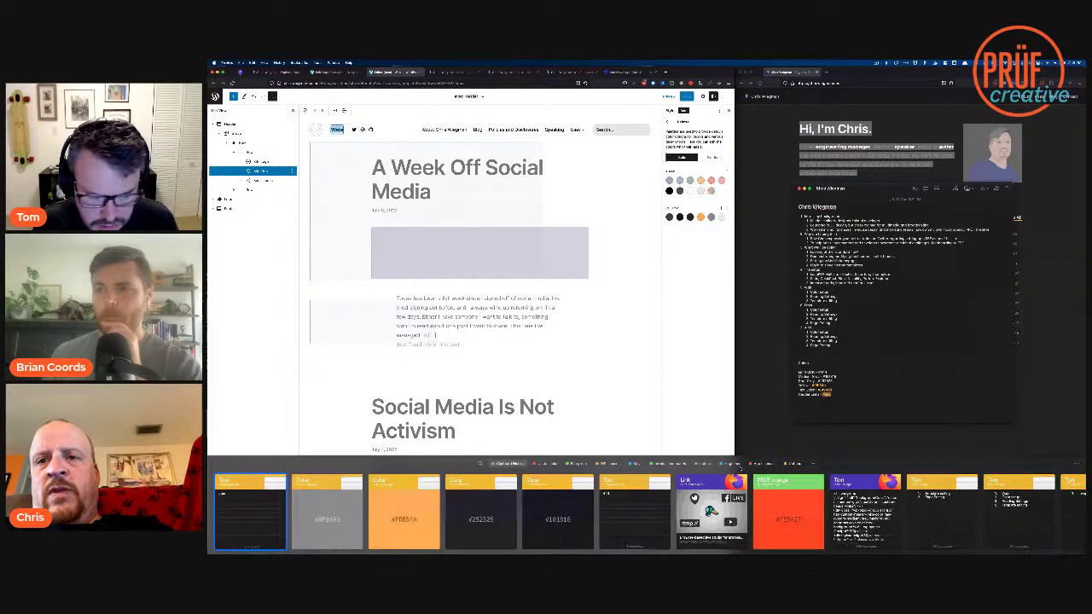
{"action": "scroll", "coordinate": [646, 512], "scroll_direction": "right", "scroll_amount": 5}
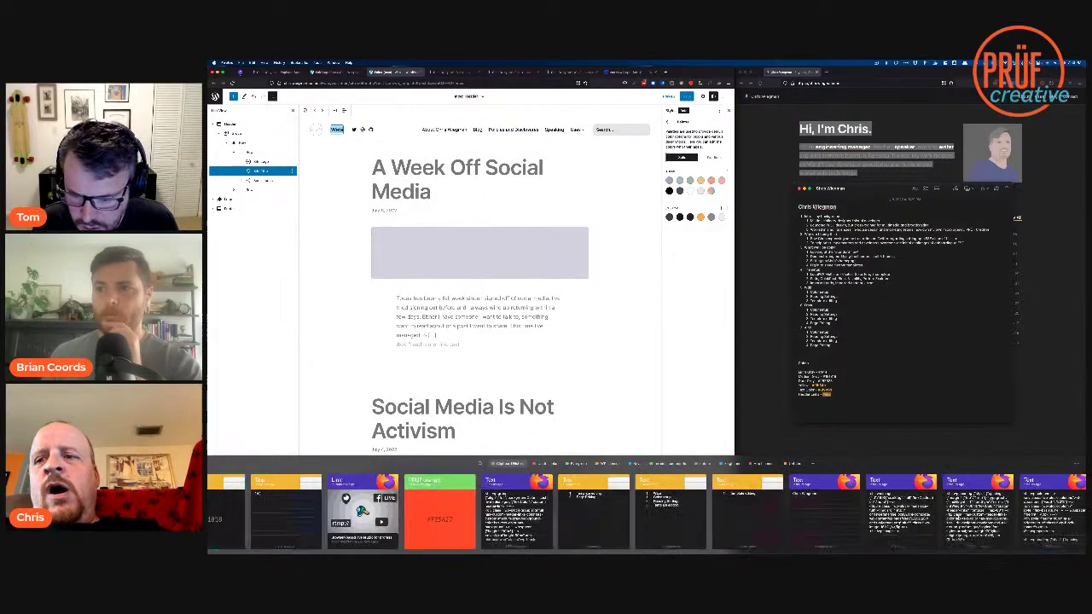
{"action": "scroll", "coordinate": [646, 512], "scroll_direction": "right", "scroll_amount": 1}
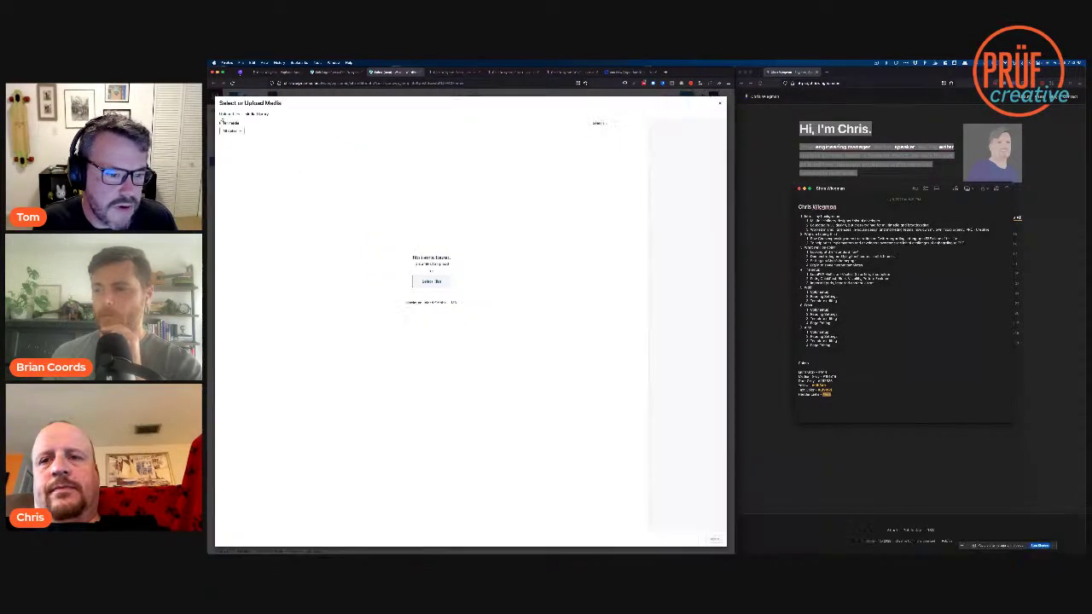
{"action": "left_click", "coordinate": [438, 282]}
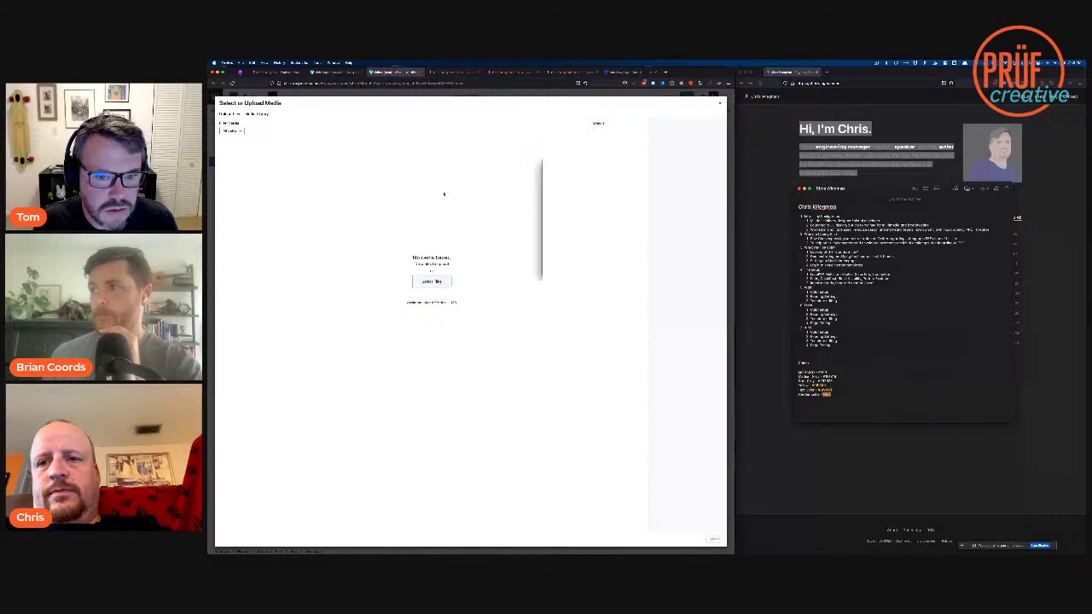
{"action": "double_click", "coordinate": [616, 187]}
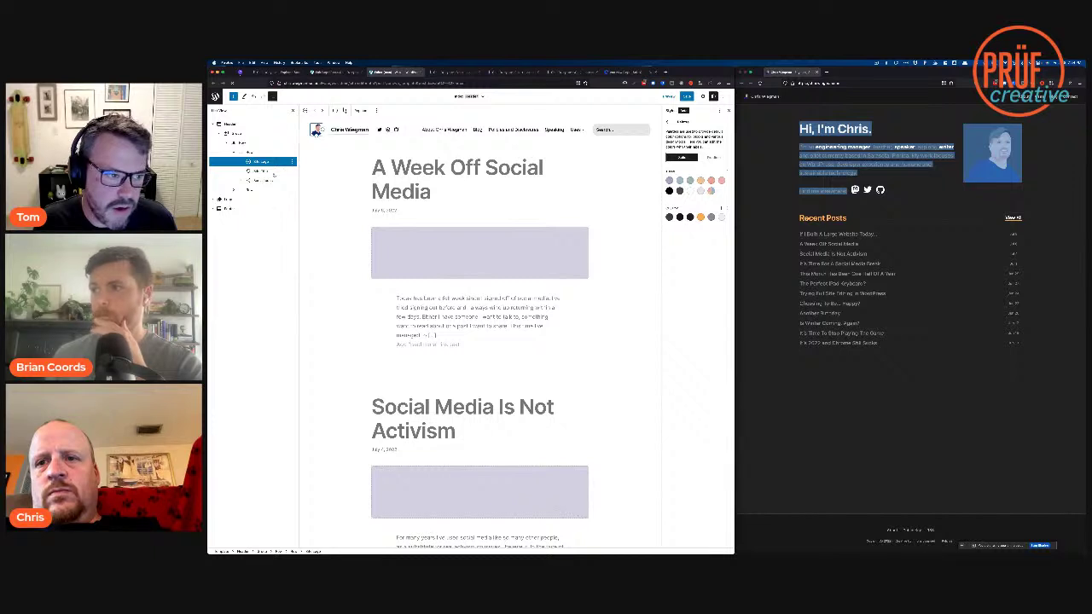
Step: Remove the social icons block and the search block from the header
{"action": "left_click", "coordinate": [274, 181]}
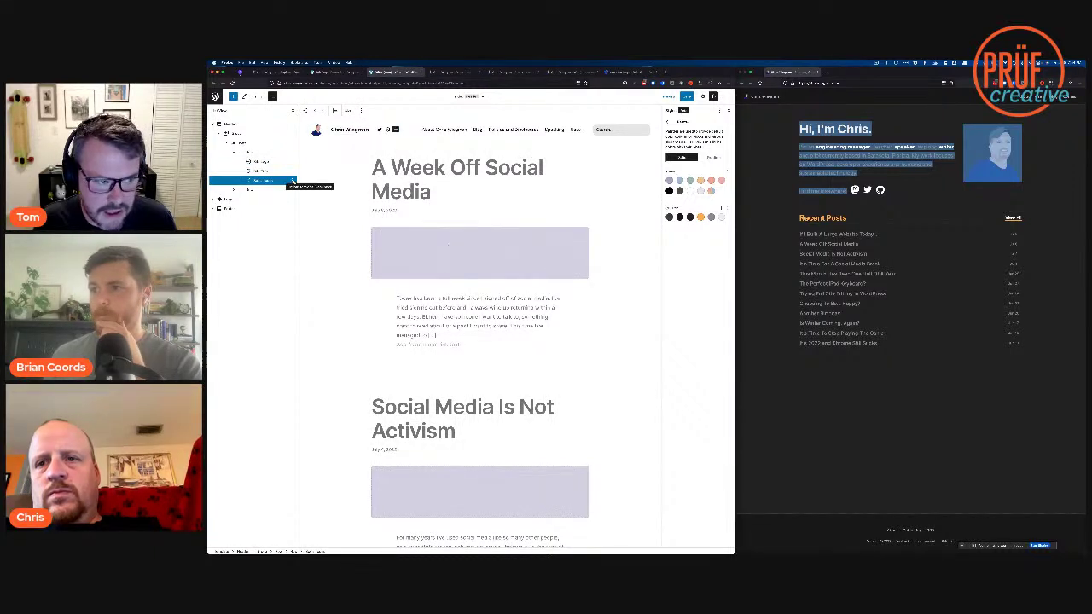
{"action": "left_click", "coordinate": [292, 181]}
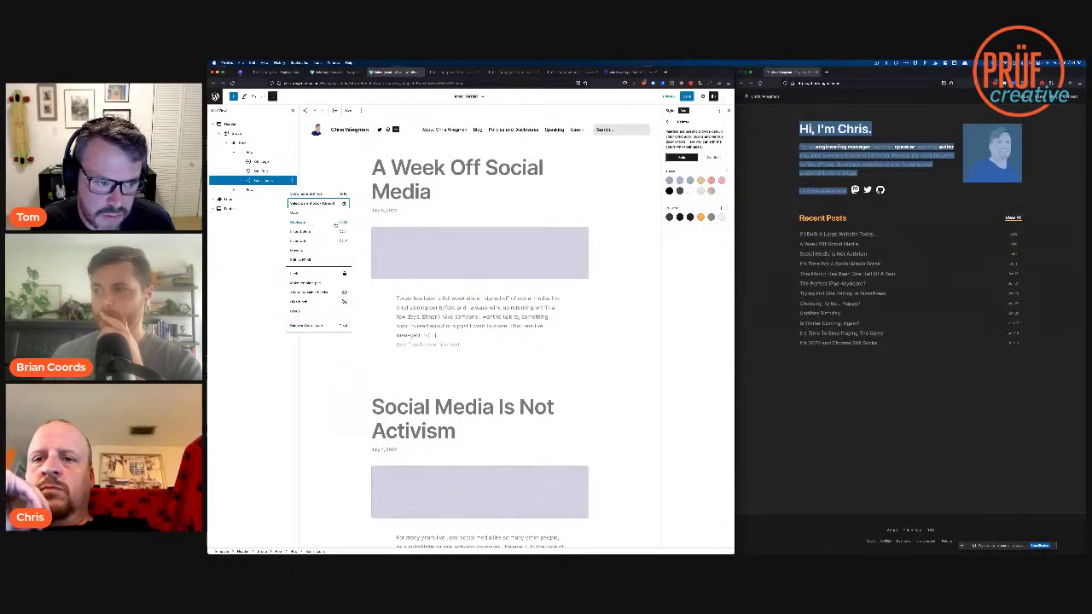
{"action": "left_click", "coordinate": [331, 326]}
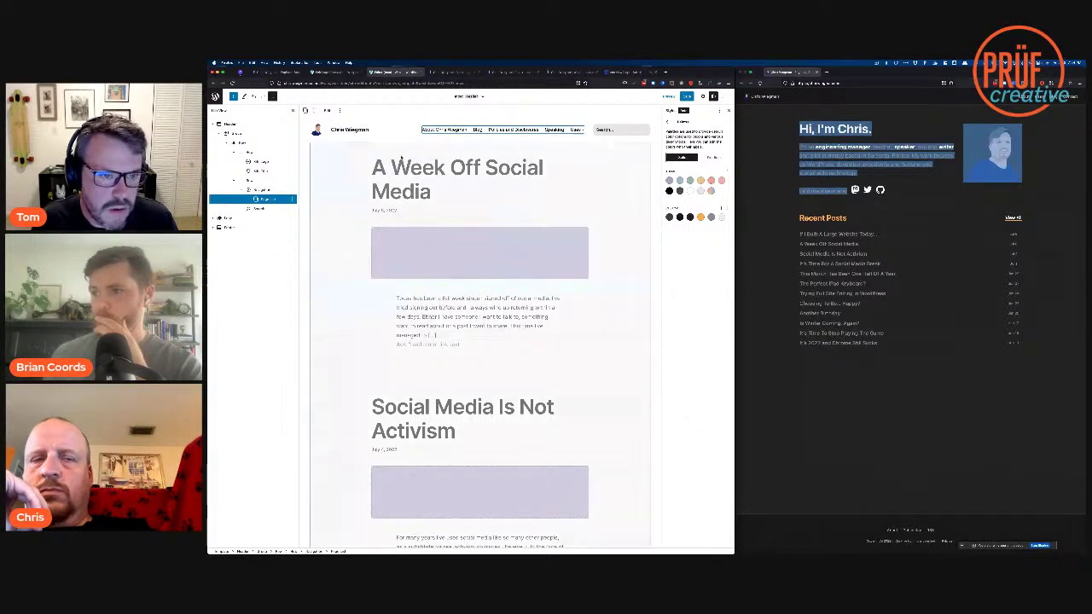
{"action": "left_click", "coordinate": [611, 130]}
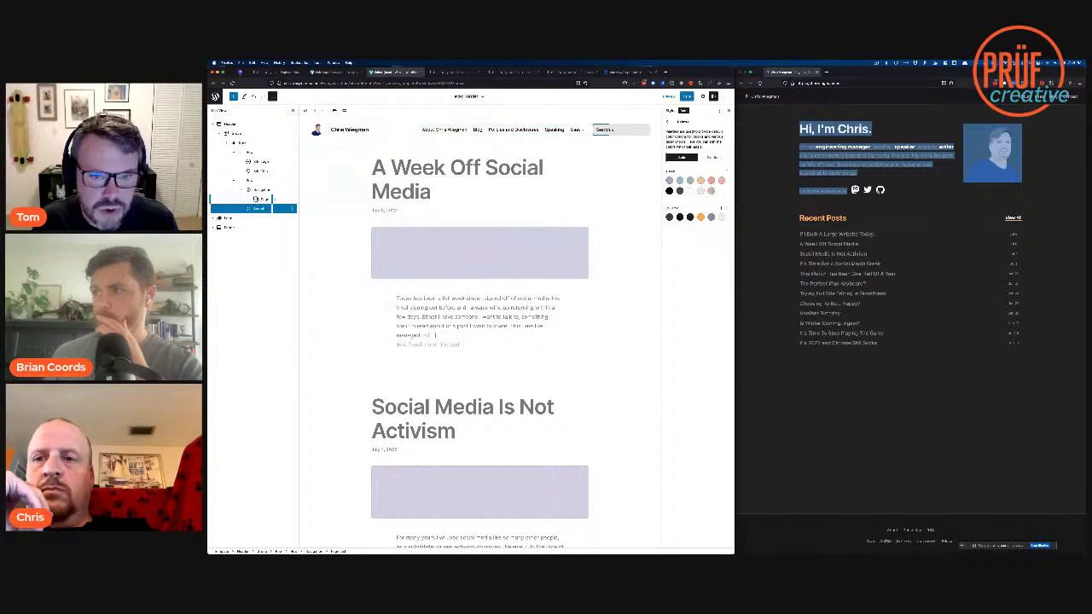
{"action": "key", "text": "BackSpace"}
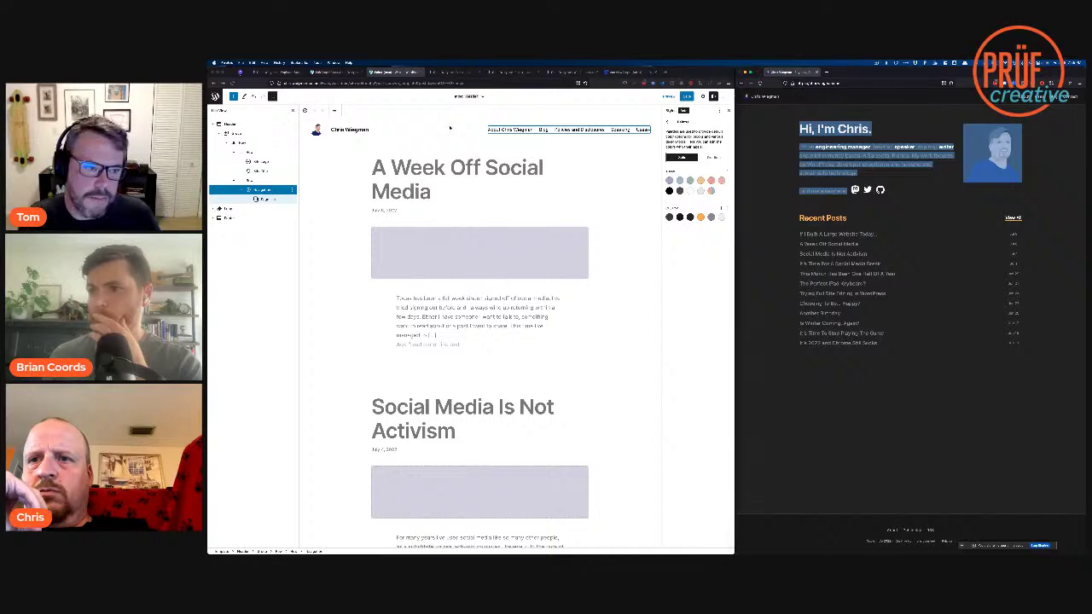
Step: Give the header's outer group the second custom near-black as background color and the lightest custom gray as text color
{"action": "left_click", "coordinate": [253, 133]}
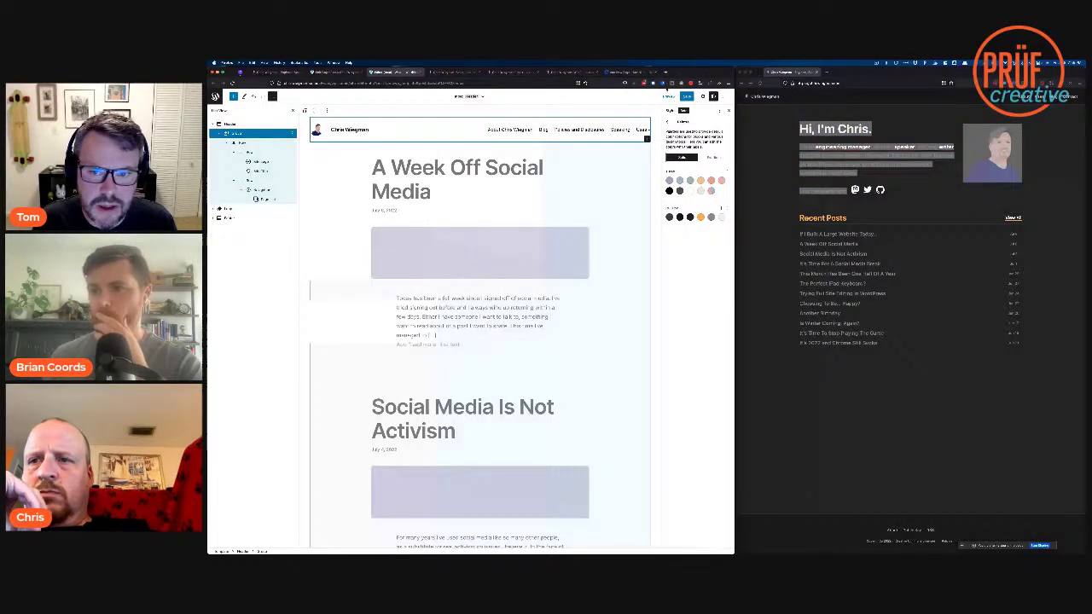
{"action": "left_click", "coordinate": [702, 96]}
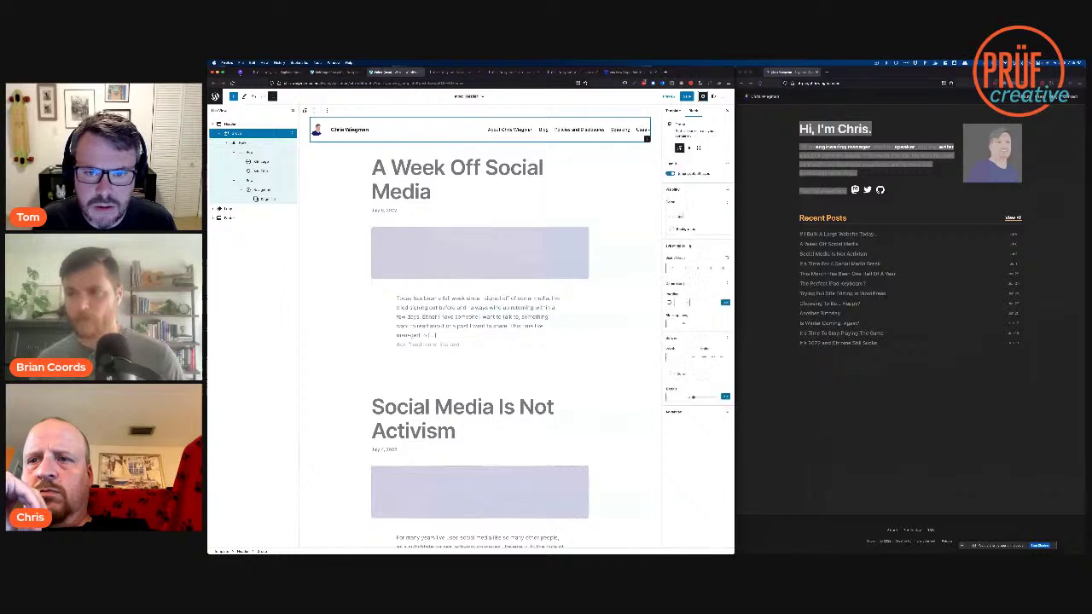
{"action": "left_click", "coordinate": [713, 95]}
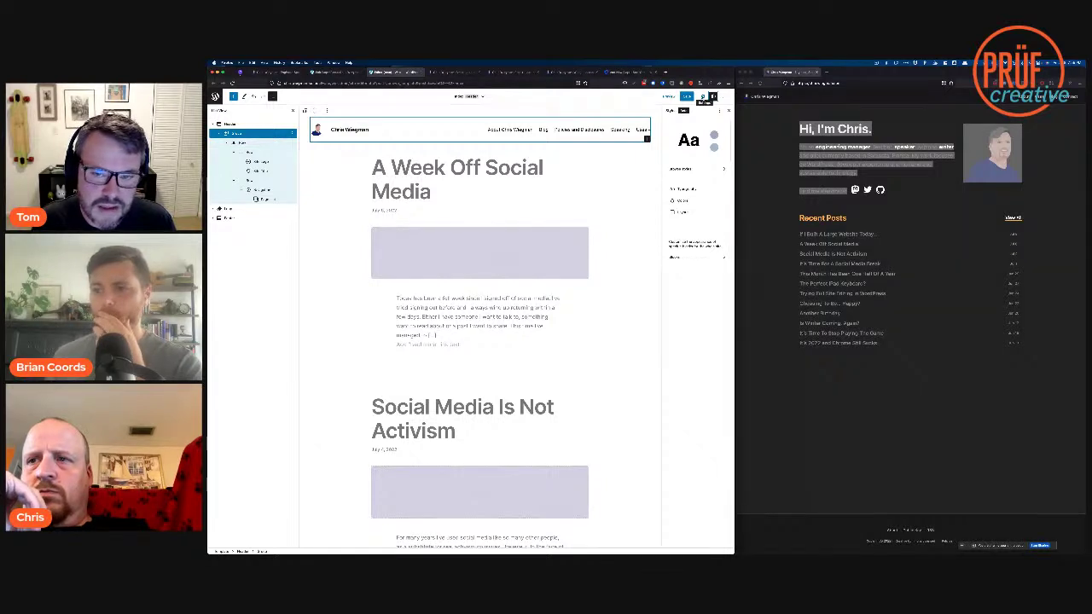
{"action": "left_click", "coordinate": [702, 96]}
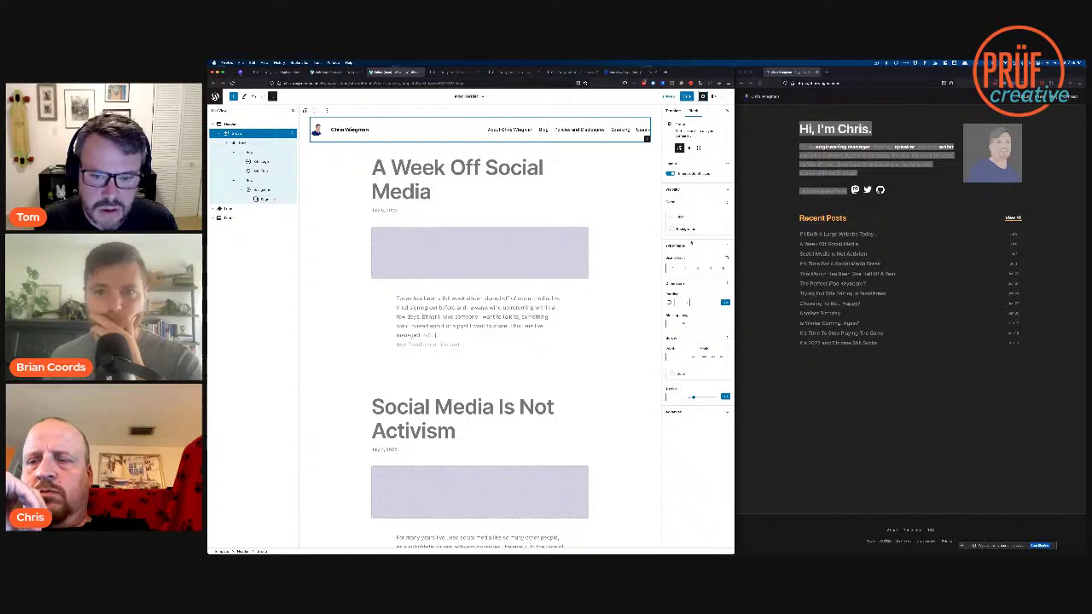
{"action": "left_click", "coordinate": [676, 229]}
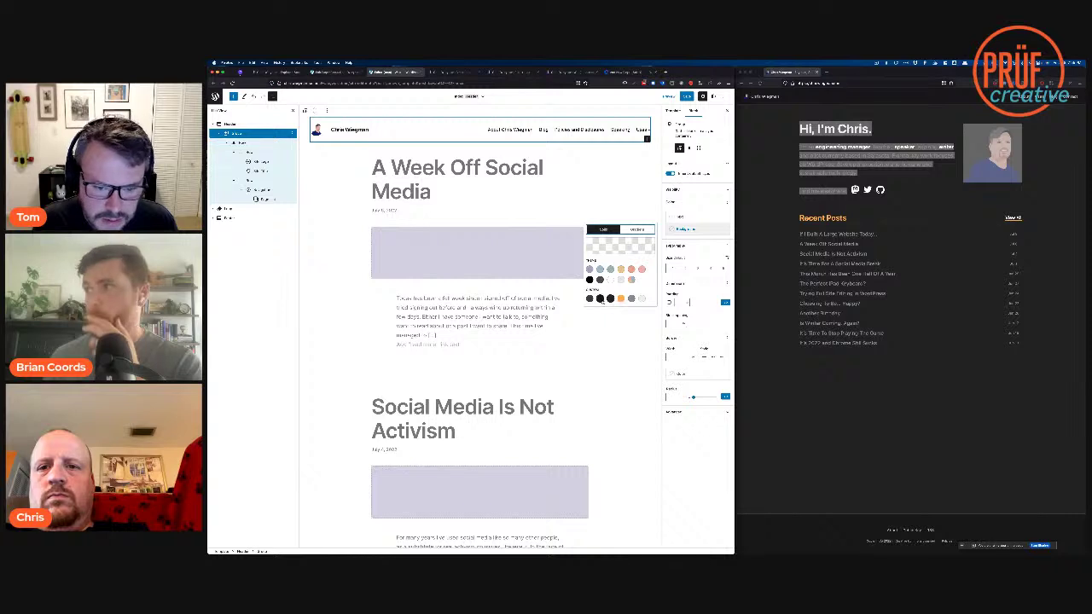
{"action": "left_click", "coordinate": [599, 299]}
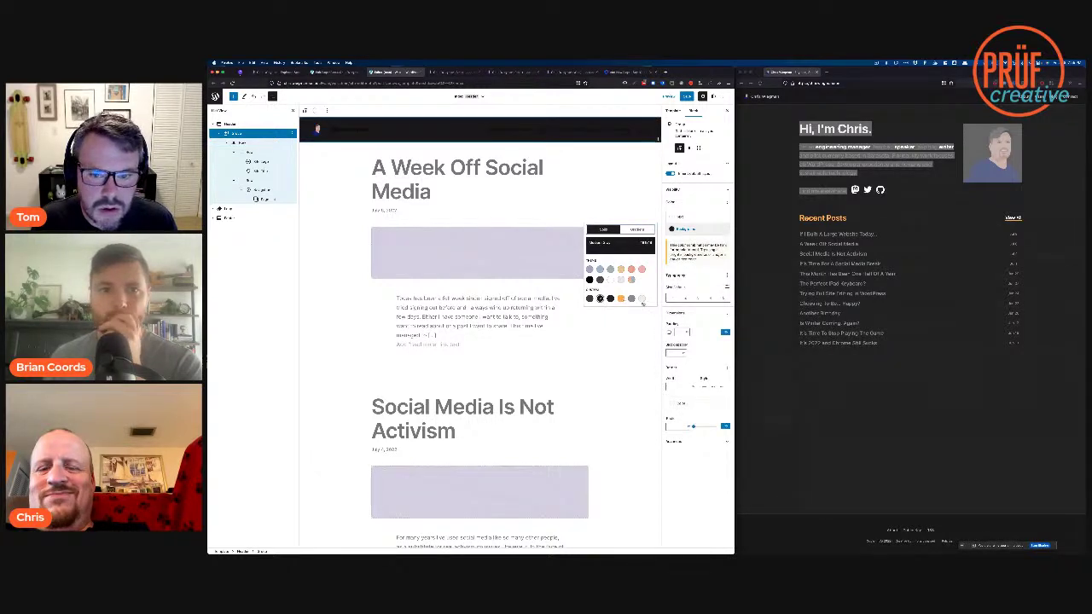
{"action": "left_click", "coordinate": [677, 219]}
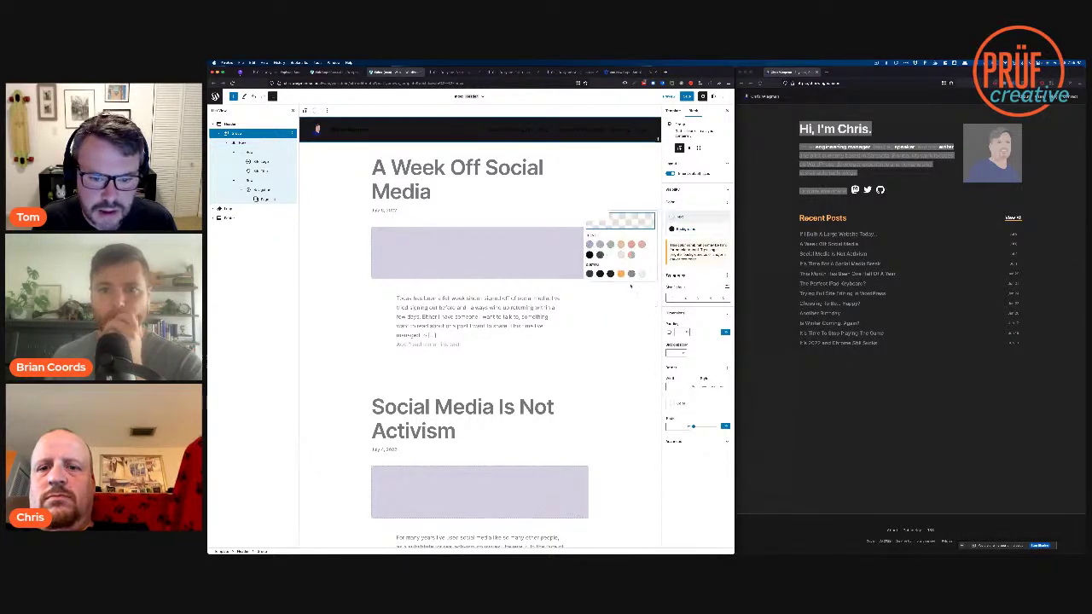
{"action": "left_click", "coordinate": [642, 274]}
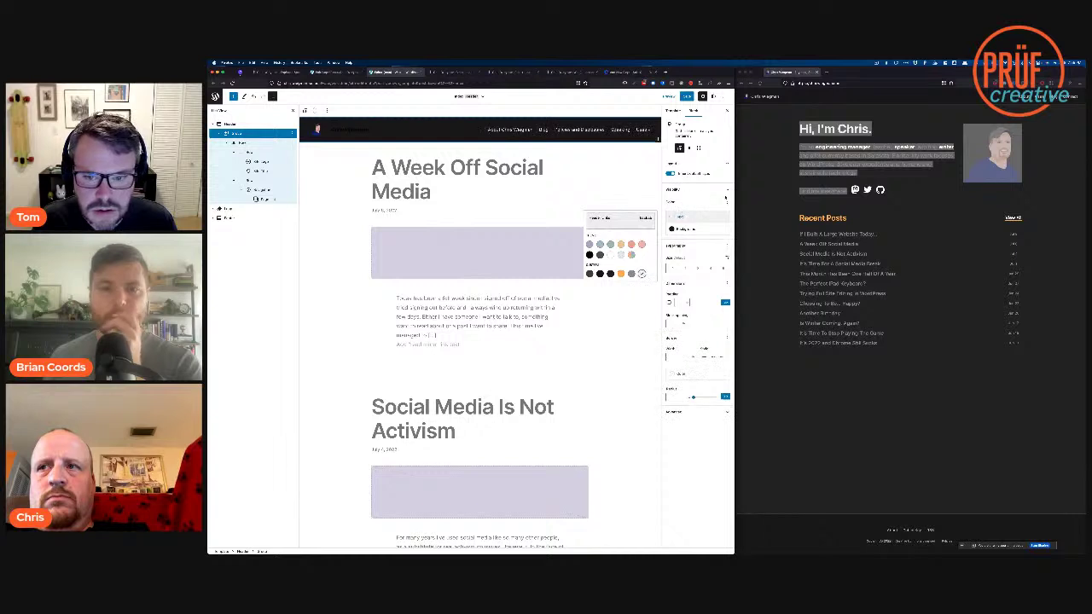
Step: Add the link color setting to the header group and set it to the lightest custom gray
{"action": "left_click", "coordinate": [713, 213]}
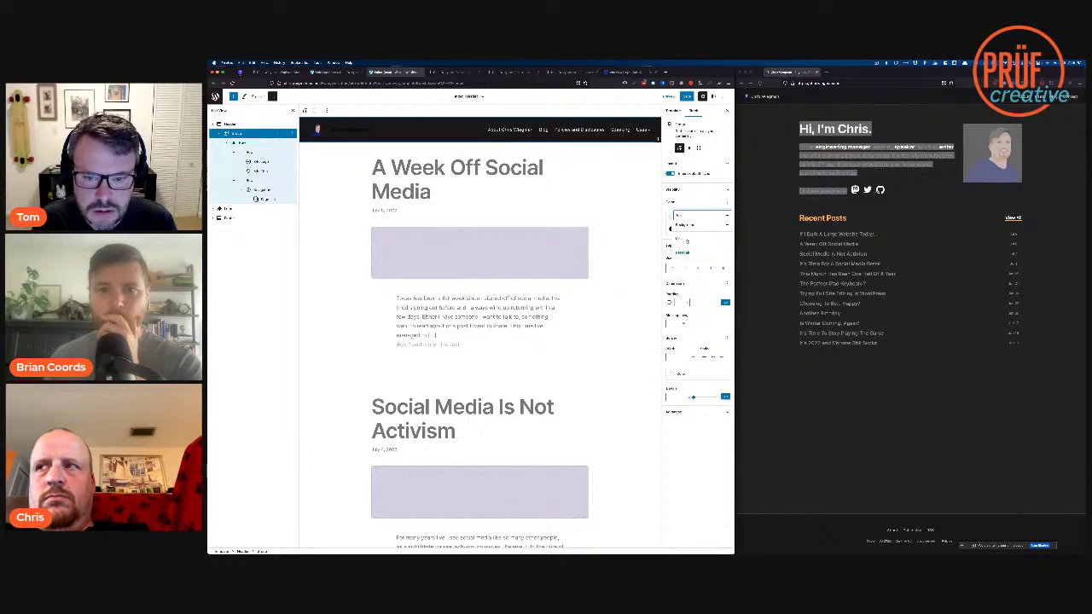
{"action": "left_click", "coordinate": [687, 241]}
{"action": "left_click", "coordinate": [685, 242]}
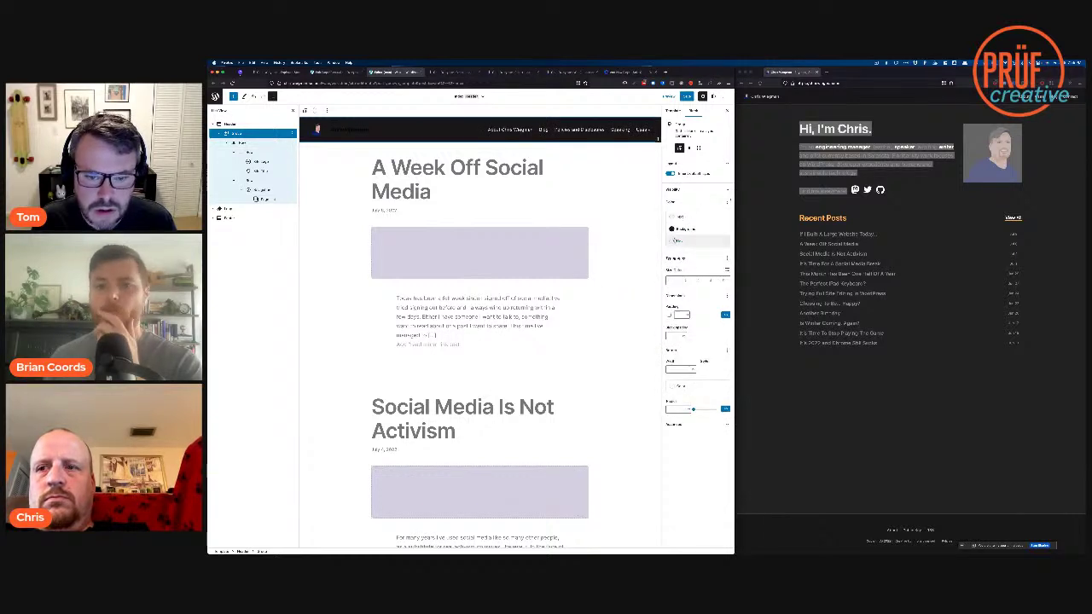
{"action": "left_click", "coordinate": [642, 298]}
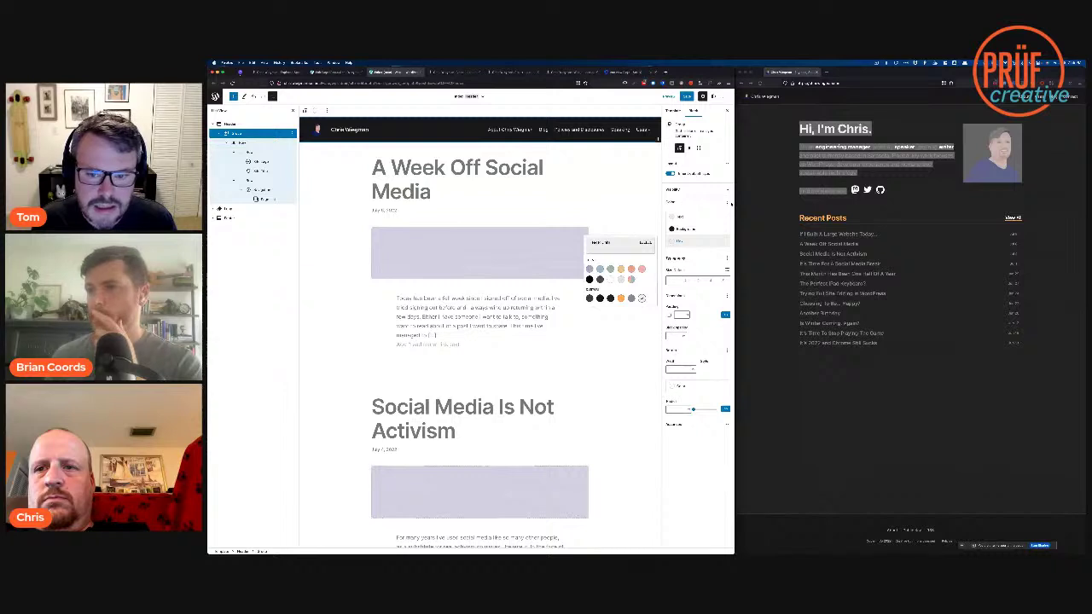
{"action": "left_click", "coordinate": [729, 203]}
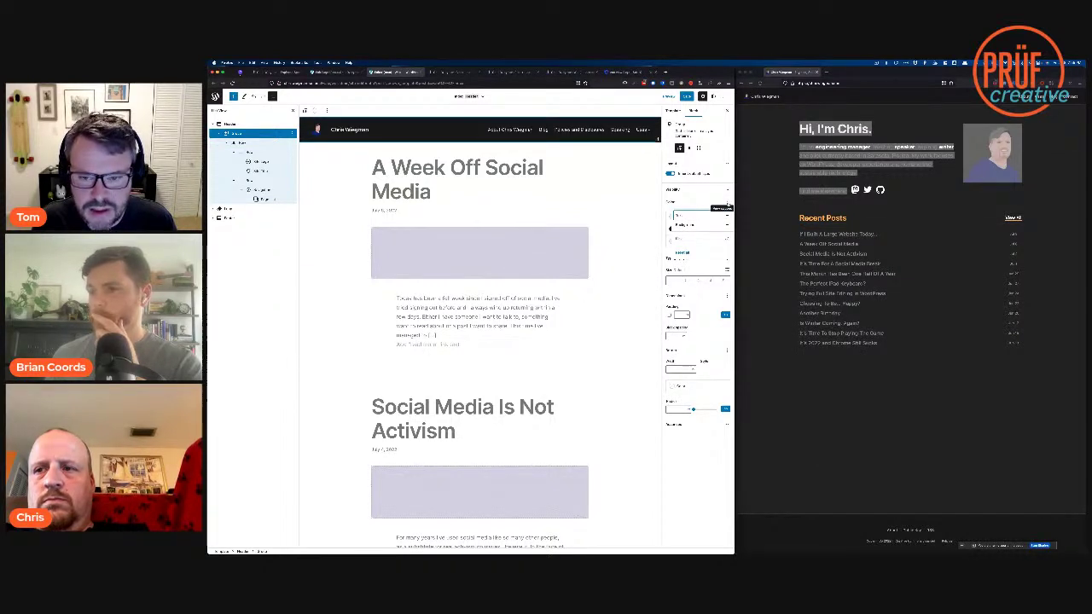
{"action": "left_click", "coordinate": [728, 203]}
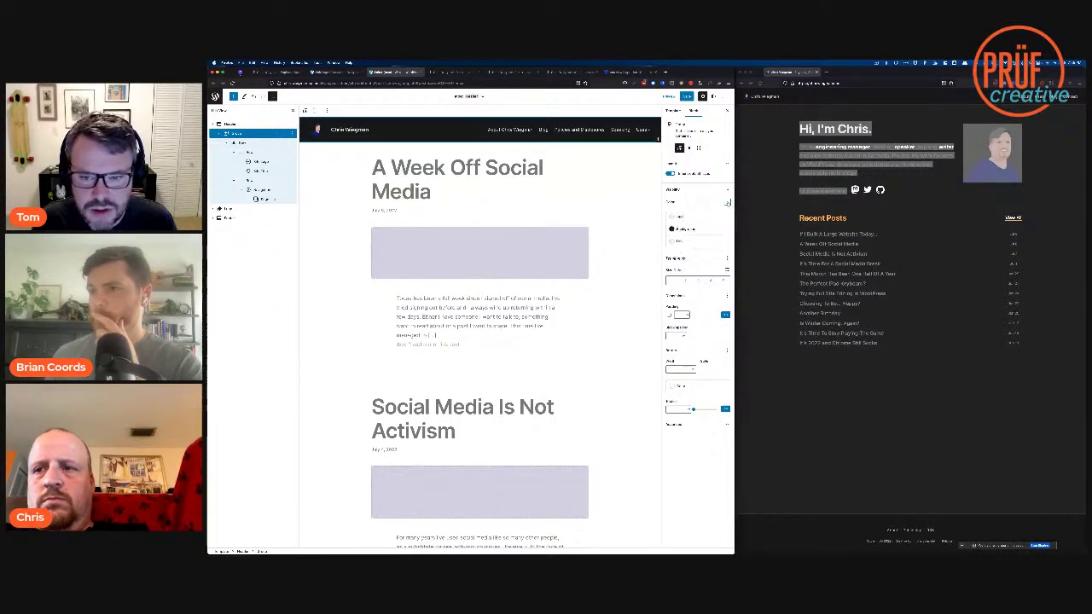
{"action": "left_click", "coordinate": [728, 297]}
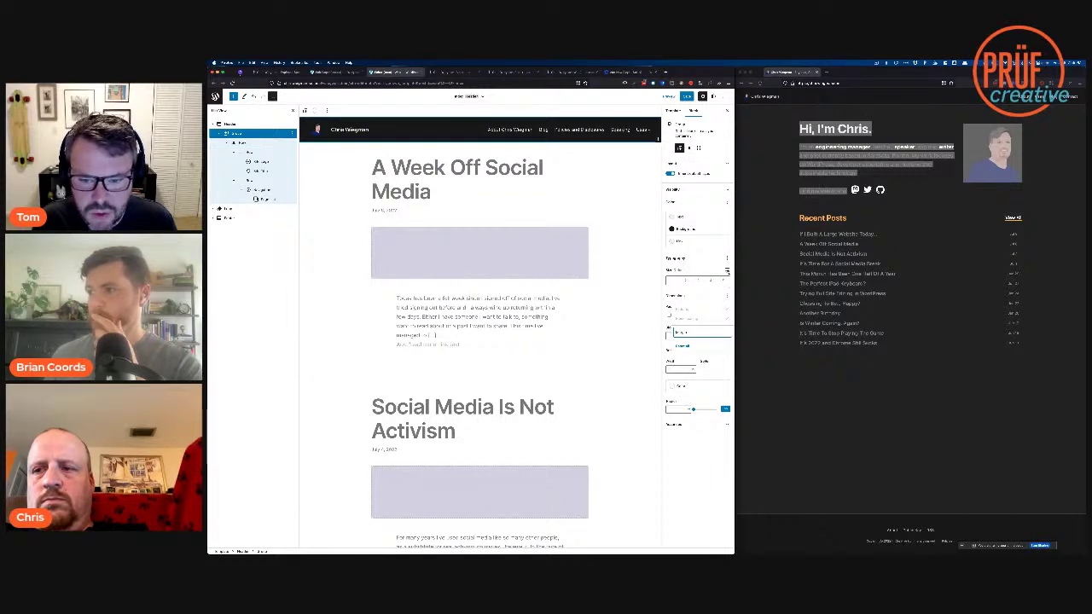
{"action": "left_click", "coordinate": [727, 259]}
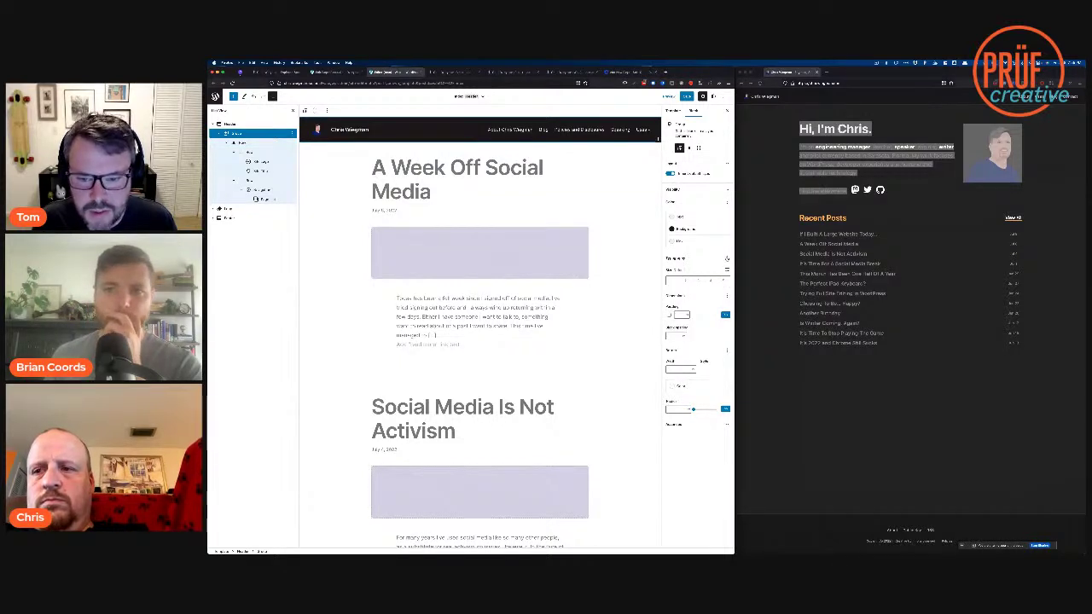
{"action": "left_click", "coordinate": [727, 259]}
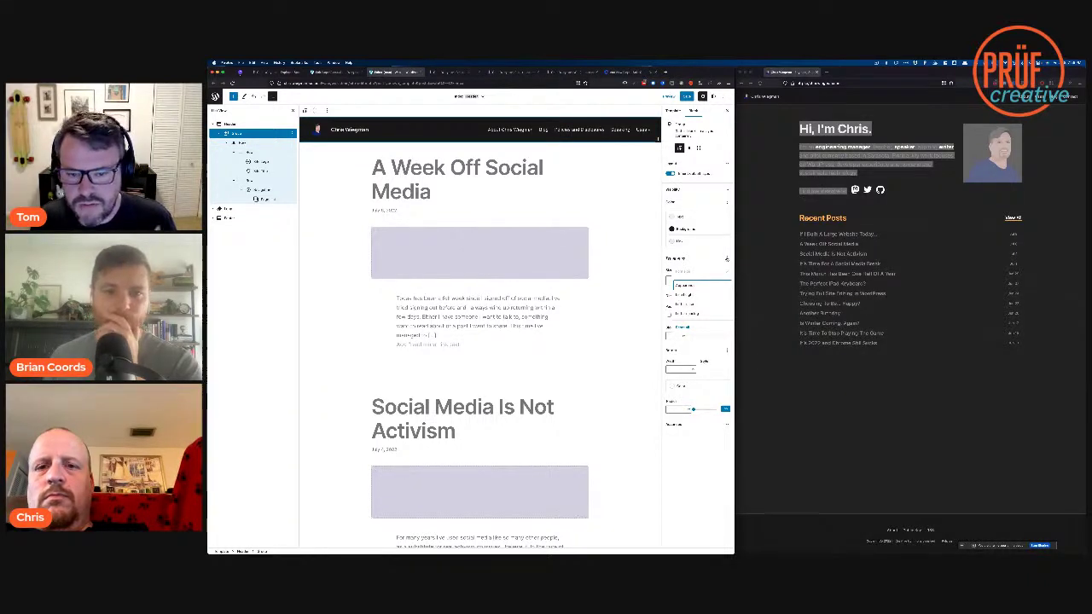
{"action": "left_click", "coordinate": [727, 259]}
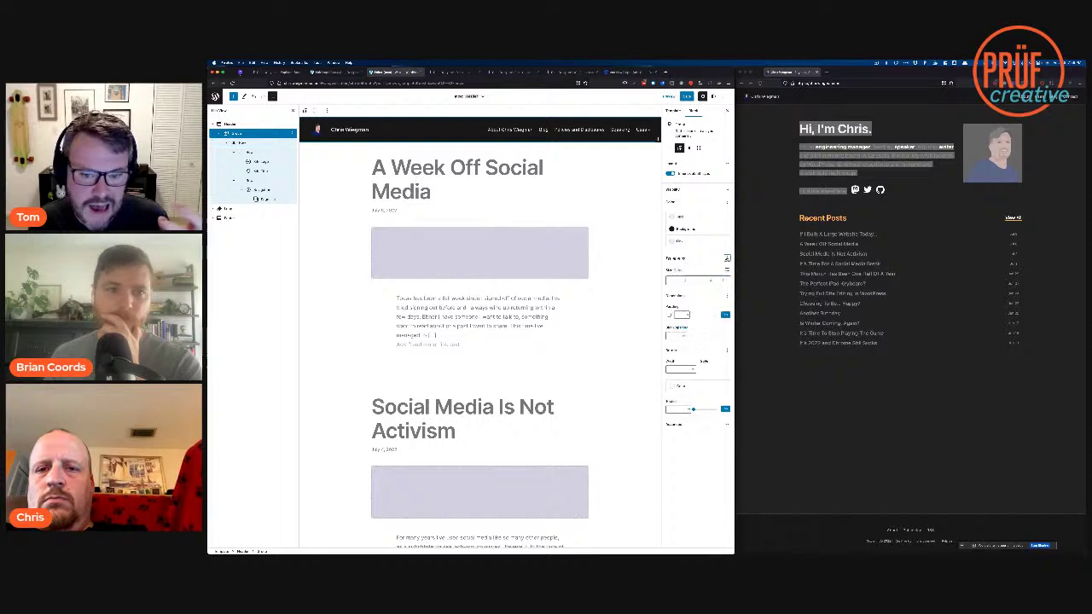
{"action": "scroll", "coordinate": [574, 162], "scroll_direction": "down", "scroll_amount": 1}
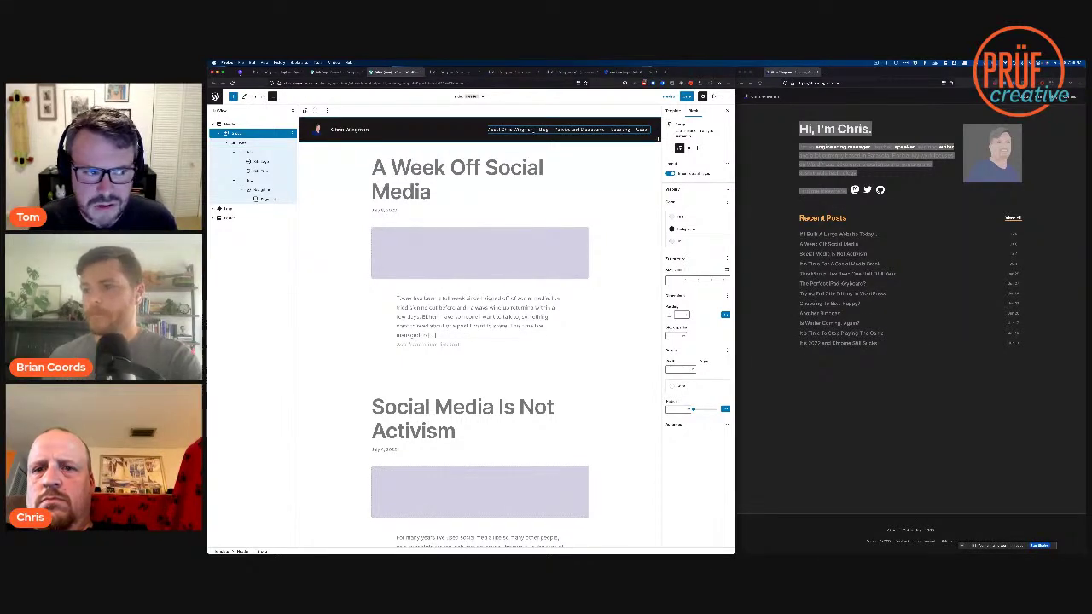
Step: Convert the page list inside the header's navigation block into individual, editable links
{"action": "left_click", "coordinate": [534, 130]}
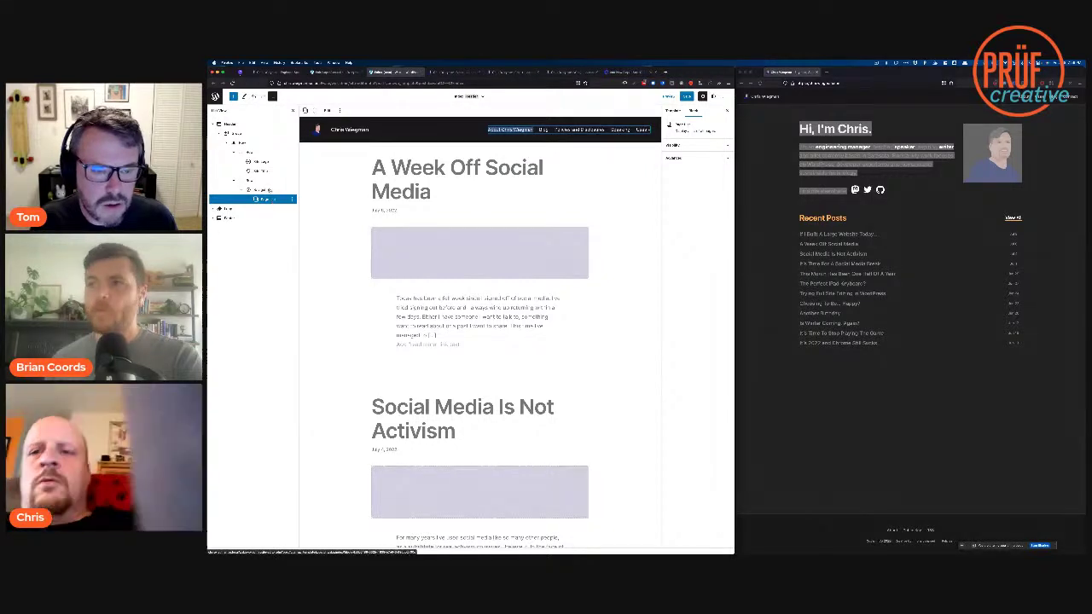
{"action": "left_click", "coordinate": [266, 190]}
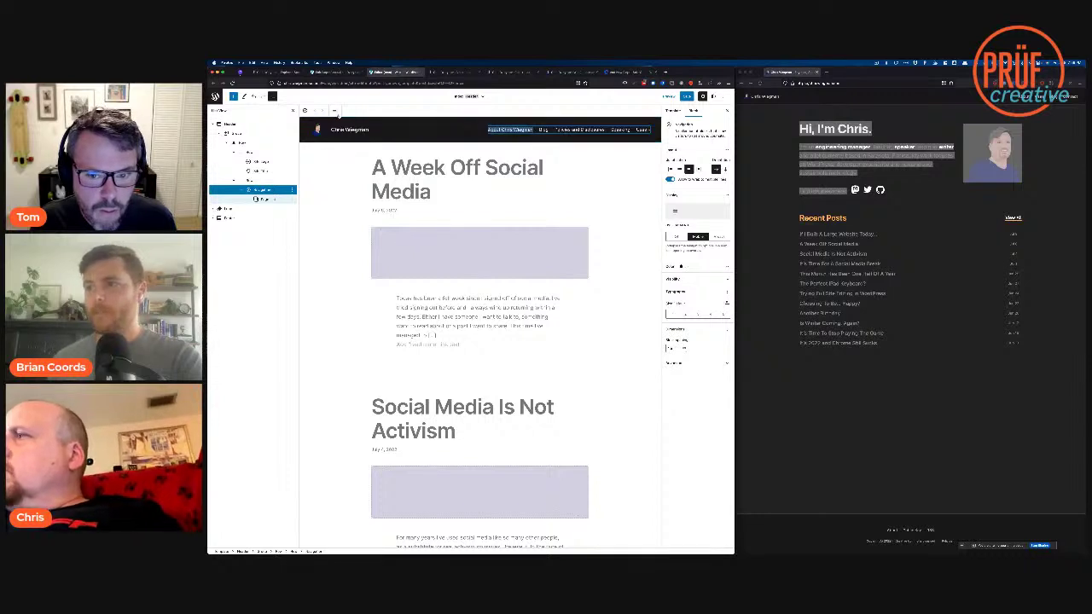
{"action": "left_click", "coordinate": [266, 182]}
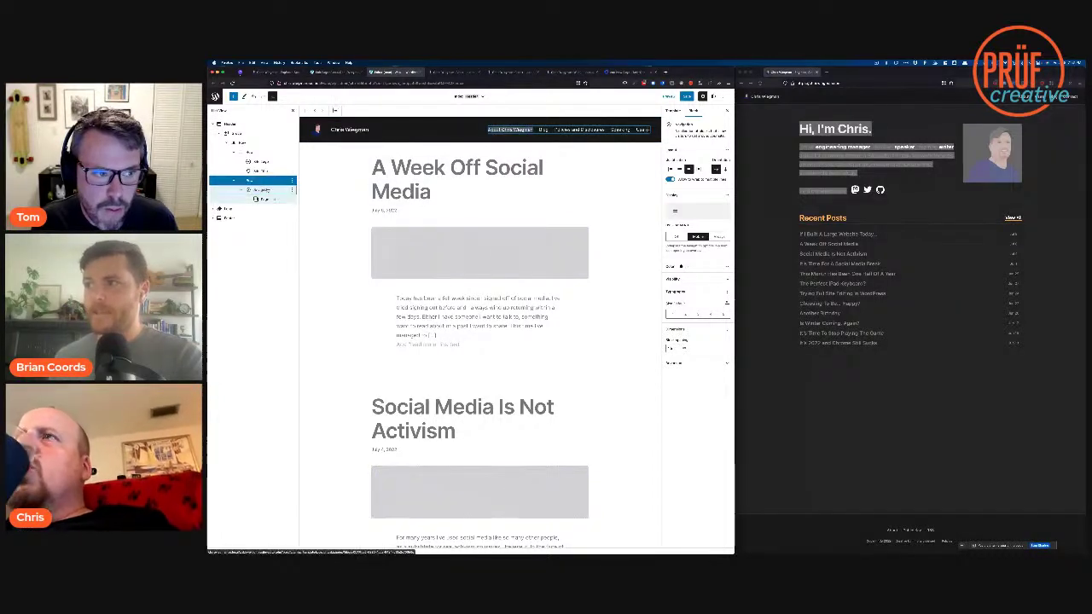
{"action": "left_click", "coordinate": [265, 190]}
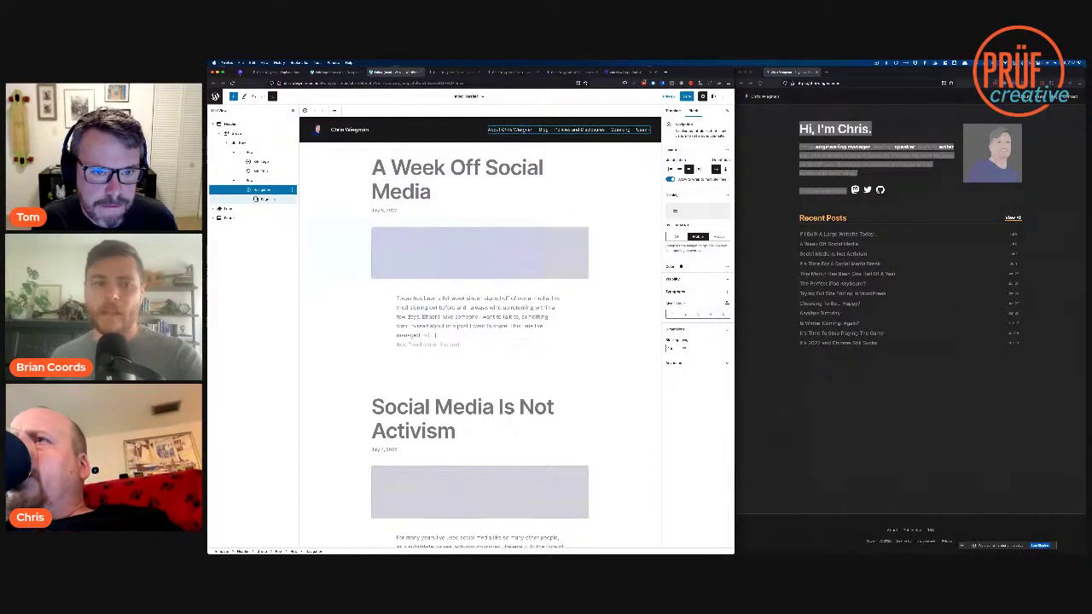
{"action": "left_click", "coordinate": [264, 199]}
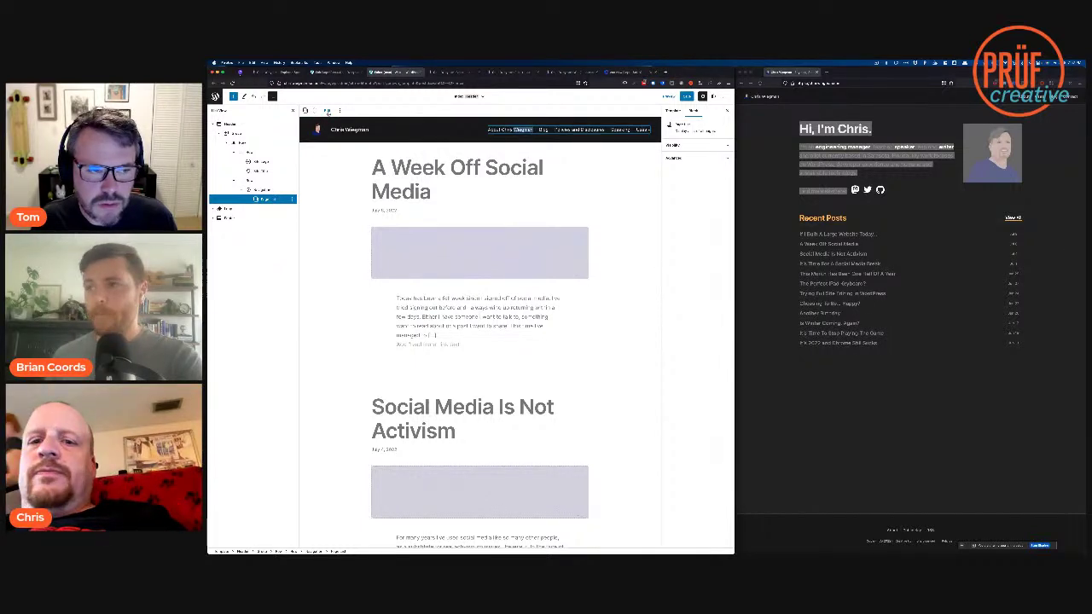
{"action": "left_click", "coordinate": [334, 73]}
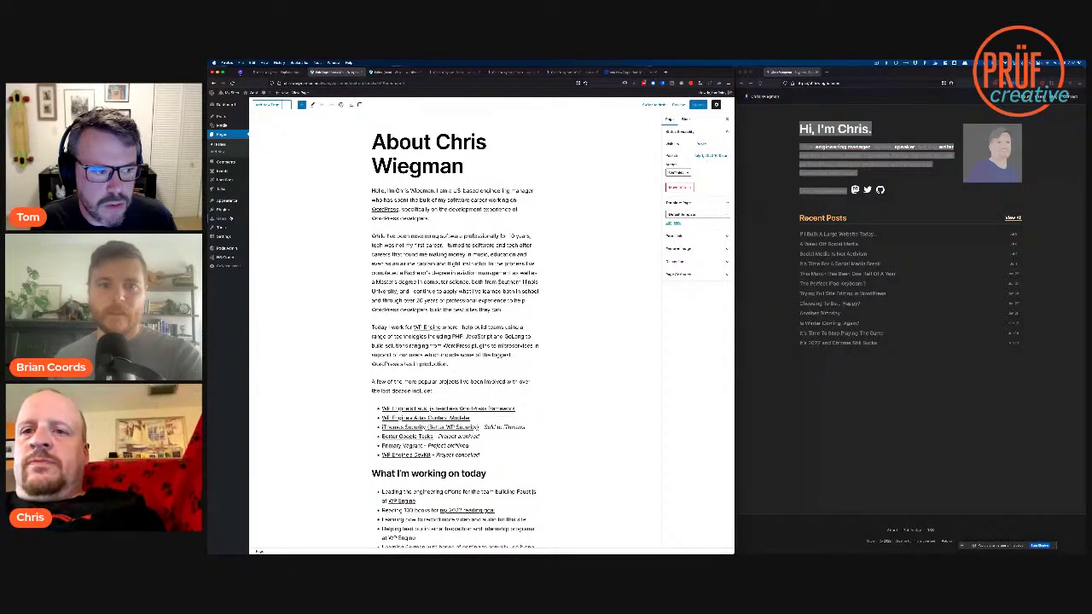
{"action": "left_click", "coordinate": [393, 72]}
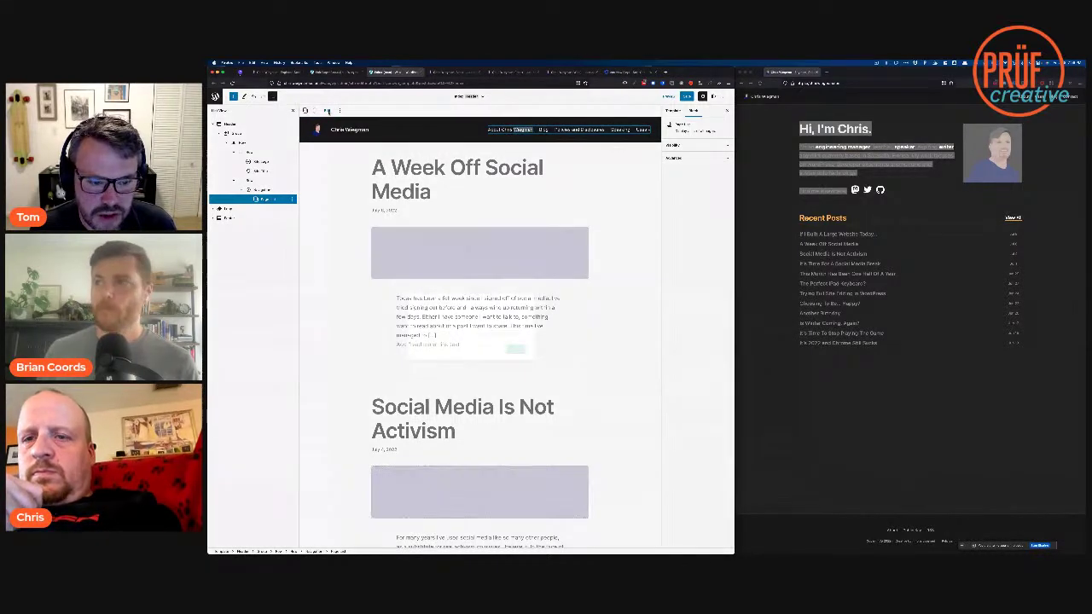
{"action": "left_click", "coordinate": [327, 111]}
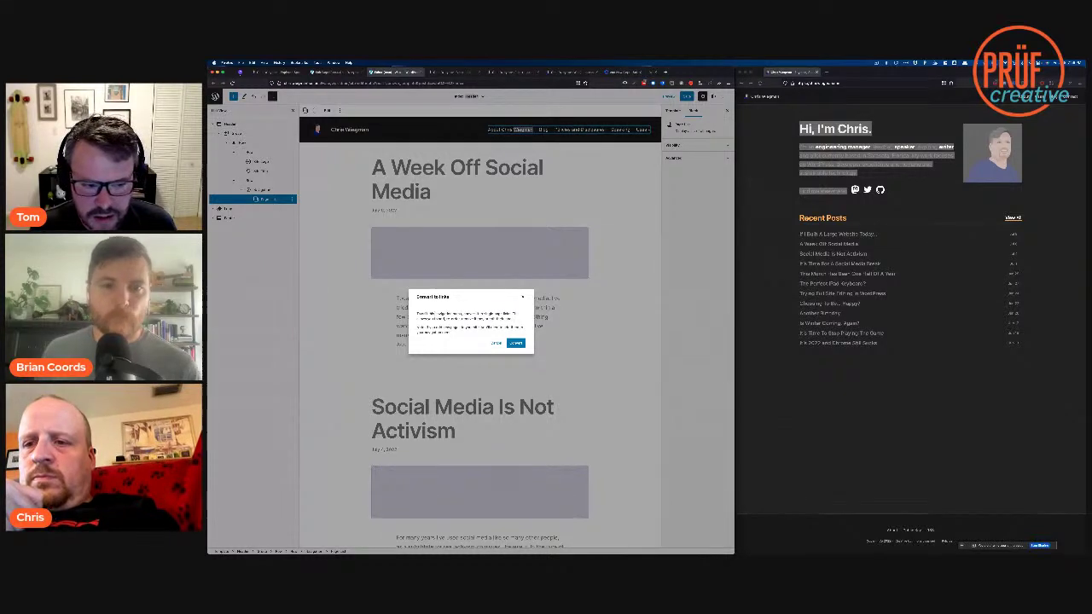
{"action": "triple_click", "coordinate": [468, 316]}
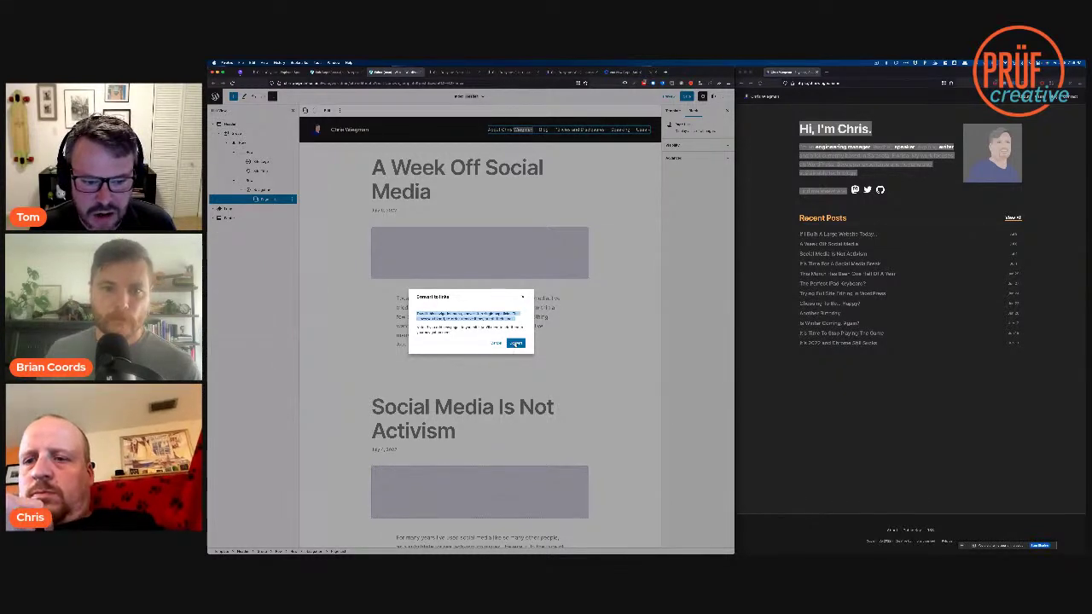
{"action": "left_click", "coordinate": [515, 343]}
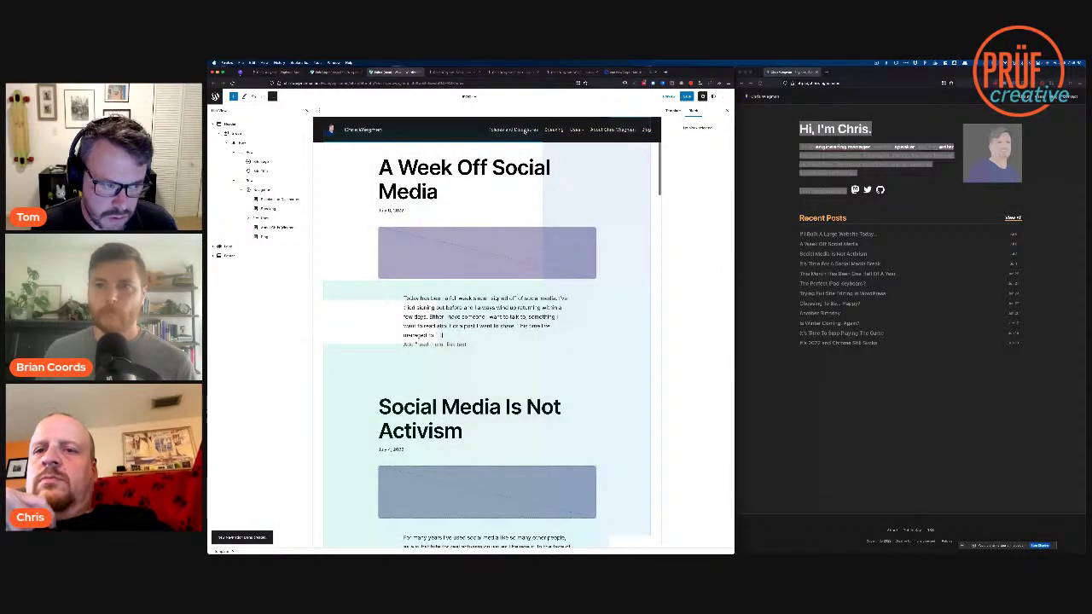
Step: Delete the Policies and Disclosures link and the Speaking link from the header navigation
{"action": "left_click", "coordinate": [519, 129]}
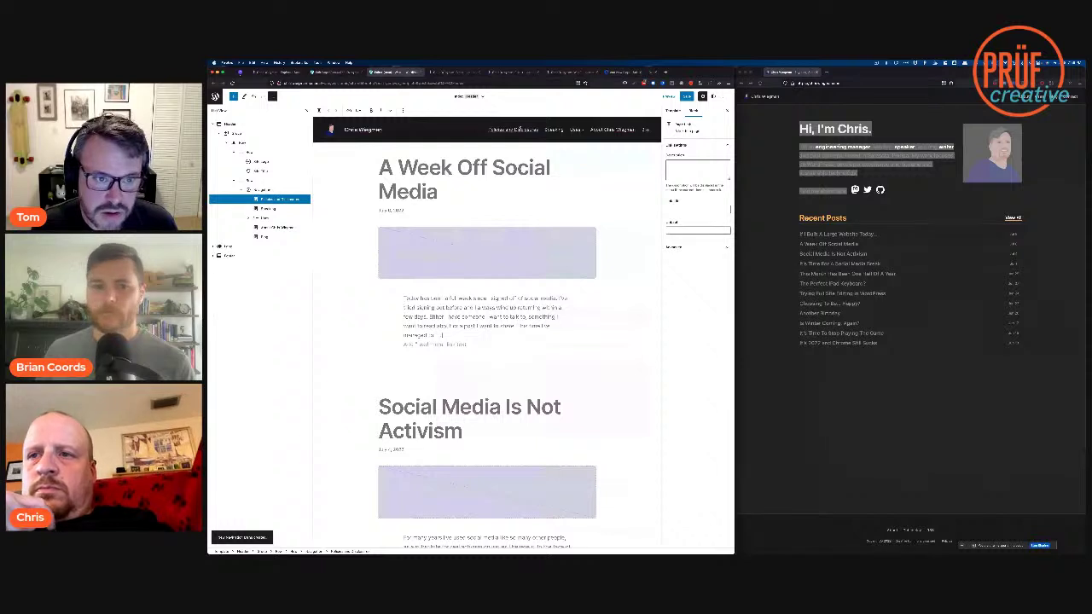
{"action": "key", "text": "BackSpace"}
{"action": "left_click", "coordinate": [551, 132]}
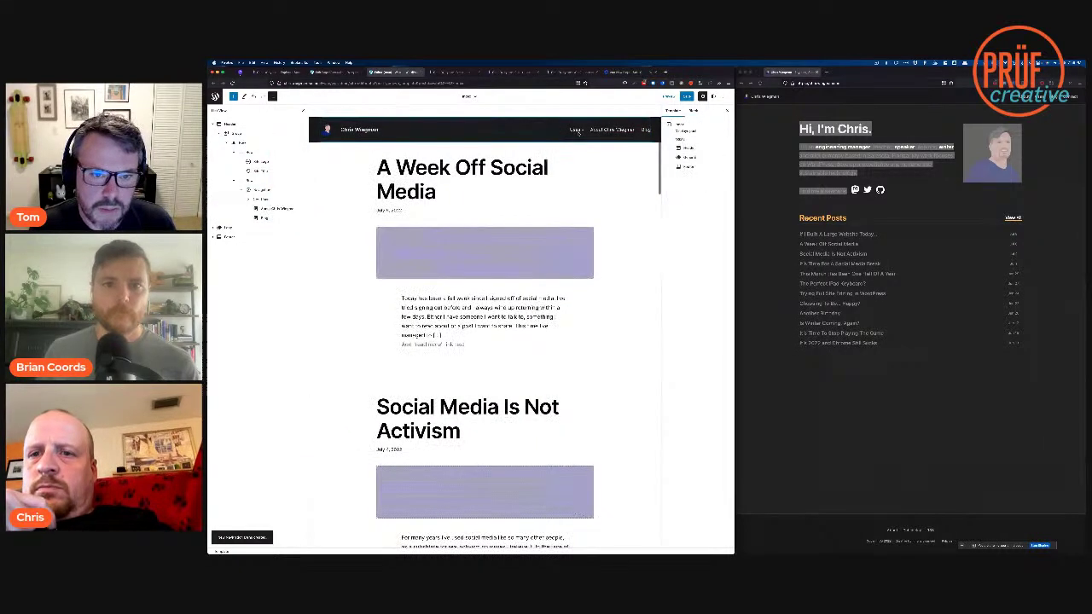
Step: Remove the nested page link from the Uses submenu and convert the submenu into a plain link
{"action": "left_click", "coordinate": [272, 199]}
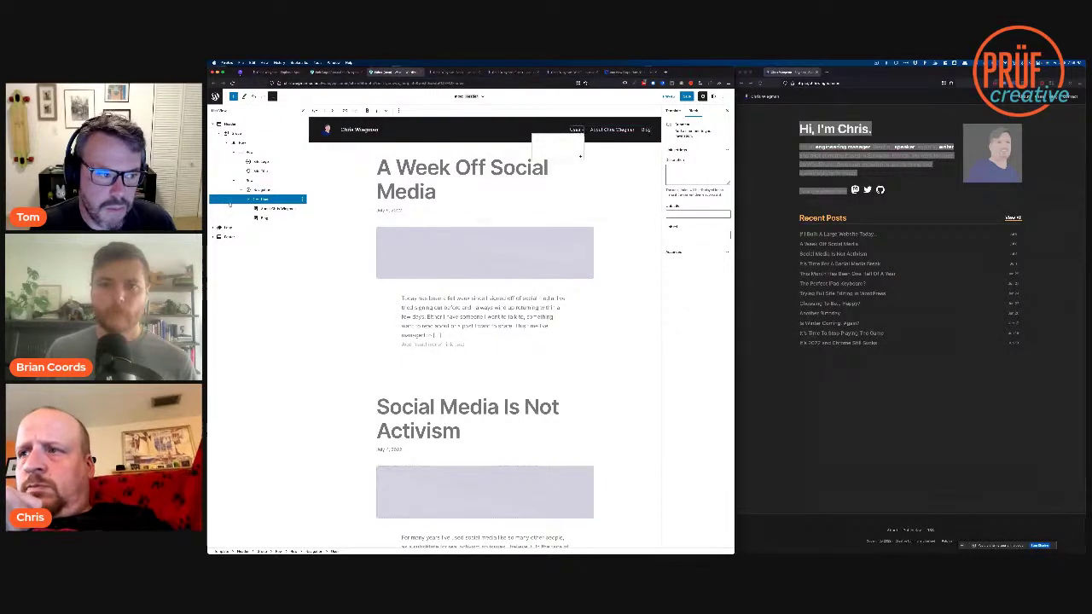
{"action": "left_click", "coordinate": [248, 200]}
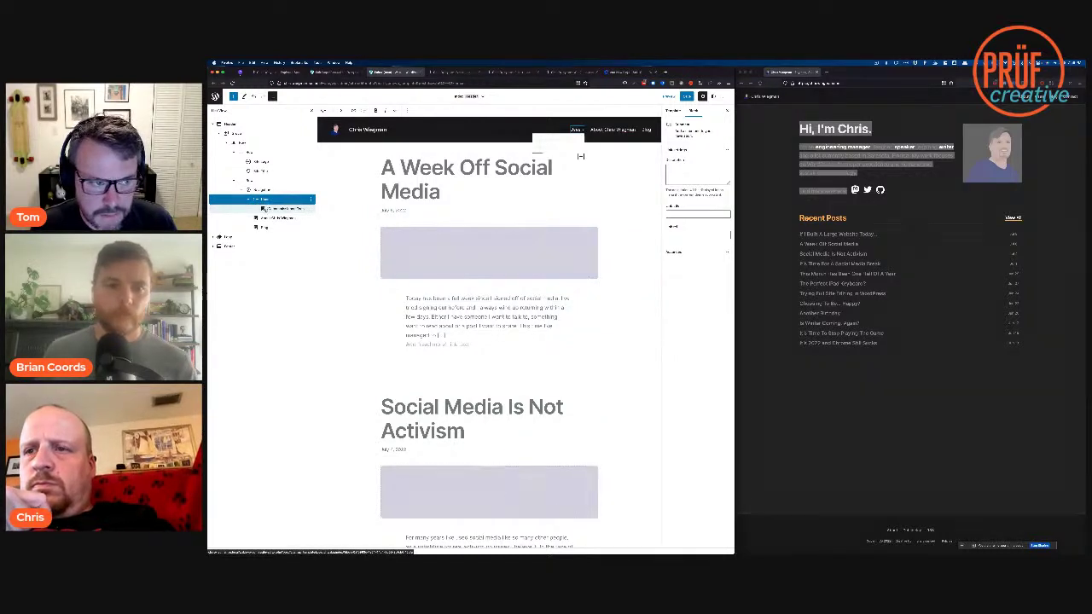
{"action": "left_click", "coordinate": [311, 208]}
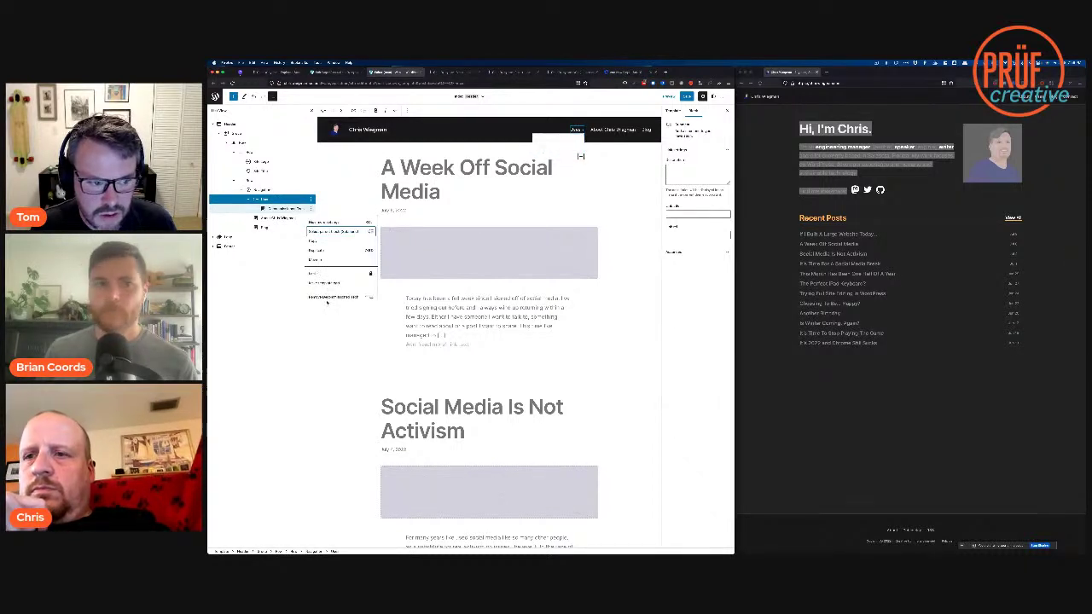
{"action": "left_click", "coordinate": [332, 297]}
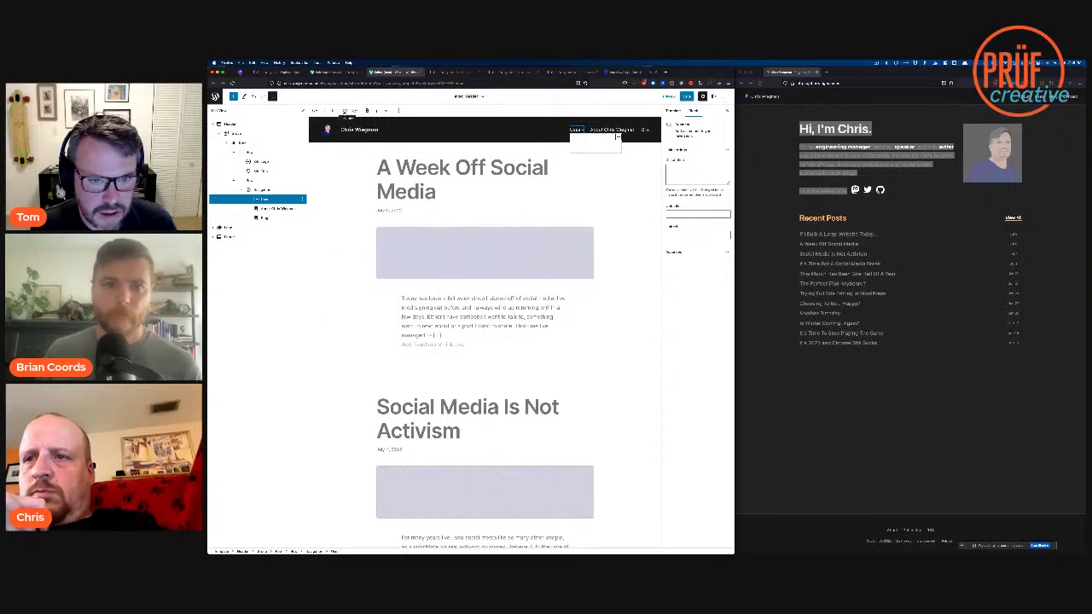
{"action": "left_click", "coordinate": [344, 112]}
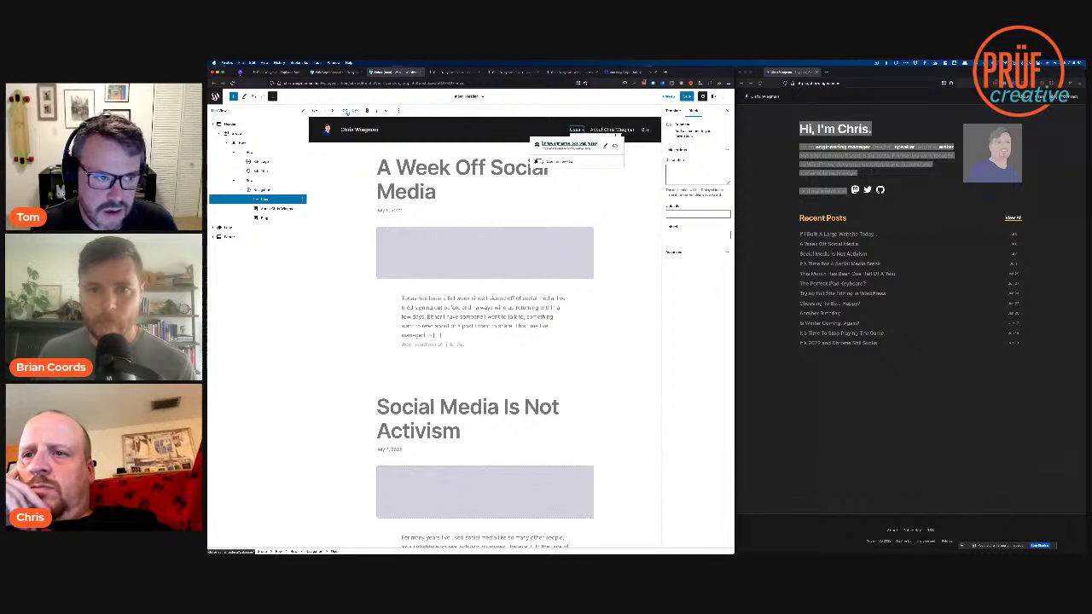
{"action": "left_click", "coordinate": [353, 112]}
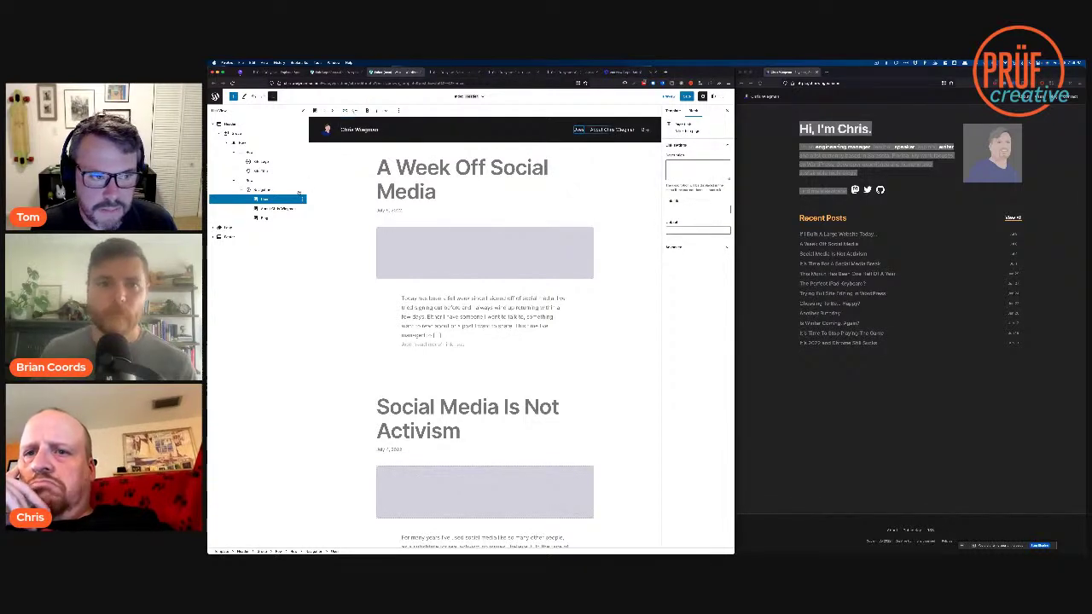
Step: Move the Uses link one place later, behind the About link, and shorten the About link's label to "About"
{"action": "left_click", "coordinate": [333, 112]}
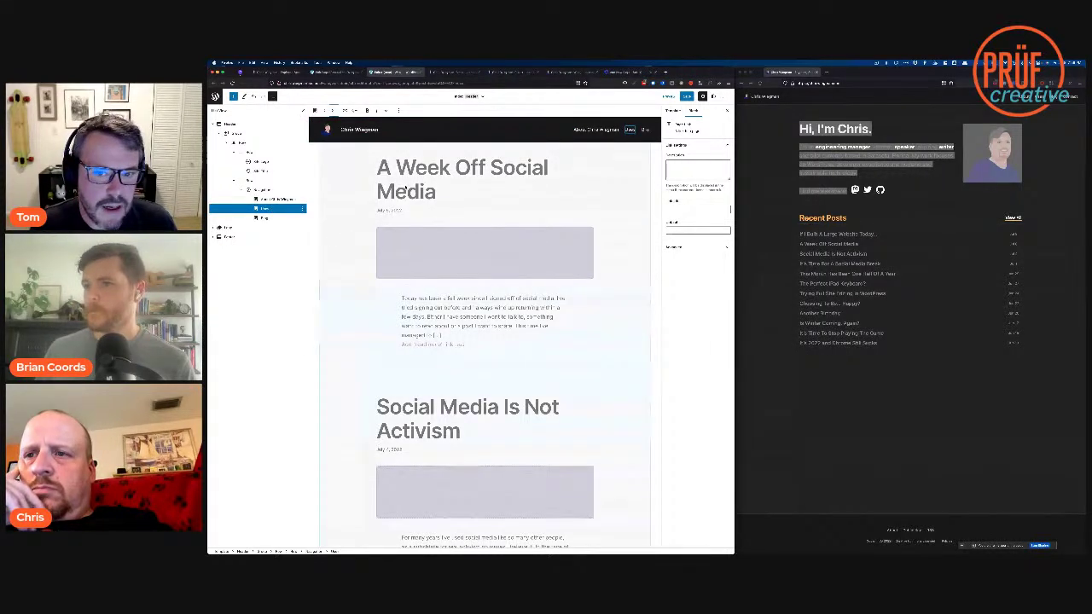
{"action": "left_click", "coordinate": [592, 130]}
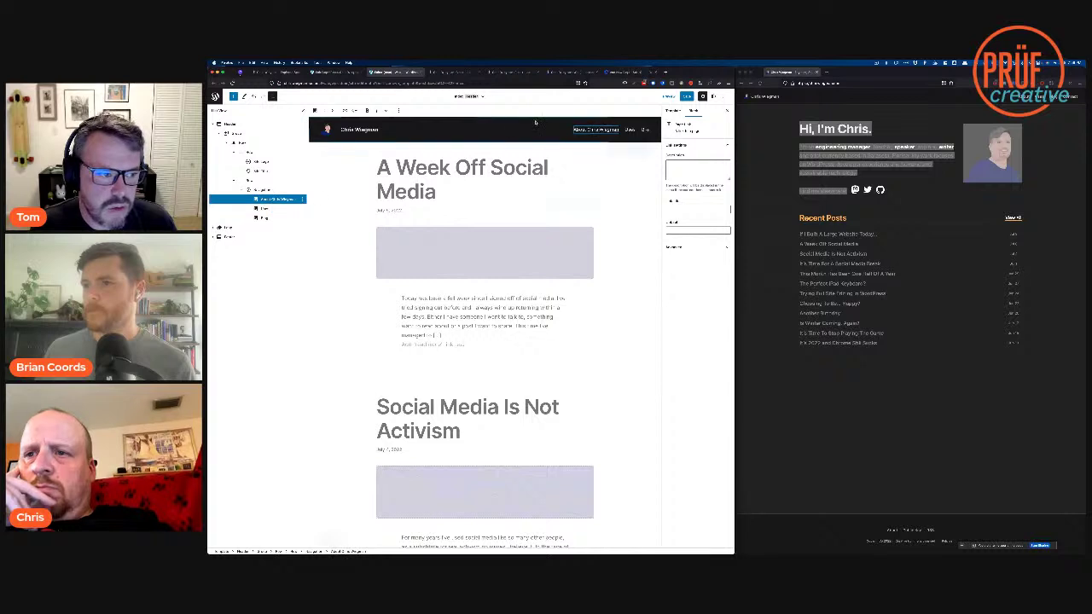
{"action": "left_click_drag", "start_coordinate": [586, 129], "coordinate": [618, 130]}
{"action": "key", "text": "BackSpace"}
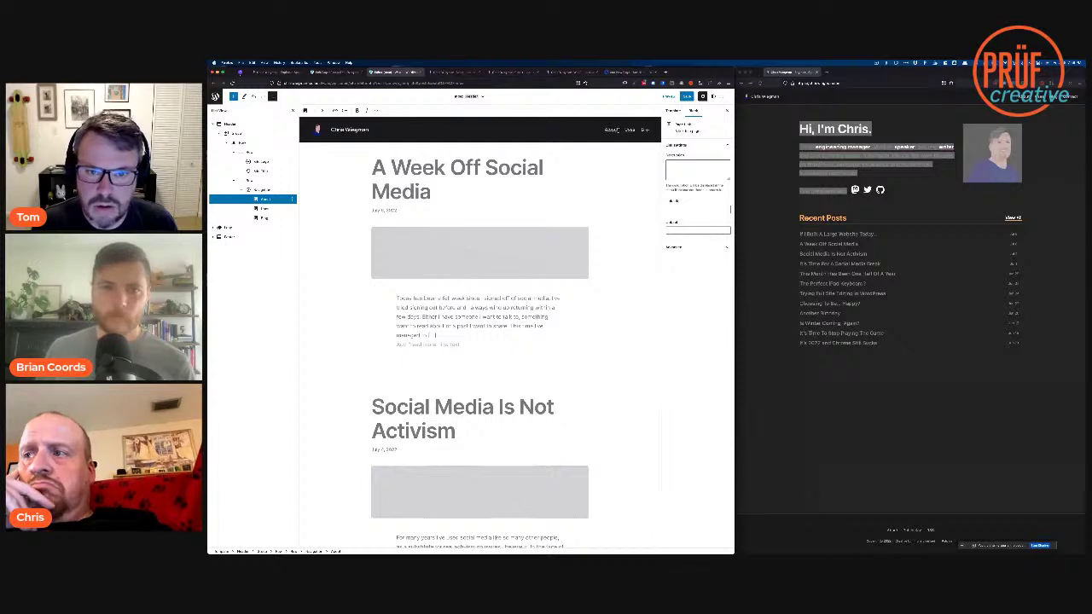
Step: Add a custom link at the end of the header navigation and copy the contact link's e-mail address from the original site's menu
{"action": "left_click", "coordinate": [647, 131]}
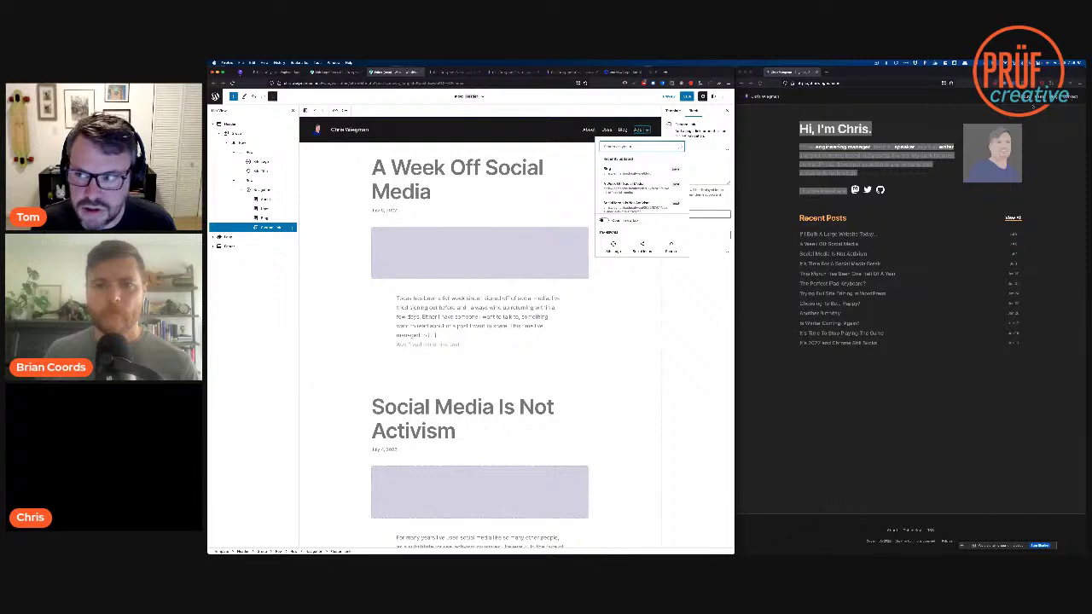
{"action": "right_click", "coordinate": [1073, 98]}
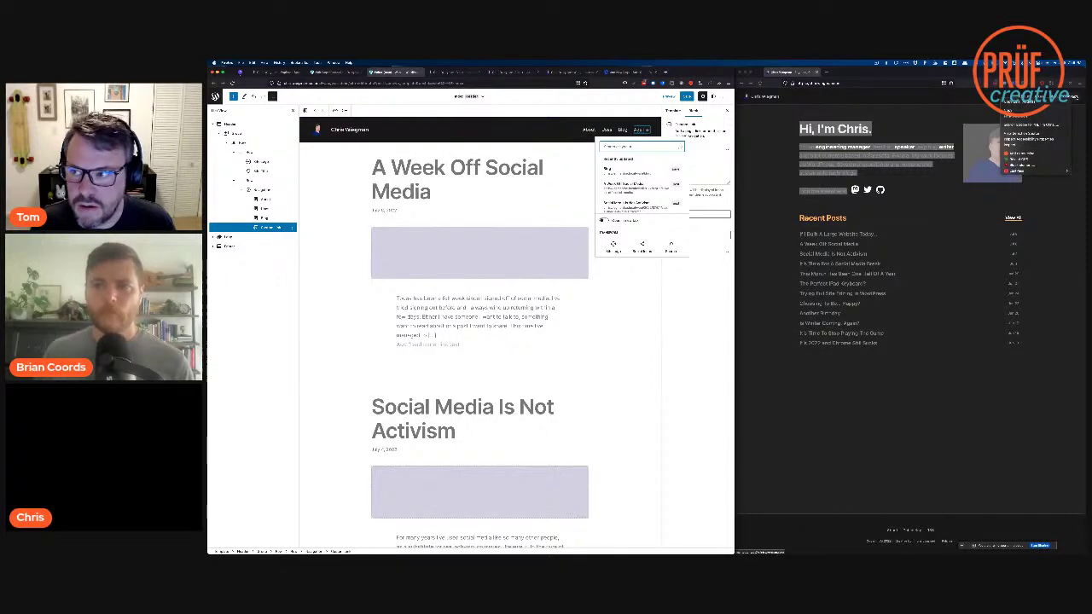
{"action": "right_click", "coordinate": [1083, 95]}
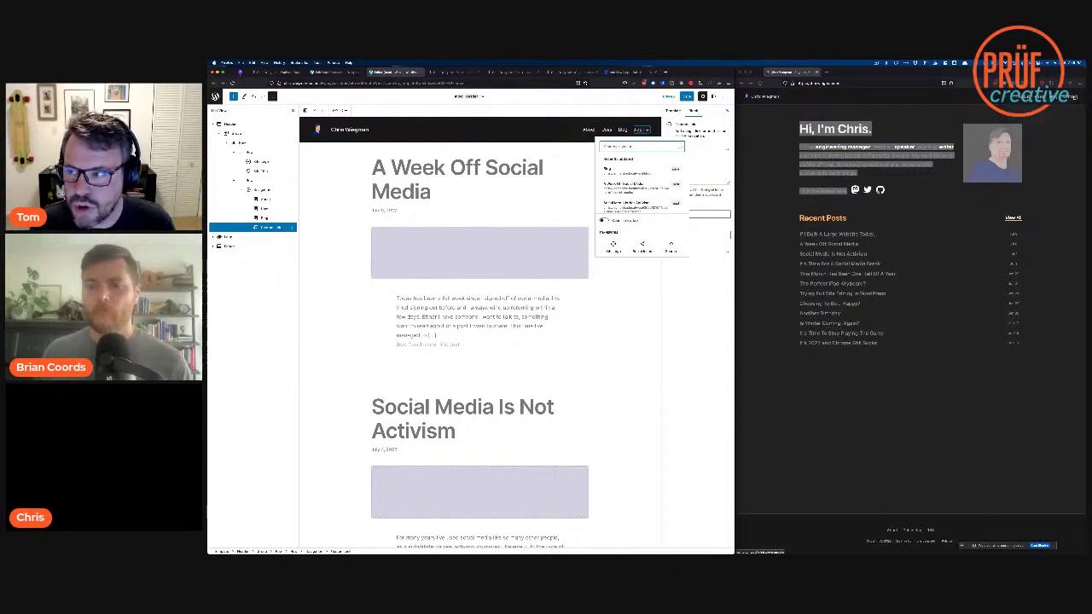
{"action": "right_click", "coordinate": [1074, 96]}
{"action": "left_click", "coordinate": [1073, 120]}
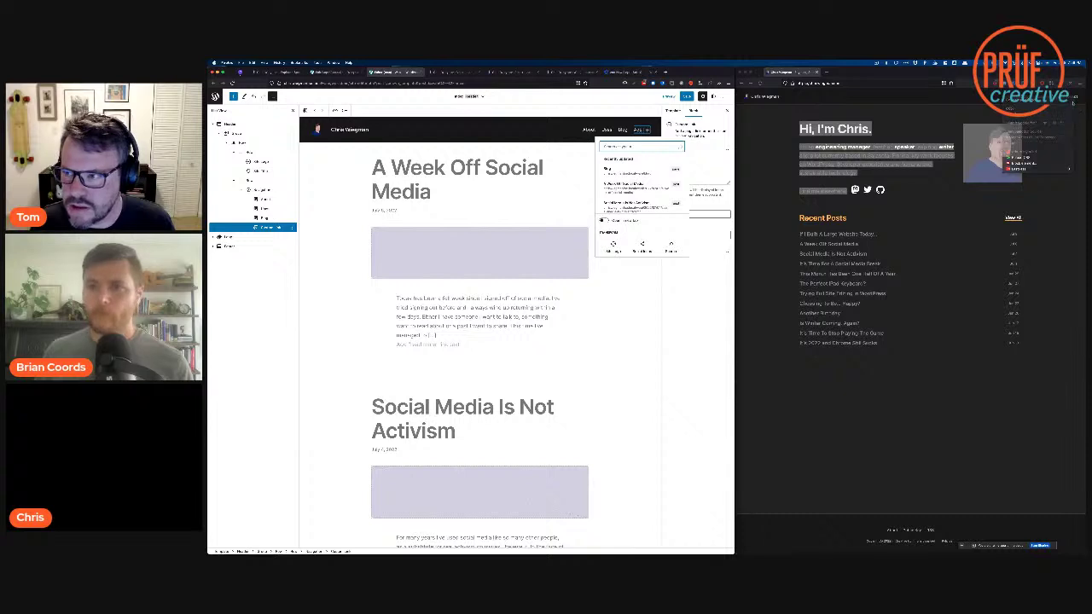
{"action": "right_click", "coordinate": [1067, 95]}
{"action": "left_click", "coordinate": [1066, 101]}
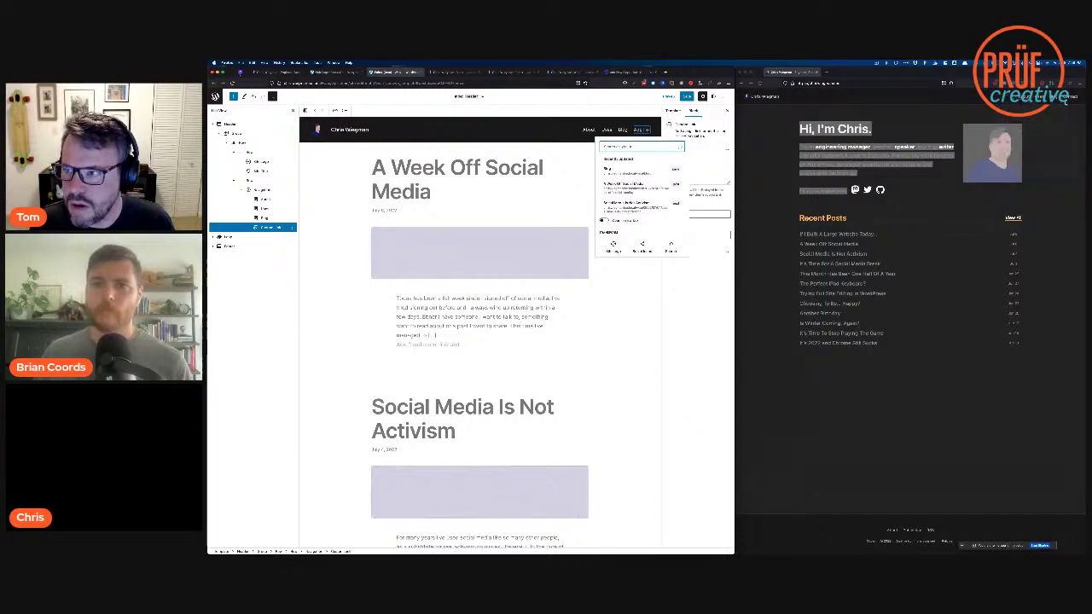
{"action": "right_click", "coordinate": [1066, 96]}
{"action": "left_click", "coordinate": [1063, 122]}
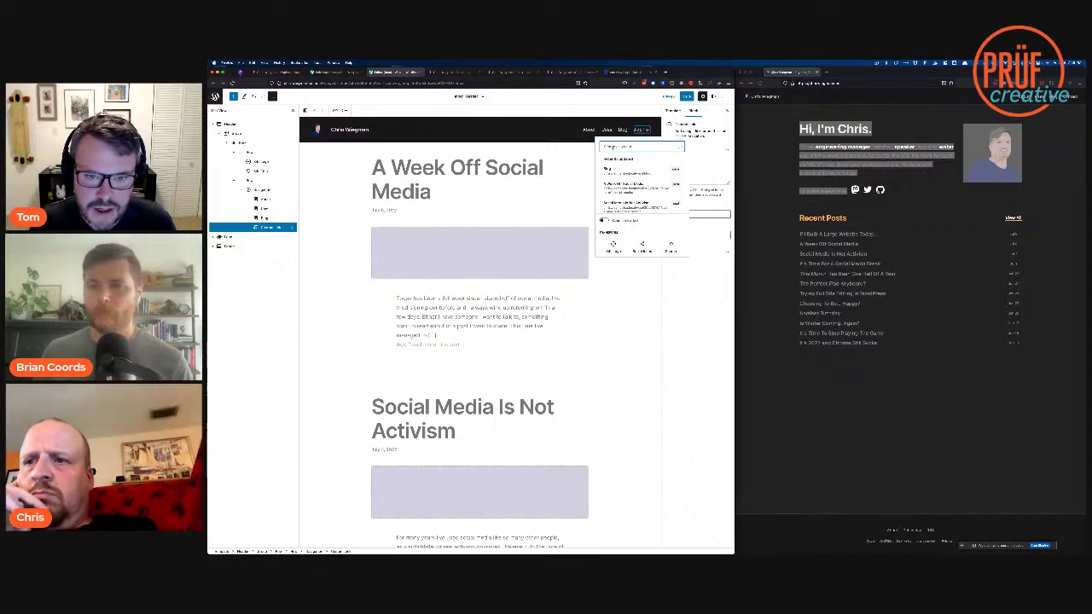
Step: Paste the copied contact e-mail as the new custom link's target and label the link "Contact"
{"action": "key", "text": "super+v"}
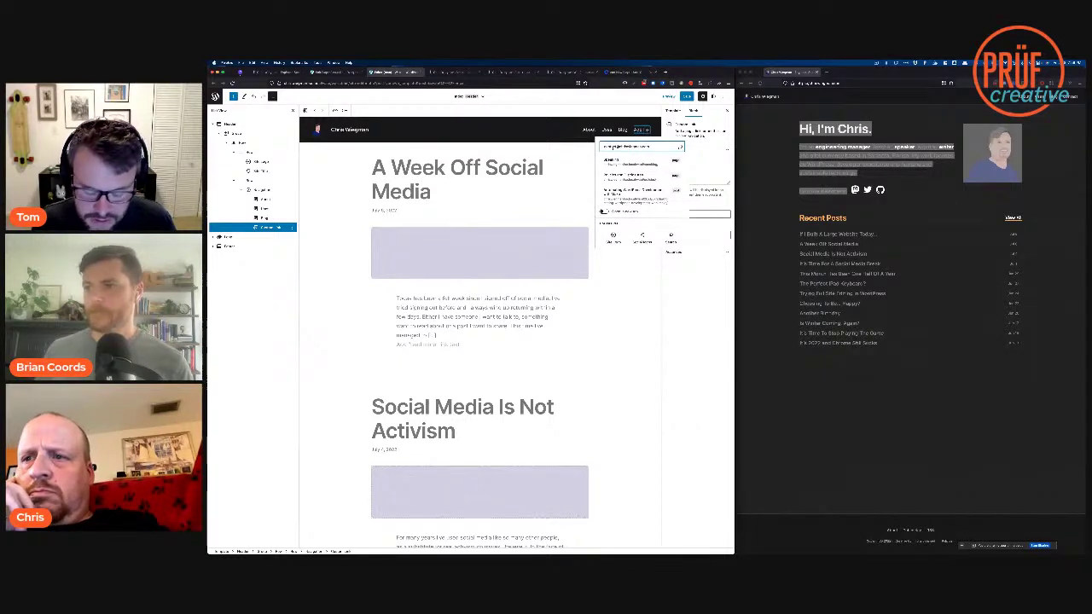
{"action": "key", "text": "Return"}
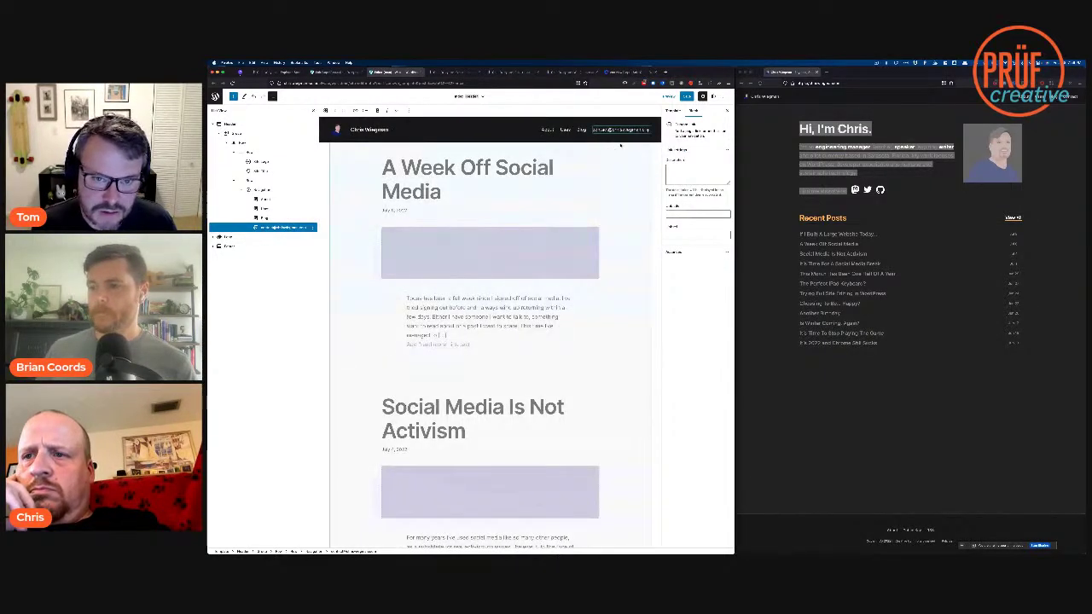
{"action": "triple_click", "coordinate": [609, 131]}
{"action": "type", "text": "Cont"}
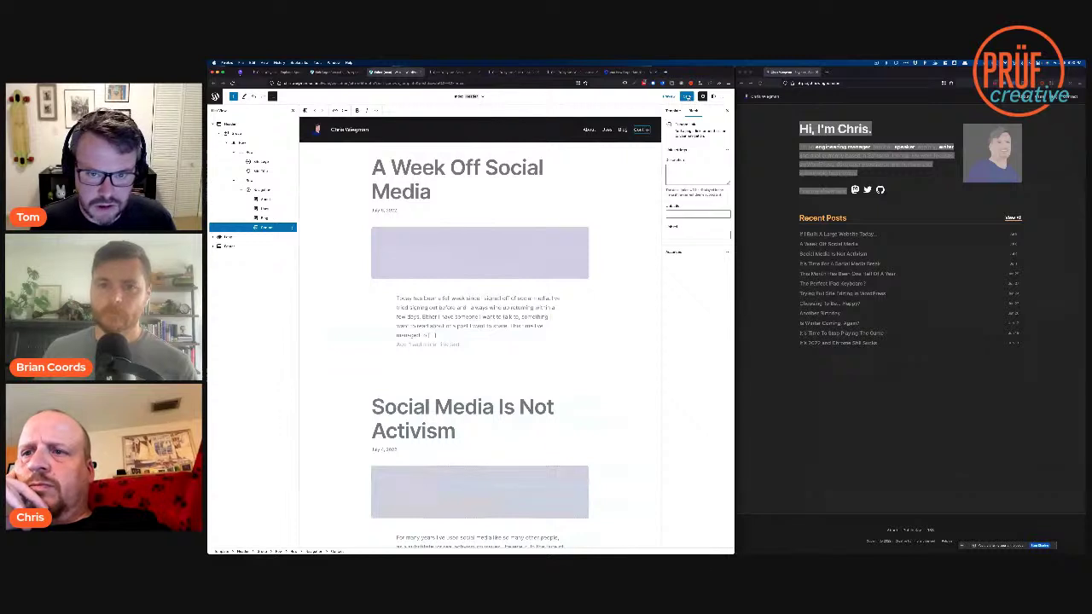
Step: Save the edited header and its navigation, including all pending changes
{"action": "left_click", "coordinate": [687, 98]}
{"action": "left_click", "coordinate": [688, 97]}
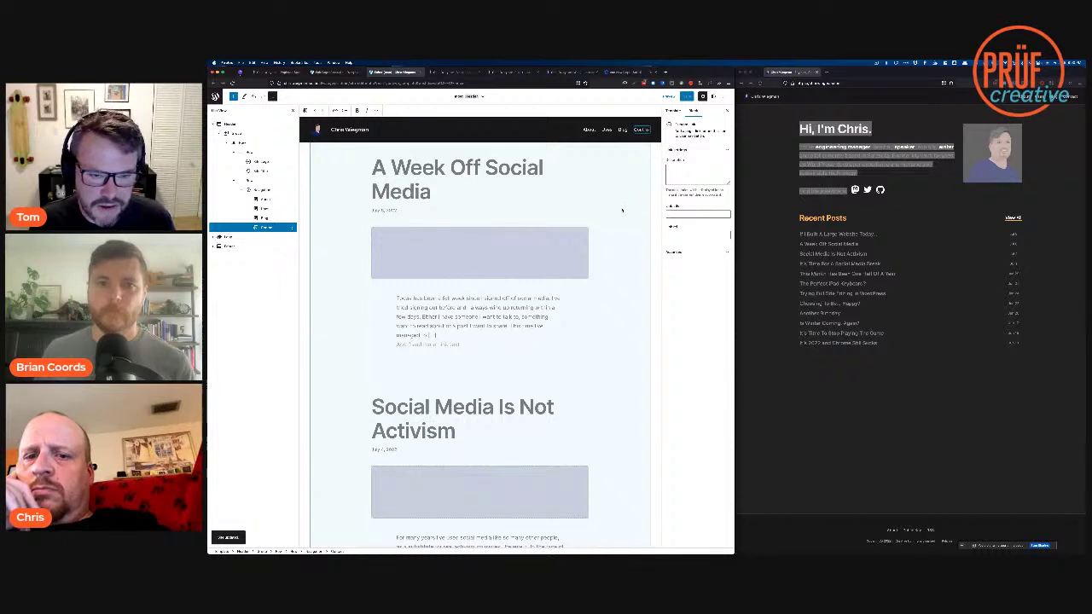
{"action": "scroll", "coordinate": [622, 210], "scroll_direction": "down", "scroll_amount": 1}
{"action": "scroll", "coordinate": [622, 210], "scroll_direction": "up", "scroll_amount": 1}
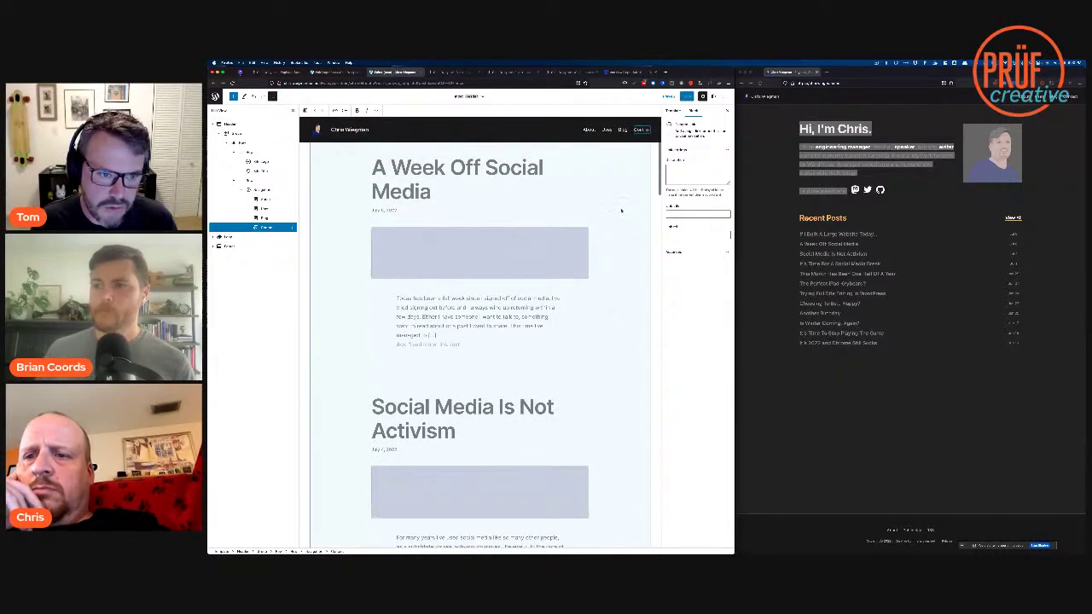
{"action": "scroll", "coordinate": [622, 209], "scroll_direction": "down", "scroll_amount": 1}
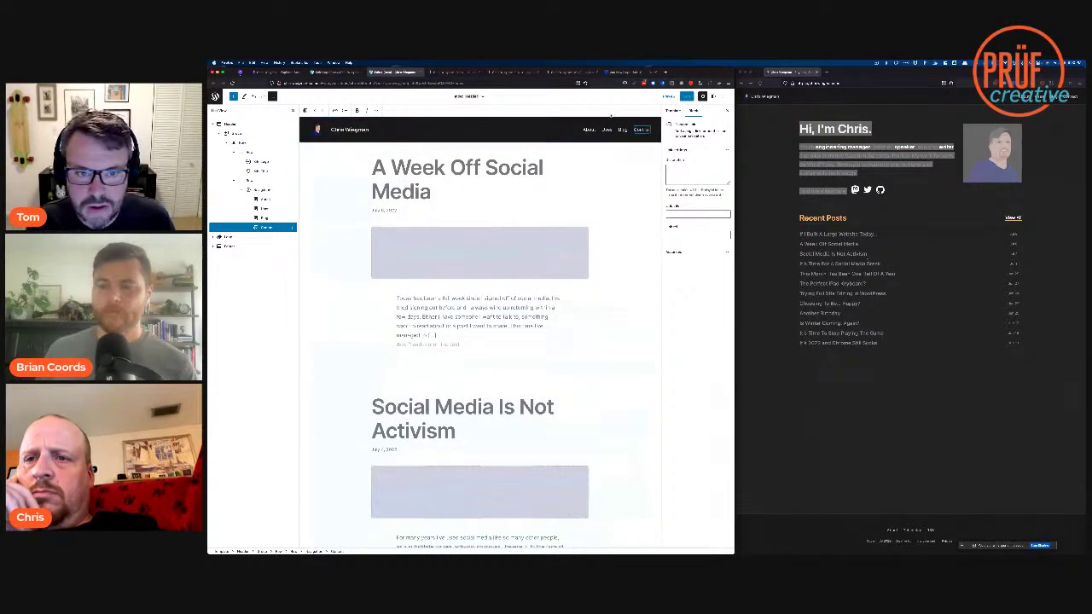
Step: Set the header site logo's image width to 24 and save the change
{"action": "left_click", "coordinate": [510, 126]}
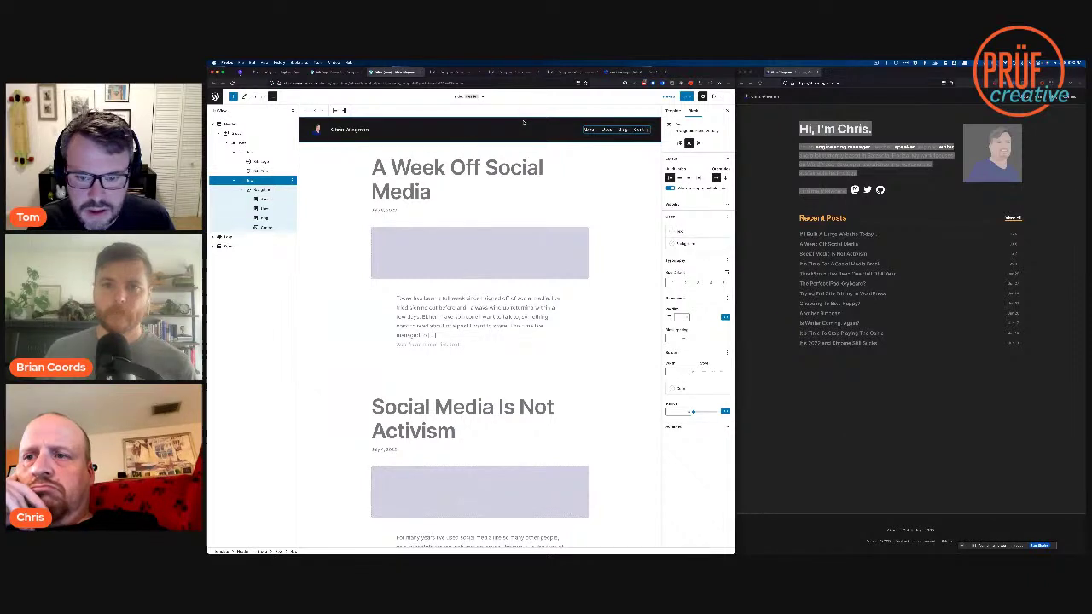
{"action": "left_click", "coordinate": [317, 130]}
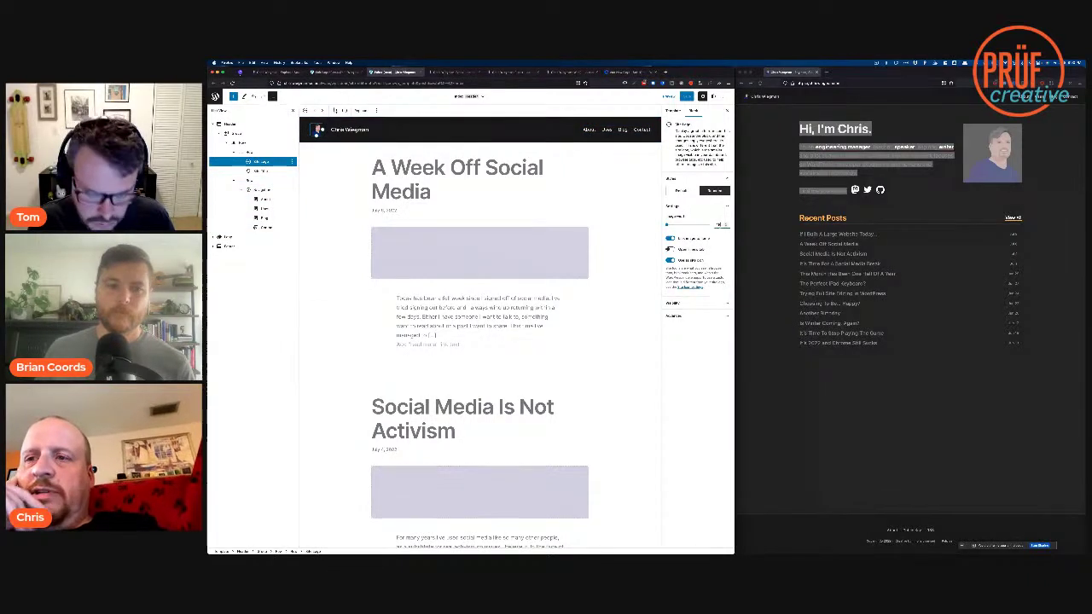
{"action": "type", "text": "24"}
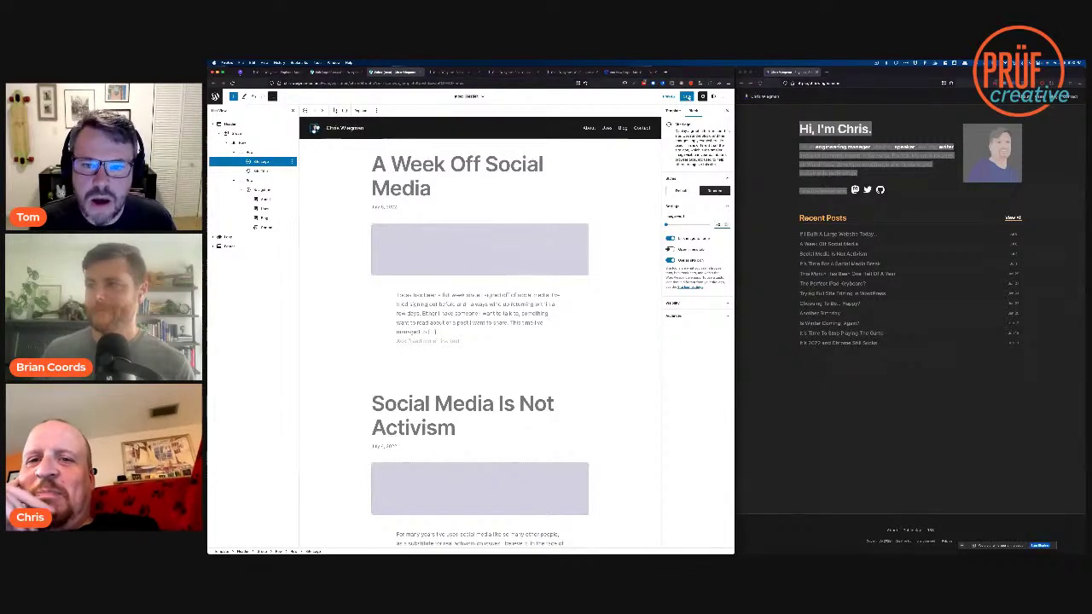
{"action": "left_click", "coordinate": [689, 97]}
{"action": "left_click", "coordinate": [688, 97]}
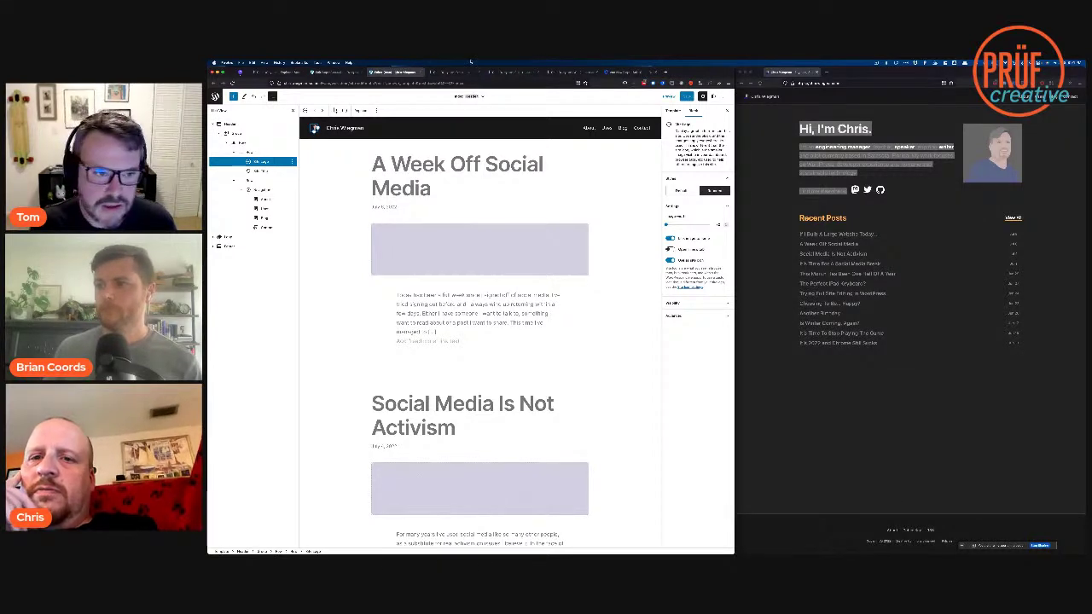
Step: Review the homepages of the earlier theme builds, including Aino and Wabi, against the block structure of the current template's main content
{"action": "left_click", "coordinate": [613, 186]}
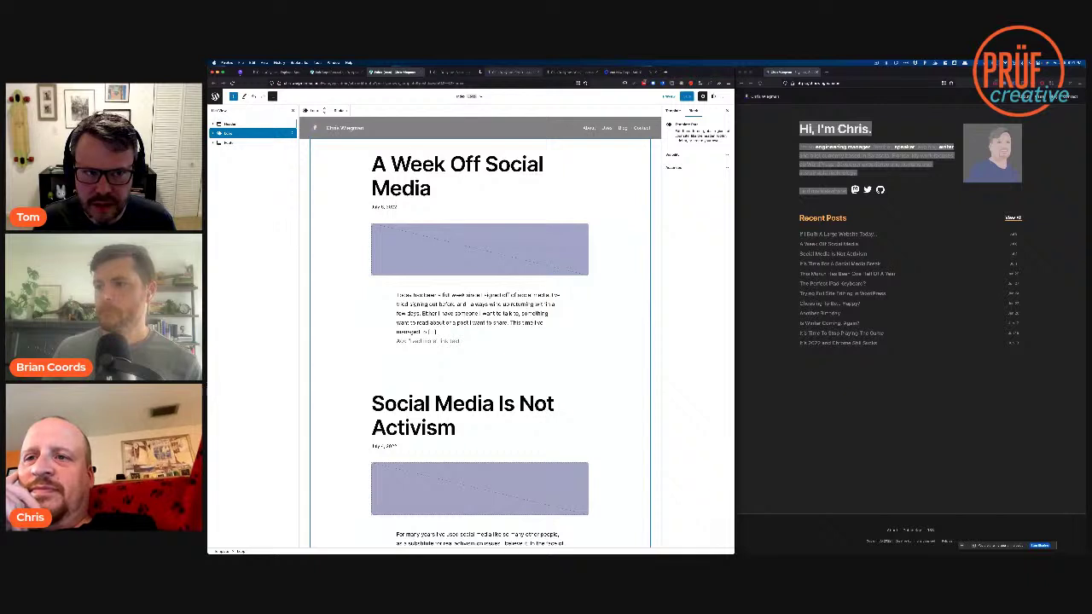
{"action": "left_click", "coordinate": [452, 72]}
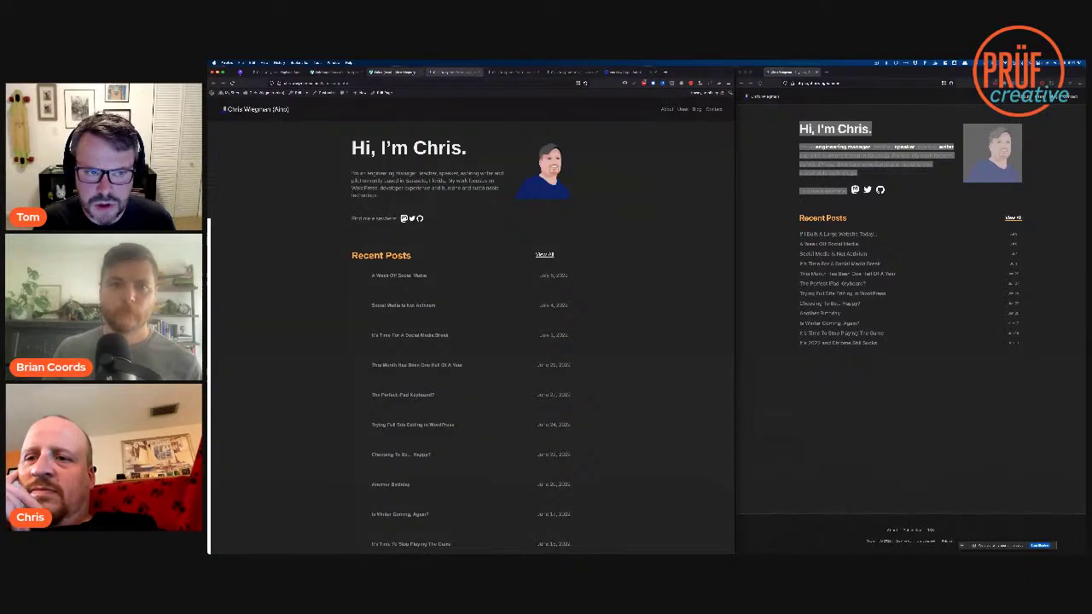
{"action": "left_click", "coordinate": [413, 72]}
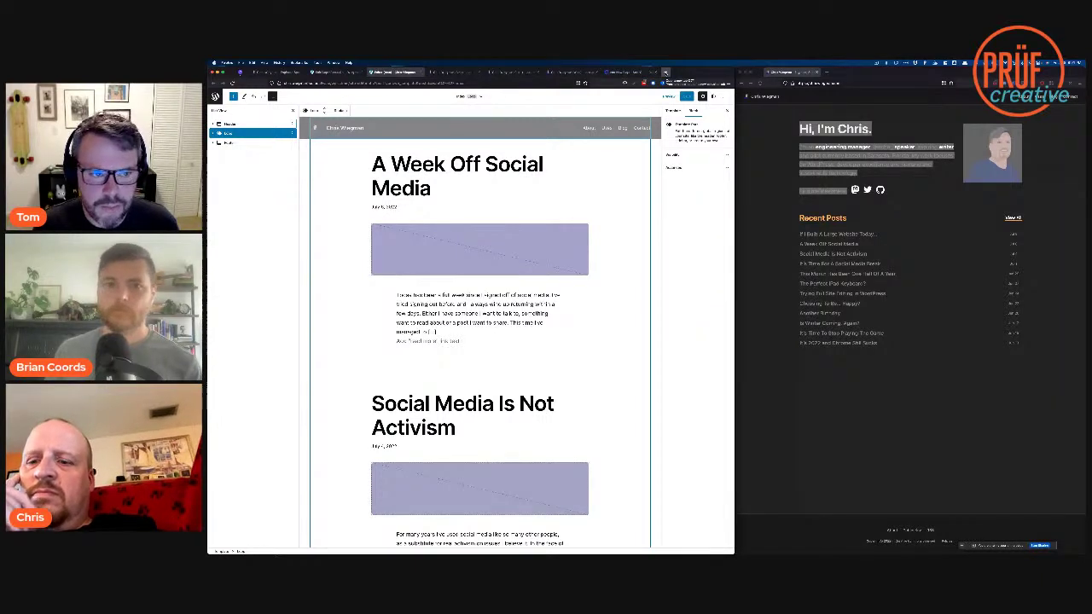
{"action": "left_click", "coordinate": [311, 181]}
{"action": "left_click", "coordinate": [262, 133]}
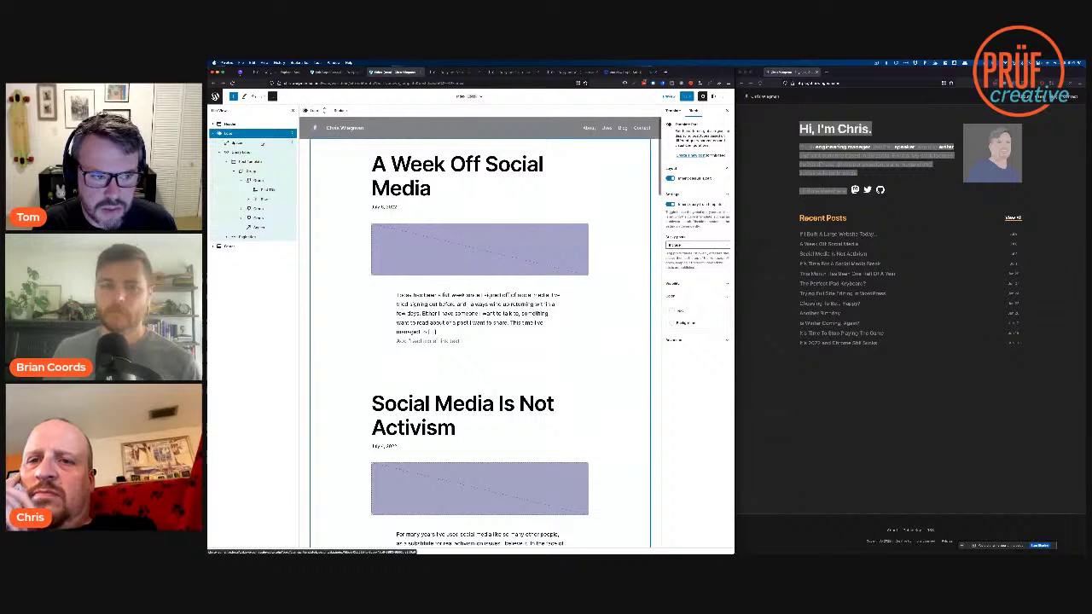
{"action": "left_click", "coordinate": [262, 152]}
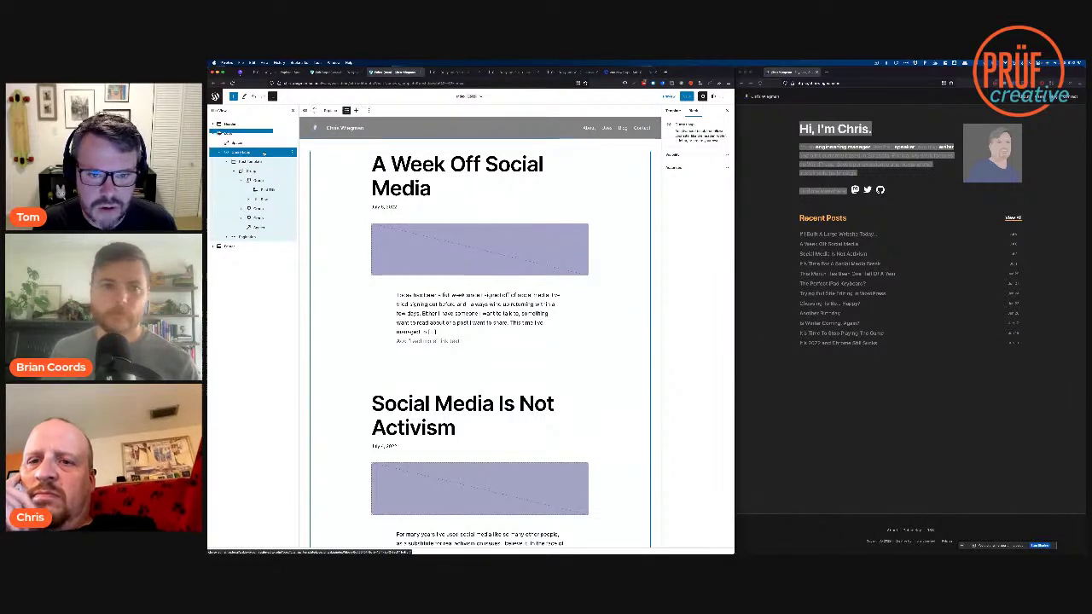
{"action": "left_click", "coordinate": [512, 72]}
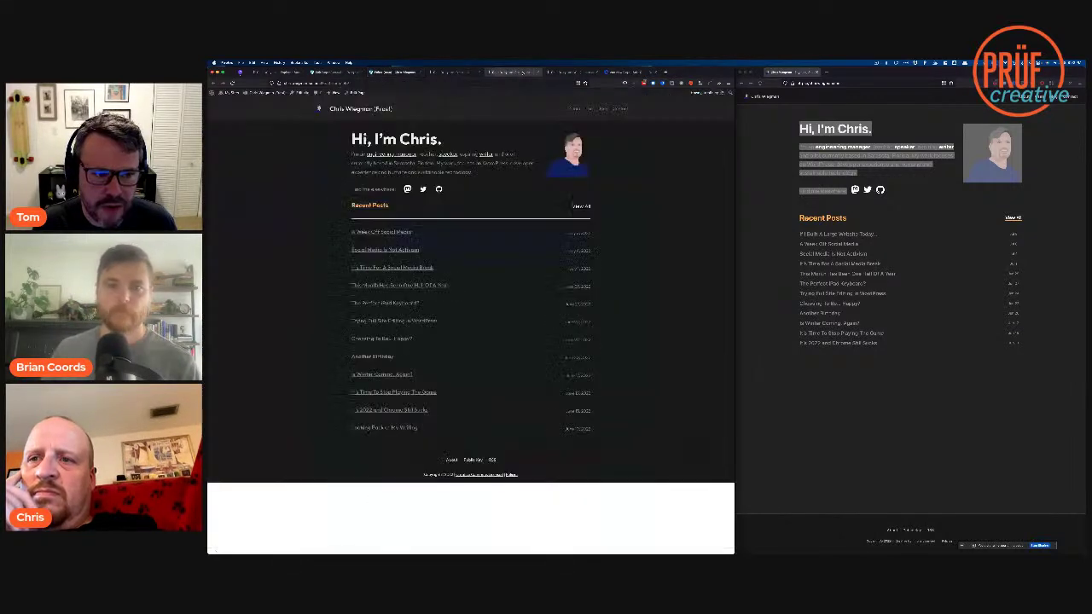
{"action": "left_click", "coordinate": [567, 72]}
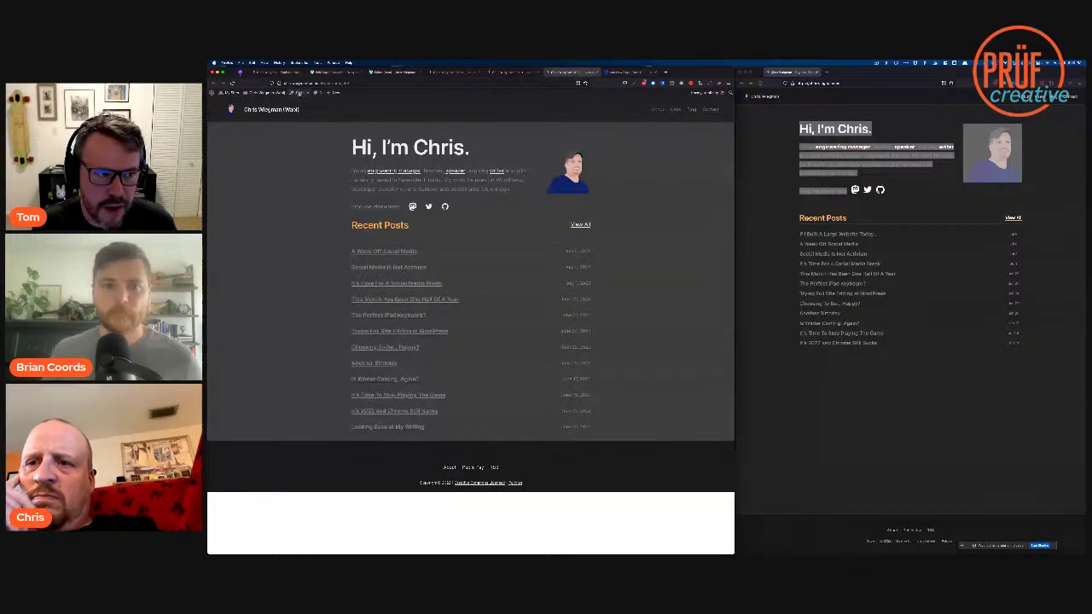
Step: Open the finished Wabi site's homepage template for editing and copy the greeting heading and intro paragraph blocks from its first column
{"action": "left_click", "coordinate": [299, 92]}
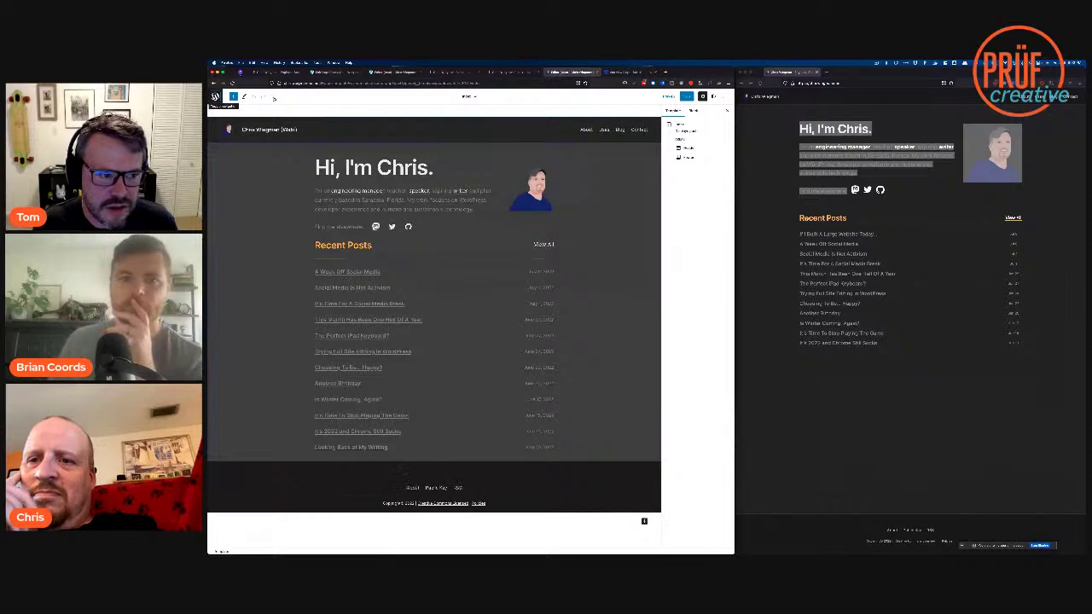
{"action": "left_click", "coordinate": [272, 96]}
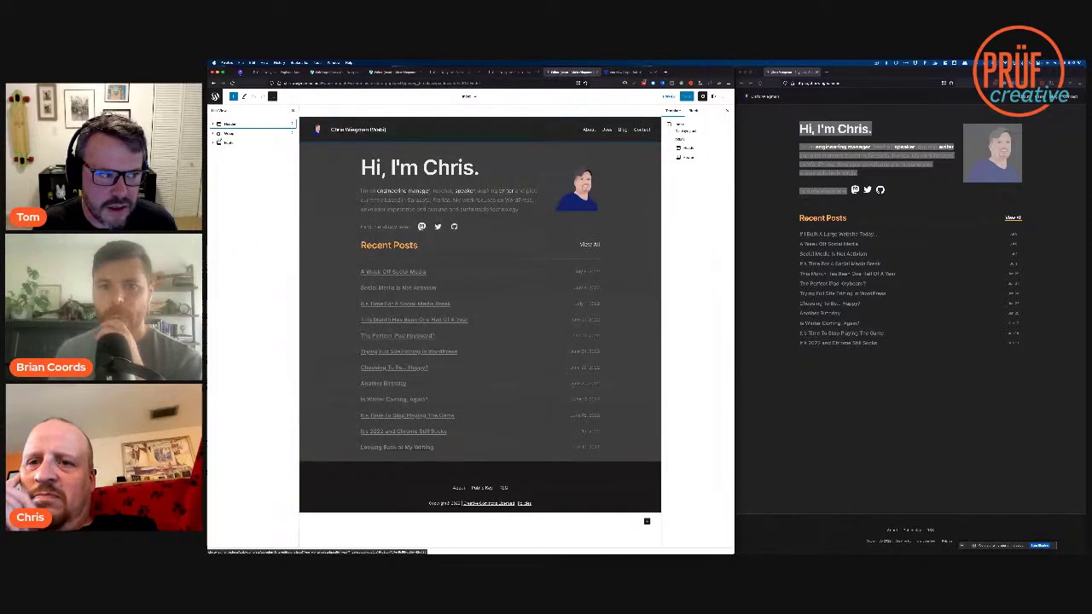
{"action": "left_click", "coordinate": [214, 133]}
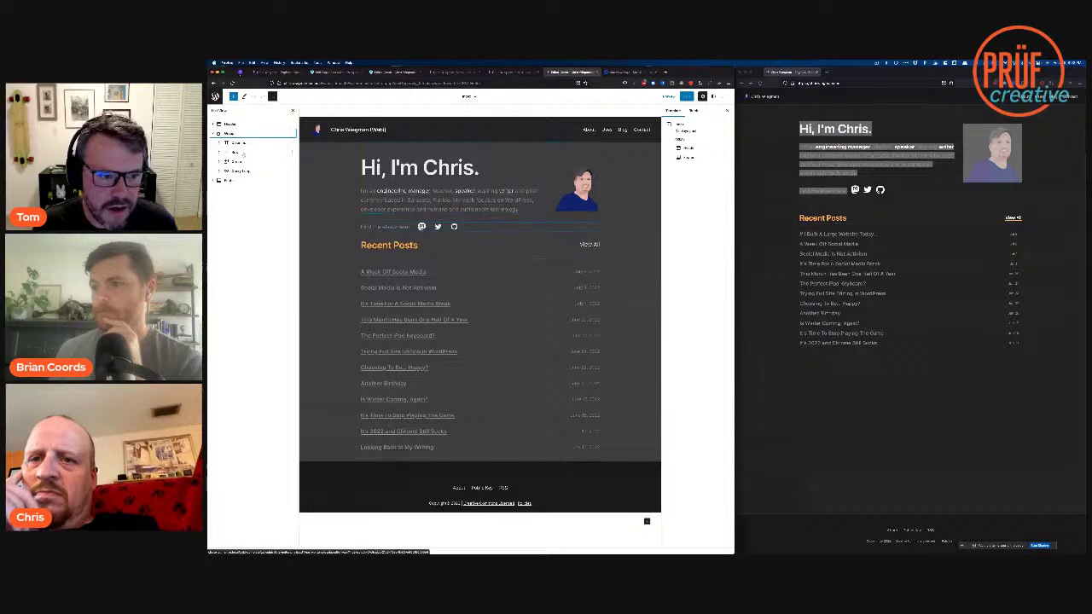
{"action": "left_click", "coordinate": [378, 167]}
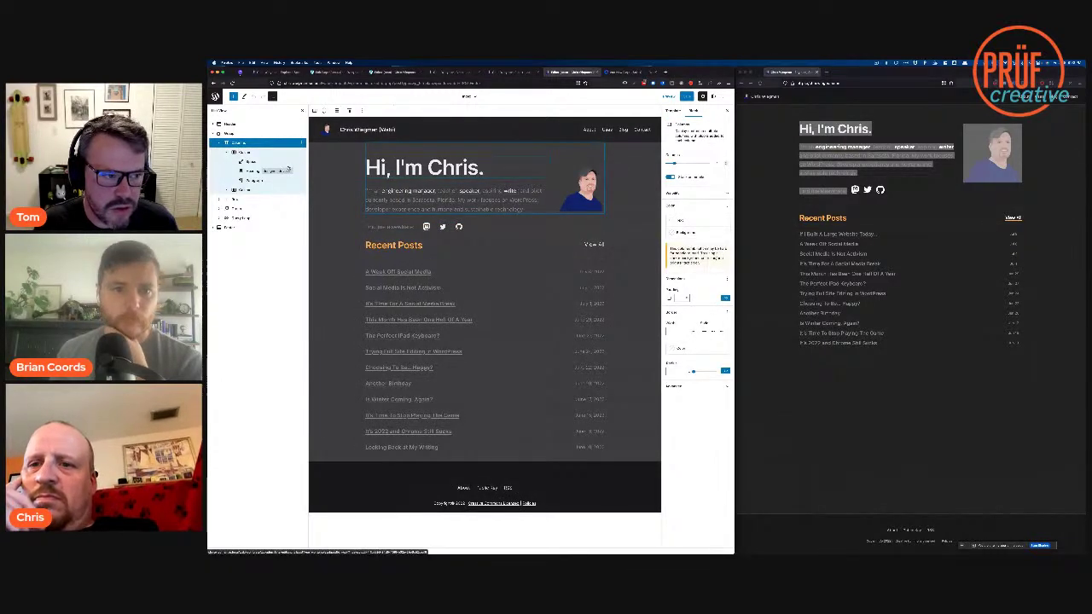
{"action": "left_click", "coordinate": [267, 172]}
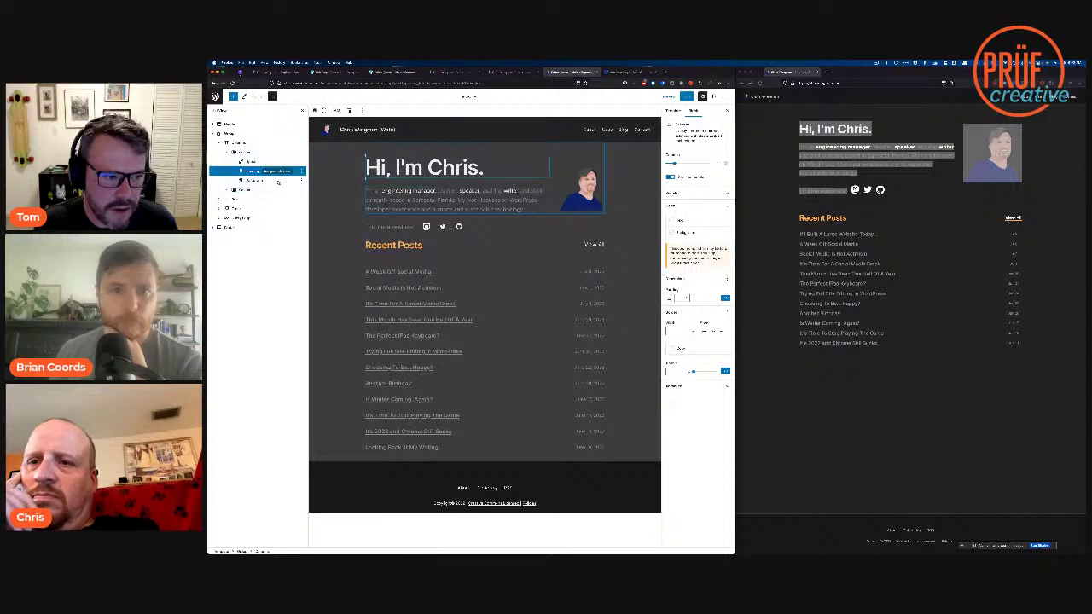
{"action": "left_click", "coordinate": [301, 171]}
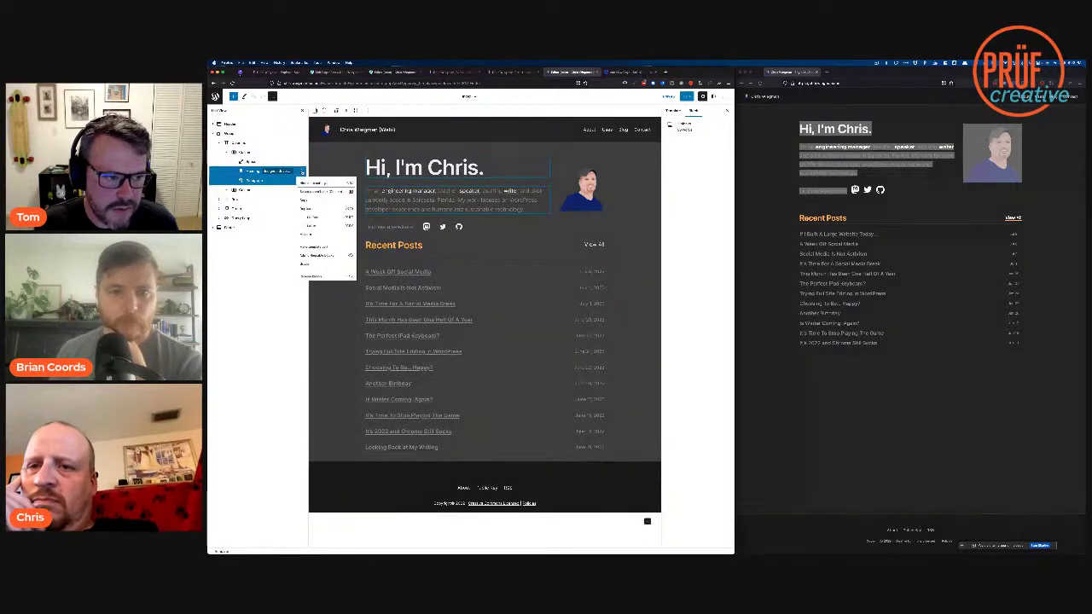
{"action": "left_click", "coordinate": [306, 203]}
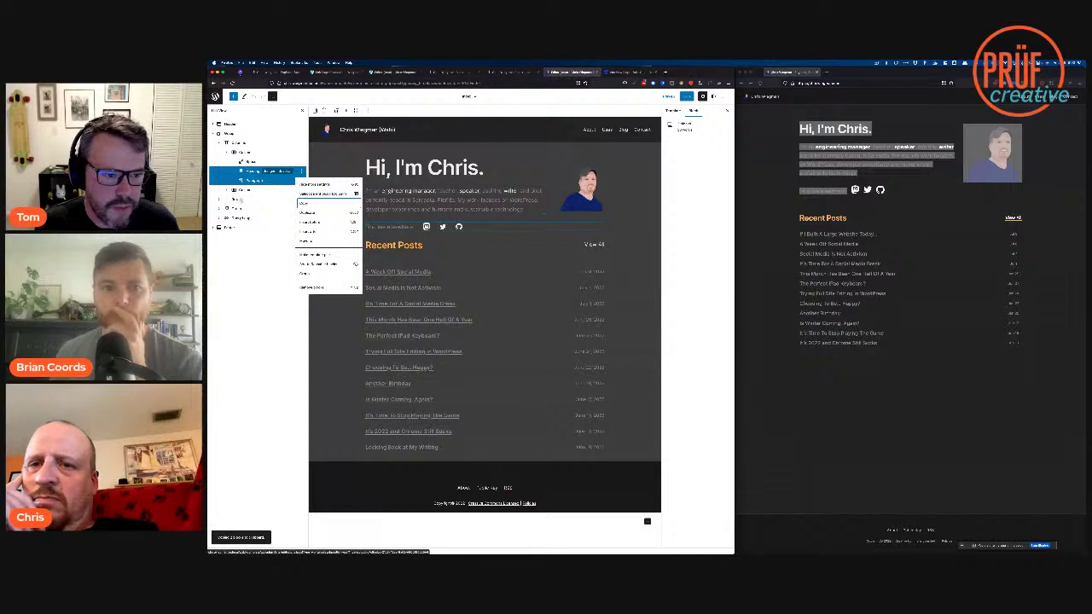
{"action": "left_click", "coordinate": [240, 199]}
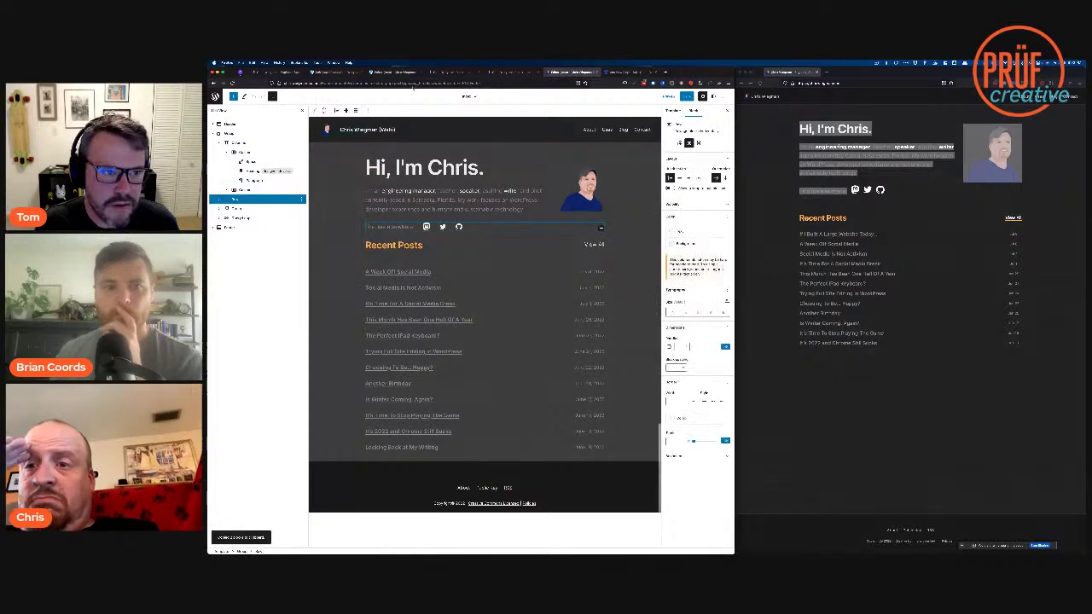
Step: Switch back to the new site's template and remove the template part holding the post loop between header and footer
{"action": "left_click", "coordinate": [397, 74]}
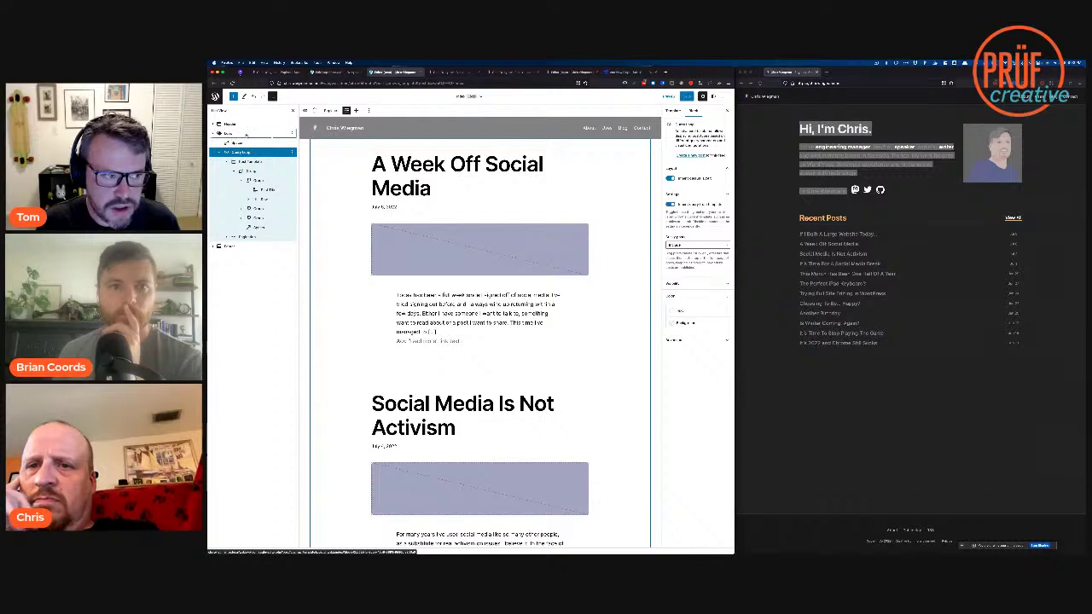
{"action": "left_click", "coordinate": [218, 134]}
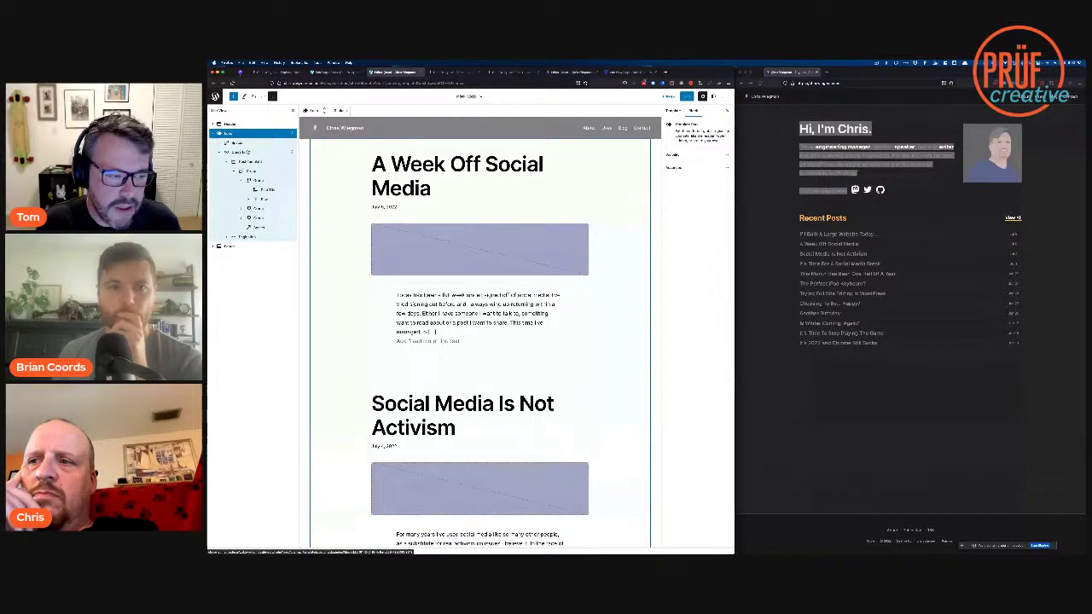
{"action": "left_click", "coordinate": [243, 152]}
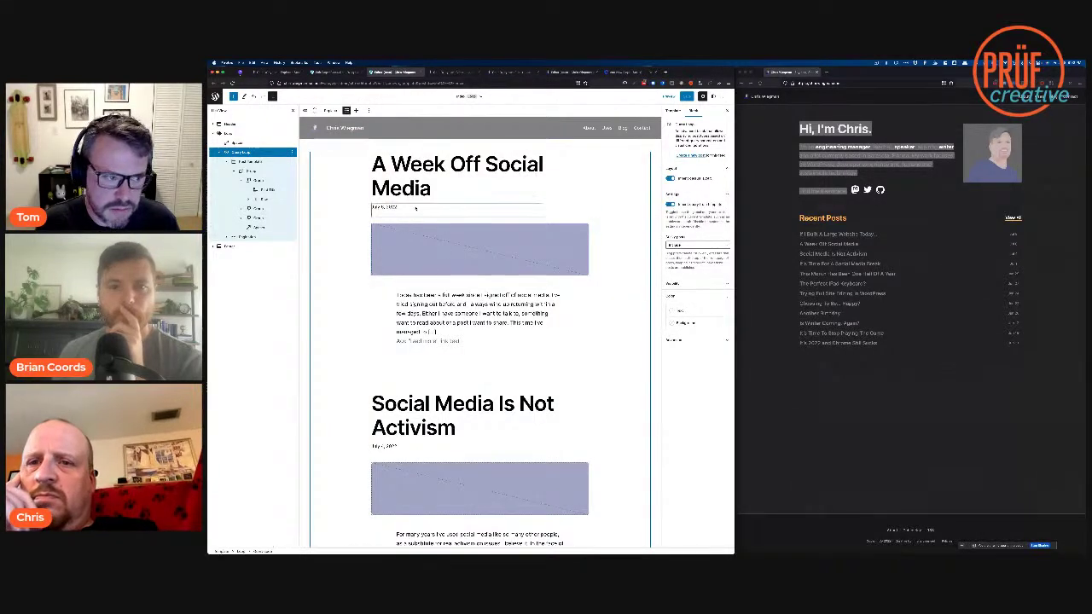
{"action": "scroll", "coordinate": [444, 256], "scroll_direction": "down", "scroll_amount": 2}
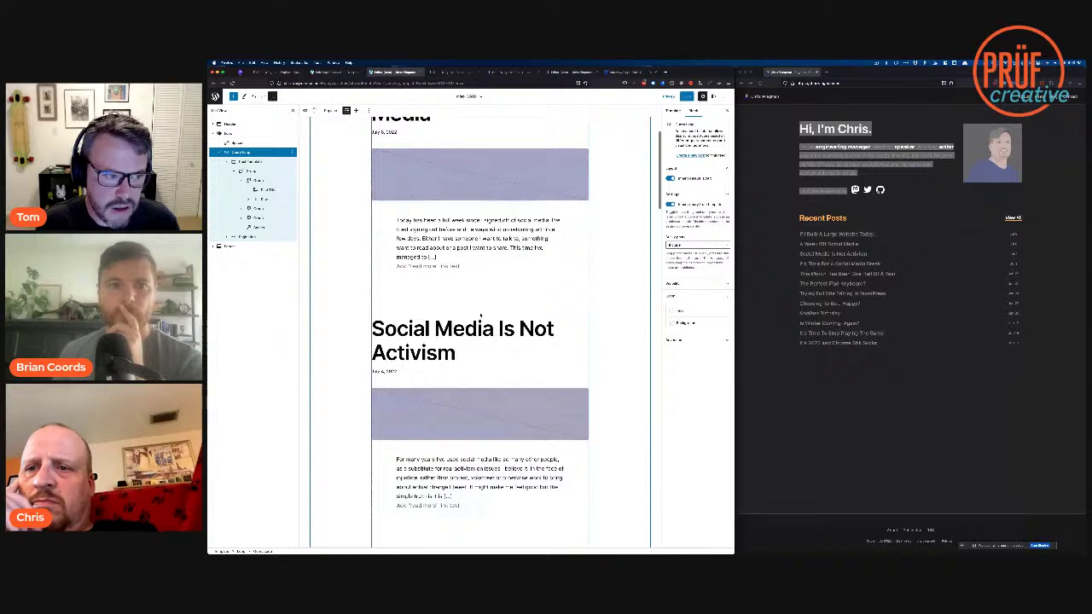
{"action": "scroll", "coordinate": [480, 321], "scroll_direction": "down", "scroll_amount": 5}
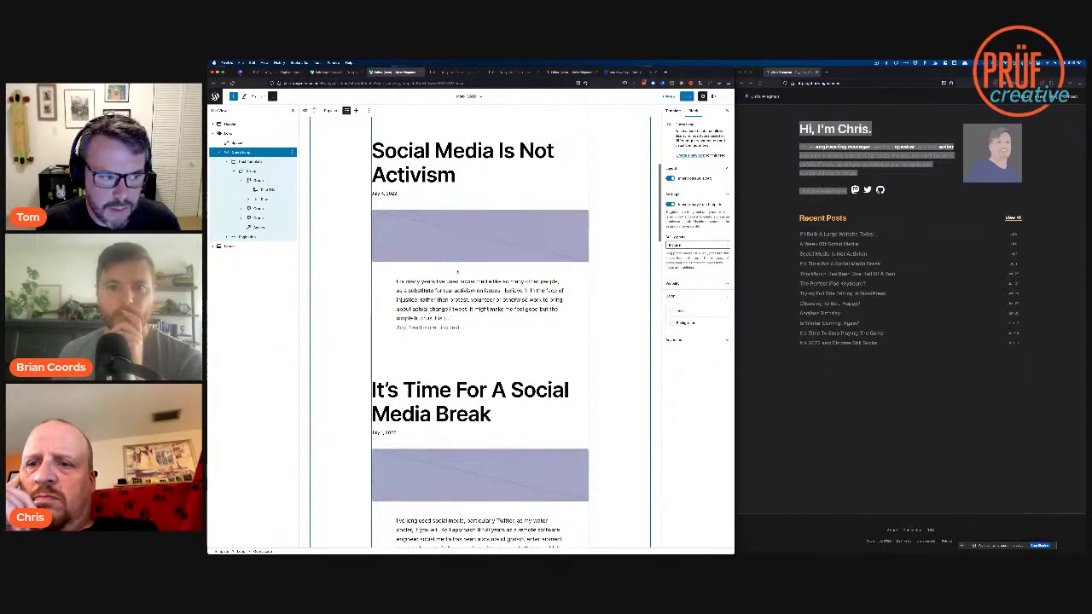
{"action": "scroll", "coordinate": [458, 278], "scroll_direction": "down", "scroll_amount": 1}
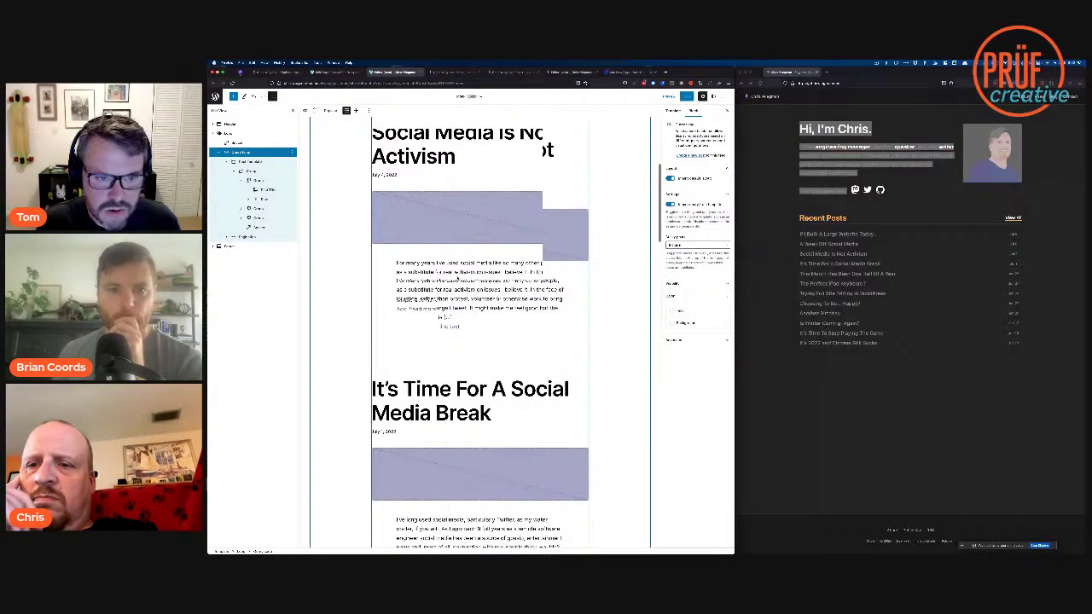
{"action": "scroll", "coordinate": [458, 278], "scroll_direction": "up", "scroll_amount": 7}
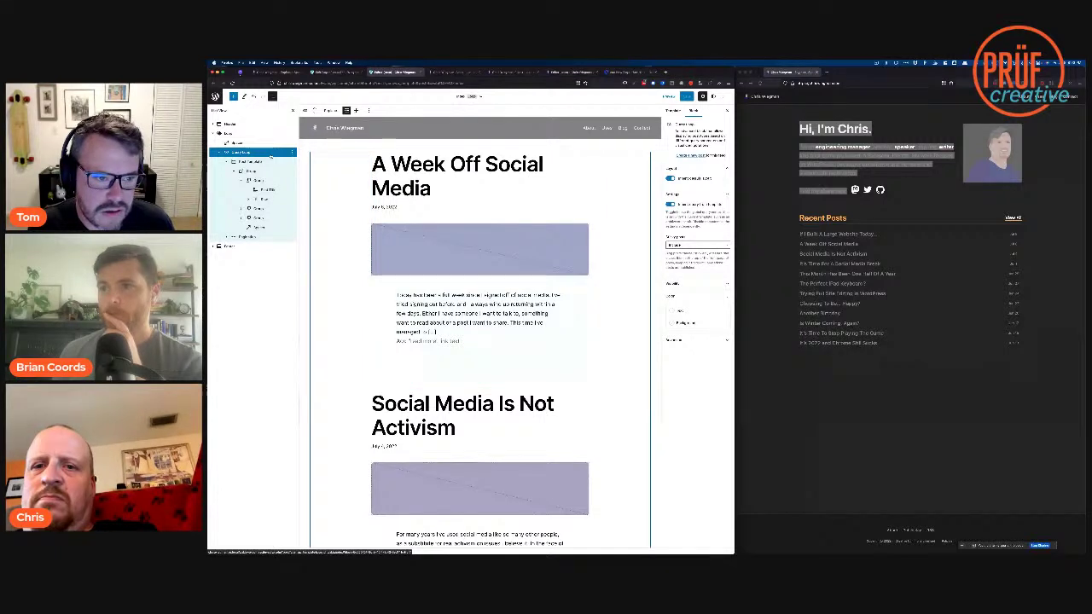
{"action": "left_click", "coordinate": [266, 135]}
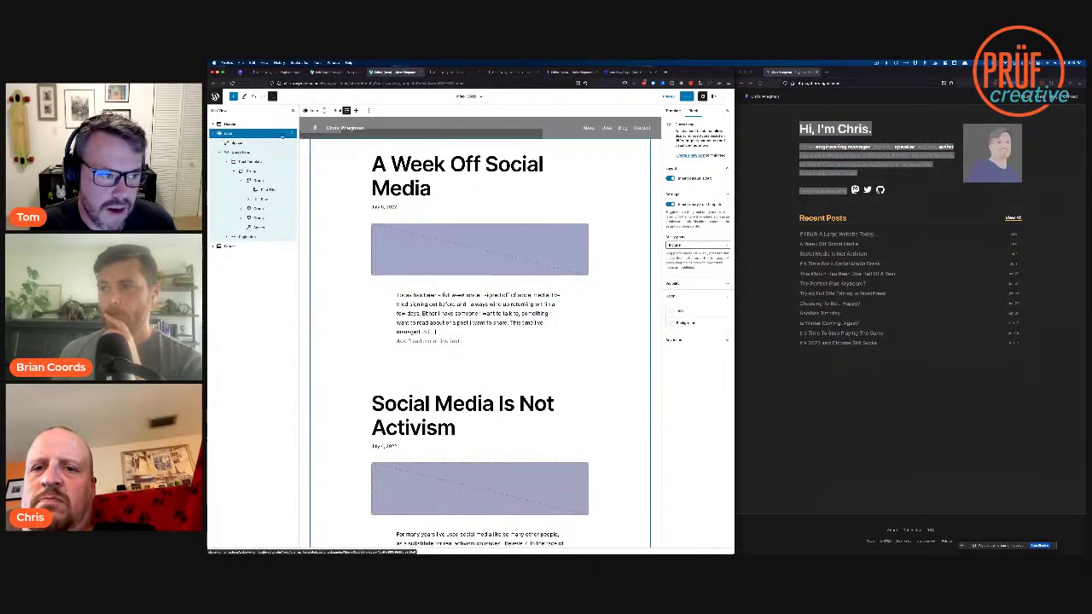
{"action": "left_click", "coordinate": [292, 134]}
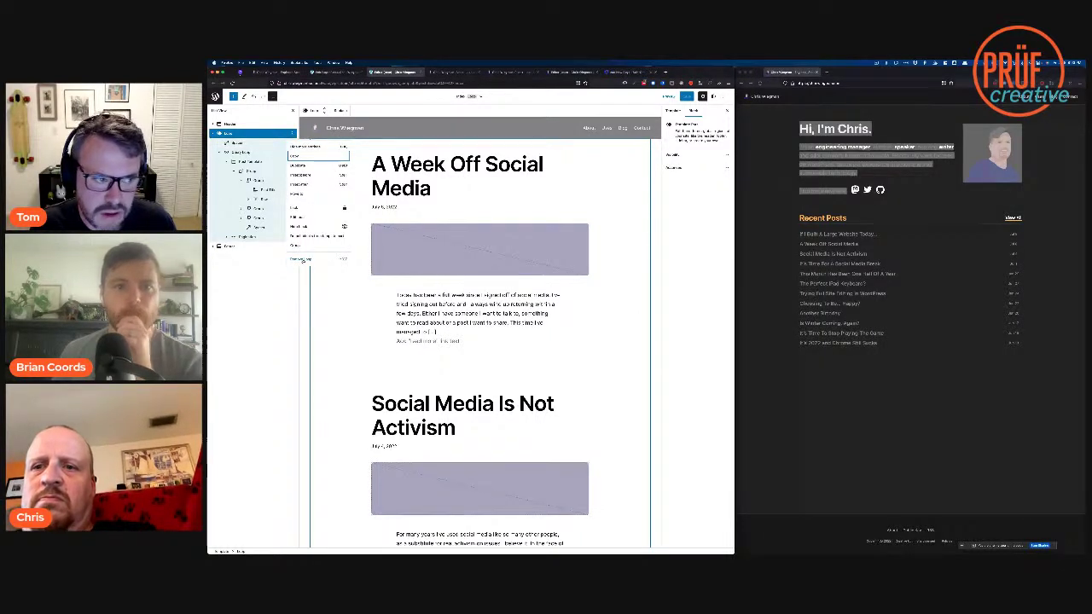
{"action": "left_click", "coordinate": [302, 259]}
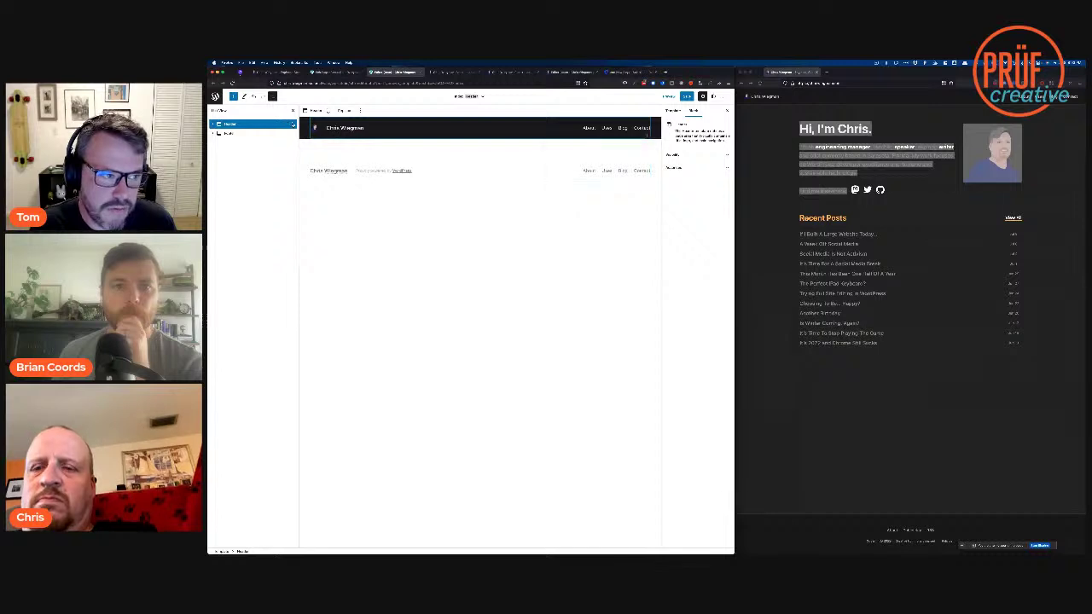
Step: Insert an empty Group block directly after the header template part
{"action": "left_click", "coordinate": [293, 125]}
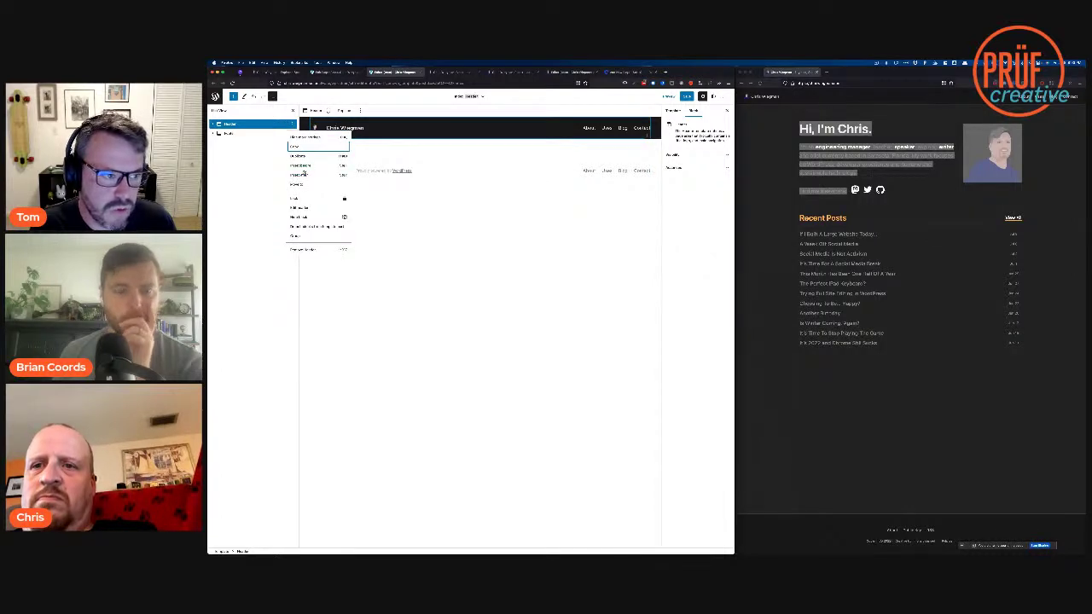
{"action": "left_click", "coordinate": [306, 177]}
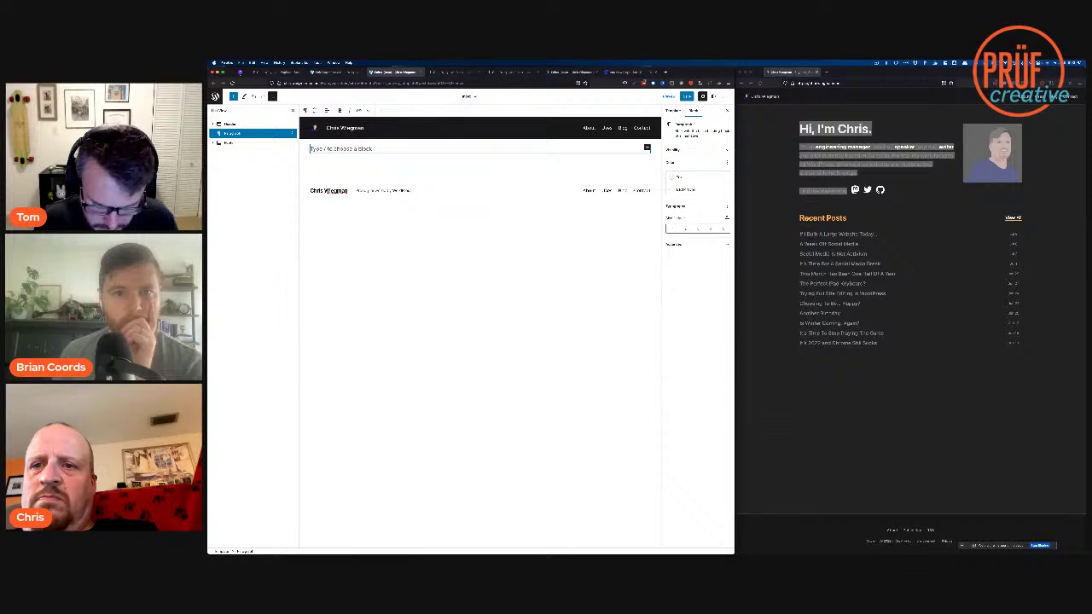
{"action": "type", "text": "/group"}
{"action": "key", "text": "Return"}
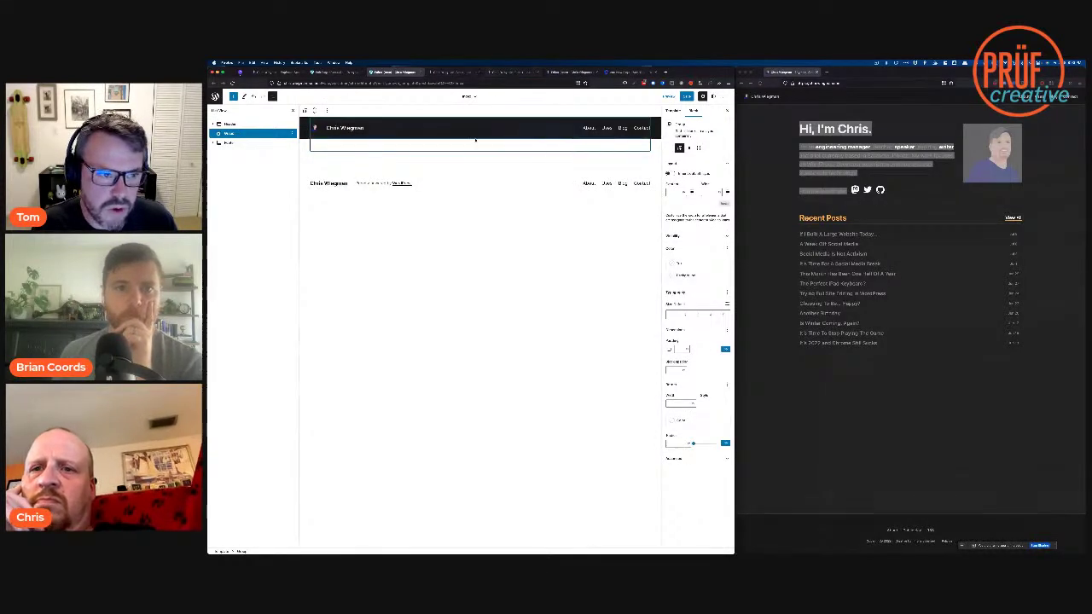
Step: Insert a Columns block with a wide first and narrow second column into the new site's empty main group
{"action": "left_click", "coordinate": [513, 72]}
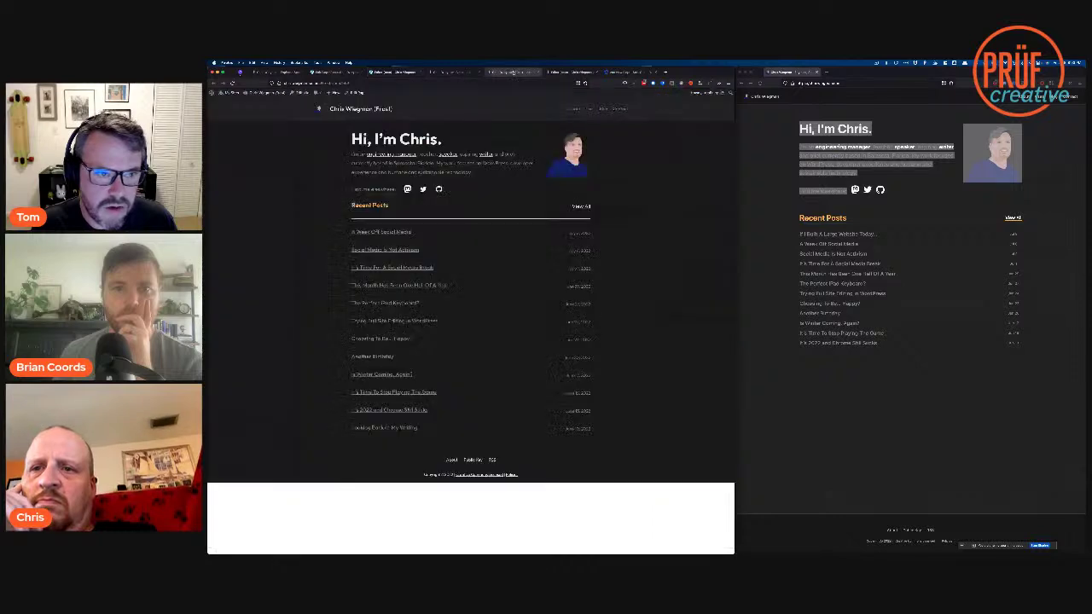
{"action": "left_click", "coordinate": [570, 72]}
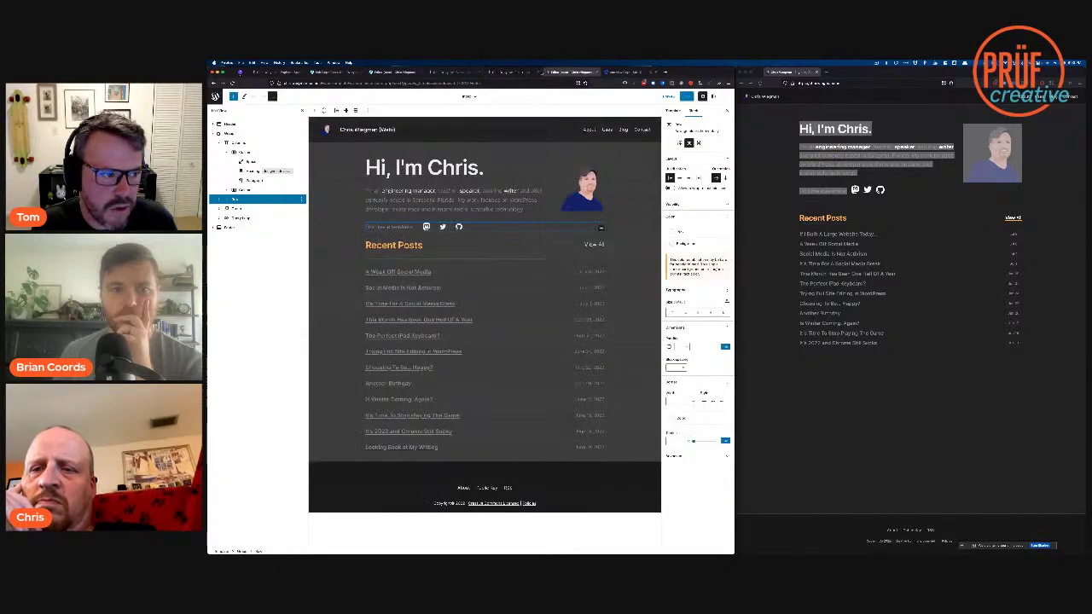
{"action": "left_click", "coordinate": [426, 73]}
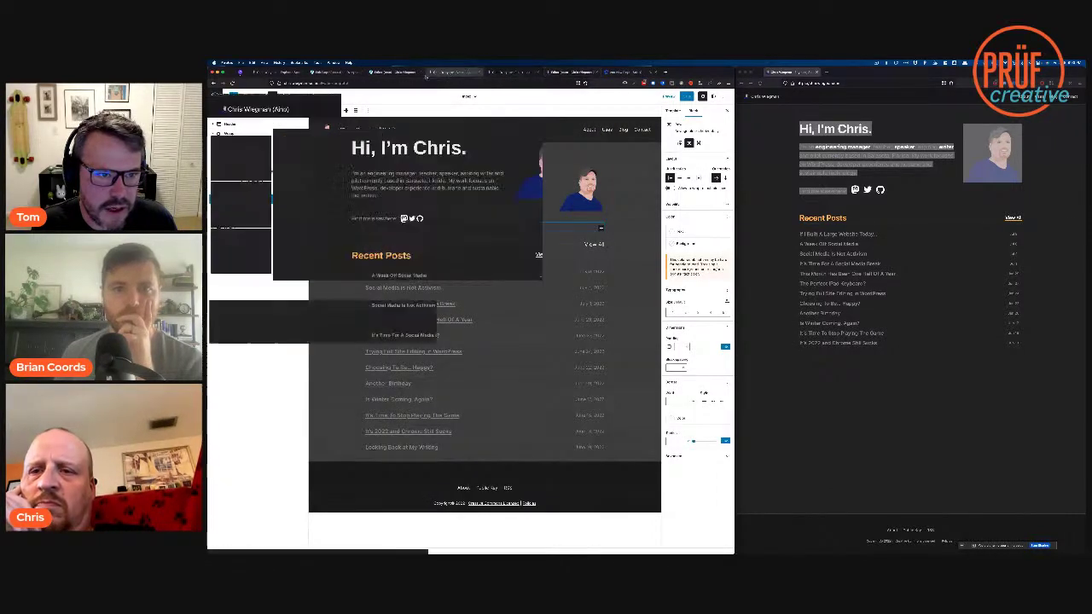
{"action": "left_click", "coordinate": [329, 73]}
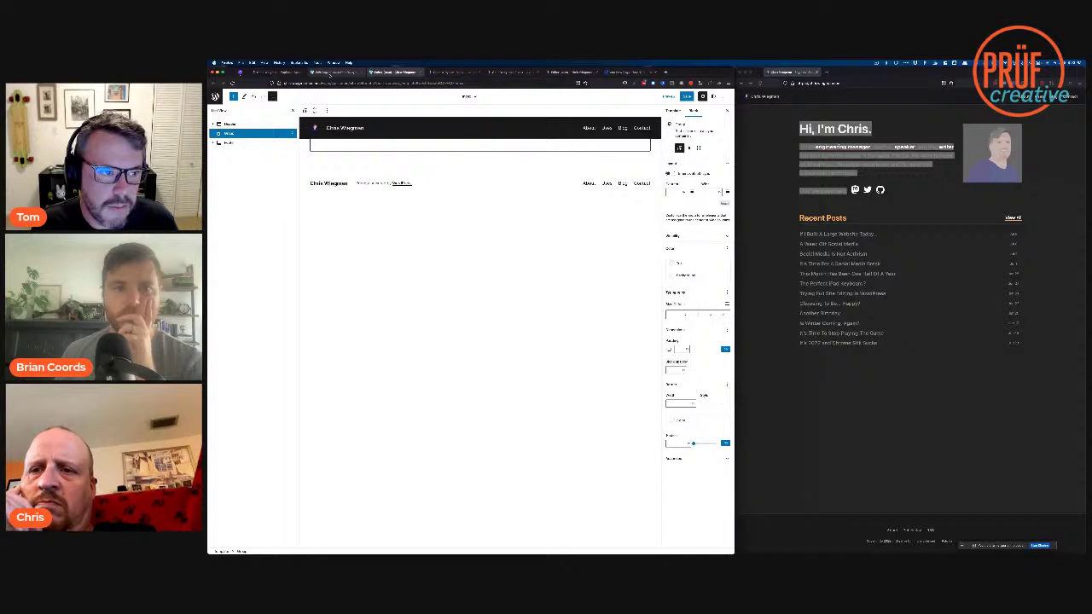
{"action": "left_click", "coordinate": [479, 145]}
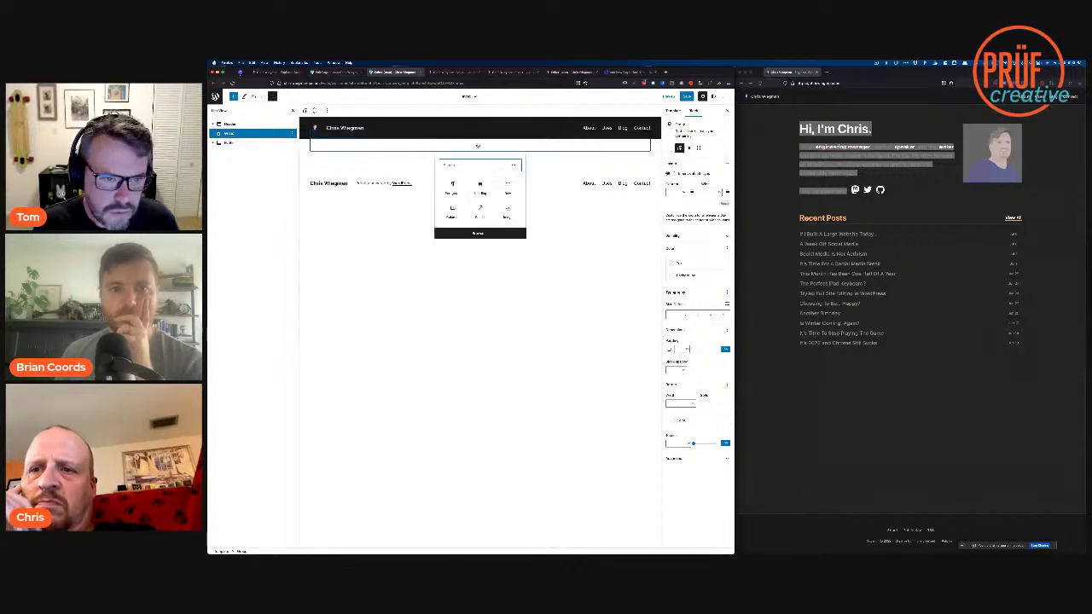
{"action": "type", "text": "column"}
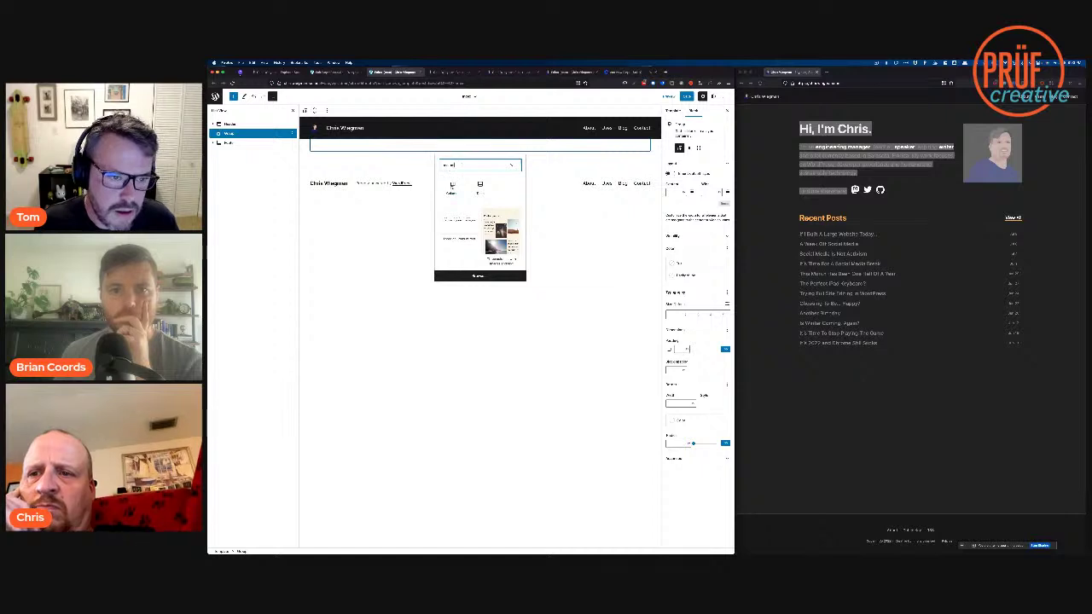
{"action": "left_click", "coordinate": [452, 185]}
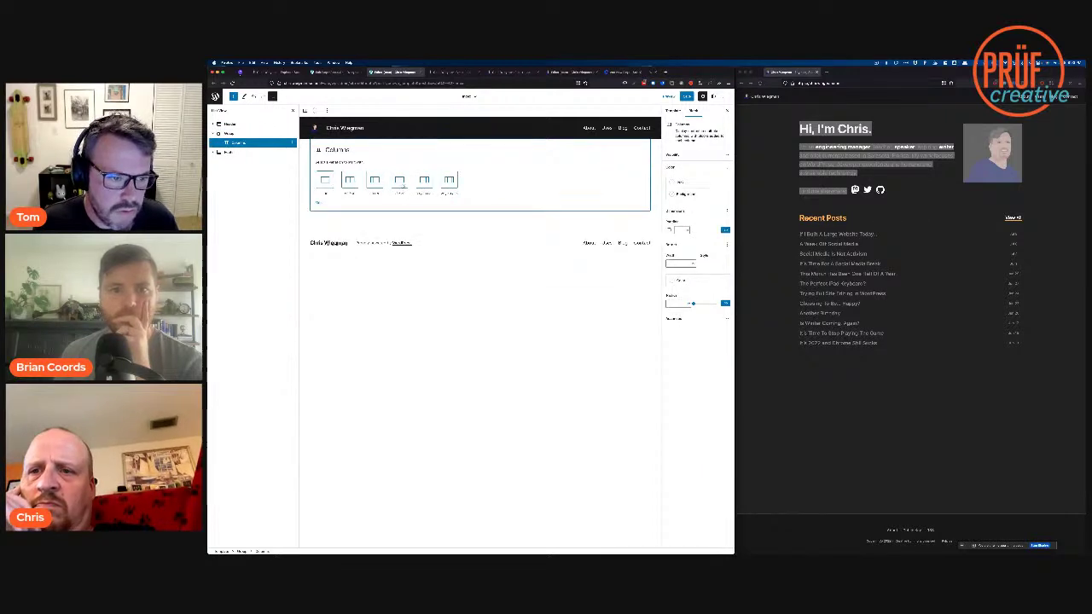
{"action": "left_click", "coordinate": [400, 181]}
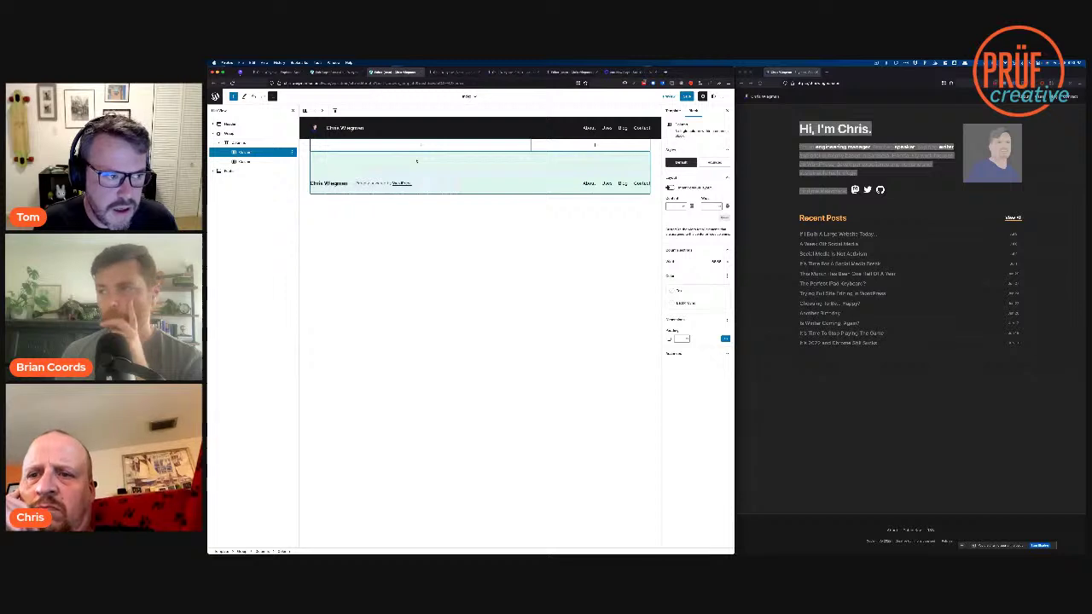
Step: Paste the copied greeting heading and intro paragraph into the wide first column
{"action": "left_click", "coordinate": [421, 145]}
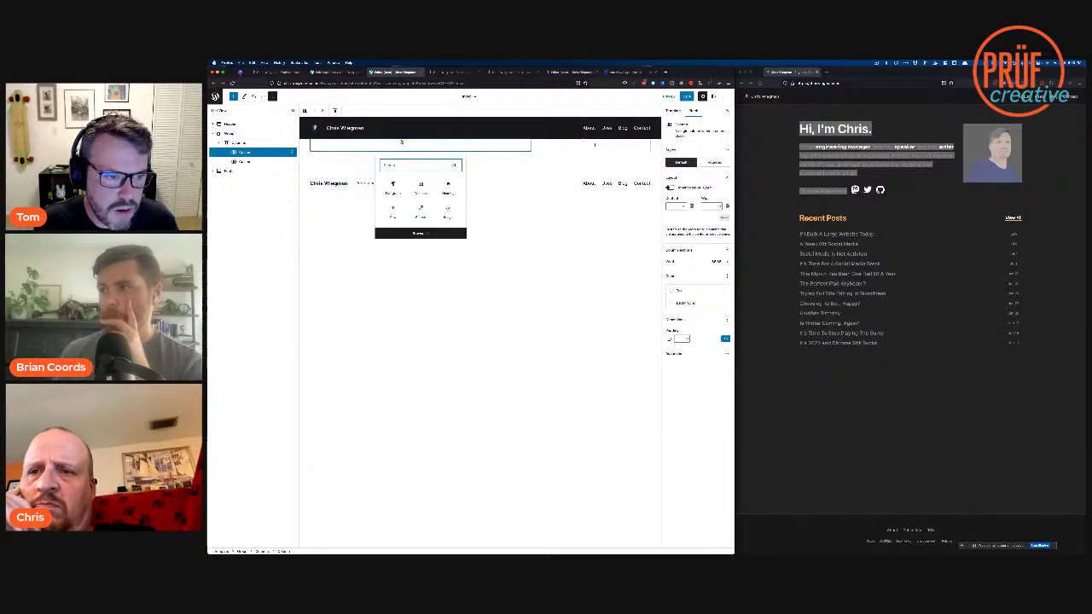
{"action": "left_click", "coordinate": [392, 186]}
{"action": "left_click", "coordinate": [426, 143]}
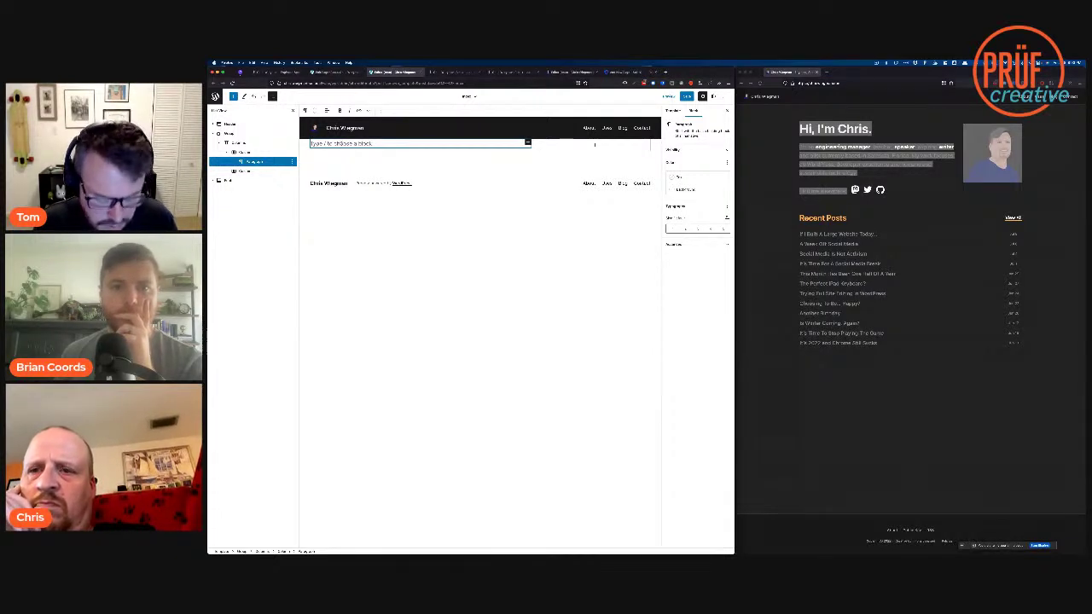
{"action": "type", "text": "Hi, I'm Chris. I'm an engineering manager, teacher, speaker, aspiring writer and pilot currently based in Sarasota, Florida. My work focuses on WordPress, developer experience and humane and sustainable technology."}
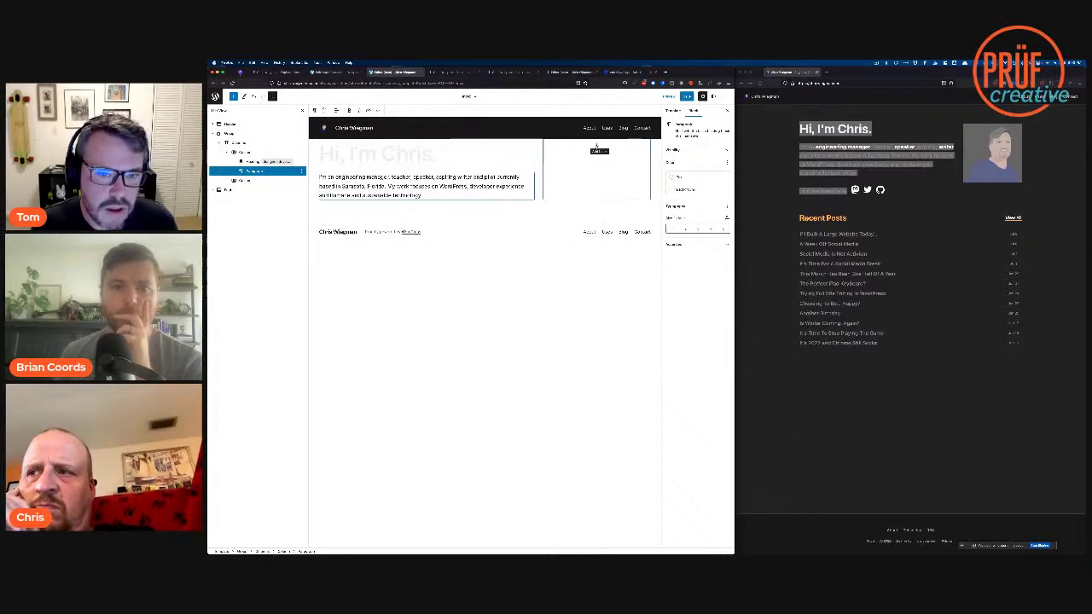
Step: Add an Image block to the narrow second column and fill it with the portrait from the media library
{"action": "left_click", "coordinate": [596, 145]}
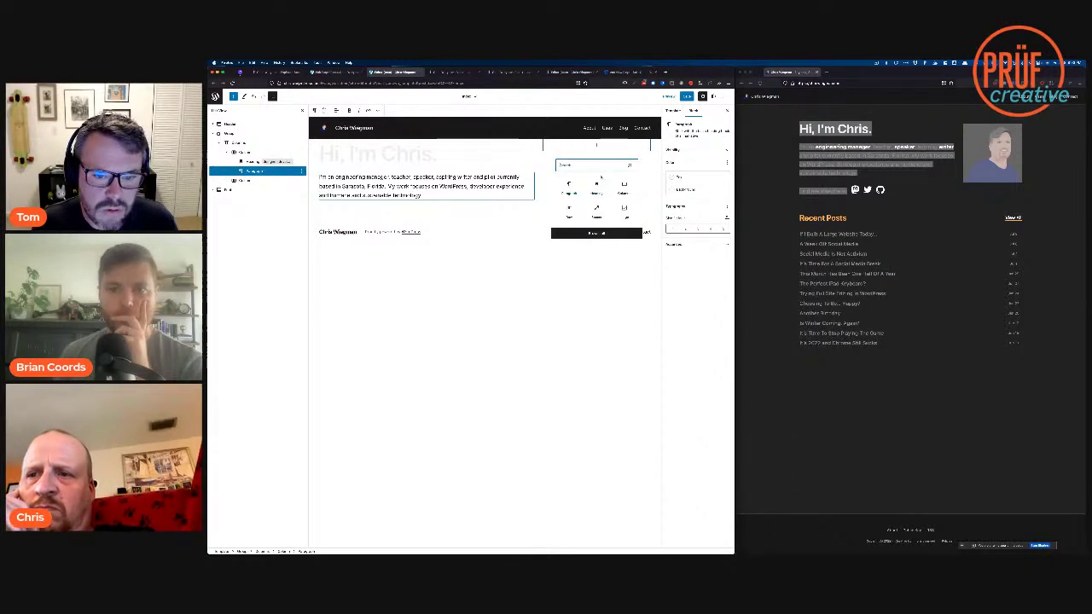
{"action": "left_click", "coordinate": [624, 208]}
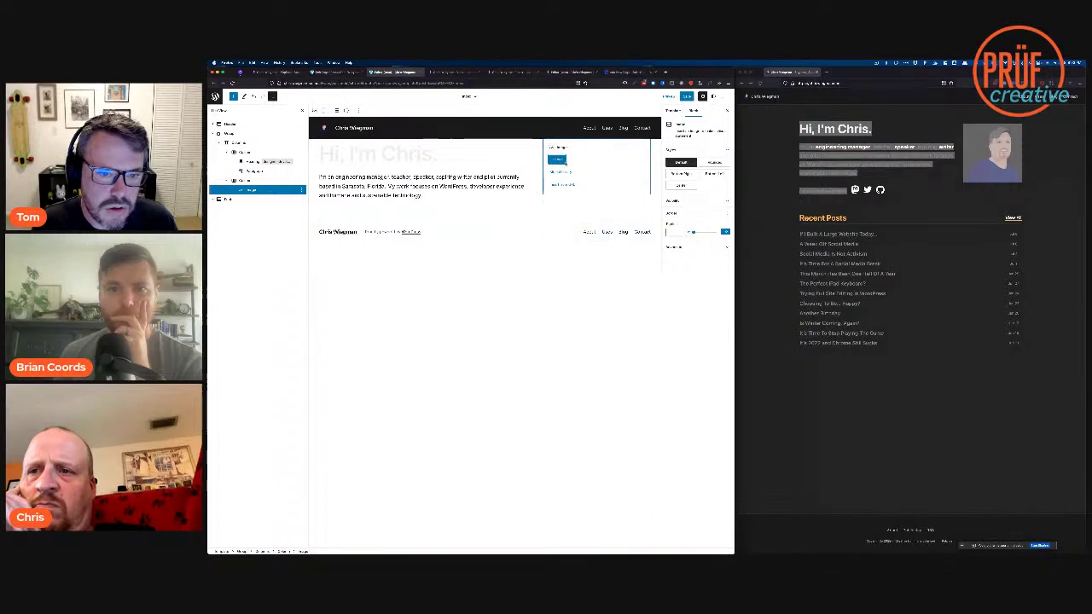
{"action": "left_click", "coordinate": [556, 172]}
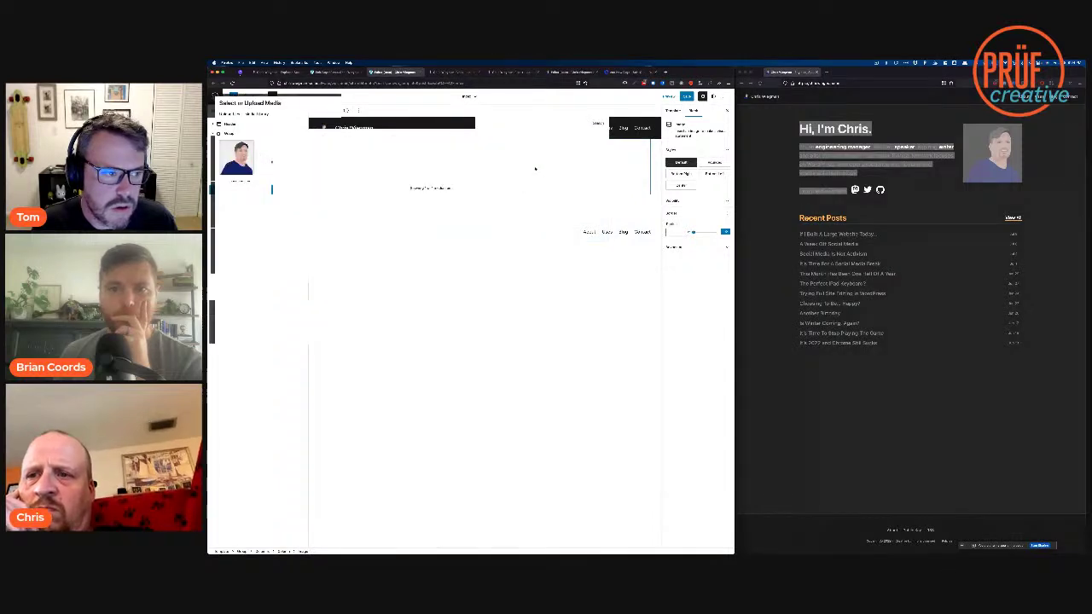
{"action": "left_click", "coordinate": [237, 157]}
{"action": "left_click", "coordinate": [713, 538]}
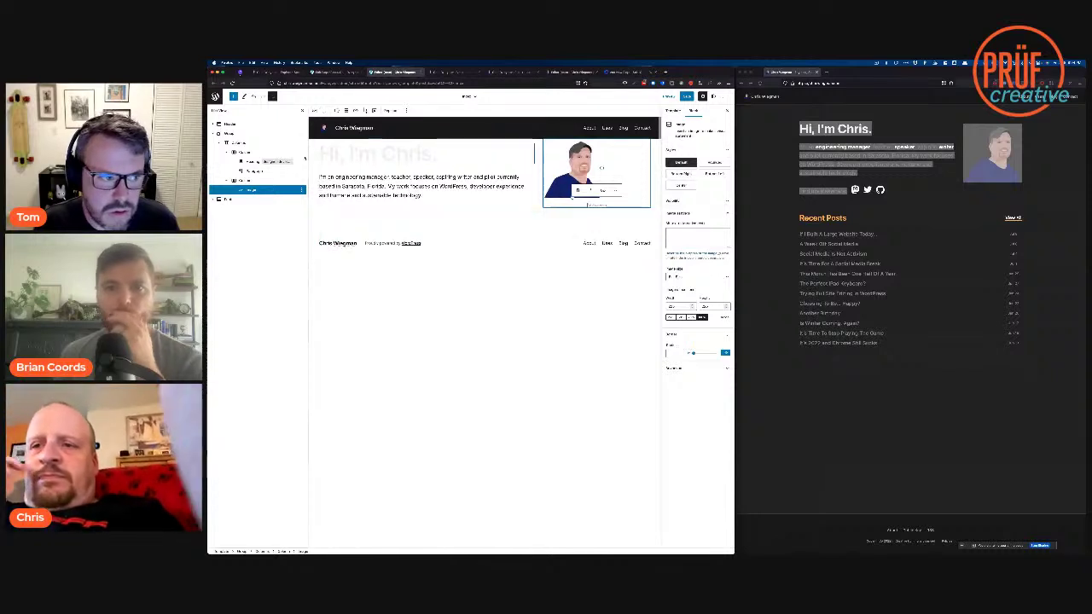
Step: Give the main group a dark grey background and the lightest grey custom palette color for its text
{"action": "left_click", "coordinate": [255, 144]}
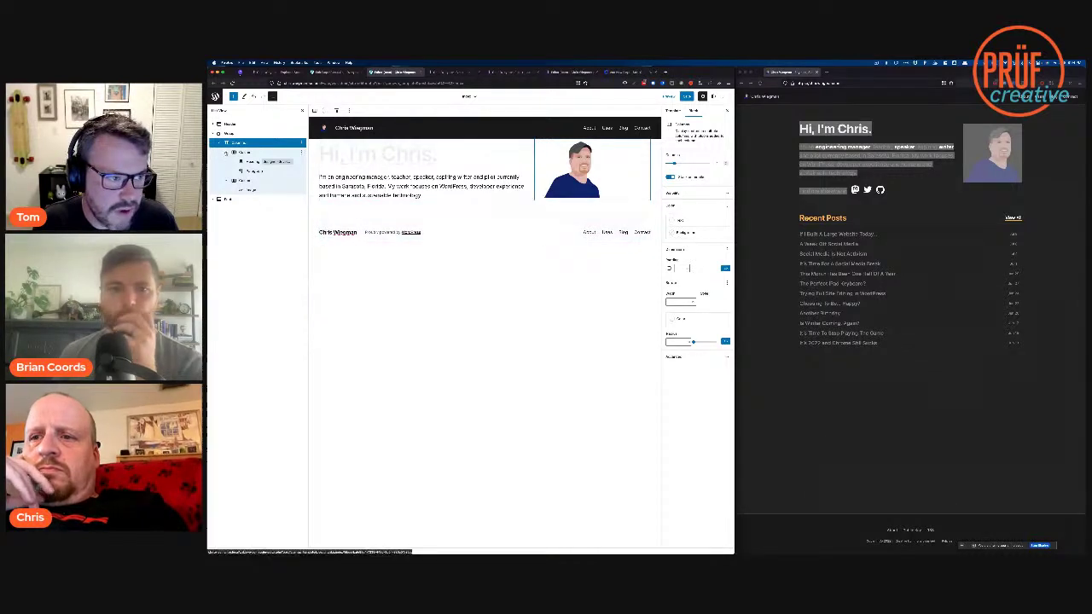
{"action": "left_click", "coordinate": [227, 152]}
{"action": "left_click", "coordinate": [228, 161]}
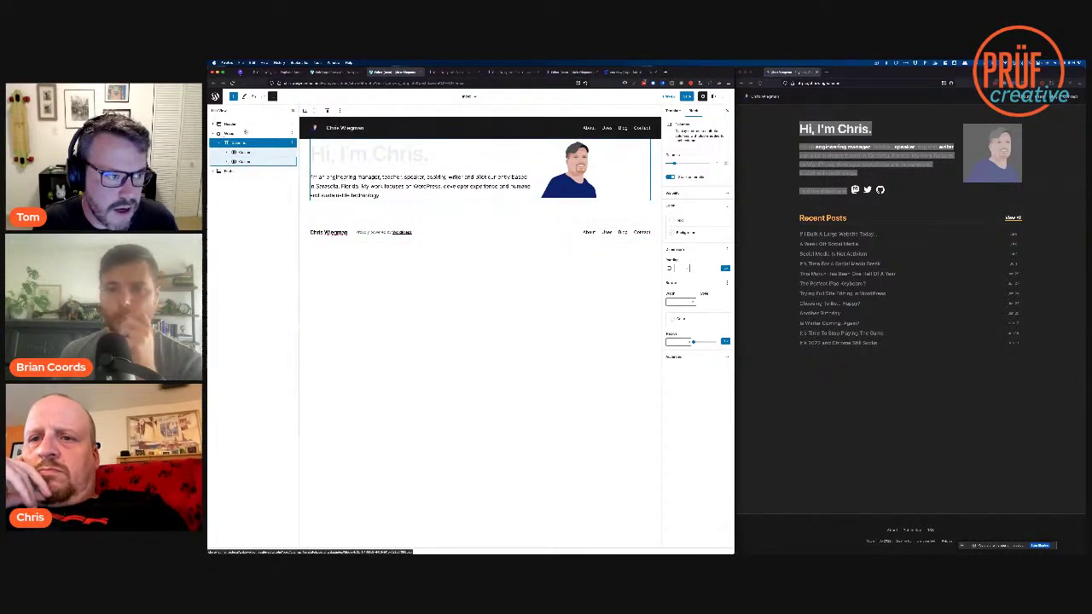
{"action": "left_click", "coordinate": [229, 133]}
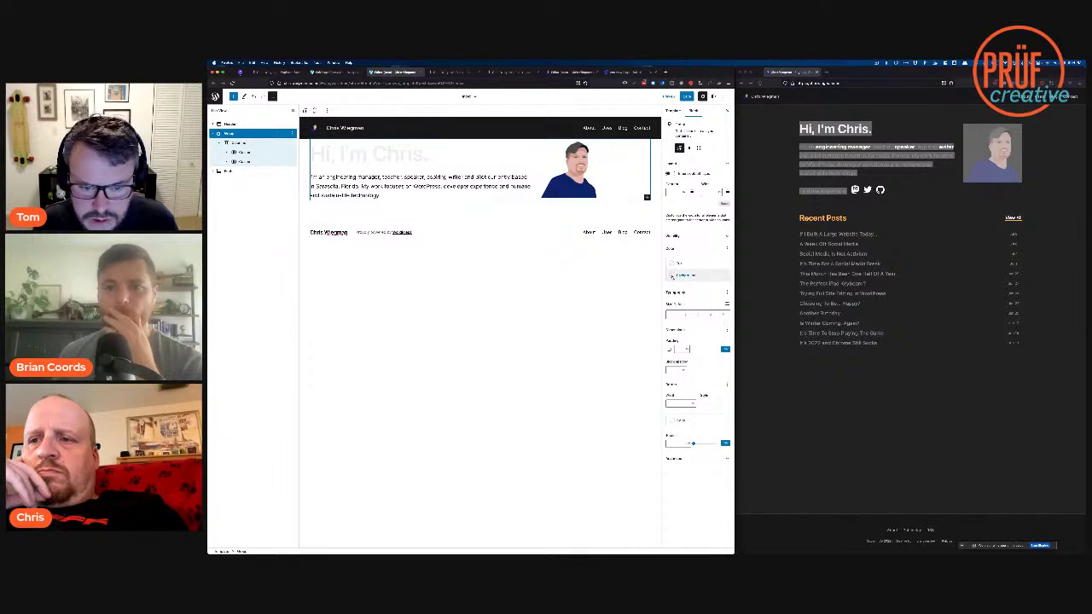
{"action": "left_click", "coordinate": [682, 275]}
{"action": "left_click", "coordinate": [590, 344]}
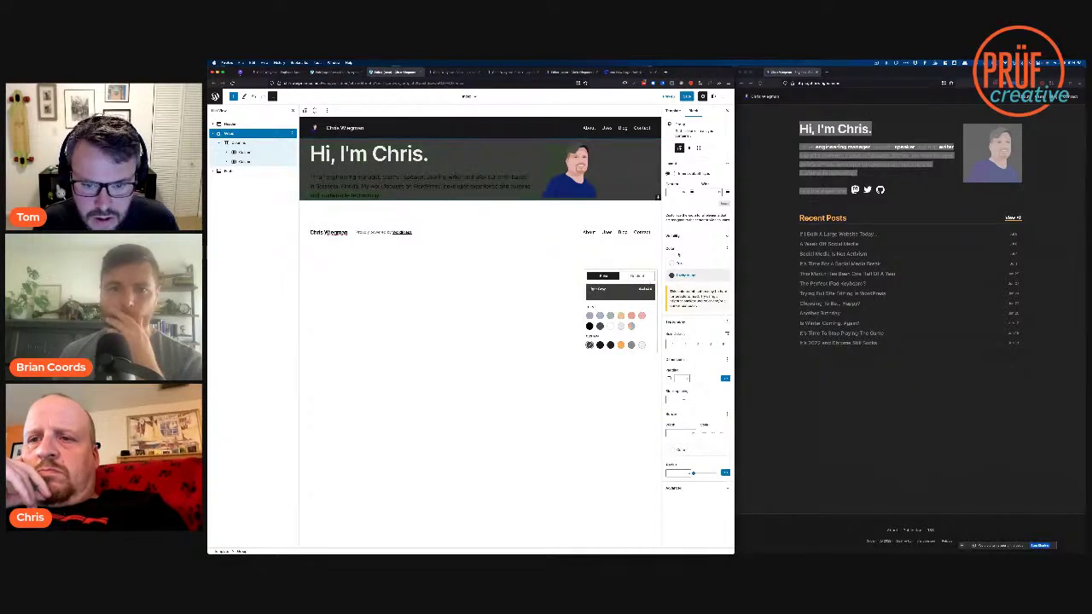
{"action": "left_click", "coordinate": [679, 261]}
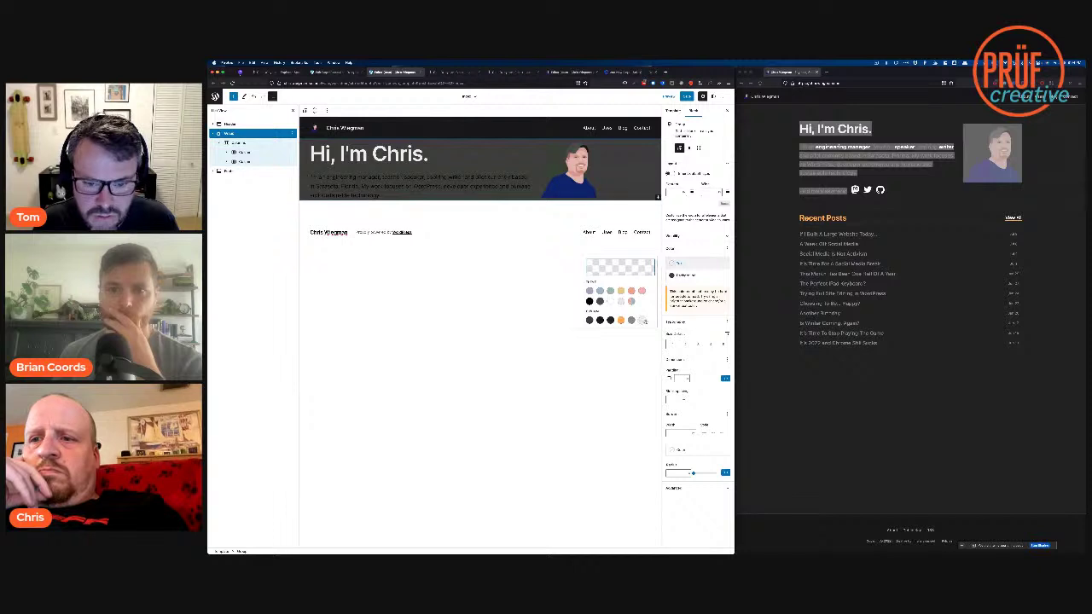
{"action": "left_click", "coordinate": [643, 320]}
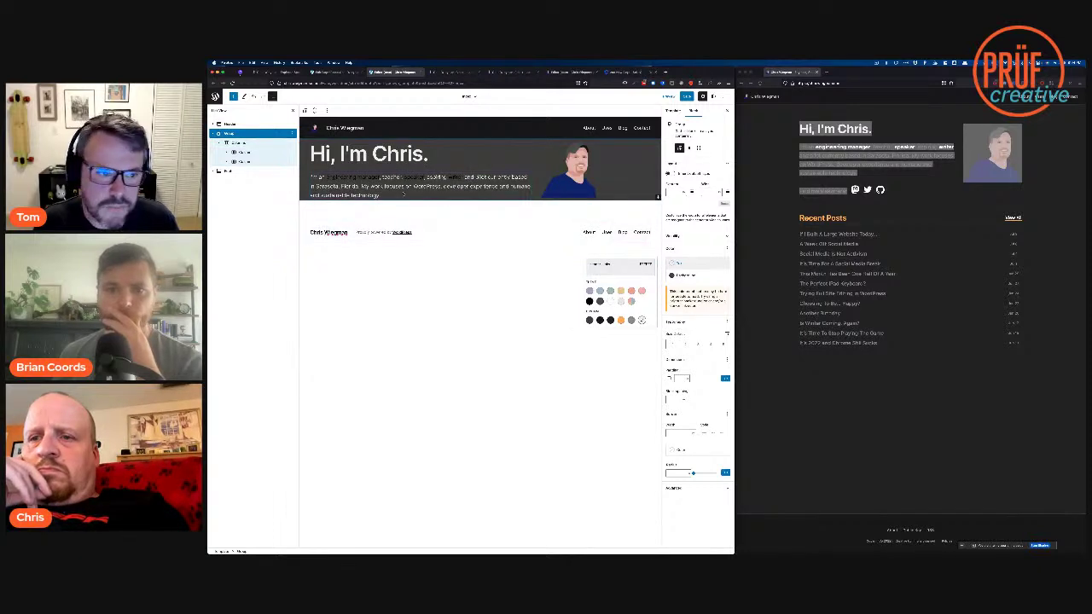
Step: Insert a Row block directly after the Columns block inside the main group
{"action": "left_click", "coordinate": [245, 152]}
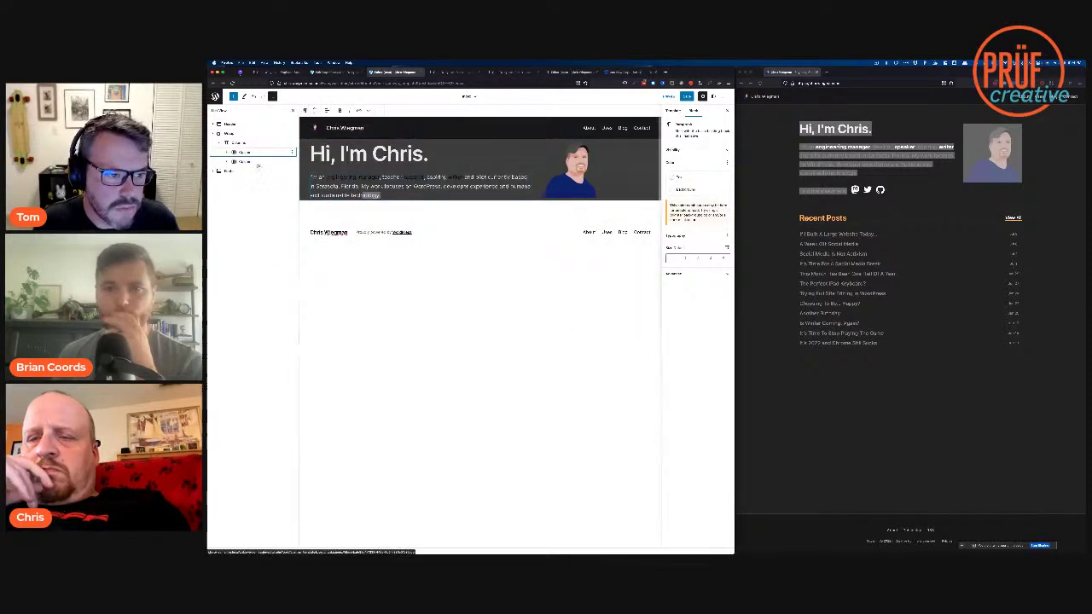
{"action": "left_click", "coordinate": [809, 192]}
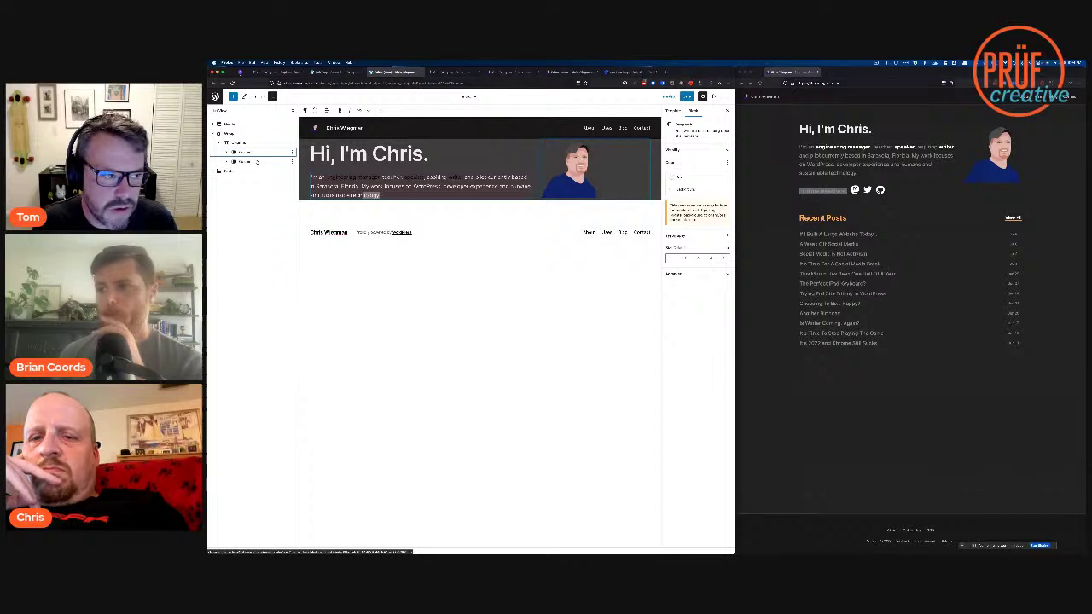
{"action": "left_click", "coordinate": [258, 162]}
{"action": "left_click", "coordinate": [220, 143]}
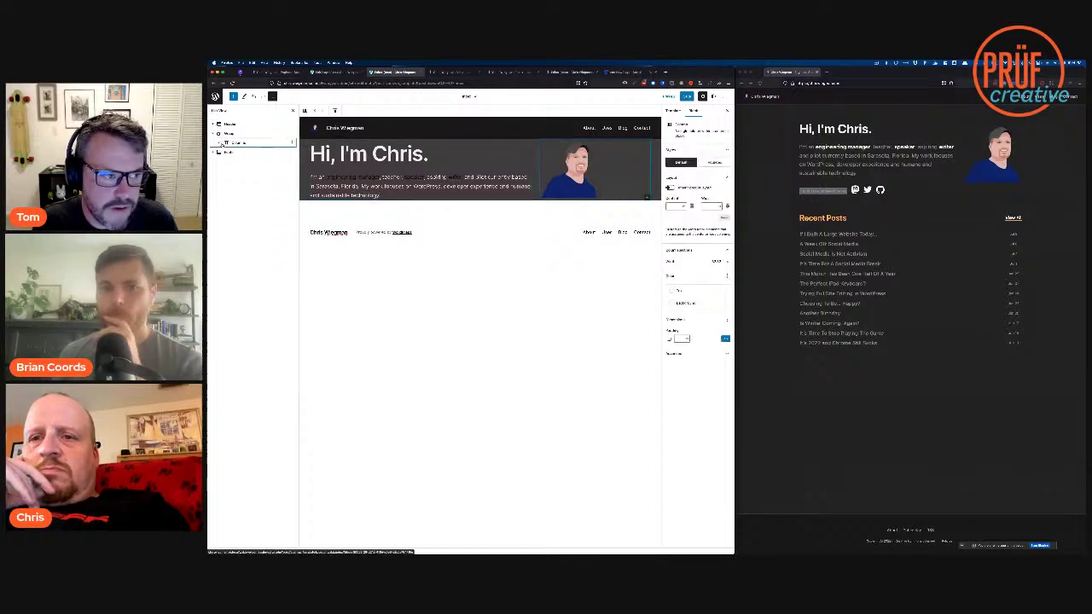
{"action": "left_click", "coordinate": [292, 143]}
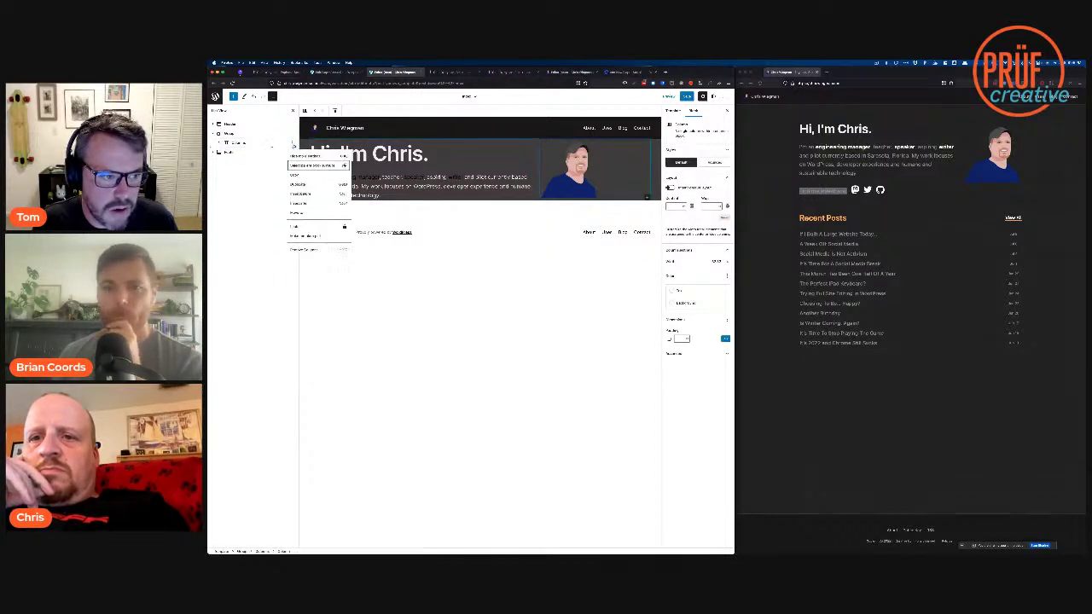
{"action": "left_click", "coordinate": [305, 204]}
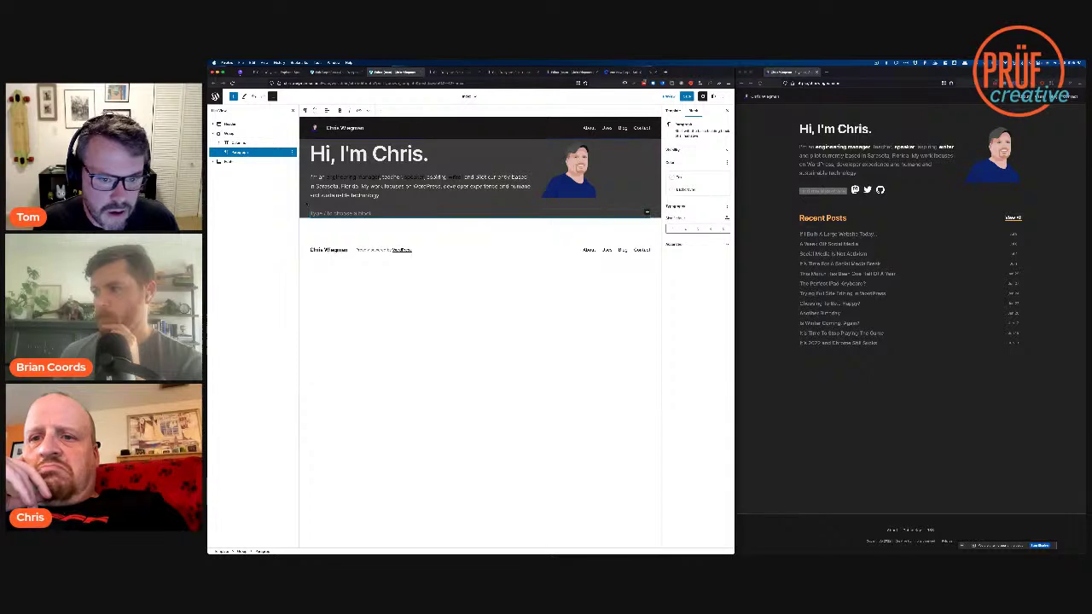
{"action": "type", "text": "/"}
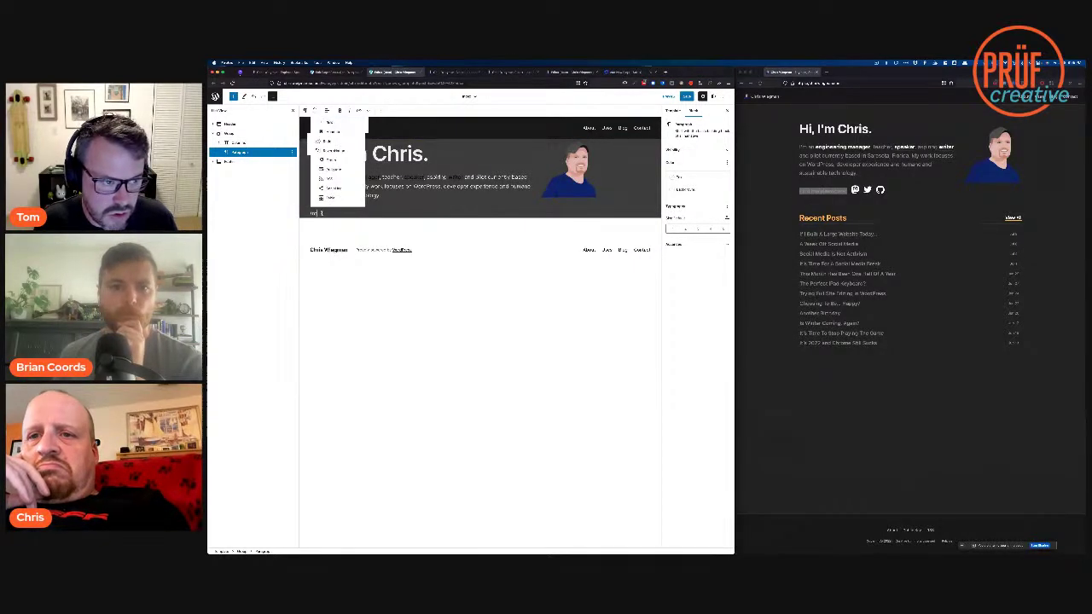
{"action": "key", "text": "Return"}
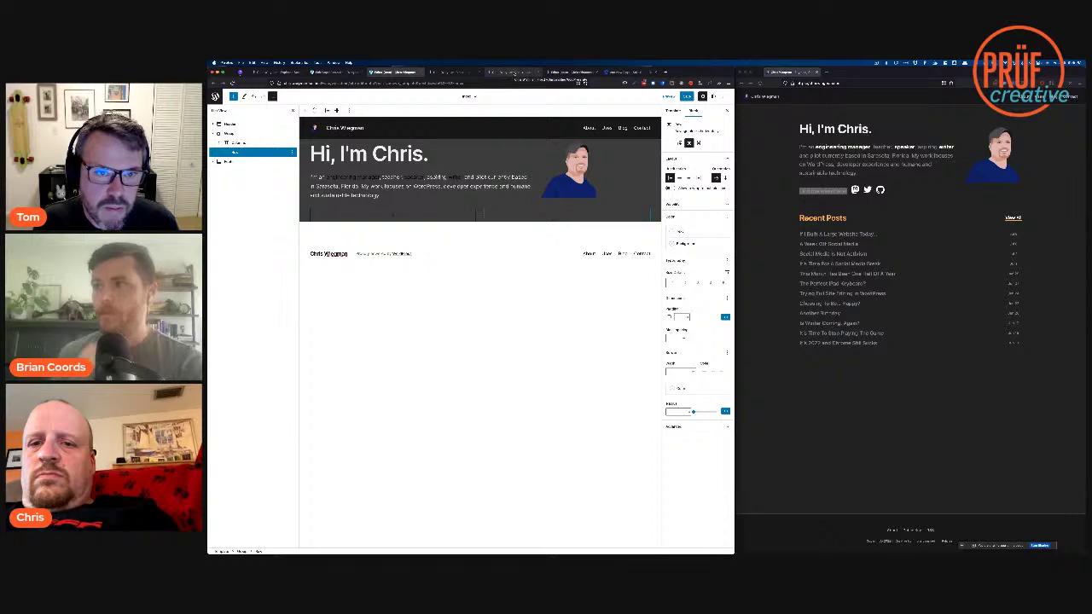
Step: Switch to the finished Wabi site's template and copy the short paragraph in front of the social icons
{"action": "left_click", "coordinate": [506, 73]}
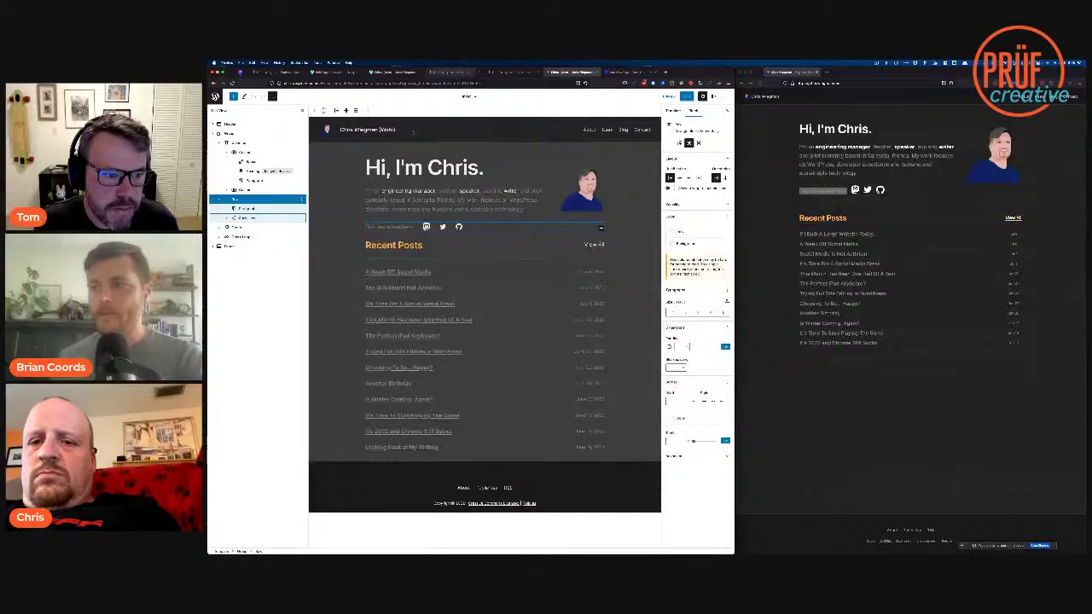
{"action": "left_click_drag", "start_coordinate": [414, 228], "coordinate": [365, 226]}
{"action": "key", "text": "super+c"}
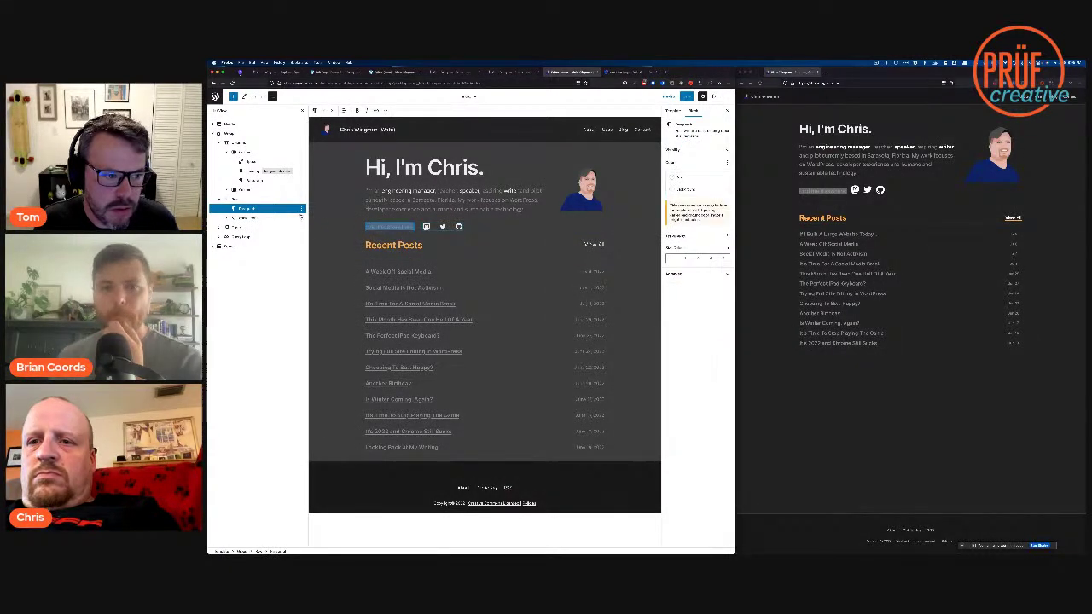
{"action": "left_click", "coordinate": [301, 209]}
{"action": "left_click", "coordinate": [317, 235]}
Step: Return to the new site's template and paste the copied social lead-in text as a paragraph in the new Row
{"action": "left_click", "coordinate": [384, 73]}
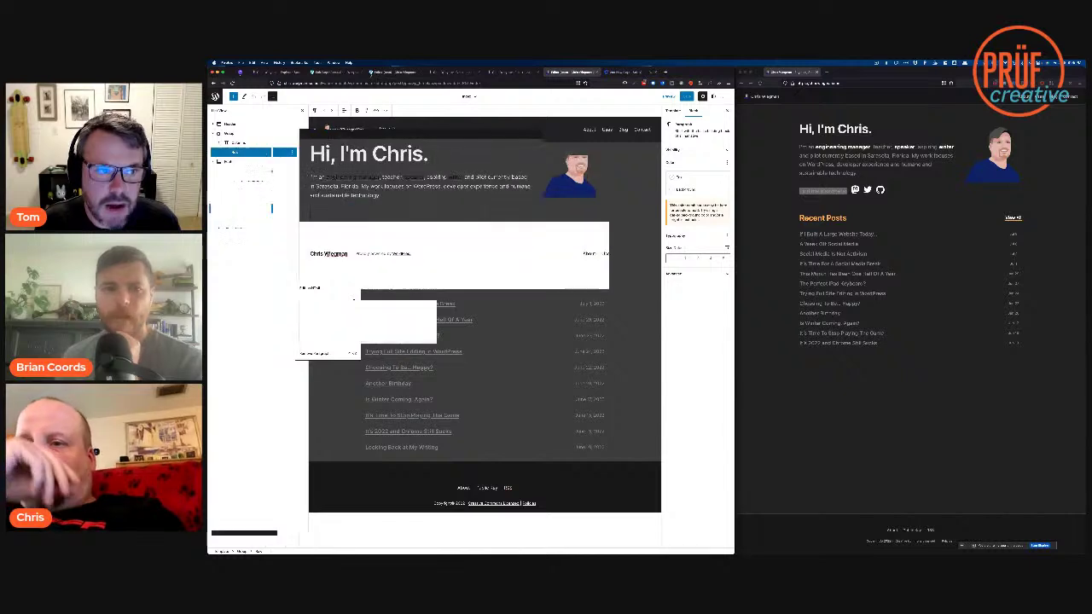
{"action": "left_click", "coordinate": [361, 225]}
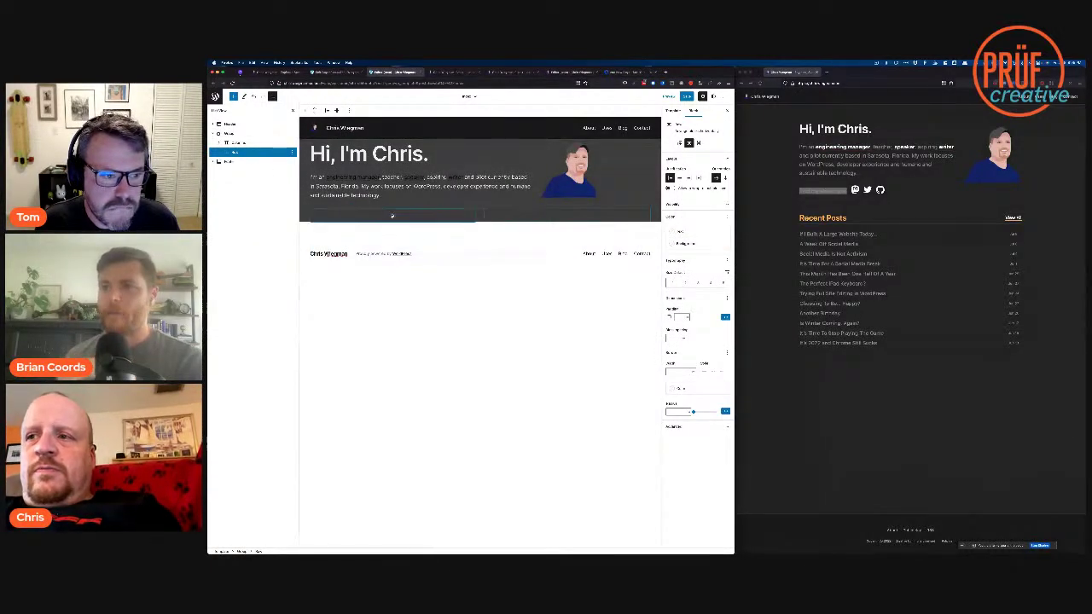
{"action": "left_click", "coordinate": [391, 216]}
{"action": "left_click", "coordinate": [366, 257]}
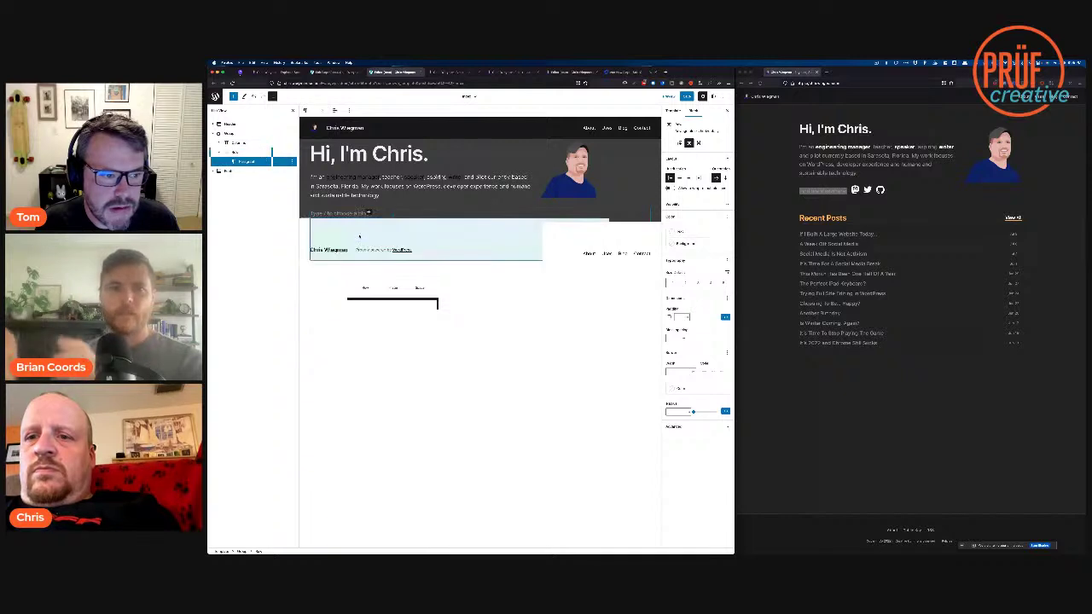
{"action": "key", "text": "super+v"}
Step: Set the site-wide background in the global styles to a near-black custom palette color and save the changes
{"action": "left_click", "coordinate": [377, 296]}
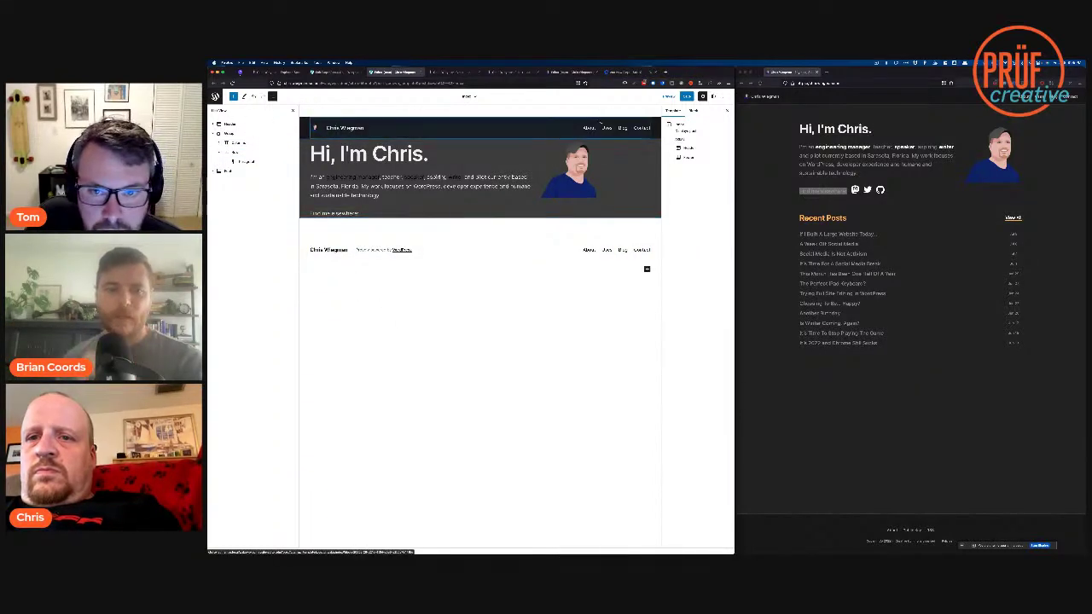
{"action": "left_click", "coordinate": [713, 96]}
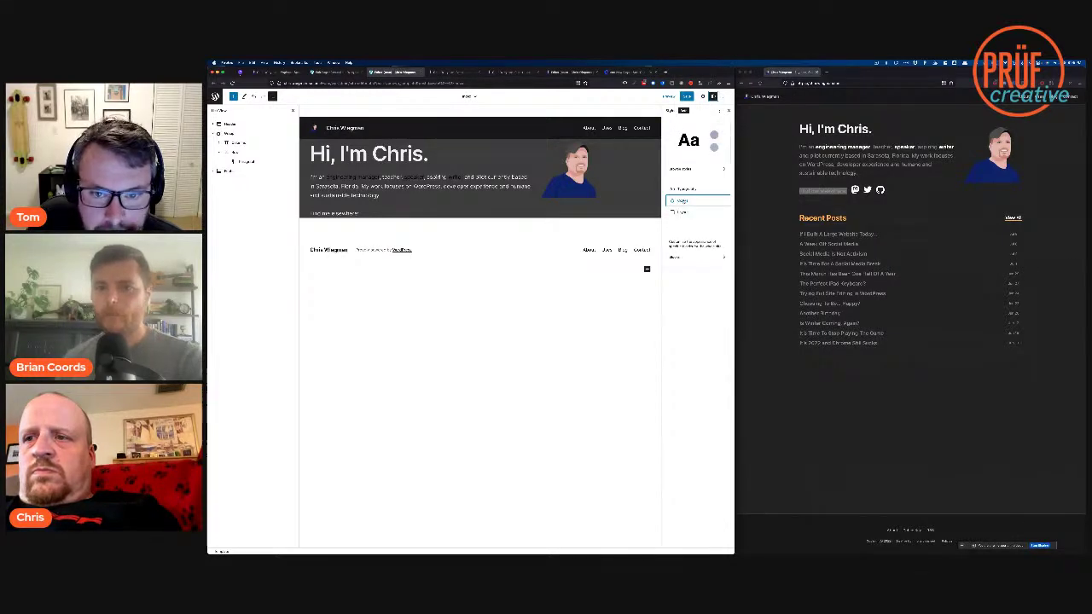
{"action": "left_click", "coordinate": [696, 199]}
{"action": "left_click", "coordinate": [675, 189]}
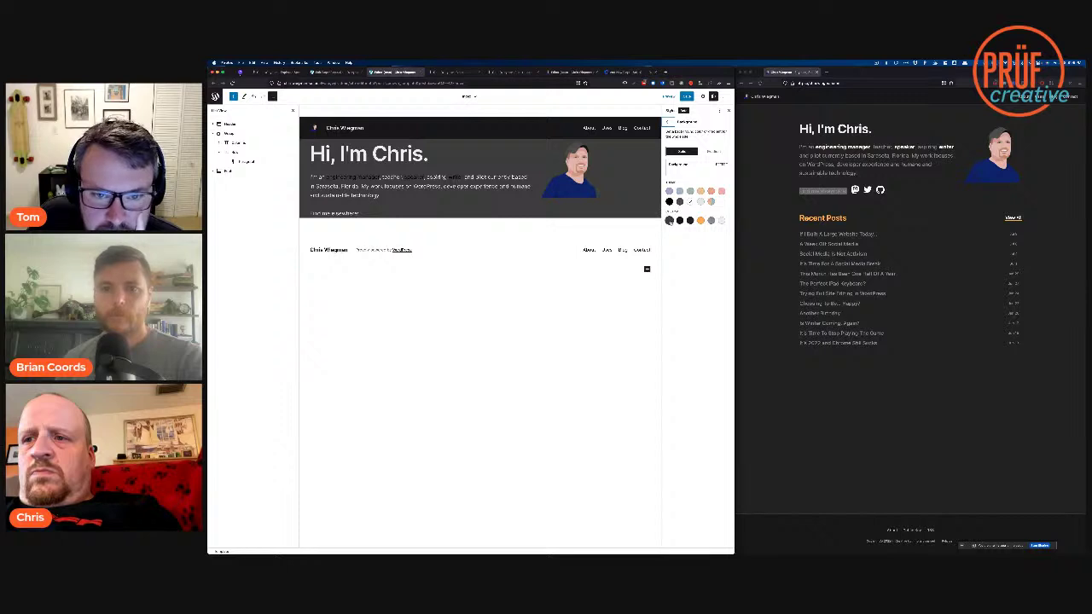
{"action": "left_click", "coordinate": [669, 220]}
{"action": "left_click", "coordinate": [690, 220]}
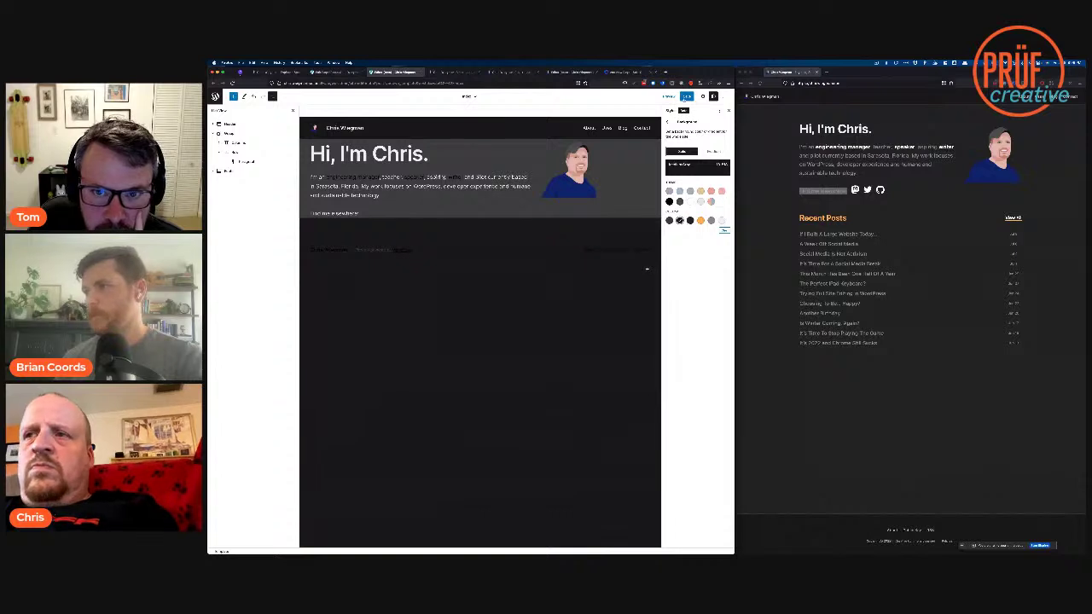
{"action": "left_click", "coordinate": [686, 97]}
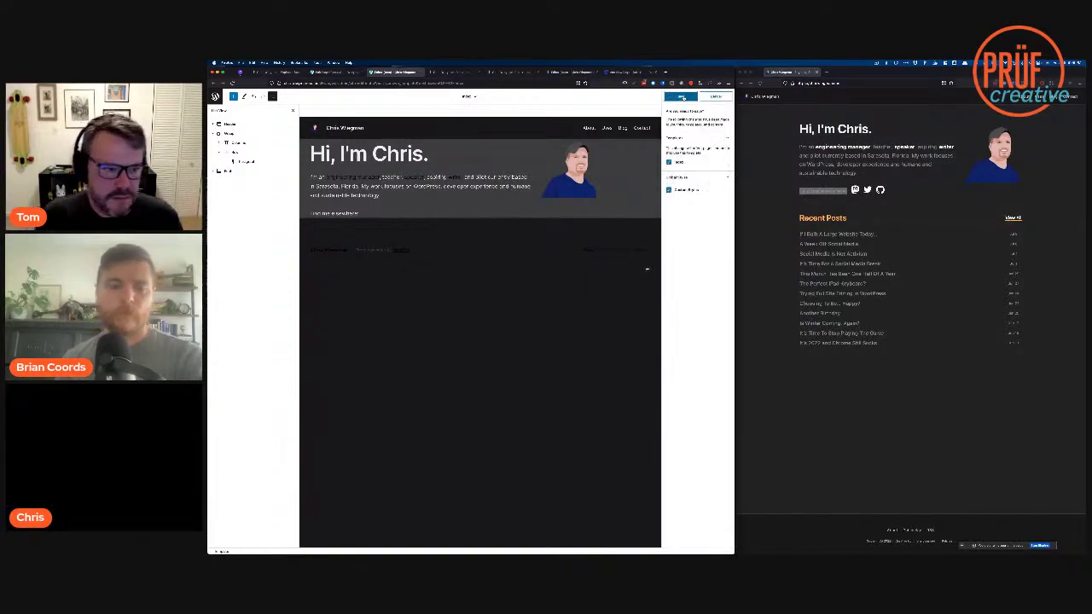
{"action": "left_click", "coordinate": [683, 97]}
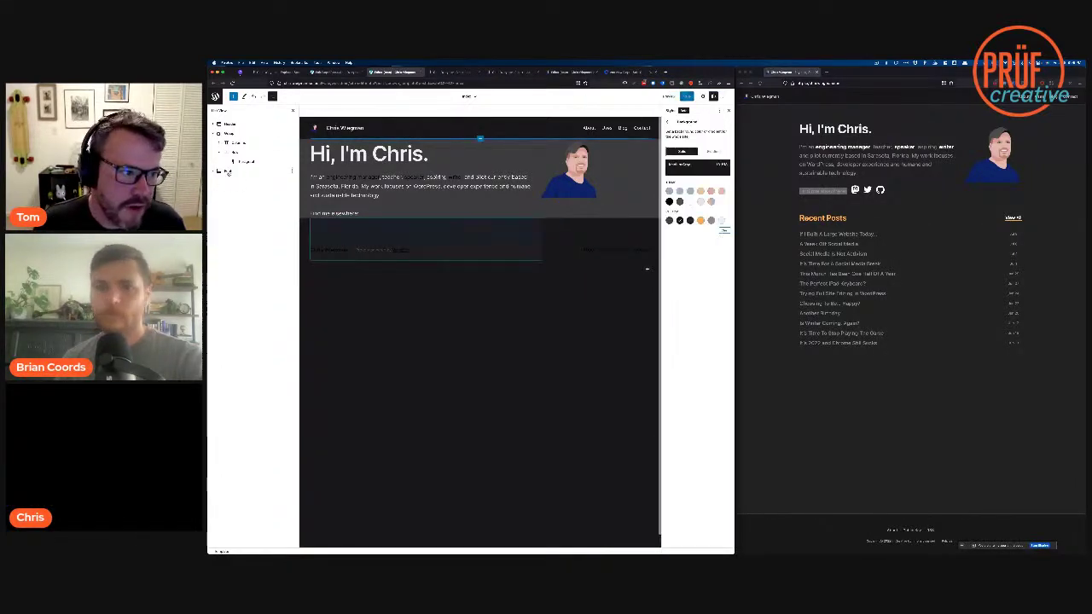
Step: Insert a Social Icons block after the lead-in paragraph inside the Row
{"action": "left_click", "coordinate": [248, 162]}
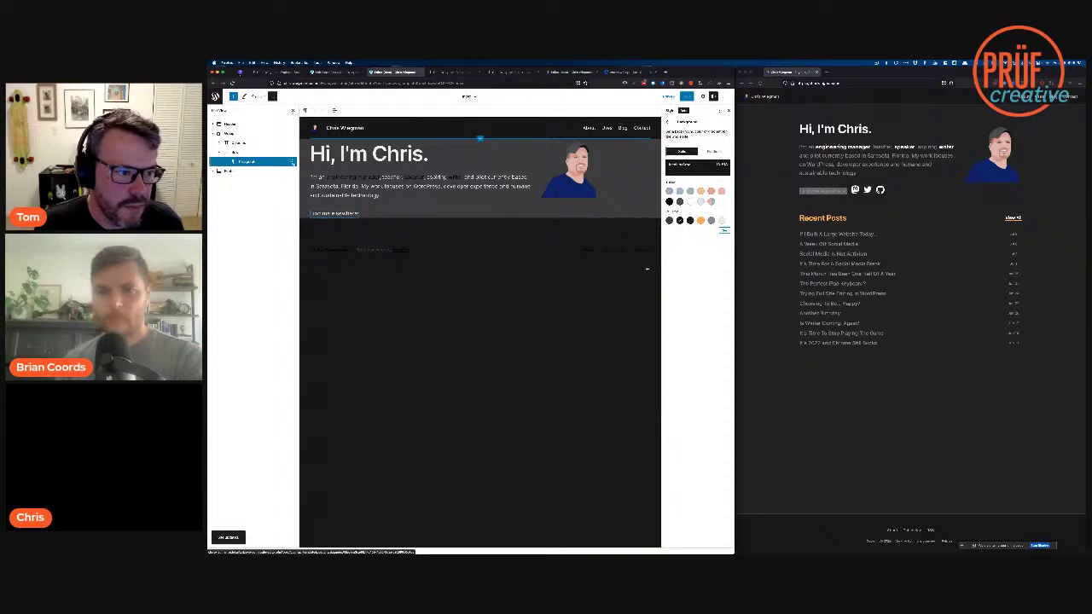
{"action": "left_click", "coordinate": [247, 152]}
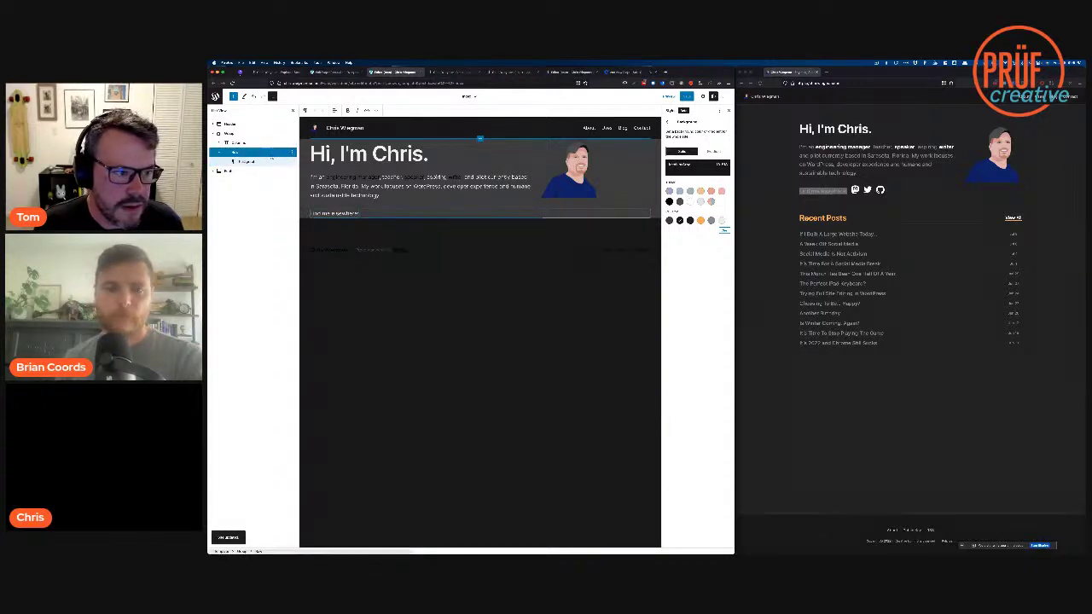
{"action": "left_click", "coordinate": [292, 155]}
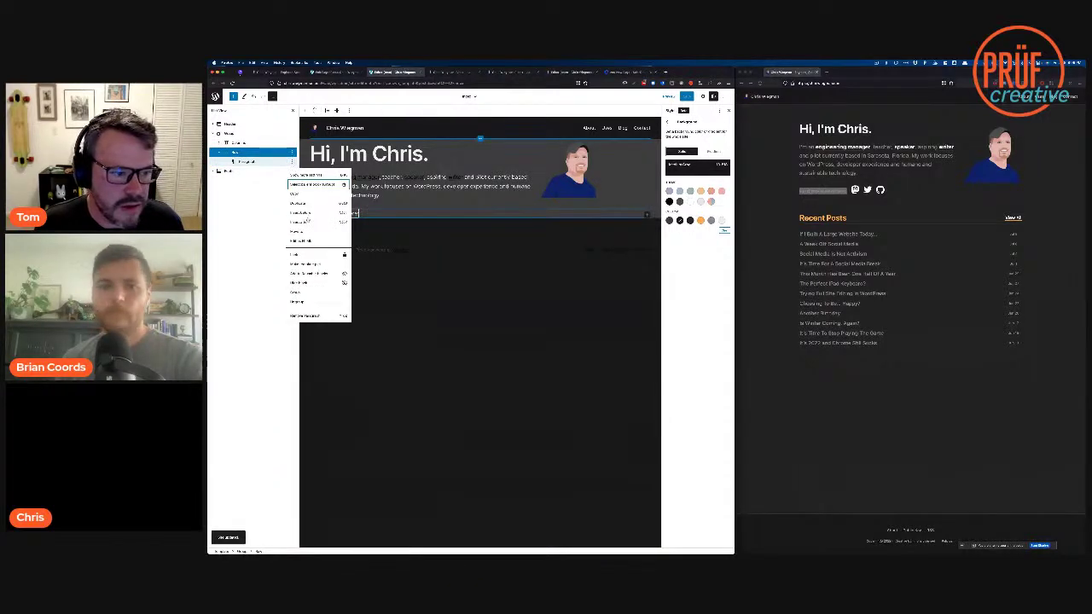
{"action": "left_click", "coordinate": [307, 221]}
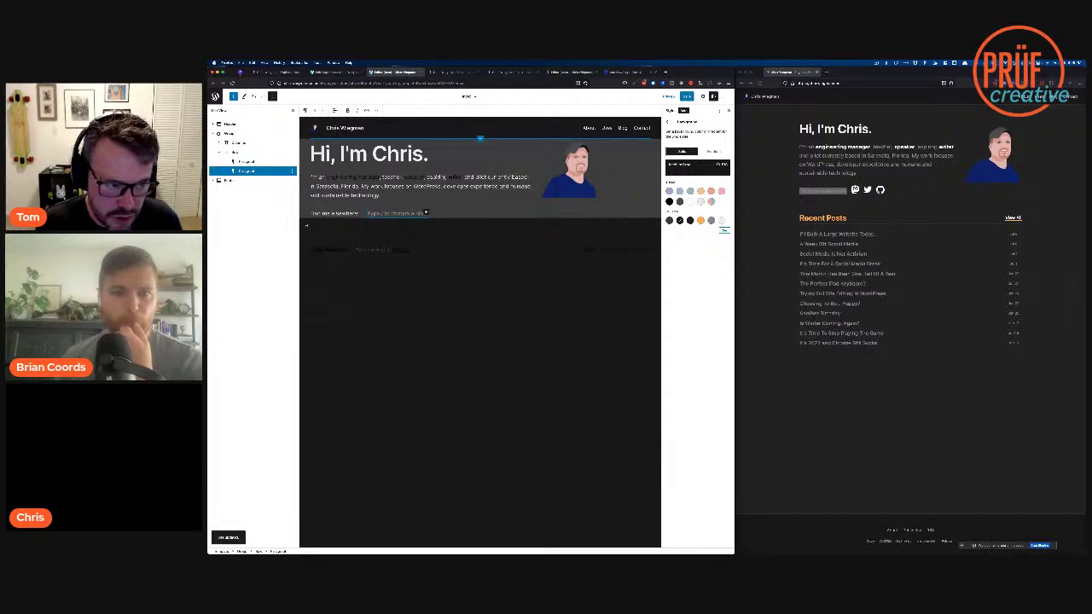
{"action": "type", "text": "/s"}
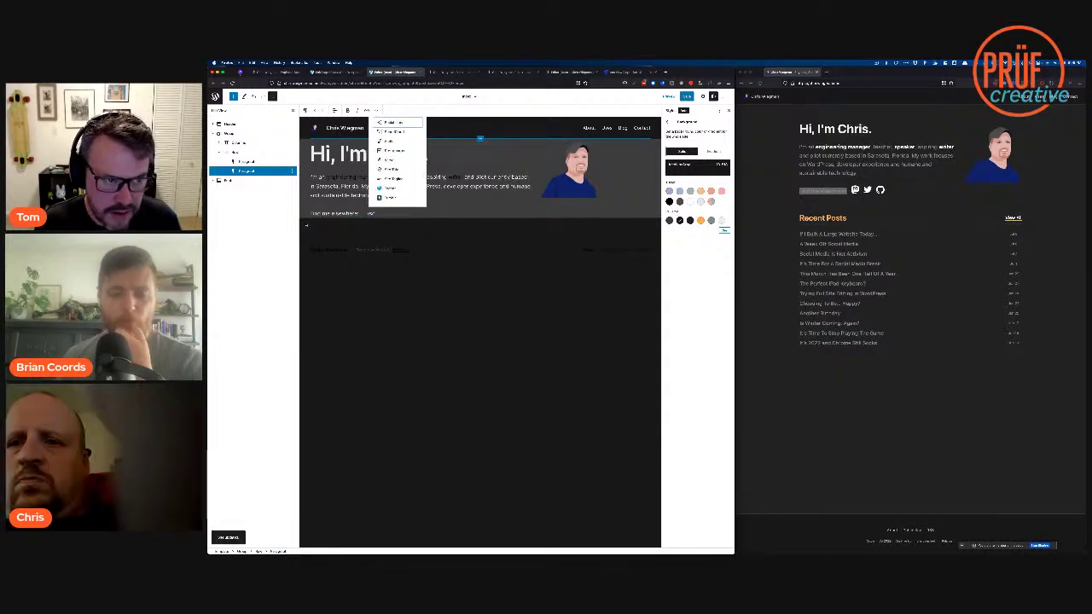
{"action": "key", "text": "Return"}
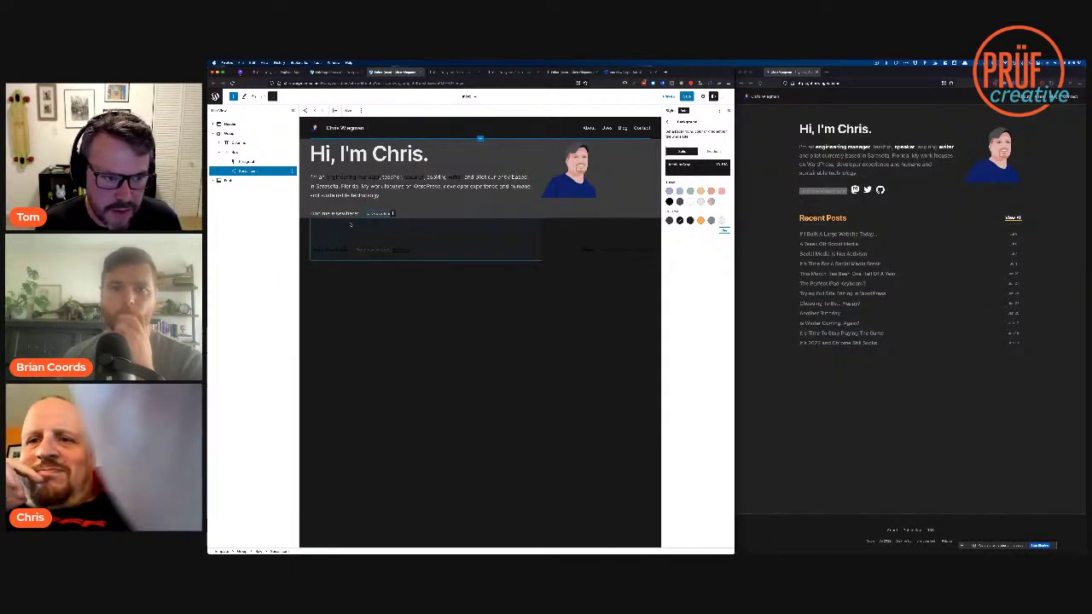
Step: Add a Mastodon icon to the Social Icons block and open its link address for editing
{"action": "left_click", "coordinate": [393, 213]}
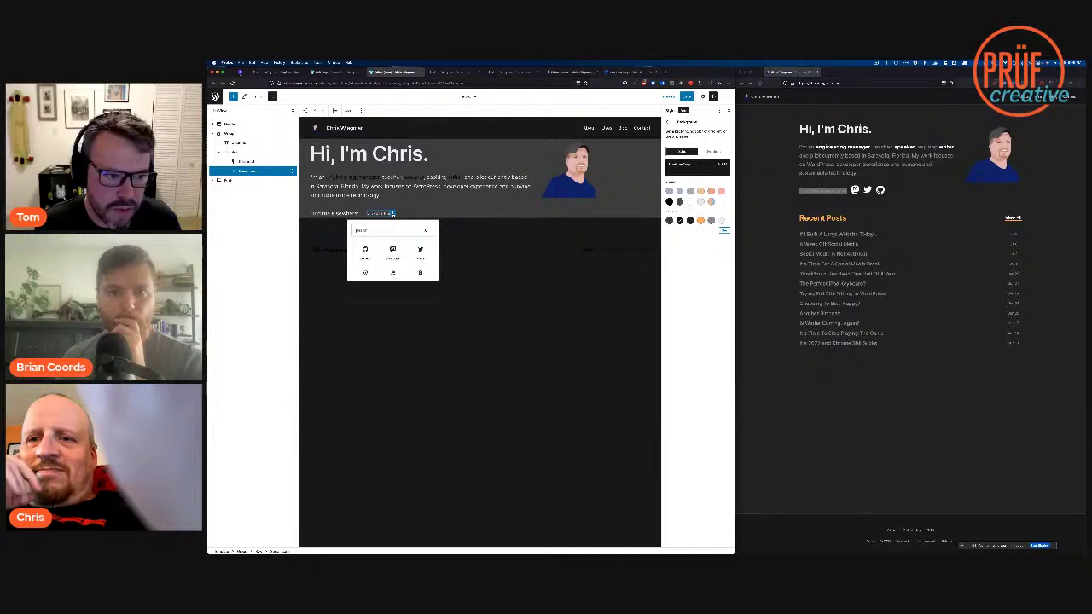
{"action": "left_click", "coordinate": [393, 249]}
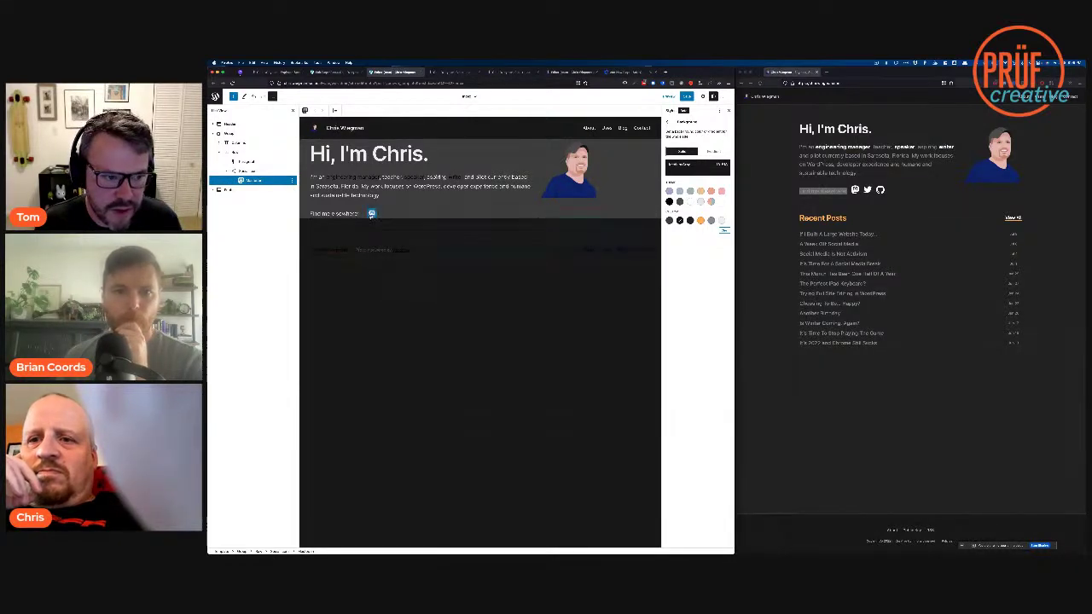
{"action": "left_click", "coordinate": [372, 213]}
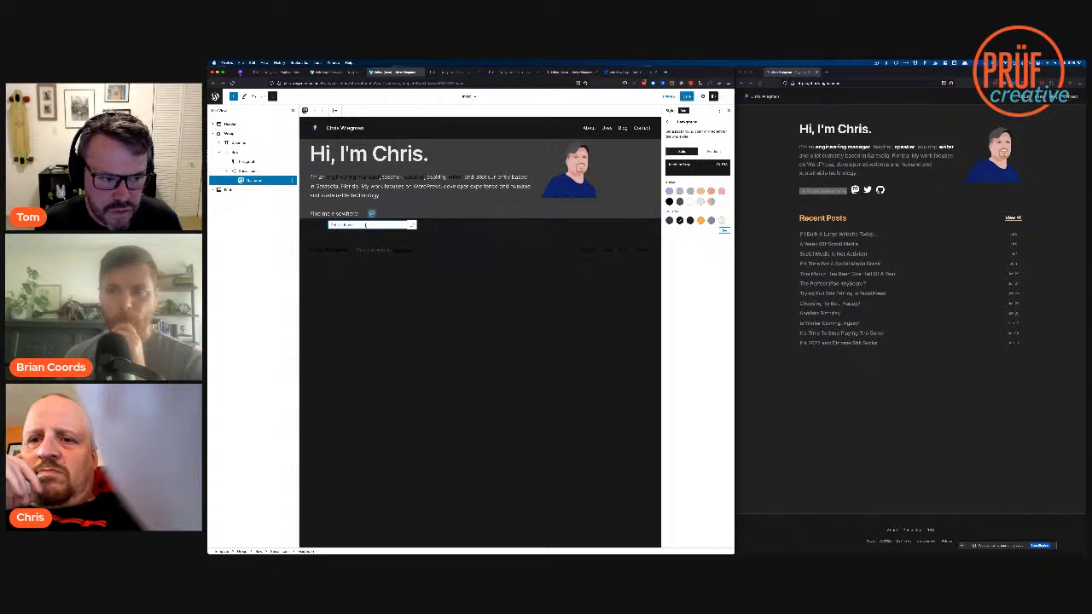
Step: Look through the clipboard history for a link address to use for the Mastodon icon
{"action": "key", "text": "super+shift+v"}
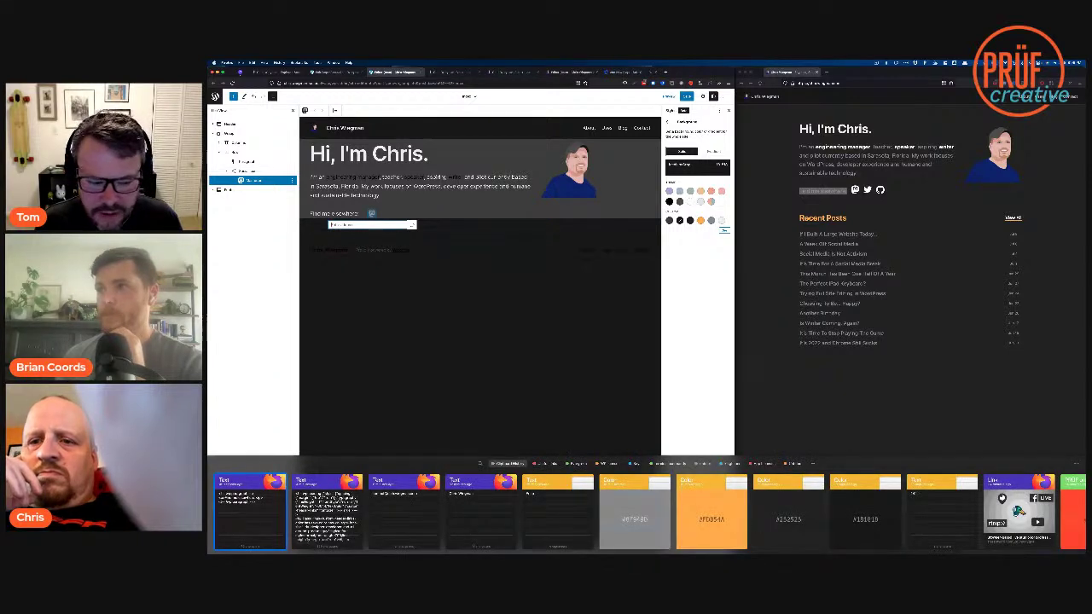
{"action": "scroll", "coordinate": [646, 512], "scroll_direction": "right", "scroll_amount": 5}
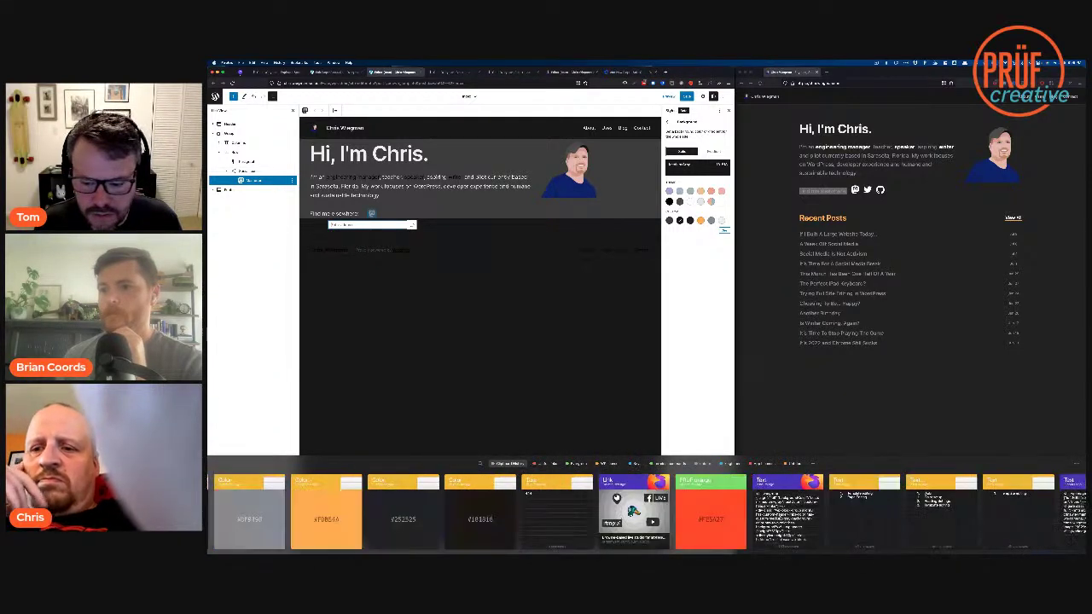
{"action": "scroll", "coordinate": [618, 505], "scroll_direction": "right", "scroll_amount": 3}
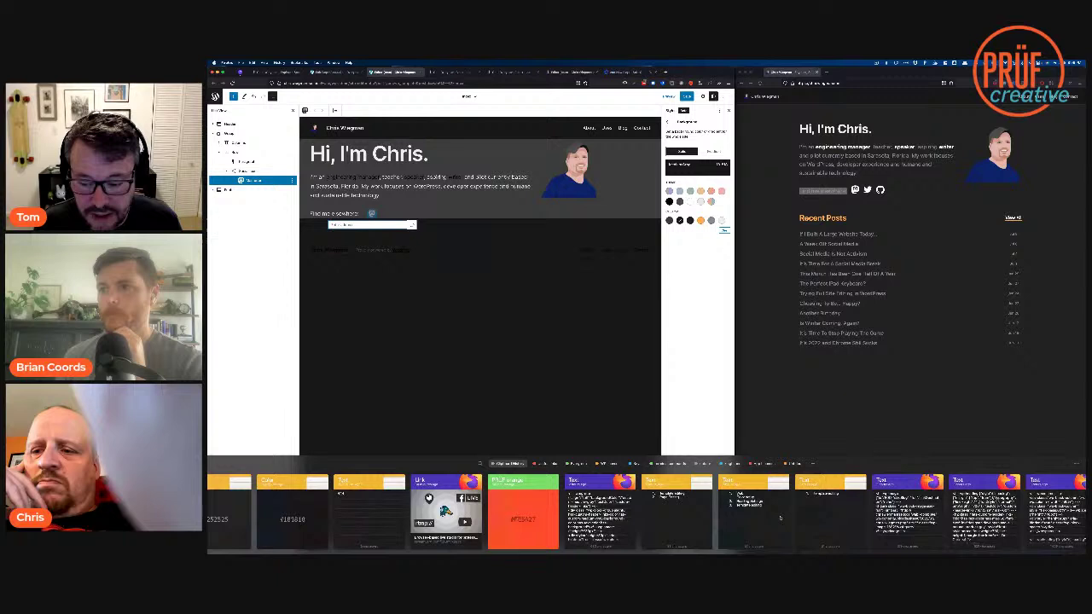
{"action": "scroll", "coordinate": [780, 518], "scroll_direction": "right", "scroll_amount": 1}
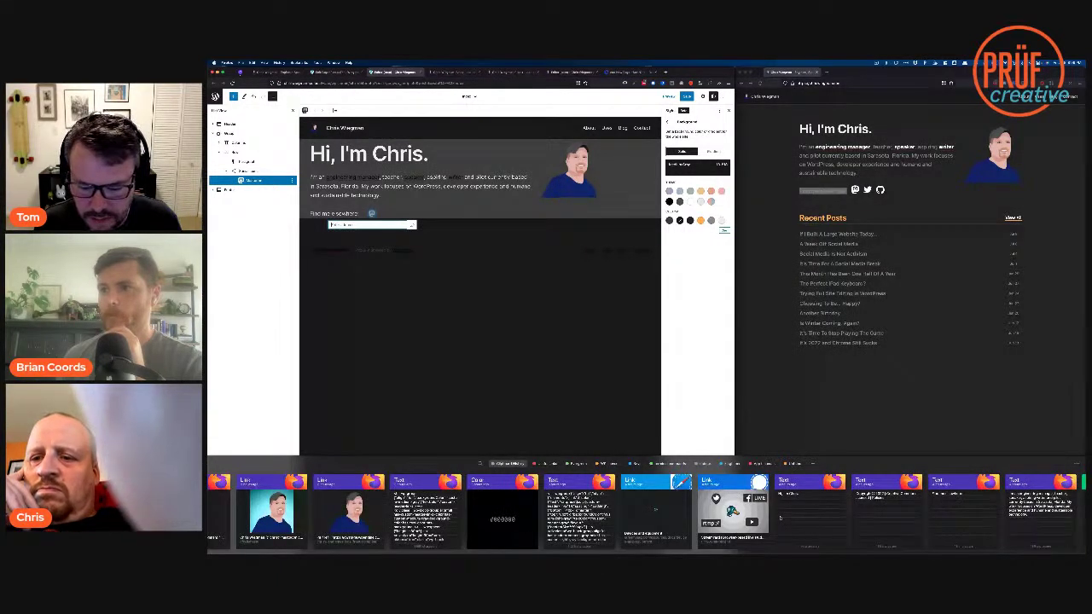
{"action": "scroll", "coordinate": [781, 518], "scroll_direction": "right", "scroll_amount": 8}
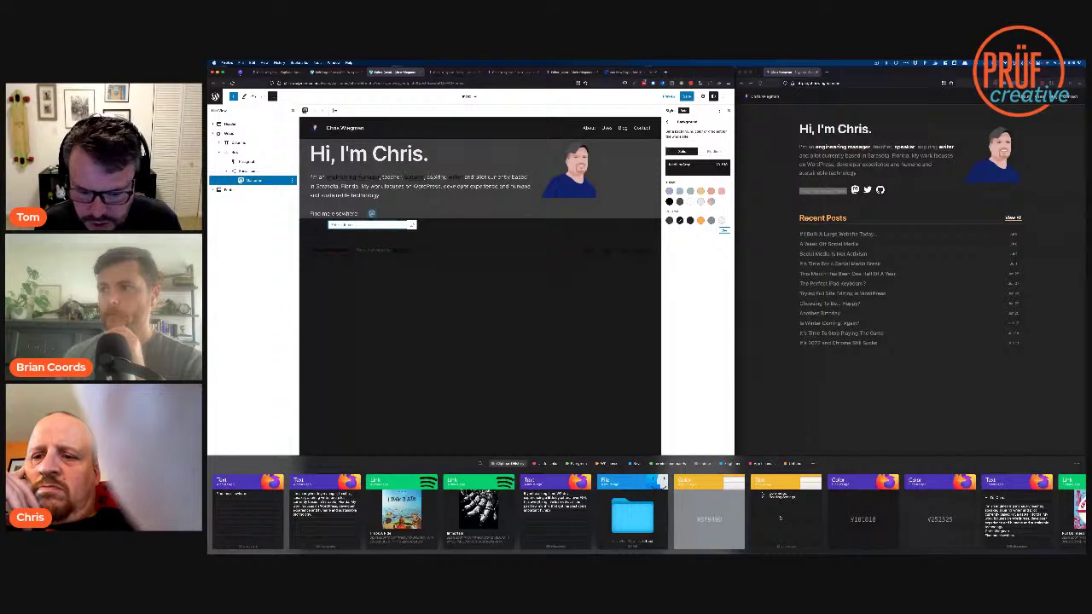
{"action": "scroll", "coordinate": [780, 518], "scroll_direction": "right", "scroll_amount": 4}
Step: Paste the clipboard content as the Mastodon icon's link address and apply it
{"action": "left_click", "coordinate": [358, 225]}
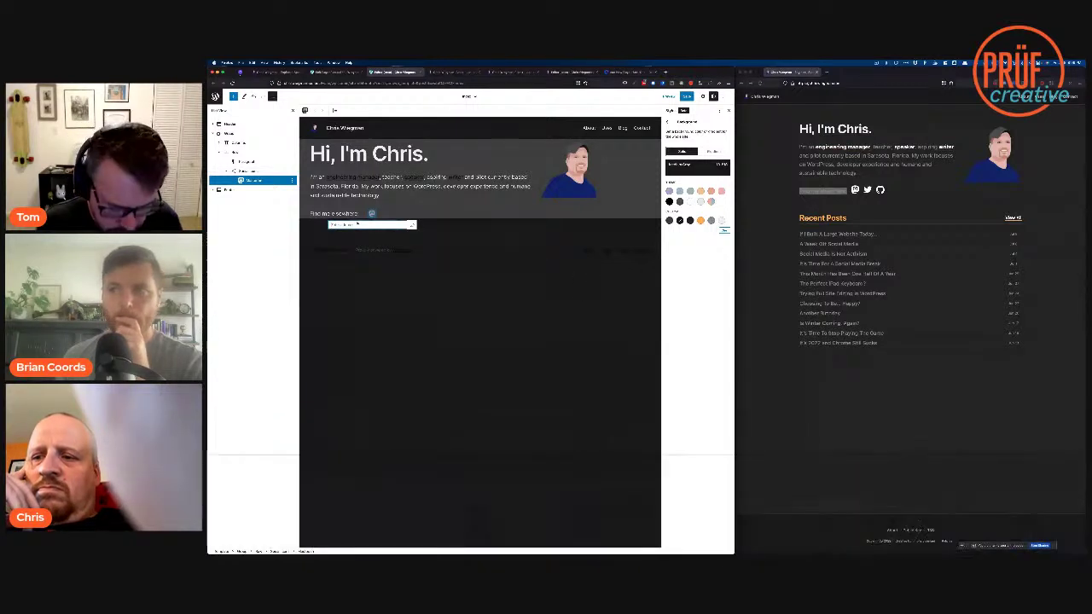
{"action": "key", "text": "super+v"}
{"action": "key", "text": "Return"}
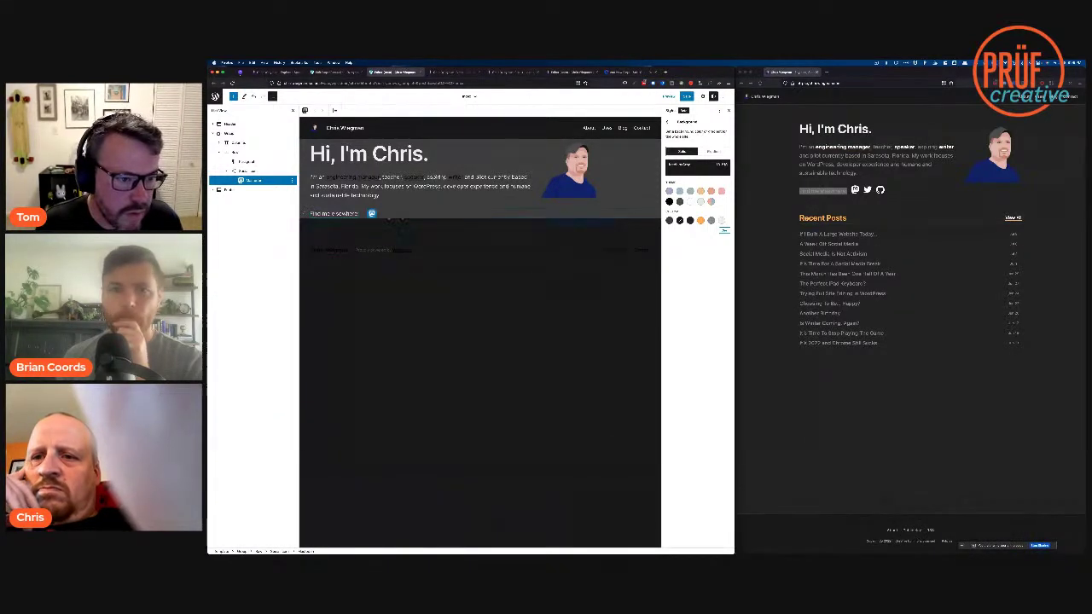
Step: Add a GitHub icon after the Mastodon icon in the Social Icons block and set its link to #
{"action": "left_click", "coordinate": [383, 214]}
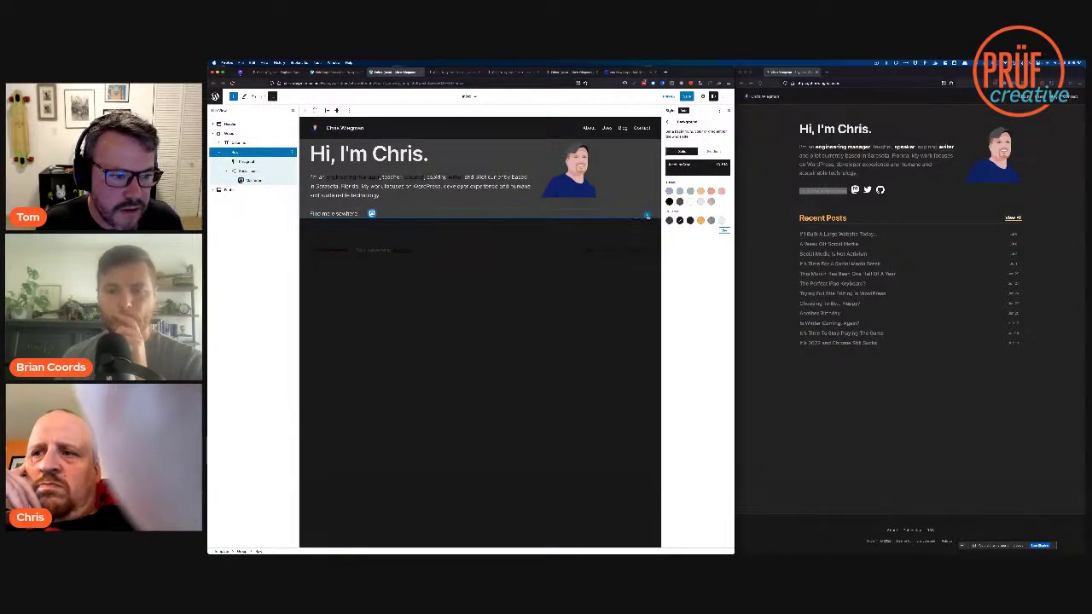
{"action": "left_click", "coordinate": [647, 216]}
{"action": "left_click", "coordinate": [372, 214]}
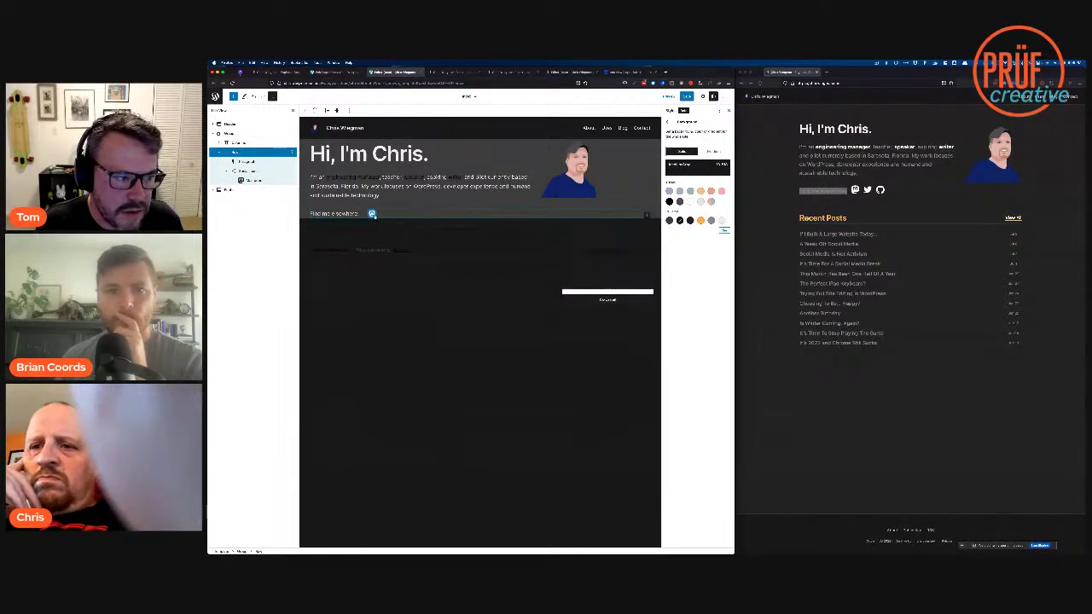
{"action": "left_click", "coordinate": [372, 214]}
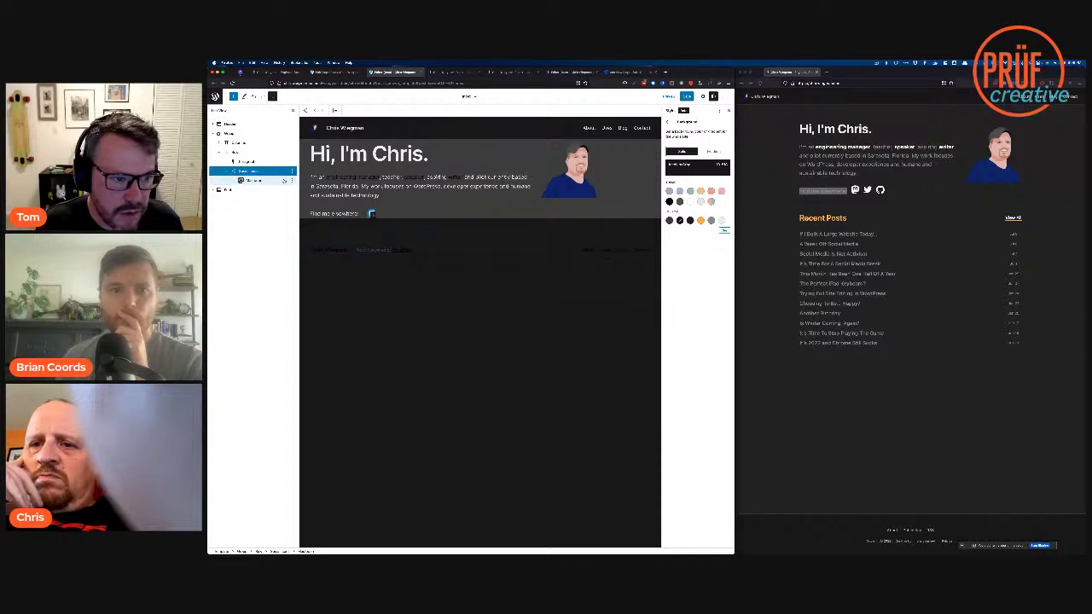
{"action": "left_click", "coordinate": [372, 214]}
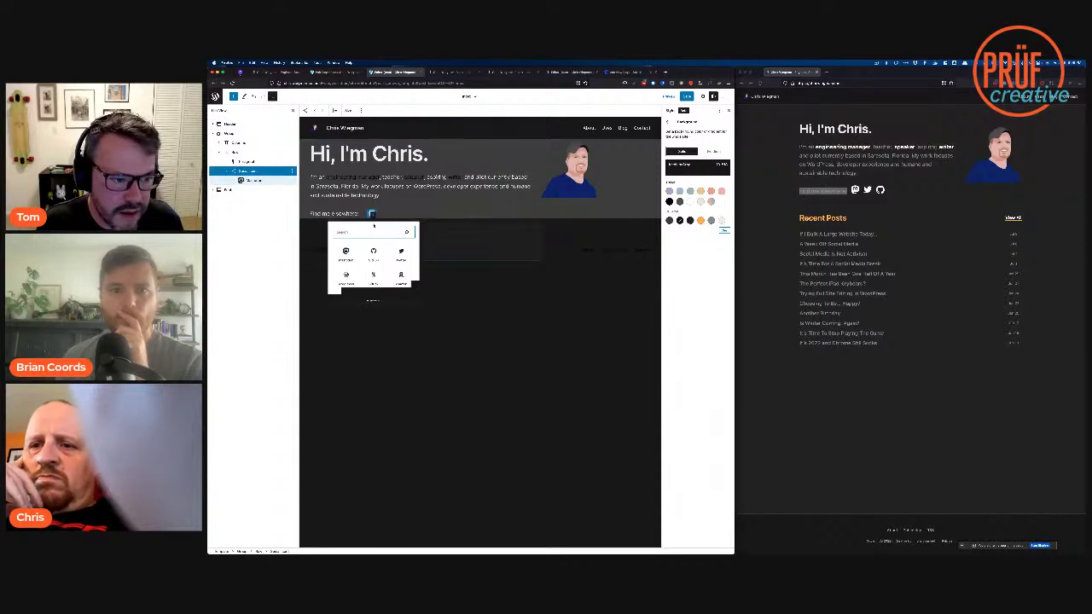
{"action": "left_click", "coordinate": [373, 251]}
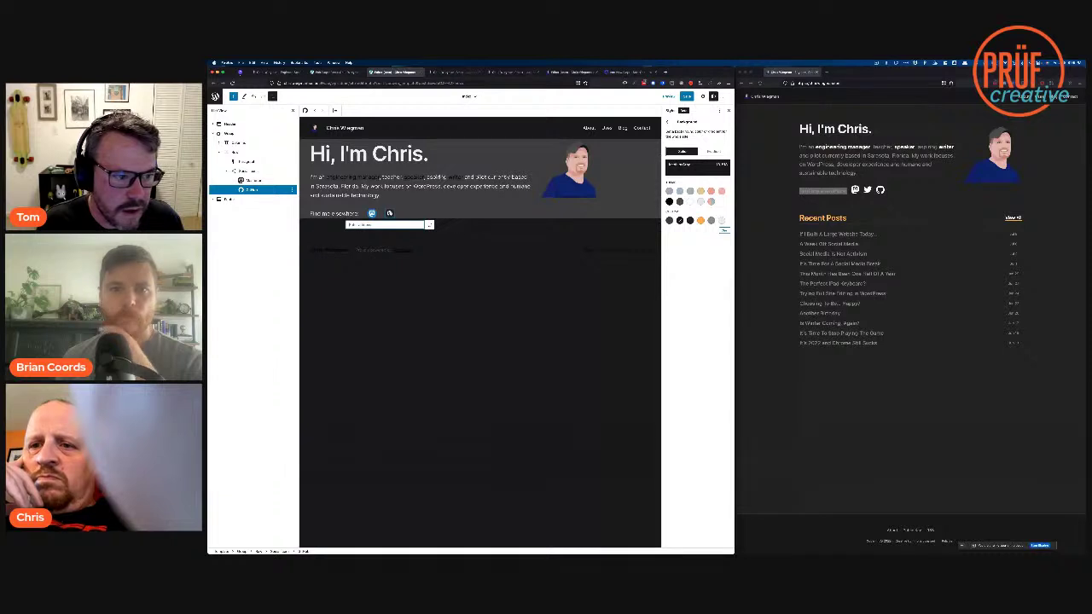
{"action": "type", "text": "#"}
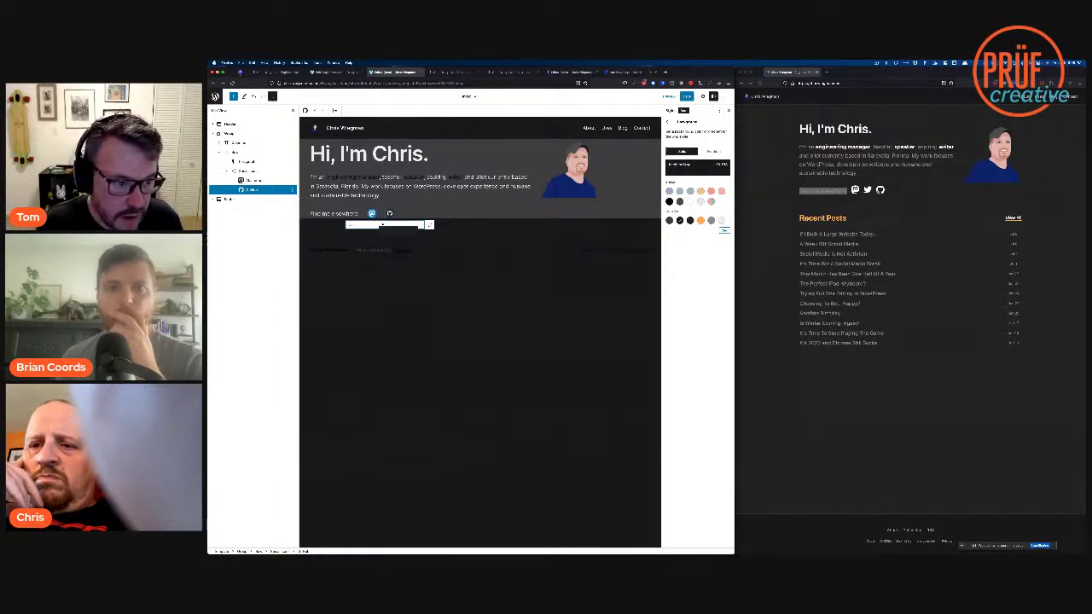
{"action": "key", "text": "Return"}
Step: Add a Twitter icon after the GitHub icon and select the whole Social Icons block
{"action": "left_click", "coordinate": [392, 215]}
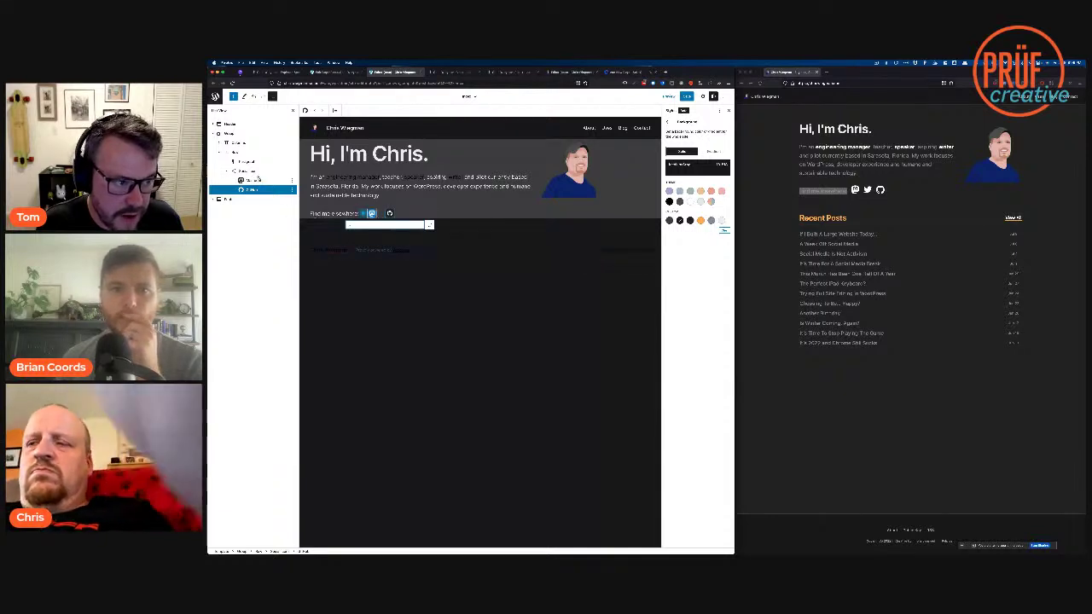
{"action": "left_click", "coordinate": [267, 191]}
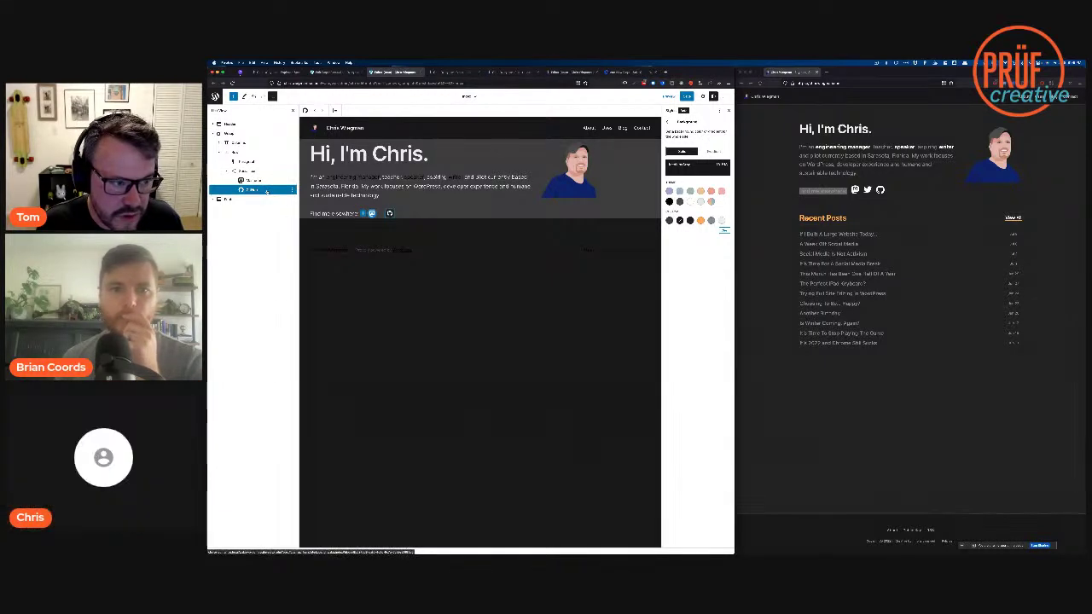
{"action": "left_click", "coordinate": [371, 213]}
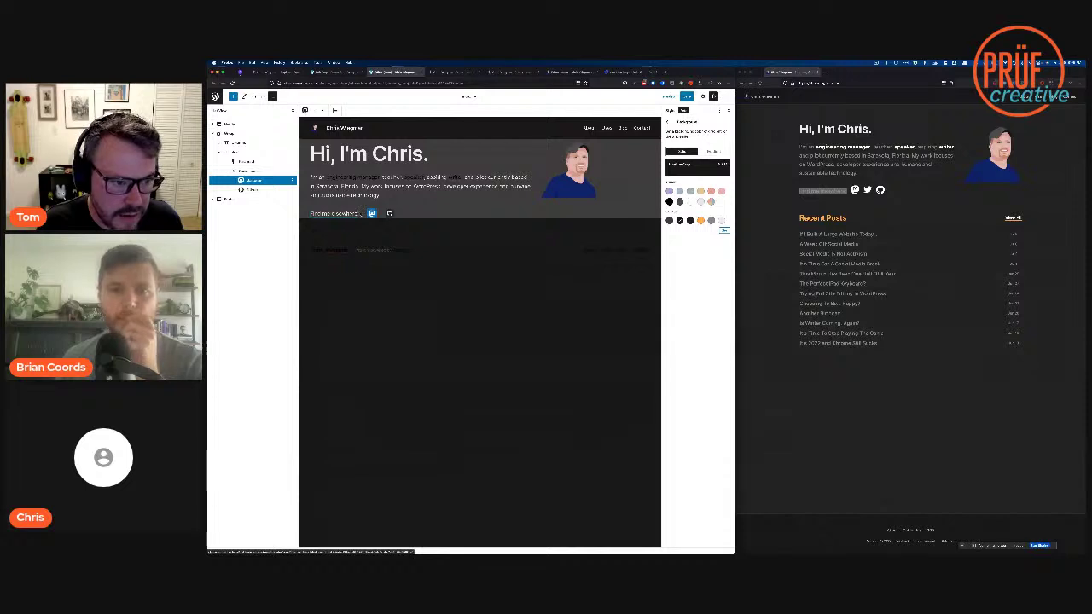
{"action": "left_click", "coordinate": [264, 191]}
{"action": "left_click", "coordinate": [390, 214]}
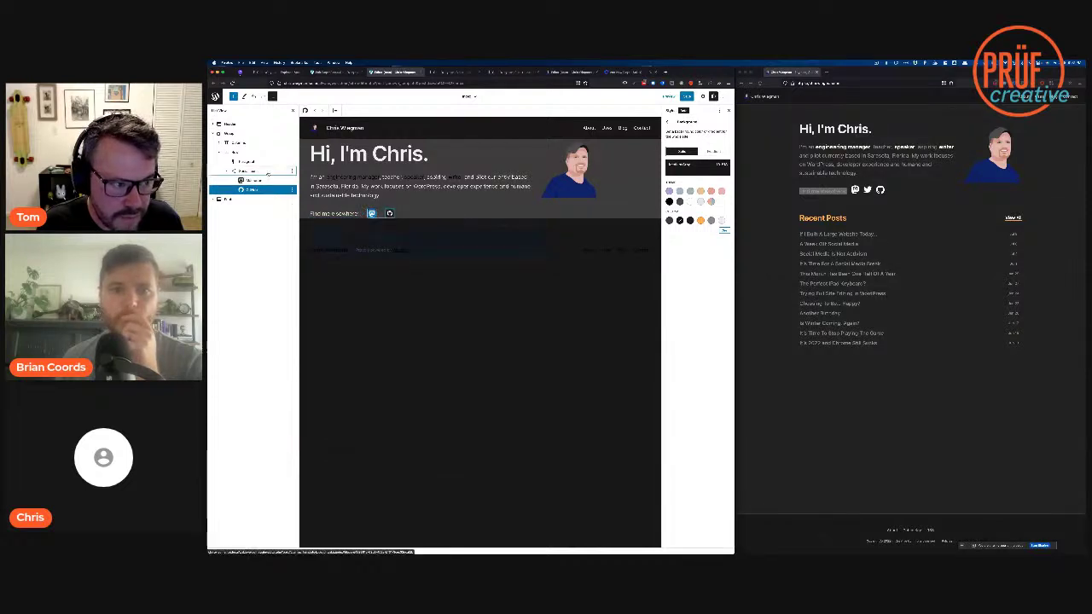
{"action": "left_click", "coordinate": [390, 215]}
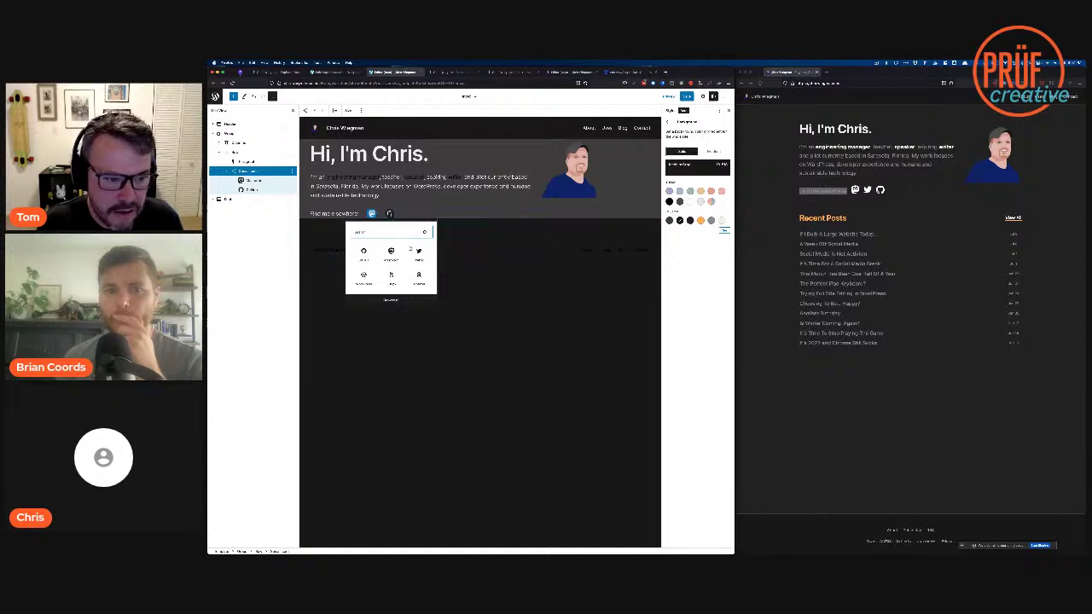
{"action": "left_click", "coordinate": [418, 252]}
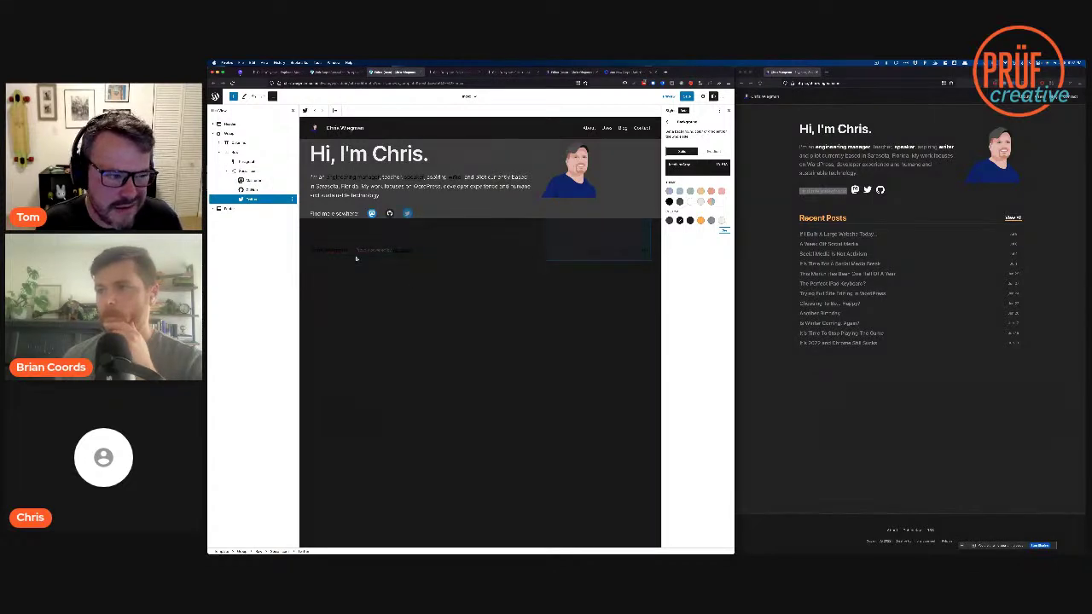
{"action": "left_click", "coordinate": [250, 171]}
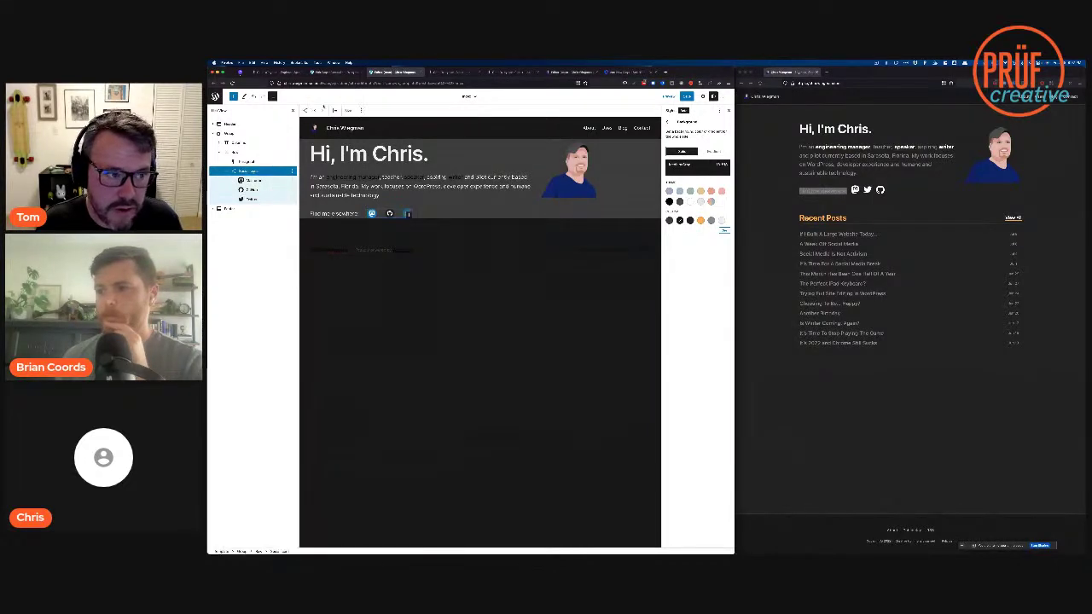
Step: Set the Social Icons block to the Logos Only style and colour its icons white from the theme palette
{"action": "left_click", "coordinate": [333, 111]}
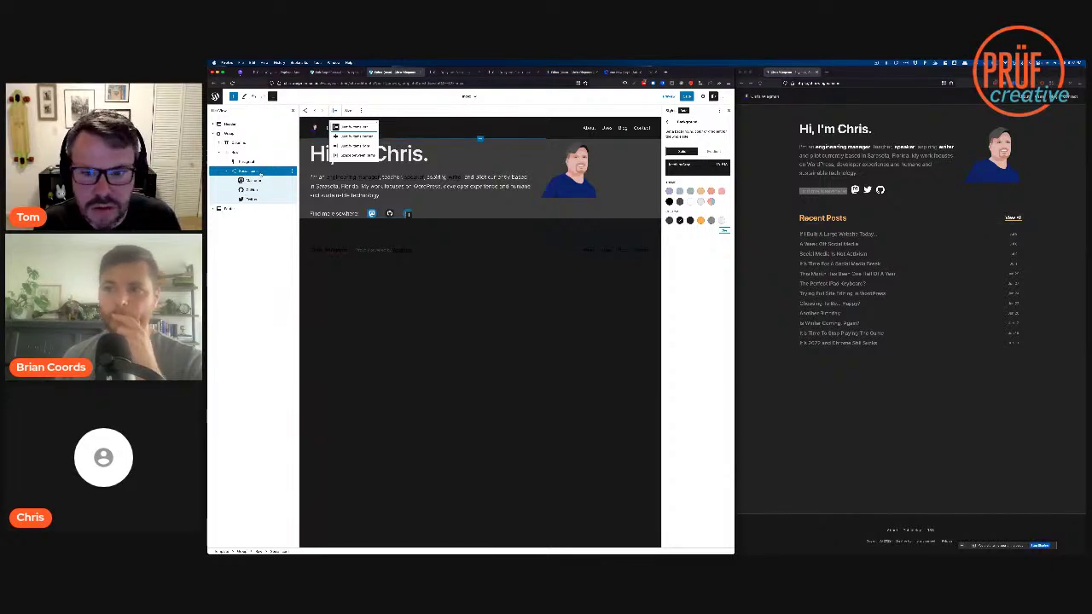
{"action": "key", "text": "Escape"}
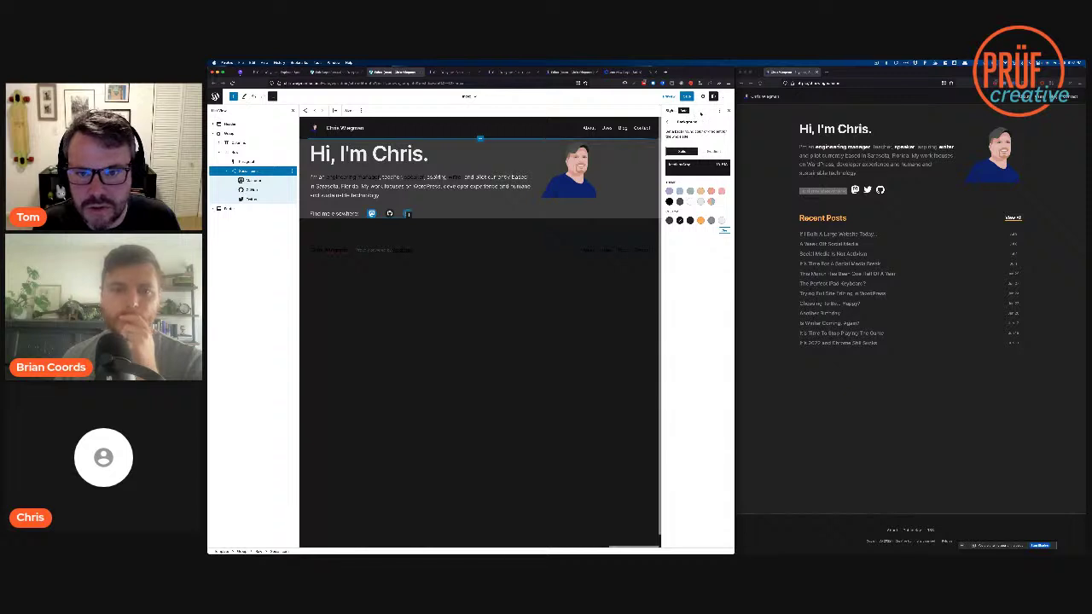
{"action": "left_click", "coordinate": [702, 96]}
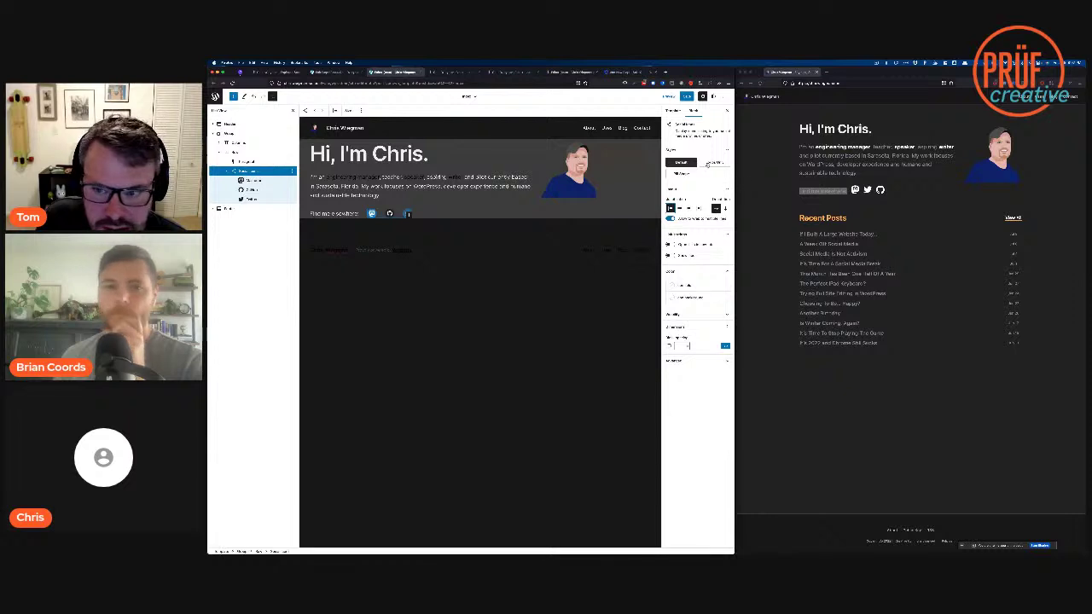
{"action": "mouse_move", "coordinate": [713, 165]}
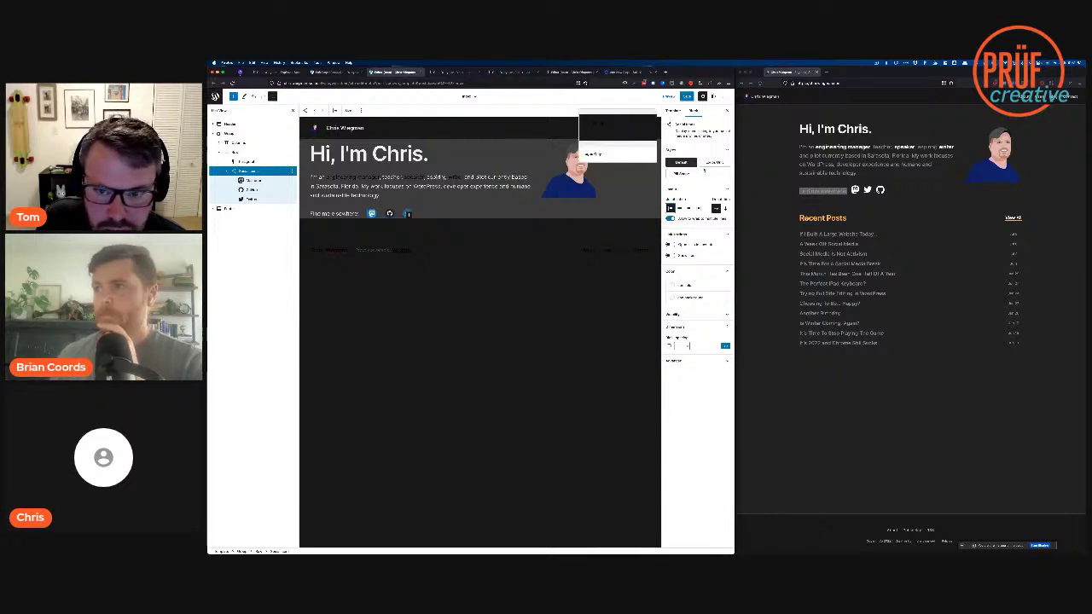
{"action": "left_click", "coordinate": [708, 165]}
{"action": "left_click", "coordinate": [678, 285]}
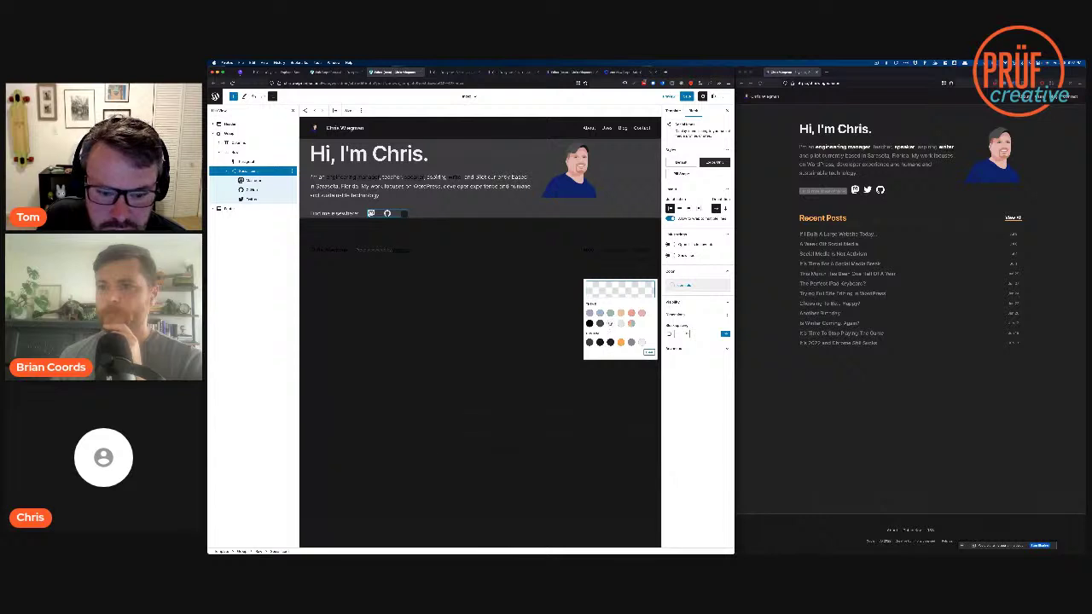
{"action": "left_click", "coordinate": [610, 323]}
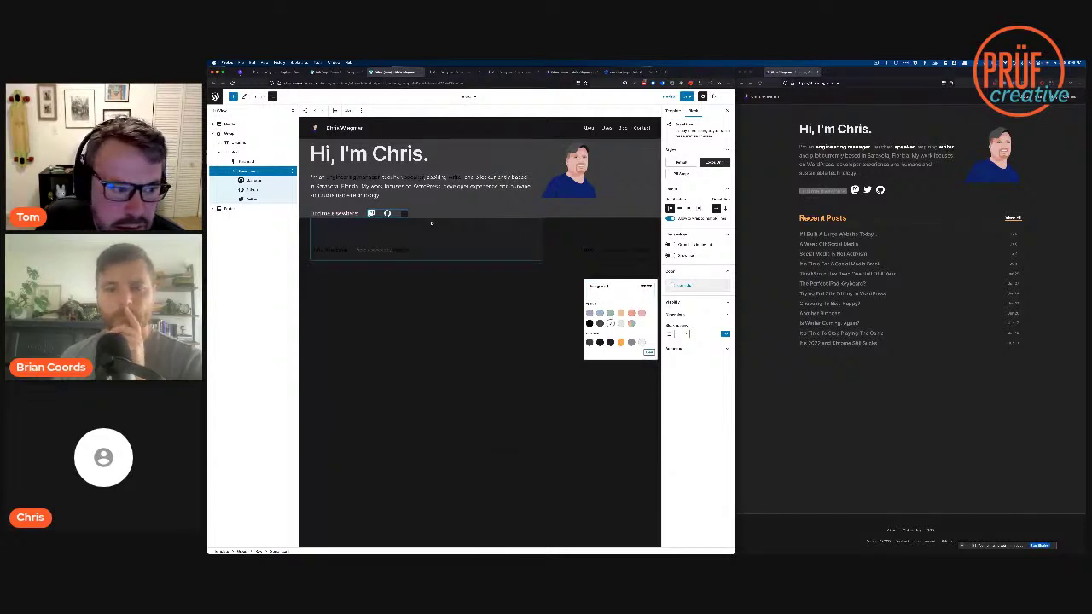
{"action": "left_click", "coordinate": [474, 228]}
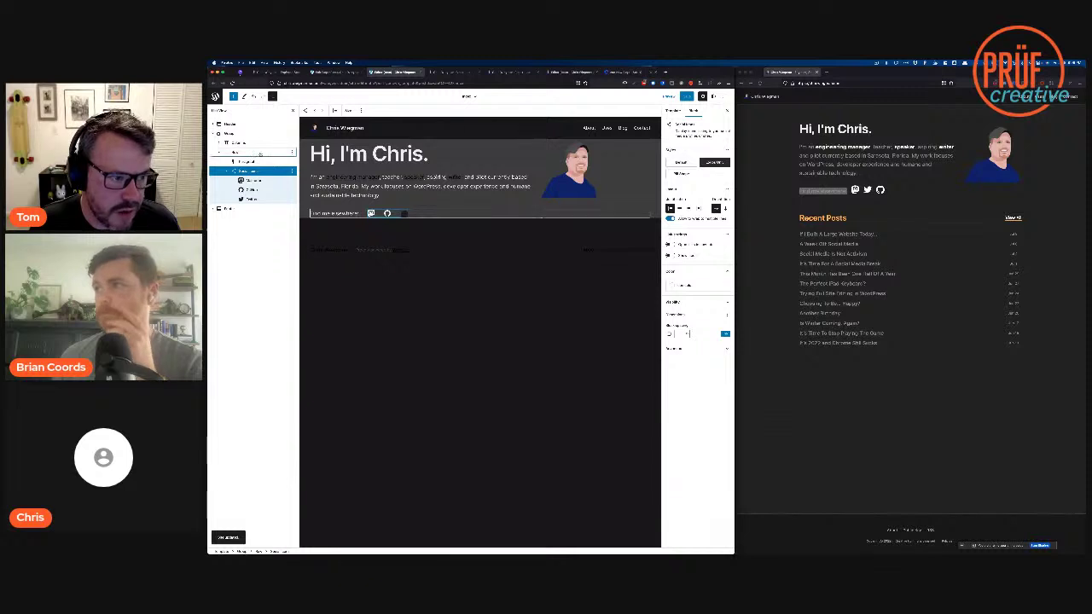
Step: Insert a Spacer block after the row holding the social icons and reduce its height
{"action": "left_click", "coordinate": [289, 153]}
{"action": "left_click", "coordinate": [292, 152]}
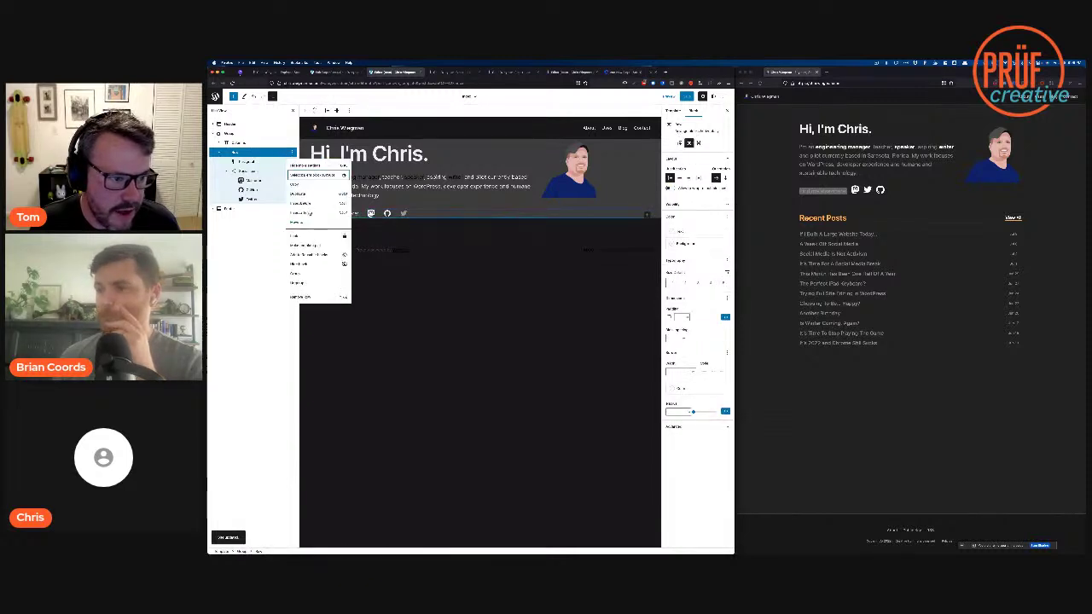
{"action": "left_click", "coordinate": [308, 214]}
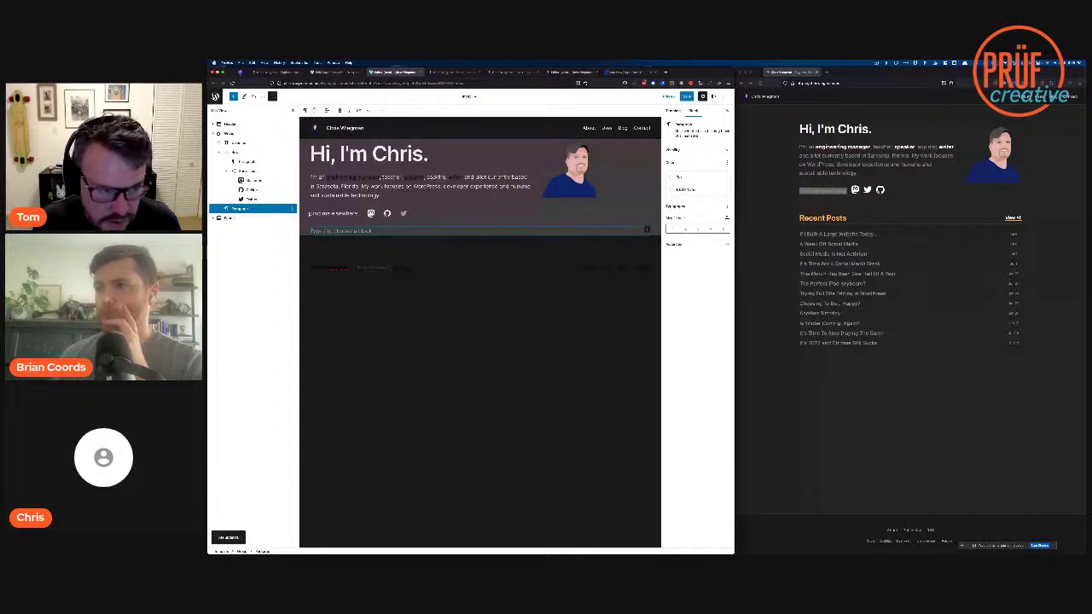
{"action": "type", "text": "/"}
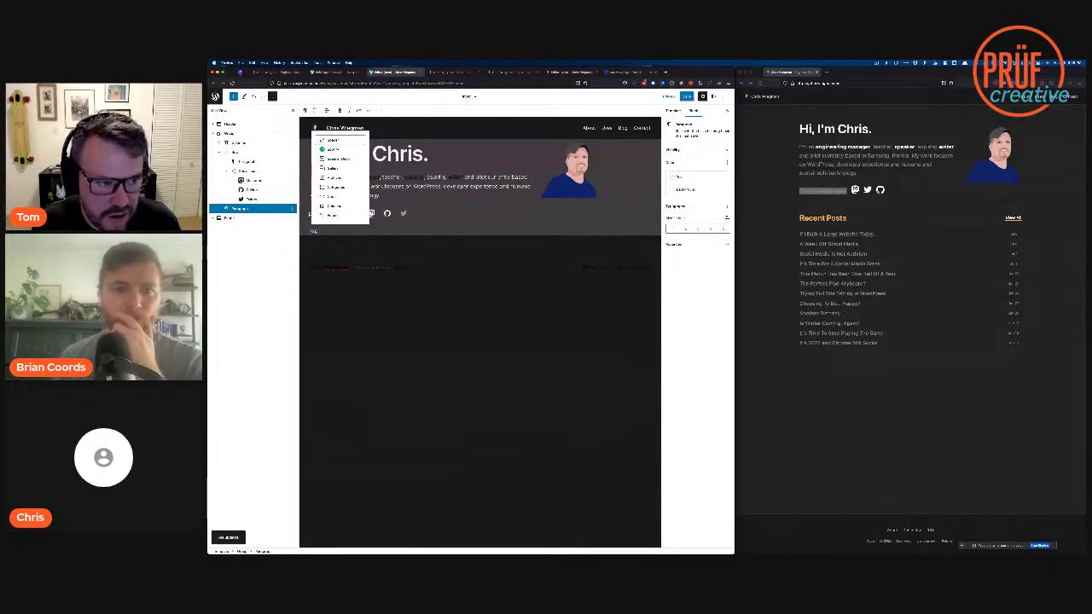
{"action": "key", "text": "Return"}
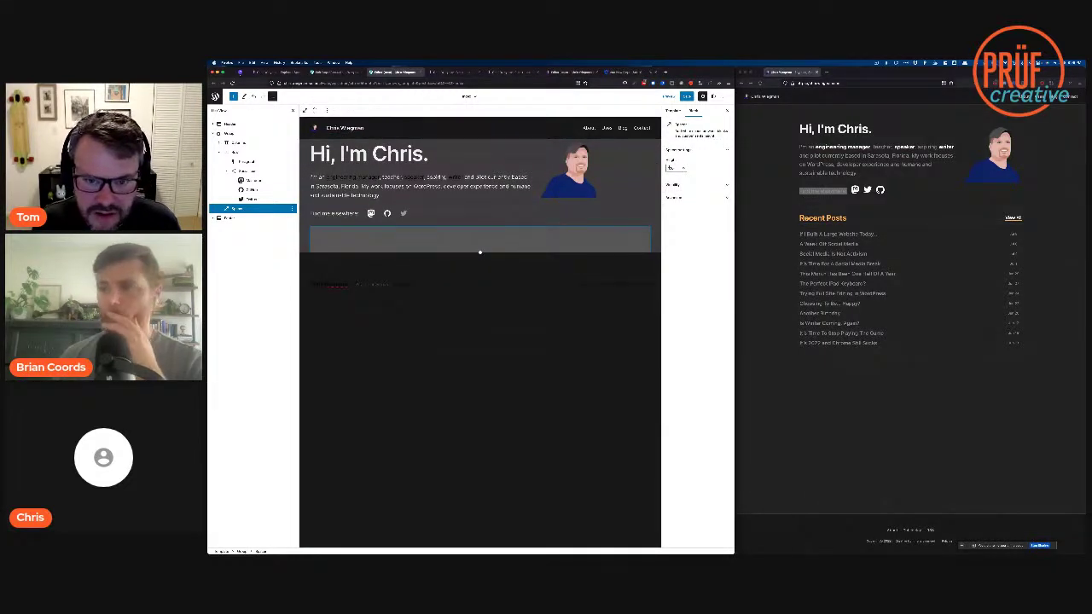
{"action": "left_click_drag", "start_coordinate": [479, 253], "coordinate": [479, 236]}
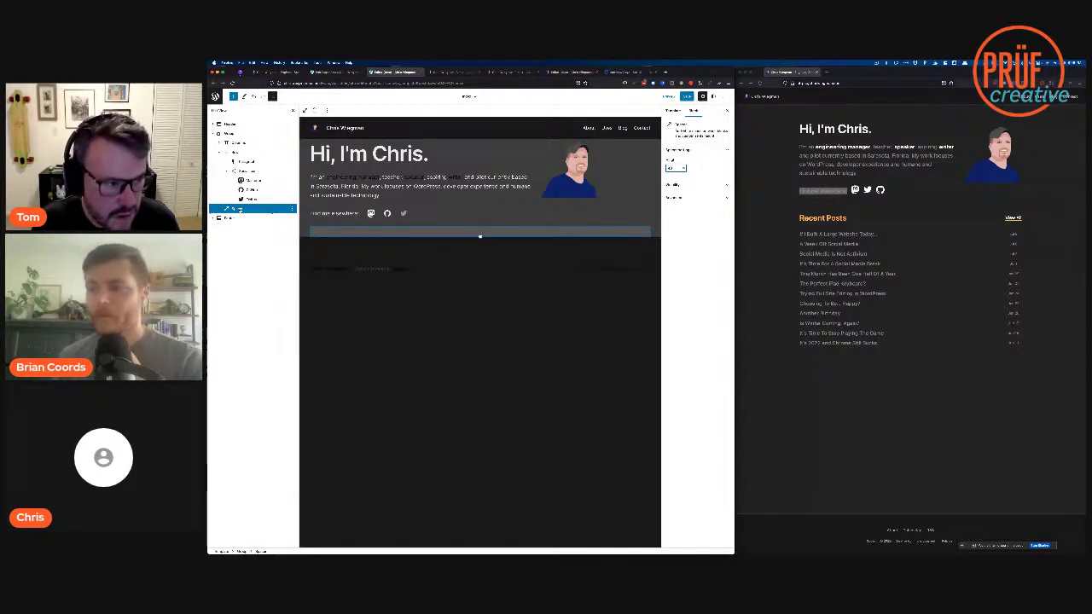
Step: Duplicate the spacer, move the copy above the columns as the group's first block, and save the template
{"action": "key", "text": "super+shift+d"}
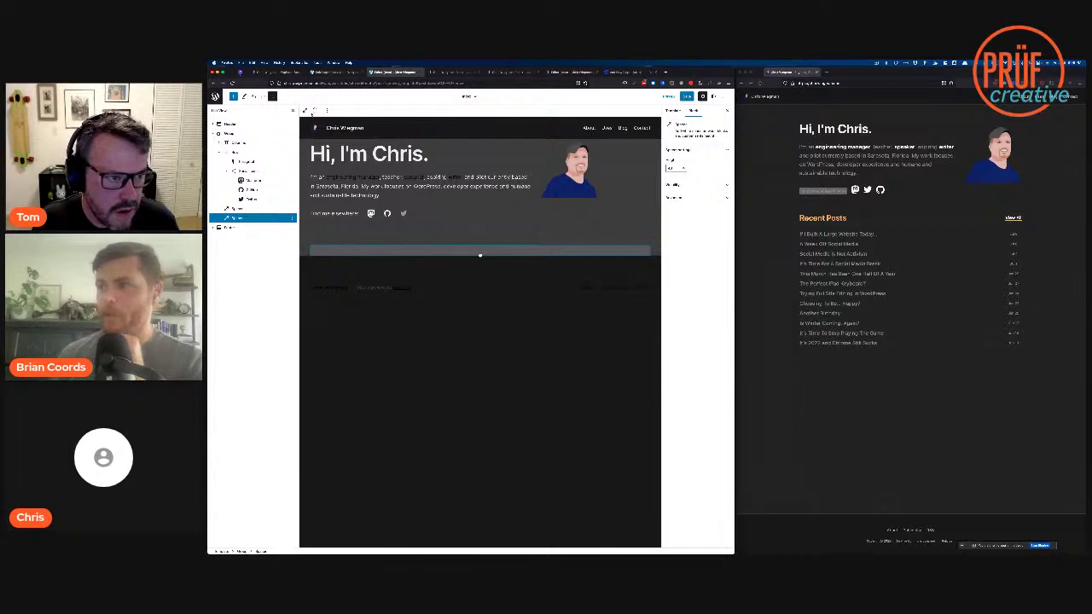
{"action": "left_click", "coordinate": [315, 109]}
{"action": "left_click", "coordinate": [315, 108]}
{"action": "left_click", "coordinate": [314, 108]}
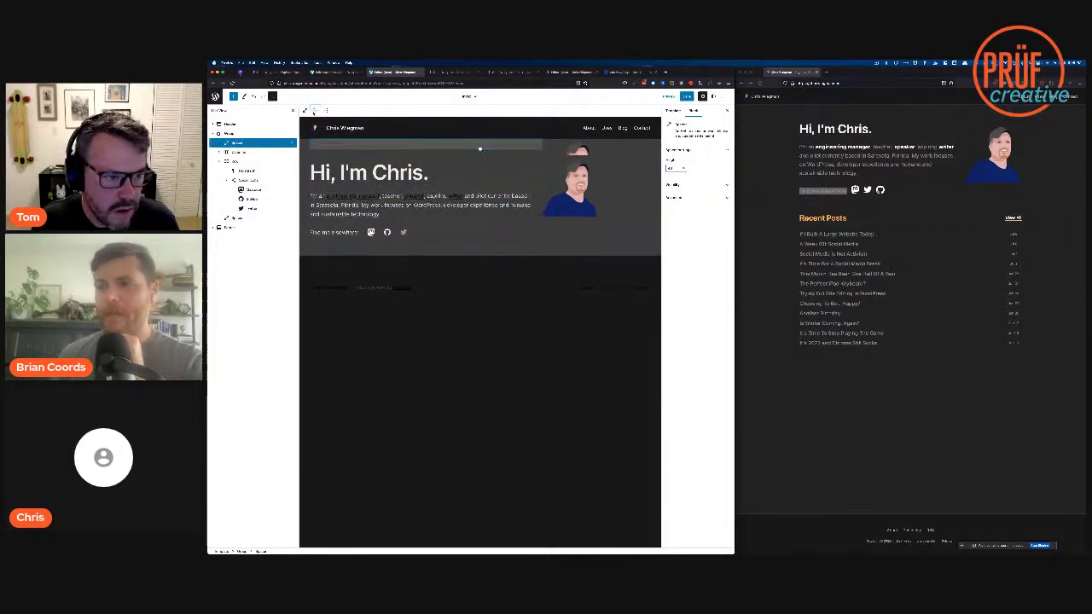
{"action": "left_click", "coordinate": [687, 96]}
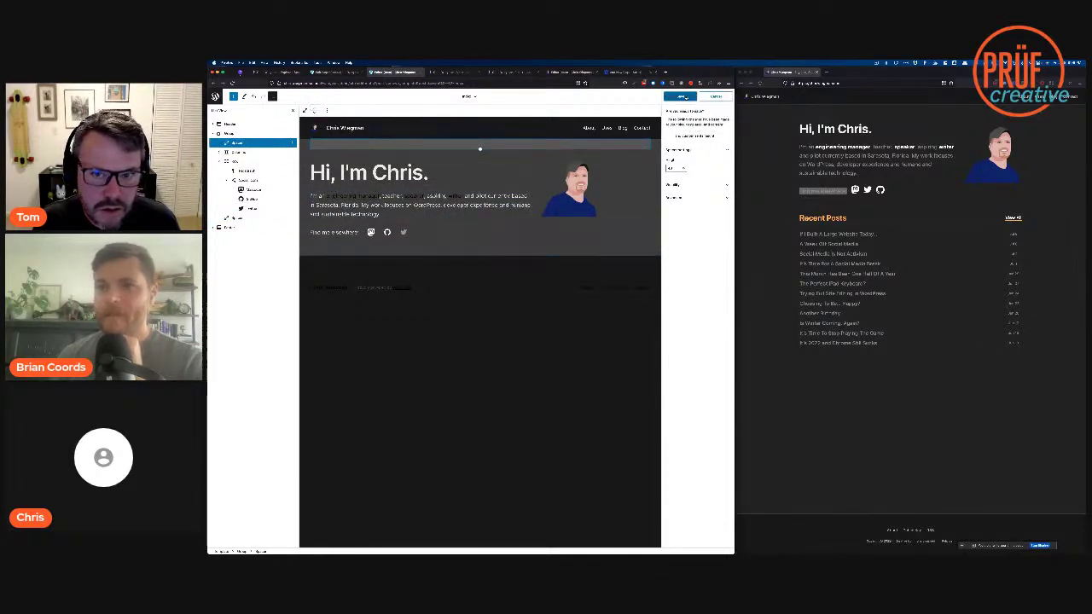
{"action": "left_click", "coordinate": [687, 97]}
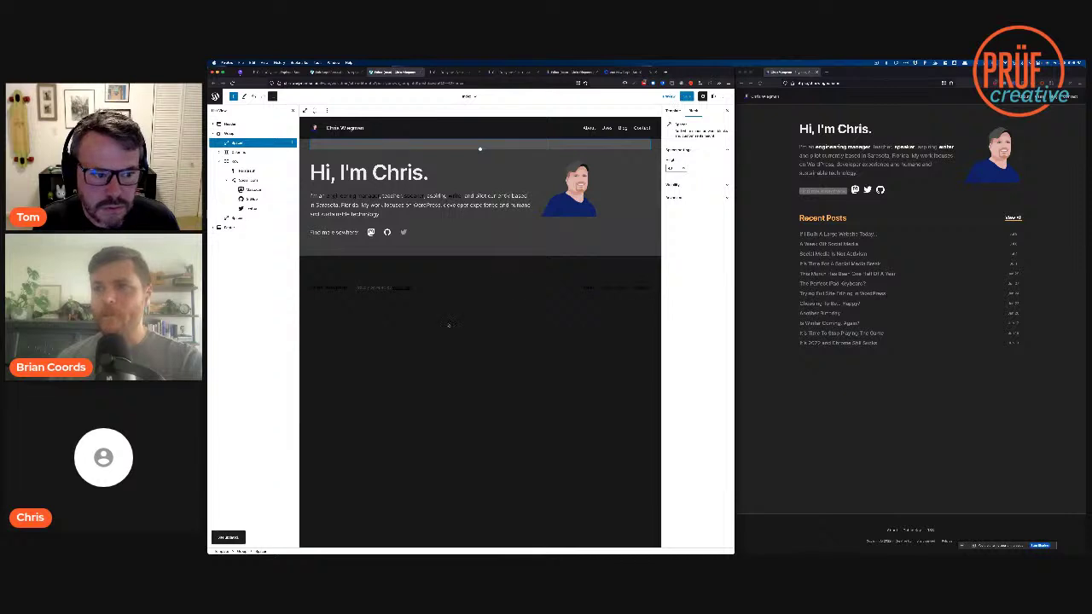
Step: Delete both Spacer blocks from the intro group
{"action": "left_click", "coordinate": [260, 218]}
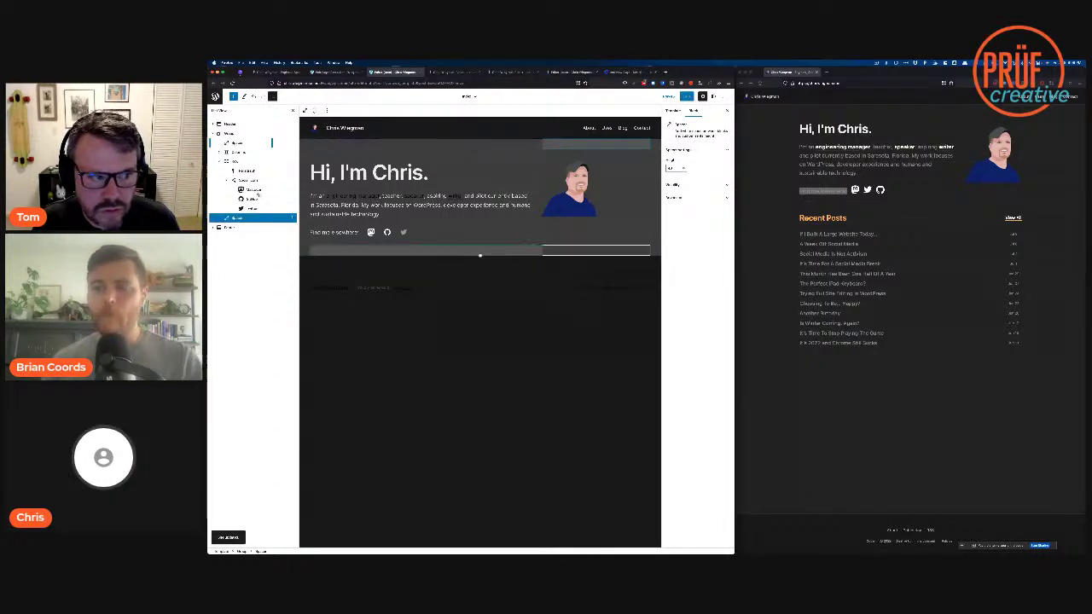
{"action": "left_click", "coordinate": [265, 135]}
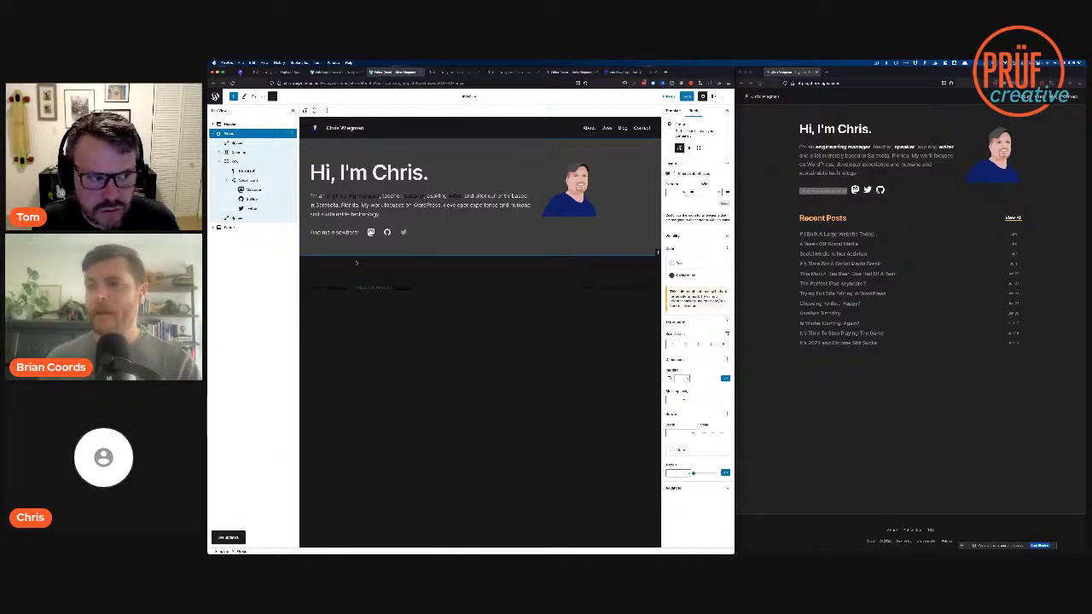
{"action": "left_click", "coordinate": [258, 218]}
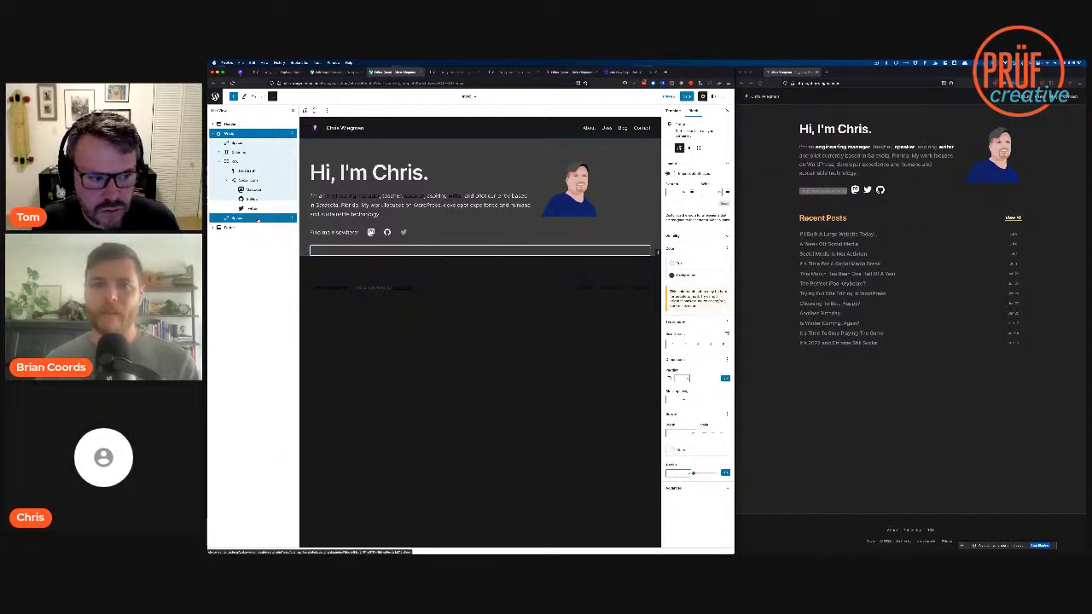
{"action": "left_click_drag", "start_coordinate": [259, 219], "coordinate": [252, 134]}
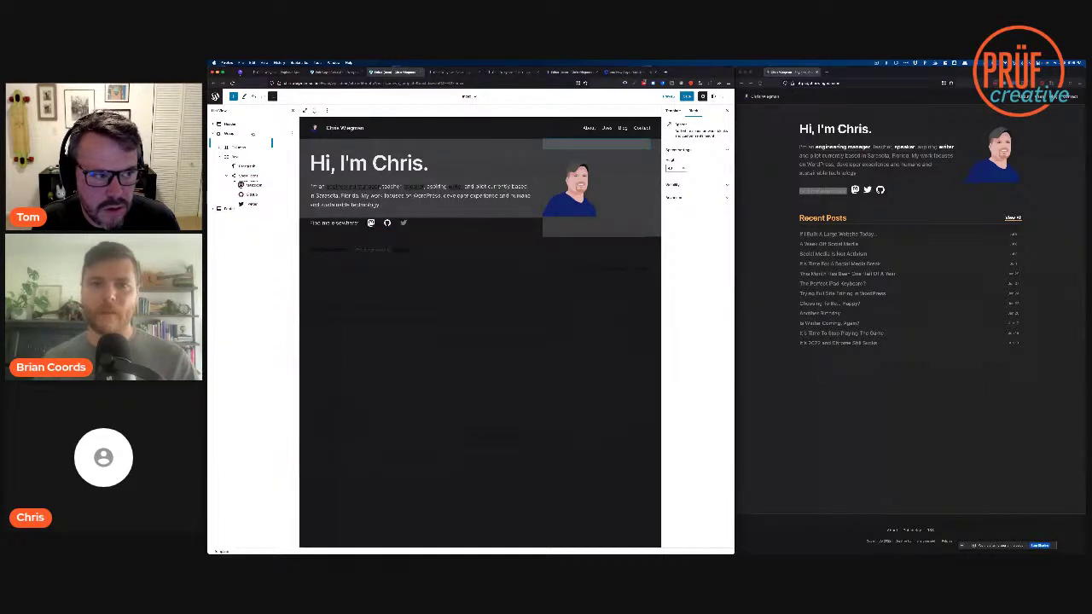
{"action": "key", "text": "BackSpace"}
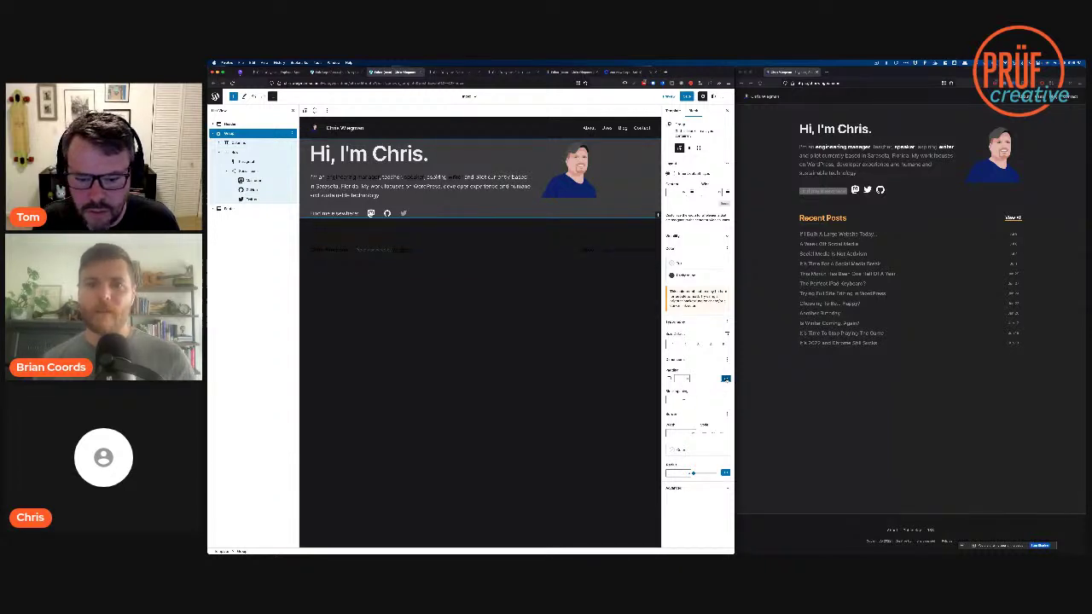
Step: Unlink the intro group's padding sides and set its top and bottom padding to 1
{"action": "left_click", "coordinate": [726, 380]}
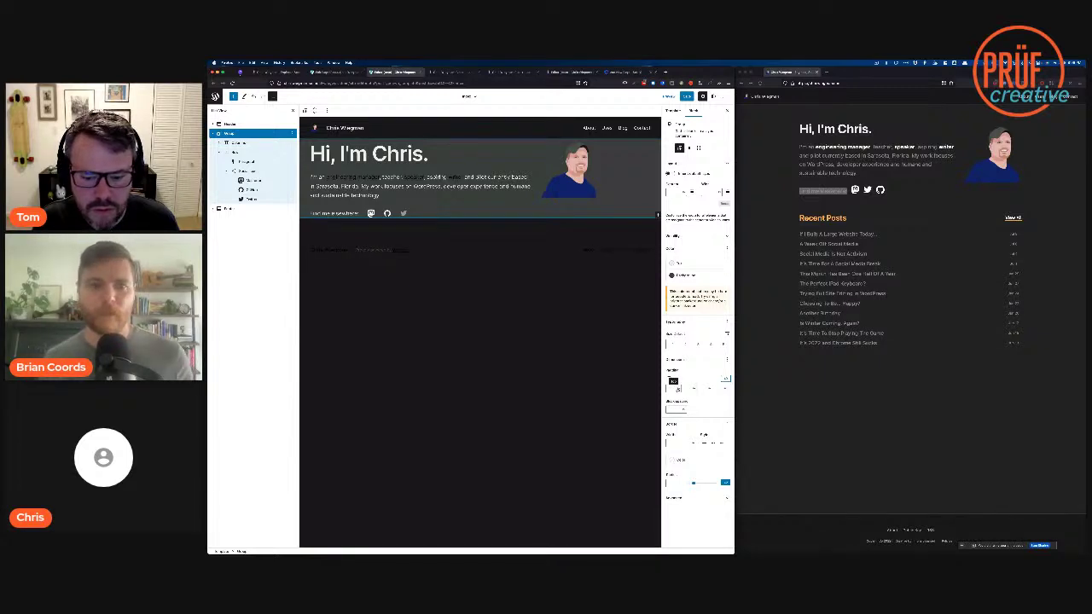
{"action": "left_click", "coordinate": [725, 378]}
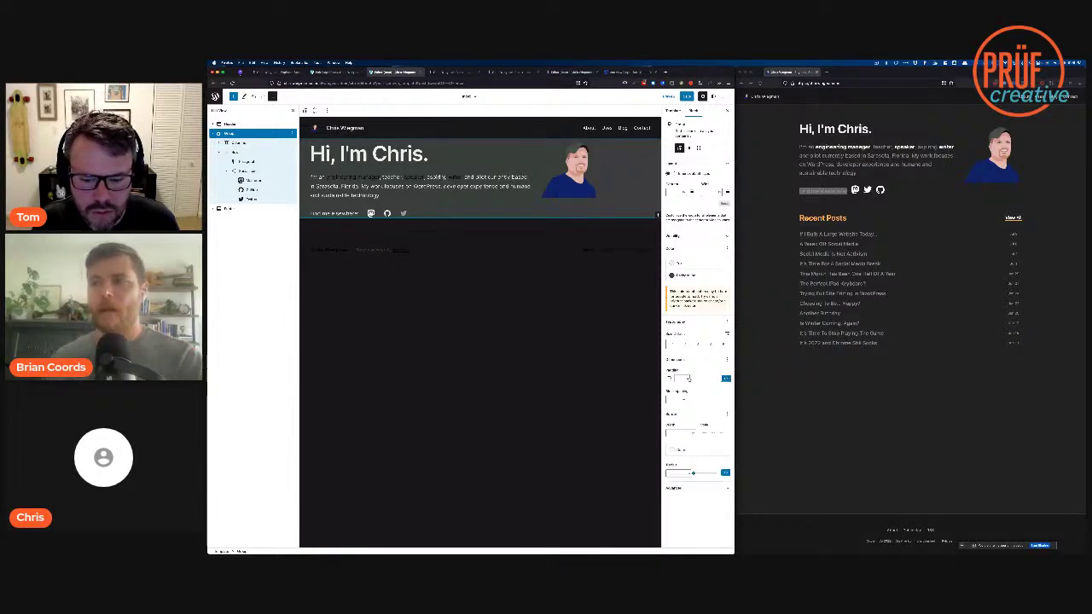
{"action": "left_click", "coordinate": [686, 379]}
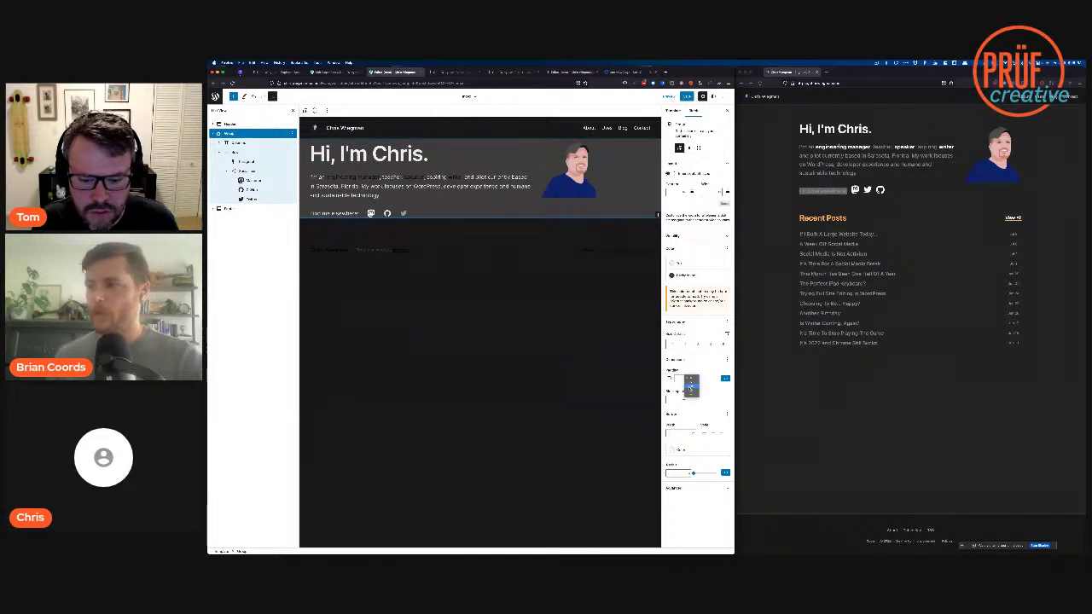
{"action": "left_click", "coordinate": [691, 388]}
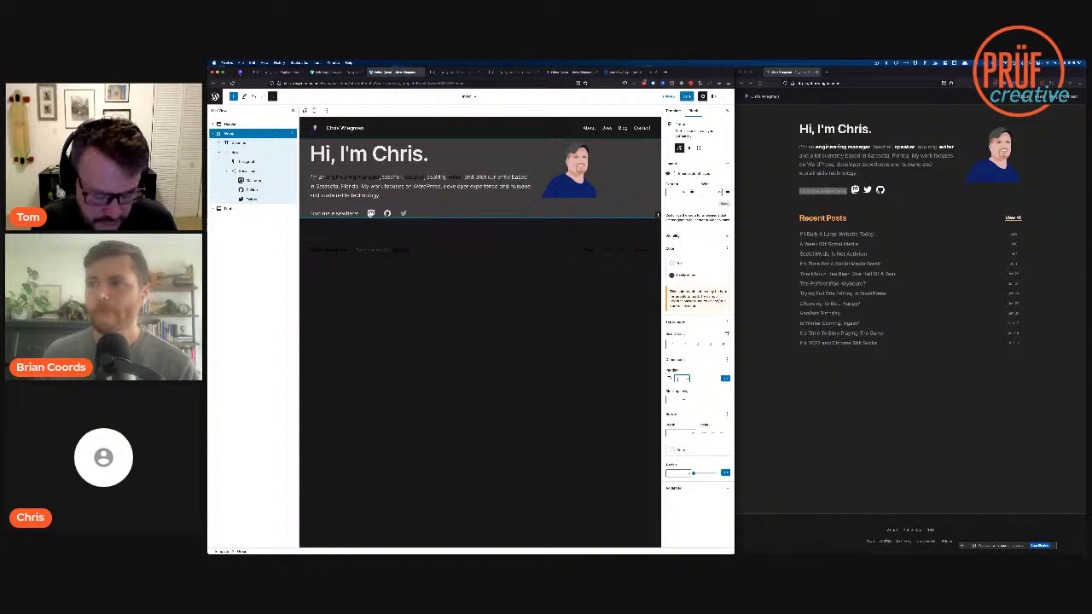
{"action": "left_click", "coordinate": [725, 378]}
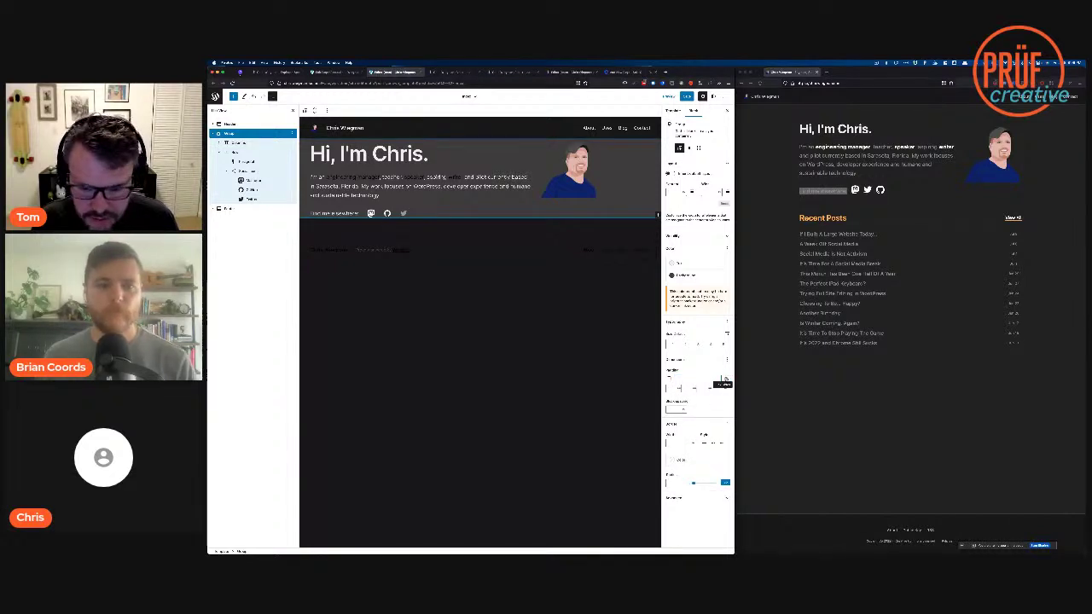
{"action": "left_click", "coordinate": [674, 388]}
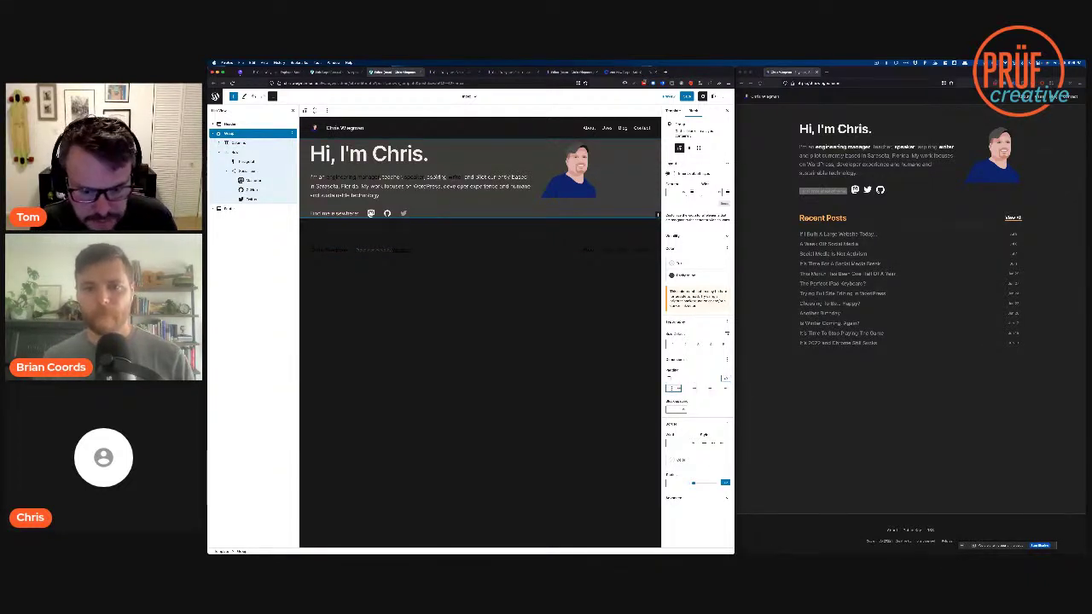
{"action": "left_click", "coordinate": [711, 388]}
{"action": "left_click", "coordinate": [705, 388]}
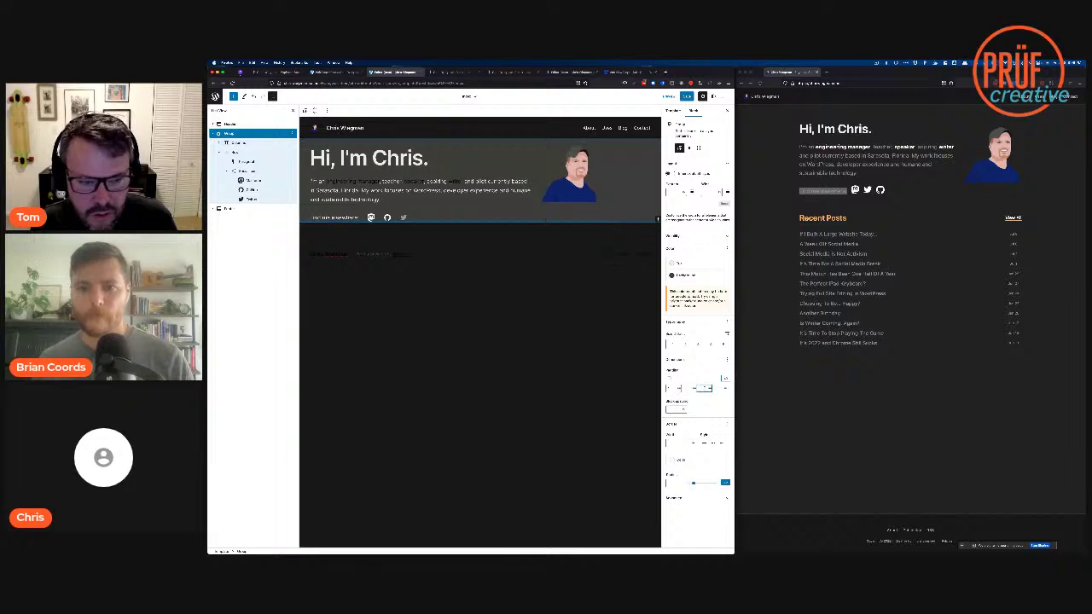
{"action": "type", "text": "1"}
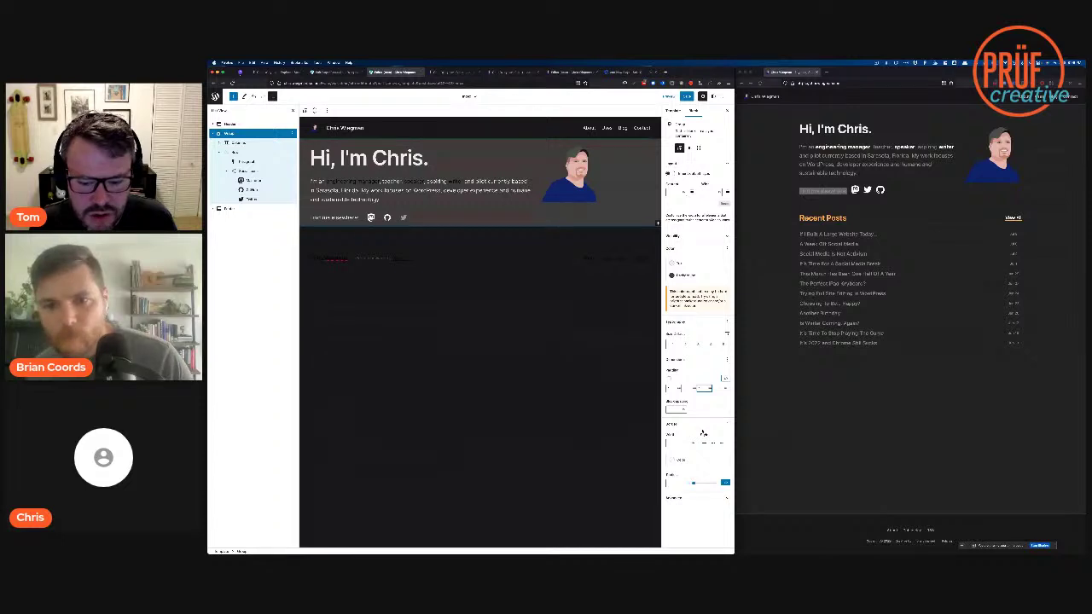
{"action": "left_click", "coordinate": [753, 107]}
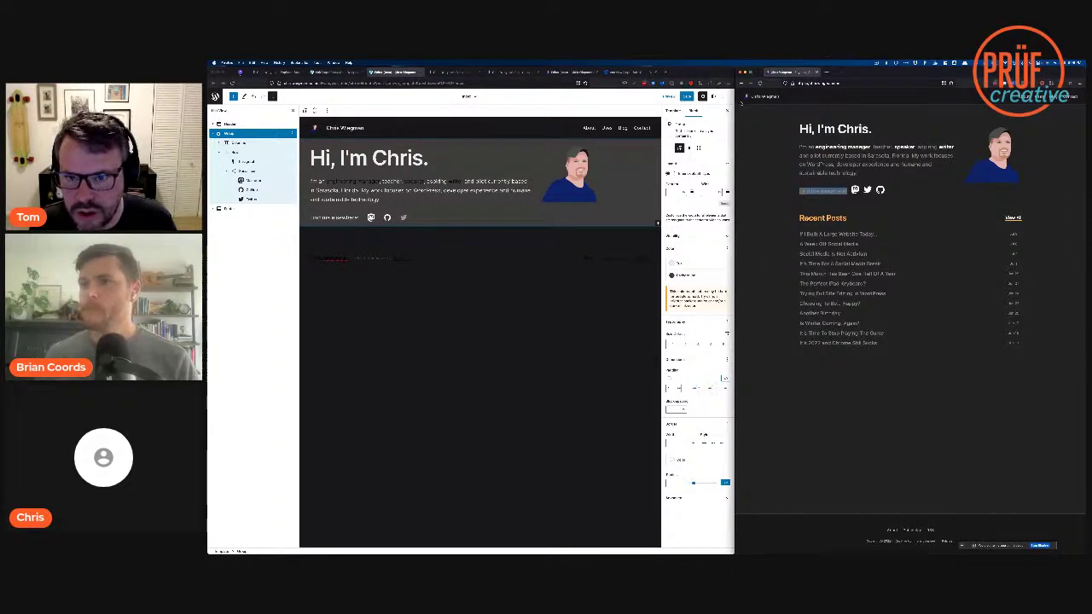
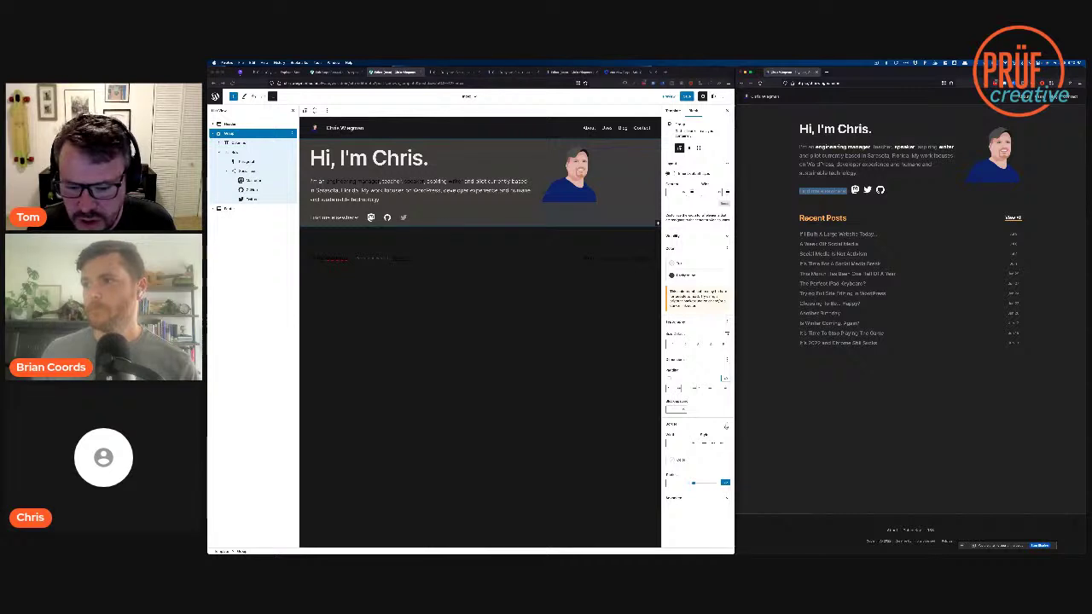
Step: Give the intro group a border with a width of 1 in the medium gray custom colour
{"action": "left_click", "coordinate": [677, 442]}
{"action": "type", "text": "1"}
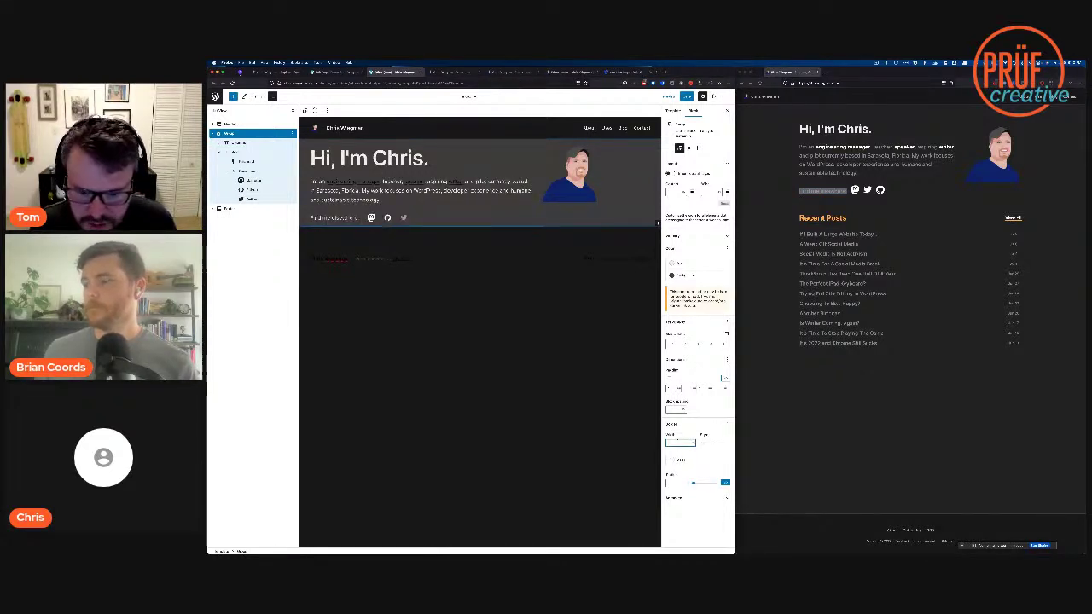
{"action": "left_click", "coordinate": [672, 461]}
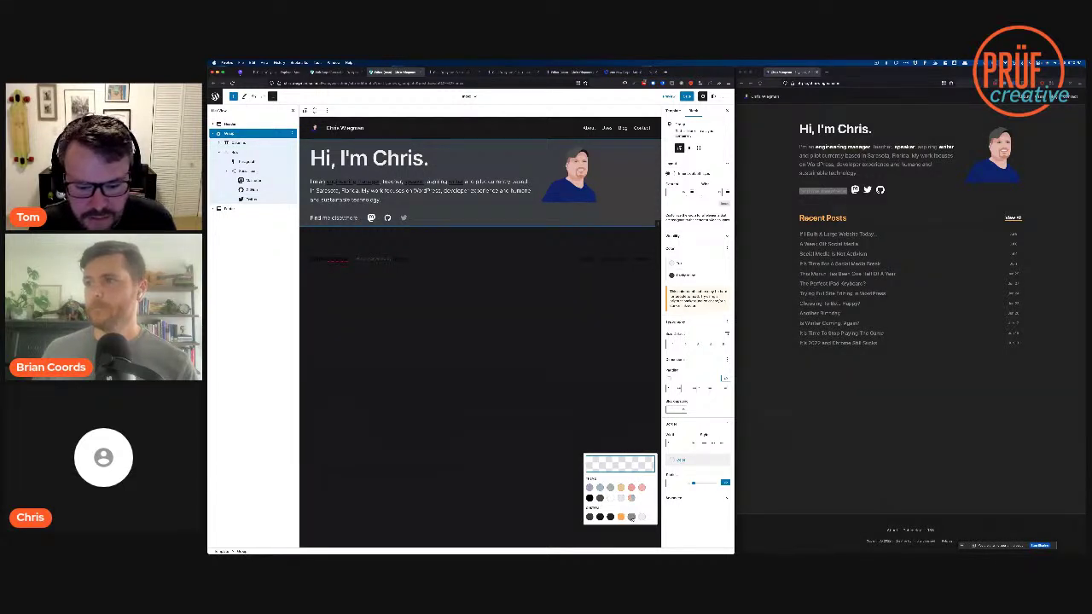
{"action": "left_click", "coordinate": [631, 516]}
{"action": "key", "text": "Escape"}
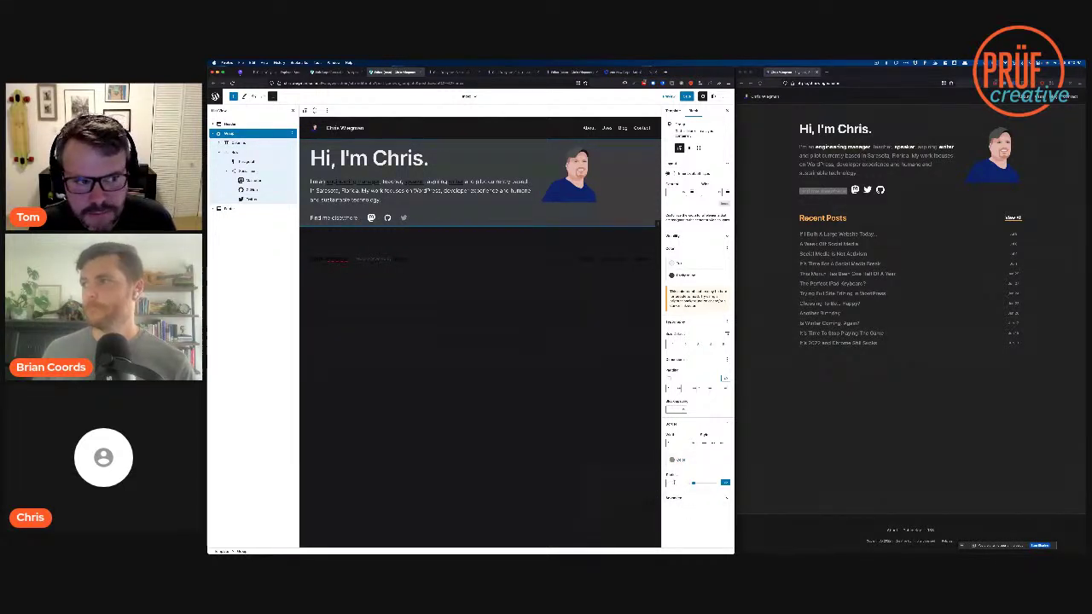
{"action": "left_click", "coordinate": [508, 298]}
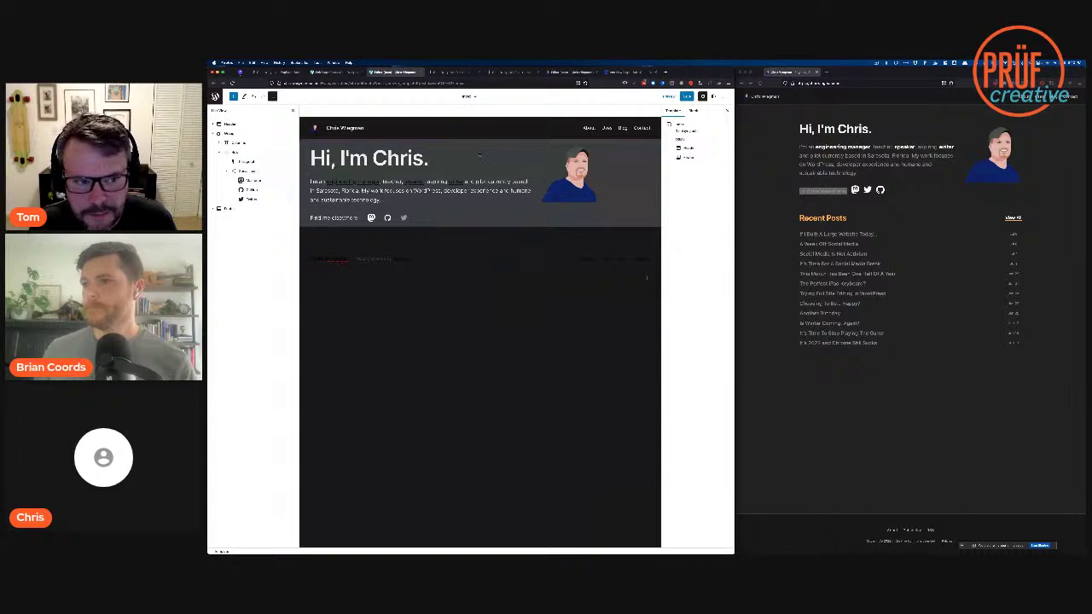
Step: Give the intro group's layout a narrower custom content width and save the template
{"action": "left_click", "coordinate": [480, 154]}
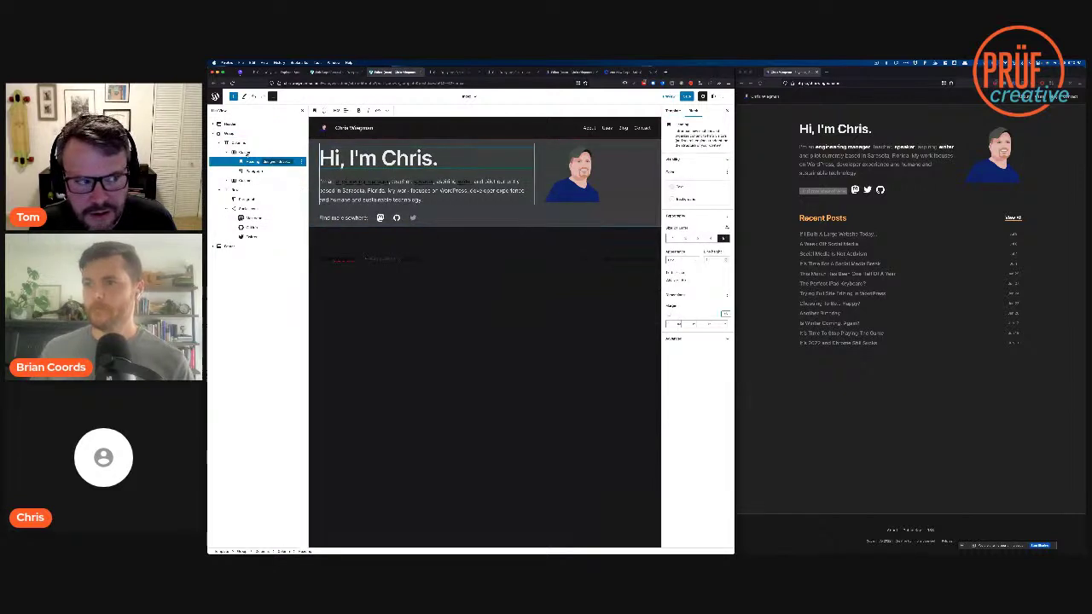
{"action": "left_click", "coordinate": [257, 134]}
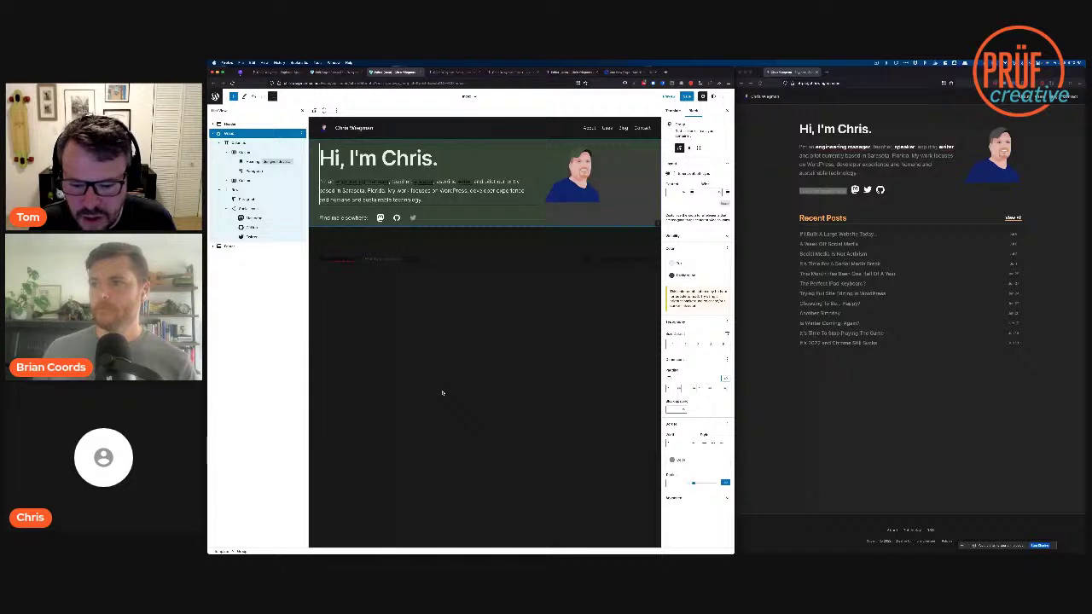
{"action": "left_click", "coordinate": [727, 424]}
{"action": "left_click", "coordinate": [693, 436]}
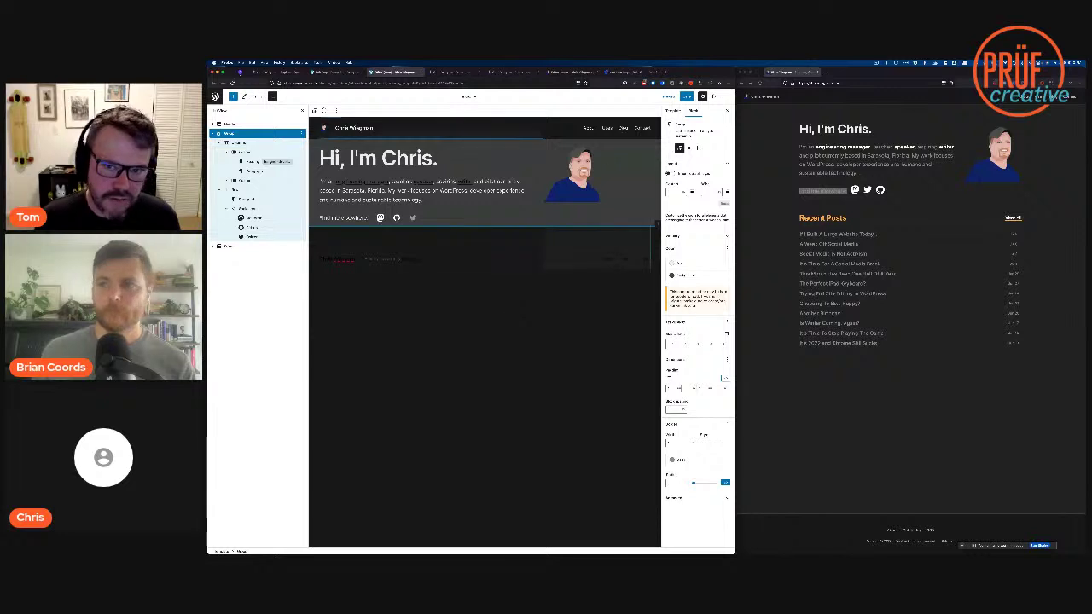
{"action": "left_click", "coordinate": [686, 96]}
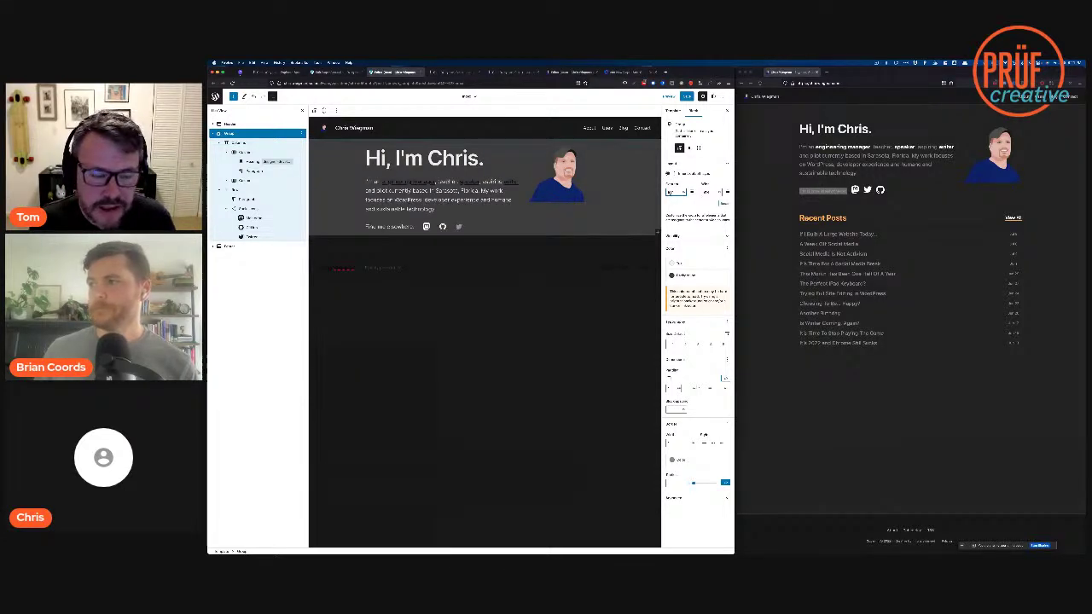
Step: Collapse the Columns and Row blocks inside the intro group's block outline and open the Row block's options
{"action": "left_click", "coordinate": [219, 144]}
{"action": "left_click", "coordinate": [219, 153]}
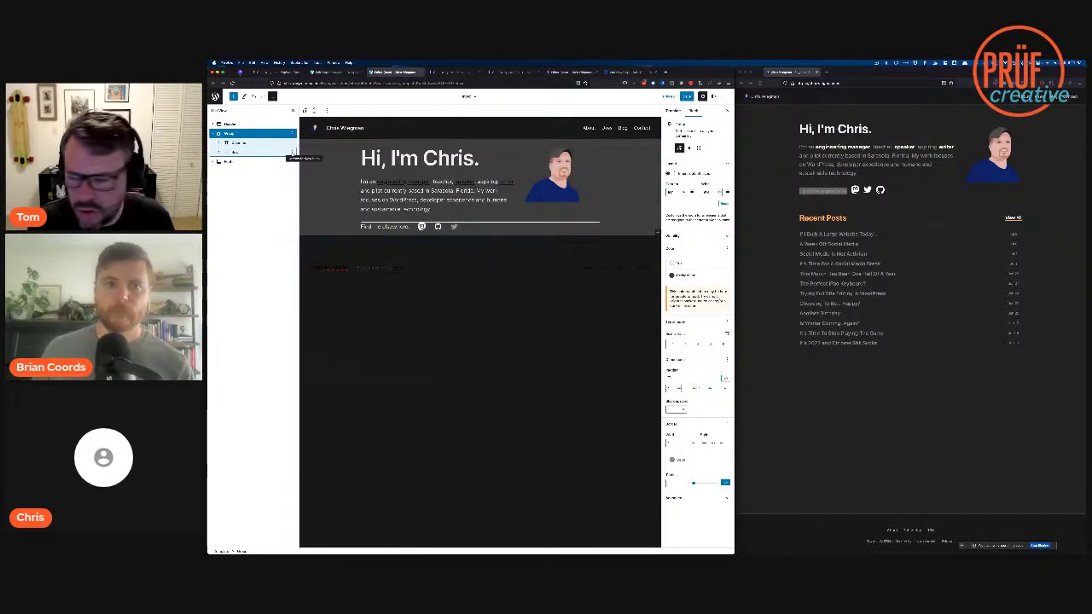
{"action": "left_click", "coordinate": [293, 153]}
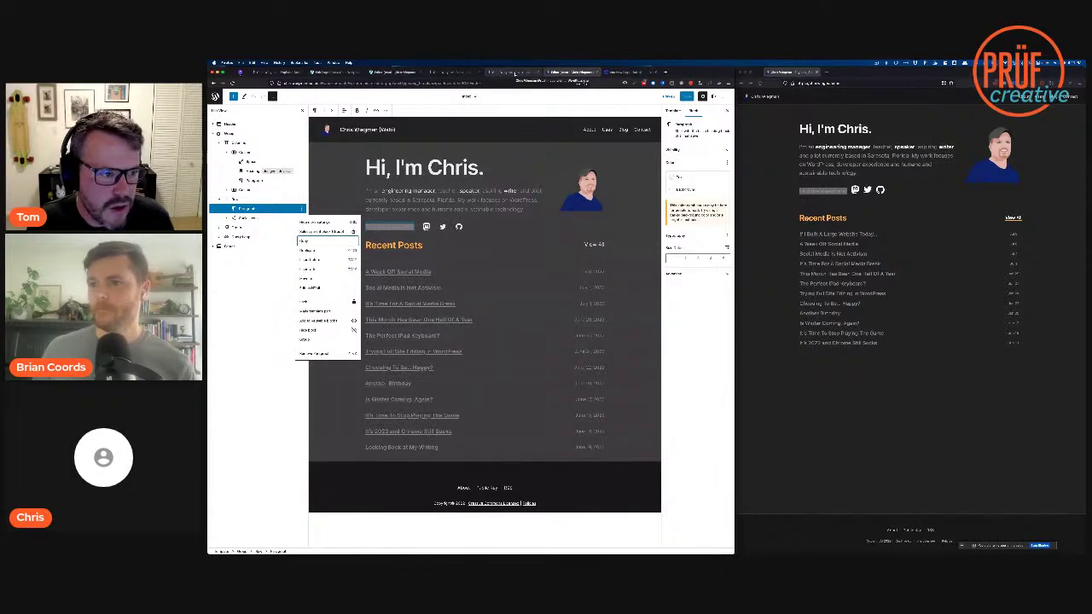
Step: In the original site's template editor, copy the group that holds the Recent Posts heading, View All link and separator
{"action": "left_click", "coordinate": [240, 229]}
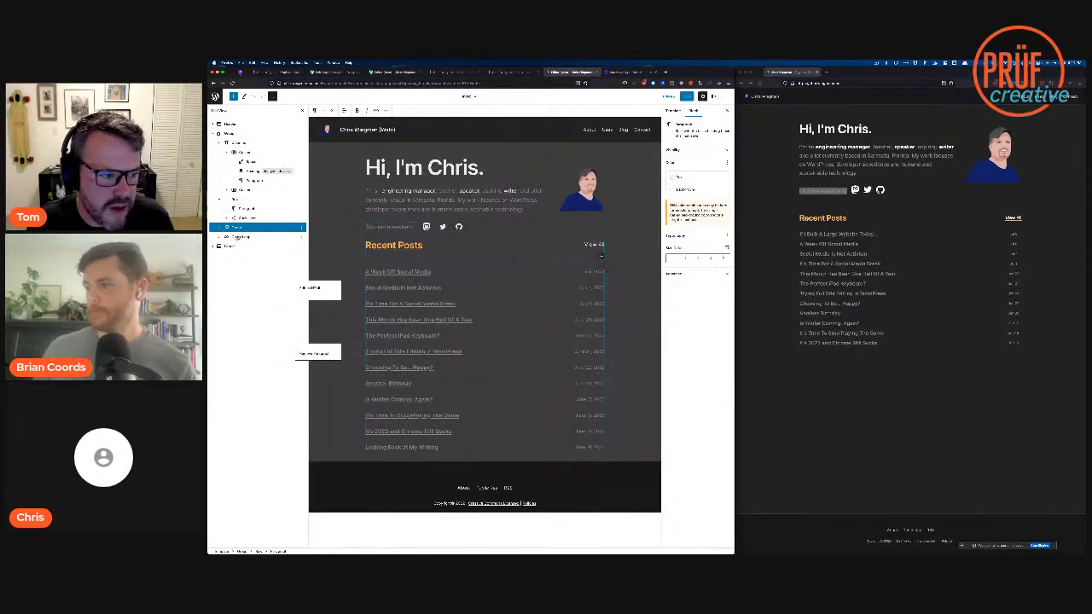
{"action": "left_click", "coordinate": [237, 238]}
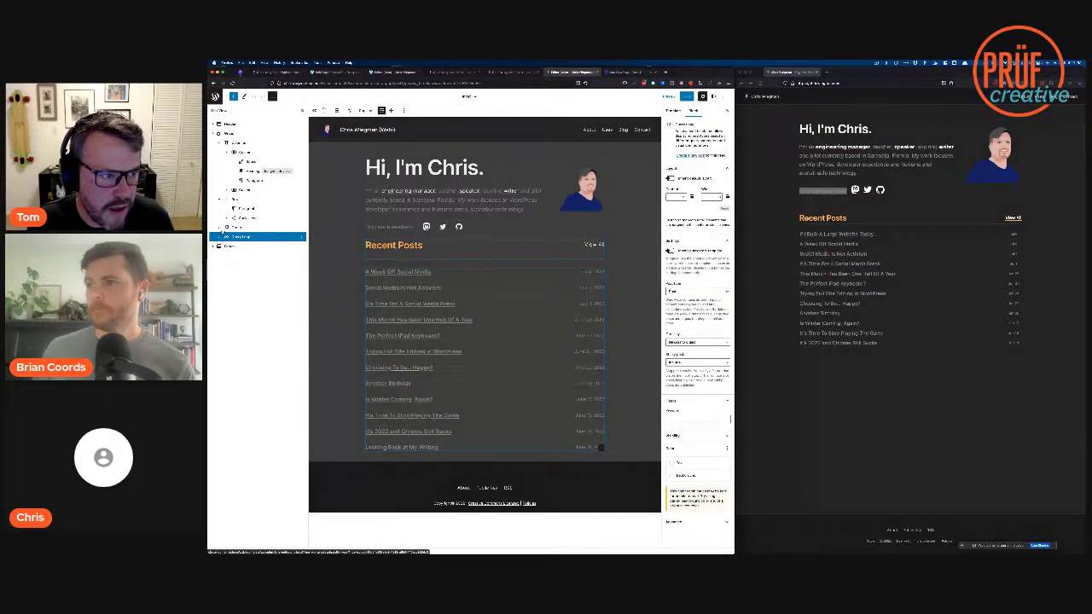
{"action": "left_click", "coordinate": [301, 231]}
{"action": "left_click", "coordinate": [301, 228]}
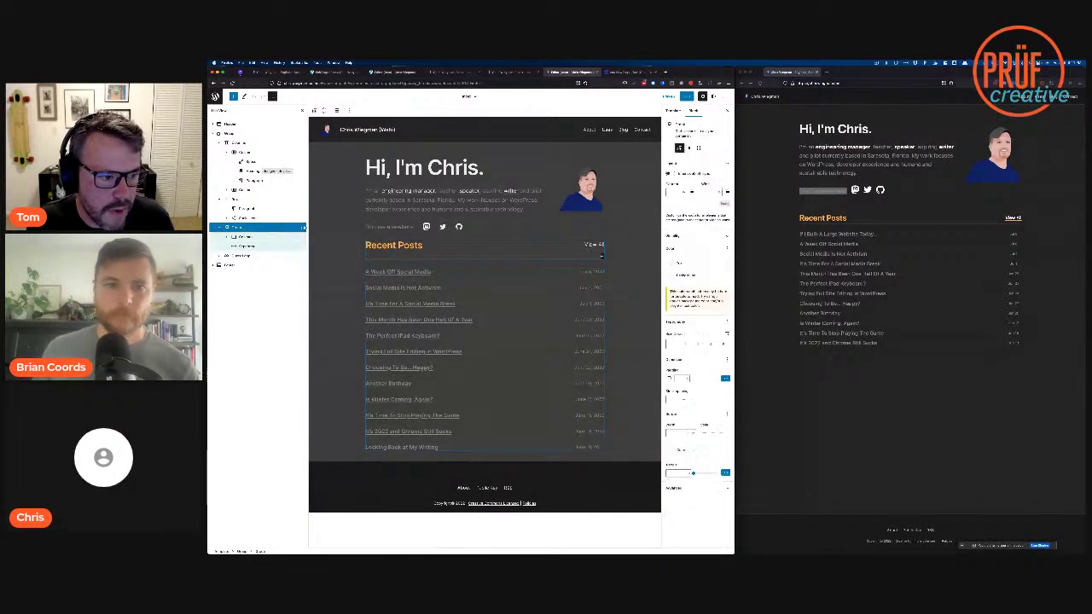
{"action": "left_click", "coordinate": [302, 227]}
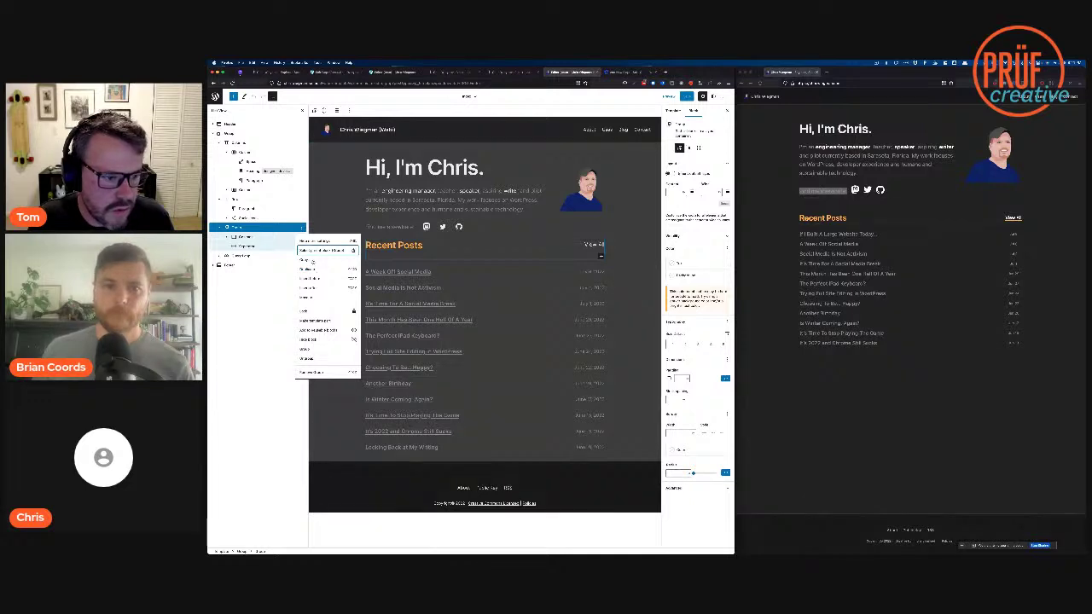
{"action": "left_click", "coordinate": [309, 259]}
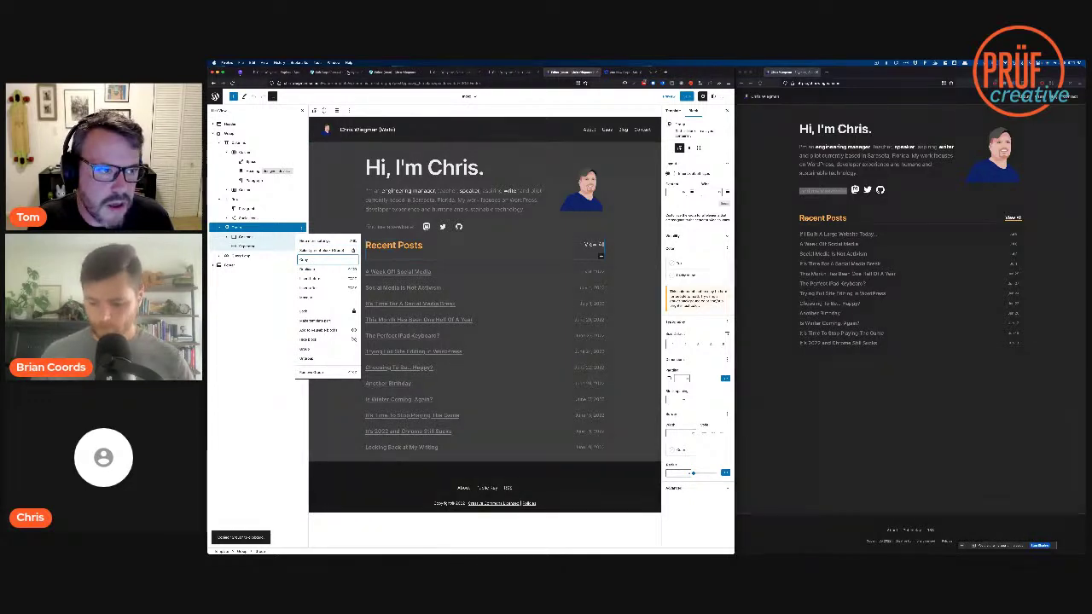
Step: Return to the new site's template editor and paste the copied Recent Posts group after the social icons Row
{"action": "left_click", "coordinate": [348, 74]}
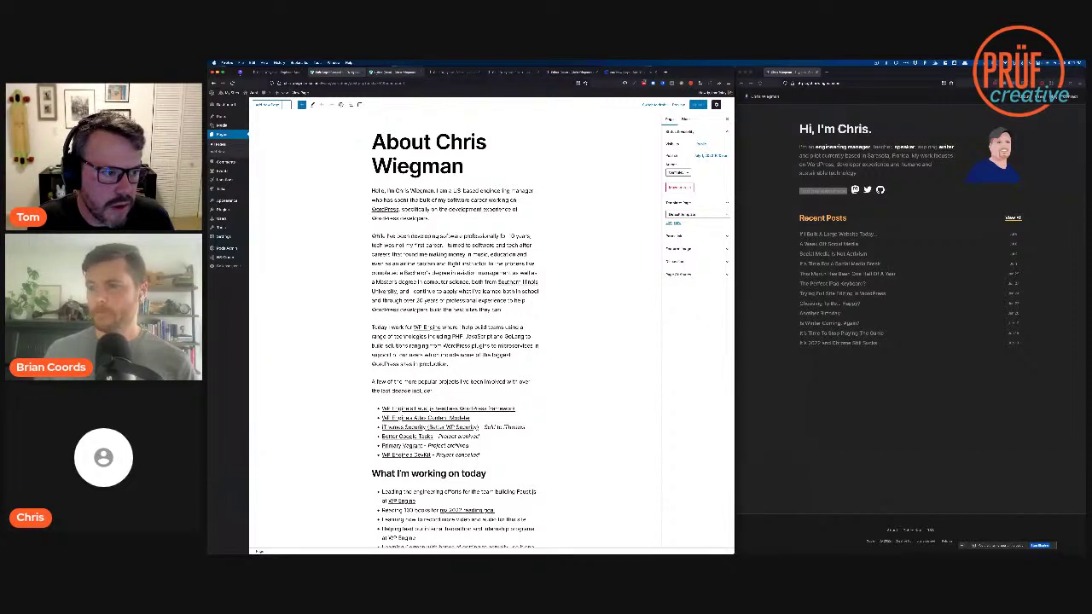
{"action": "left_click", "coordinate": [395, 72]}
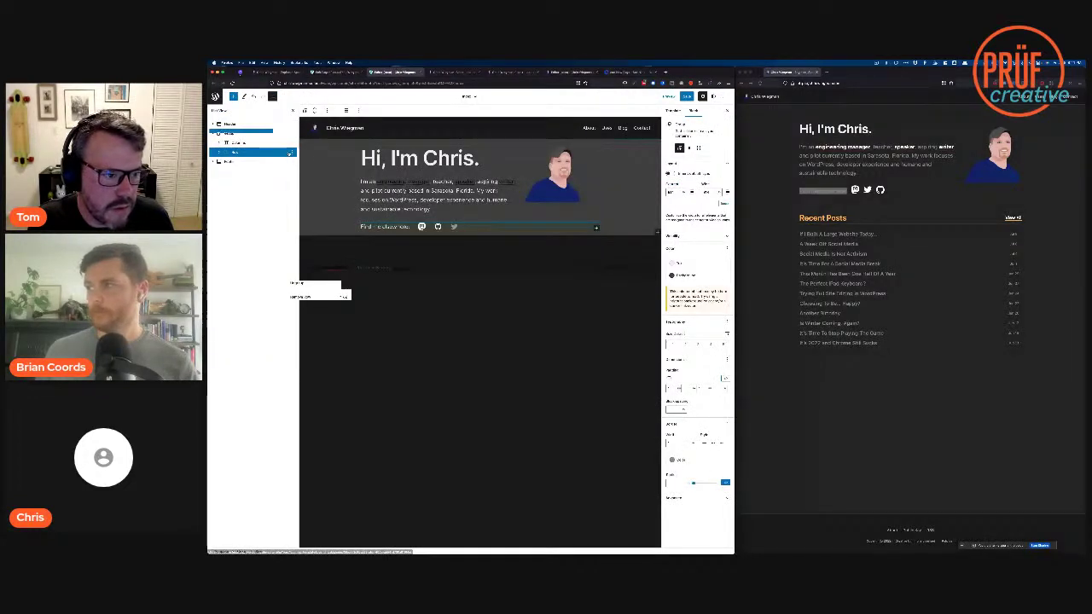
{"action": "left_click", "coordinate": [306, 211]}
{"action": "key", "text": "super+v"}
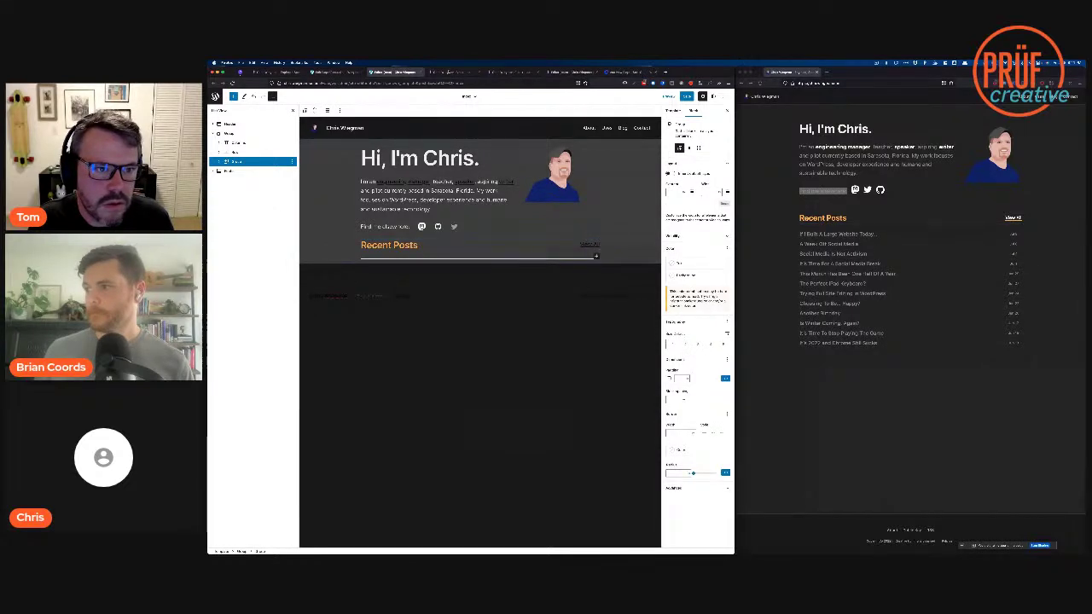
Step: Switch to the original site's template editor and expand its Query Loop and Post Template to examine the post list's structure
{"action": "left_click", "coordinate": [570, 73]}
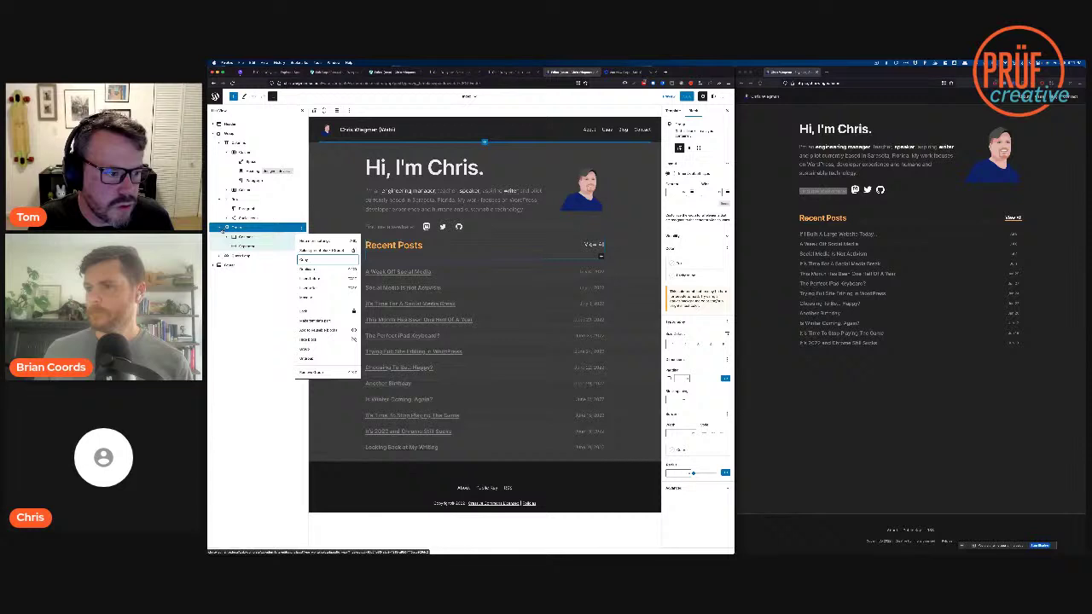
{"action": "left_click", "coordinate": [394, 245]}
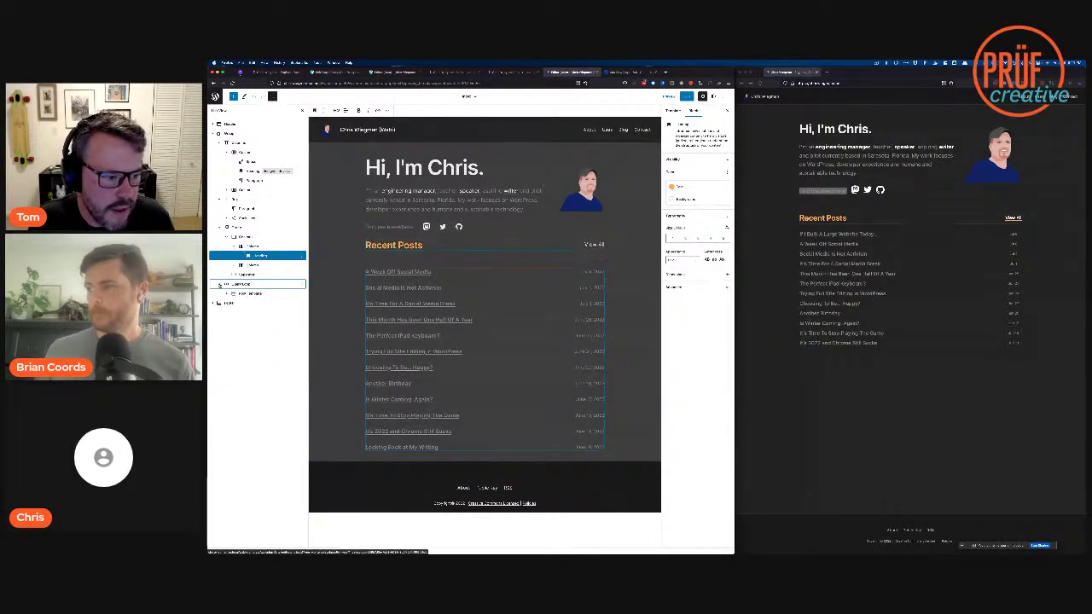
{"action": "left_click", "coordinate": [229, 293]}
{"action": "left_click", "coordinate": [226, 295]}
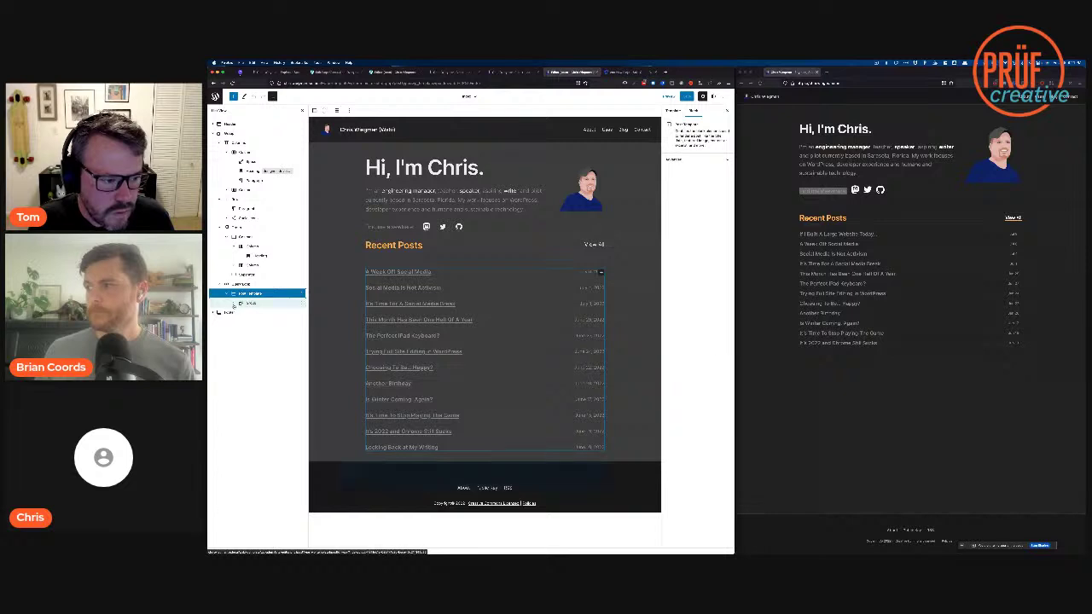
Step: Expand the nested blocks of the reference site's post template to examine their structure, then return to the home template being rebuilt
{"action": "left_click", "coordinate": [240, 312]}
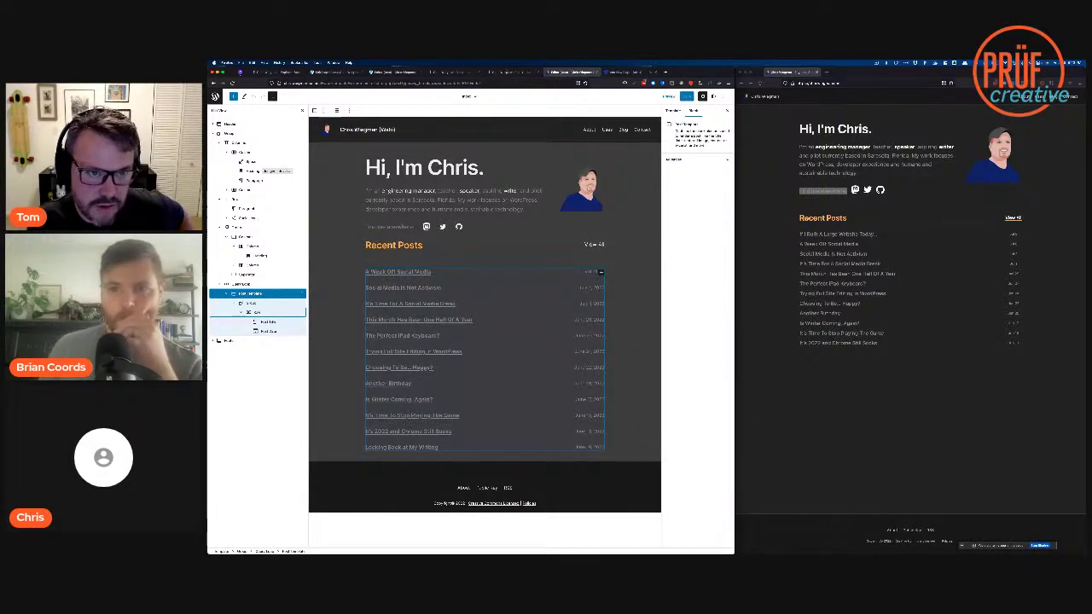
{"action": "left_click", "coordinate": [338, 73]}
{"action": "left_click", "coordinate": [403, 73]}
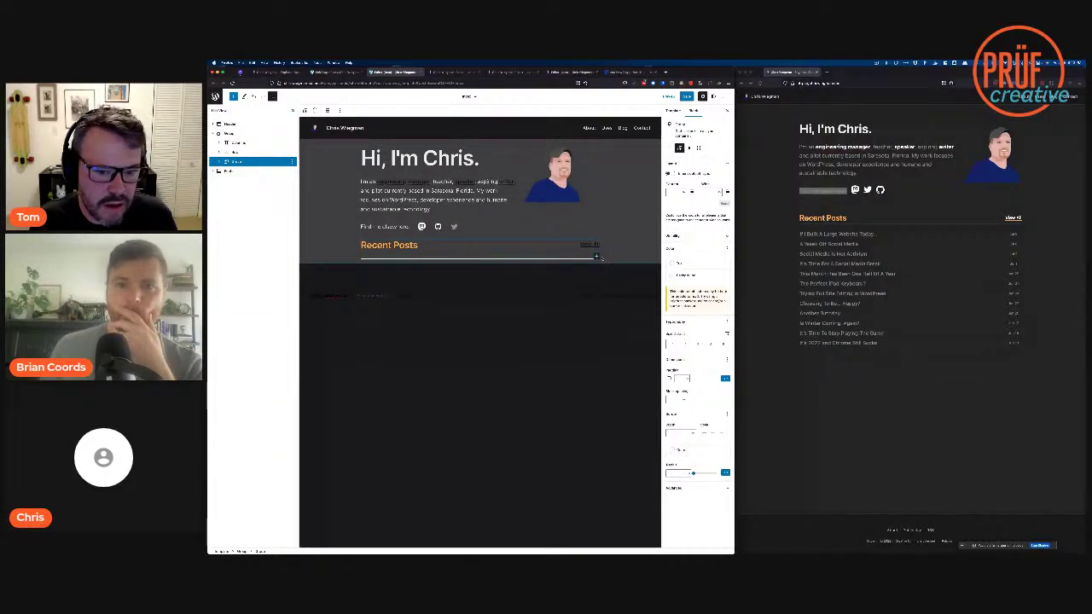
Step: Insert an empty block after the group below the Recent Posts heading and open the full block library
{"action": "left_click", "coordinate": [292, 161]}
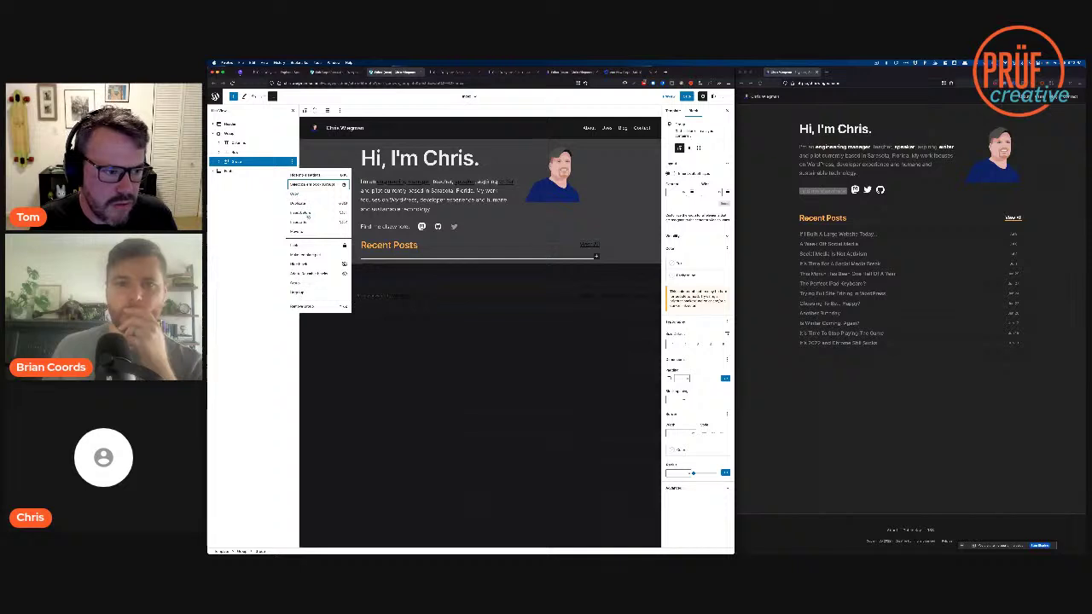
{"action": "left_click", "coordinate": [308, 222]}
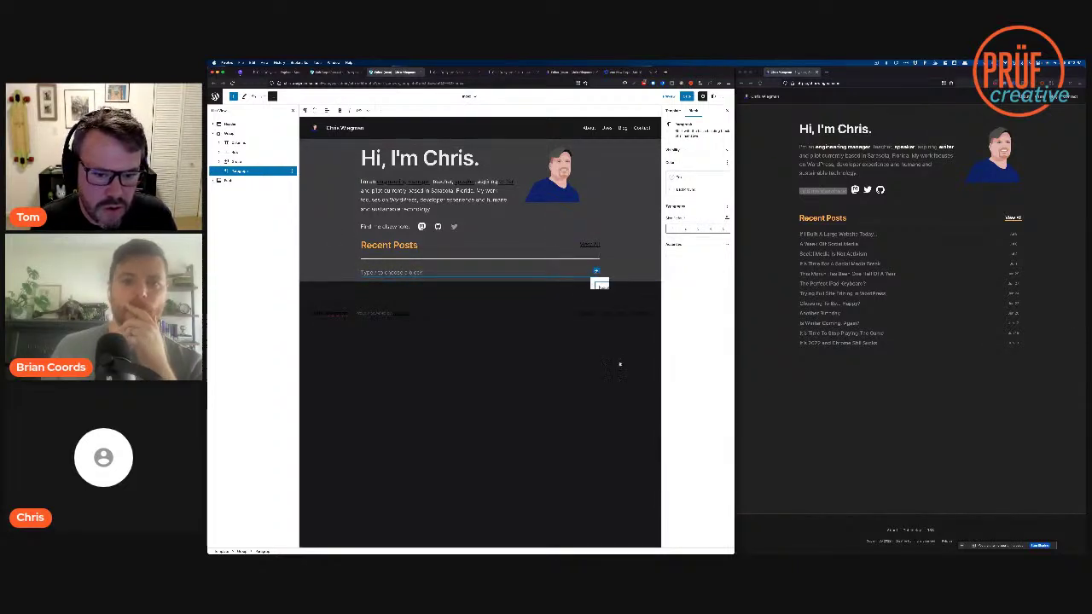
{"action": "left_click", "coordinate": [596, 272]}
{"action": "left_click", "coordinate": [635, 356]}
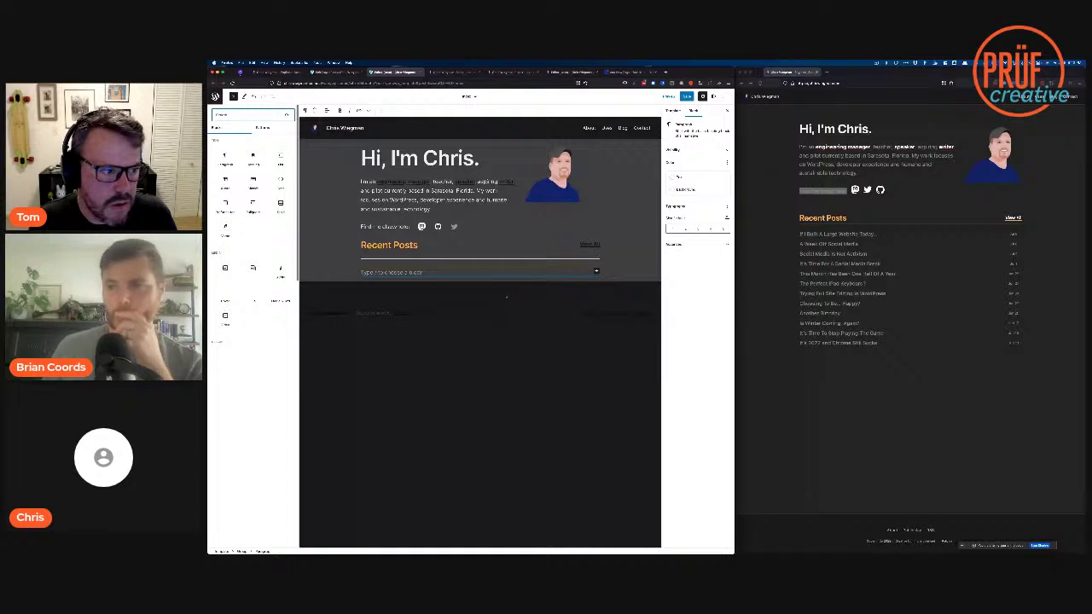
Step: Insert the Standard pattern from the Query category into the empty block below the Recent Posts divider
{"action": "left_click", "coordinate": [262, 127]}
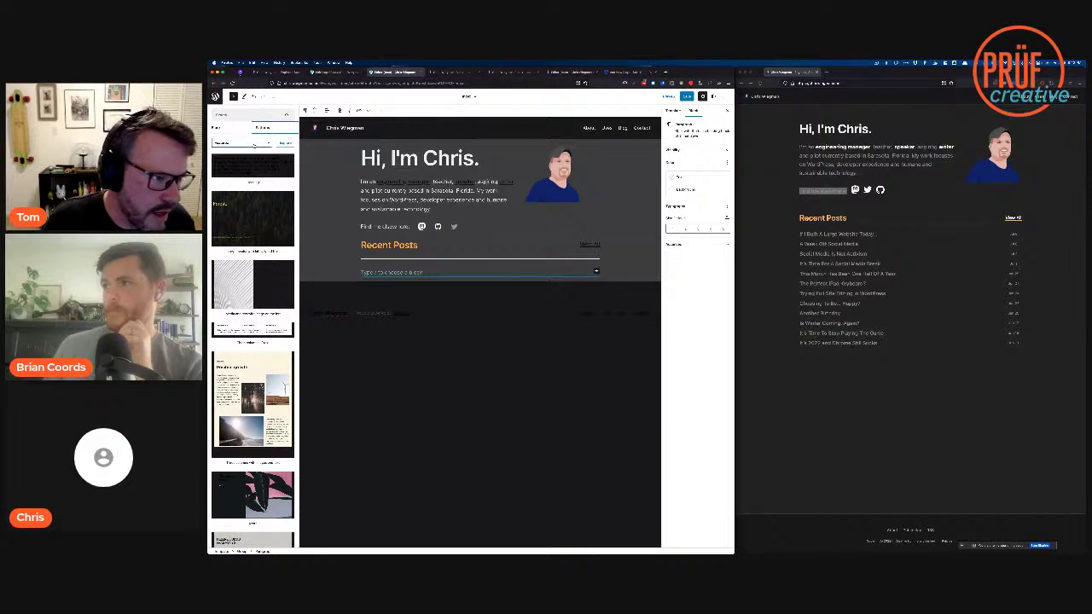
{"action": "left_click", "coordinate": [253, 143]}
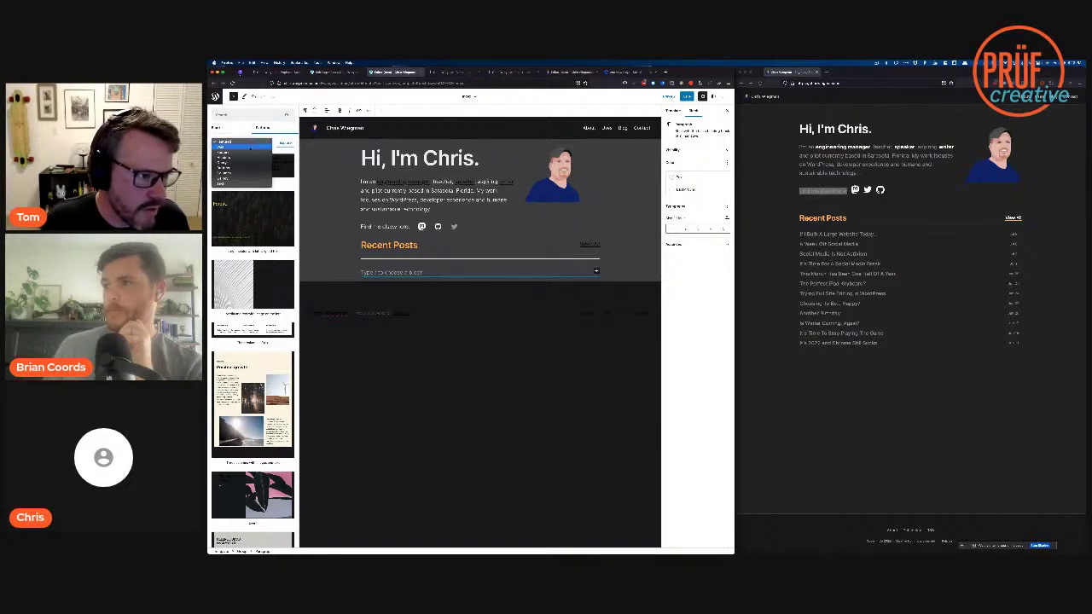
{"action": "left_click", "coordinate": [247, 162]}
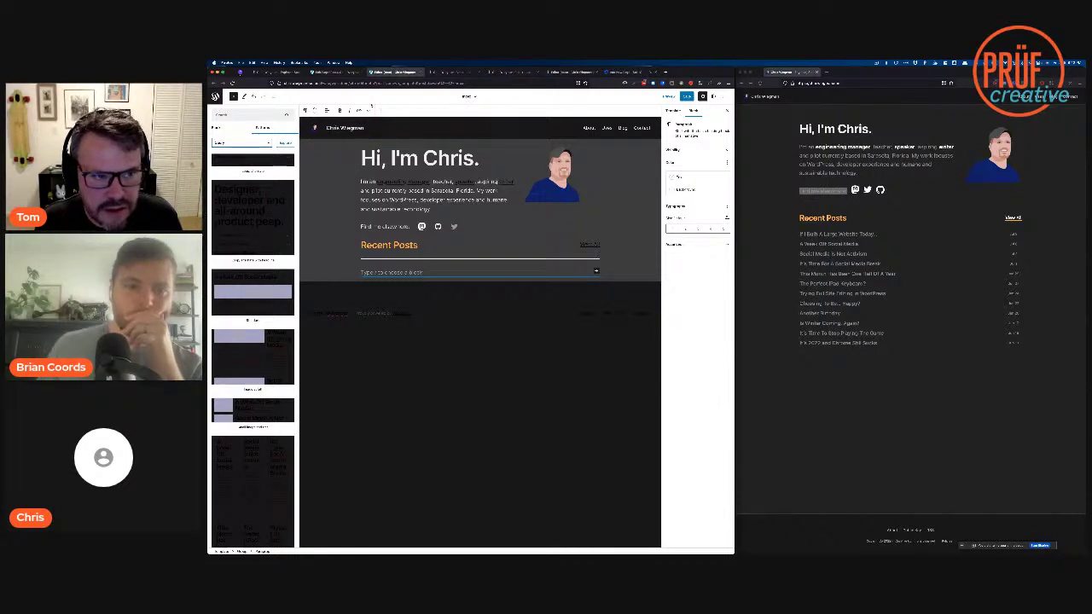
{"action": "left_click", "coordinate": [348, 74]}
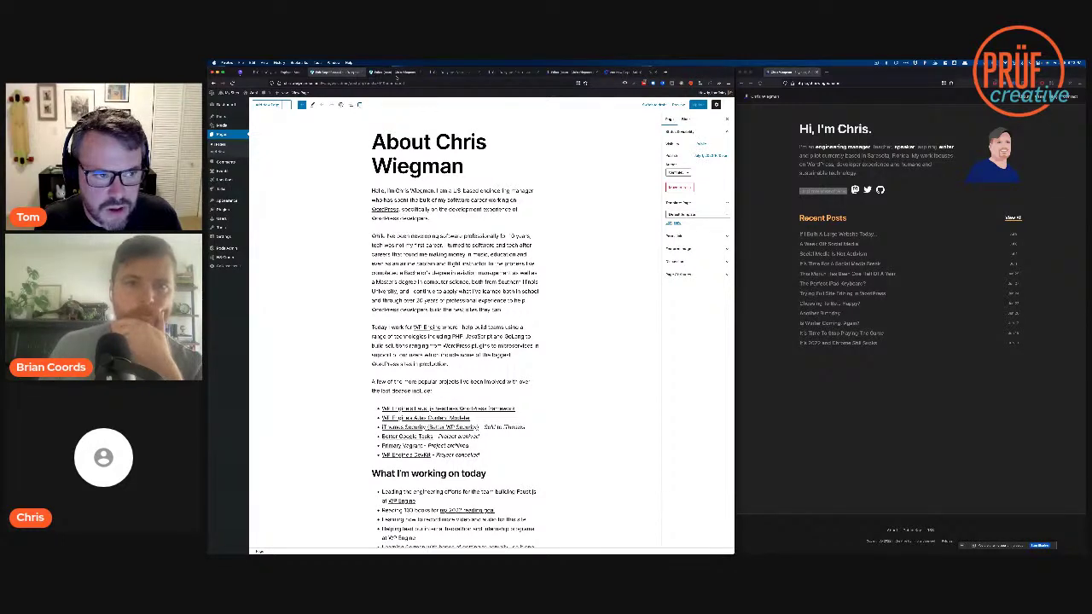
{"action": "left_click", "coordinate": [398, 72]}
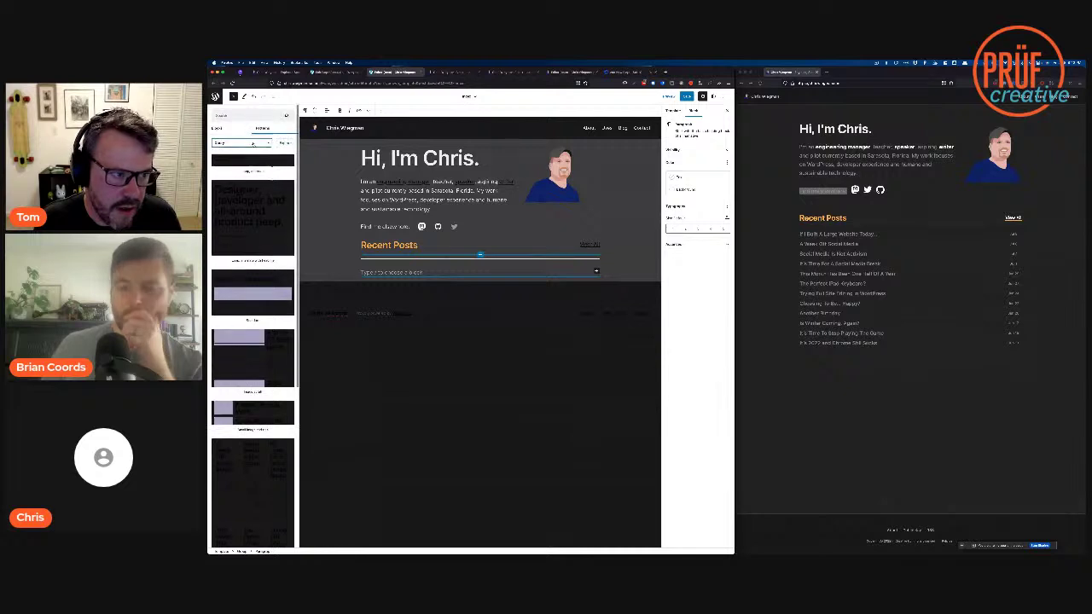
{"action": "left_click", "coordinate": [253, 144]}
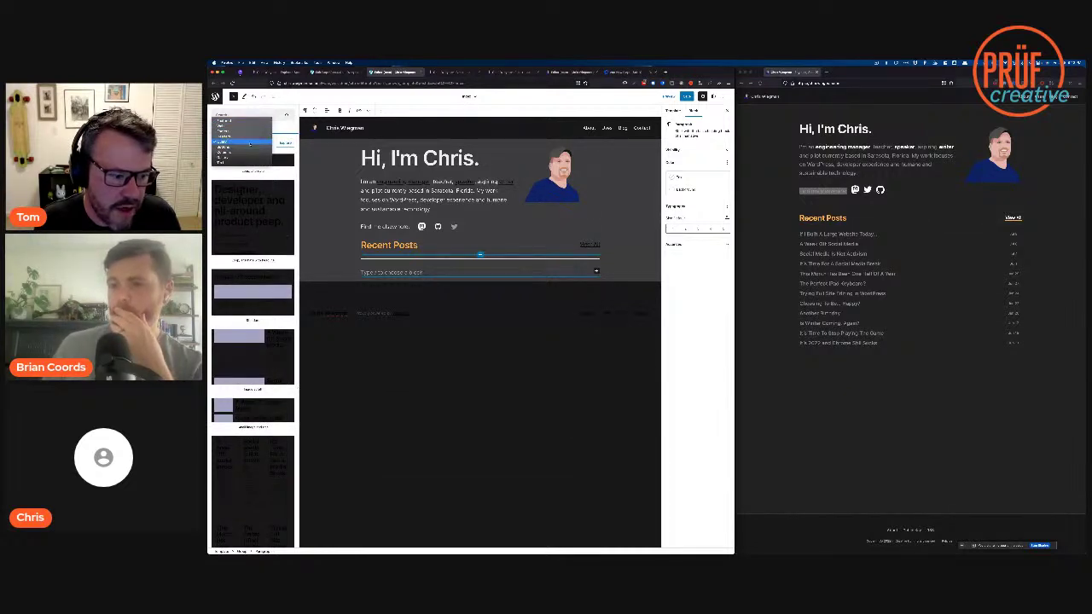
{"action": "left_click", "coordinate": [249, 143]}
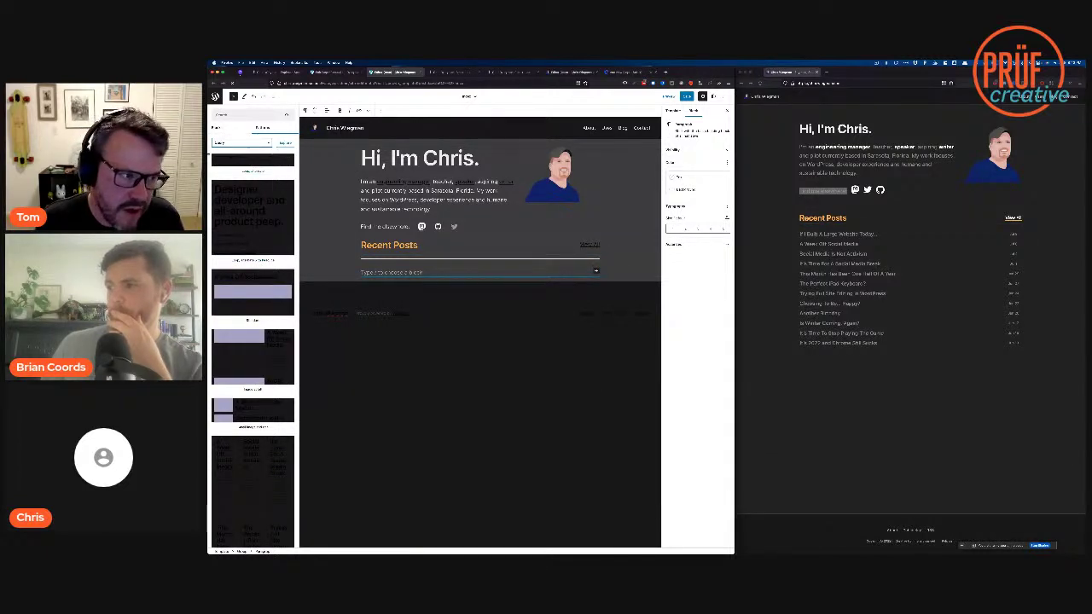
{"action": "scroll", "coordinate": [261, 301], "scroll_direction": "down", "scroll_amount": 10}
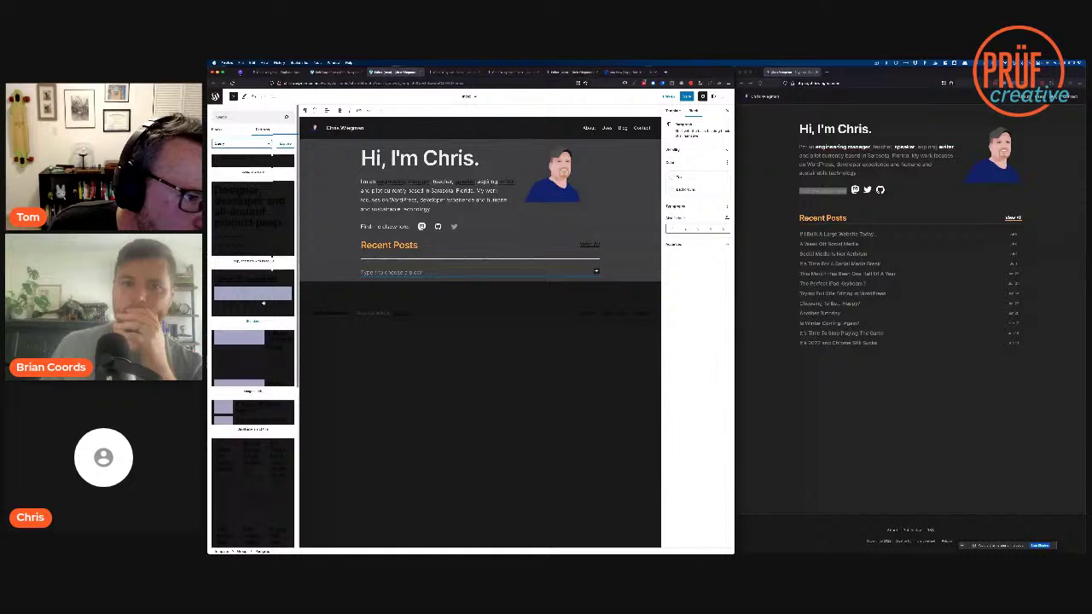
{"action": "left_click", "coordinate": [256, 279]}
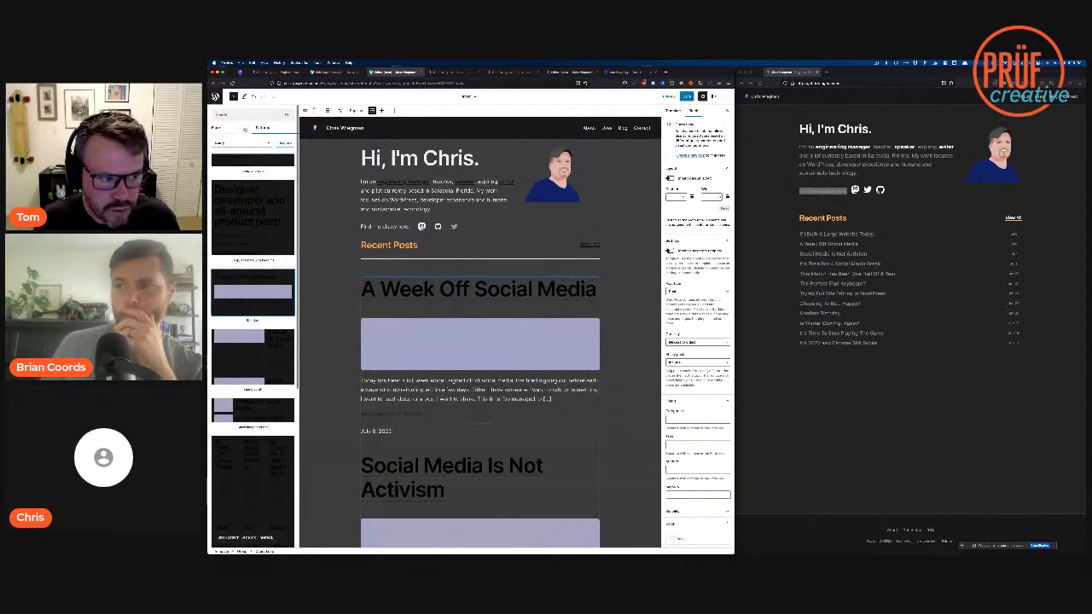
Step: Delete the featured image, excerpt and separator from the query's post template, keeping the post title and date
{"action": "left_click", "coordinate": [273, 97]}
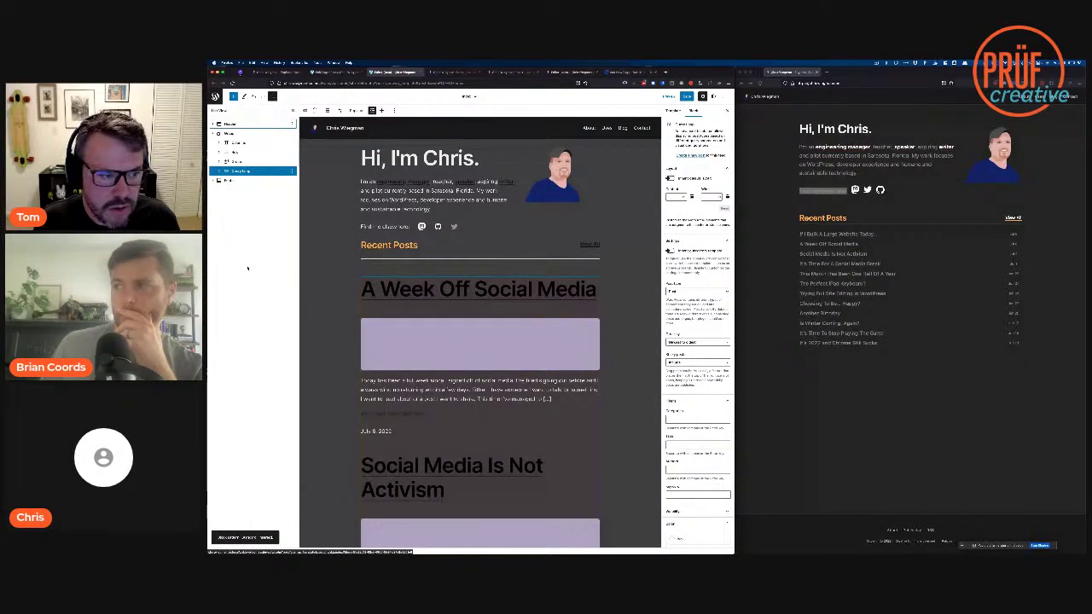
{"action": "left_click", "coordinate": [477, 289]}
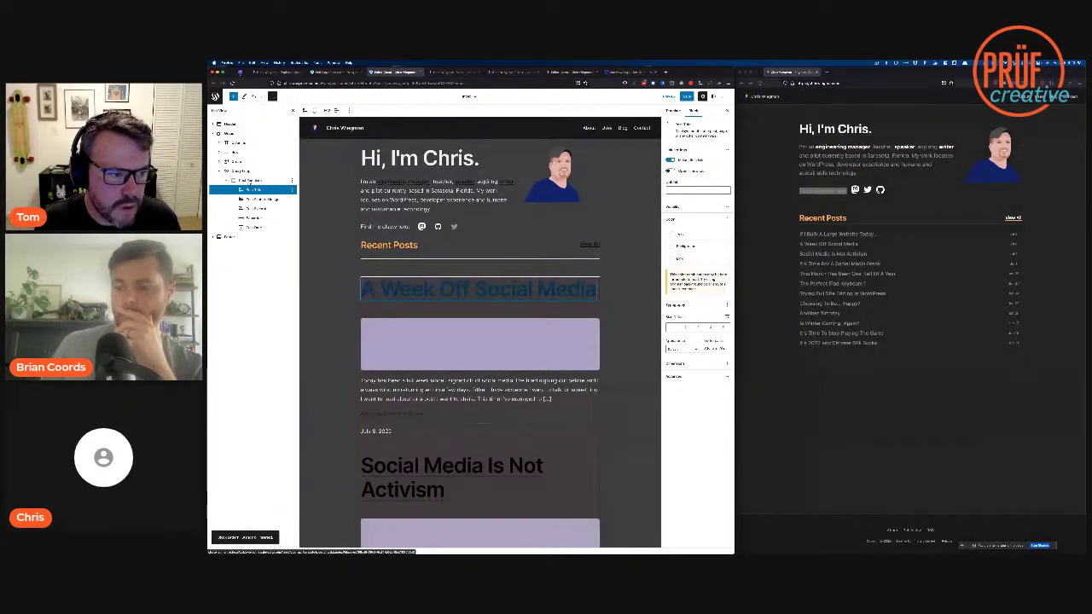
{"action": "left_click", "coordinate": [261, 198]}
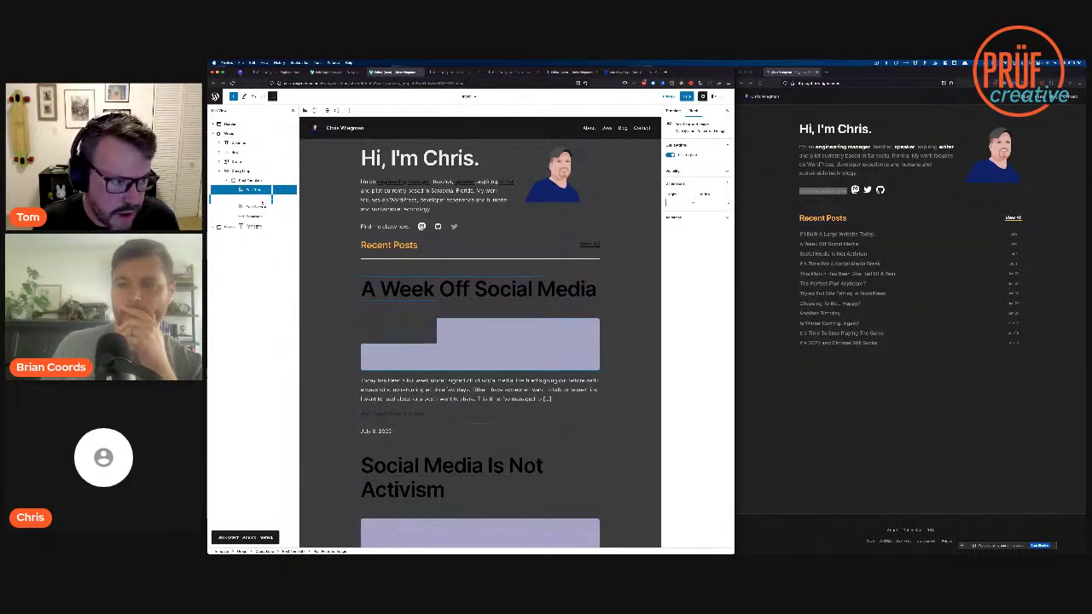
{"action": "key", "text": "Delete"}
{"action": "left_click", "coordinate": [261, 201]}
{"action": "key", "text": "Delete"}
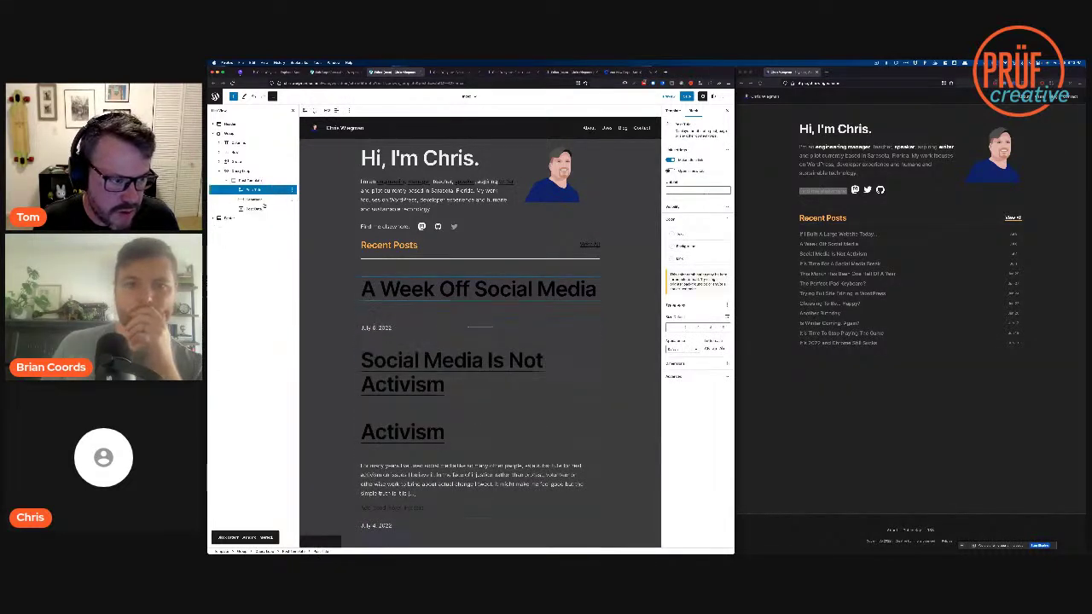
{"action": "left_click", "coordinate": [266, 200]}
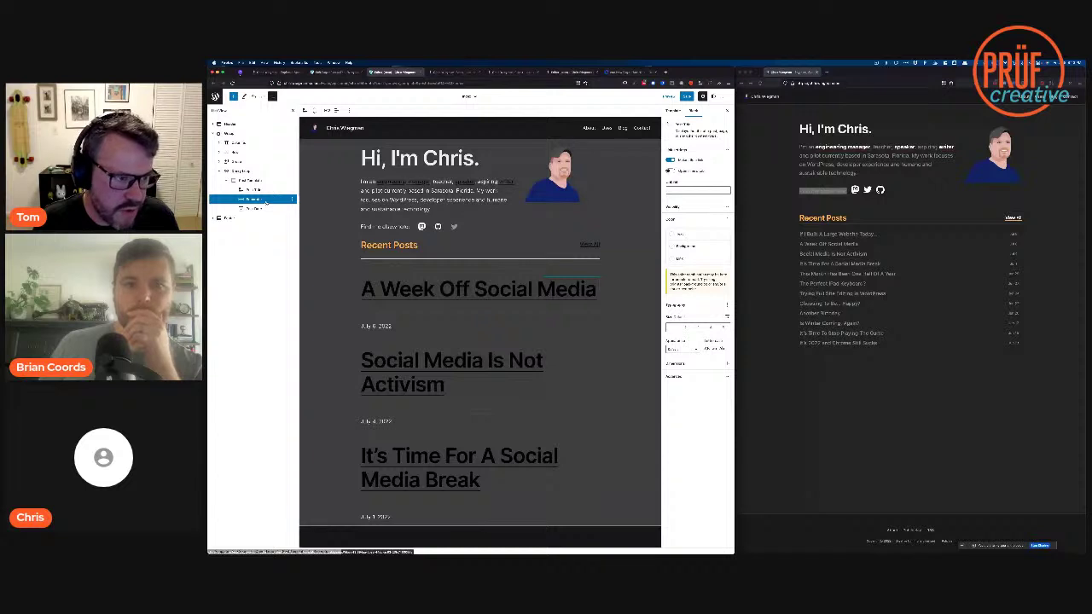
{"action": "key", "text": "Delete"}
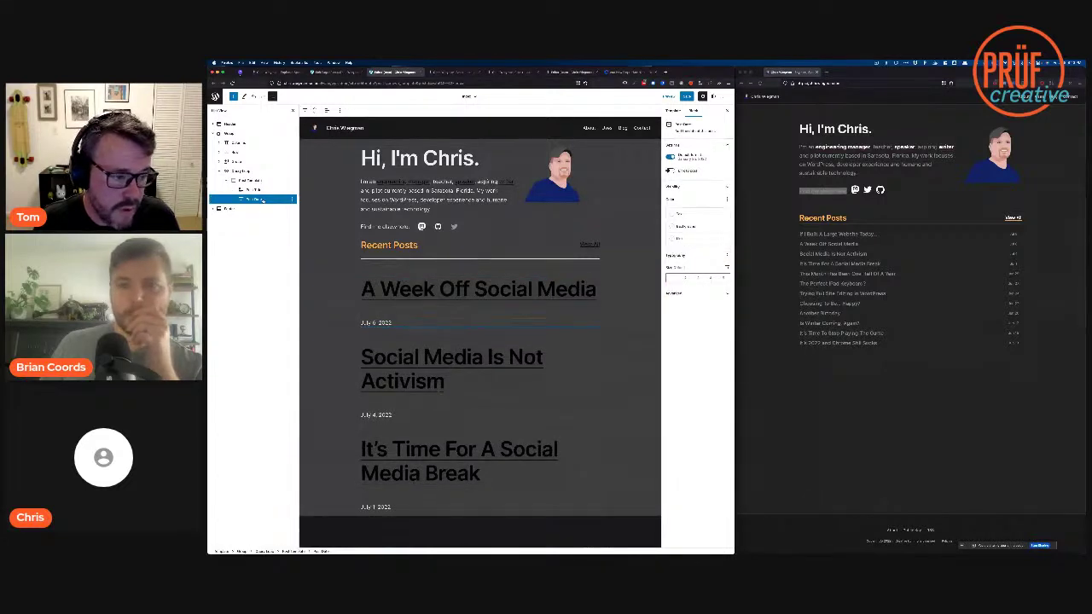
{"action": "key", "text": "Up"}
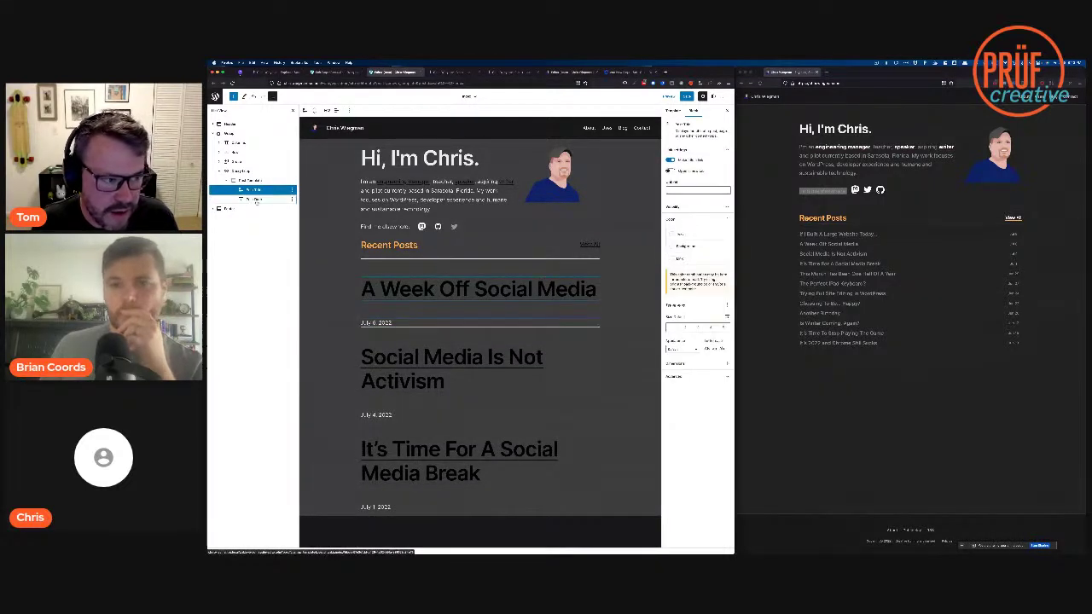
Step: Add a Row block at the start of the post template and move the post title and post date into it
{"action": "left_click", "coordinate": [255, 199]}
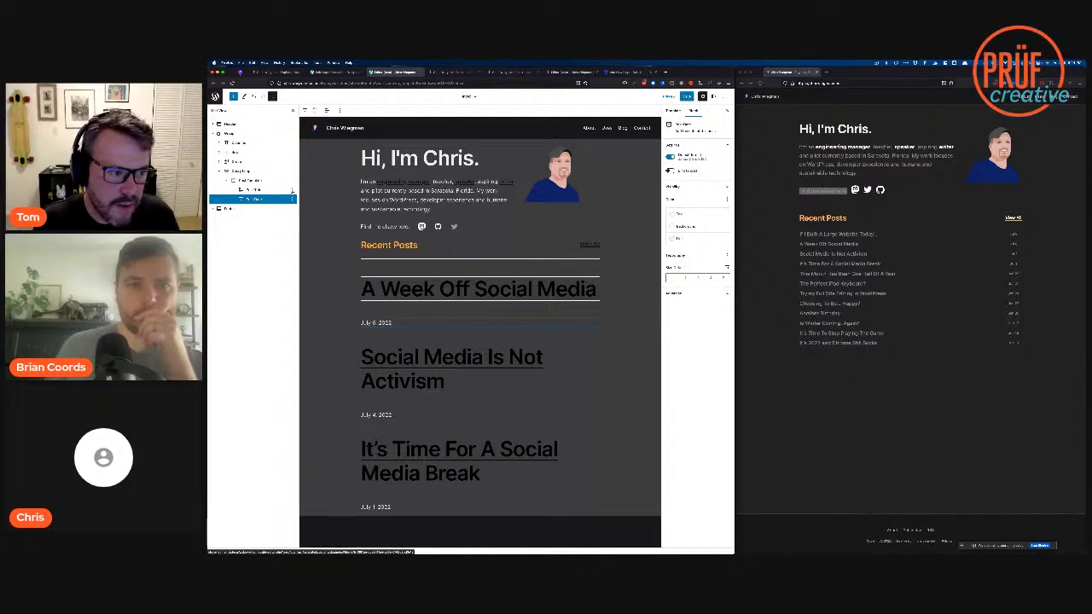
{"action": "left_click", "coordinate": [292, 195]}
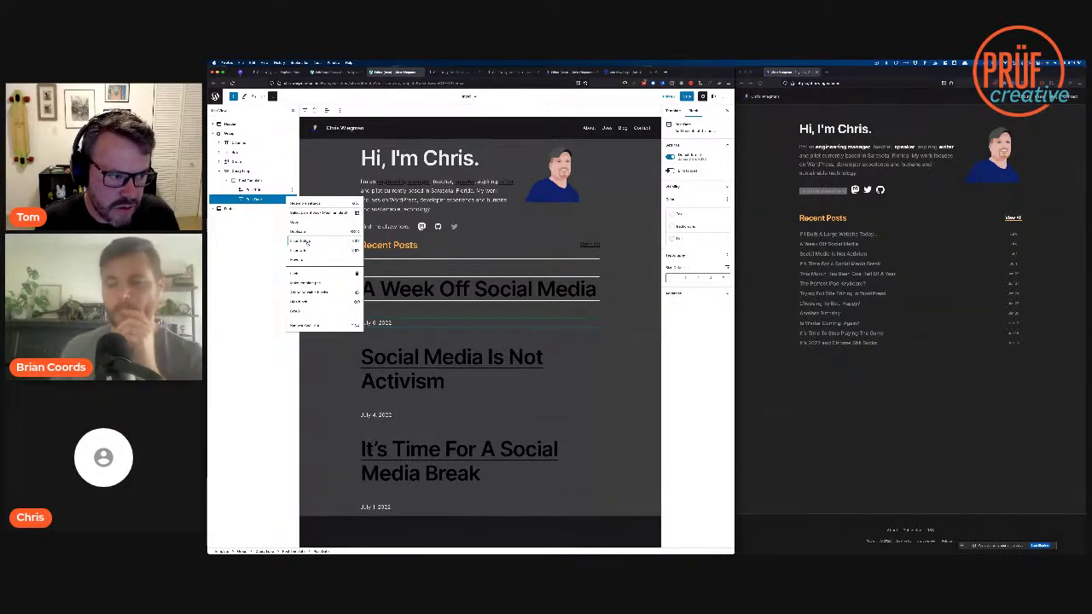
{"action": "left_click", "coordinate": [302, 243]}
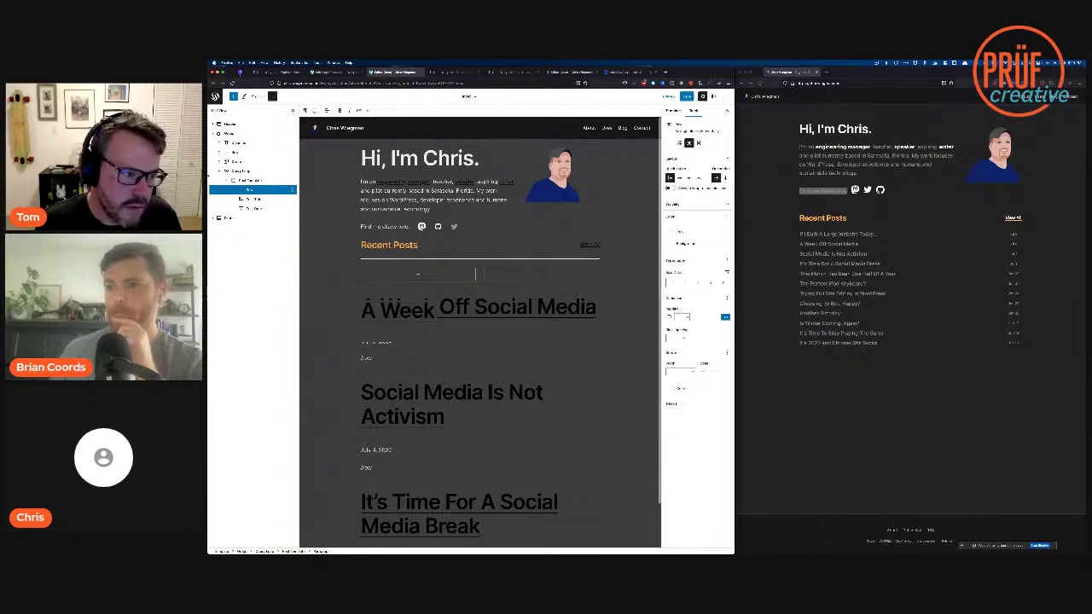
{"action": "mouse_move", "coordinate": [255, 200]}
{"action": "left_mouse_down"}
{"action": "mouse_move", "coordinate": [264, 198]}
{"action": "mouse_move", "coordinate": [255, 210]}
{"action": "left_mouse_up"}
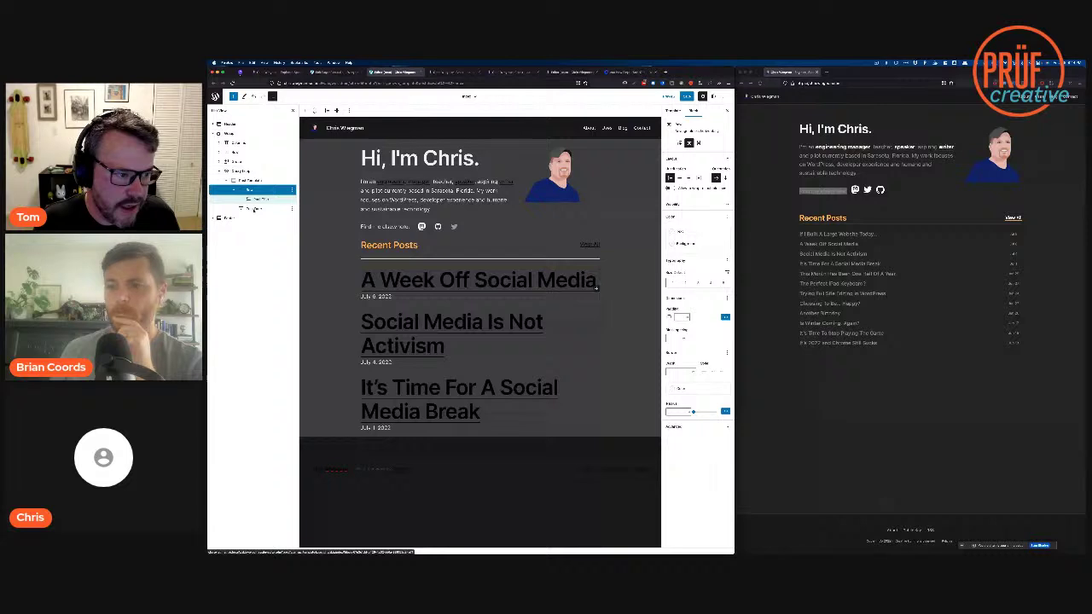
{"action": "left_click_drag", "start_coordinate": [271, 202], "coordinate": [264, 205]}
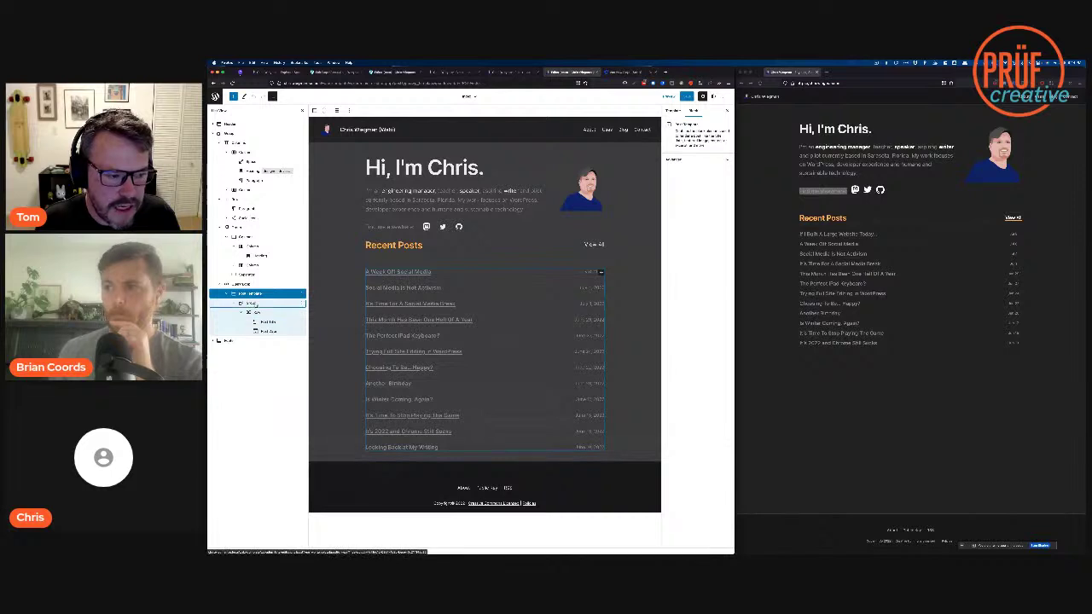
Step: Check the reference template's row, then set the post title's font size to the third preset size in the rebuilt template
{"action": "left_click", "coordinate": [251, 303]}
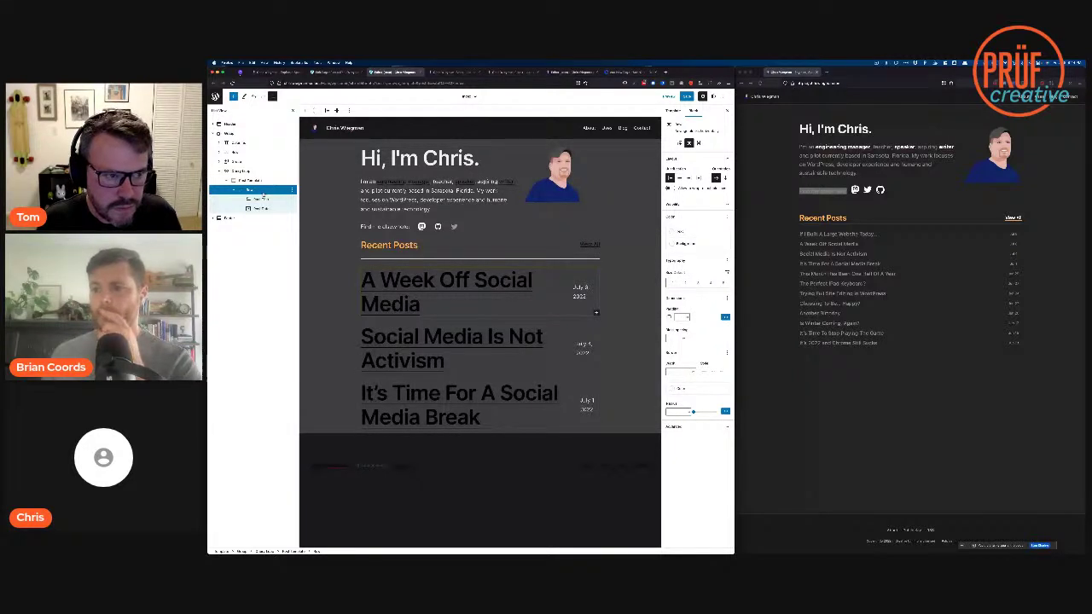
{"action": "left_click", "coordinate": [260, 199]}
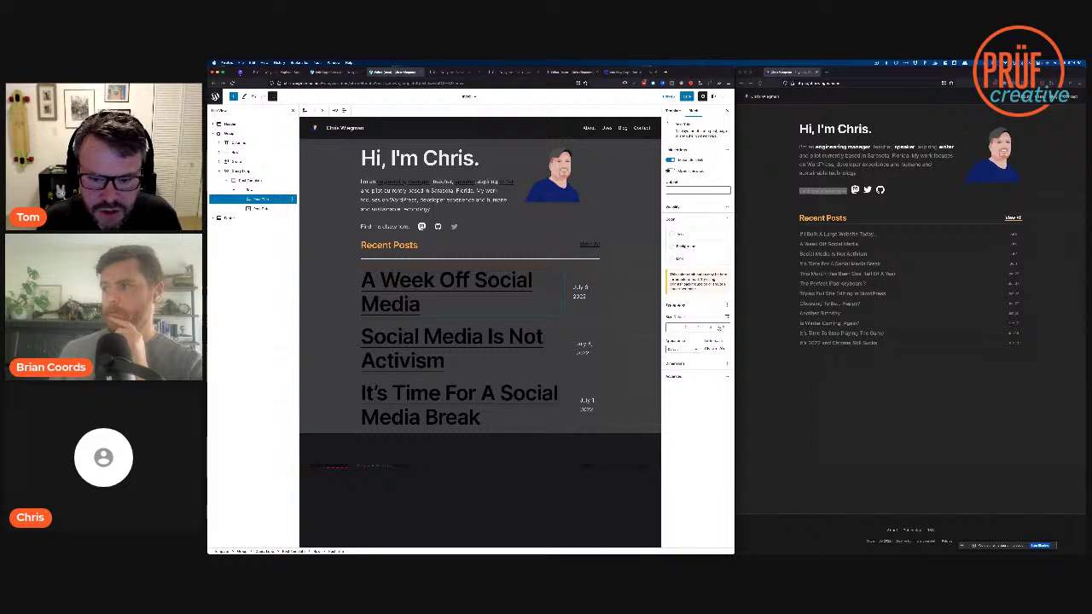
{"action": "left_click", "coordinate": [682, 376]}
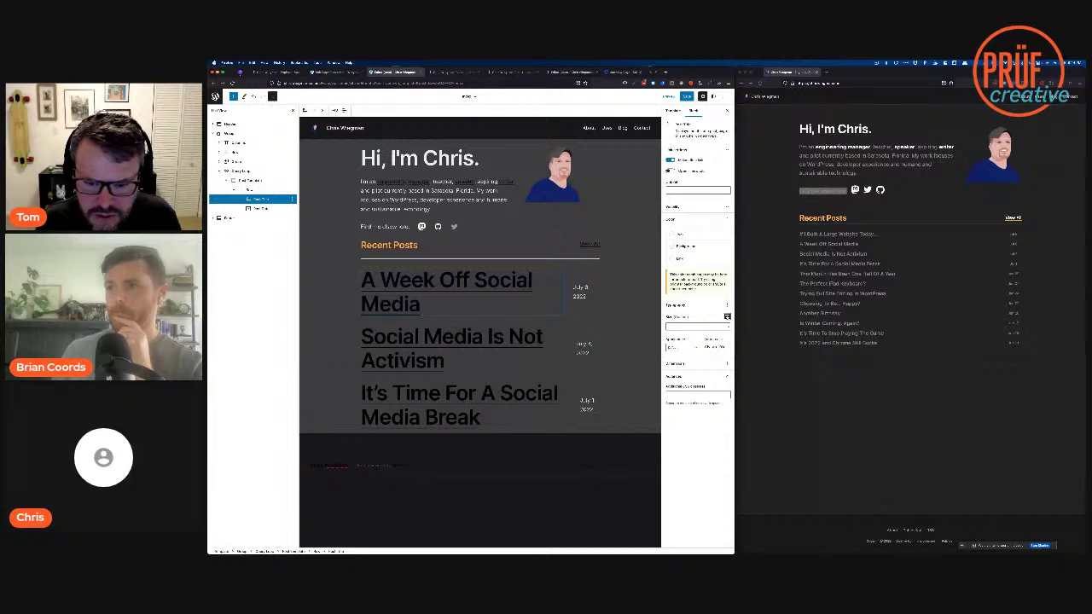
{"action": "left_click", "coordinate": [726, 317]}
{"action": "left_click", "coordinate": [696, 328]}
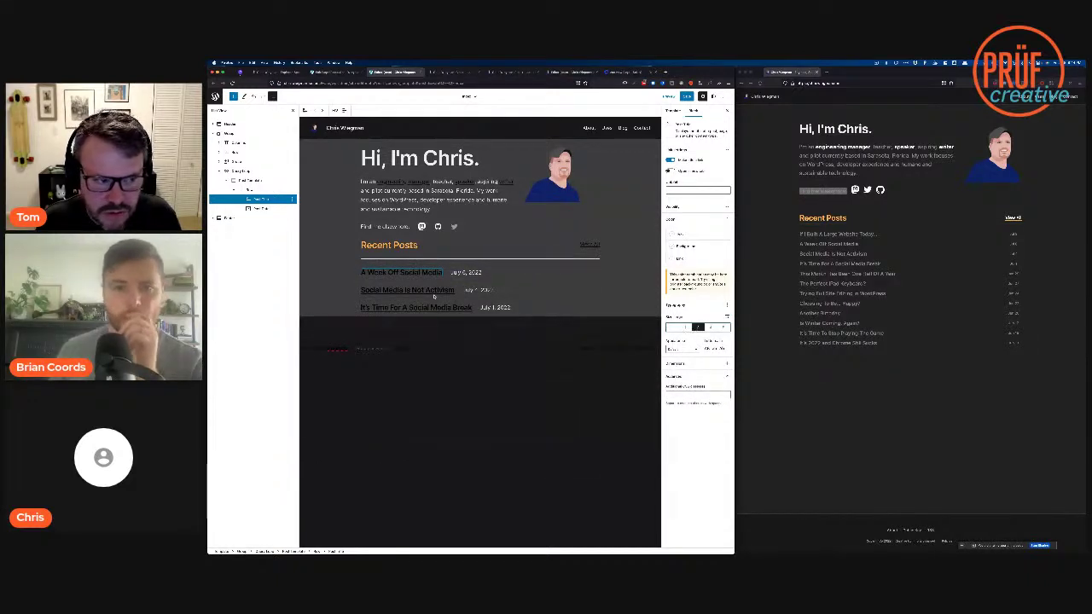
Step: Open the post date's advanced settings and inspect its additional CSS class field
{"action": "left_click", "coordinate": [466, 272]}
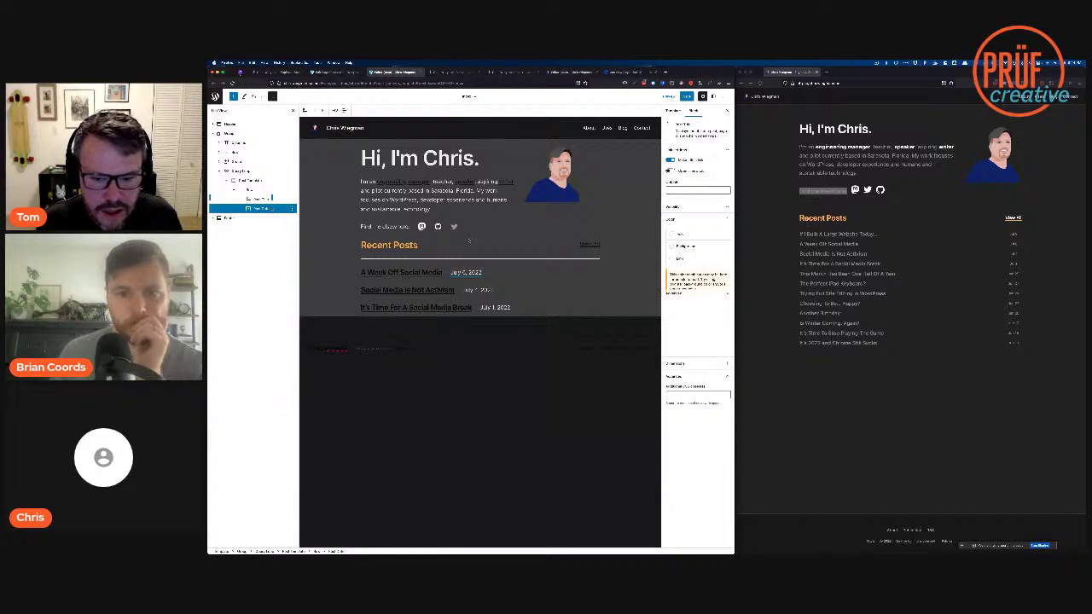
{"action": "left_click", "coordinate": [479, 254]}
{"action": "left_click", "coordinate": [695, 293]}
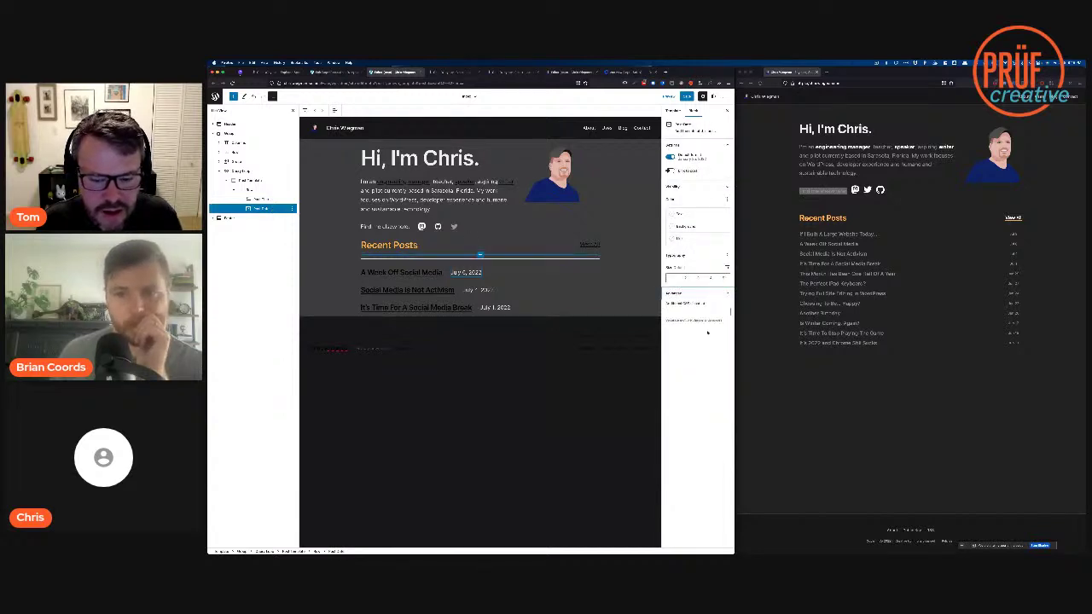
{"action": "left_click", "coordinate": [675, 312]}
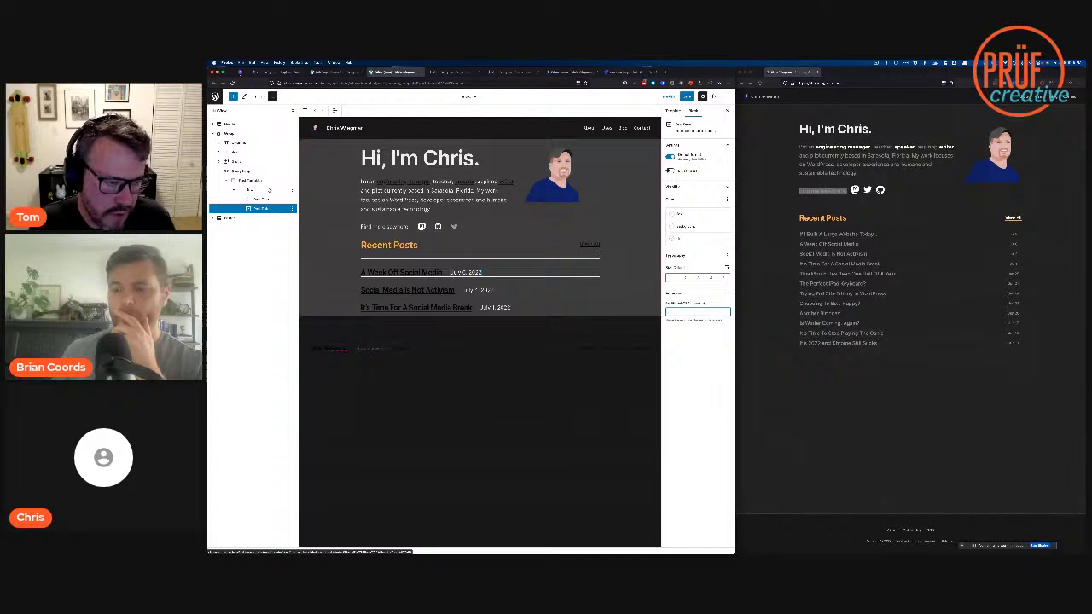
Step: Set the justification of the row holding the post title and date to space between items
{"action": "left_click", "coordinate": [270, 190]}
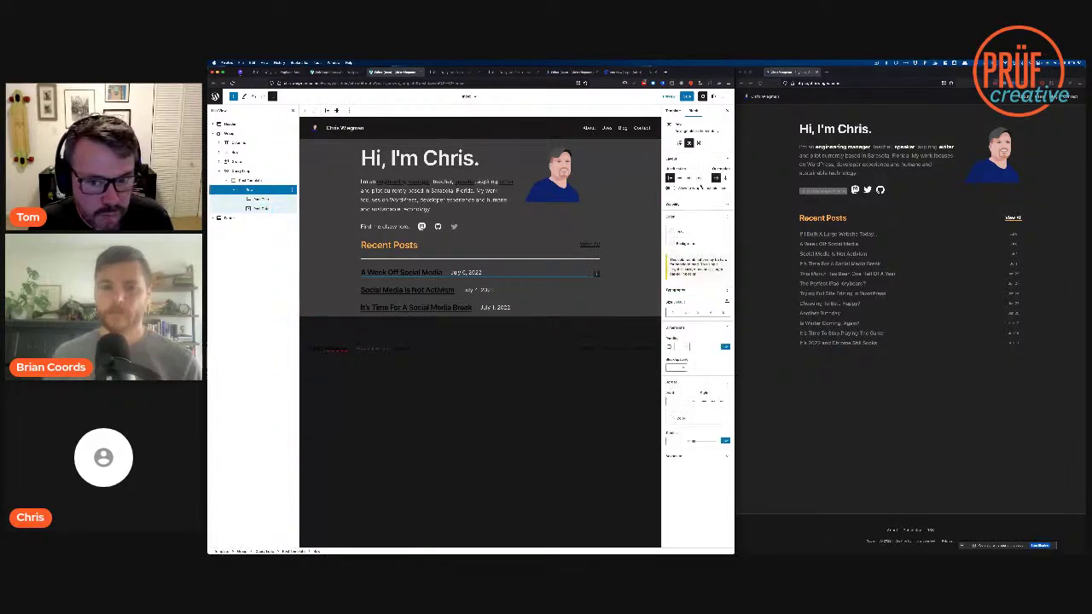
{"action": "left_click", "coordinate": [699, 178]}
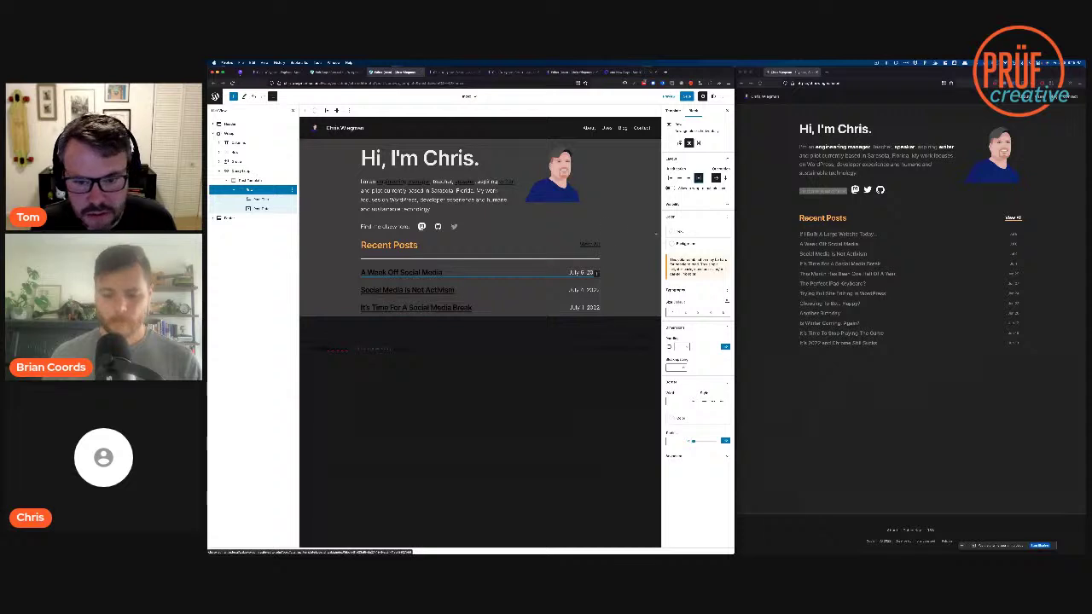
Step: Set the text color of both the title-and-date row and the post title to the last default palette swatch
{"action": "left_click", "coordinate": [673, 232]}
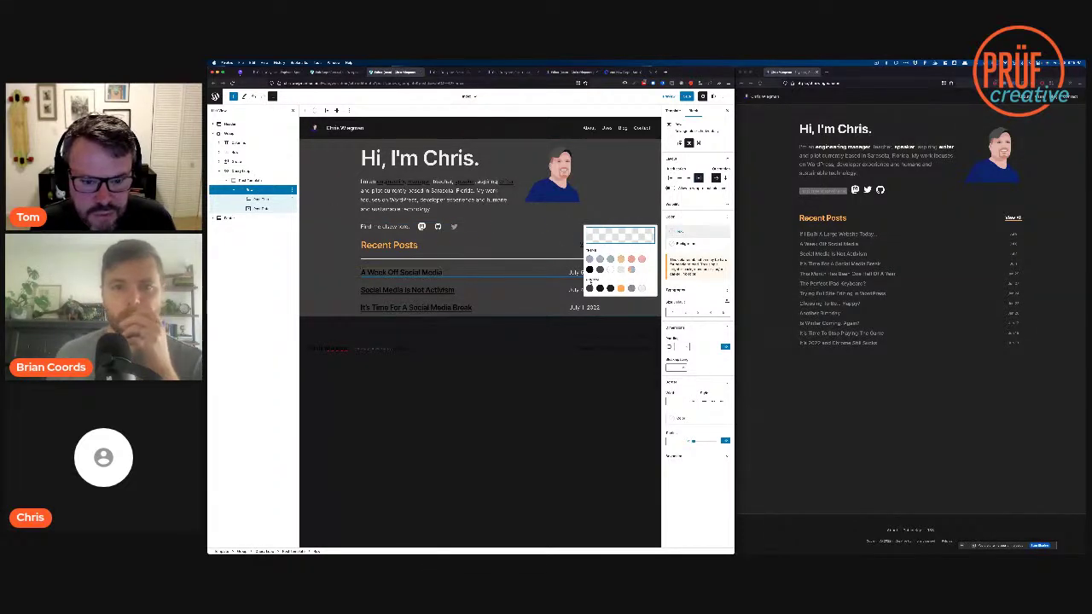
{"action": "left_click", "coordinate": [642, 288]}
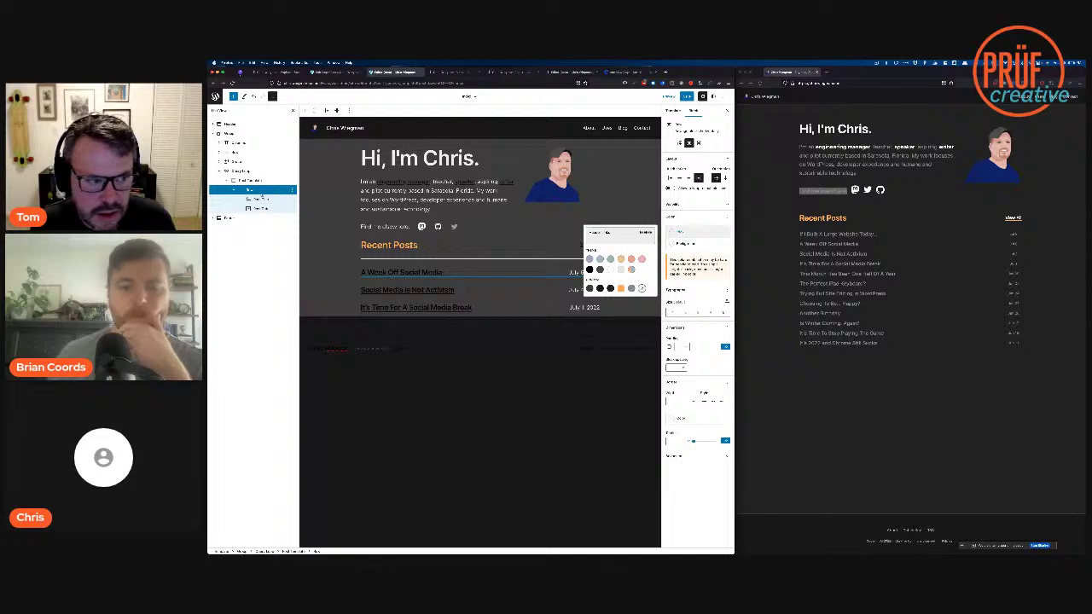
{"action": "left_click", "coordinate": [260, 199]}
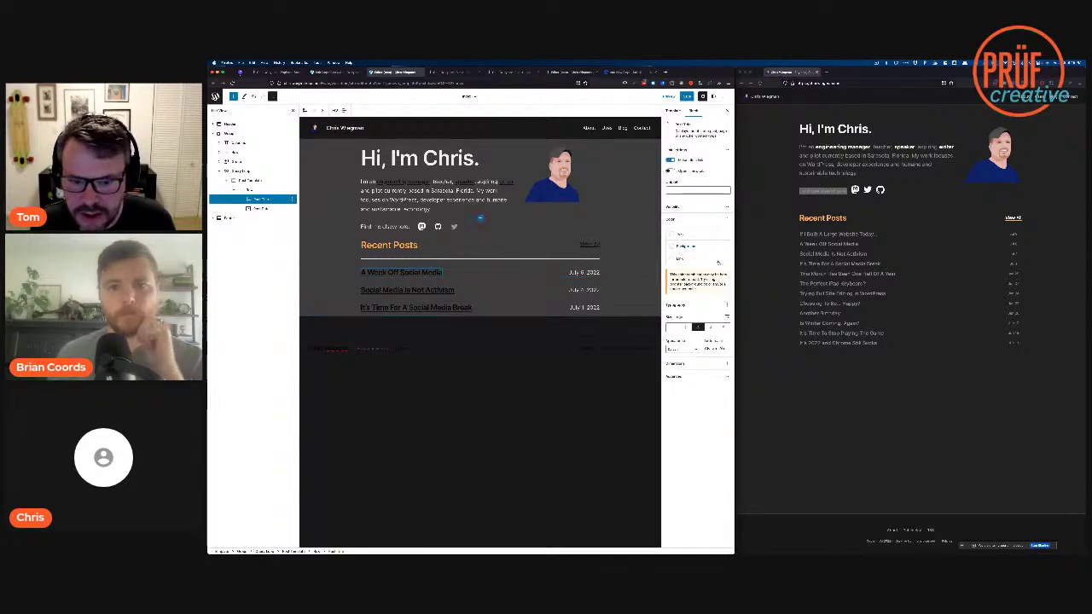
{"action": "left_click", "coordinate": [674, 236]}
{"action": "left_click", "coordinate": [641, 290]}
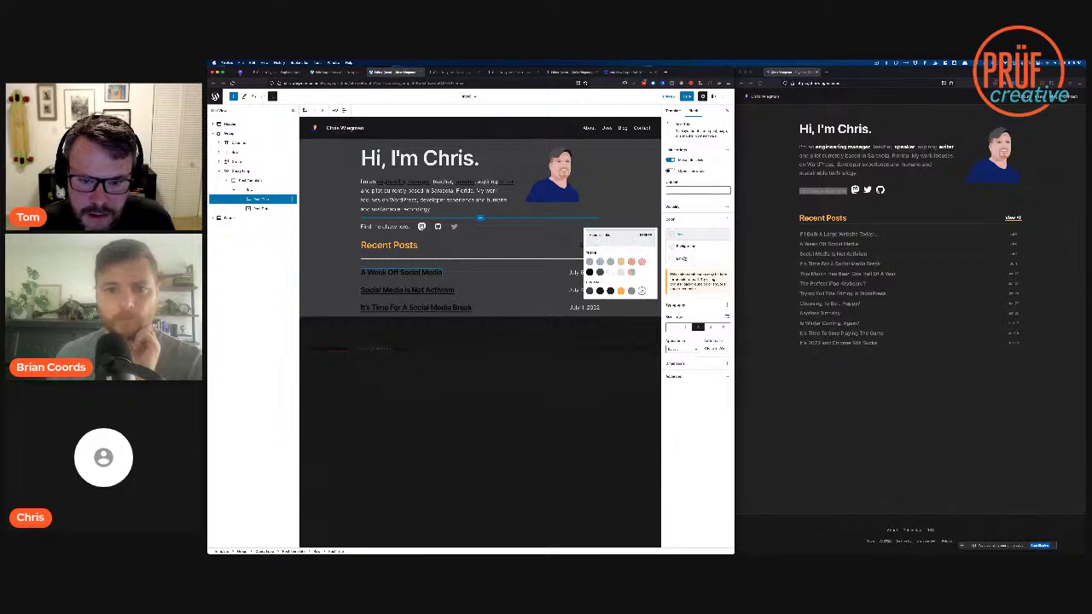
Step: Set the post title's link color to the gray swatch in the default palette
{"action": "left_click", "coordinate": [676, 260]}
{"action": "left_click", "coordinate": [641, 315]}
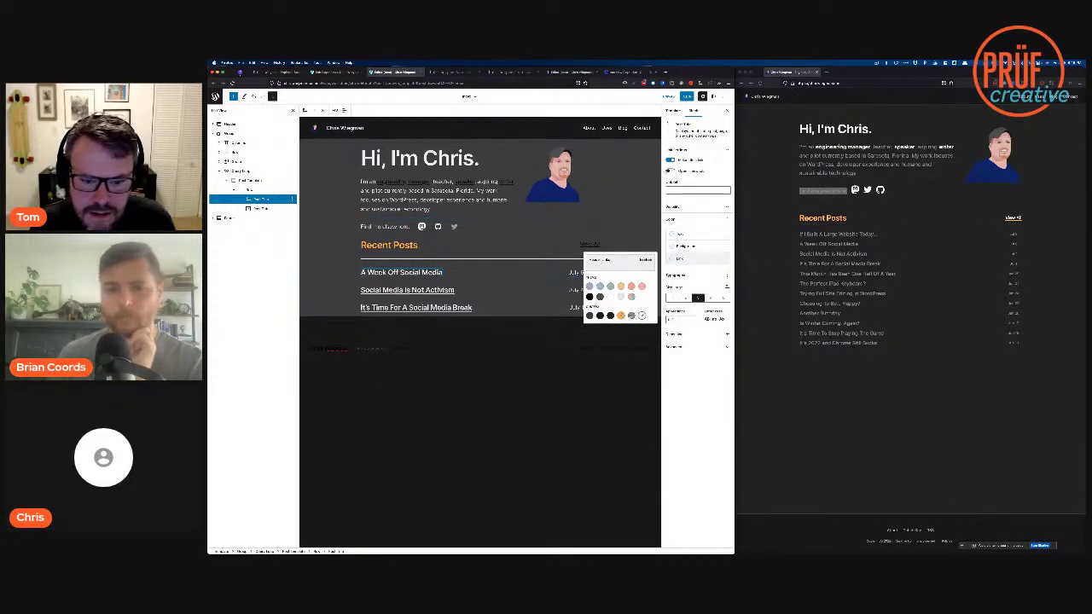
{"action": "left_click", "coordinate": [631, 316]}
Step: Set the post date's font size to the first preset size
{"action": "left_click", "coordinate": [573, 271]}
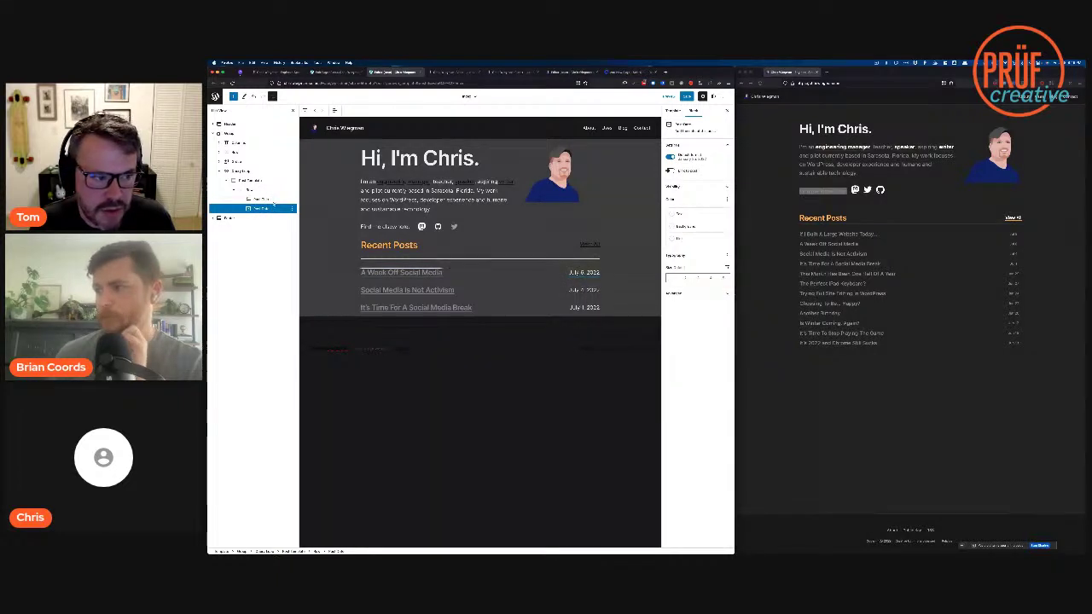
{"action": "left_click", "coordinate": [267, 199]}
{"action": "left_click", "coordinate": [271, 209]}
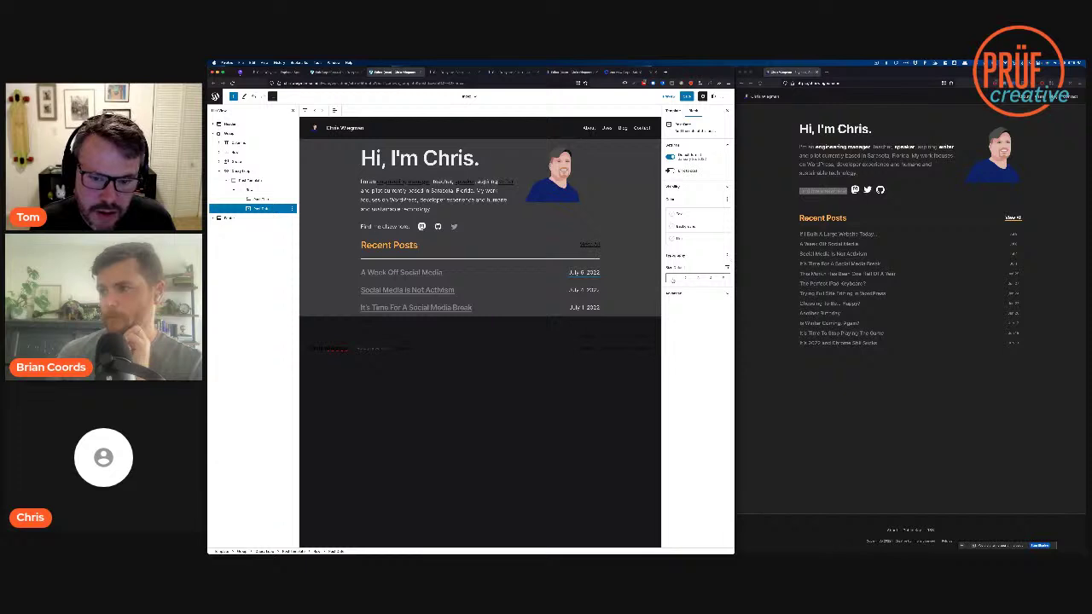
{"action": "left_click", "coordinate": [672, 278]}
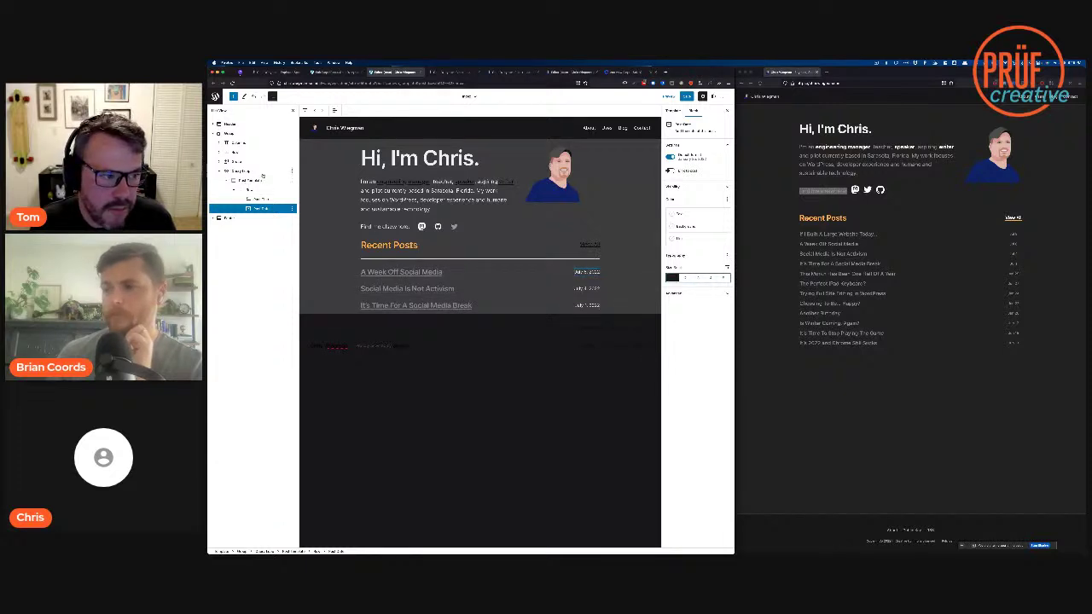
Step: Set the Query Loop to display 12 items per page and save the template
{"action": "left_click", "coordinate": [261, 172]}
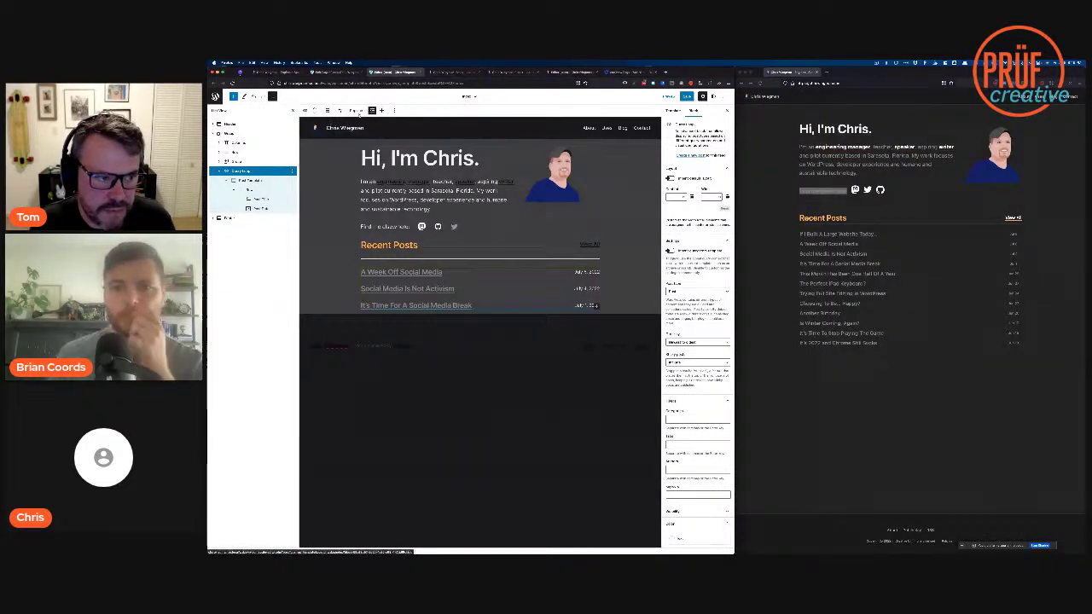
{"action": "left_click", "coordinate": [340, 111]}
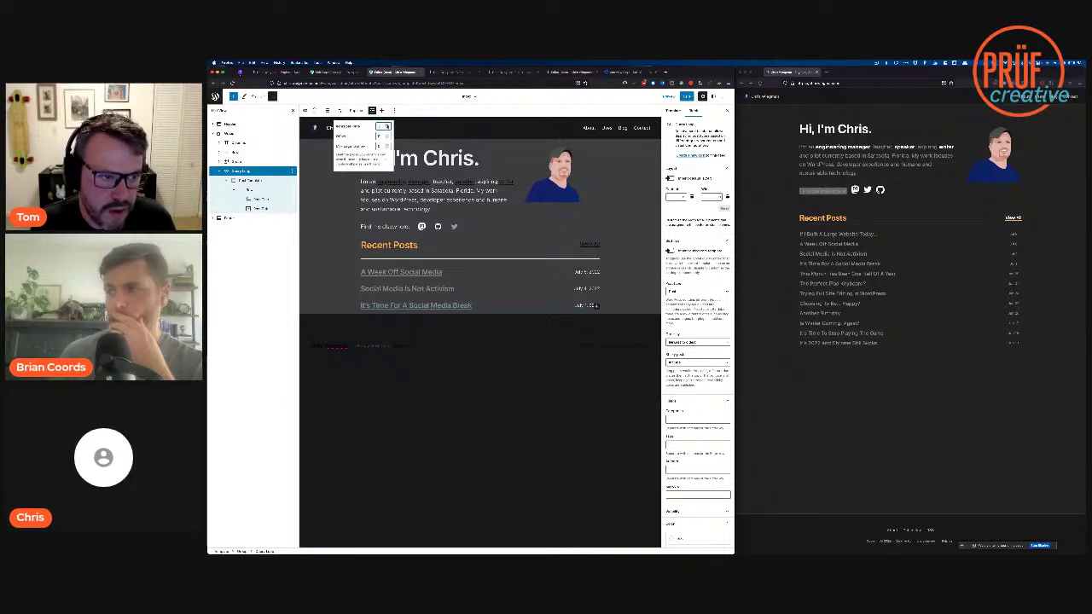
{"action": "left_click", "coordinate": [387, 125]}
{"action": "left_click", "coordinate": [387, 125]}
{"action": "left_click", "coordinate": [387, 125]}
{"action": "left_click", "coordinate": [388, 125]}
{"action": "left_click", "coordinate": [387, 125]}
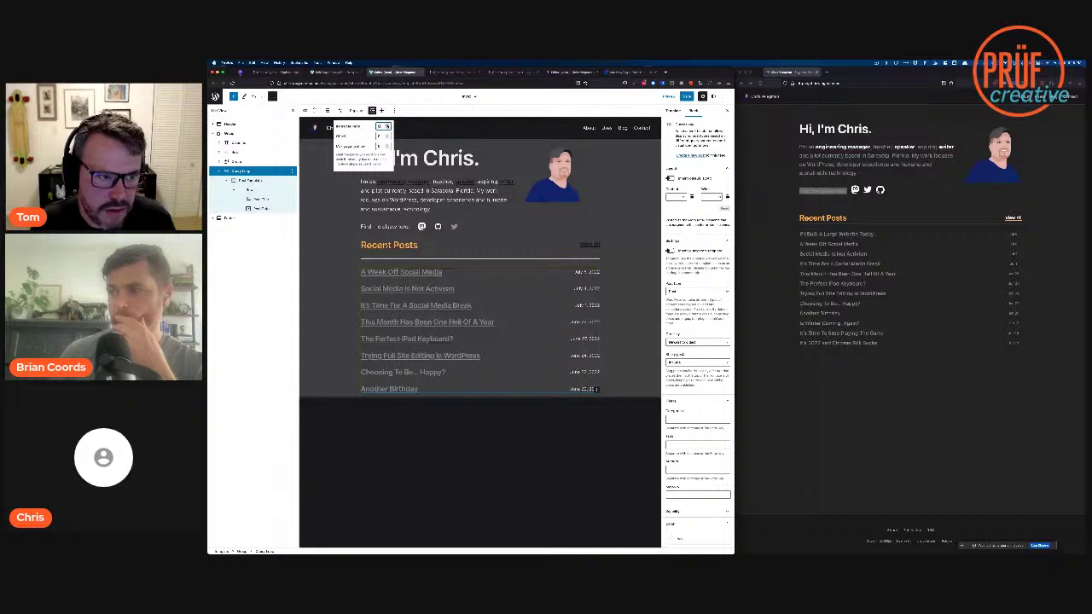
{"action": "left_click", "coordinate": [387, 125]}
{"action": "left_click", "coordinate": [387, 125]}
{"action": "left_click", "coordinate": [388, 125]}
{"action": "left_click", "coordinate": [388, 125]}
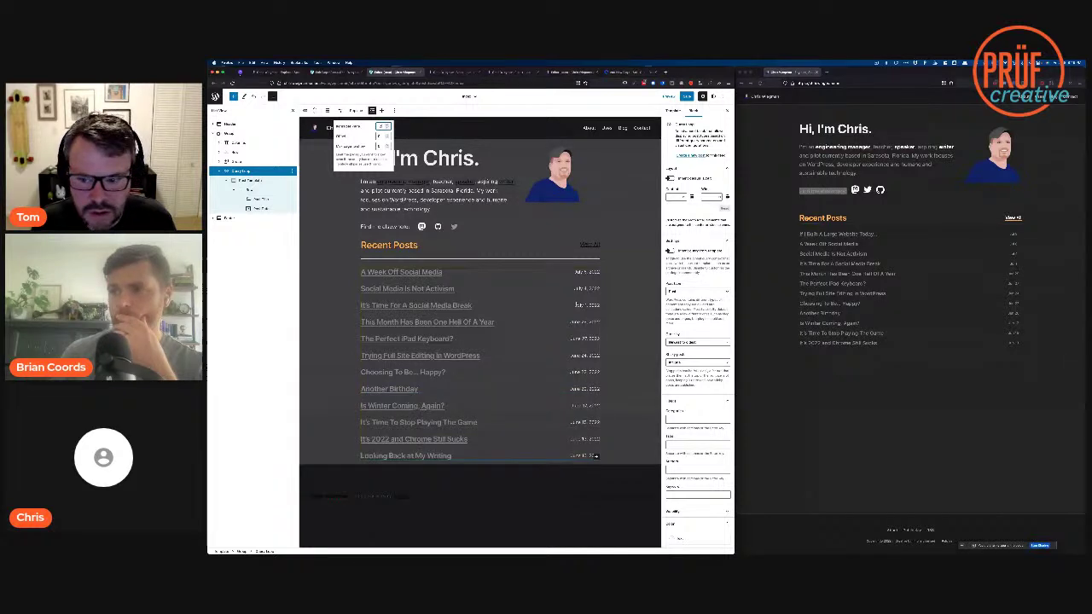
{"action": "left_click", "coordinate": [686, 97]}
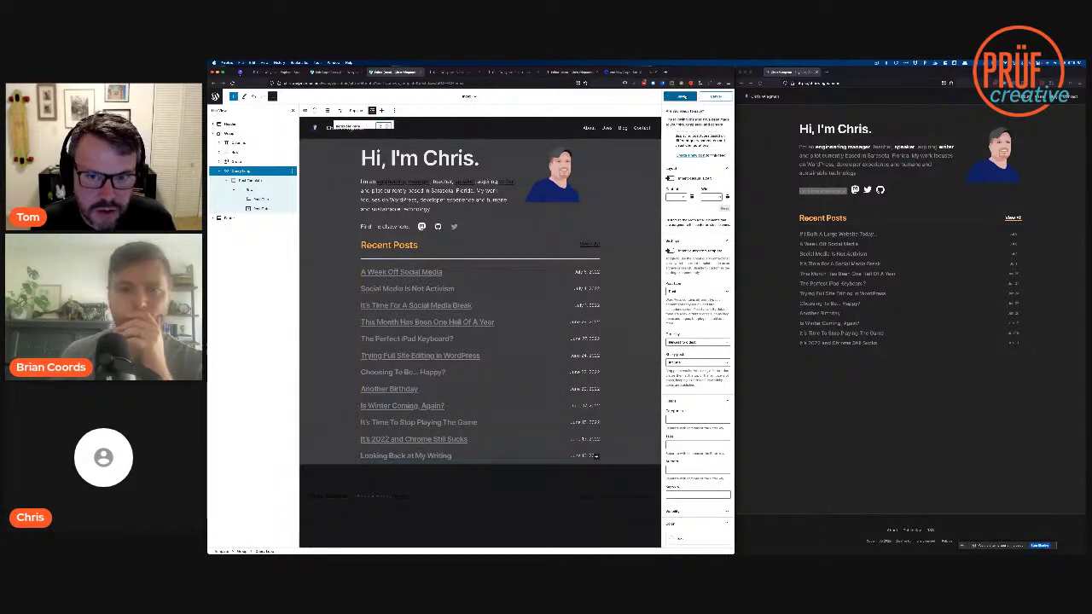
{"action": "left_click", "coordinate": [682, 96]}
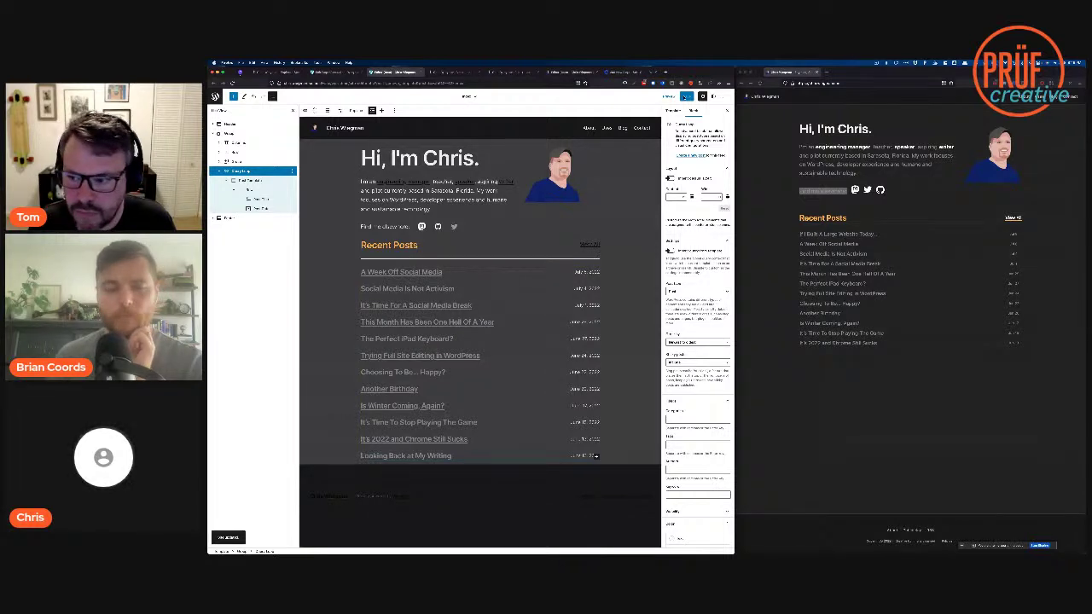
{"action": "left_click", "coordinate": [587, 271]}
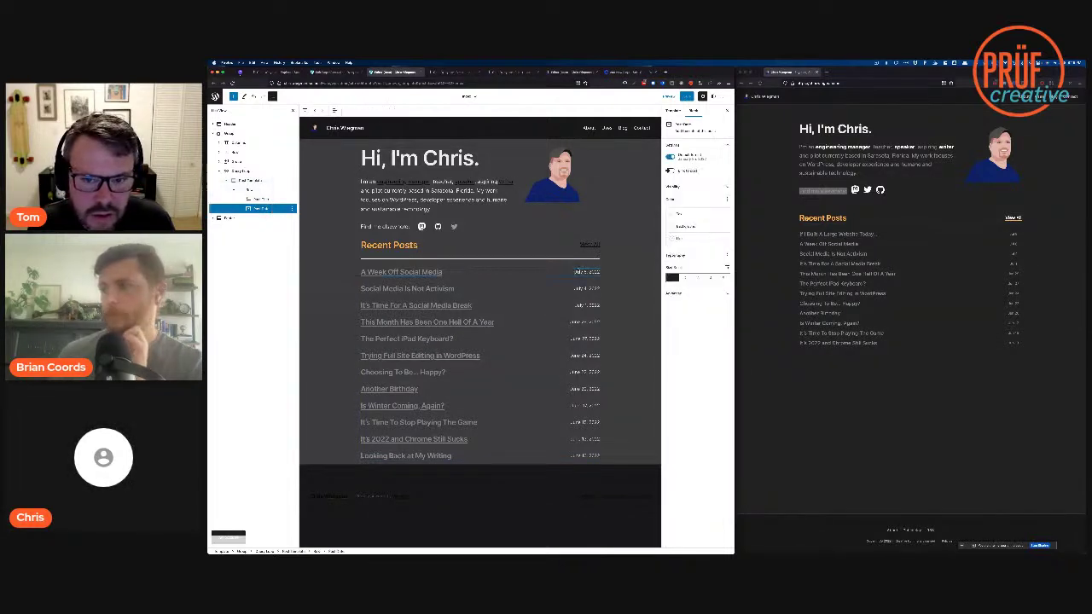
{"action": "left_click", "coordinate": [597, 271]}
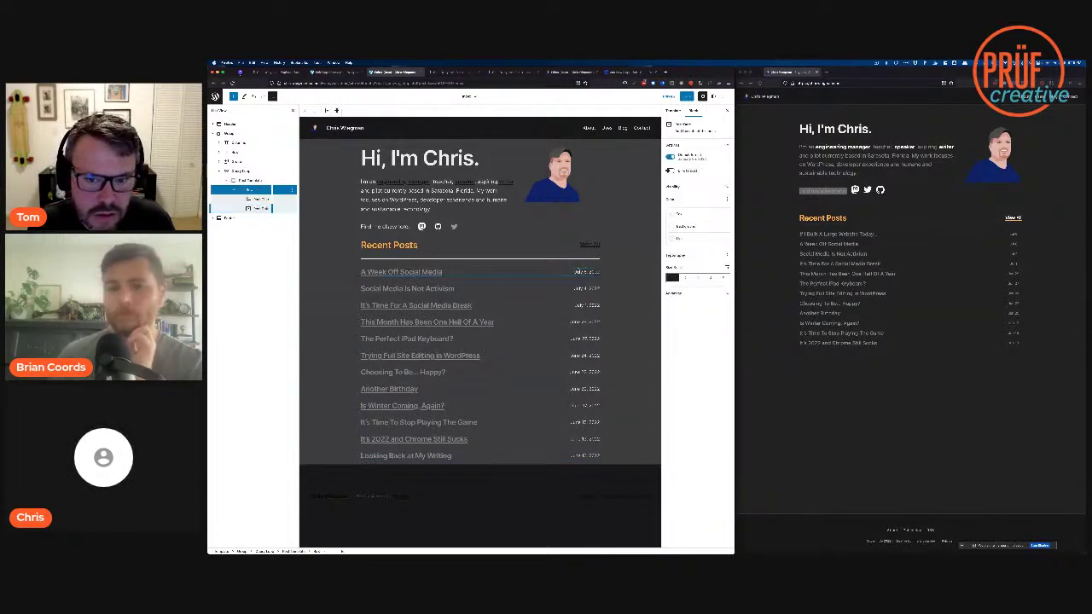
{"action": "left_click", "coordinate": [268, 209]}
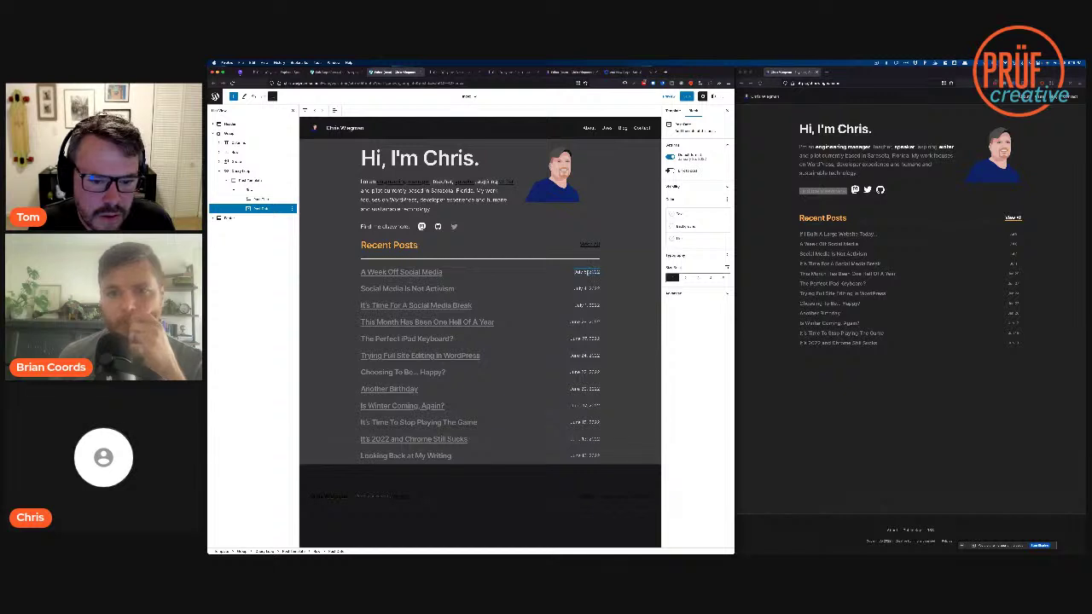
{"action": "key", "text": "Delete"}
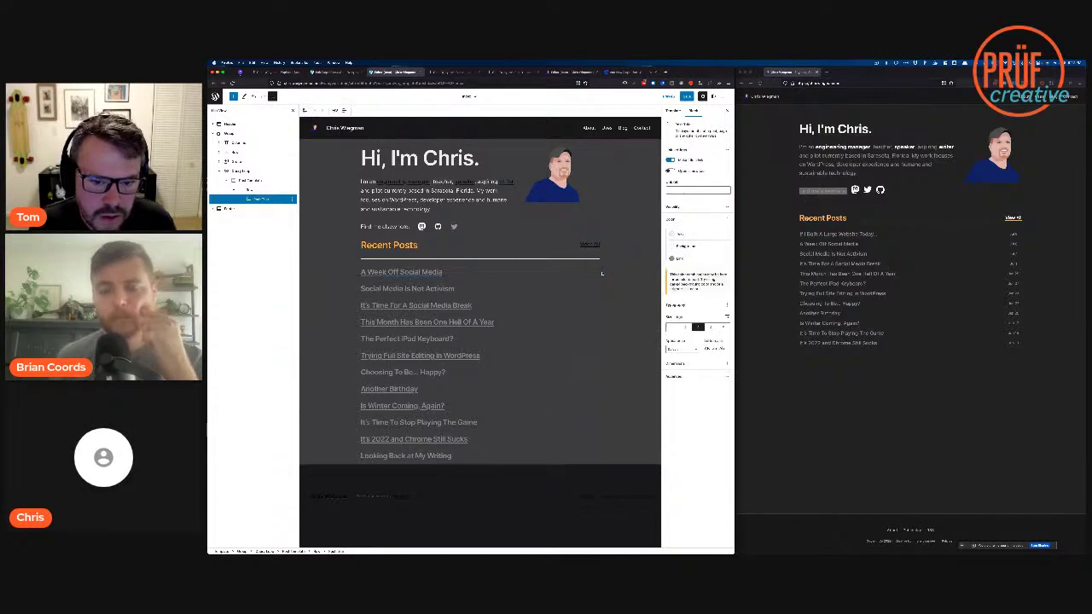
{"action": "key", "text": "ctrl+z"}
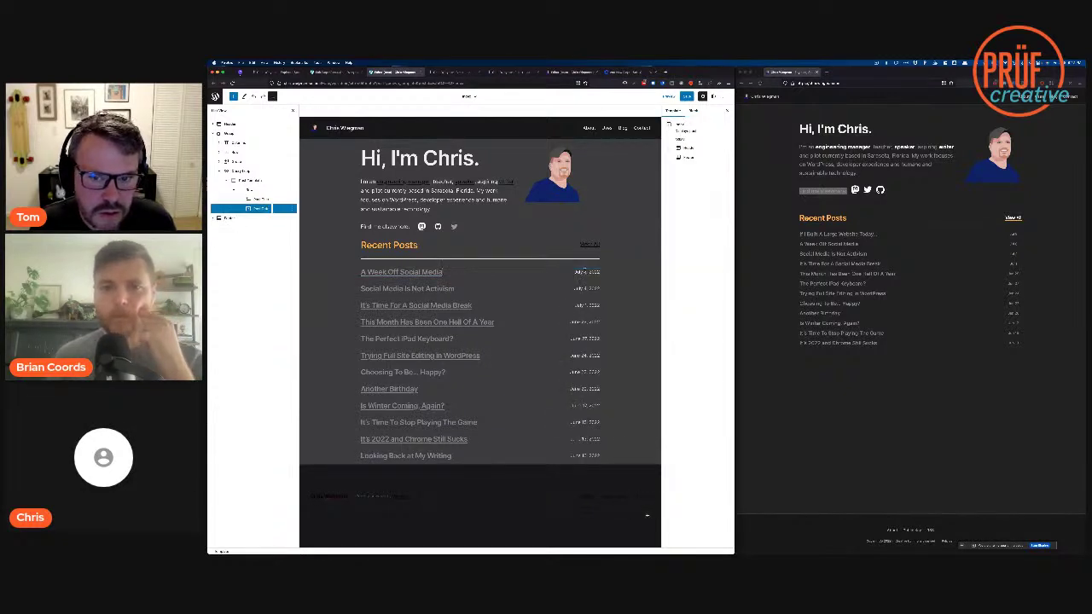
Step: Replace the post date's default format with a custom month-and-day format, F j, and save the template
{"action": "left_click", "coordinate": [670, 157]}
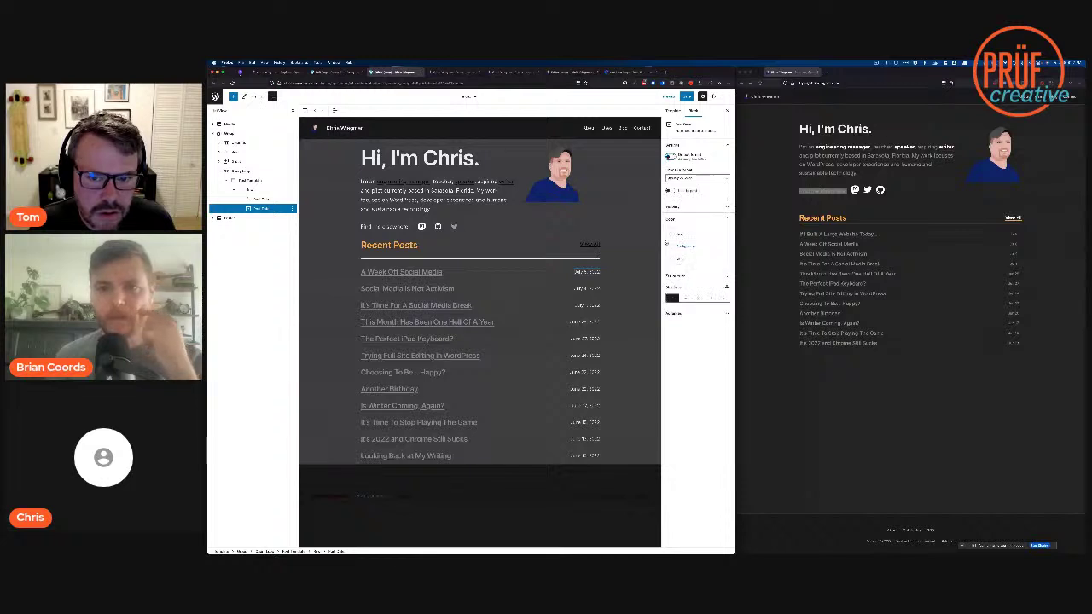
{"action": "left_click", "coordinate": [691, 180]}
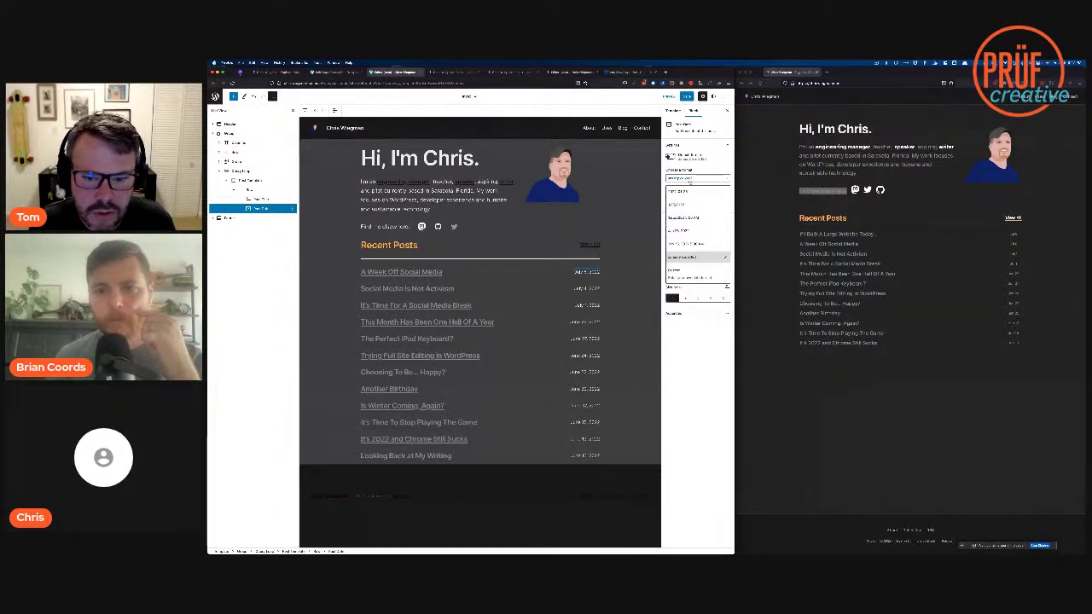
{"action": "left_click", "coordinate": [686, 271]}
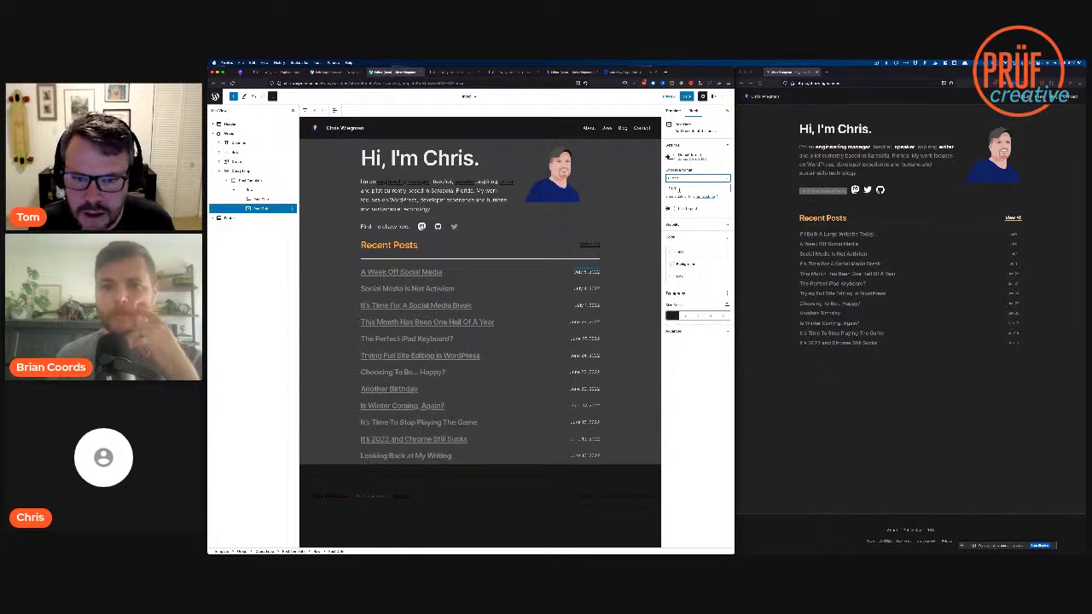
{"action": "left_click", "coordinate": [679, 188]}
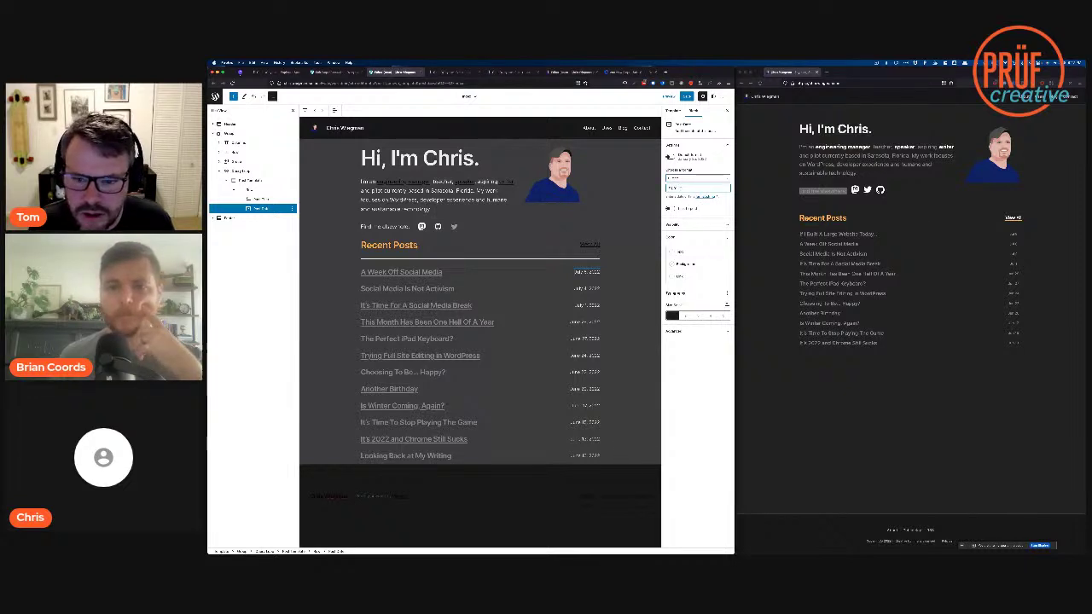
{"action": "key", "text": "BackSpace"}
{"action": "key", "text": "BackSpace"}
{"action": "key", "text": "BackSpace"}
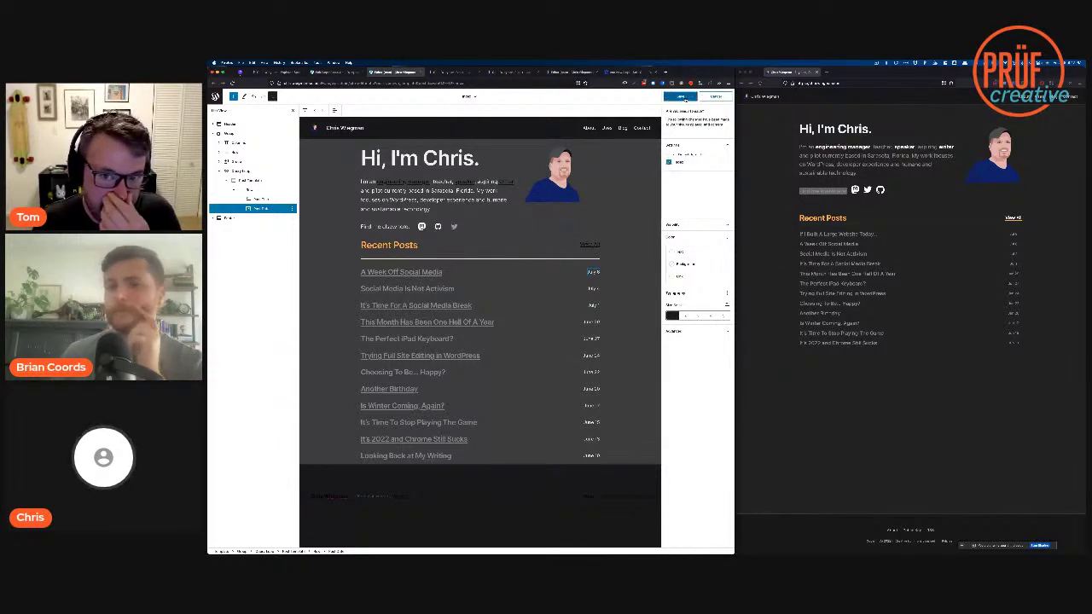
{"action": "left_click", "coordinate": [686, 97]}
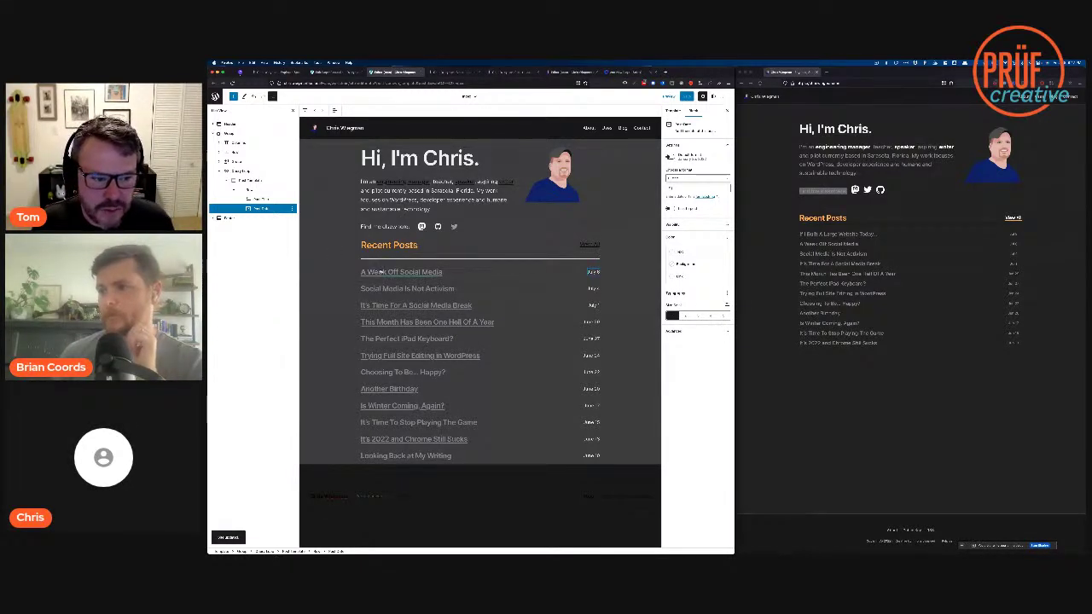
Step: Reduce the post title's font size to the second preset size and save the template
{"action": "left_click", "coordinate": [362, 272]}
{"action": "left_click", "coordinate": [362, 272]}
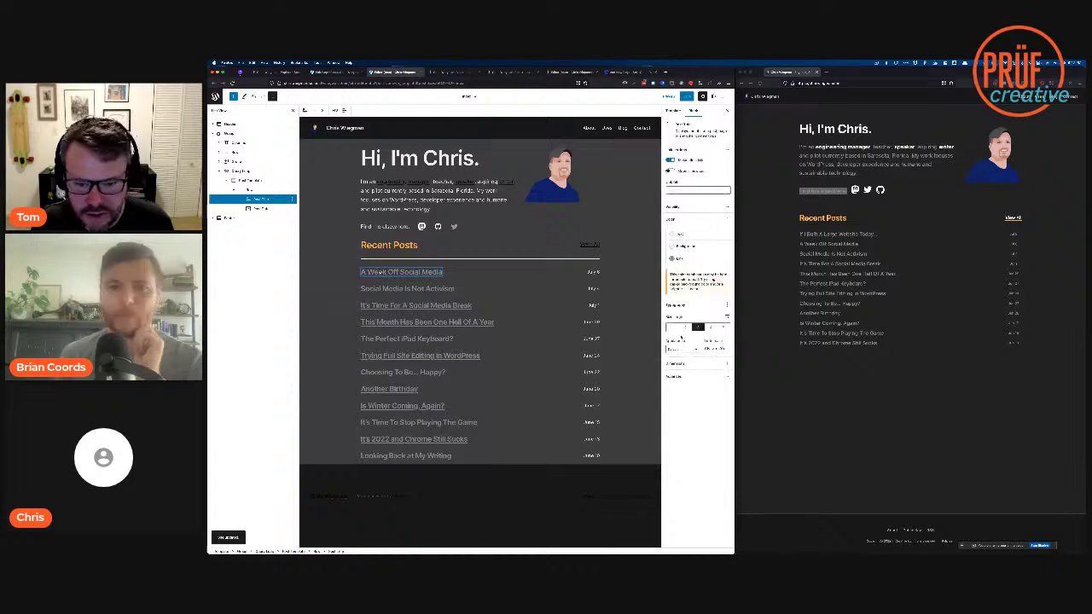
{"action": "left_click", "coordinate": [675, 329]}
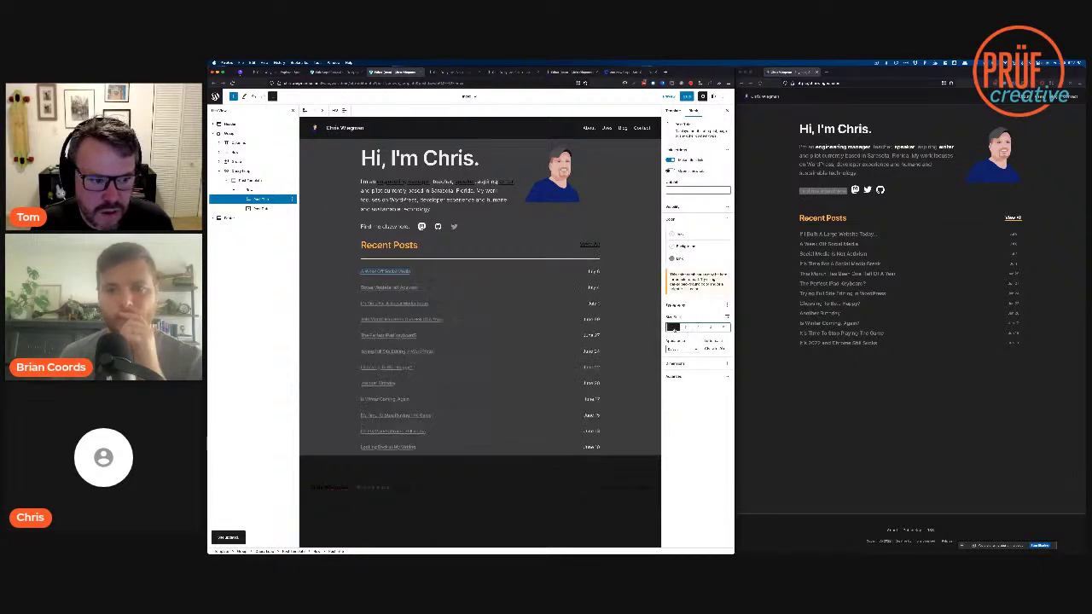
{"action": "left_click", "coordinate": [684, 328]}
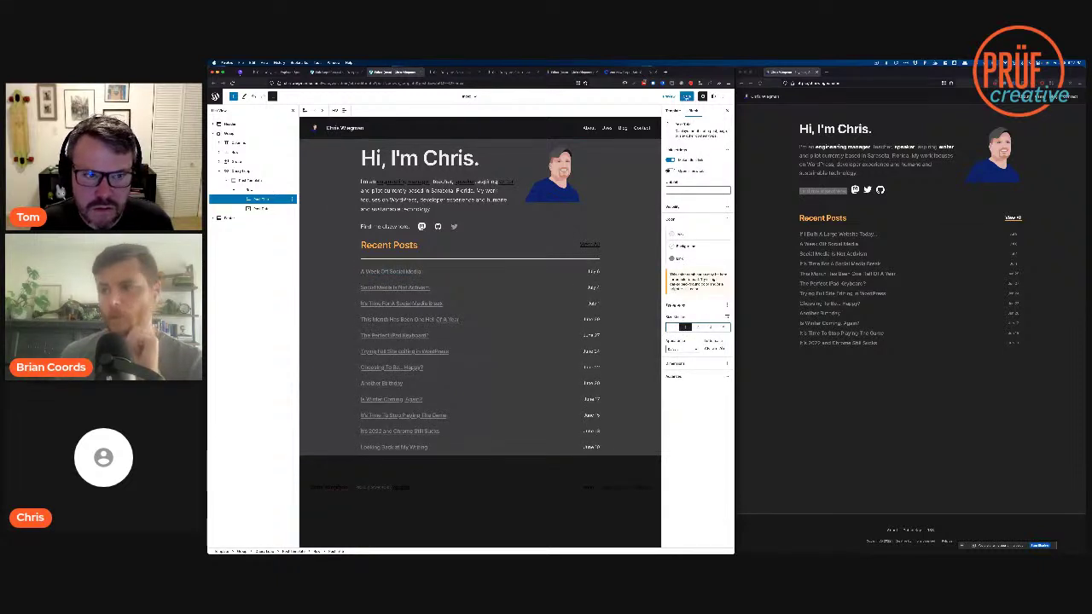
{"action": "left_click", "coordinate": [686, 96]}
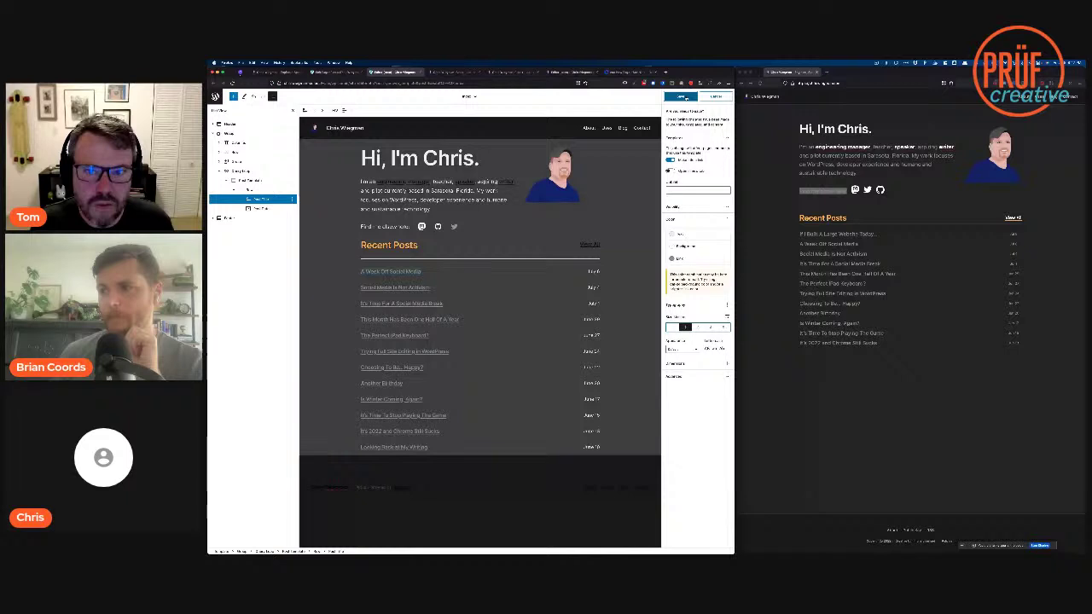
{"action": "left_click", "coordinate": [685, 96]}
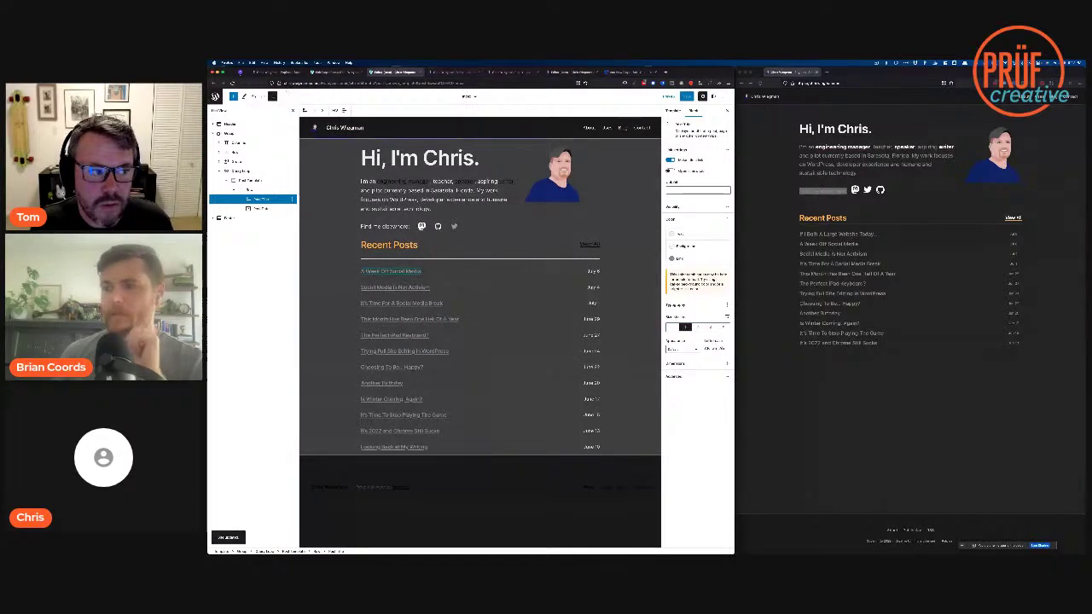
Step: Leave the site editor and view the published home page to compare its Recent Posts list with the reference site
{"action": "left_click", "coordinate": [216, 97]}
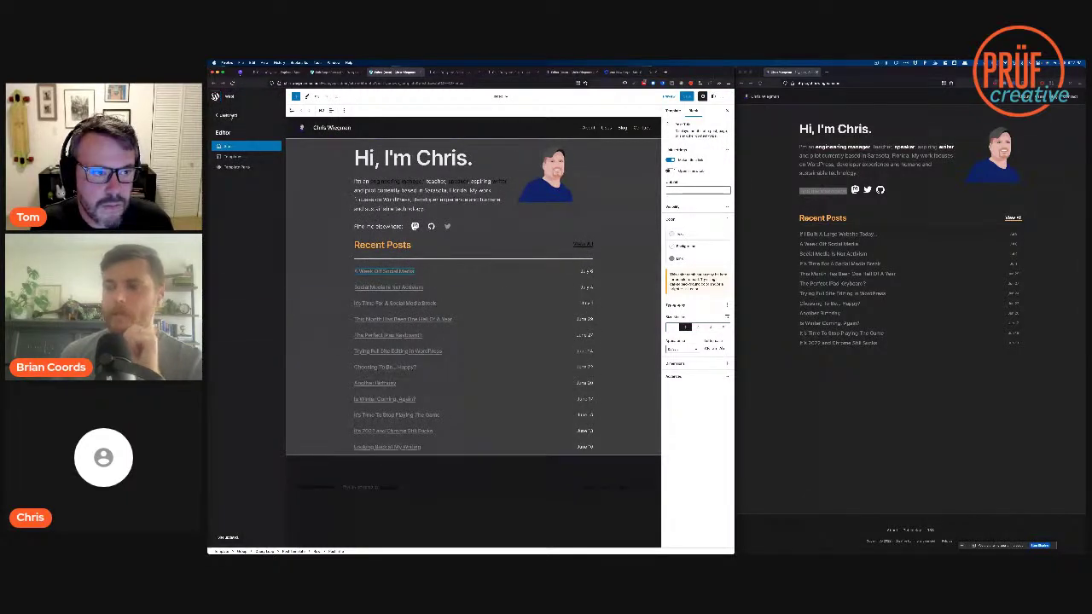
{"action": "left_click", "coordinate": [226, 114]}
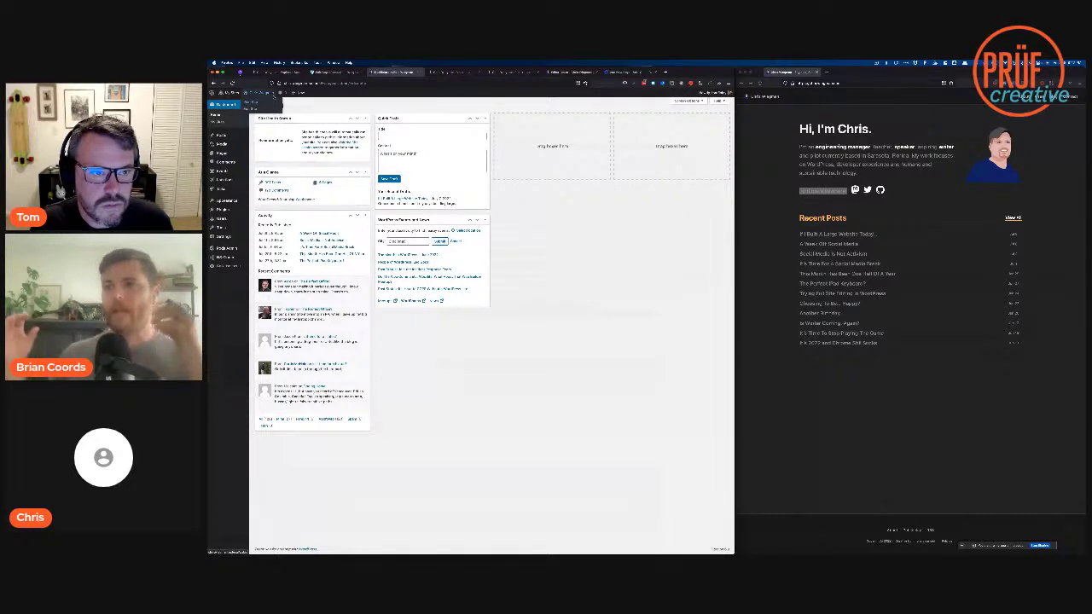
{"action": "left_click", "coordinate": [255, 103]}
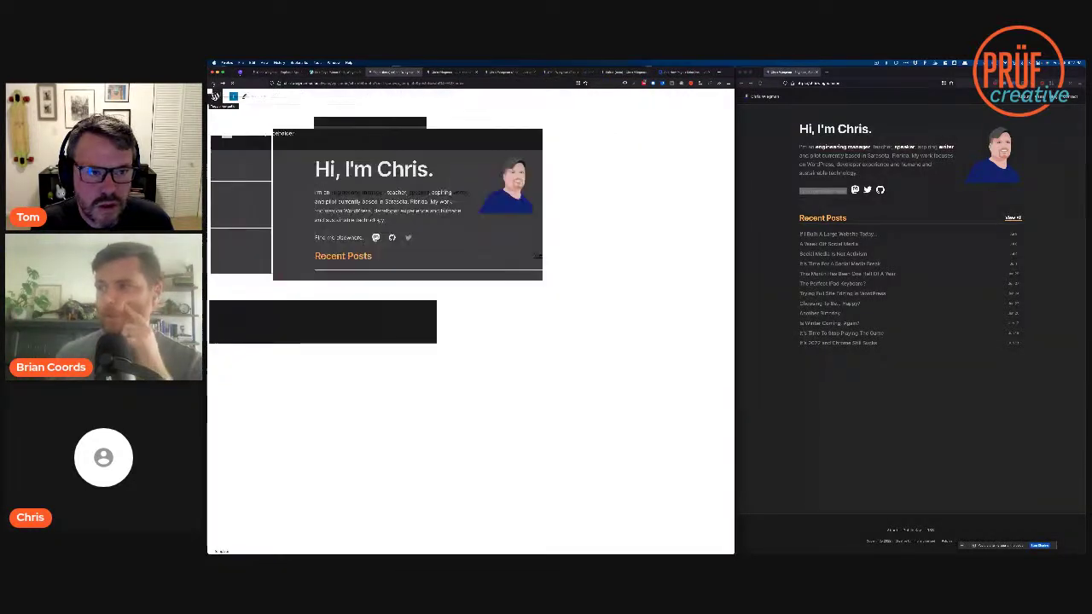
{"action": "left_click", "coordinate": [446, 73]}
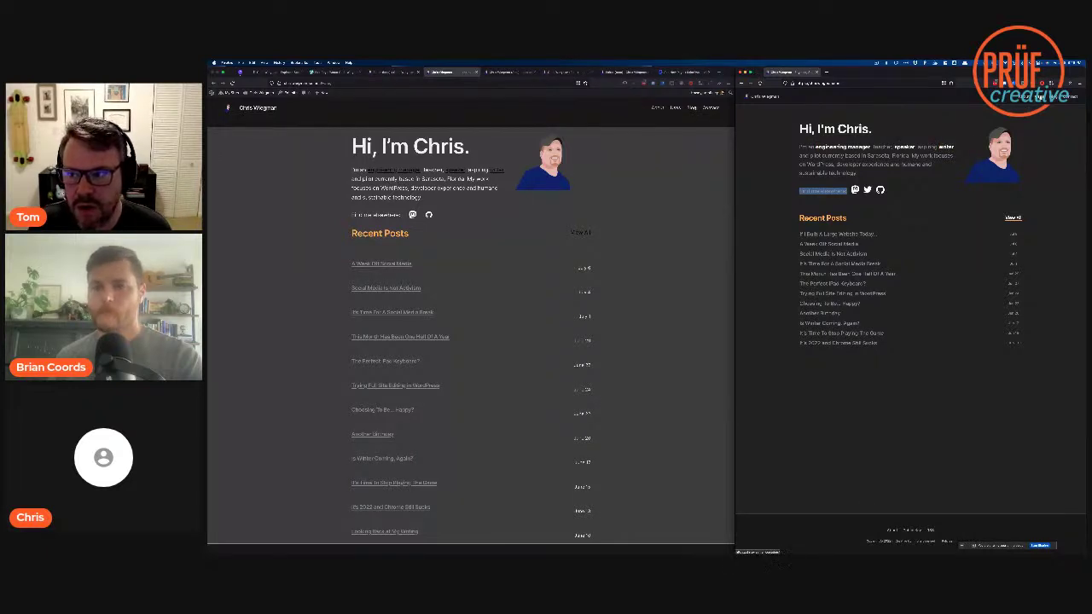
{"action": "left_click", "coordinate": [644, 144]}
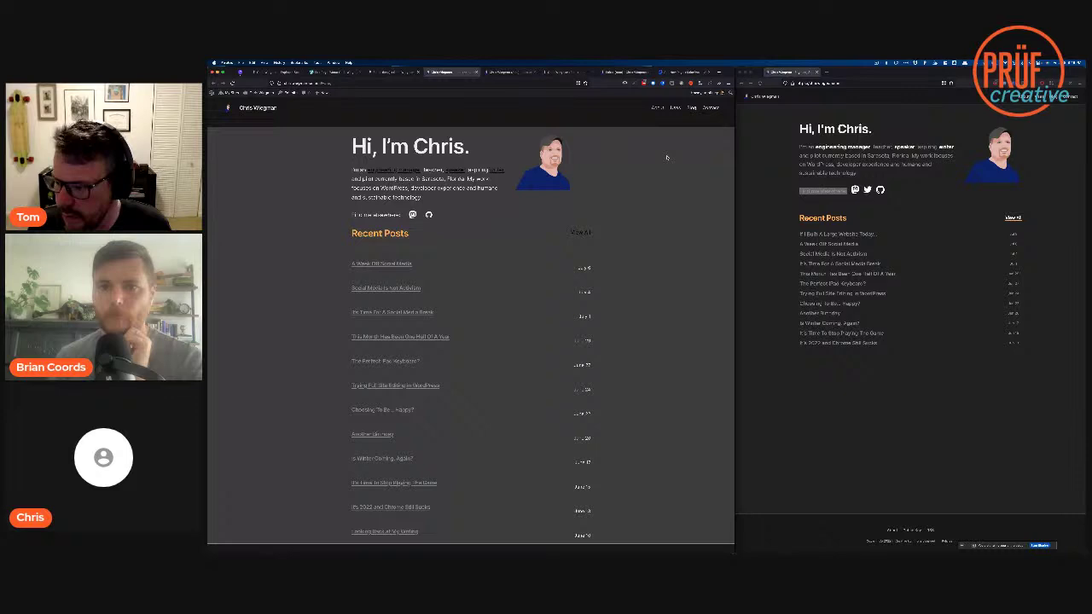
{"action": "left_click", "coordinate": [784, 229]}
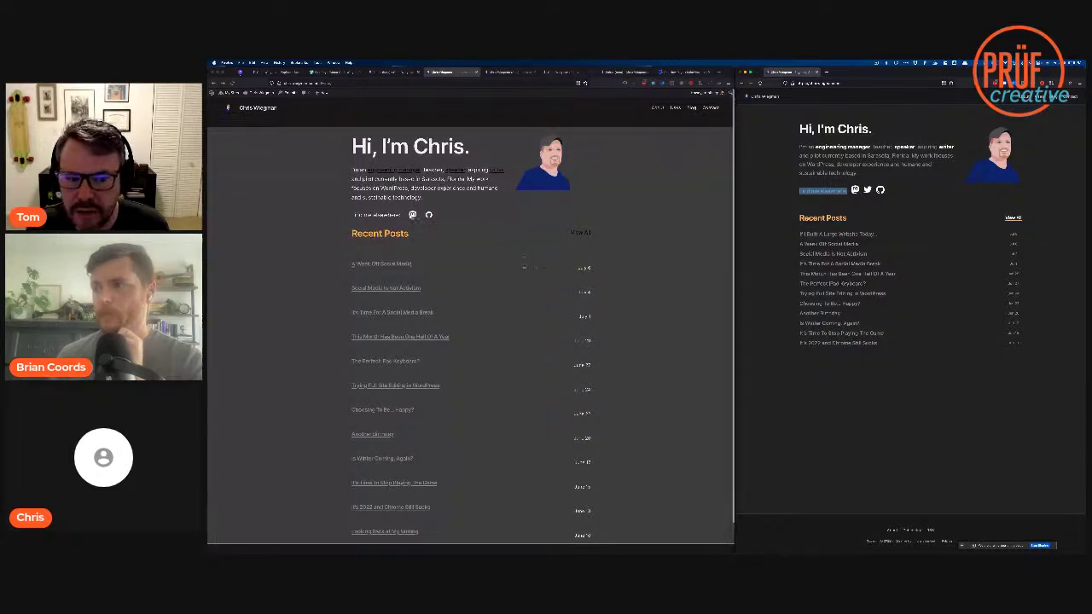
{"action": "left_click", "coordinate": [522, 265]}
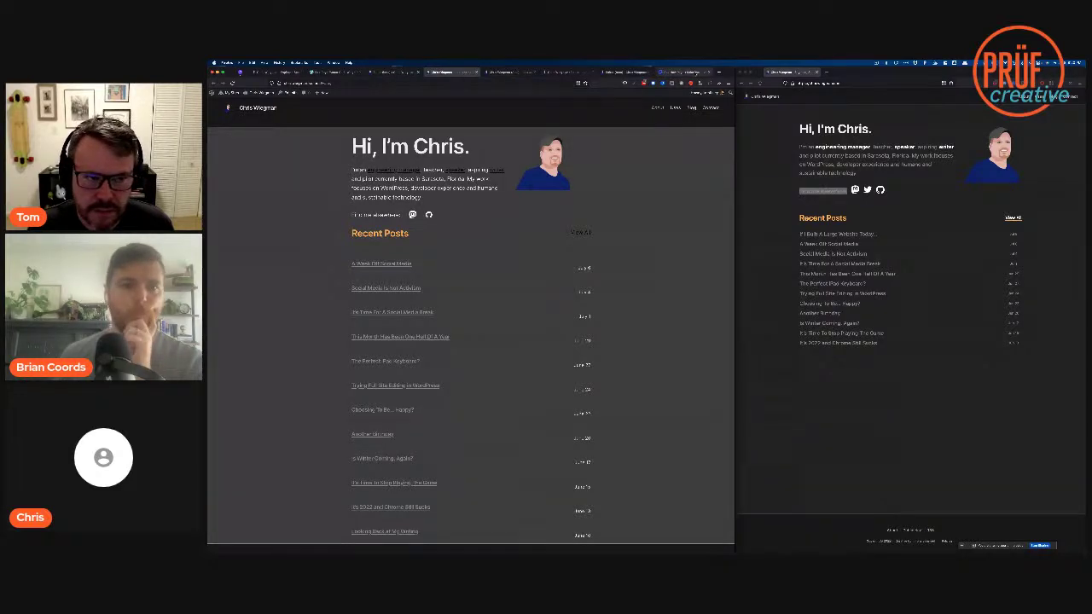
Step: Switch to the SolarOne demo site's admin and open its home template in the site editor
{"action": "left_click", "coordinate": [697, 74]}
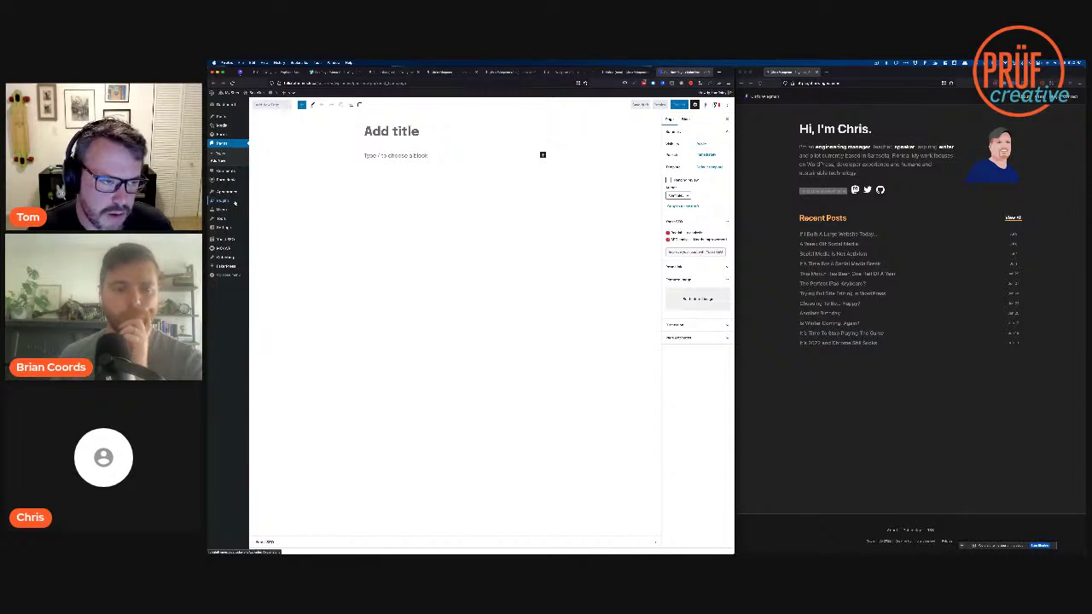
{"action": "mouse_move", "coordinate": [223, 221]}
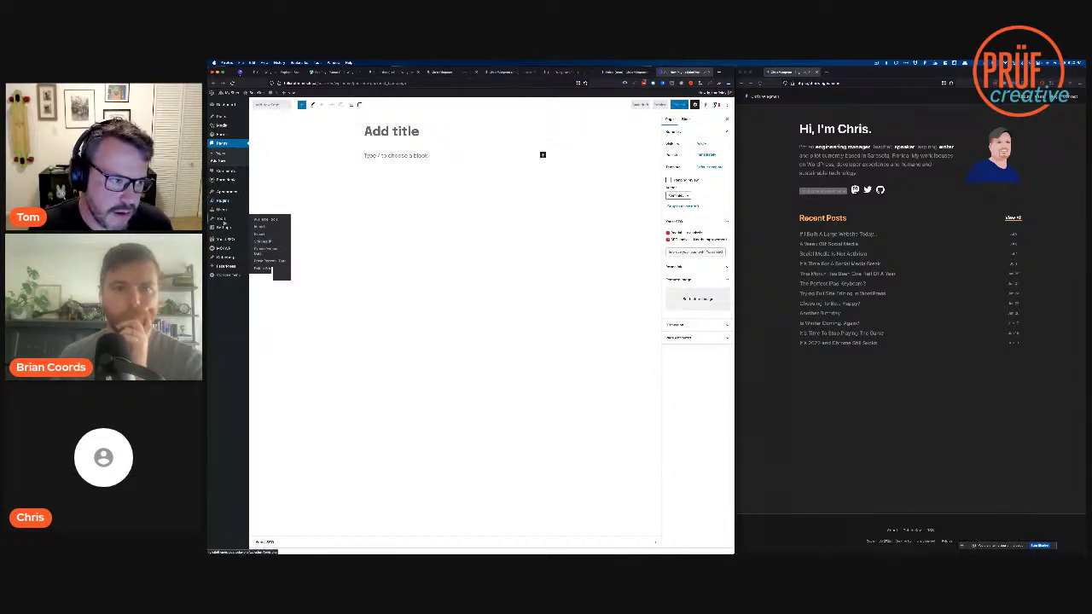
{"action": "left_click", "coordinate": [231, 92]}
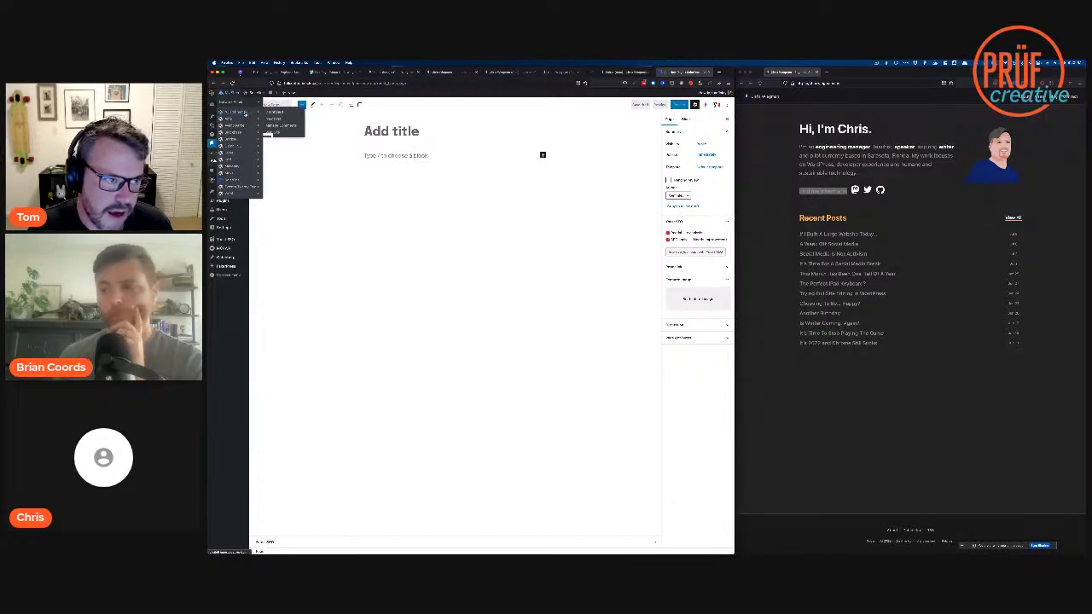
{"action": "mouse_move", "coordinate": [241, 170]}
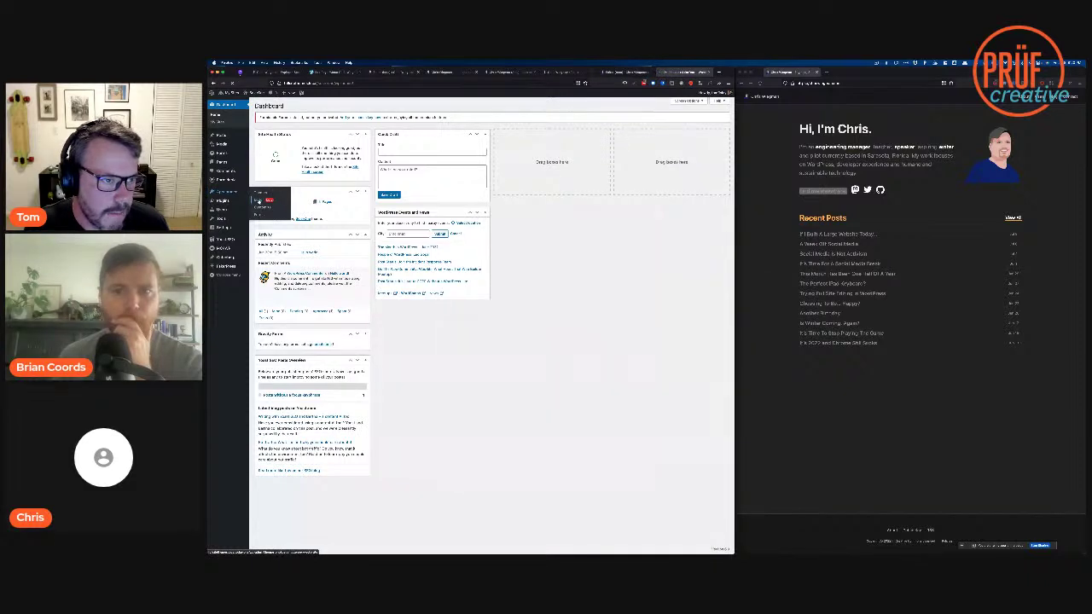
{"action": "left_click", "coordinate": [259, 200]}
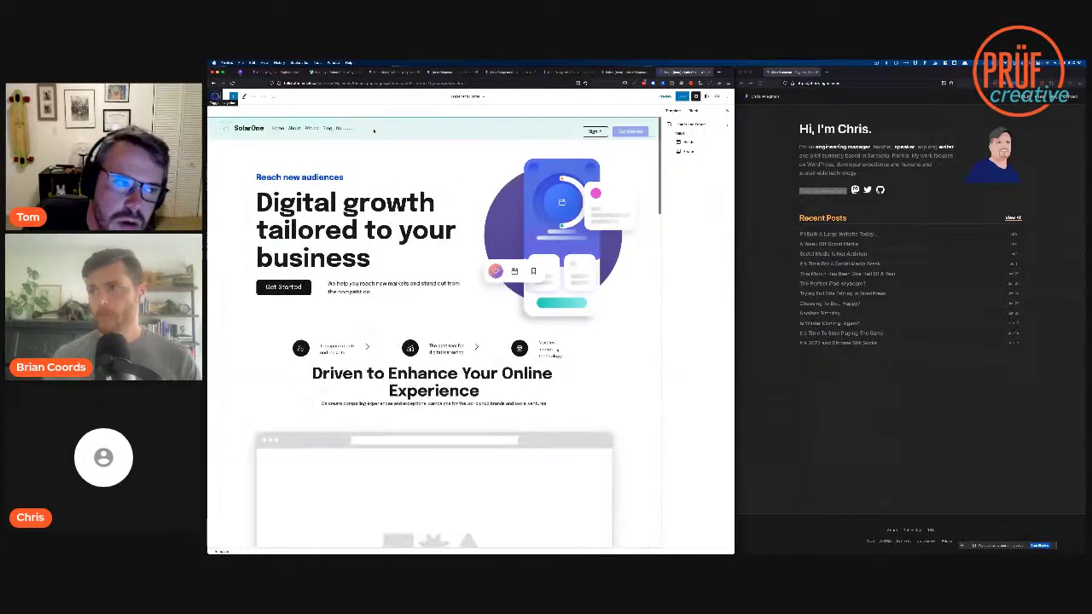
Step: Try the SolarOne header Navigation block's overlay menu set to Off and restore it to Mobile
{"action": "left_click", "coordinate": [331, 129]}
{"action": "left_click", "coordinate": [335, 129]}
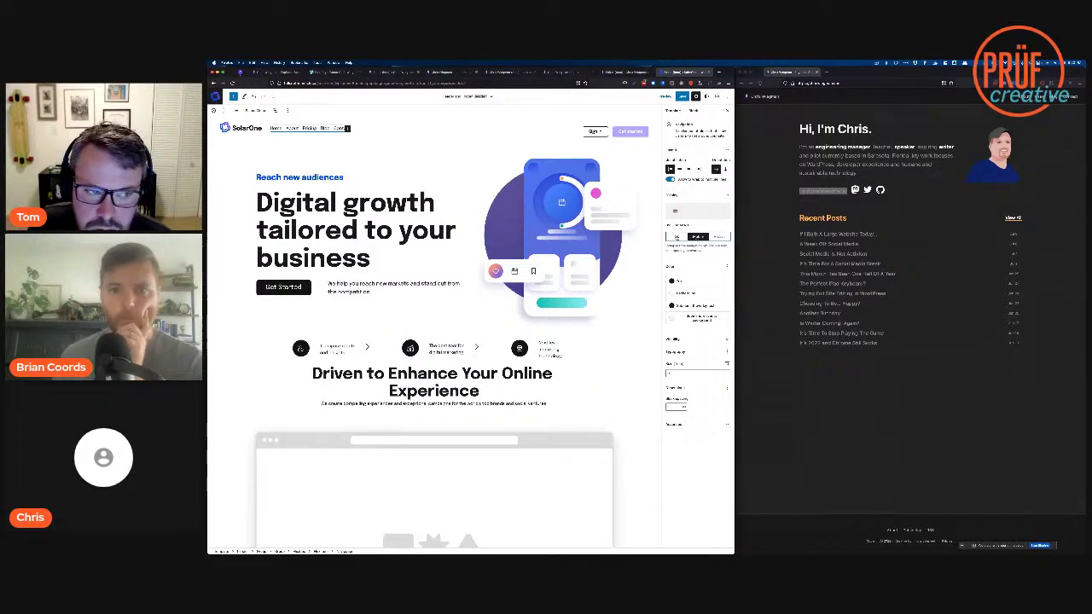
{"action": "left_click", "coordinate": [678, 236]}
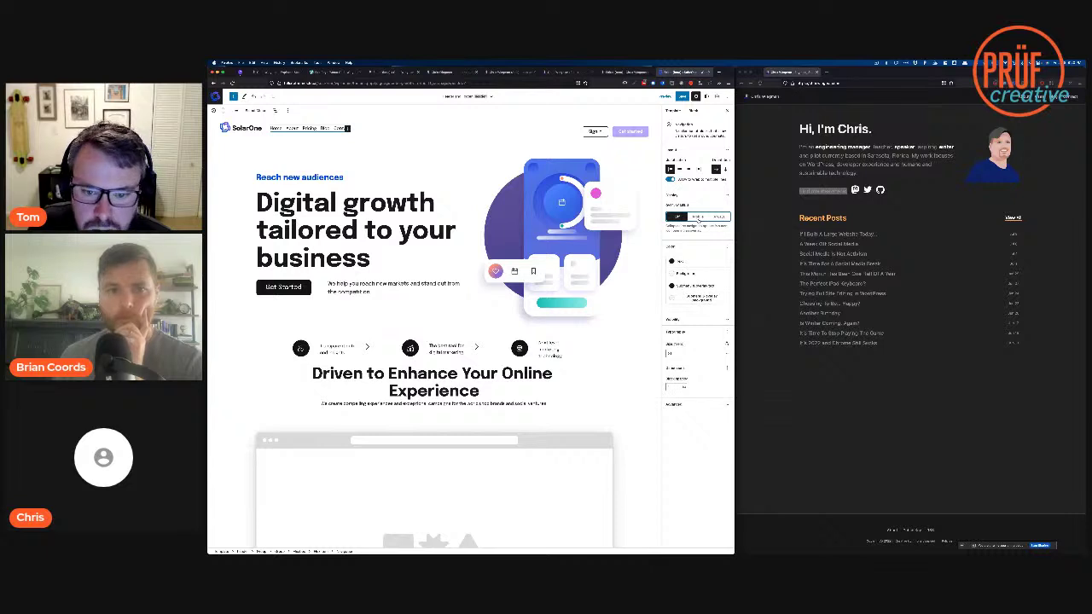
{"action": "left_click", "coordinate": [697, 236]}
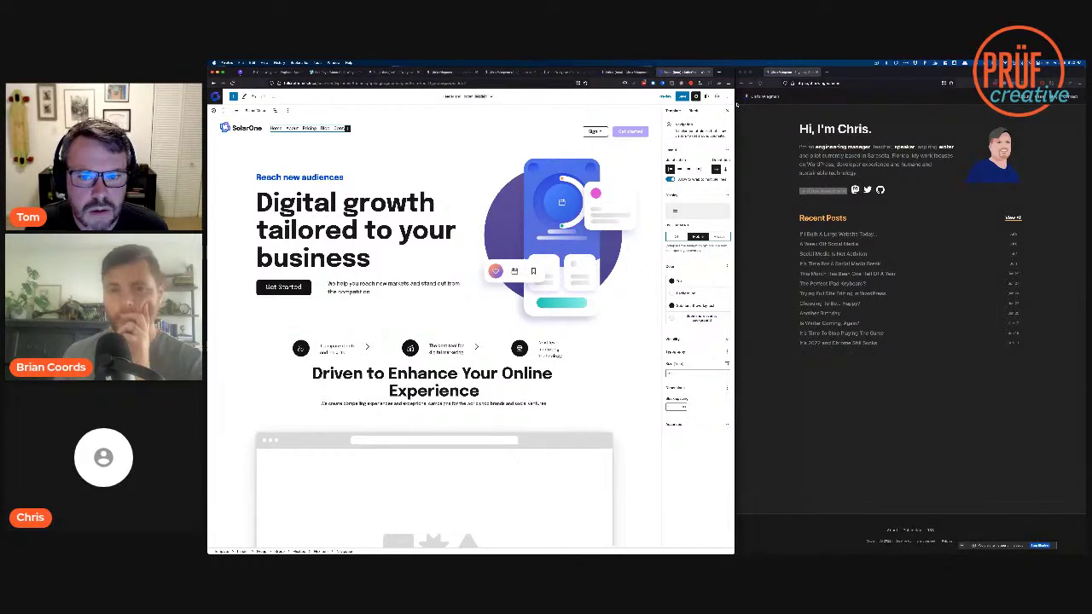
{"action": "left_click", "coordinate": [728, 96]}
{"action": "left_click", "coordinate": [687, 123]}
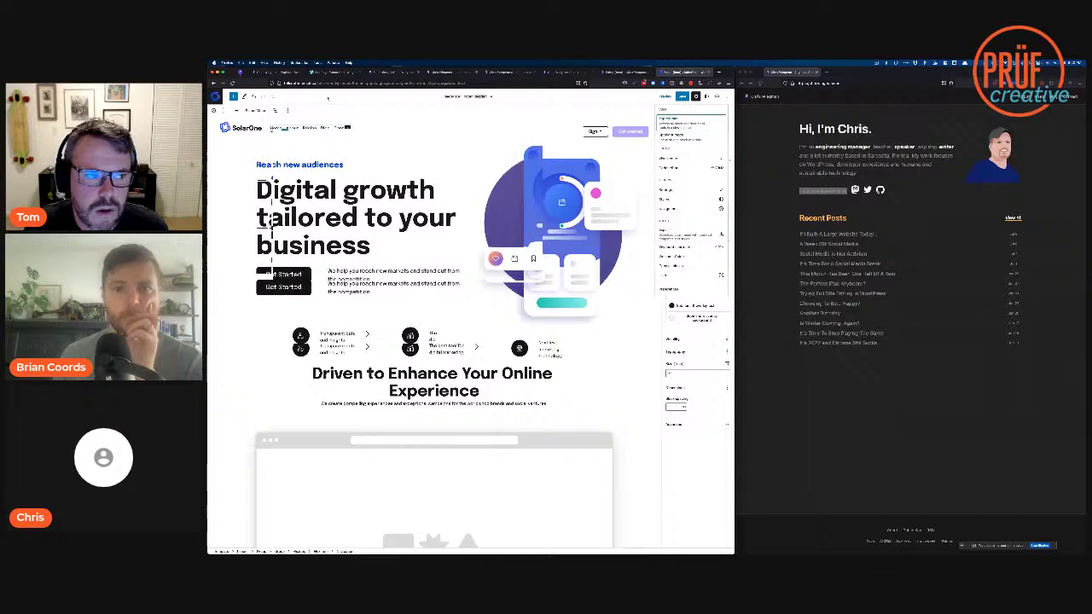
{"action": "left_click", "coordinate": [688, 122]}
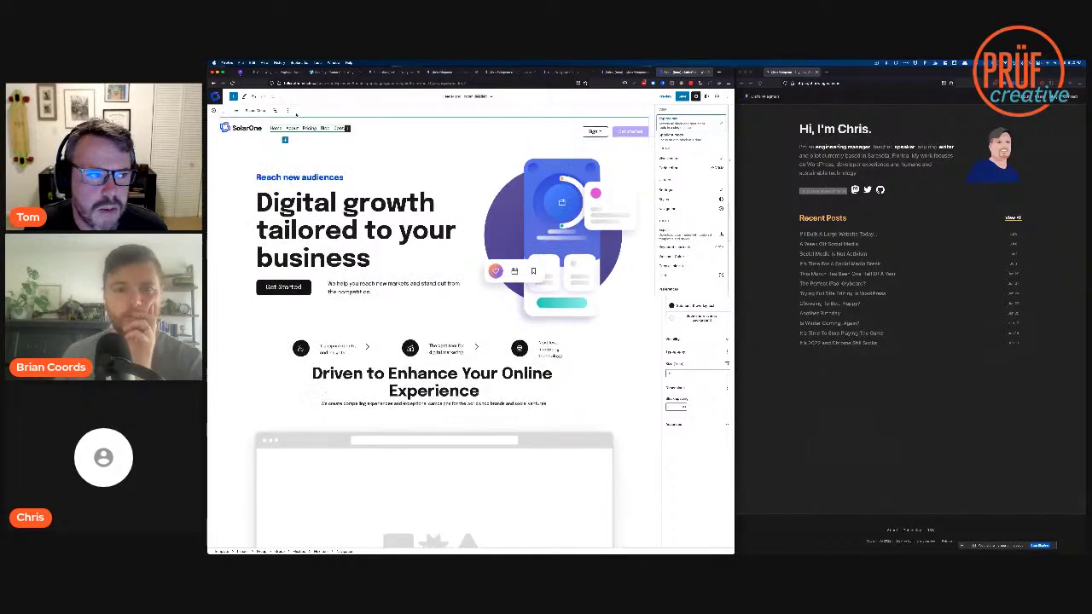
{"action": "left_click", "coordinate": [728, 96]}
Step: Leave the SolarOne site editor and view that site's published home page
{"action": "left_click", "coordinate": [215, 96]}
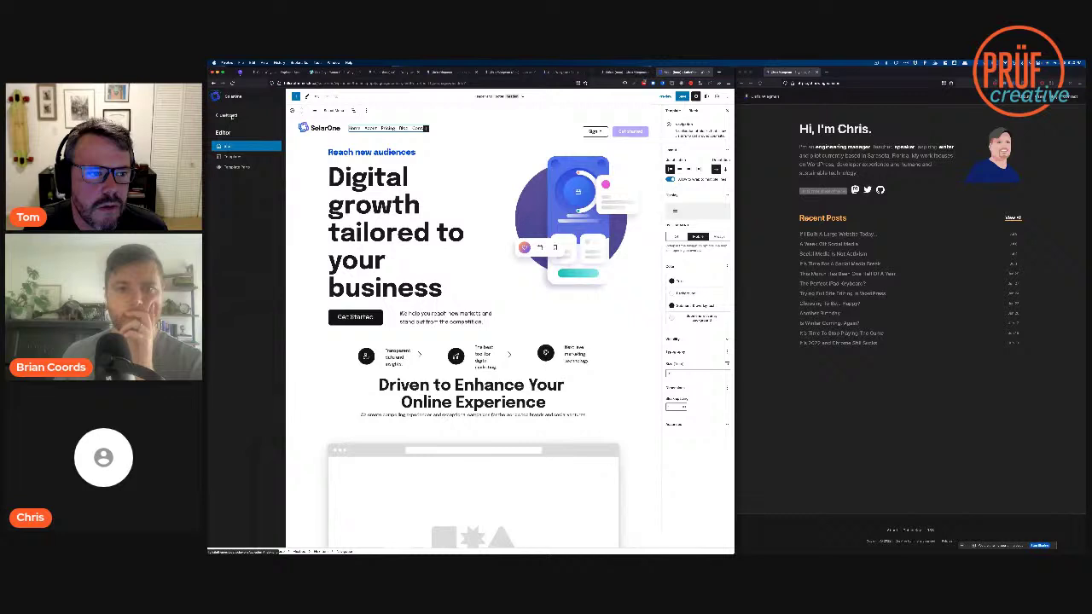
{"action": "left_click", "coordinate": [231, 116]}
{"action": "left_click", "coordinate": [504, 332]}
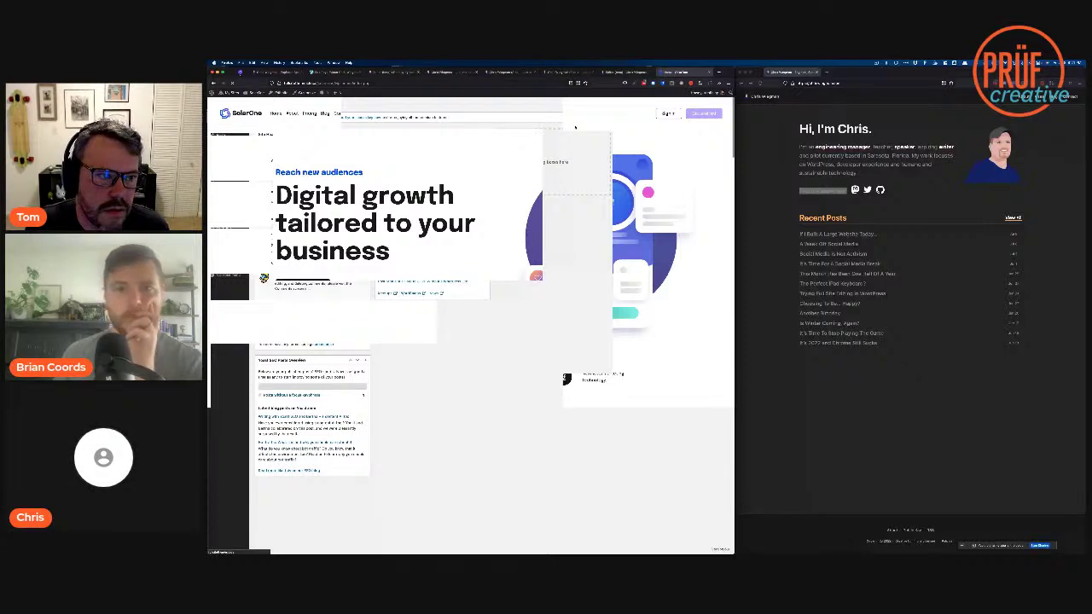
Step: Narrow the SolarOne home page with the developer tools, check its mobile navigation overlay open and closed, and restore the full-width view
{"action": "key", "text": "alt+super+i"}
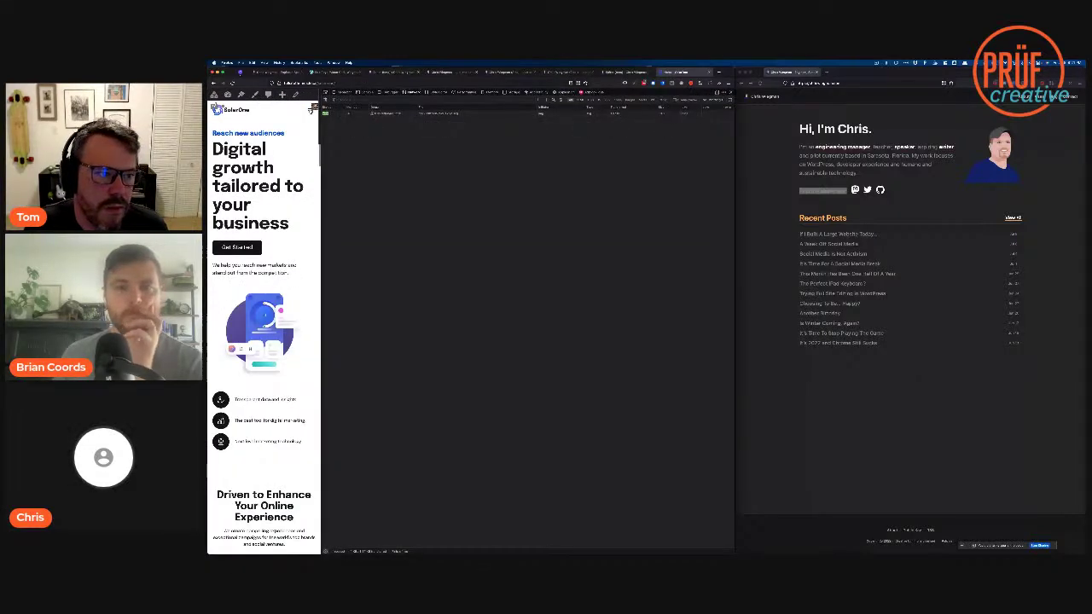
{"action": "left_click", "coordinate": [312, 110]}
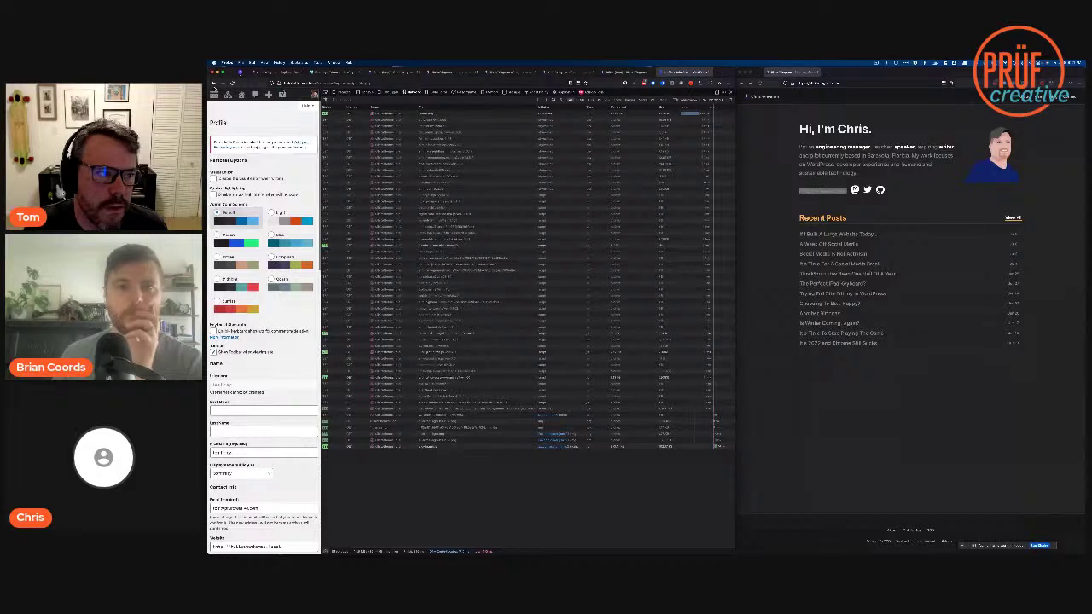
{"action": "left_click", "coordinate": [214, 84]}
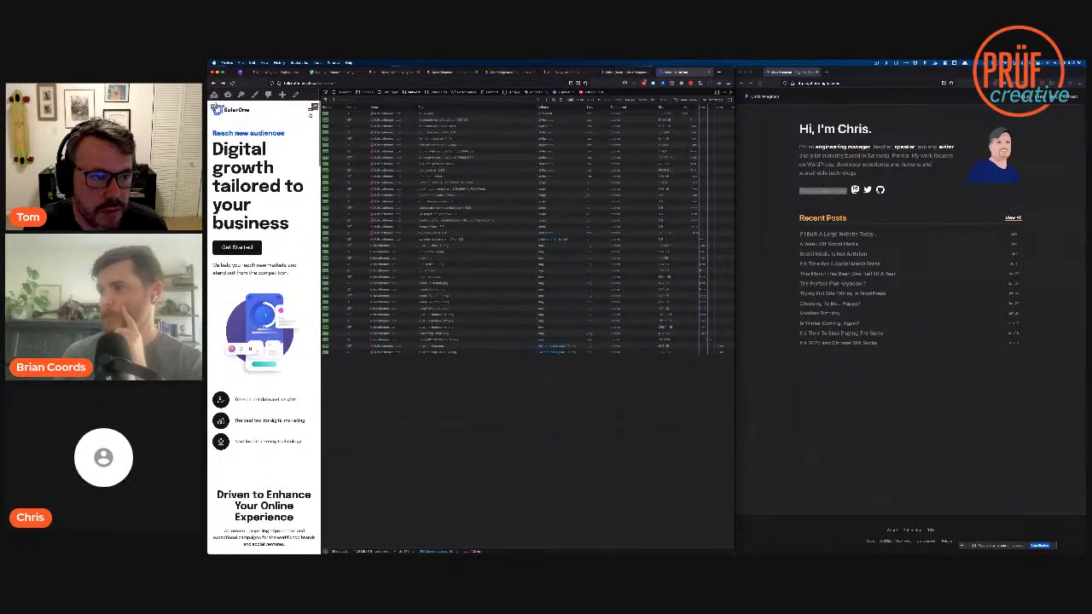
{"action": "left_click", "coordinate": [312, 111]}
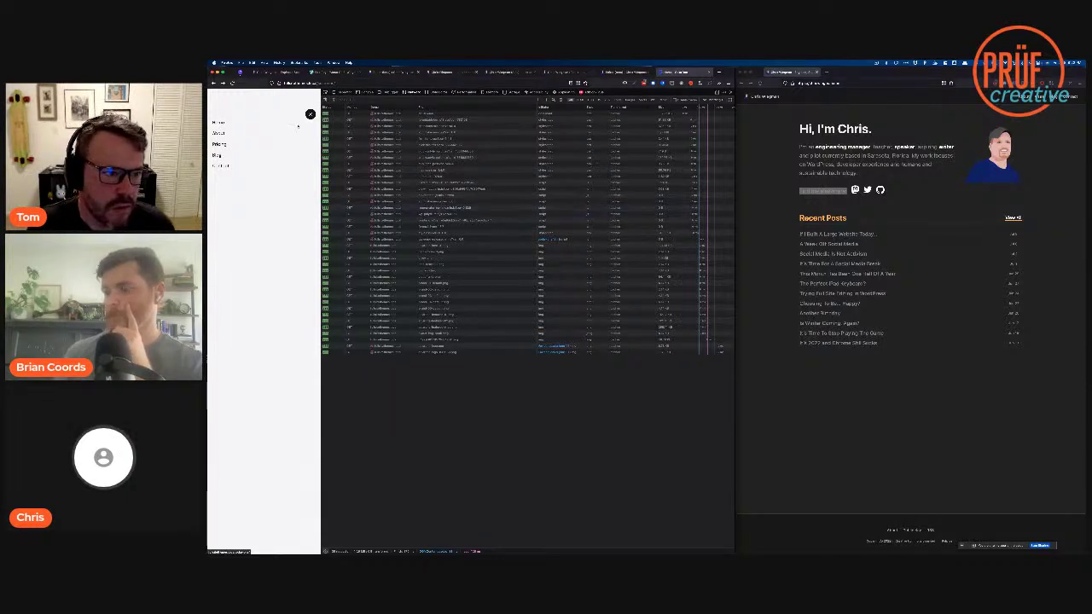
{"action": "left_click", "coordinate": [310, 113]}
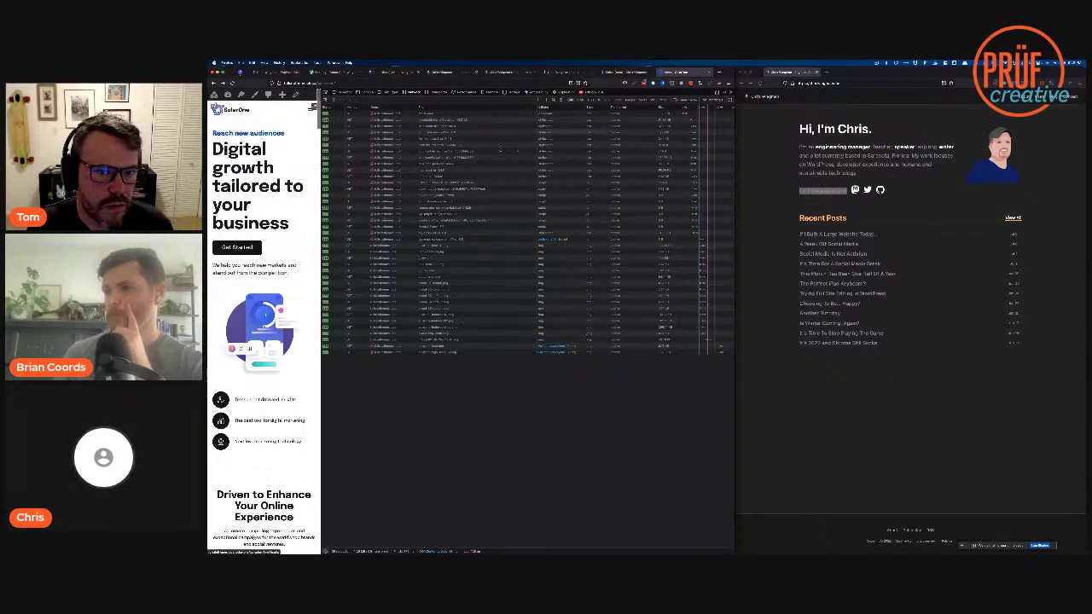
{"action": "left_click", "coordinate": [731, 92]}
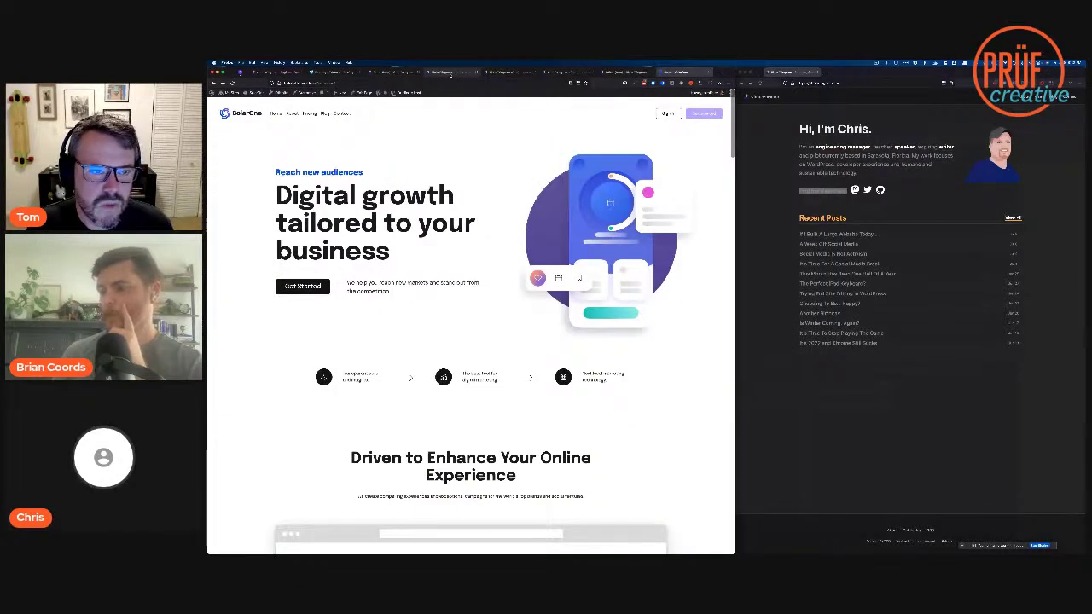
Step: Return to the rebuilt site's admin, open its Pages list in a new tab and view the Speaking page on the front end
{"action": "left_click", "coordinate": [450, 73]}
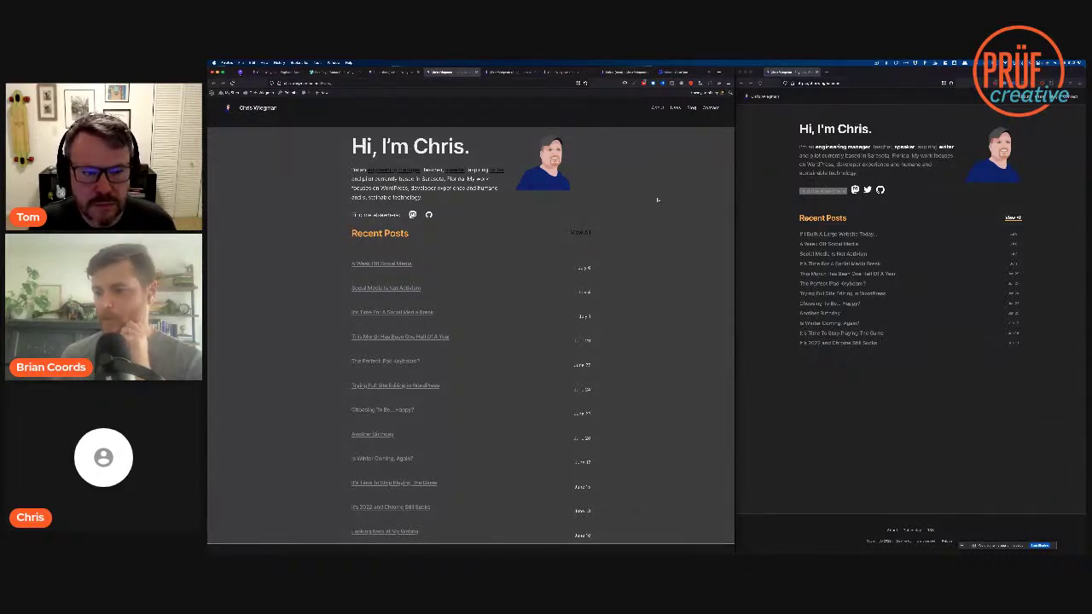
{"action": "left_click", "coordinate": [400, 72]}
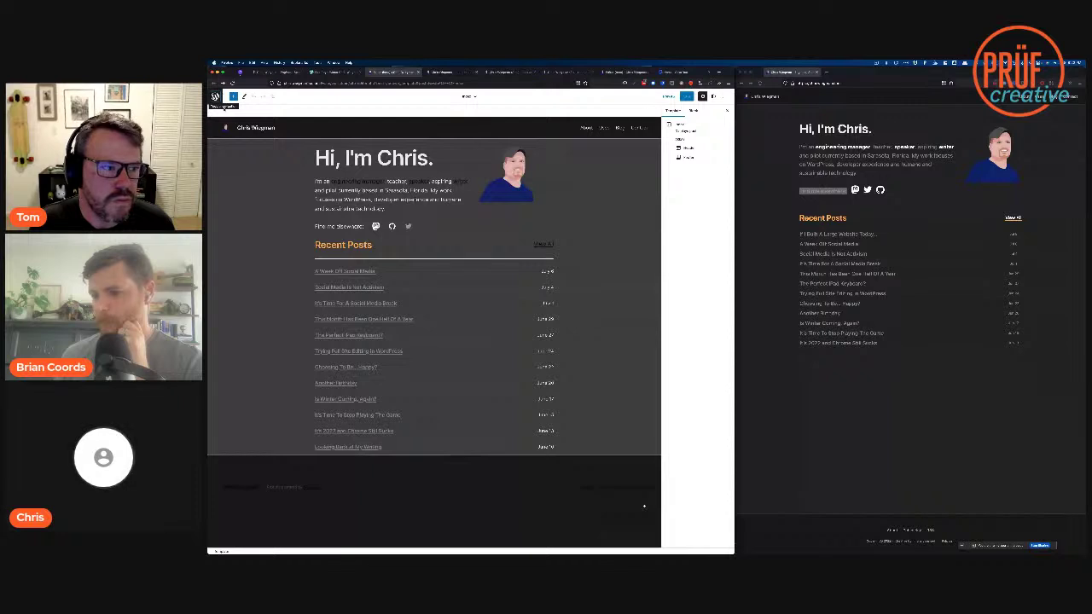
{"action": "left_click", "coordinate": [216, 97]}
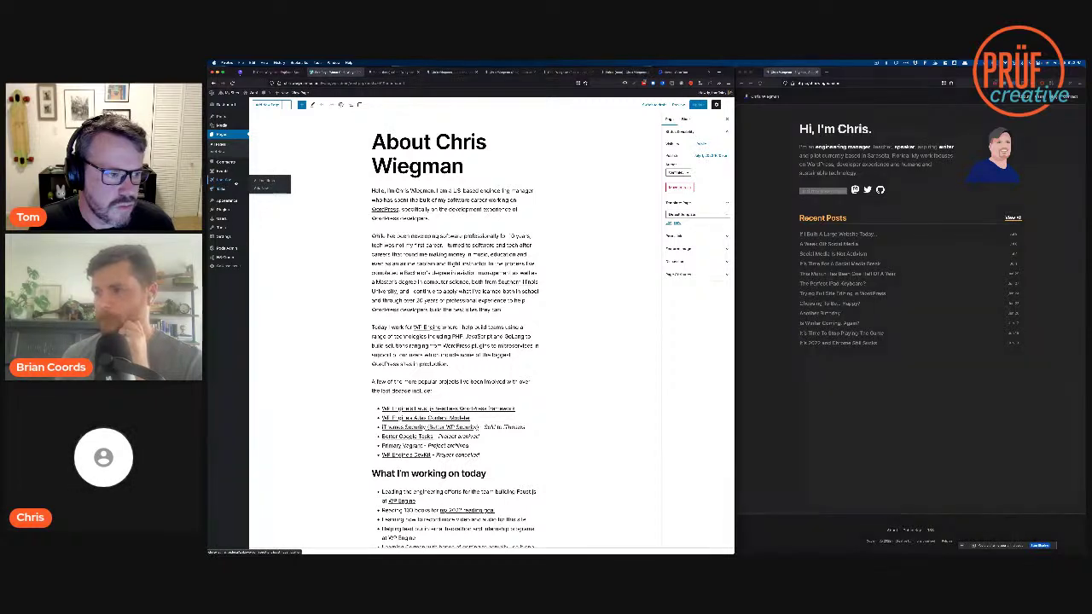
{"action": "mouse_move", "coordinate": [233, 189]}
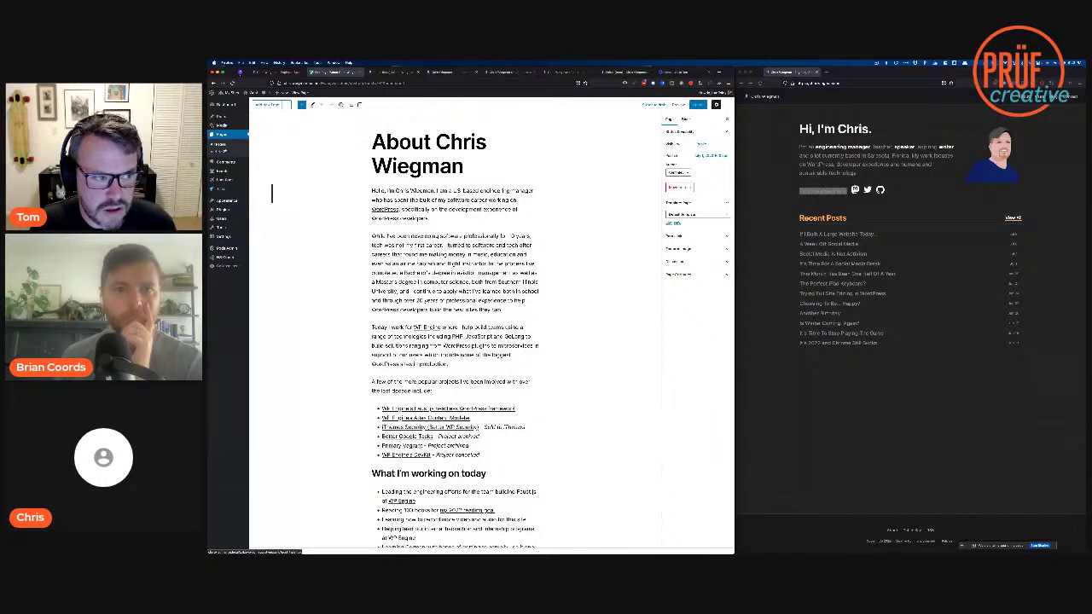
{"action": "left_click", "coordinate": [223, 146], "text": "super"}
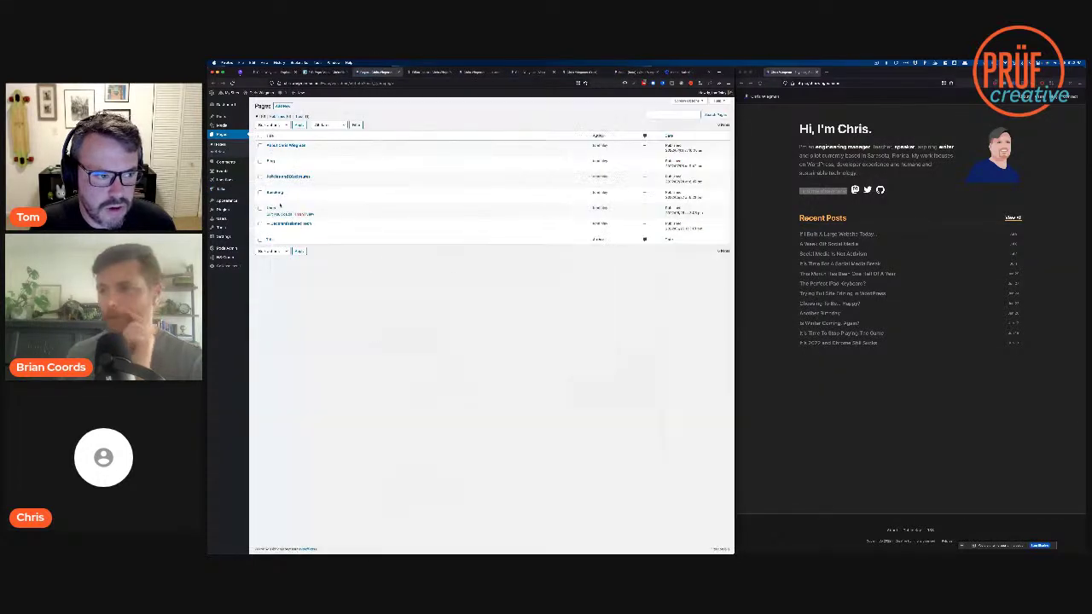
{"action": "left_click", "coordinate": [313, 199]}
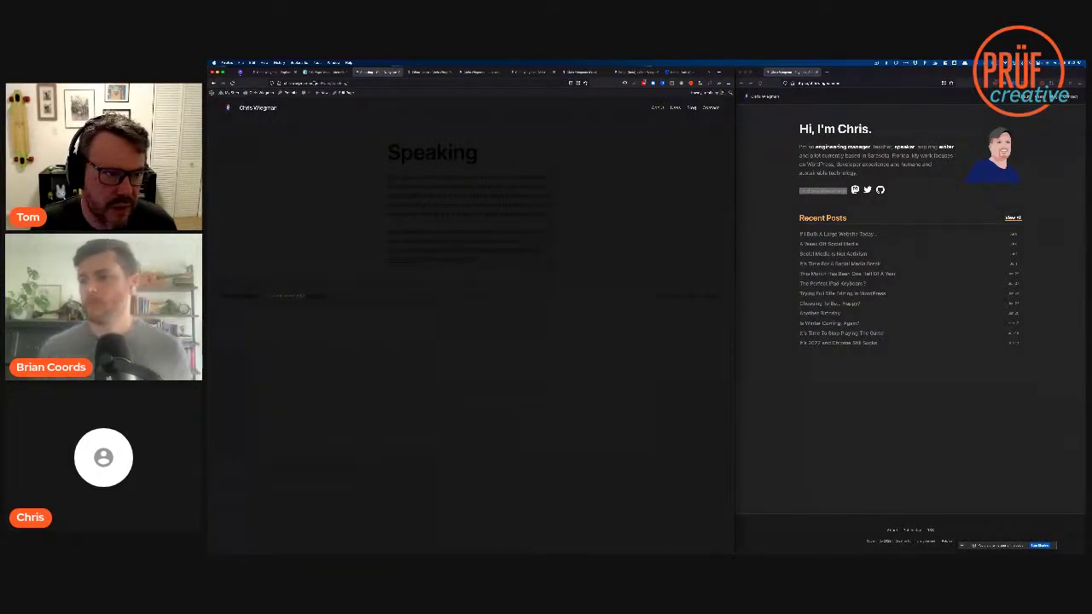
Step: Open the Speaking page in the block editor, show its List View and select the first paragraph
{"action": "left_click", "coordinate": [342, 94]}
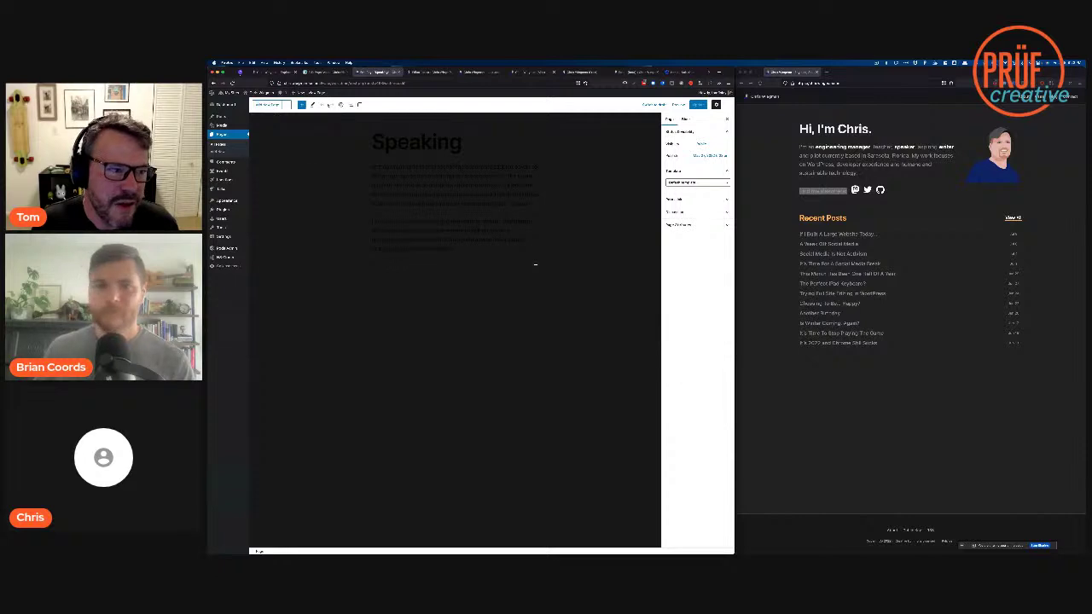
{"action": "left_click", "coordinate": [350, 105]}
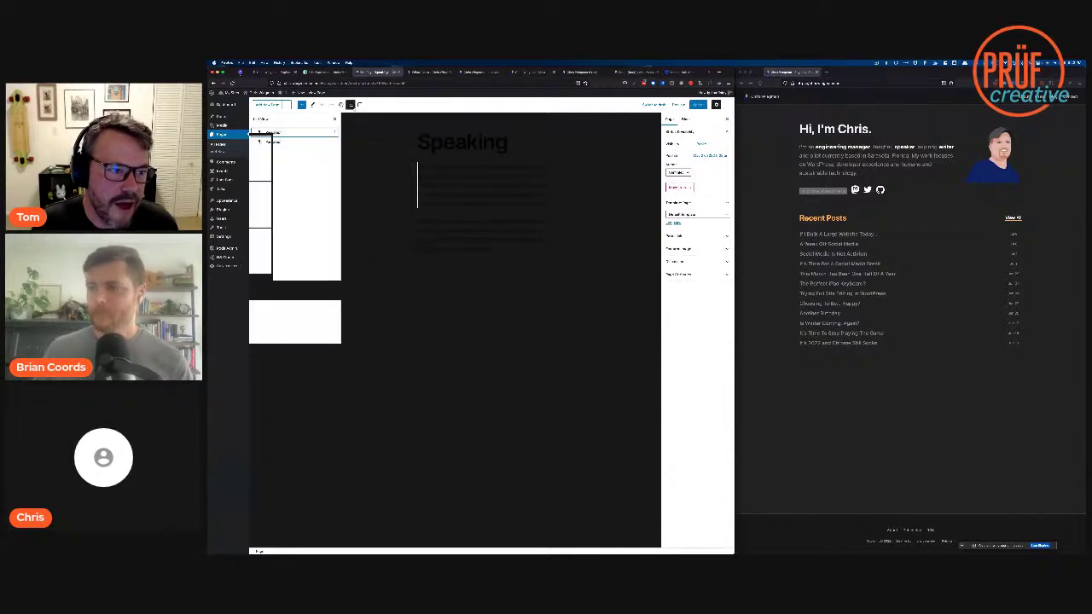
{"action": "left_click", "coordinate": [451, 186]}
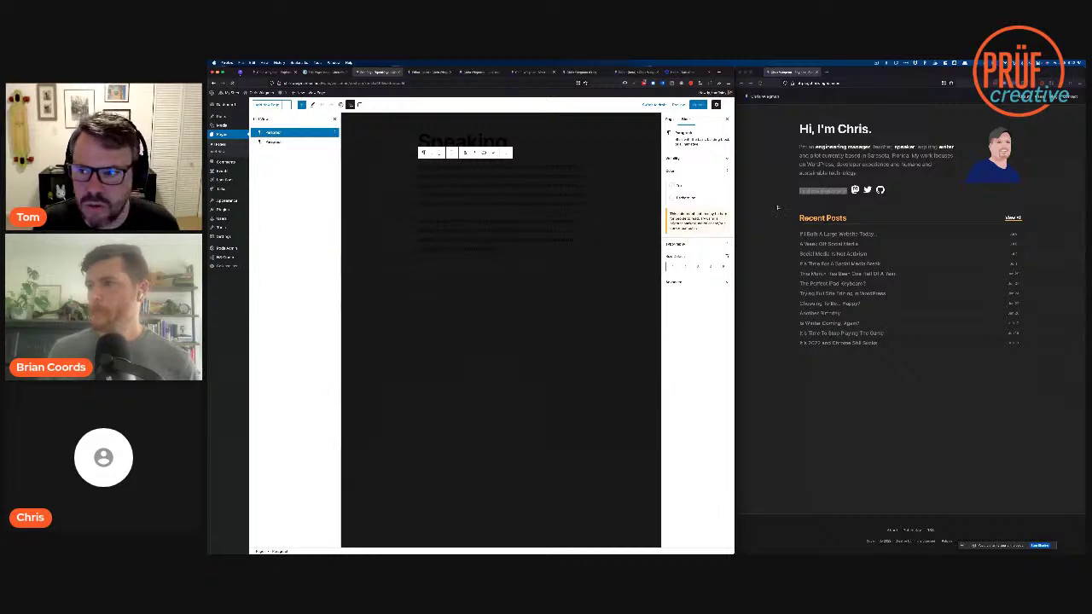
{"action": "mouse_move", "coordinate": [500, 212]}
Step: Open /speaking on the reference site and compare its layout with the Speaking page's paragraph blocks
{"action": "left_click", "coordinate": [843, 79]}
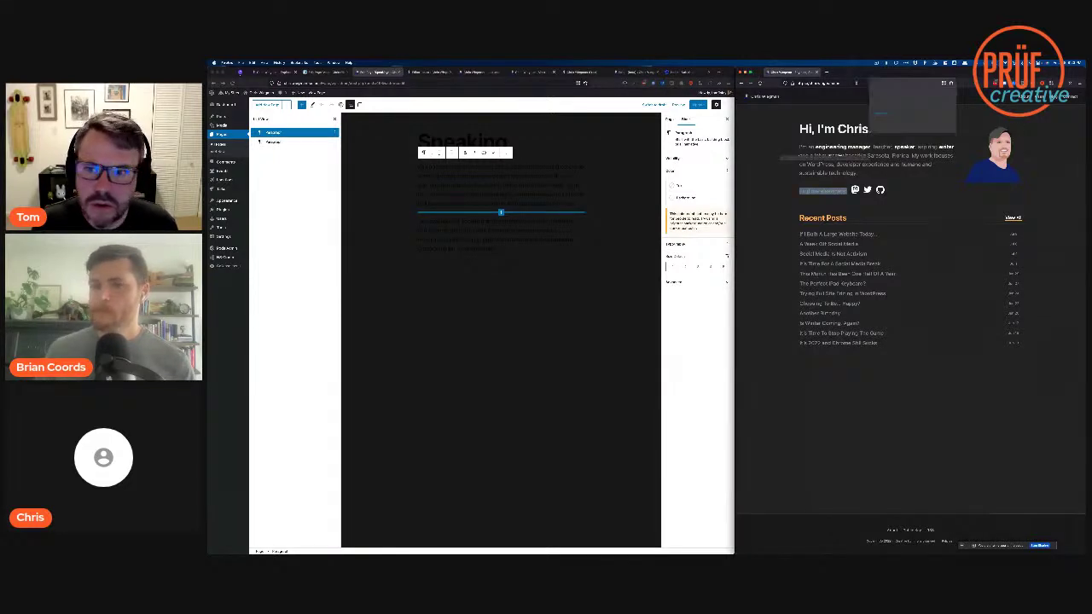
{"action": "type", "text": "/speaking"}
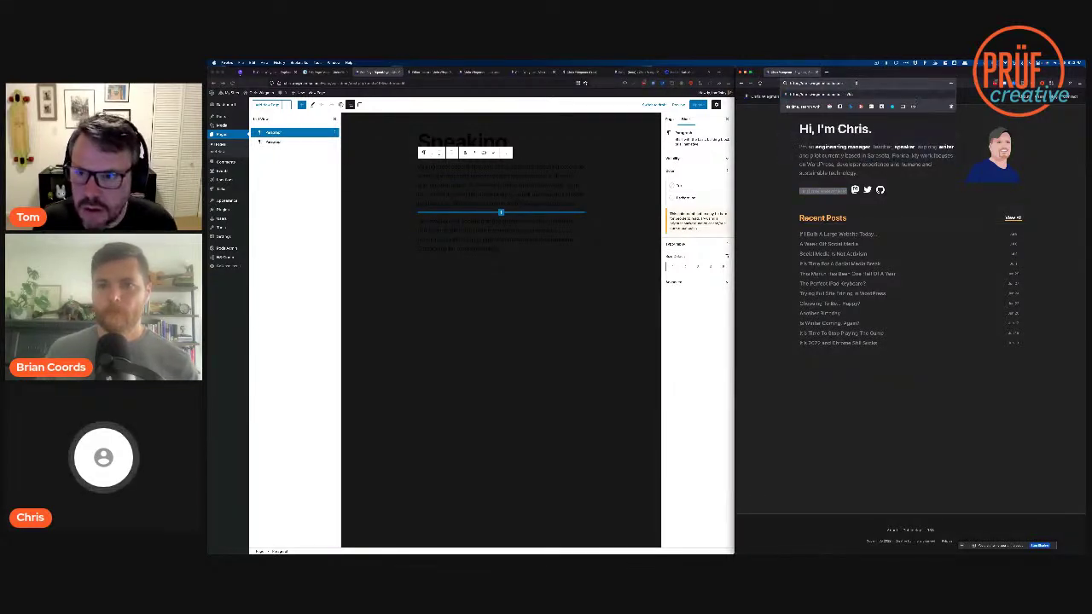
{"action": "key", "text": "Return"}
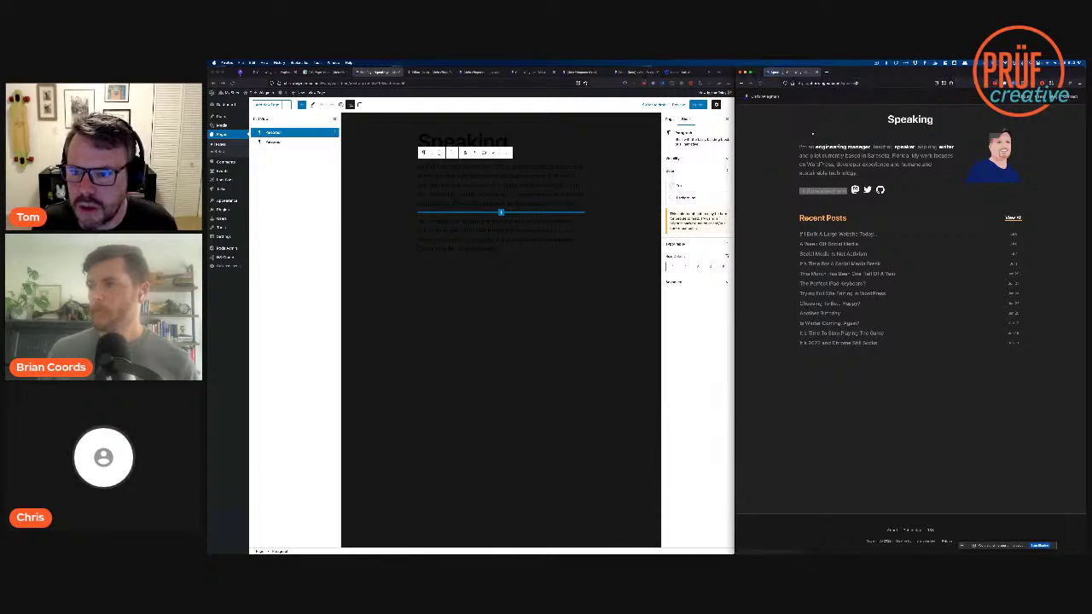
{"action": "scroll", "coordinate": [895, 336], "scroll_direction": "down", "scroll_amount": 3}
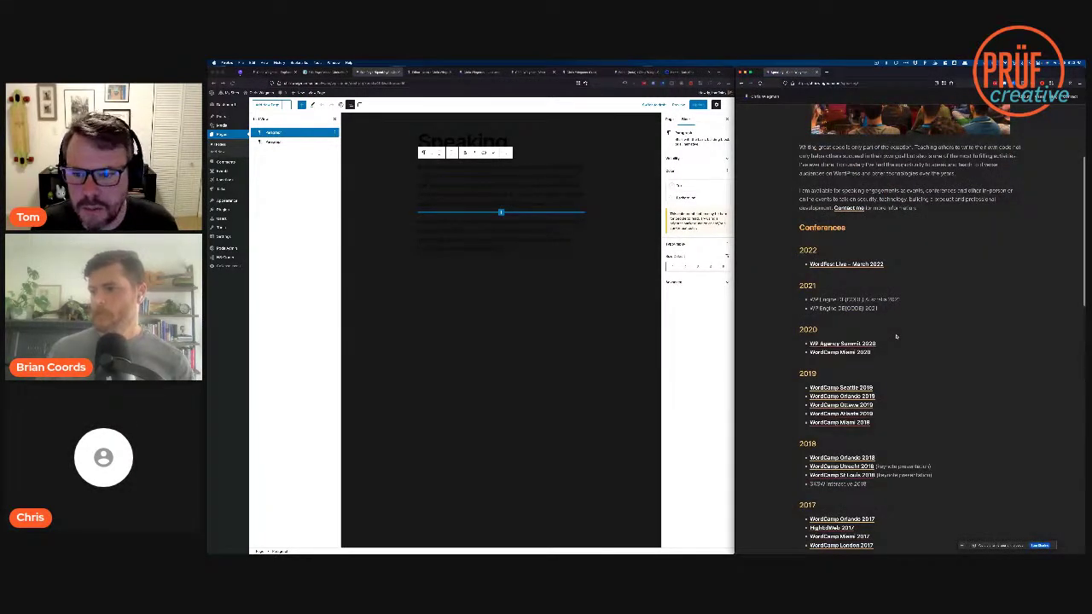
{"action": "scroll", "coordinate": [896, 336], "scroll_direction": "up", "scroll_amount": 1}
{"action": "scroll", "coordinate": [896, 336], "scroll_direction": "up", "scroll_amount": 3}
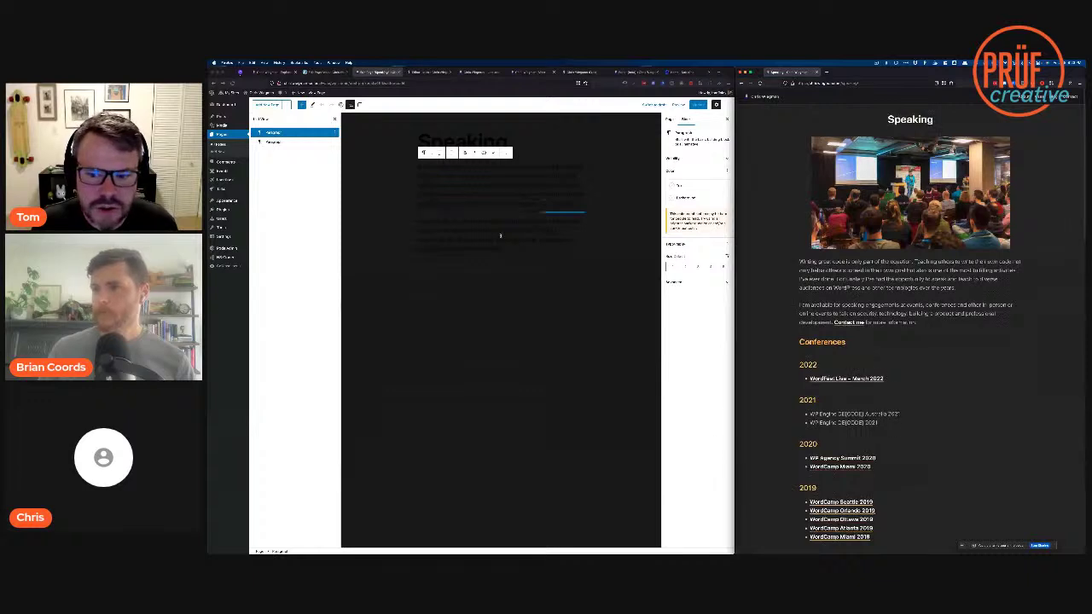
{"action": "left_click", "coordinate": [286, 139]}
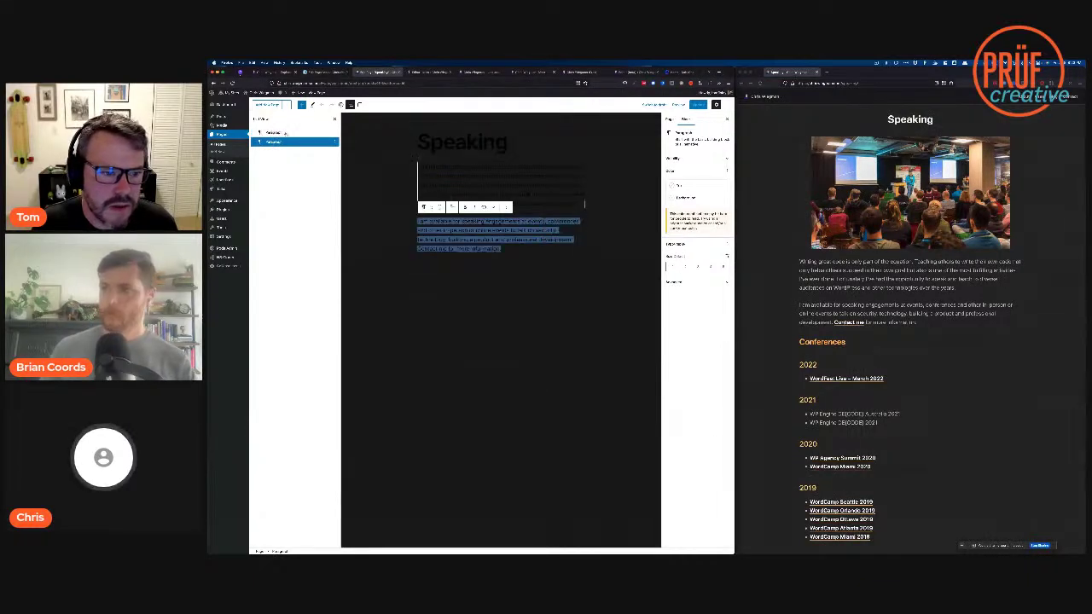
Step: Select both paragraphs of the Speaking page and apply a light text colour from the palette
{"action": "left_click", "coordinate": [285, 134], "text": "shift"}
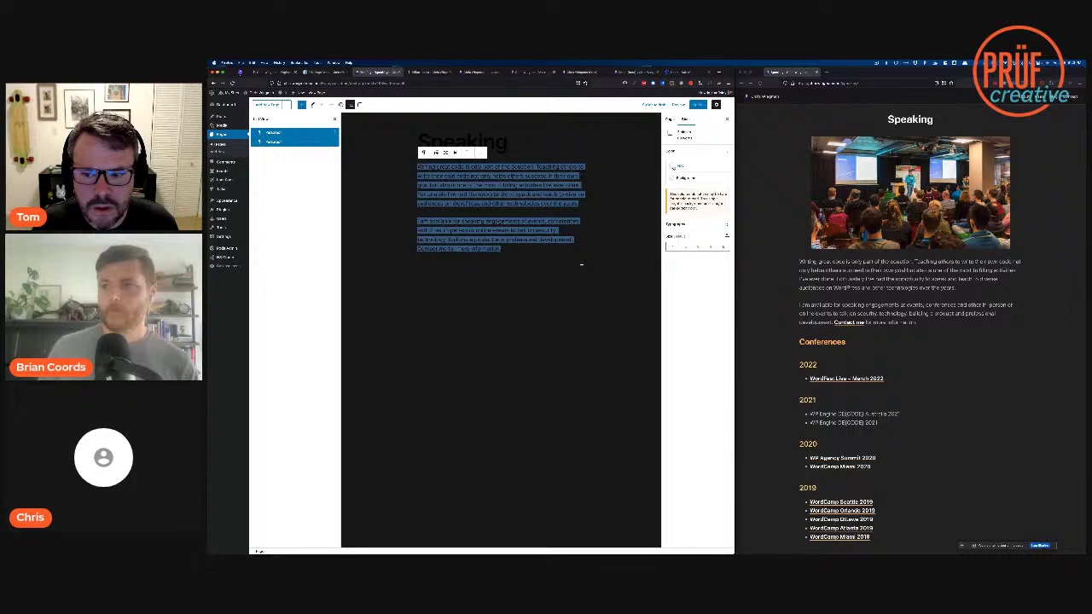
{"action": "left_click", "coordinate": [673, 167]}
{"action": "left_click", "coordinate": [642, 223]}
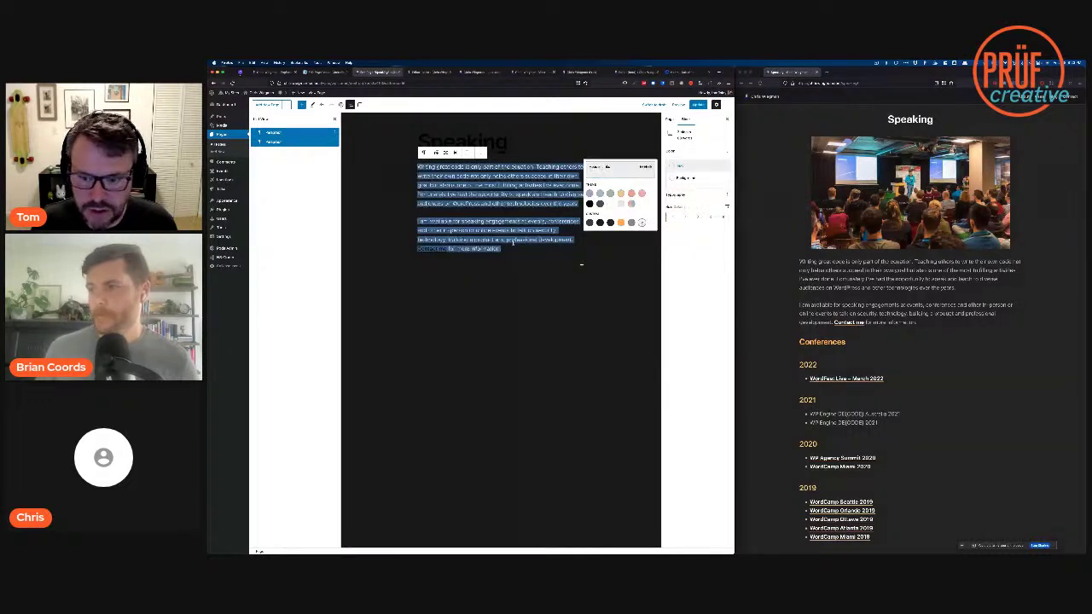
{"action": "left_click", "coordinate": [491, 249]}
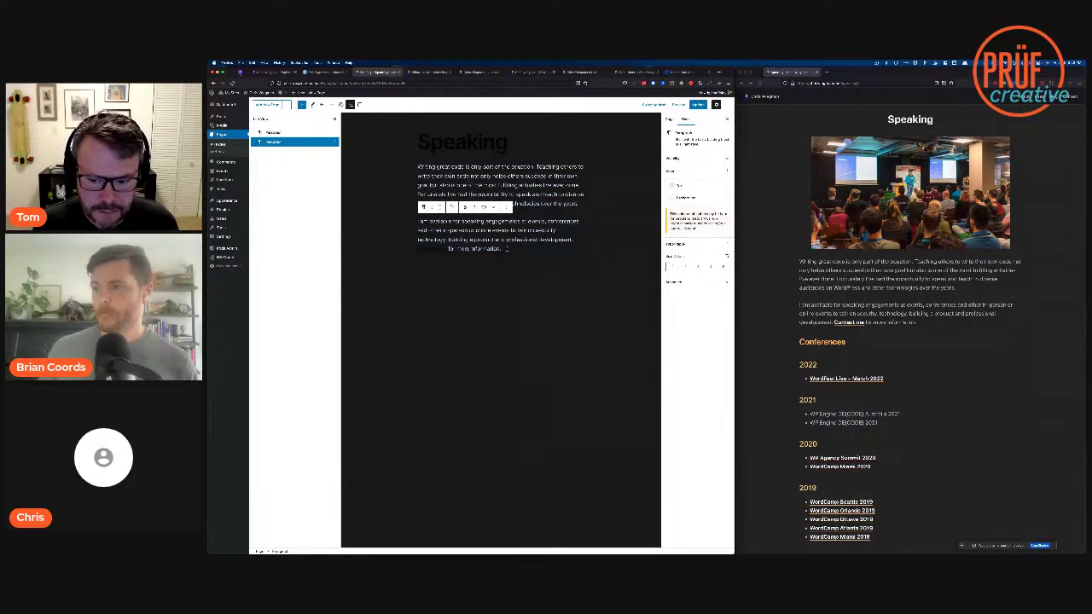
Step: Examine the reference Speaking page's Conferences, Meetups, Full Talks Available Online and Slides sections for their list structure
{"action": "scroll", "coordinate": [772, 373], "scroll_direction": "down", "scroll_amount": 2}
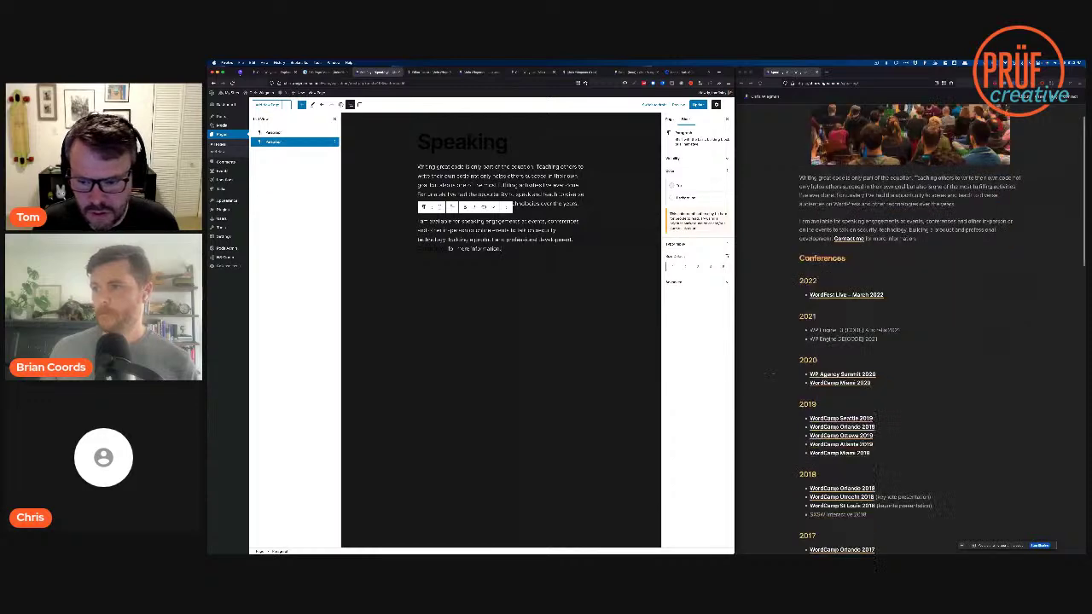
{"action": "scroll", "coordinate": [774, 371], "scroll_direction": "down", "scroll_amount": 5}
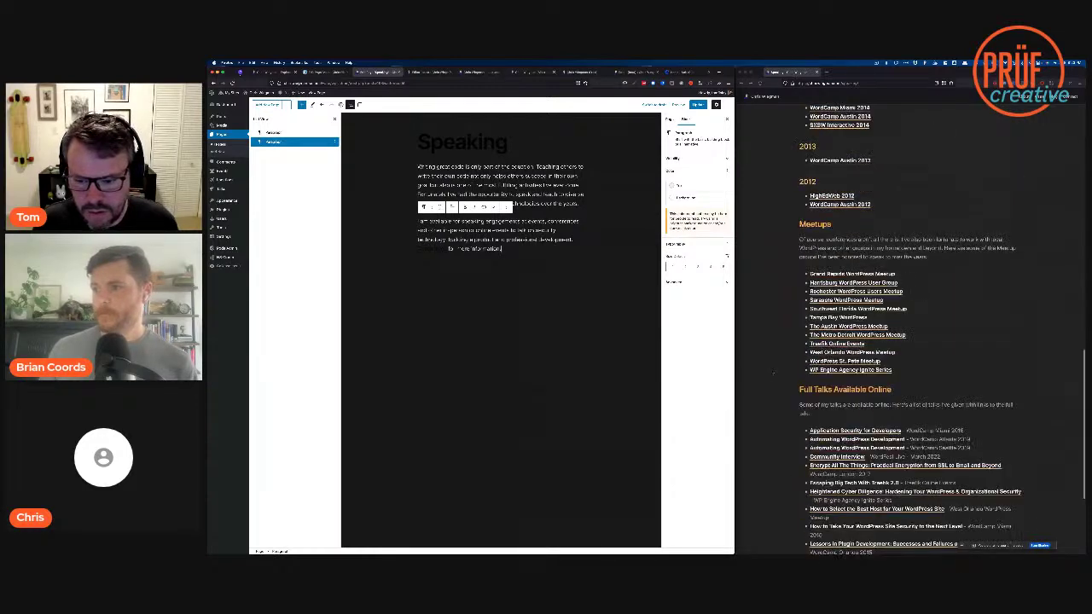
{"action": "scroll", "coordinate": [774, 372], "scroll_direction": "down", "scroll_amount": 1}
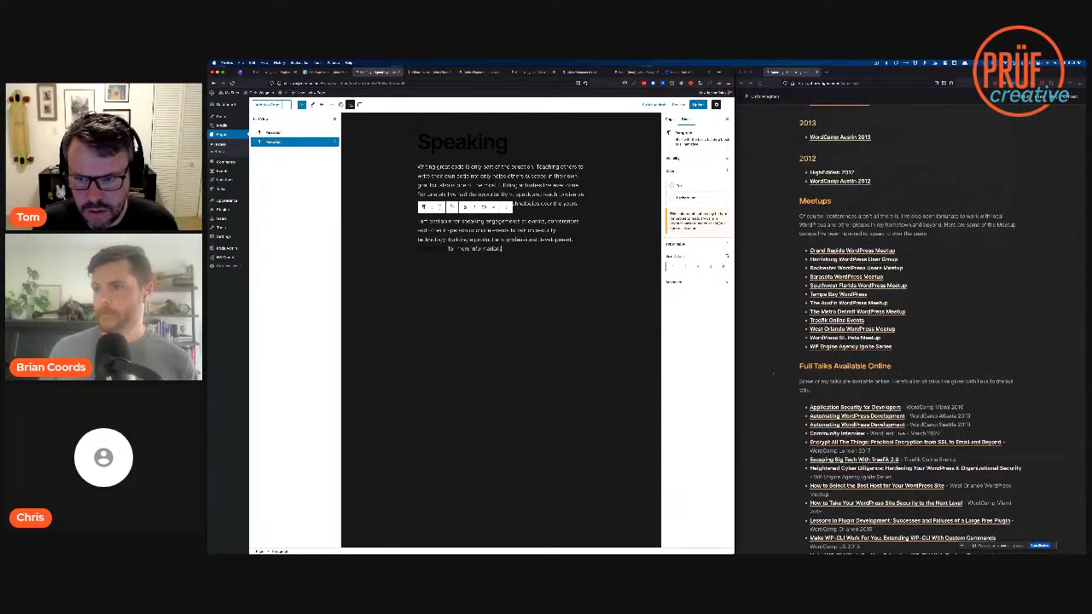
{"action": "scroll", "coordinate": [774, 372], "scroll_direction": "up", "scroll_amount": 5}
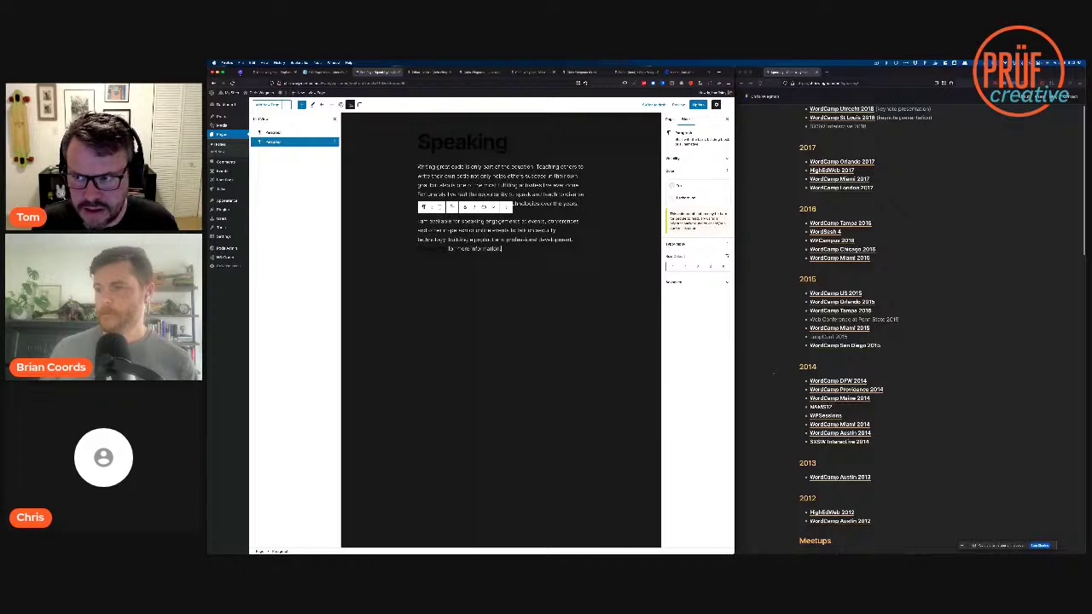
{"action": "scroll", "coordinate": [774, 372], "scroll_direction": "up", "scroll_amount": 10}
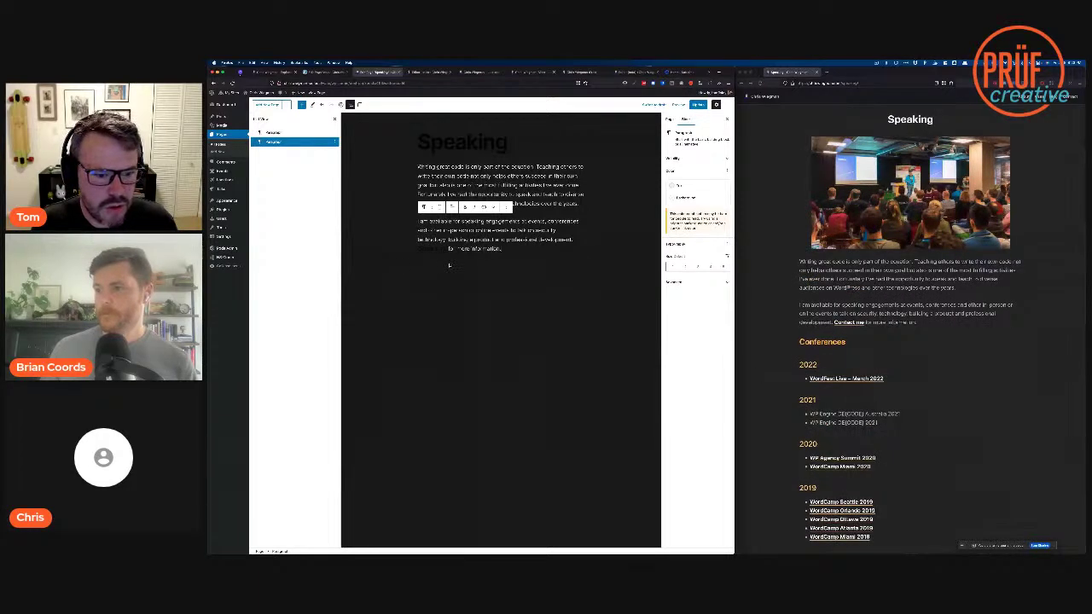
{"action": "scroll", "coordinate": [841, 359], "scroll_direction": "down", "scroll_amount": 5}
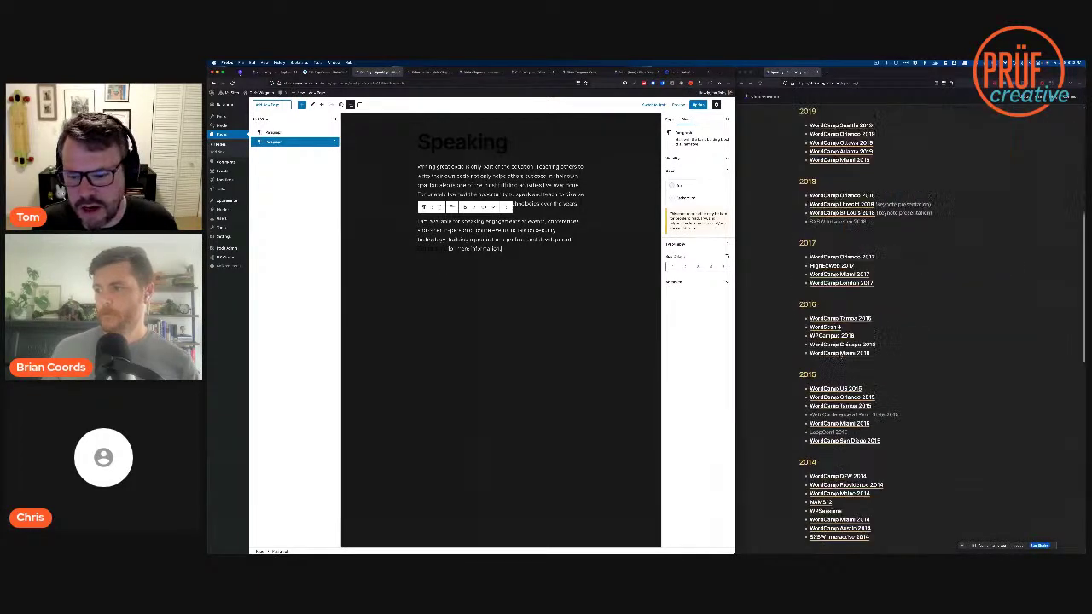
{"action": "scroll", "coordinate": [841, 359], "scroll_direction": "down", "scroll_amount": 5}
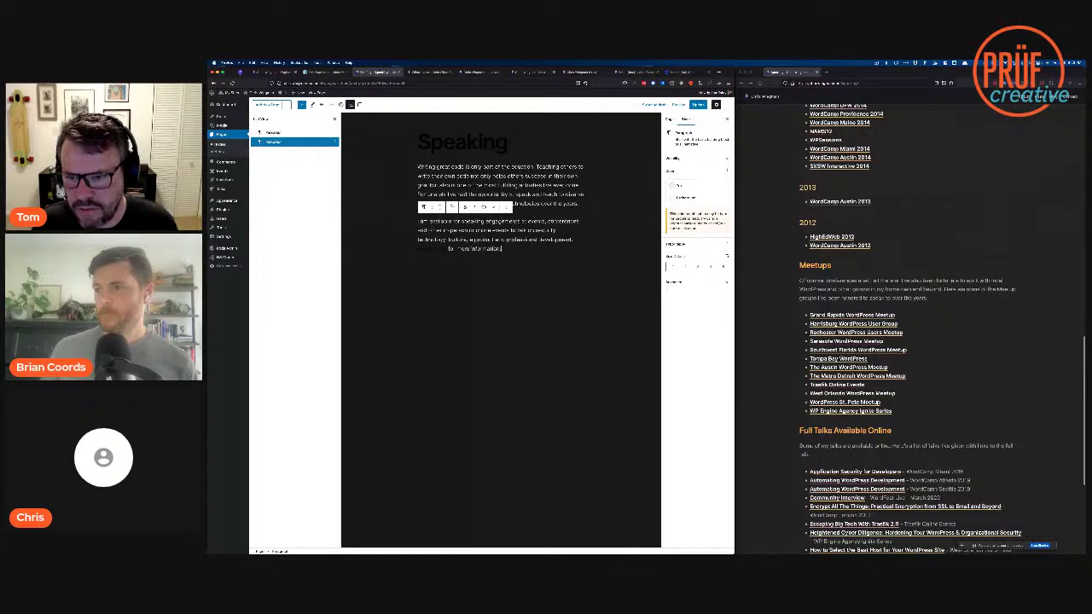
{"action": "scroll", "coordinate": [909, 341], "scroll_direction": "down", "scroll_amount": 3}
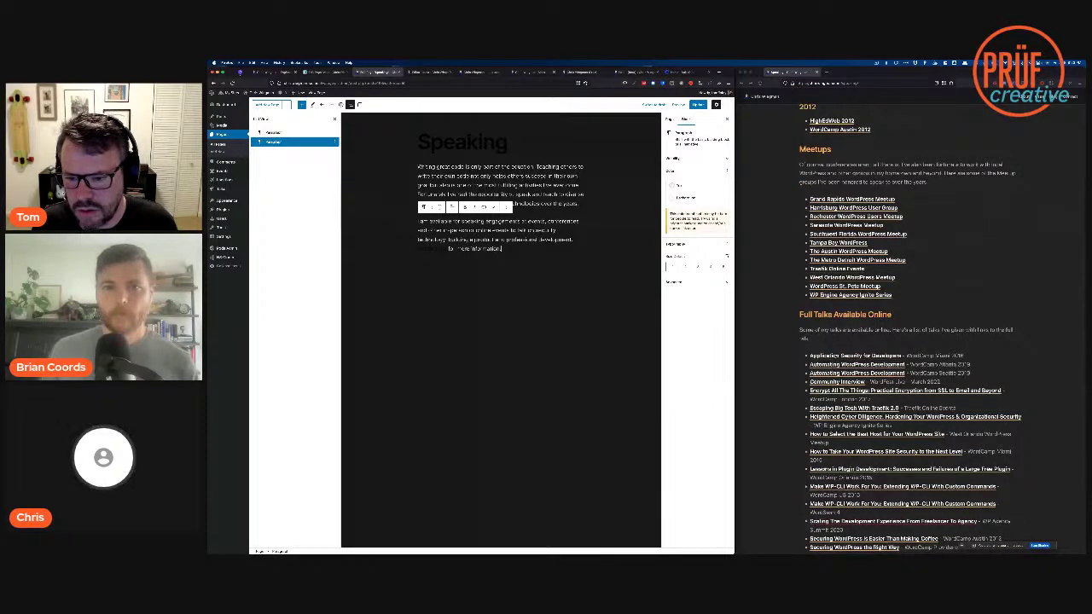
{"action": "scroll", "coordinate": [839, 354], "scroll_direction": "down", "scroll_amount": 2}
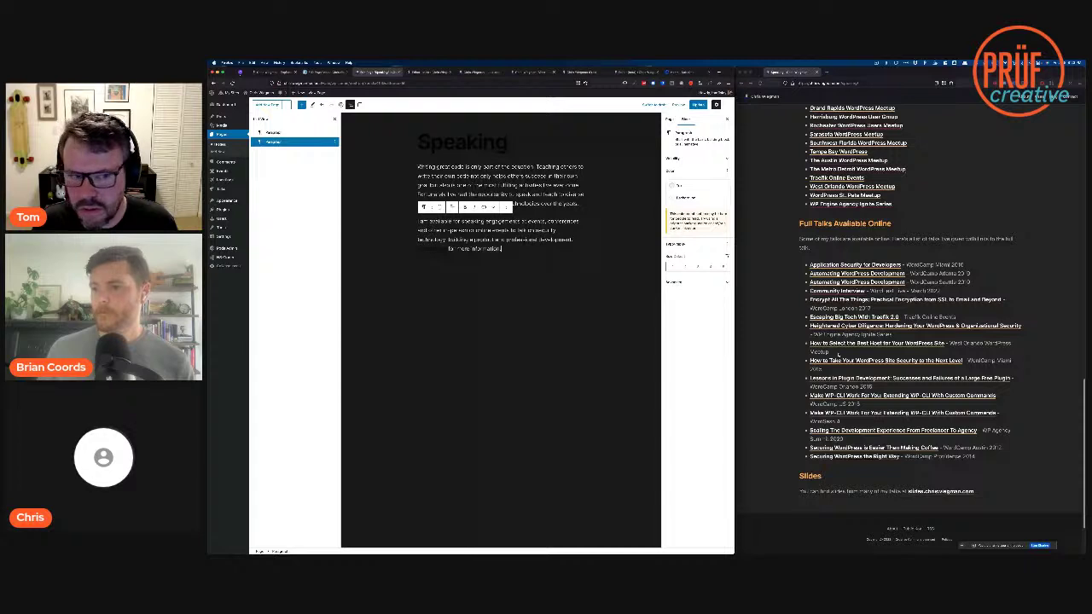
{"action": "scroll", "coordinate": [839, 355], "scroll_direction": "up", "scroll_amount": 3}
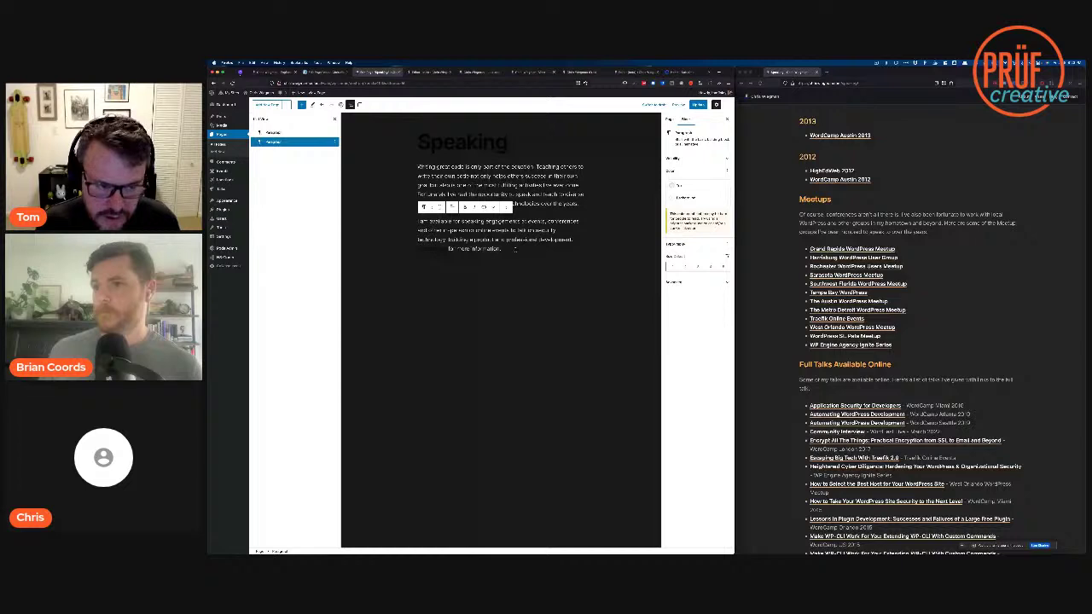
Step: Insert a blank-start Query Loop with the Title & Date variation below the second paragraph and check its available post types
{"action": "left_click", "coordinate": [514, 248]}
{"action": "type", "text": "/query"}
{"action": "key", "text": "Return"}
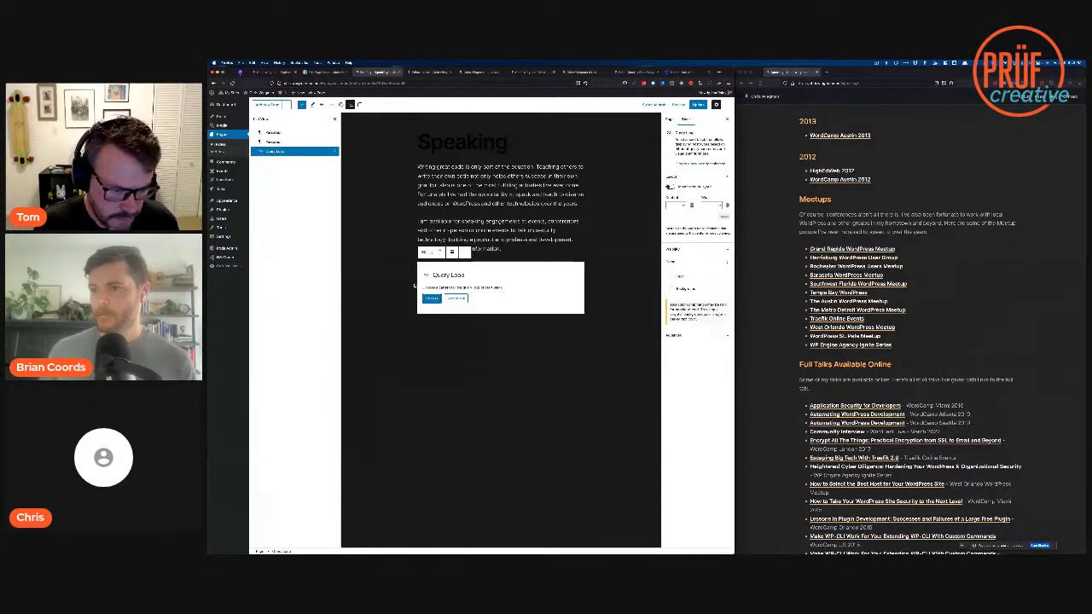
{"action": "left_click", "coordinate": [456, 298]}
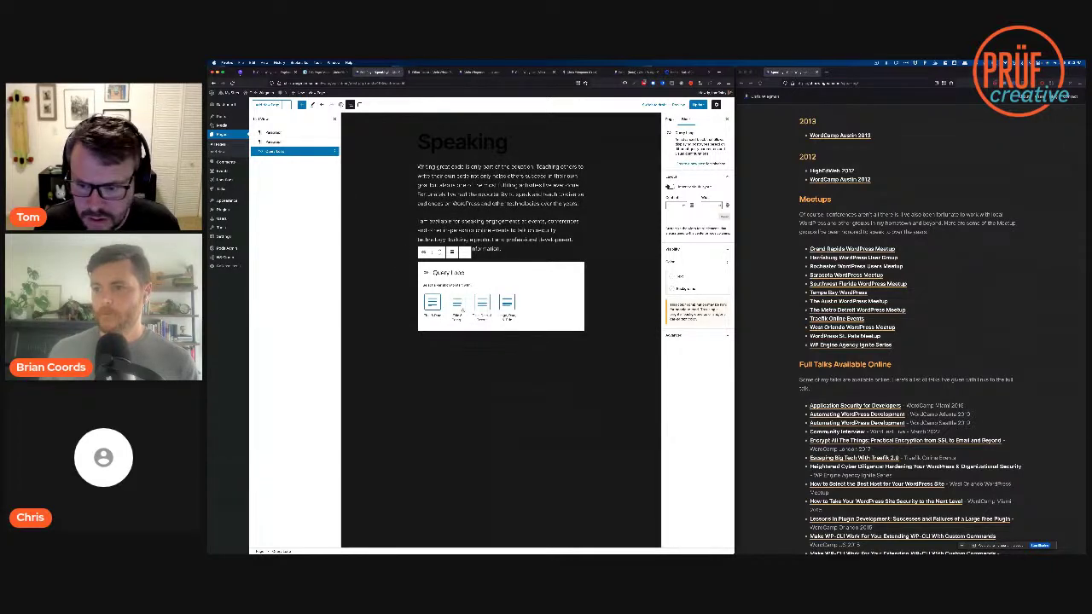
{"action": "left_click", "coordinate": [431, 304]}
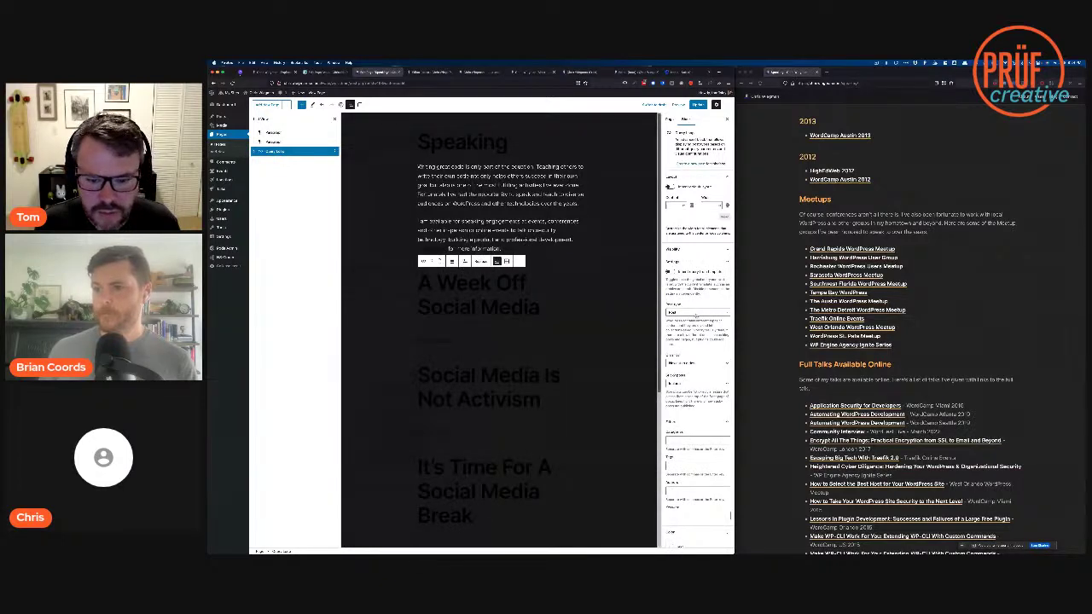
{"action": "left_click", "coordinate": [685, 314]}
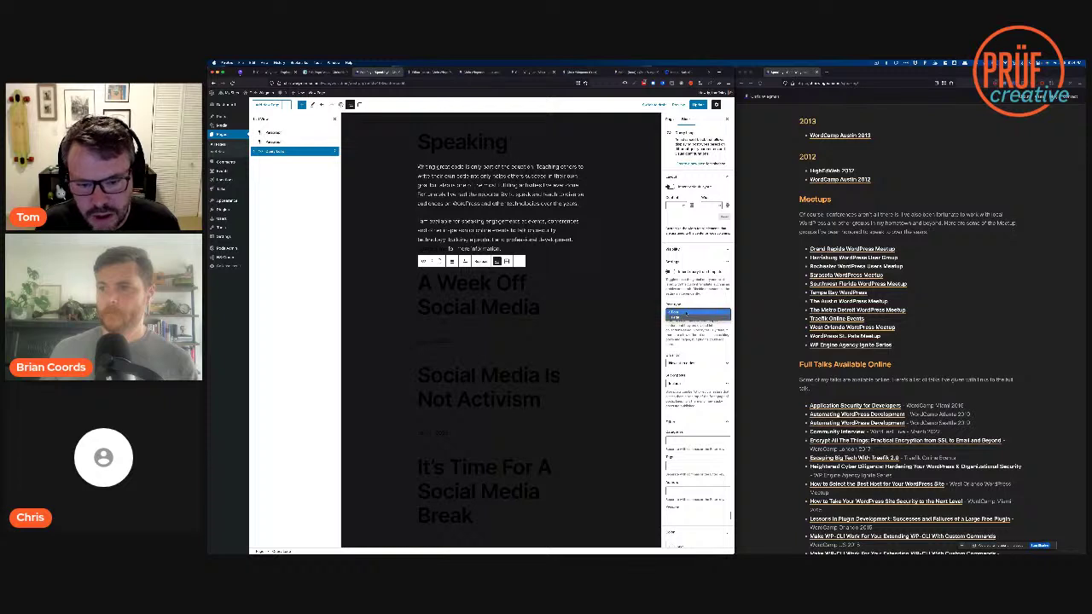
{"action": "left_click", "coordinate": [686, 314]}
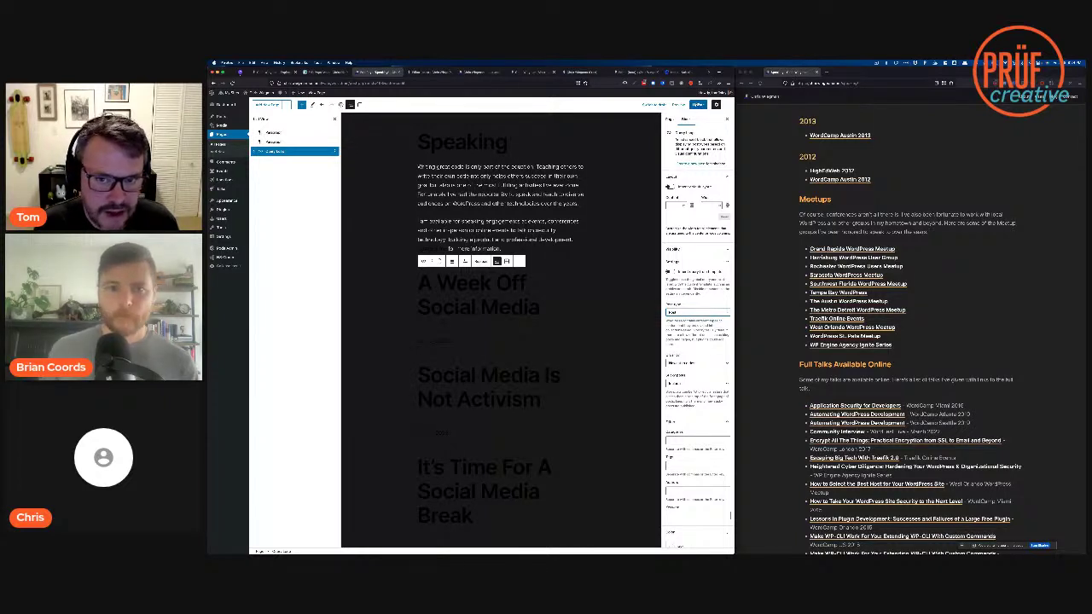
Step: Show the list of pods in Pods Admin and open the Events, Locations and Talks pods for editing in separate tabs
{"action": "mouse_move", "coordinate": [229, 248]}
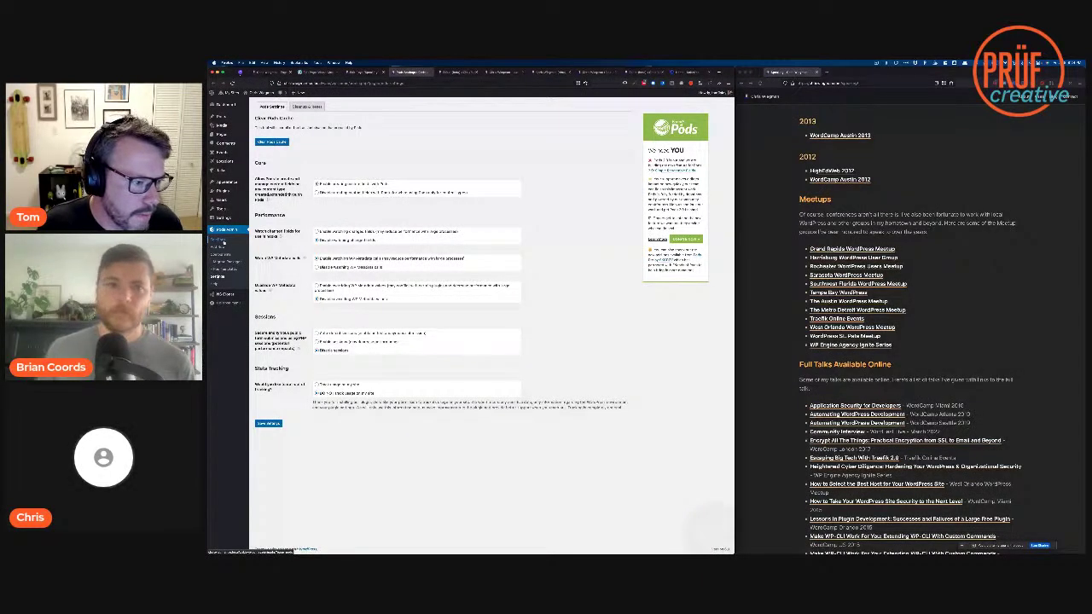
{"action": "left_click", "coordinate": [219, 239]}
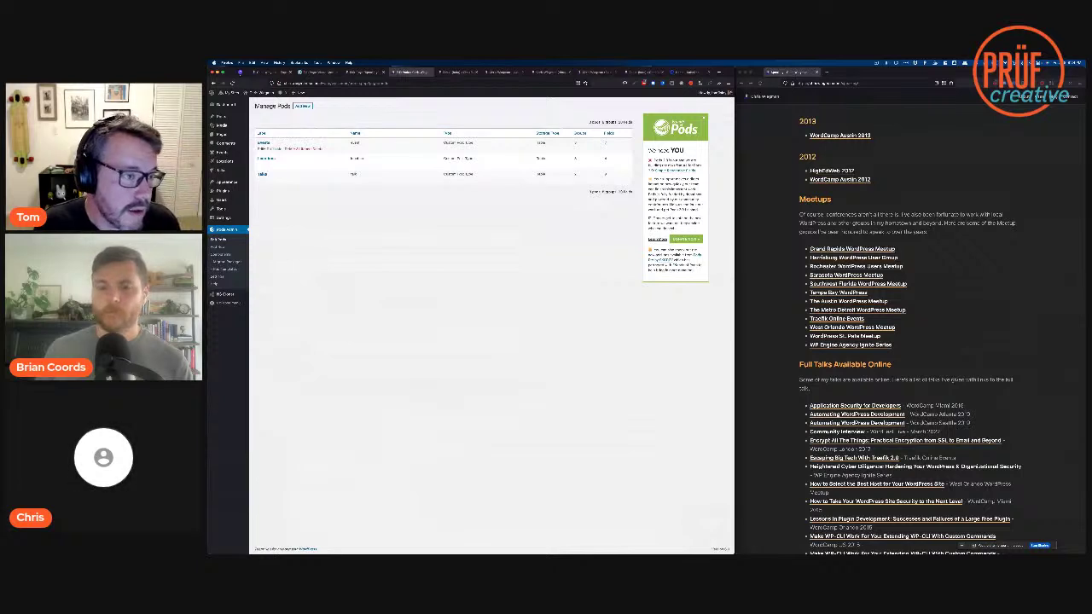
{"action": "left_click", "coordinate": [261, 166], "text": "super"}
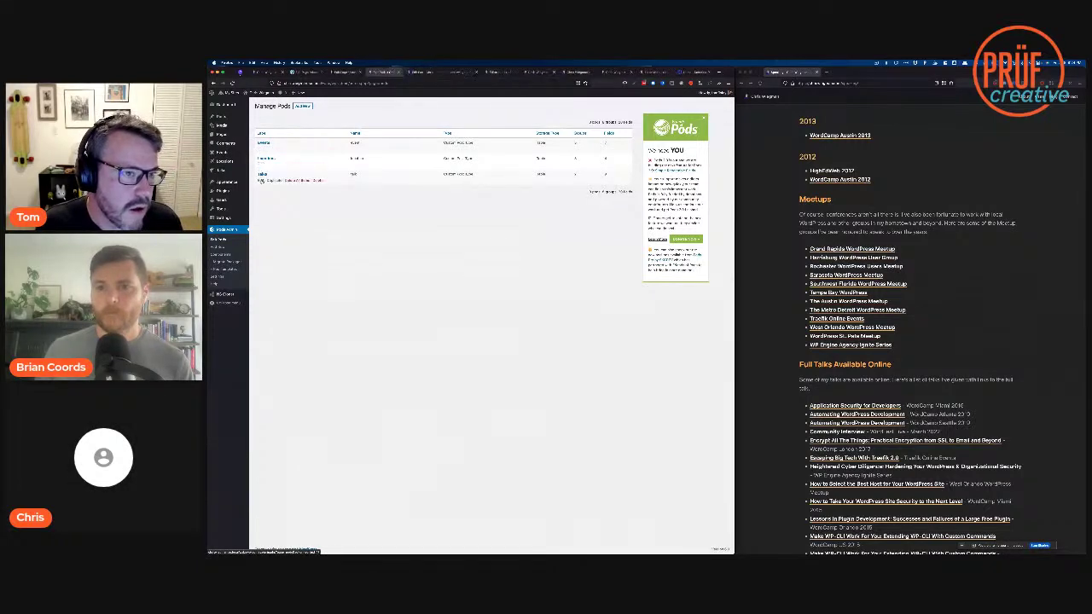
{"action": "left_click", "coordinate": [261, 181], "text": "super"}
{"action": "left_click", "coordinate": [411, 72]}
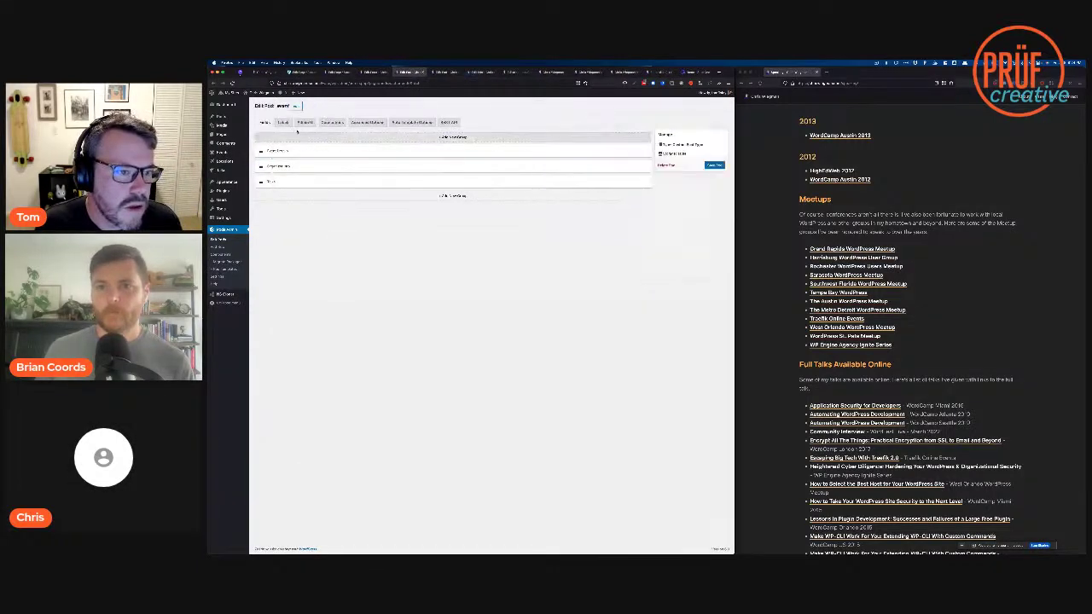
Step: Check the REST API settings of the Events, Locations and Talks pods
{"action": "left_click", "coordinate": [449, 122]}
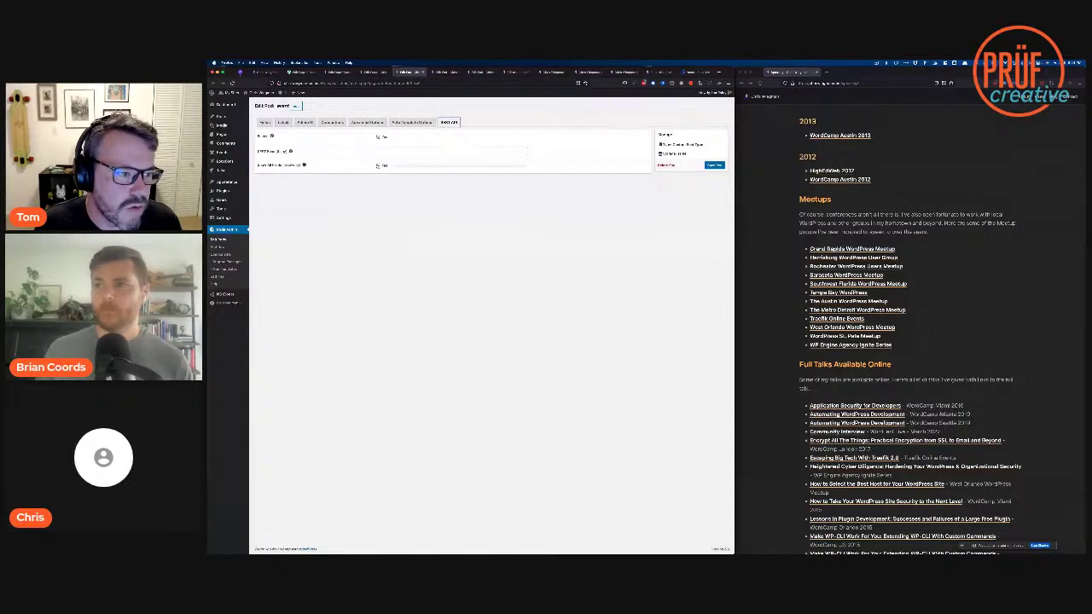
{"action": "key", "text": "ctrl+Tab"}
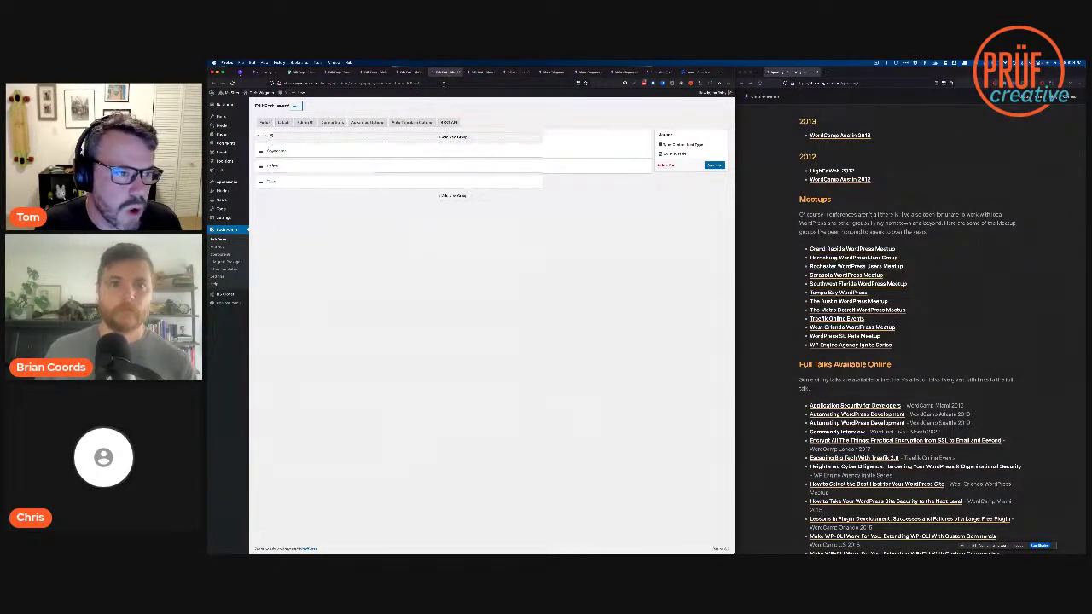
{"action": "left_click", "coordinate": [447, 122]}
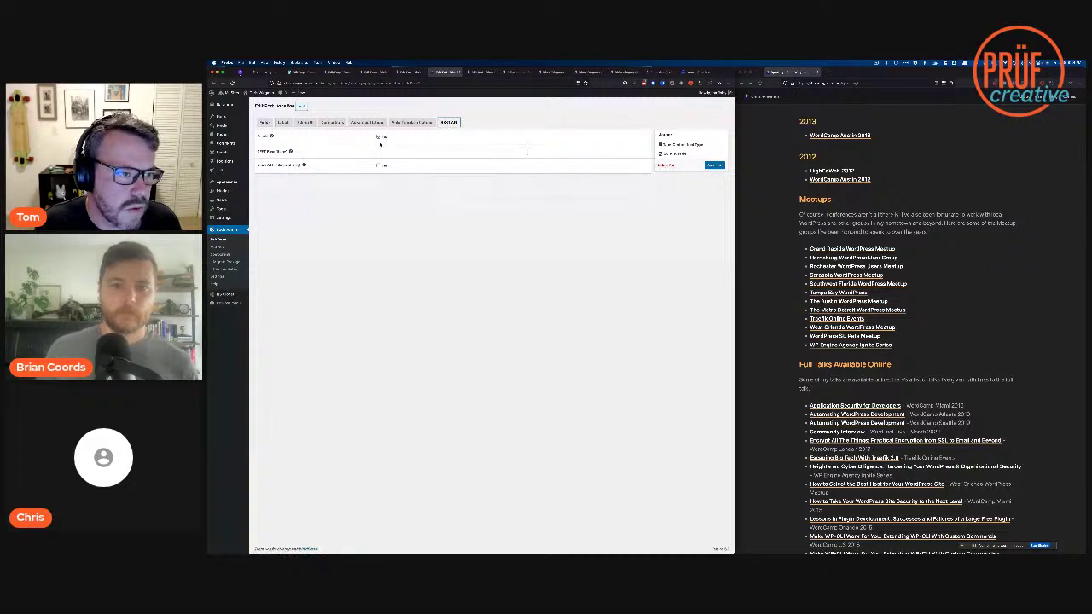
{"action": "left_click", "coordinate": [478, 72]}
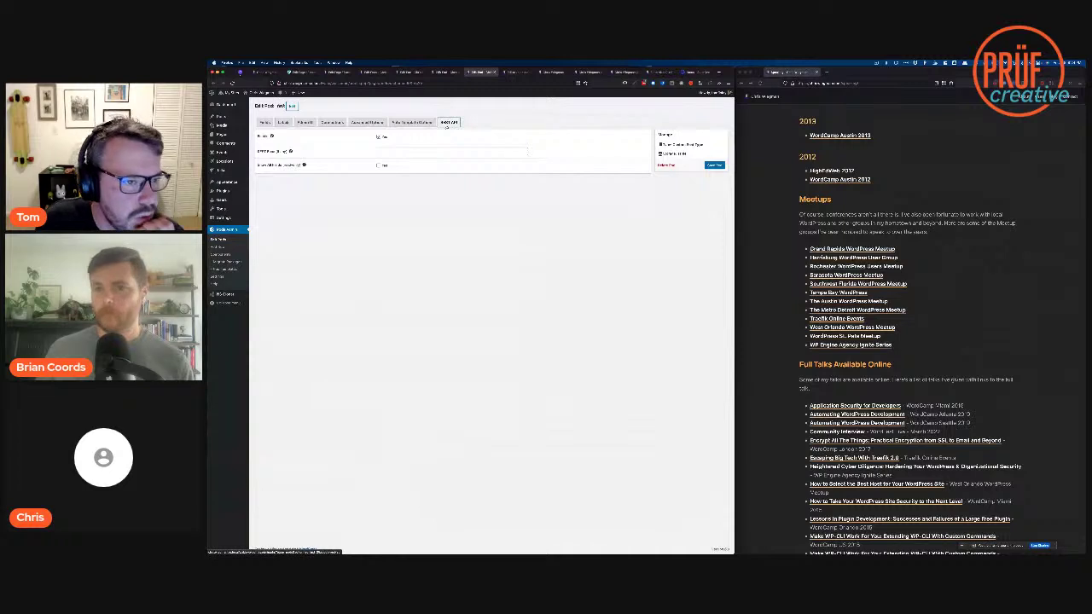
Step: Enable Public and Publicly Queryable in the Talks pod's advanced options and save the pod
{"action": "left_click", "coordinate": [410, 124]}
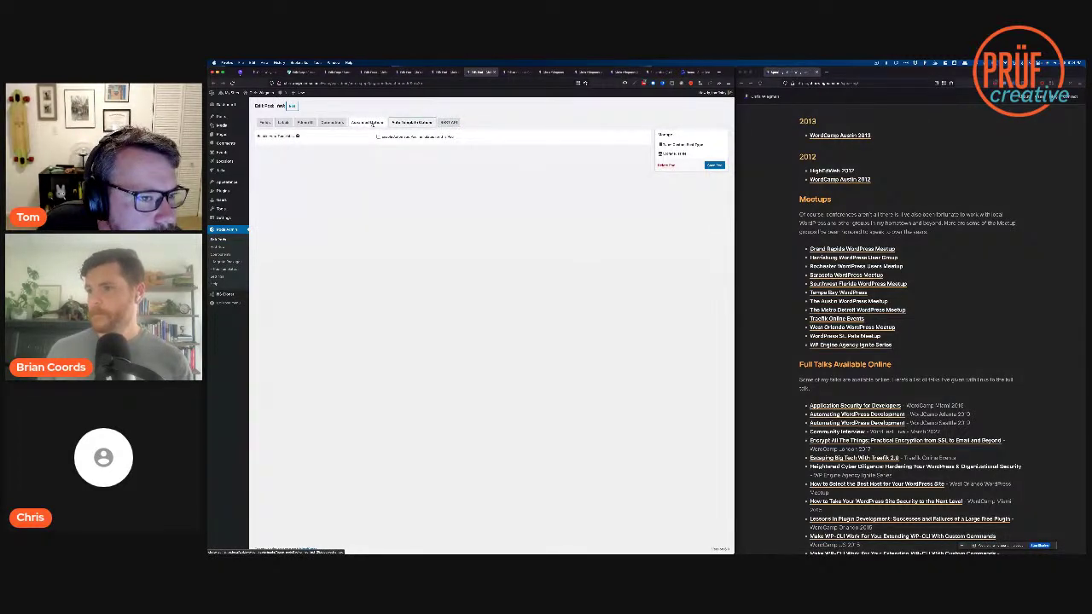
{"action": "left_click", "coordinate": [373, 125]}
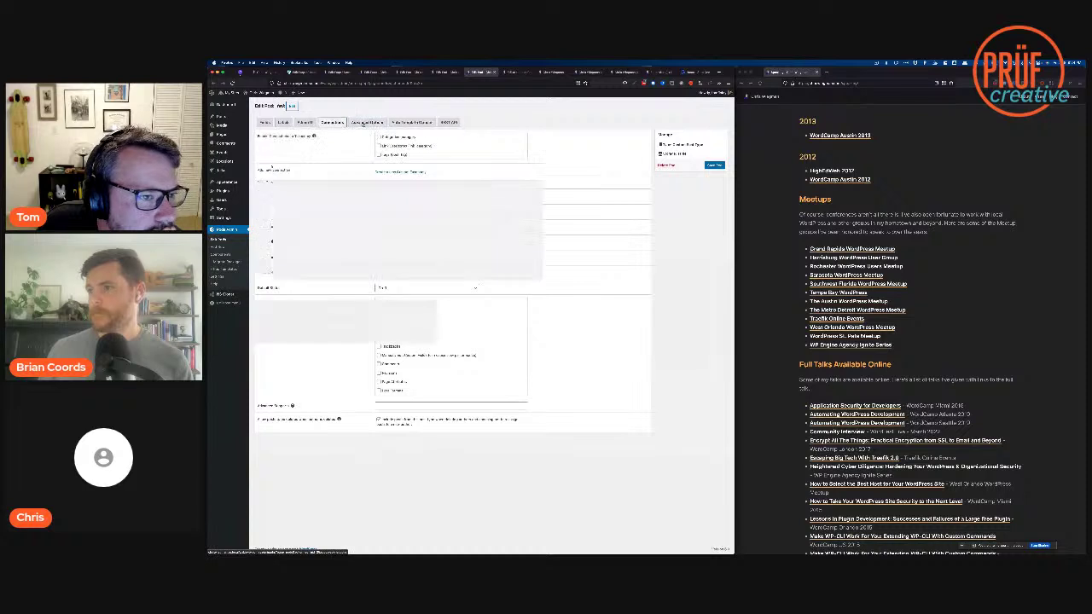
{"action": "left_click", "coordinate": [369, 124]}
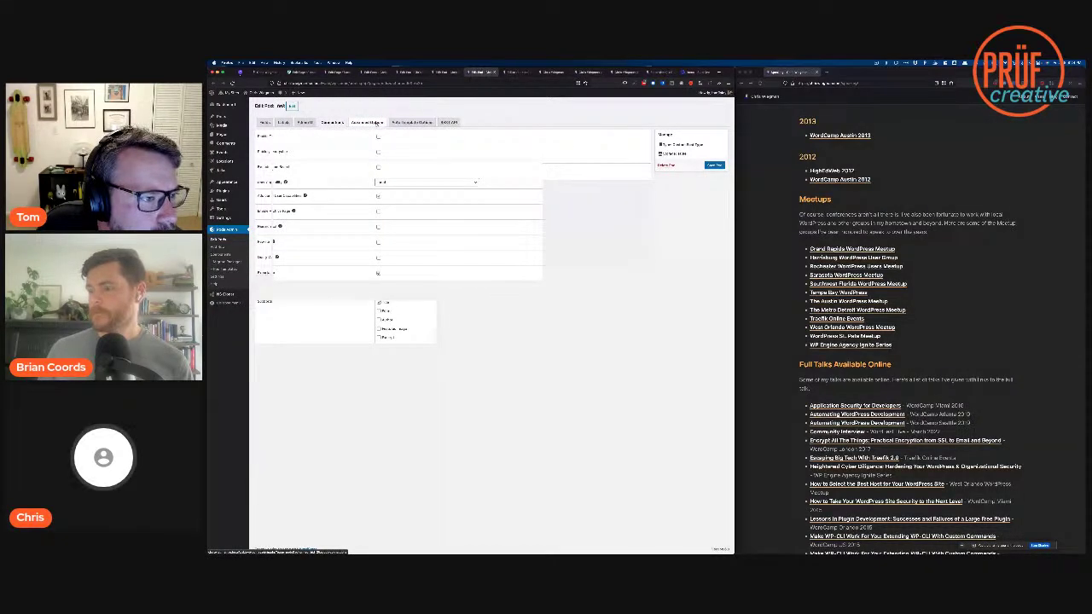
{"action": "left_click", "coordinate": [378, 136]}
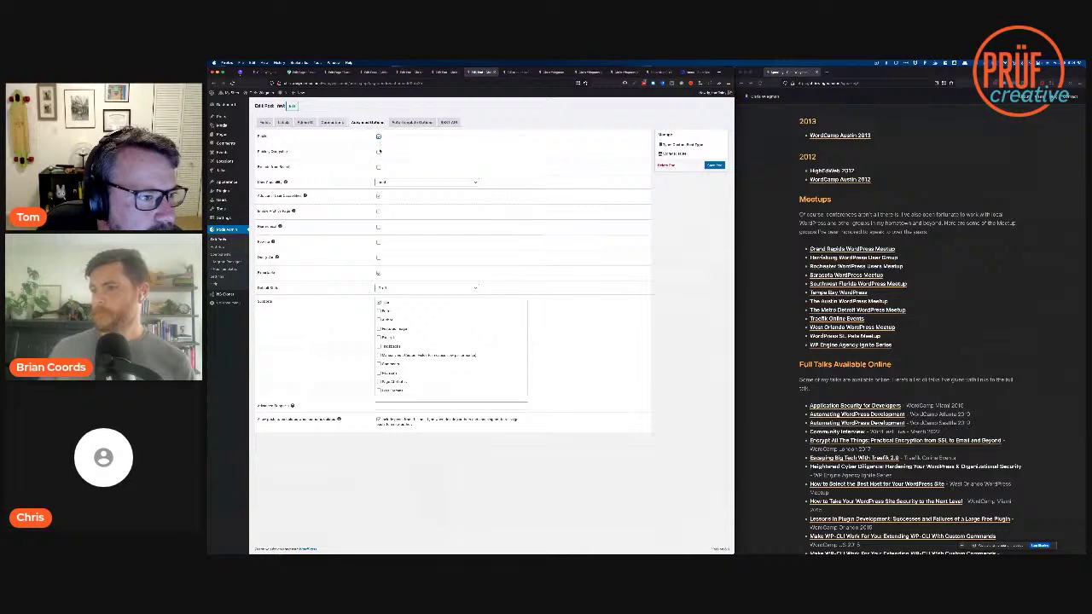
{"action": "left_click", "coordinate": [378, 152]}
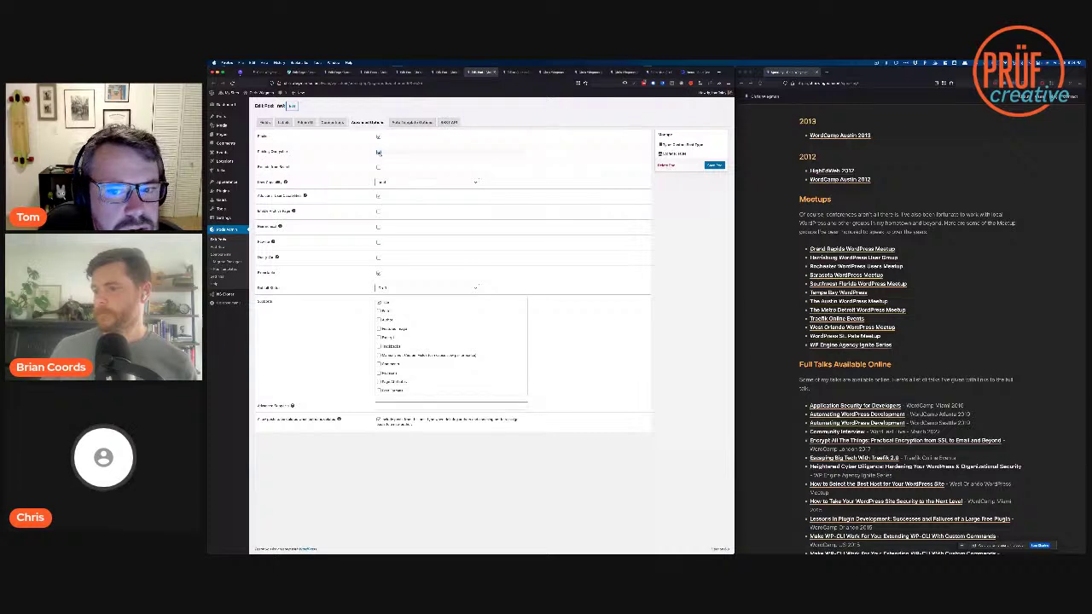
{"action": "left_click", "coordinate": [714, 166]}
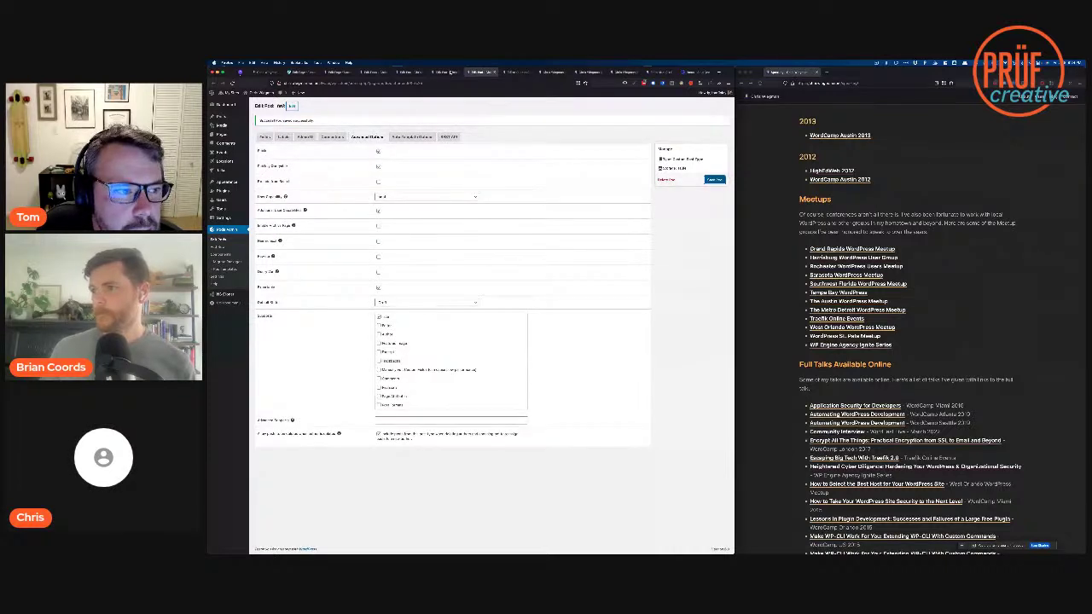
Step: Enable Public and Publicly Queryable in the Locations pod's advanced options and save the pod
{"action": "left_click", "coordinate": [452, 73]}
{"action": "left_click", "coordinate": [368, 122]}
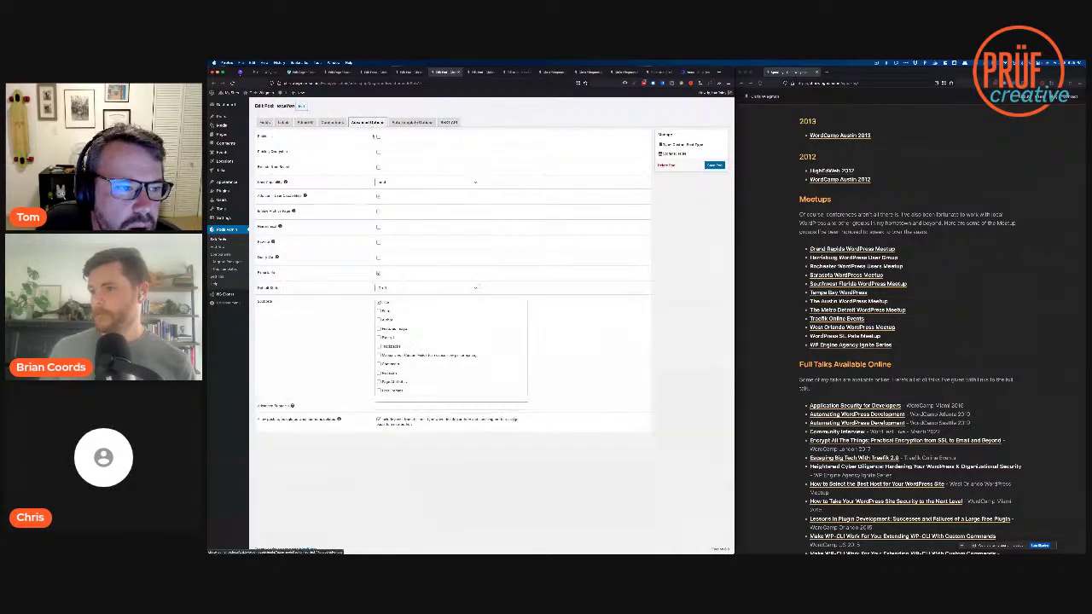
{"action": "left_click", "coordinate": [378, 137]}
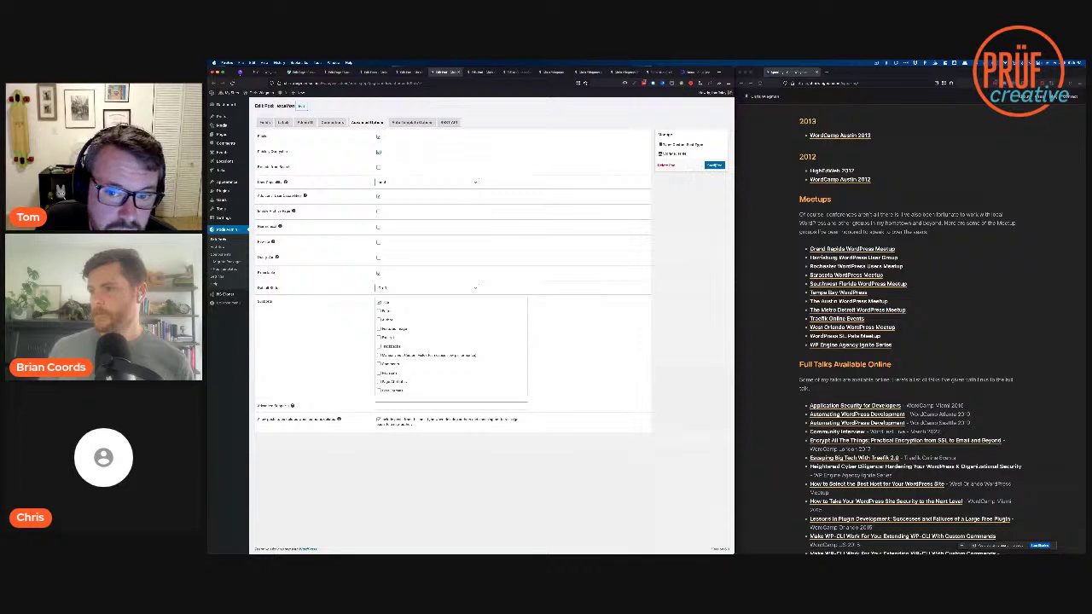
{"action": "left_click", "coordinate": [716, 166]}
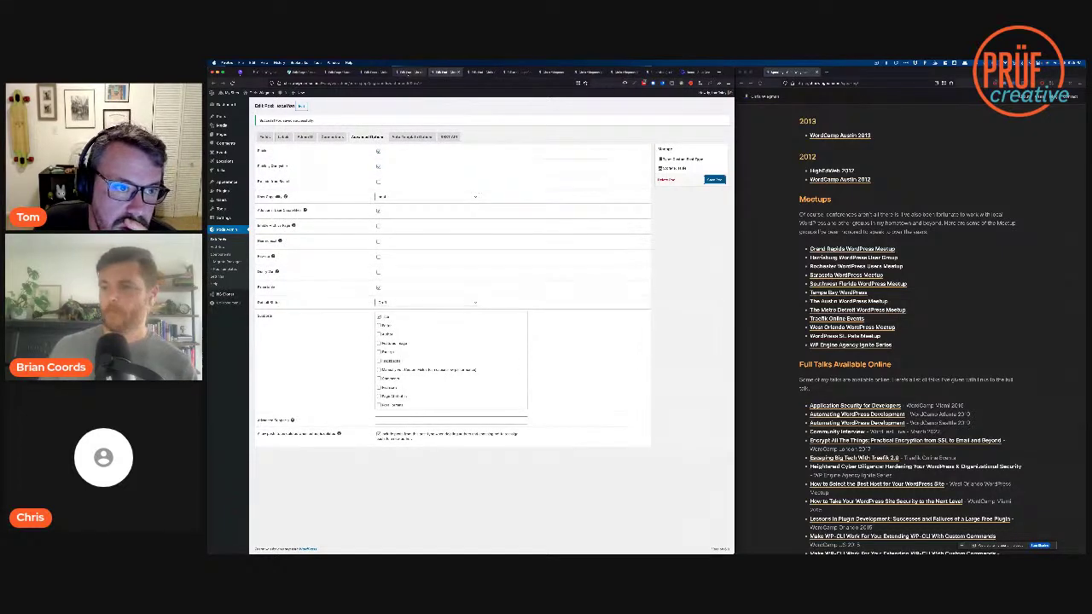
Step: Enable Public and Publicly Queryable in the Events pod's advanced options and save the pod
{"action": "left_click", "coordinate": [409, 73]}
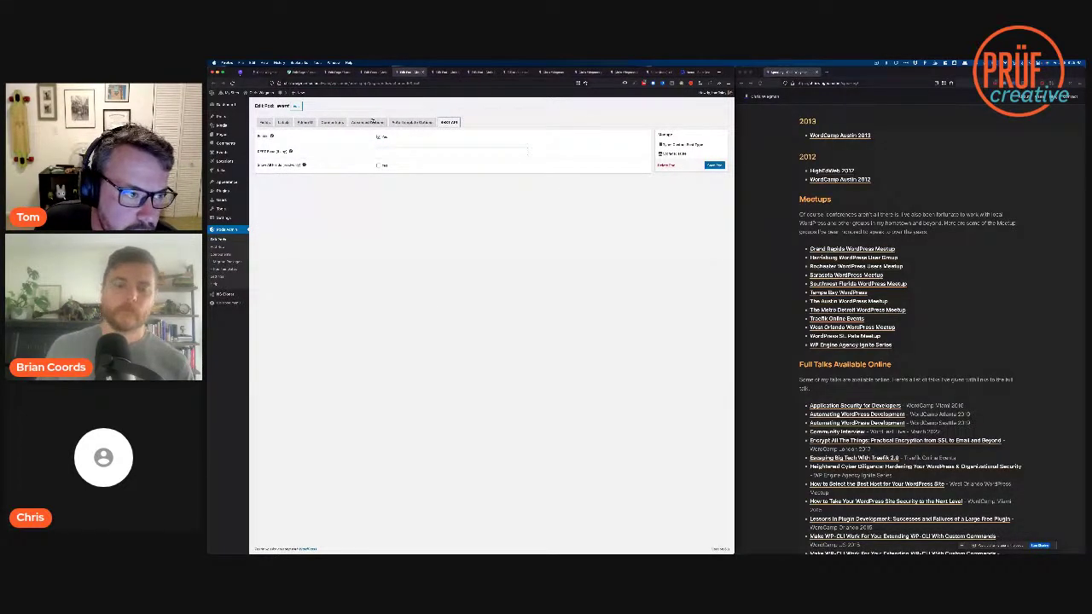
{"action": "left_click", "coordinate": [369, 122]}
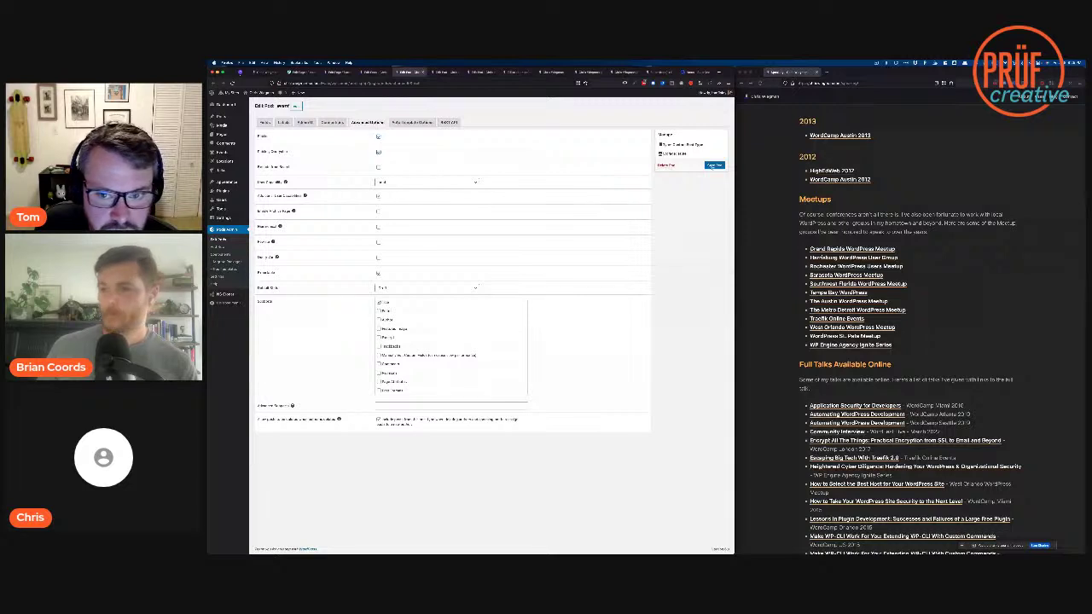
{"action": "left_click", "coordinate": [714, 166]}
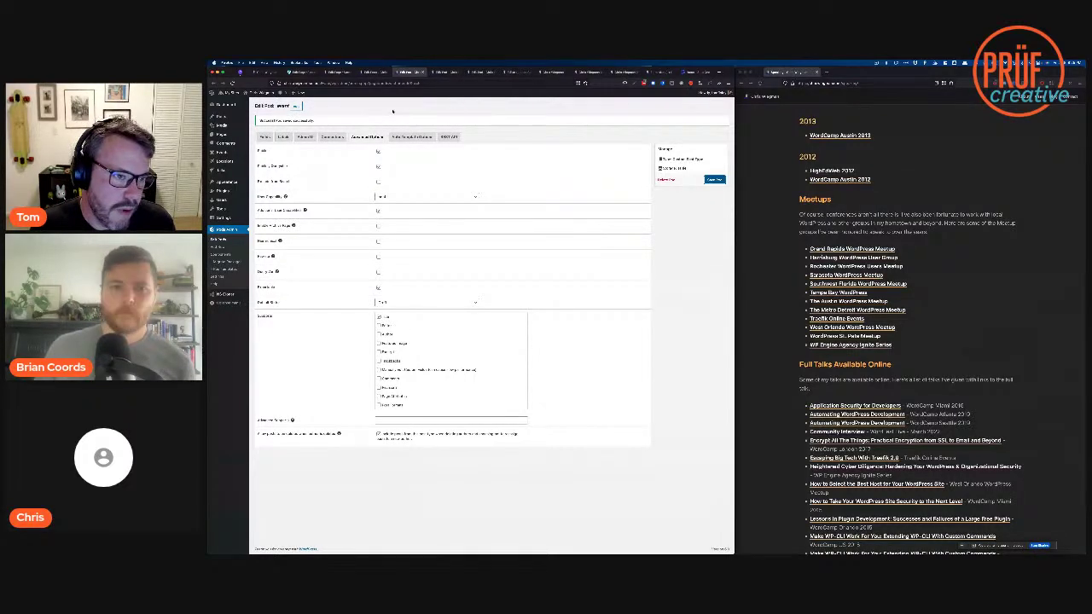
Step: Reload the Speaking page editor, select the Query Loop in the list view and set its post type to Talk
{"action": "key", "text": "ctrl+shift+Tab"}
{"action": "key", "text": "ctrl+shift+Tab"}
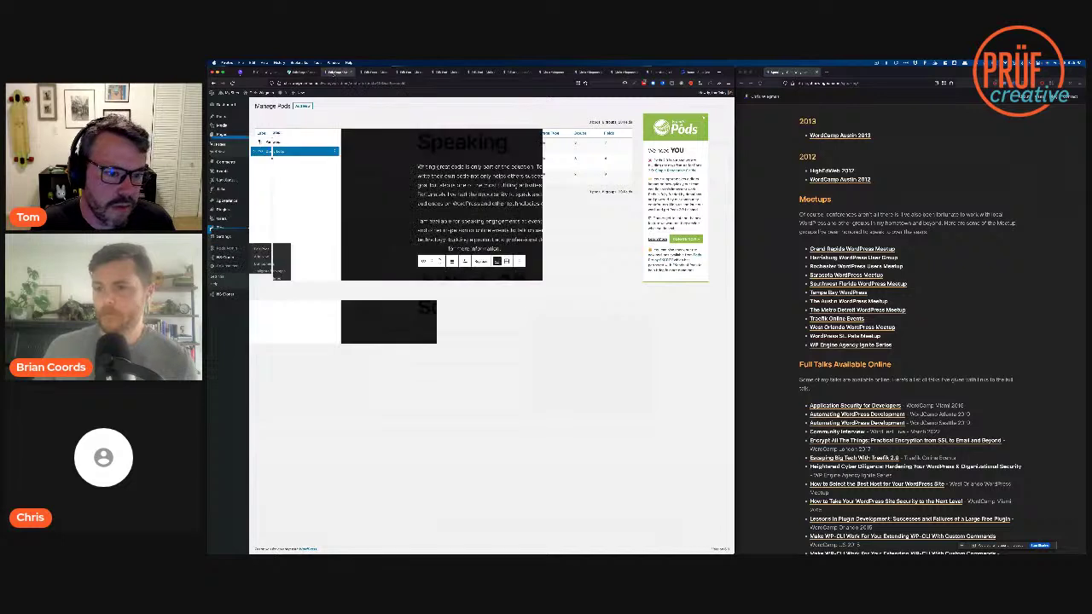
{"action": "key", "text": "super+r"}
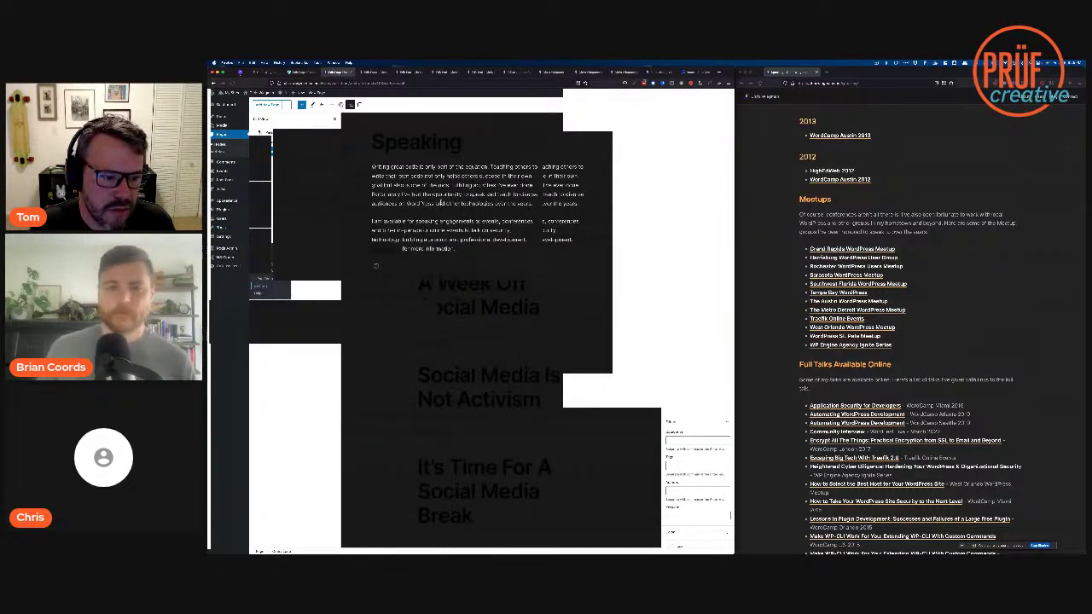
{"action": "left_click", "coordinate": [418, 279]}
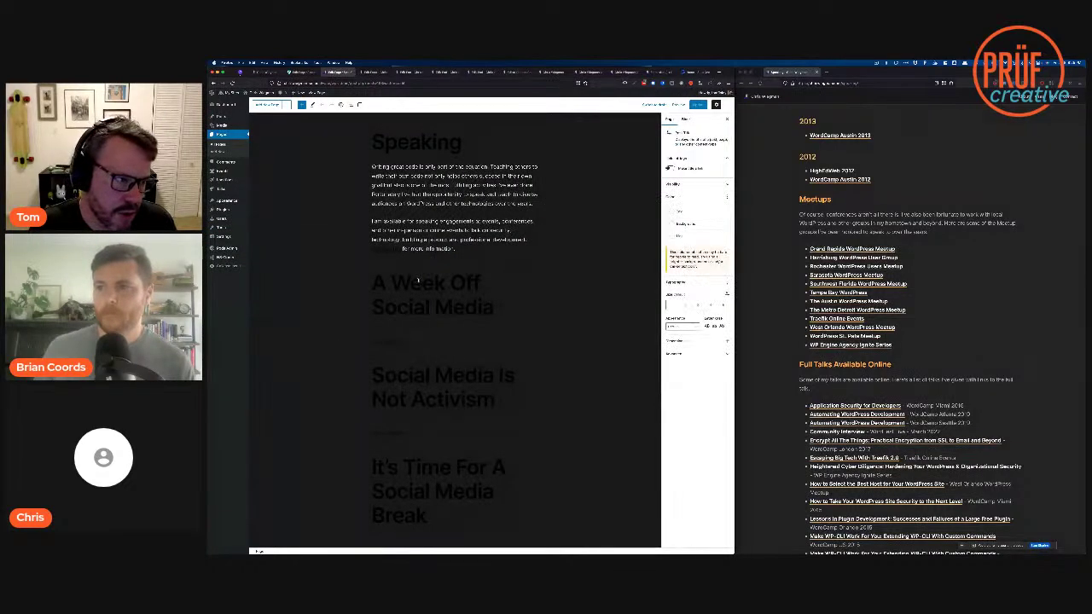
{"action": "left_click", "coordinate": [349, 104]}
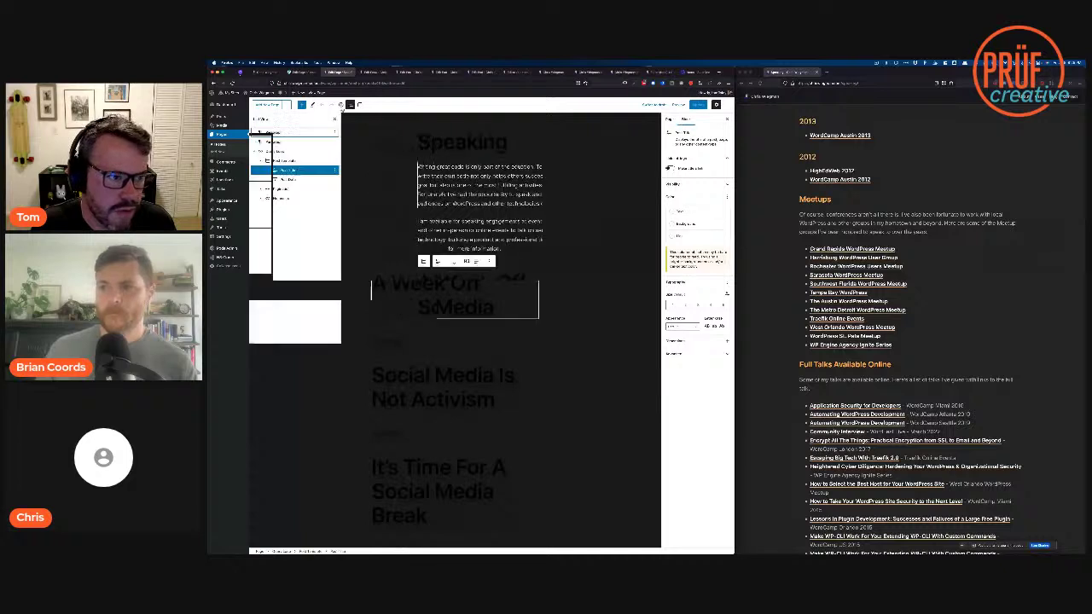
{"action": "left_click", "coordinate": [275, 151]}
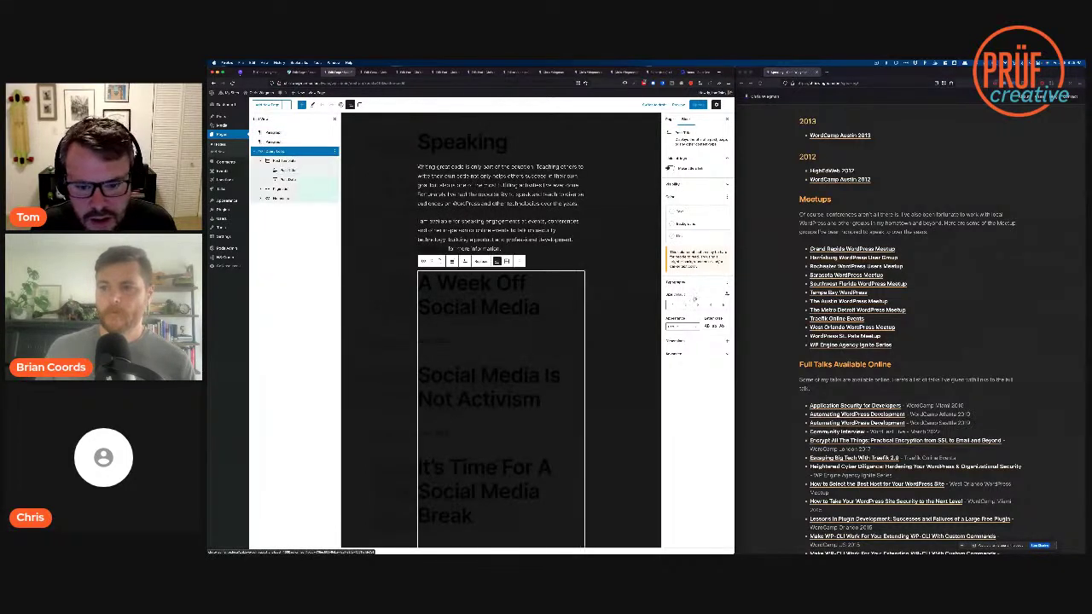
{"action": "left_click", "coordinate": [694, 300]}
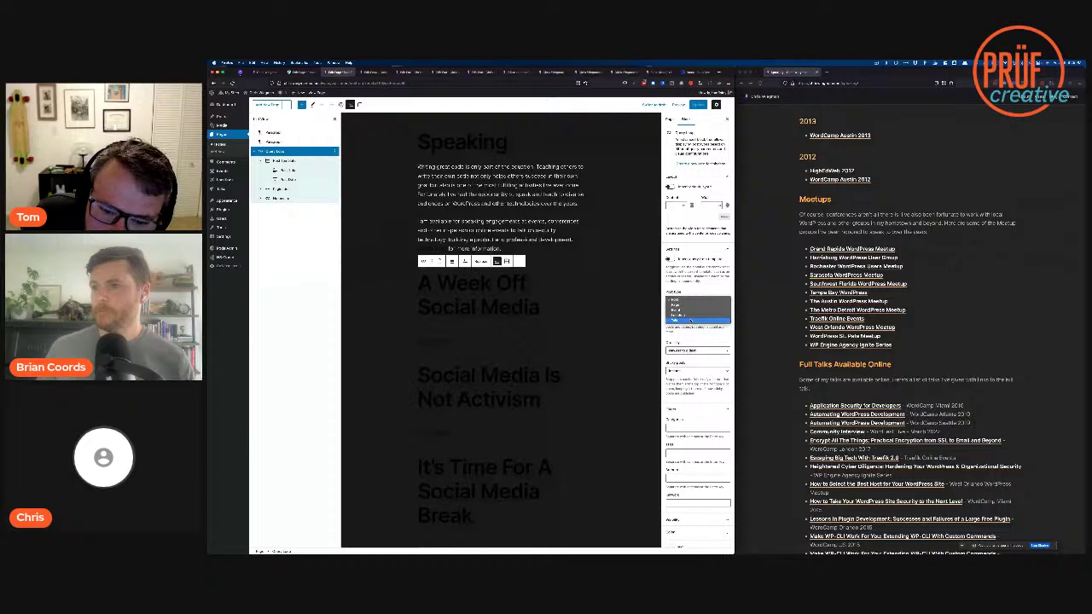
{"action": "left_click", "coordinate": [691, 318]}
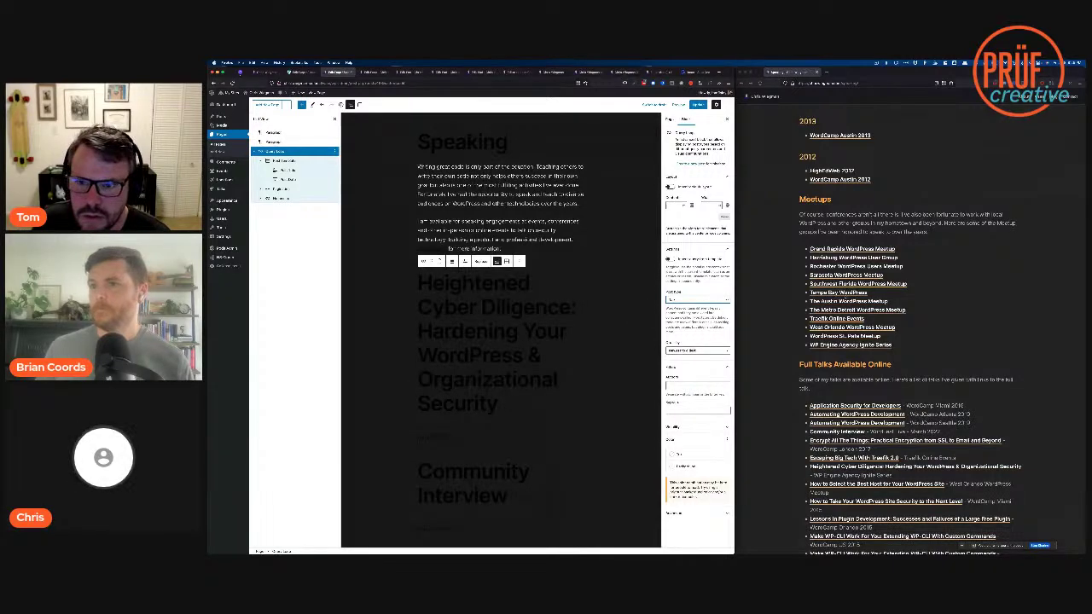
Step: Compare with the Conferences section of the reference Speaking page and set the Query Loop's post type to Event
{"action": "scroll", "coordinate": [909, 324], "scroll_direction": "up", "scroll_amount": 10}
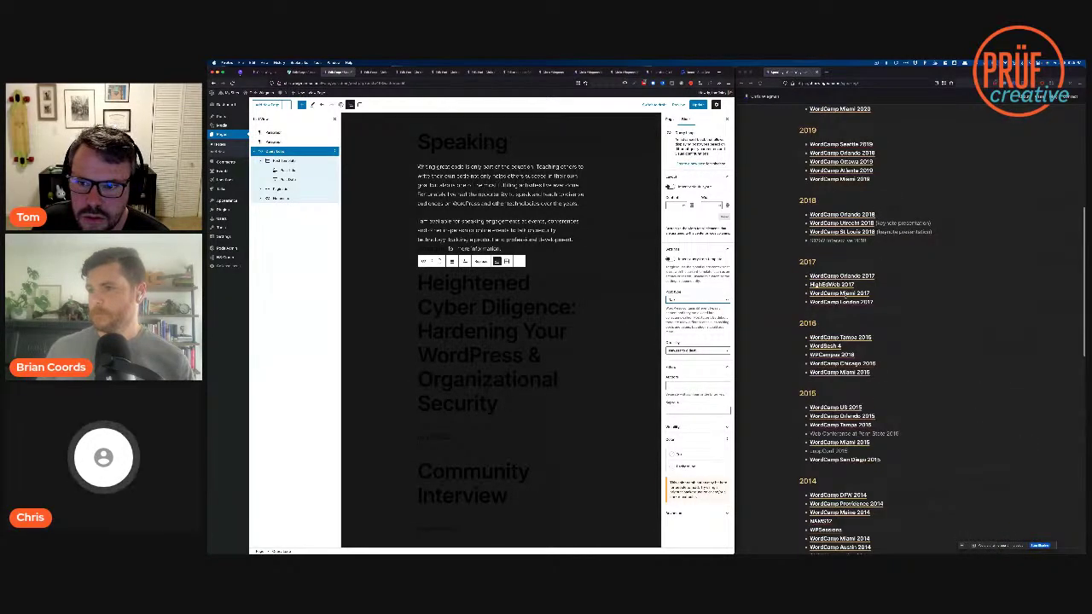
{"action": "scroll", "coordinate": [909, 325], "scroll_direction": "up", "scroll_amount": 2}
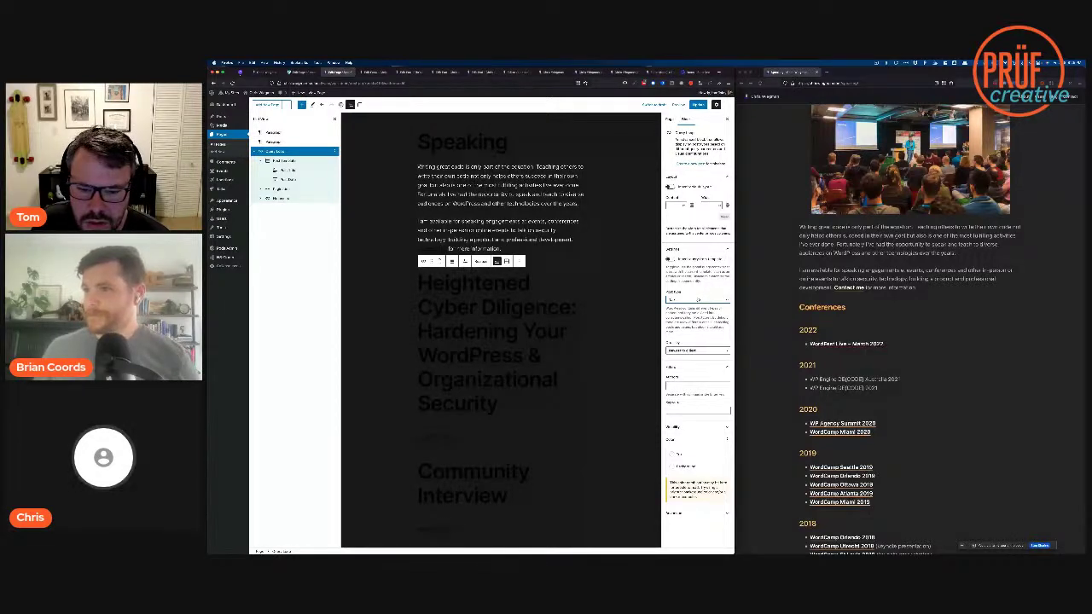
{"action": "left_click", "coordinate": [698, 290]}
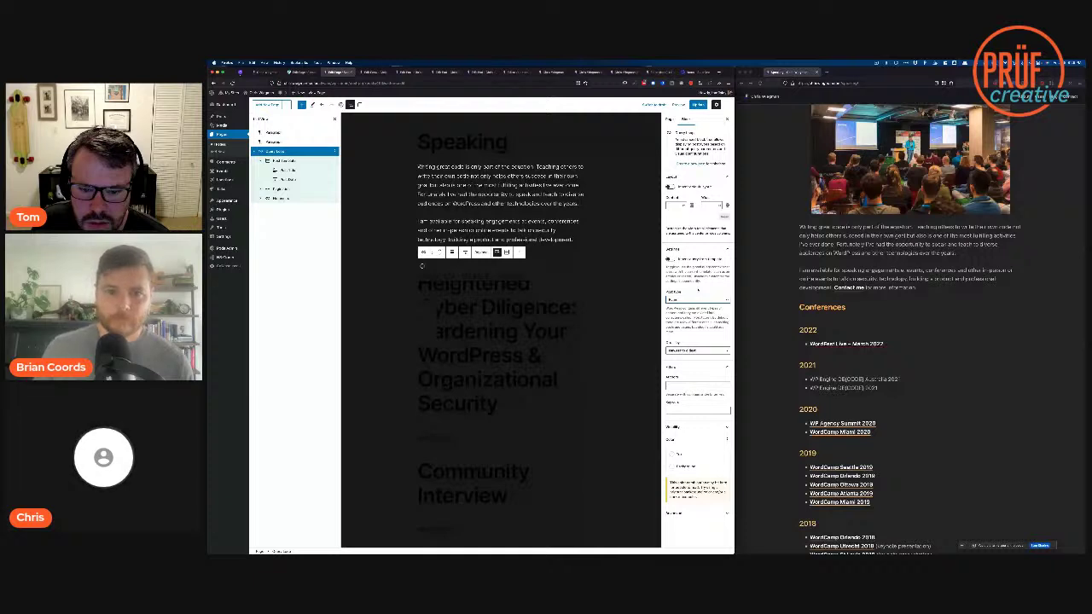
{"action": "left_click", "coordinate": [696, 298]}
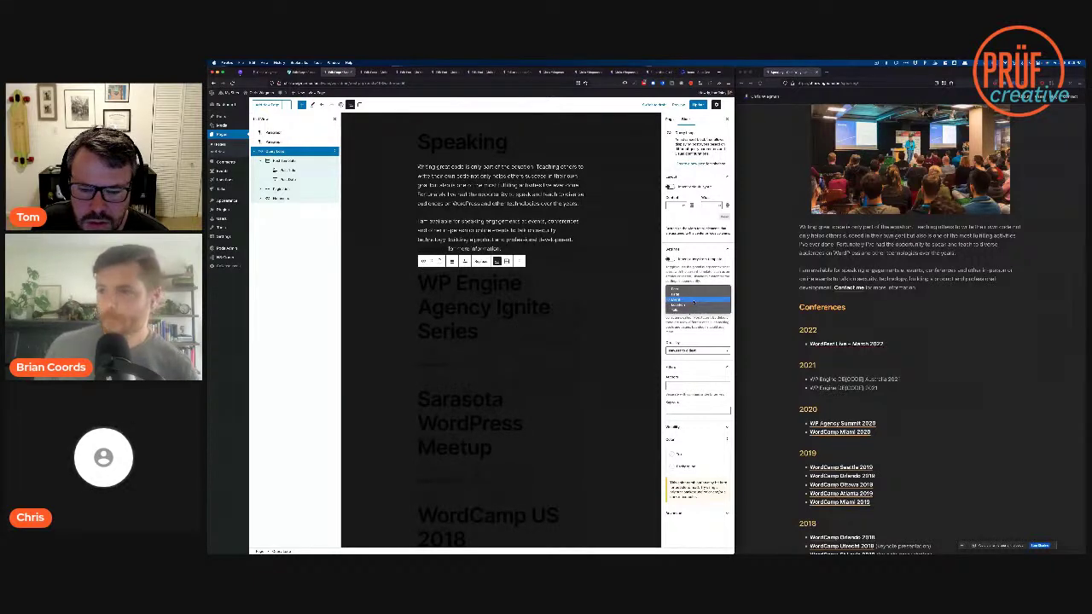
{"action": "left_click", "coordinate": [693, 303]}
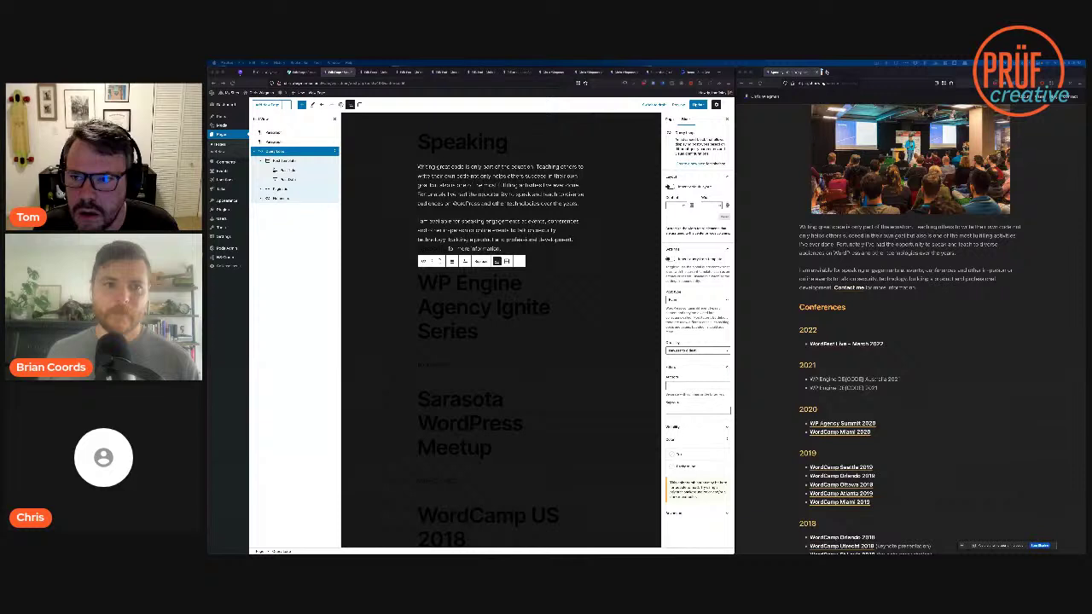
Step: Open the reference theme's page-speaking.php on GitHub and examine how it queries conferences, meetups and talks
{"action": "left_click_drag", "start_coordinate": [826, 72], "coordinate": [829, 73]}
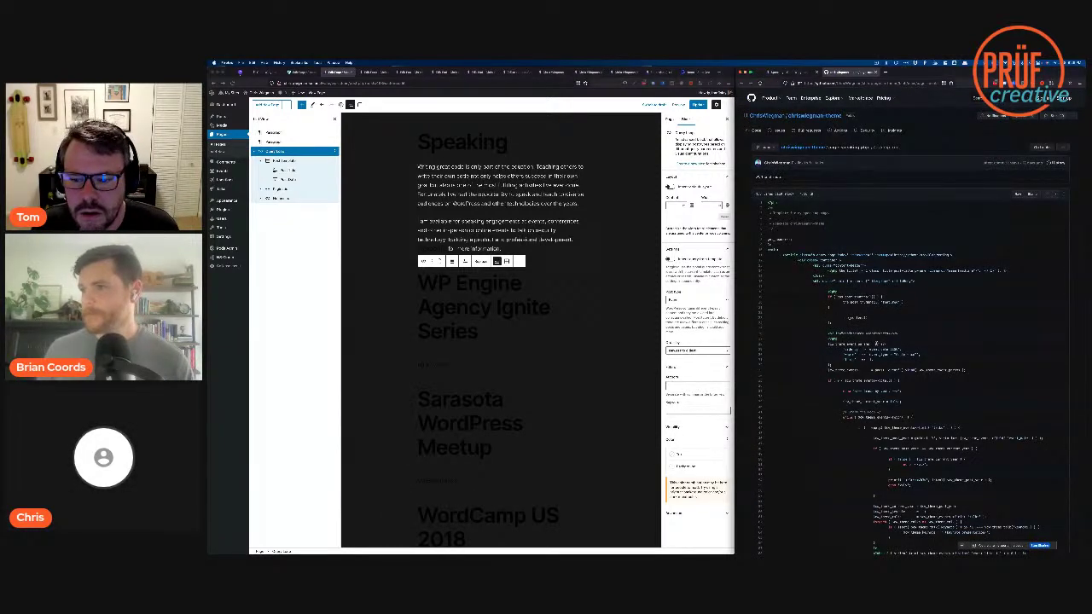
{"action": "scroll", "coordinate": [909, 342], "scroll_direction": "down", "scroll_amount": 2}
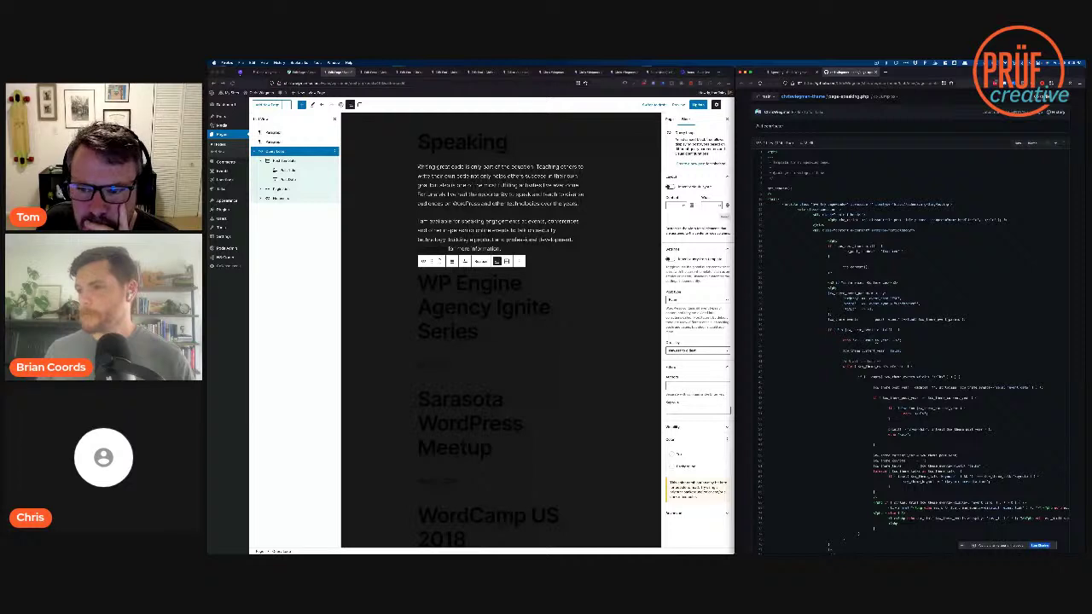
{"action": "scroll", "coordinate": [908, 341], "scroll_direction": "down", "scroll_amount": 1}
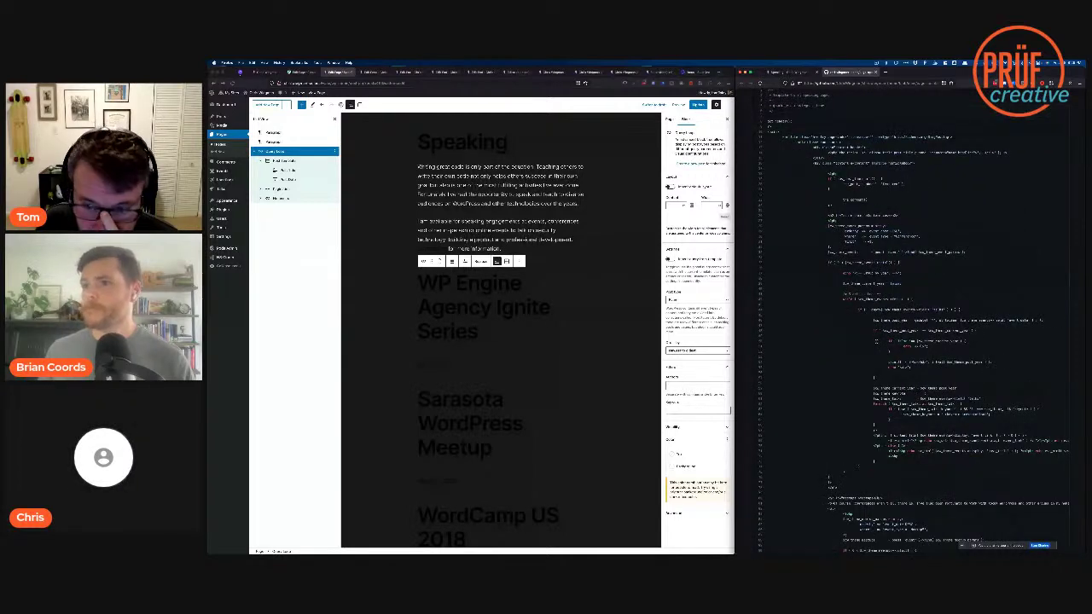
{"action": "scroll", "coordinate": [908, 341], "scroll_direction": "down", "scroll_amount": 1}
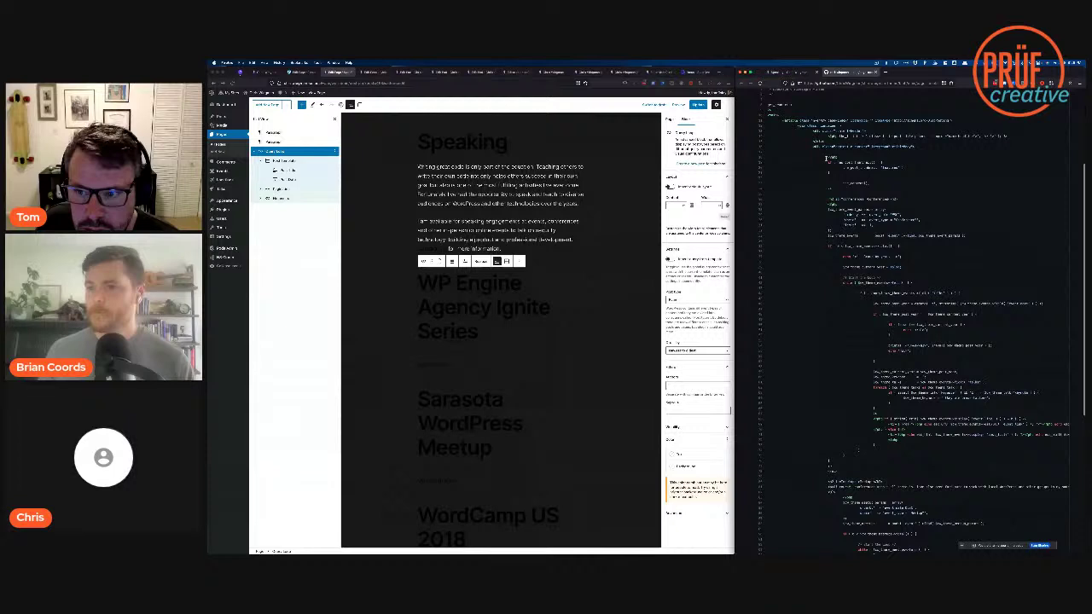
{"action": "scroll", "coordinate": [878, 359], "scroll_direction": "up", "scroll_amount": 1}
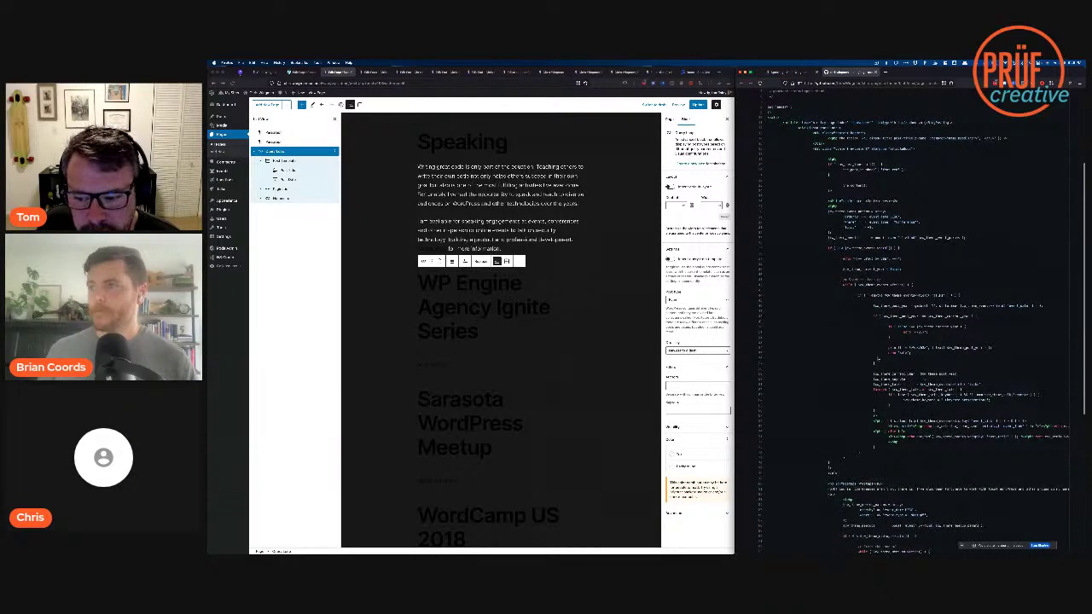
{"action": "scroll", "coordinate": [912, 321], "scroll_direction": "down", "scroll_amount": 1}
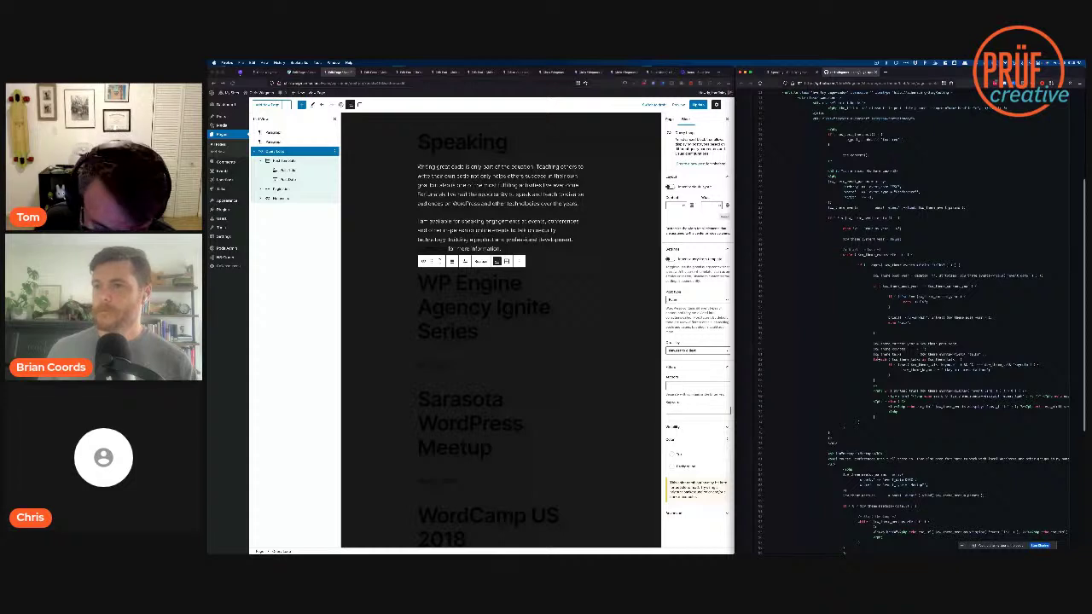
{"action": "scroll", "coordinate": [912, 324], "scroll_direction": "down", "scroll_amount": 5}
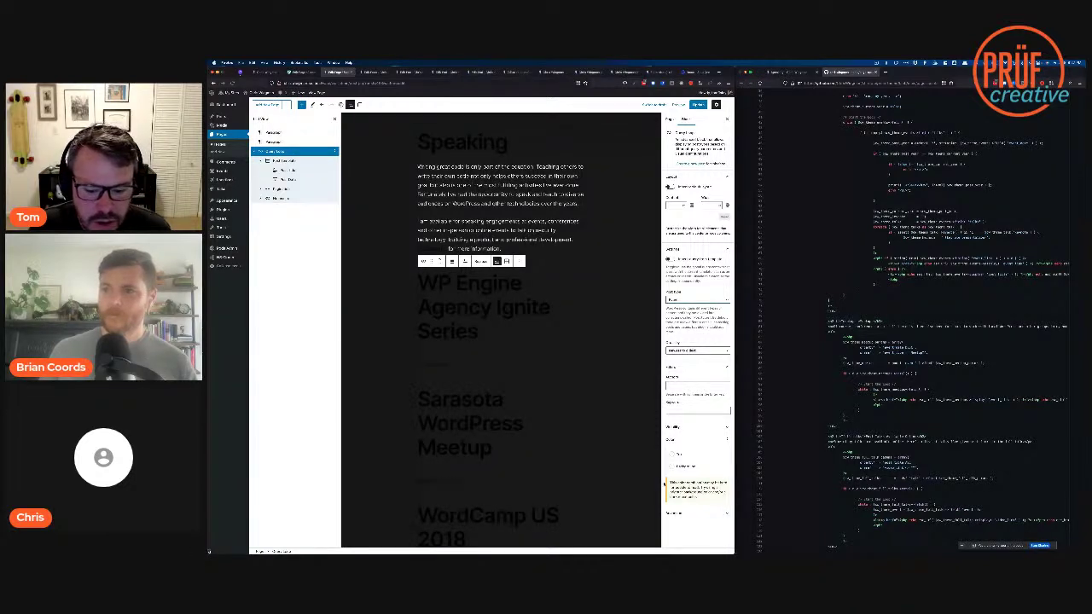
Step: Set the Query Loop's text color to the last light swatch of the color palette
{"action": "left_click", "coordinate": [678, 454]}
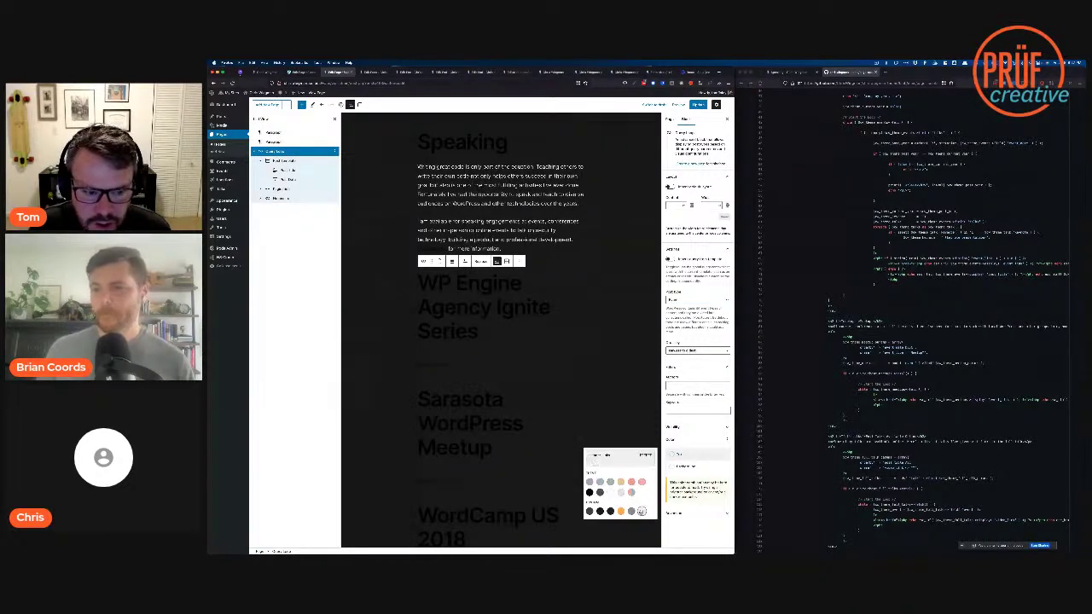
{"action": "left_click", "coordinate": [642, 511]}
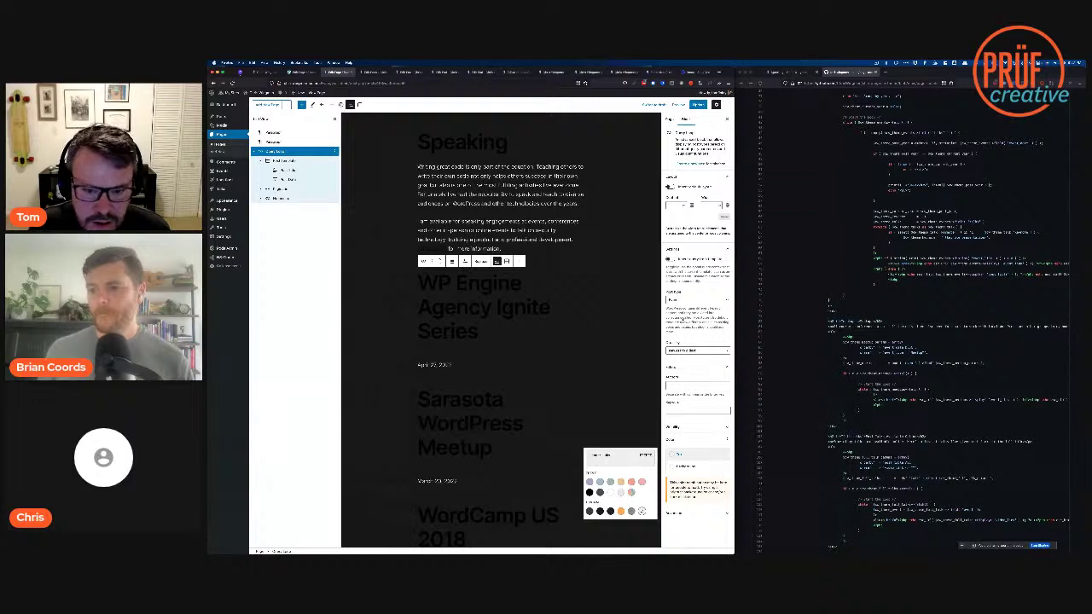
{"action": "left_click", "coordinate": [687, 334]}
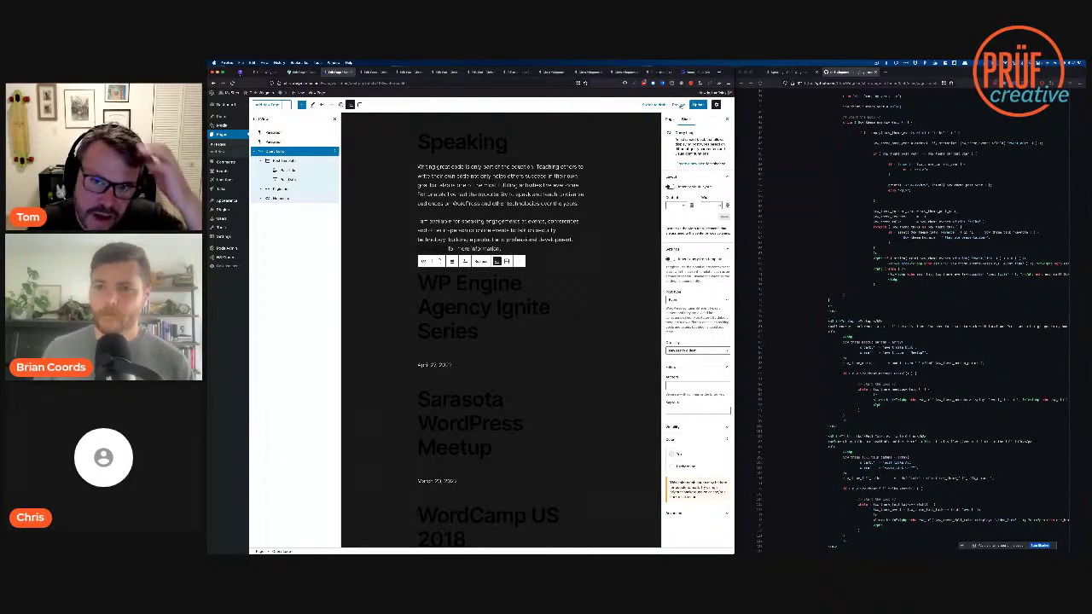
Step: Return to the reference Speaking page and set the Post Title block in the Query Loop to the third font size preset
{"action": "left_click", "coordinate": [807, 74]}
{"action": "left_click", "coordinate": [842, 72]}
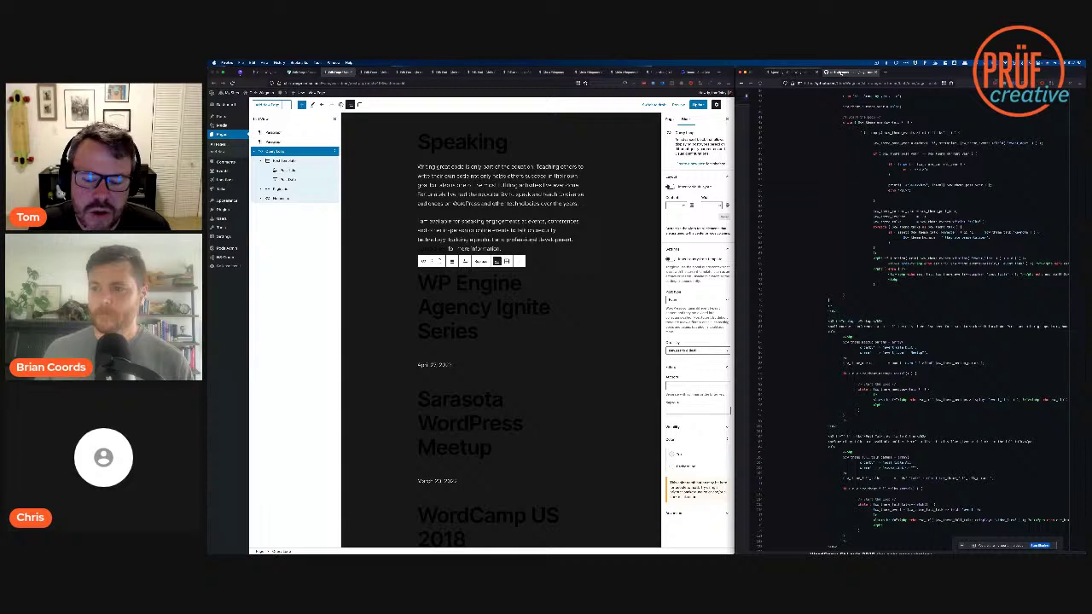
{"action": "left_click", "coordinate": [842, 73]}
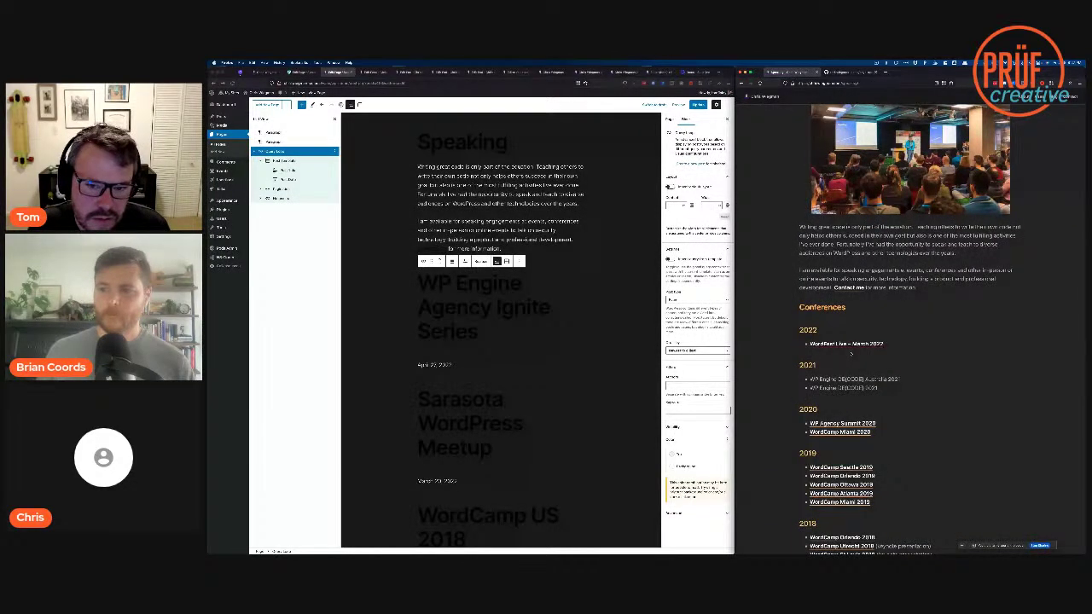
{"action": "left_click", "coordinate": [513, 311]}
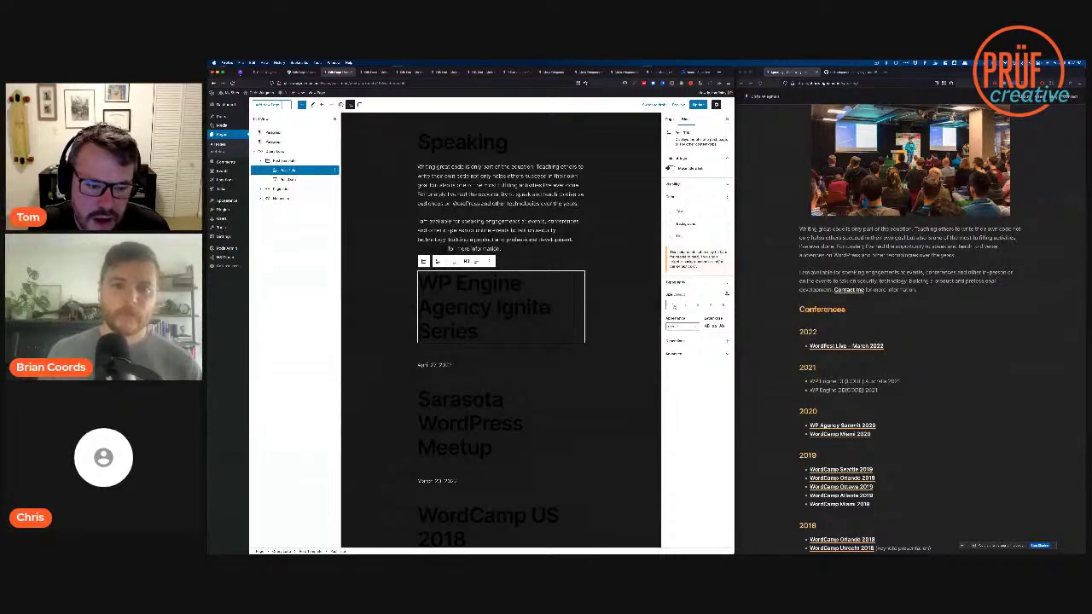
{"action": "left_click", "coordinate": [672, 304]}
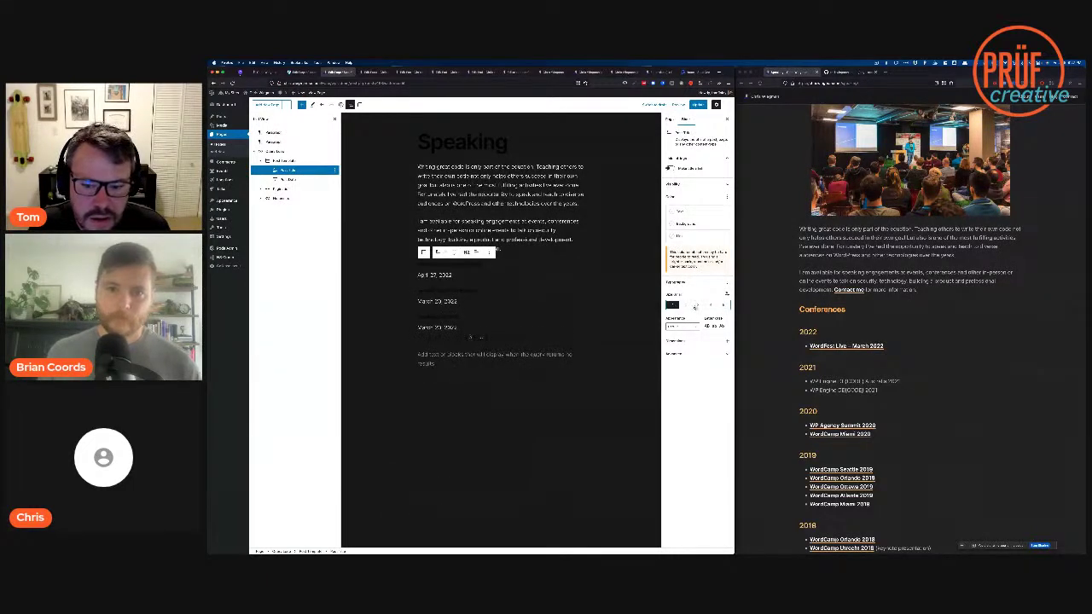
{"action": "left_click", "coordinate": [698, 305]}
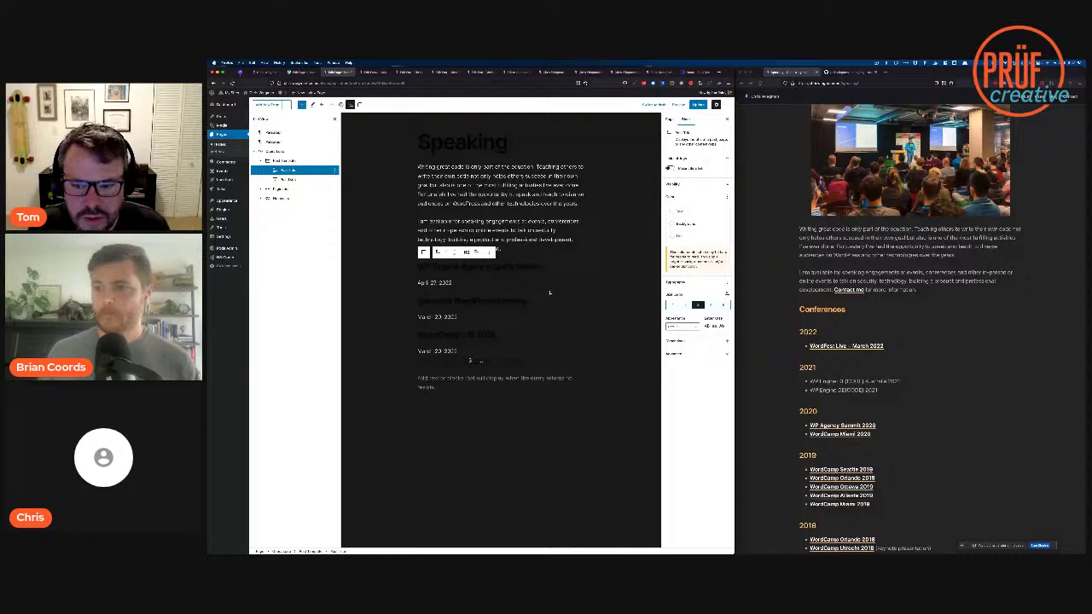
Step: Review the yearly conference lists and the Meetups section on the reference Speaking page, and reselect the Query Loop
{"action": "scroll", "coordinate": [929, 368], "scroll_direction": "down", "scroll_amount": 3}
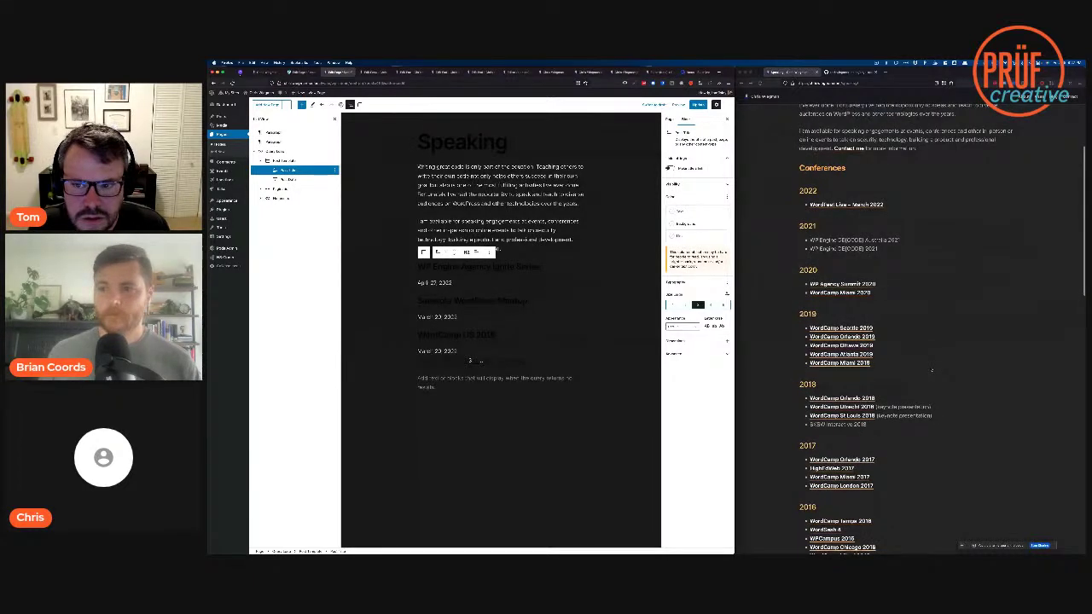
{"action": "scroll", "coordinate": [932, 370], "scroll_direction": "down", "scroll_amount": 1}
{"action": "scroll", "coordinate": [875, 203], "scroll_direction": "down", "scroll_amount": 6}
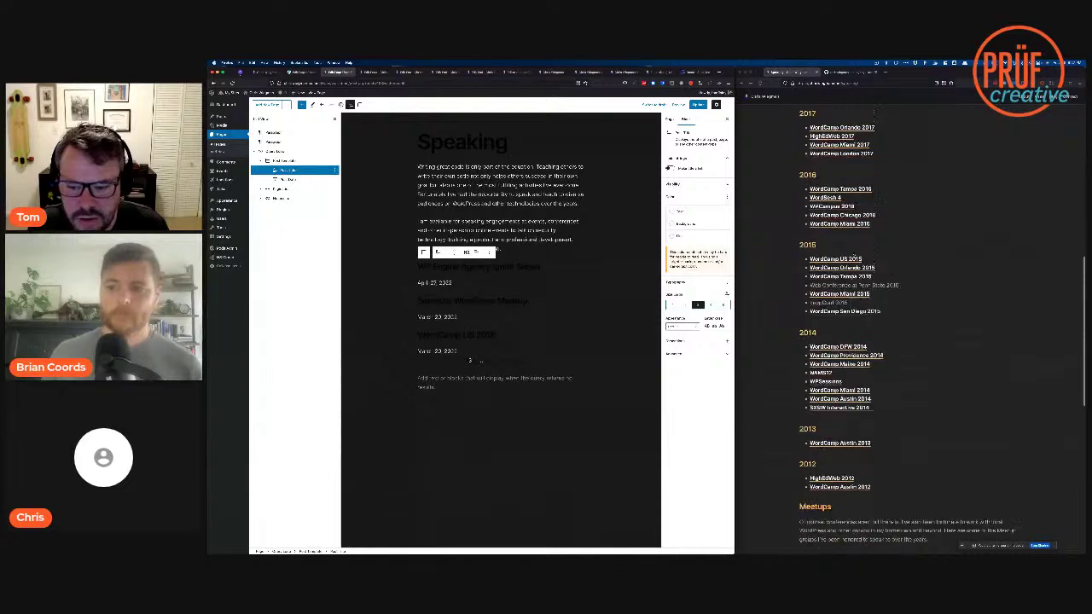
{"action": "scroll", "coordinate": [857, 257], "scroll_direction": "up", "scroll_amount": 1}
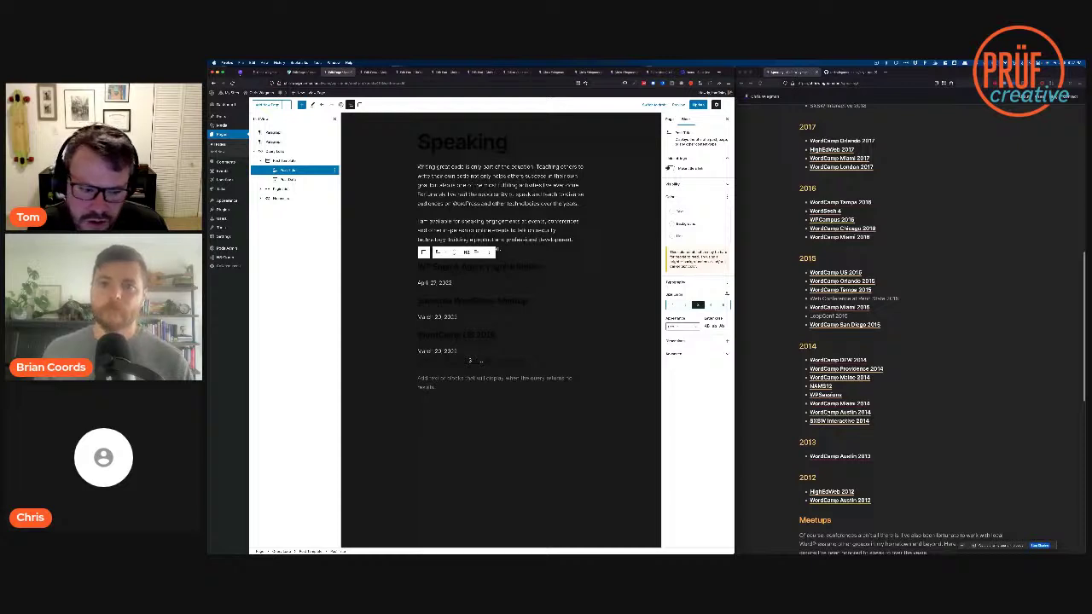
{"action": "scroll", "coordinate": [852, 290], "scroll_direction": "down", "scroll_amount": 2}
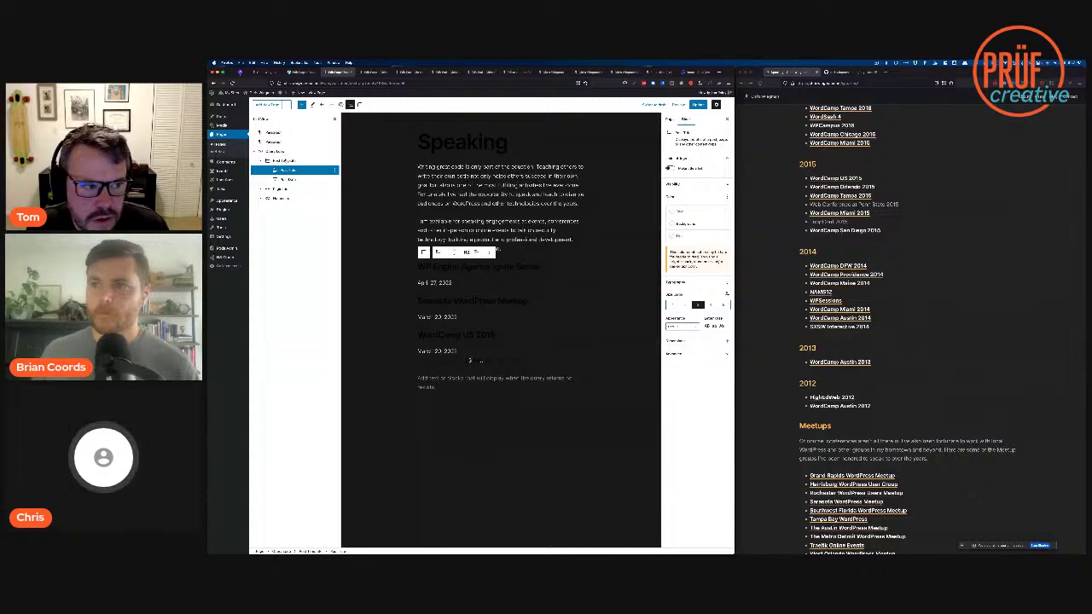
{"action": "left_click", "coordinate": [291, 152]}
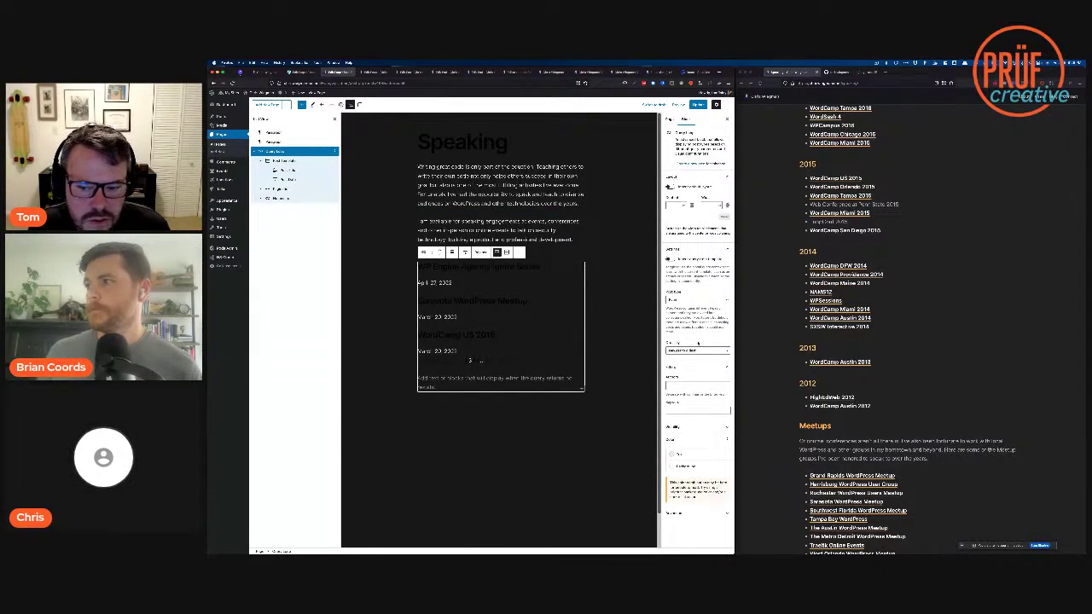
Step: Change the Query Loop's post order to oldest to newest
{"action": "left_click", "coordinate": [696, 350]}
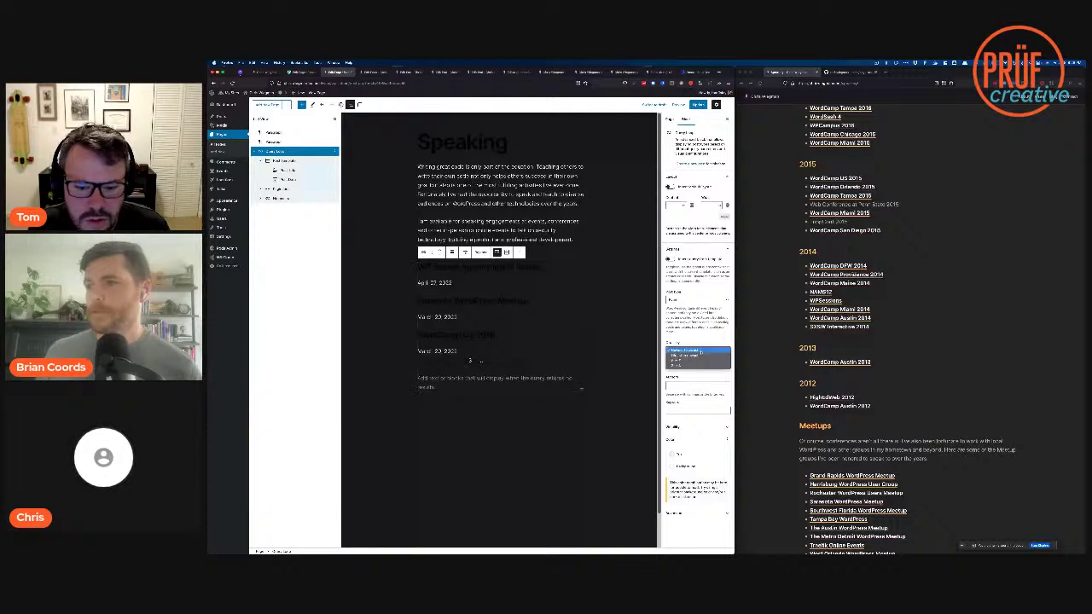
{"action": "left_click", "coordinate": [689, 355]}
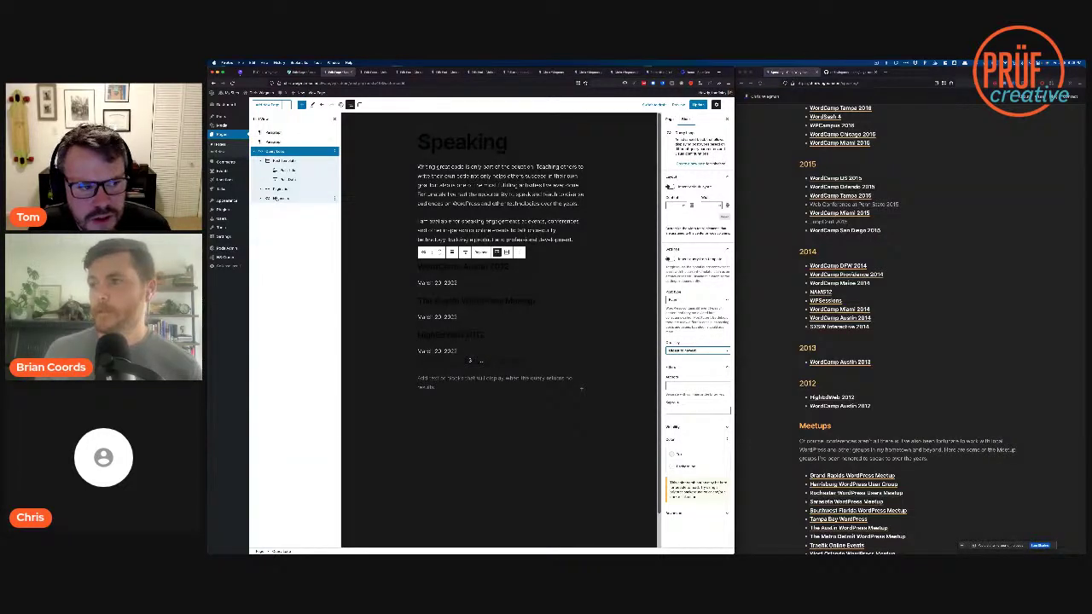
Step: Try a Post Categories block above the Post Title in the Query Loop's post template, and remove it again
{"action": "left_click", "coordinate": [289, 170]}
{"action": "left_click", "coordinate": [334, 170]}
{"action": "left_click", "coordinate": [358, 223]}
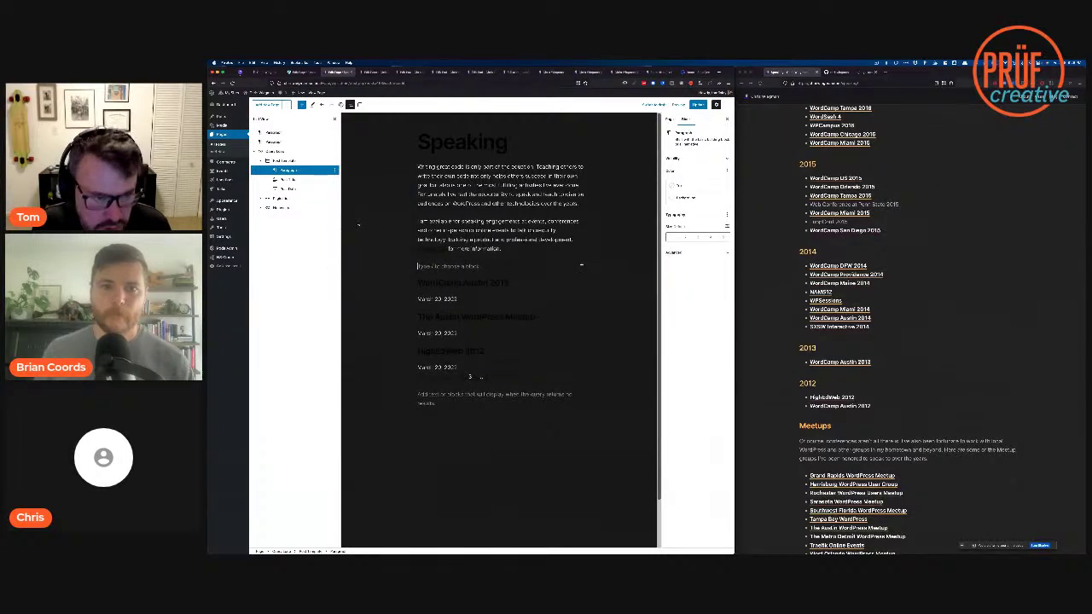
{"action": "type", "text": "/cat"}
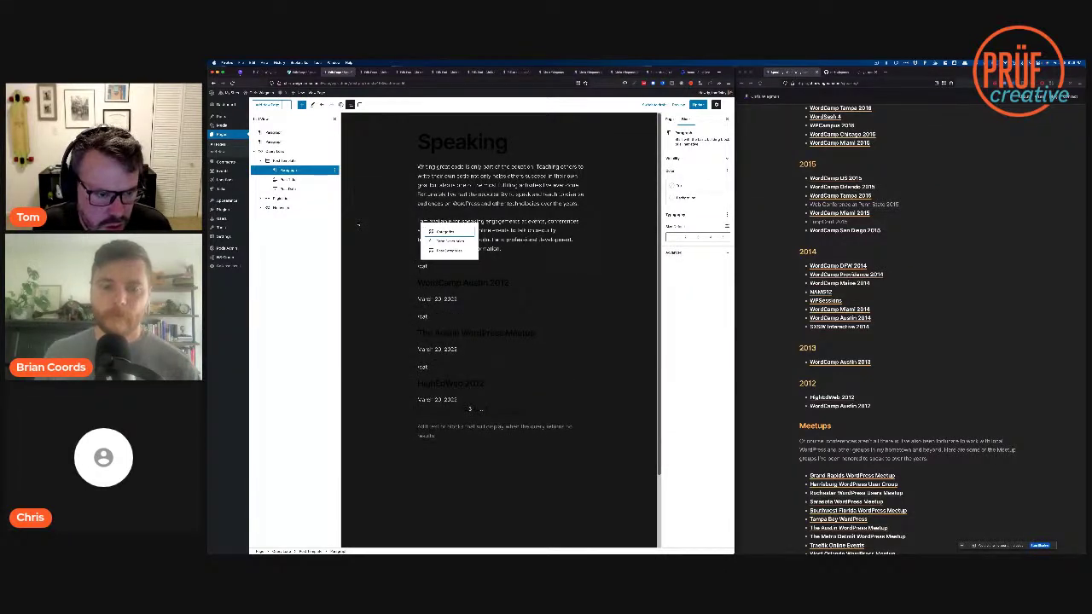
{"action": "key", "text": "Down"}
{"action": "key", "text": "Down"}
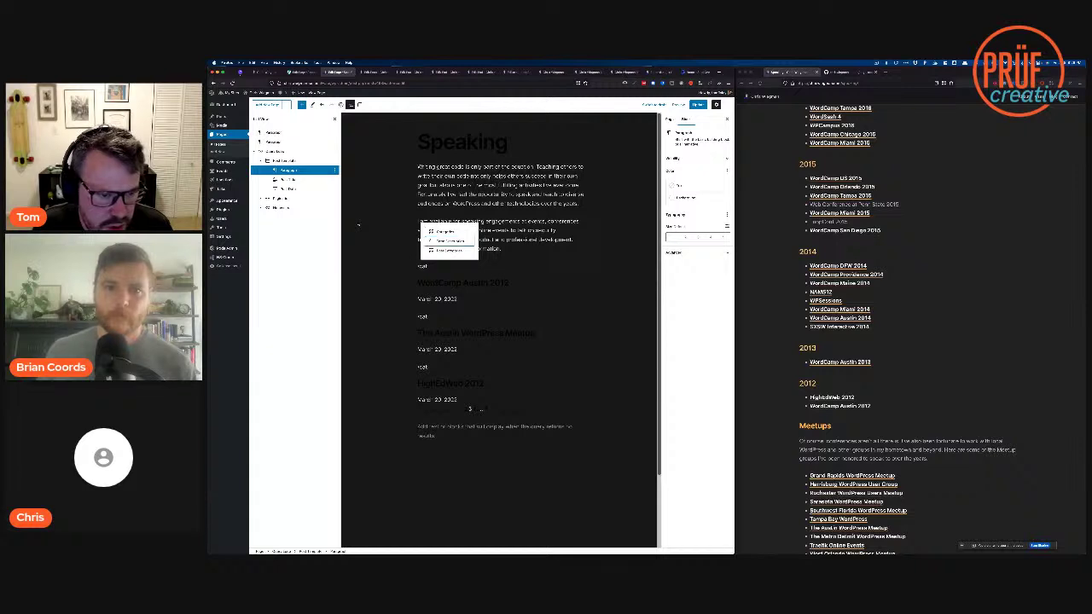
{"action": "key", "text": "Return"}
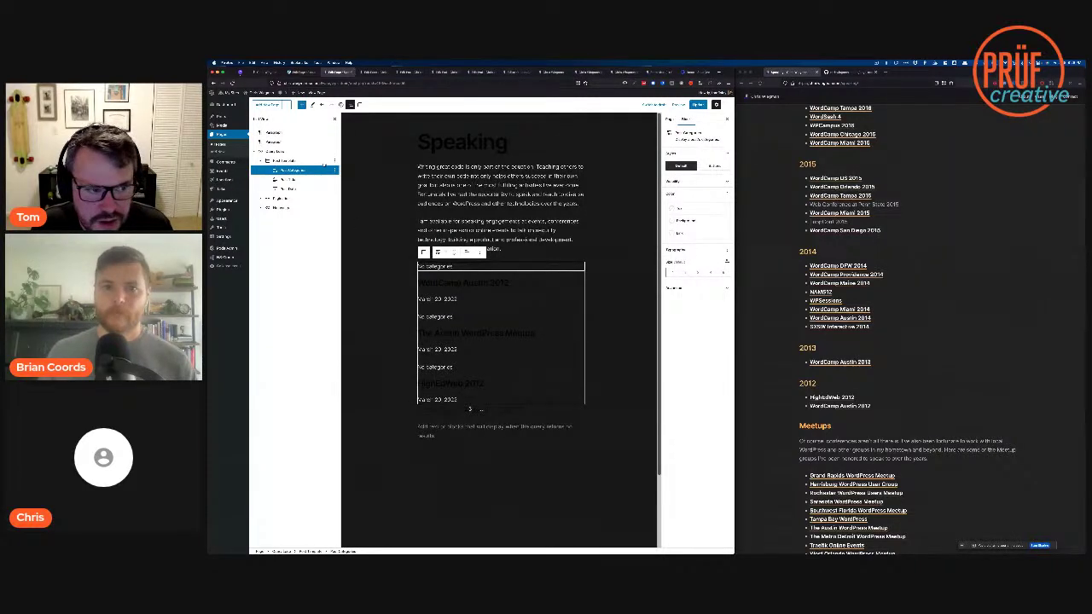
{"action": "left_click", "coordinate": [334, 170]}
{"action": "left_click", "coordinate": [352, 295]}
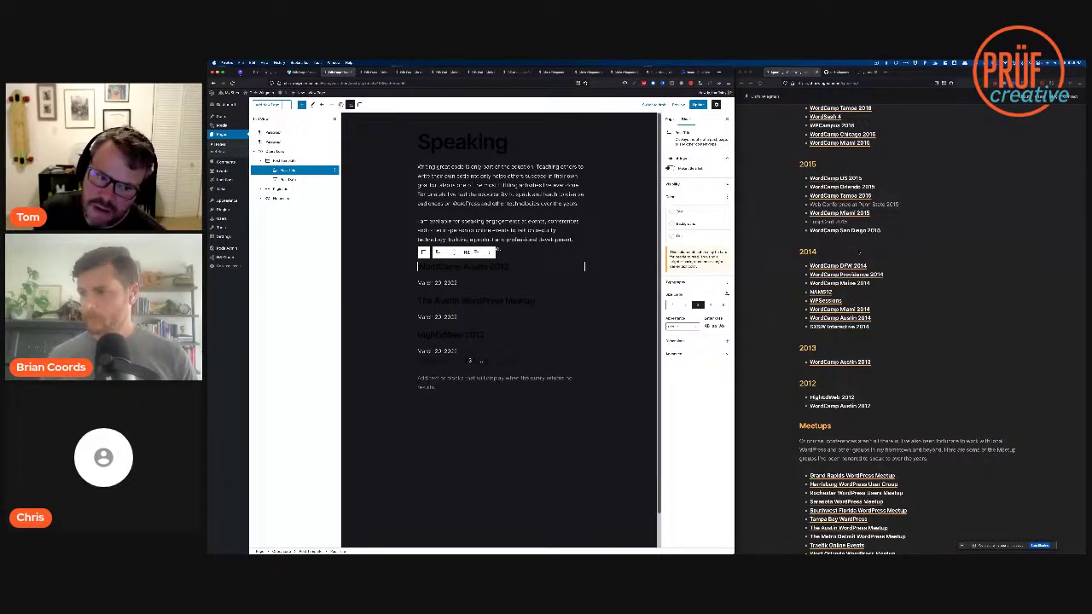
Step: Reselect the first Post Title in the Query Loop and update the Speaking page
{"action": "left_click", "coordinate": [611, 289]}
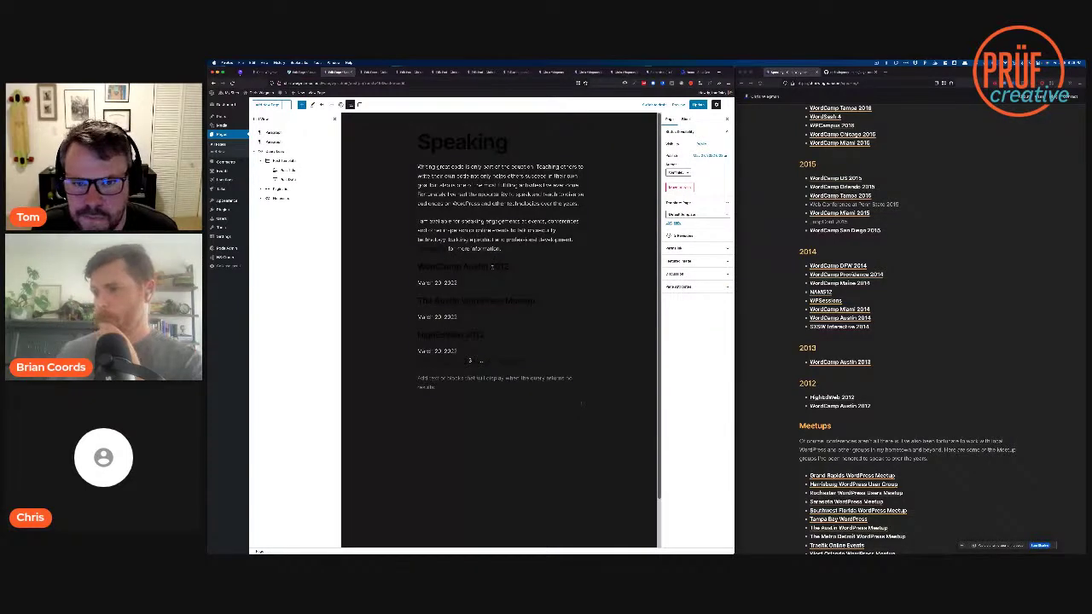
{"action": "left_click", "coordinate": [491, 267]}
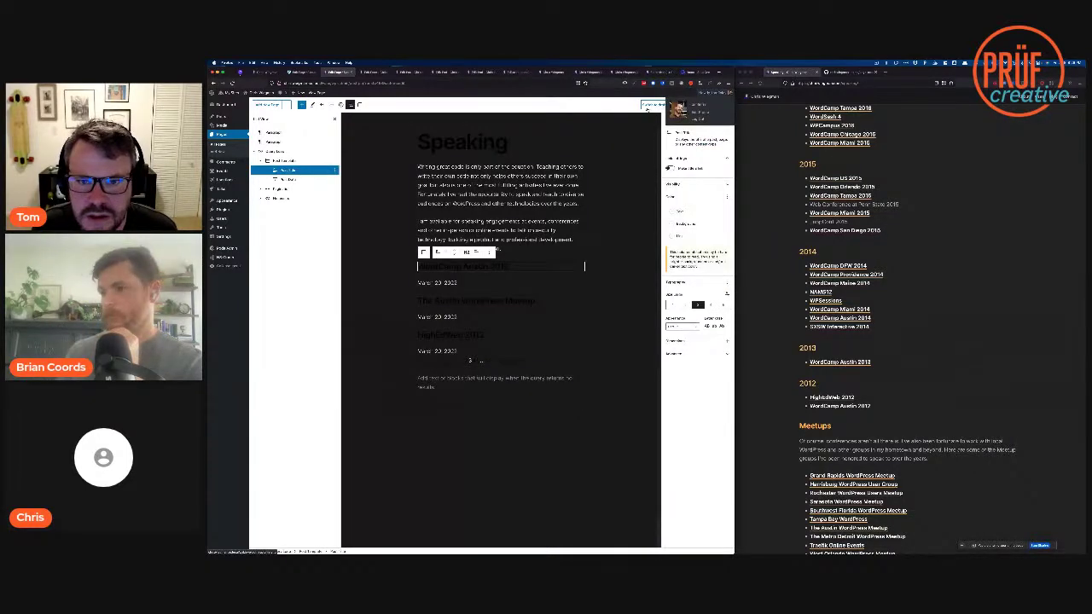
{"action": "left_click", "coordinate": [698, 105]}
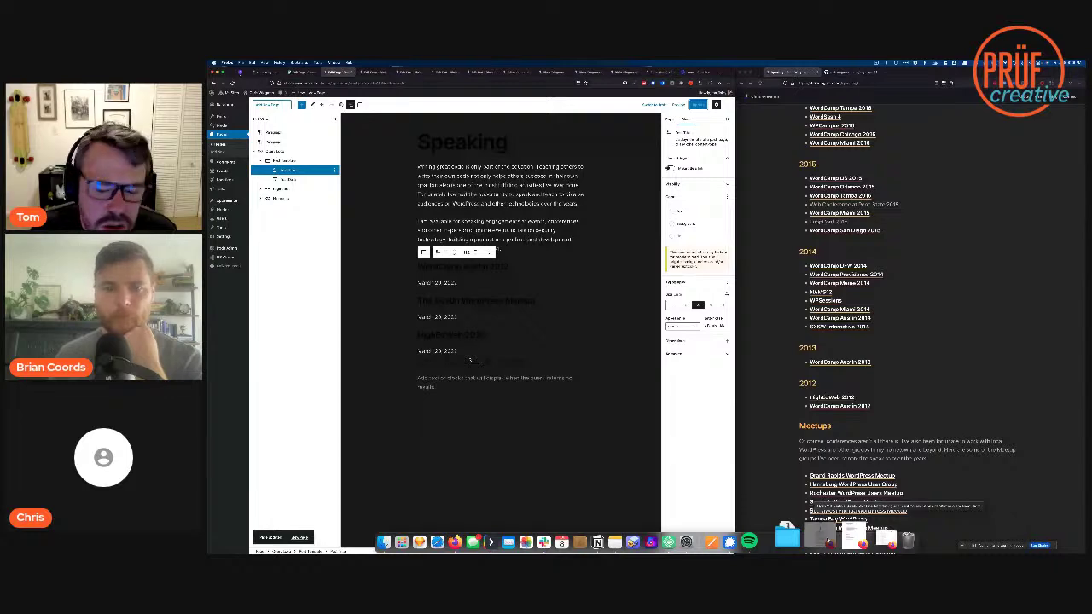
Step: Switch to the DC Beer browser window, log in with the prefilled credentials and open the Site Editor's list of all templates
{"action": "left_click", "coordinate": [821, 534]}
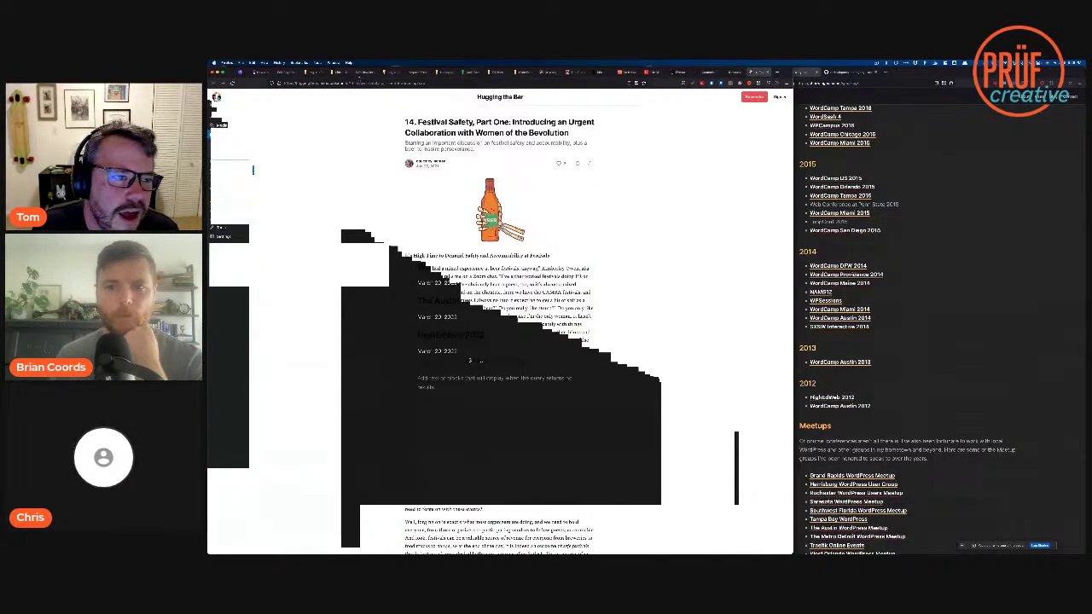
{"action": "left_click", "coordinate": [388, 73]}
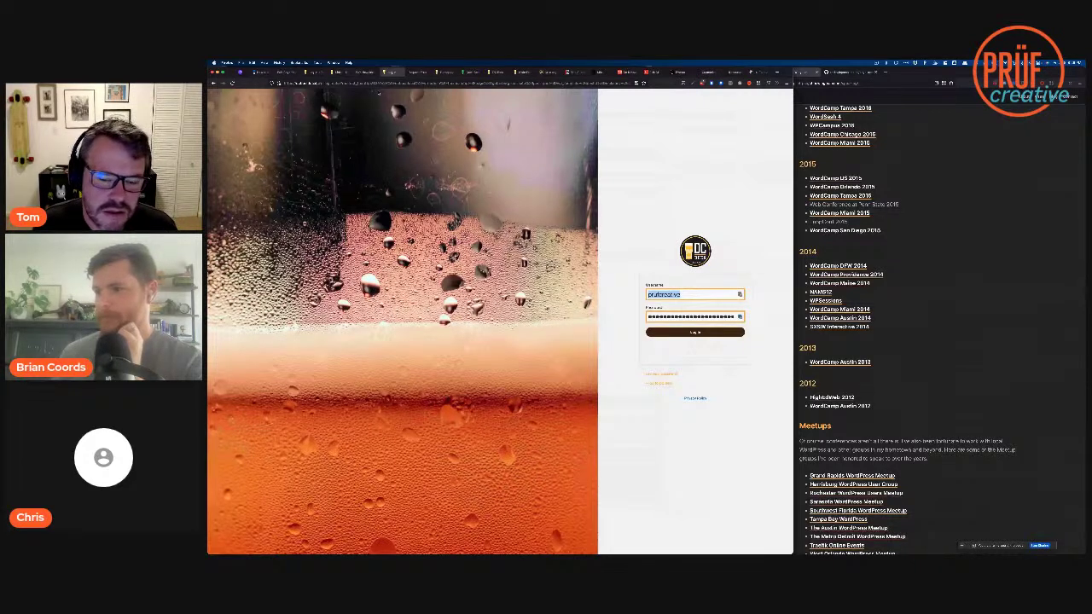
{"action": "left_click", "coordinate": [693, 333]}
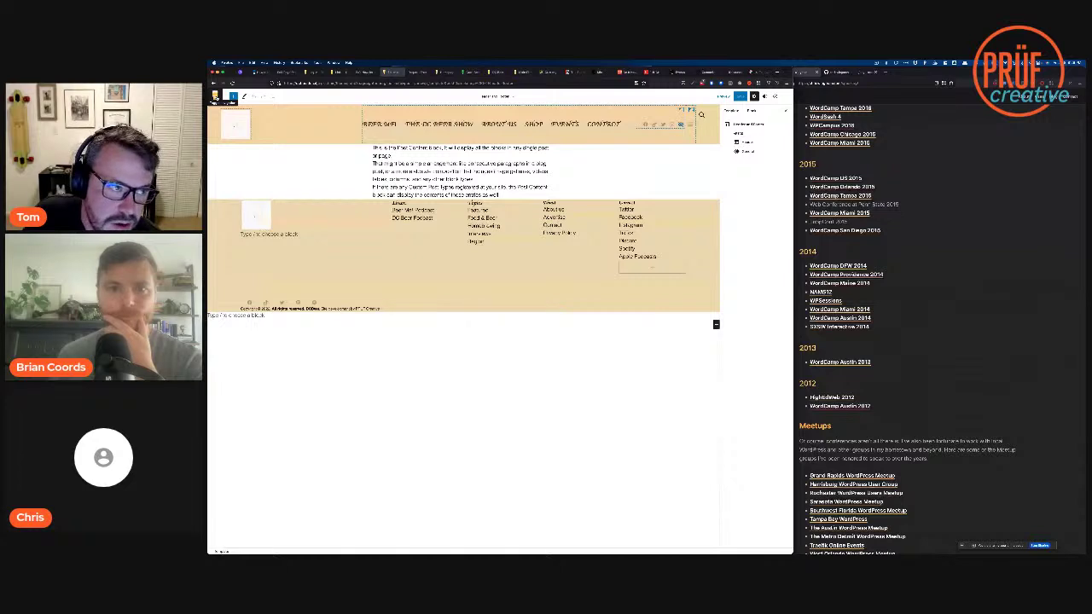
{"action": "left_click", "coordinate": [512, 98]}
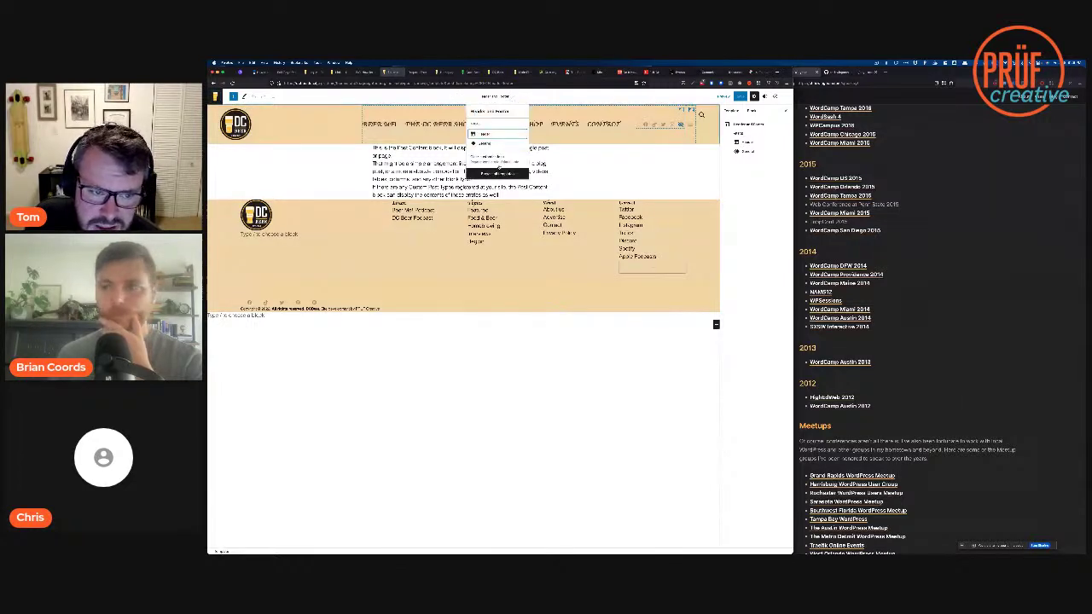
{"action": "left_click", "coordinate": [498, 174]}
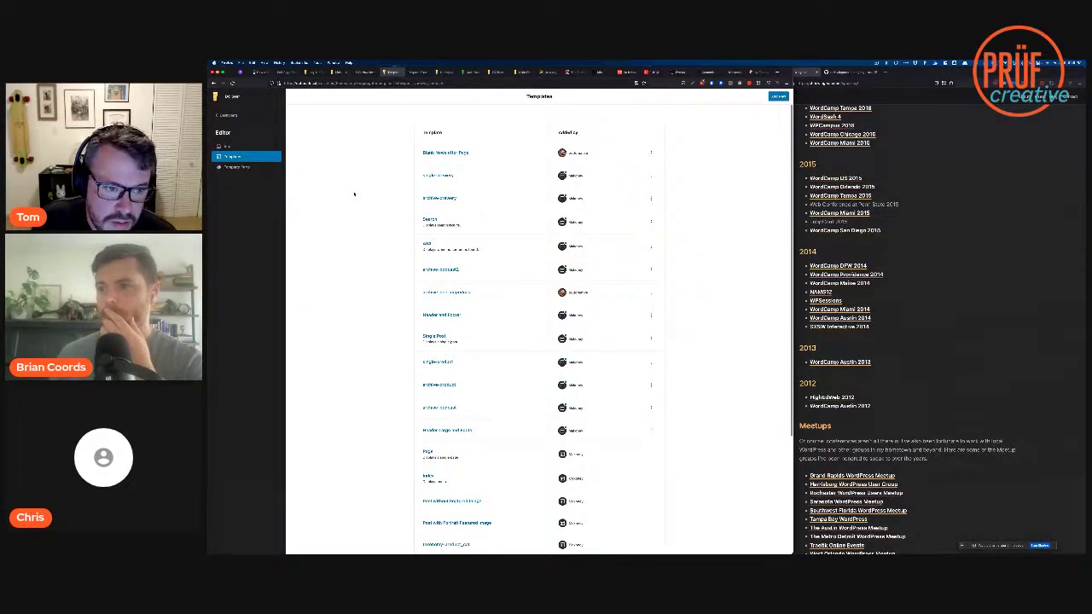
Step: Look through the DC Beer template list and open the Beer Me! Podcast archive template
{"action": "scroll", "coordinate": [354, 194], "scroll_direction": "down", "scroll_amount": 1}
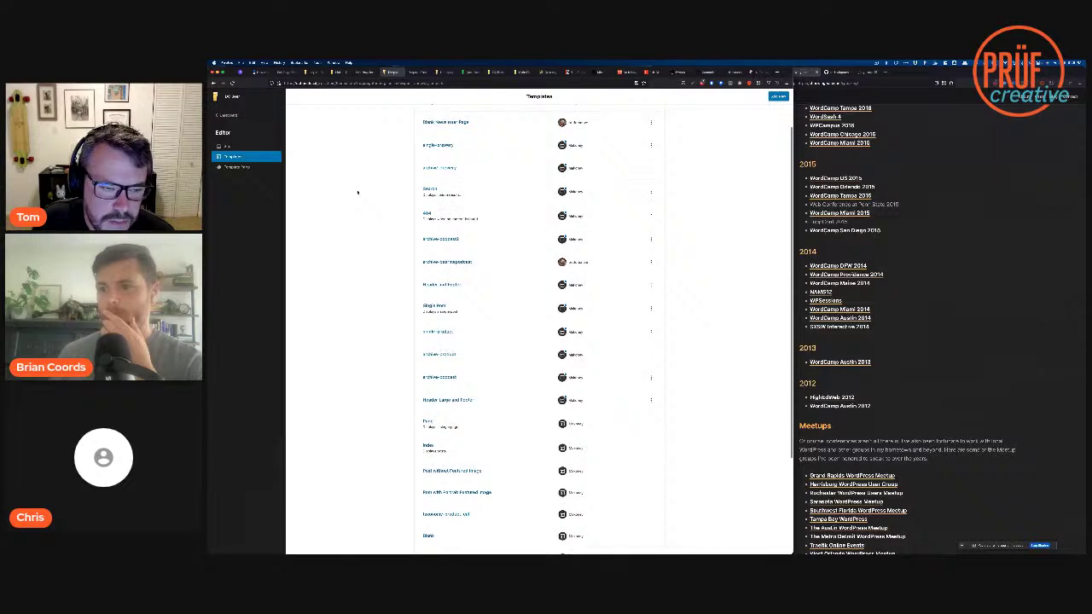
{"action": "scroll", "coordinate": [358, 191], "scroll_direction": "up", "scroll_amount": 1}
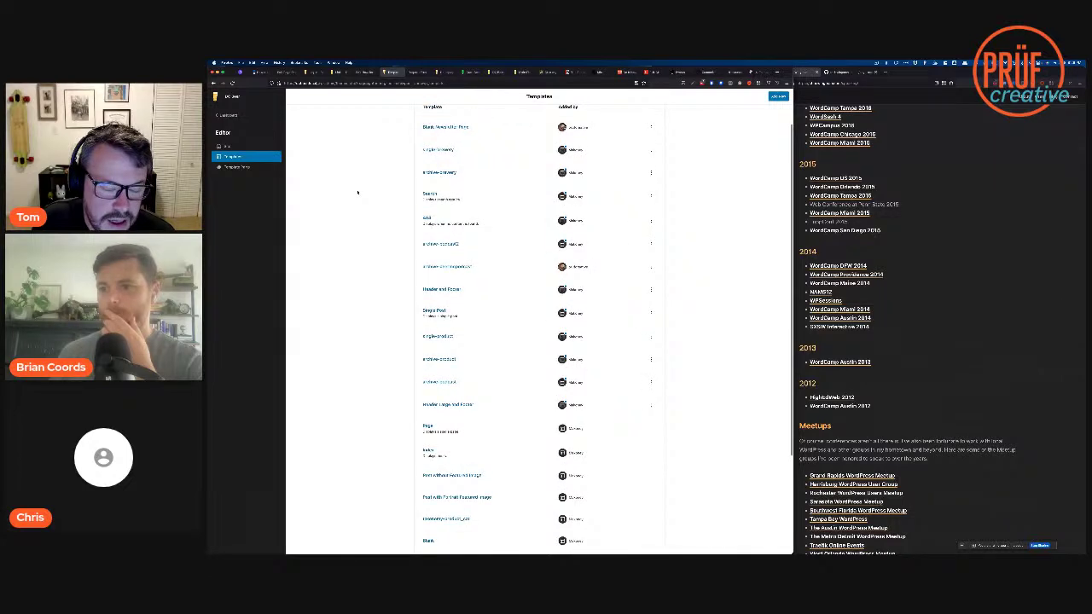
{"action": "scroll", "coordinate": [357, 192], "scroll_direction": "up", "scroll_amount": 1}
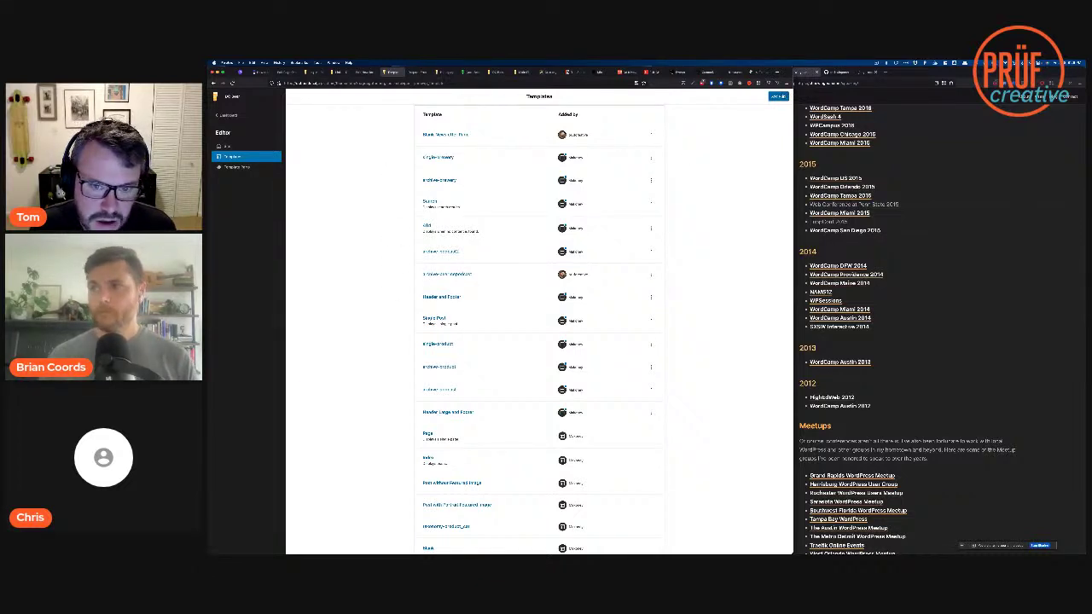
{"action": "scroll", "coordinate": [674, 361], "scroll_direction": "down", "scroll_amount": 1}
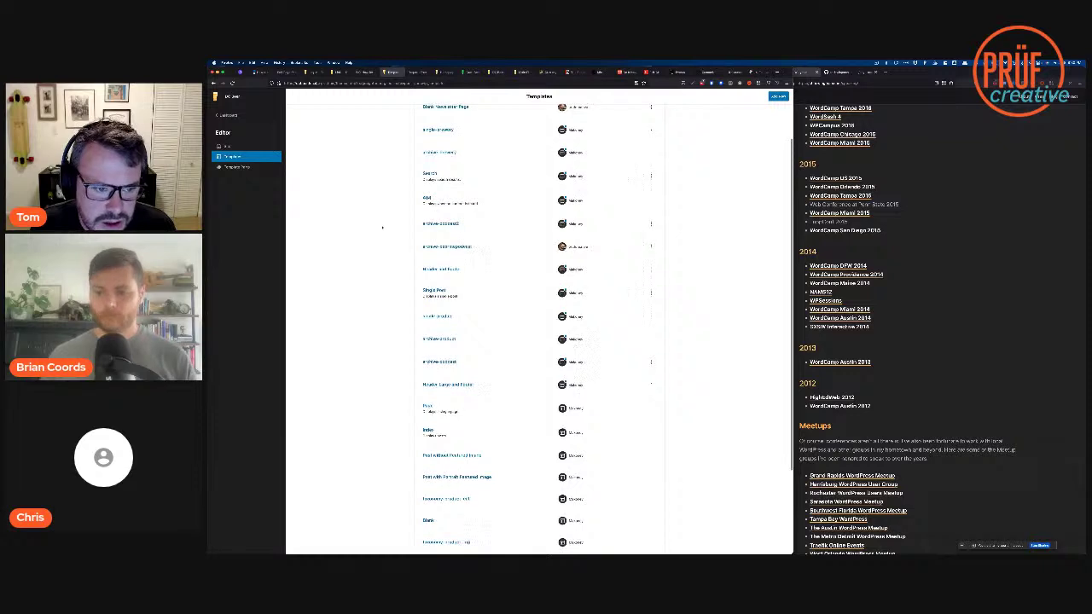
{"action": "scroll", "coordinate": [381, 228], "scroll_direction": "down", "scroll_amount": 1}
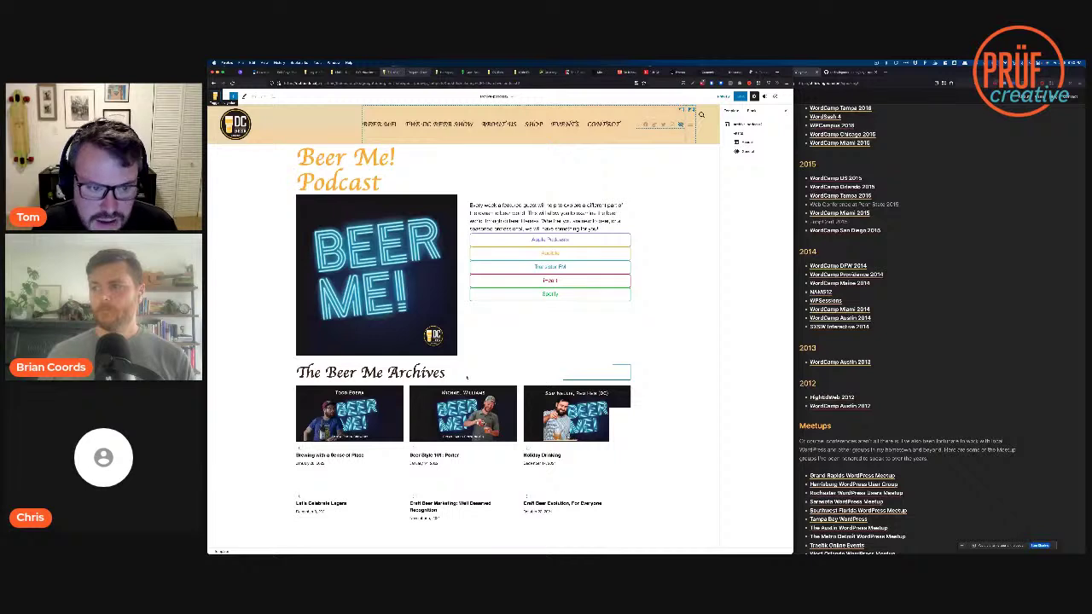
Step: Examine the Beer Me! Podcast archive template's layout, and show the intro paragraph in the block List View
{"action": "scroll", "coordinate": [473, 358], "scroll_direction": "down", "scroll_amount": 1}
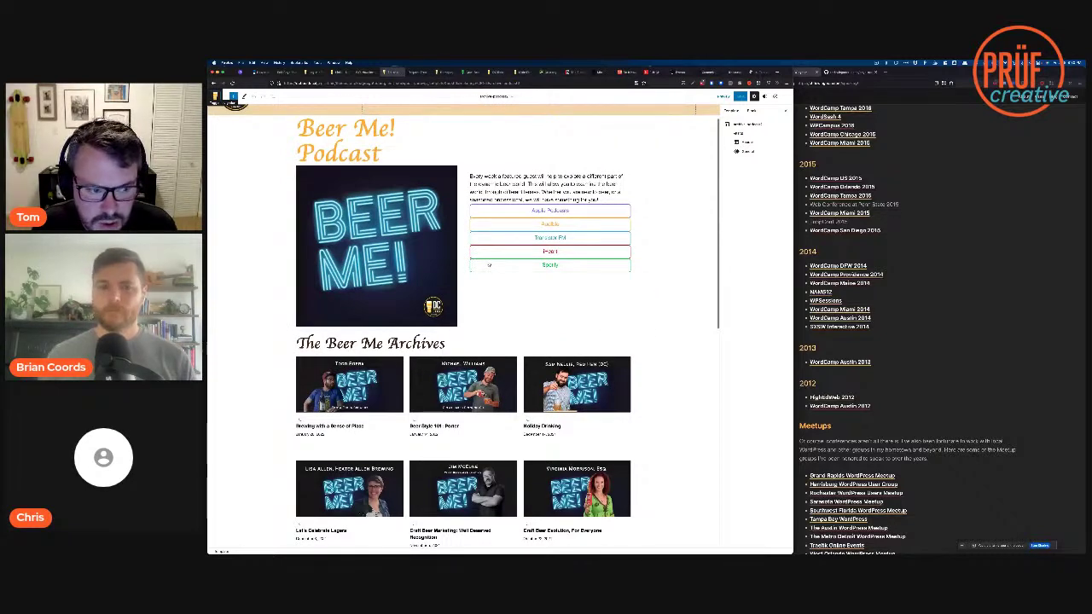
{"action": "scroll", "coordinate": [489, 265], "scroll_direction": "up", "scroll_amount": 1}
{"action": "left_click", "coordinate": [487, 219]}
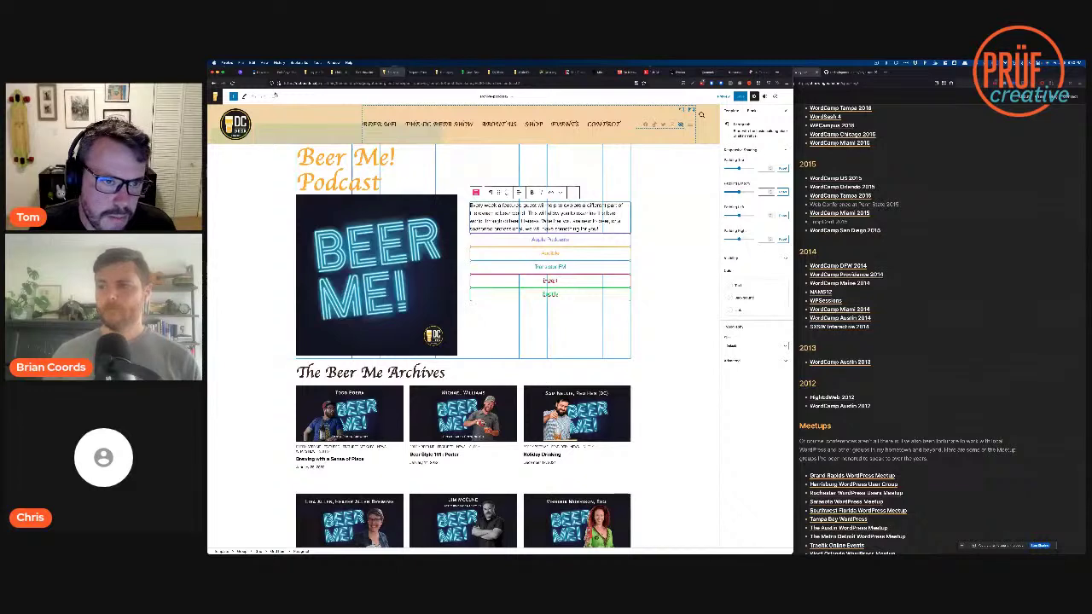
{"action": "left_click", "coordinate": [272, 96]}
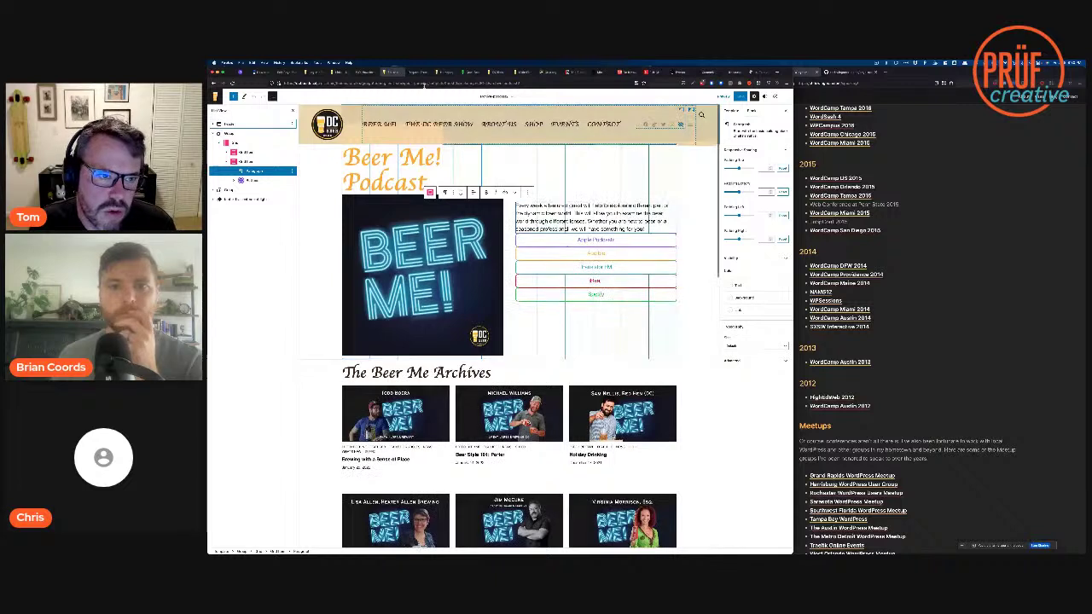
Step: Switch to the live DC Beer site and go to its brewery address
{"action": "left_click", "coordinate": [419, 73]}
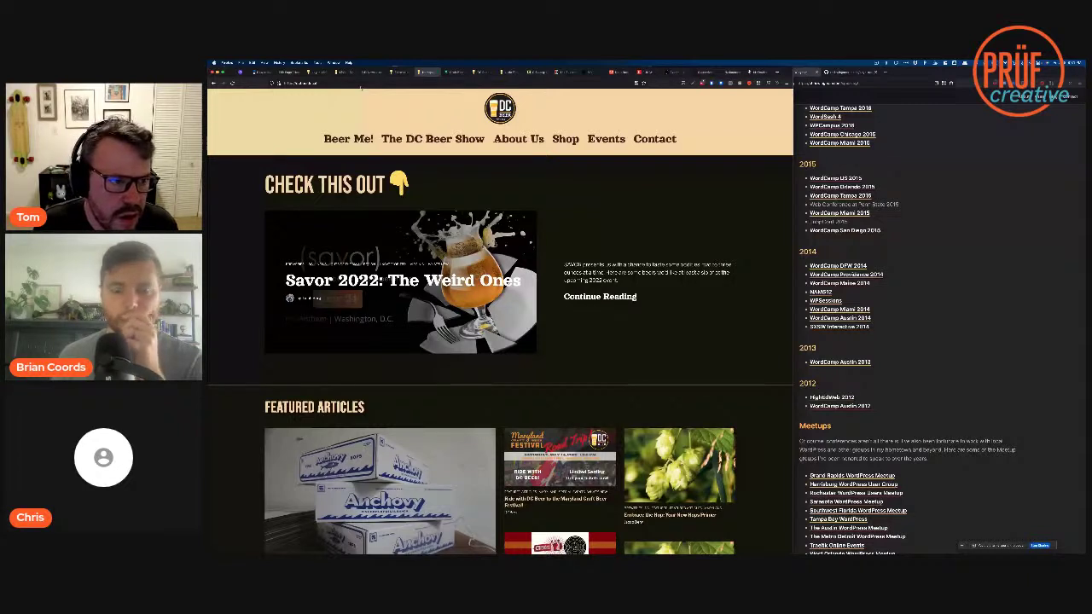
{"action": "left_click", "coordinate": [364, 83]}
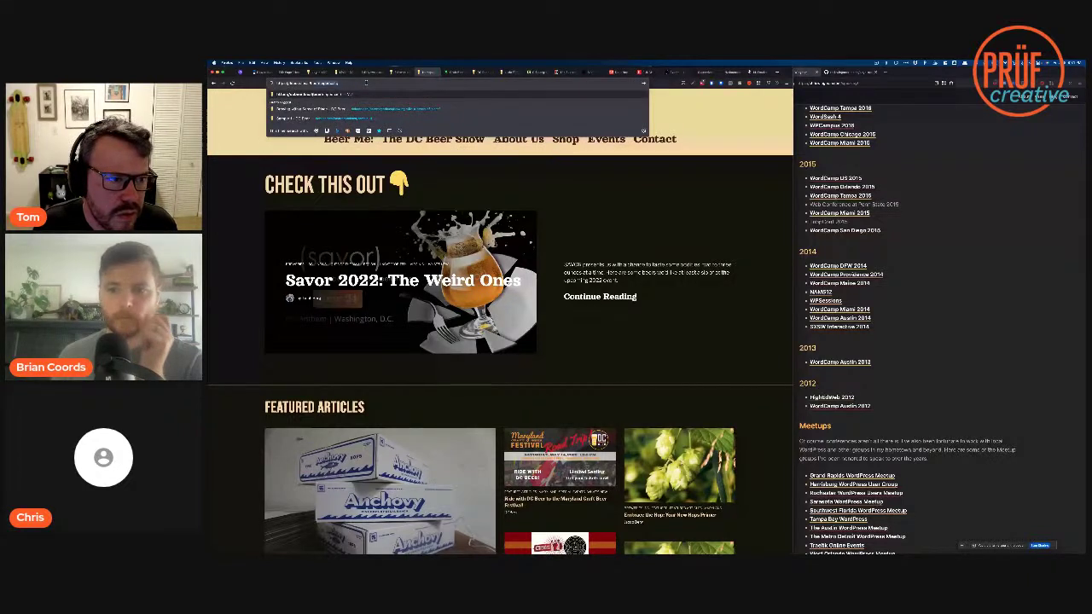
{"action": "type", "text": "brewery"}
{"action": "key", "text": "Return"}
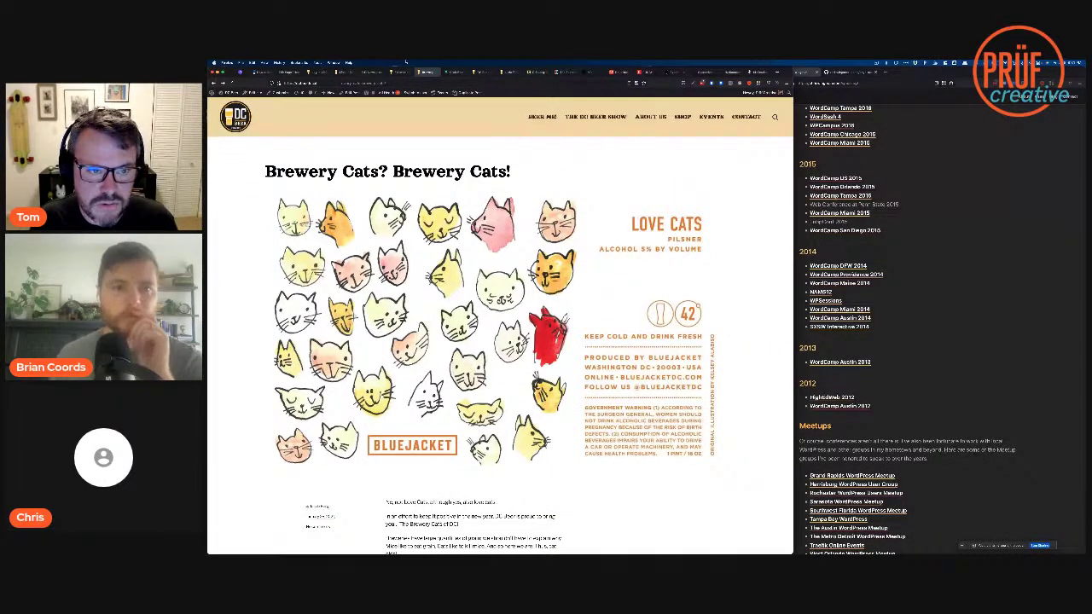
Step: Return to the DC Beer Site Editor, open the single-brewery template and inspect its featured image block
{"action": "left_click", "coordinate": [403, 72]}
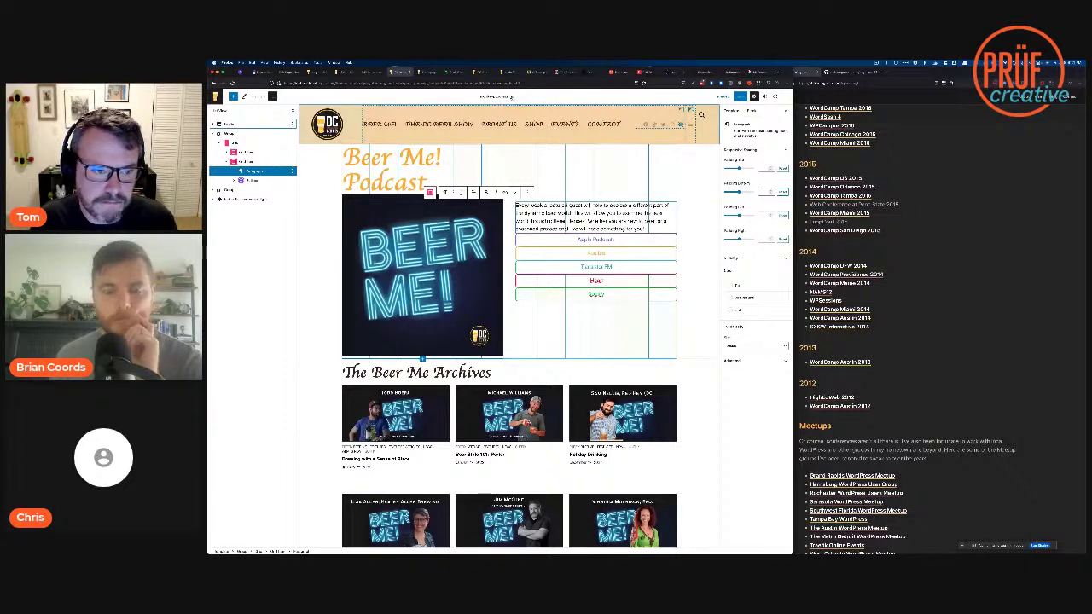
{"action": "left_click", "coordinate": [512, 97]}
{"action": "left_click", "coordinate": [498, 141]}
{"action": "left_click", "coordinate": [436, 176]}
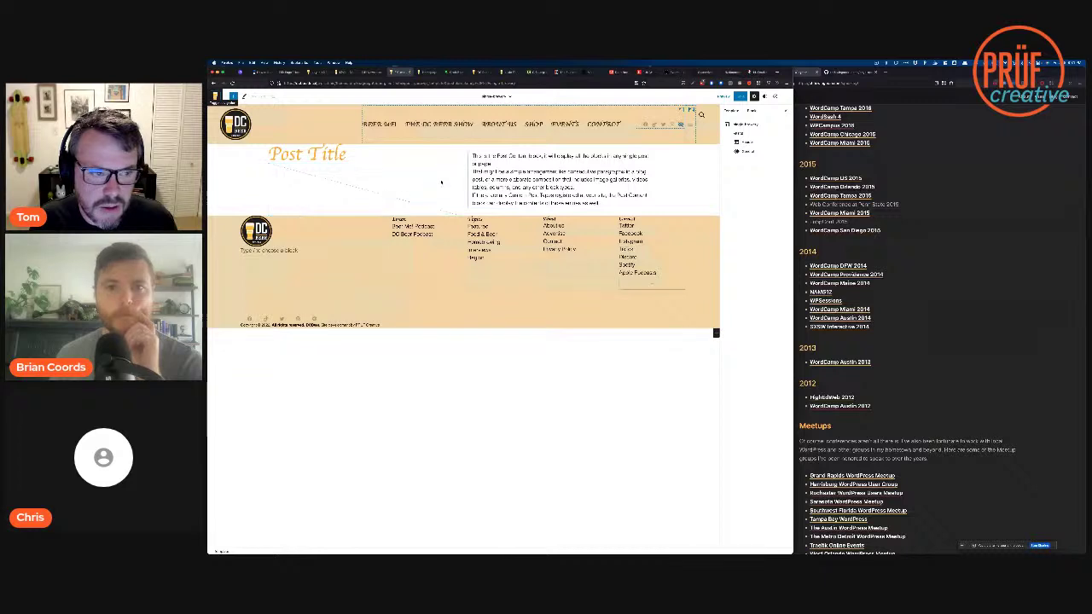
{"action": "left_click", "coordinate": [422, 181]}
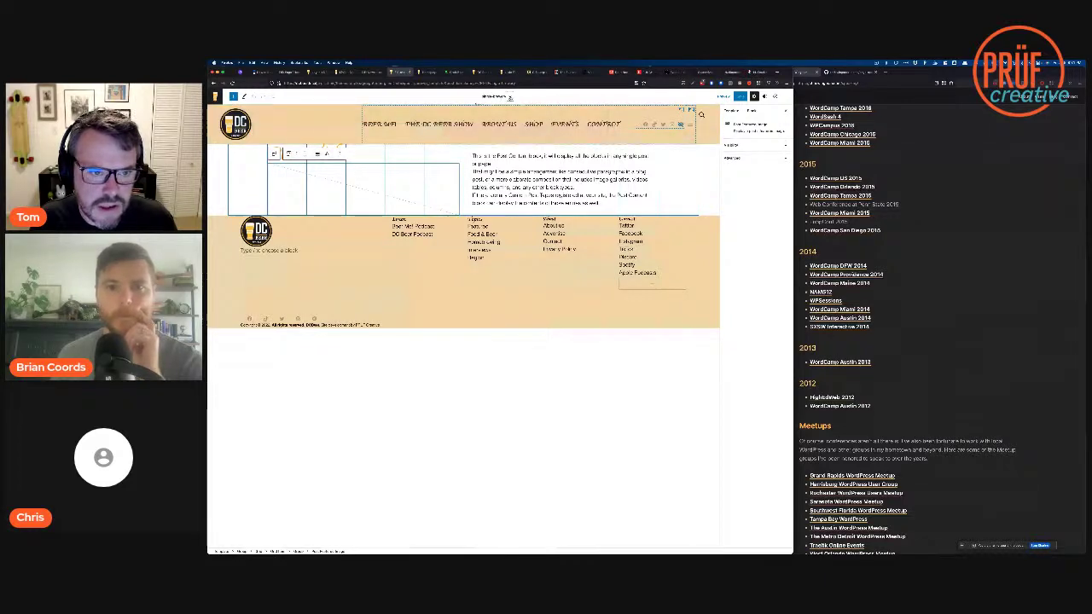
Step: Go back to the full DC Beer template list and look through its entries
{"action": "left_click", "coordinate": [497, 96]}
{"action": "left_click", "coordinate": [497, 174]}
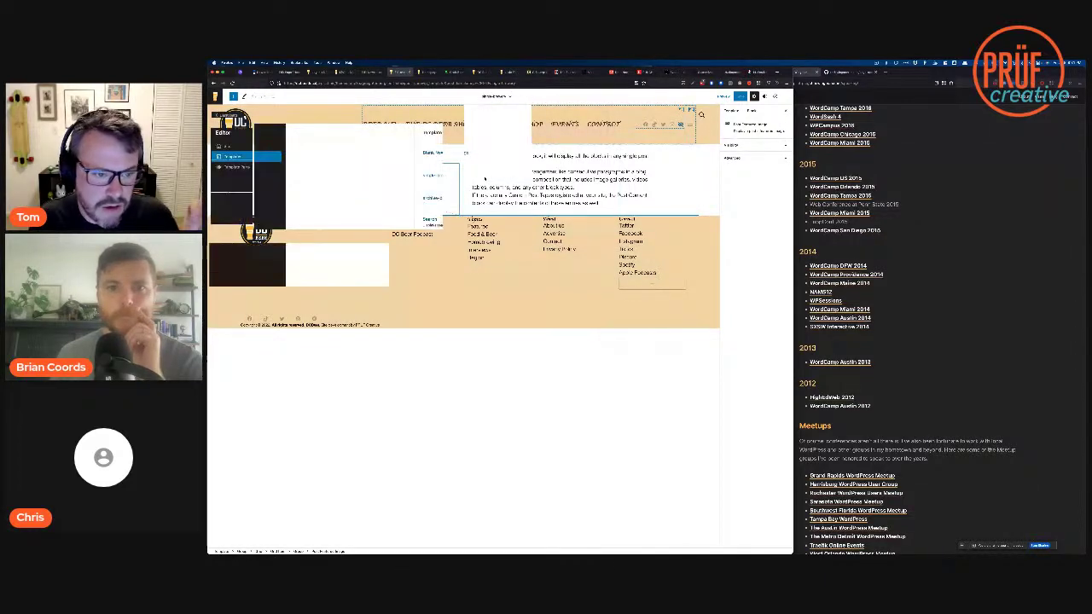
{"action": "scroll", "coordinate": [492, 222], "scroll_direction": "down", "scroll_amount": 3}
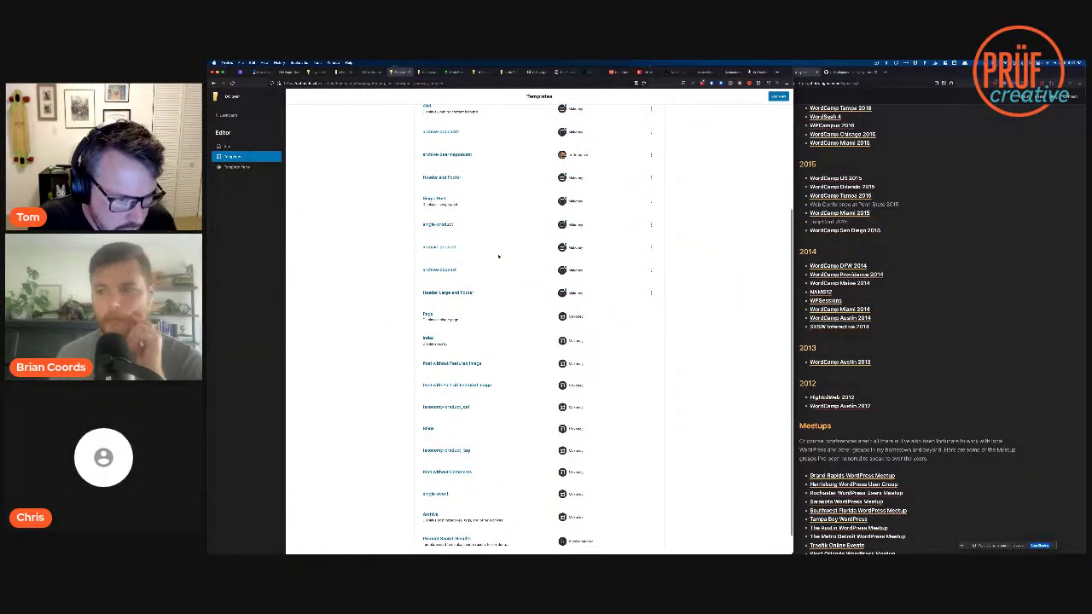
{"action": "scroll", "coordinate": [498, 256], "scroll_direction": "up", "scroll_amount": 3}
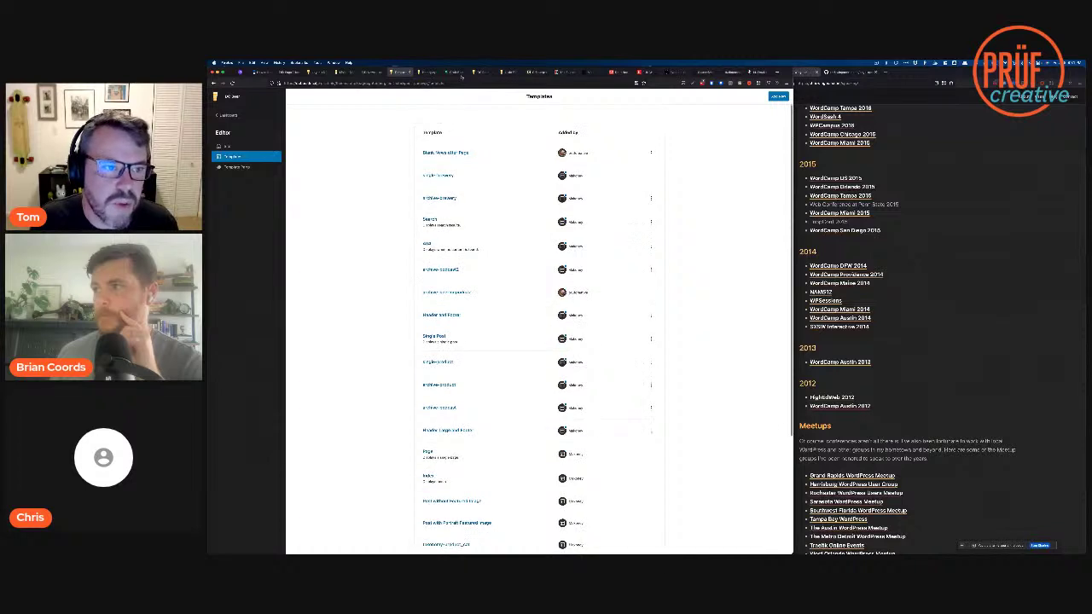
Step: Return to the Speaking page editor and switch to the Advanced Options of the post type in Pods Admin
{"action": "left_click", "coordinate": [371, 71]}
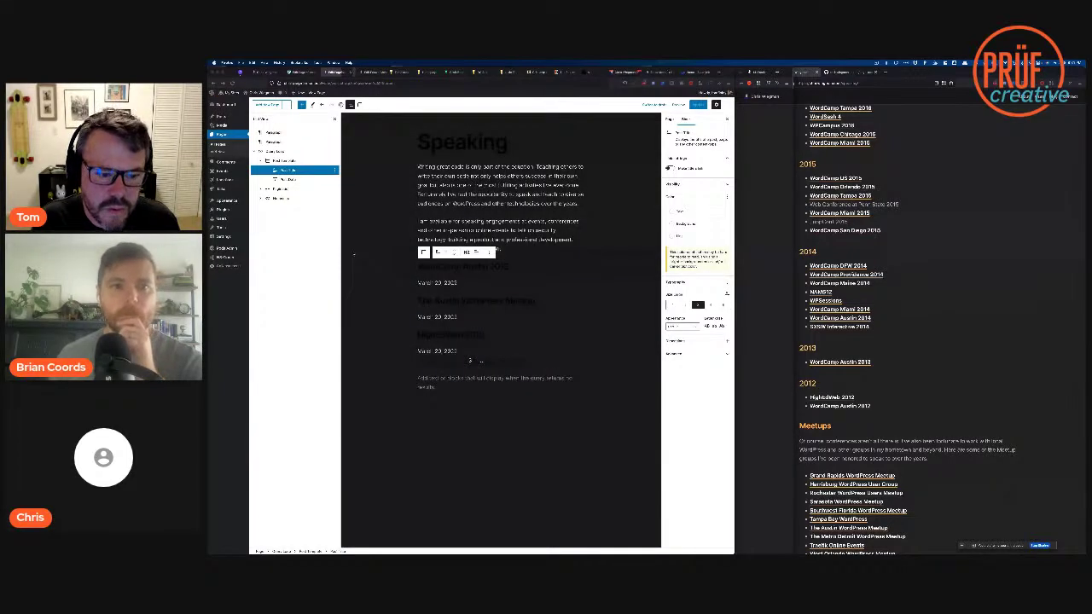
{"action": "left_click", "coordinate": [529, 188]}
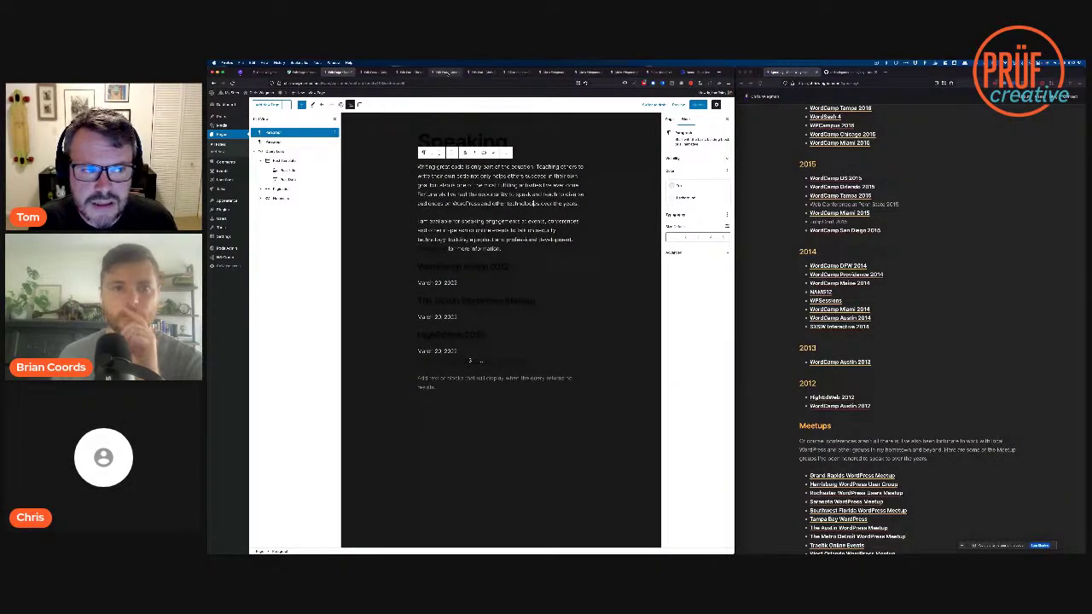
{"action": "left_click", "coordinate": [446, 72]}
{"action": "left_click", "coordinate": [493, 73]}
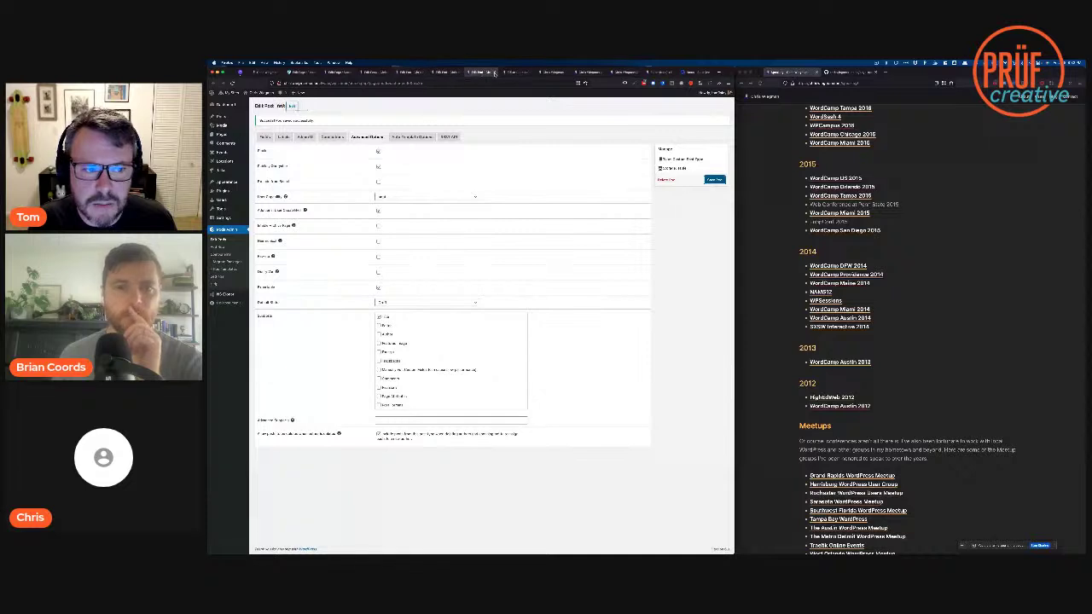
Step: Close the leftover Pods and editor tabs and return to the Manage Pods list
{"action": "key", "text": "super+w"}
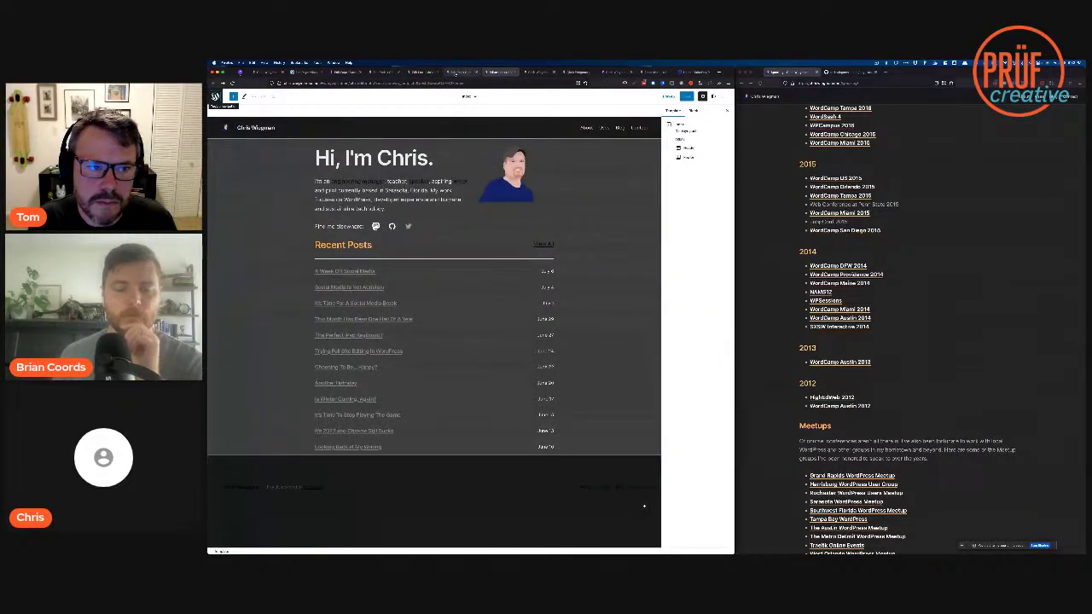
{"action": "left_click", "coordinate": [456, 74]}
{"action": "key", "text": "super+w"}
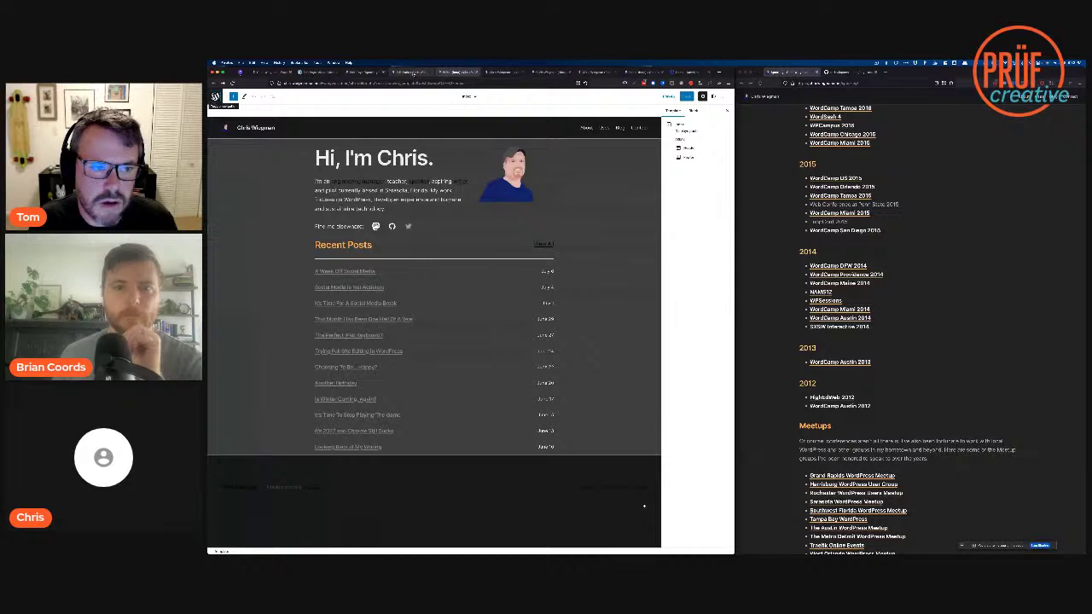
{"action": "left_click", "coordinate": [439, 74]}
{"action": "key", "text": "super+w"}
{"action": "left_click", "coordinate": [421, 74]}
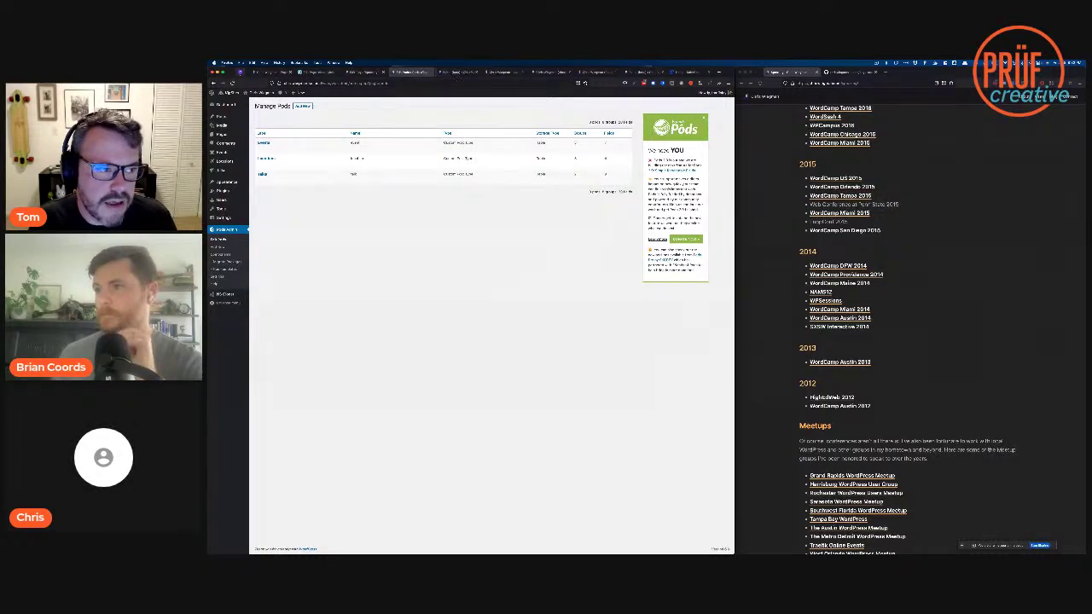
Step: Switch from Manage Pods to the dashboard of the first site in the multisite network
{"action": "mouse_move", "coordinate": [231, 93]}
{"action": "mouse_move", "coordinate": [242, 112]}
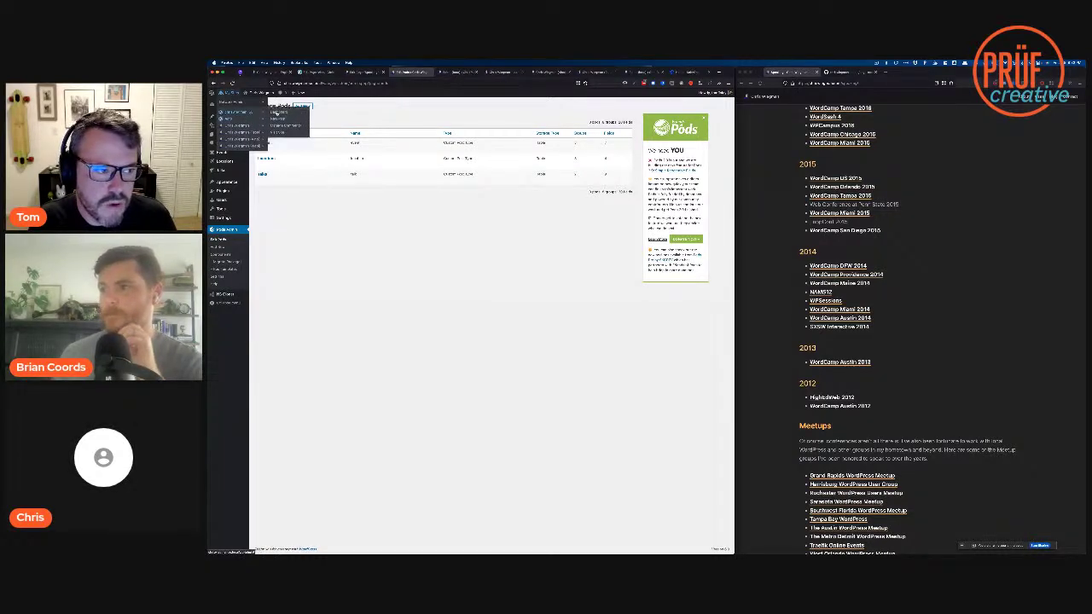
{"action": "left_click", "coordinate": [279, 113]}
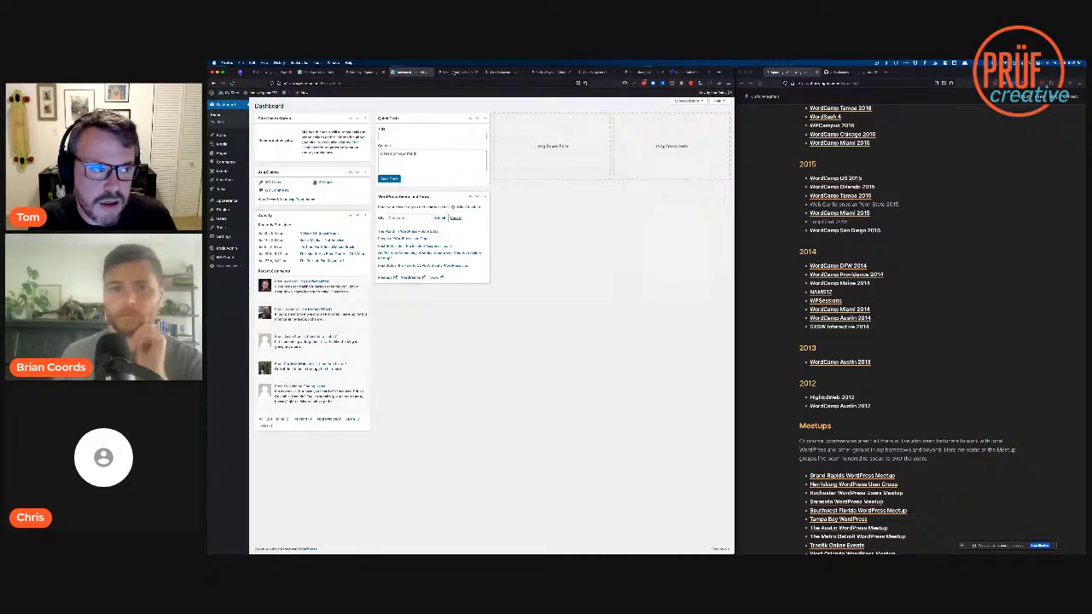
Step: Copy the main content group of the home template in the Site Editor
{"action": "left_click", "coordinate": [458, 73]}
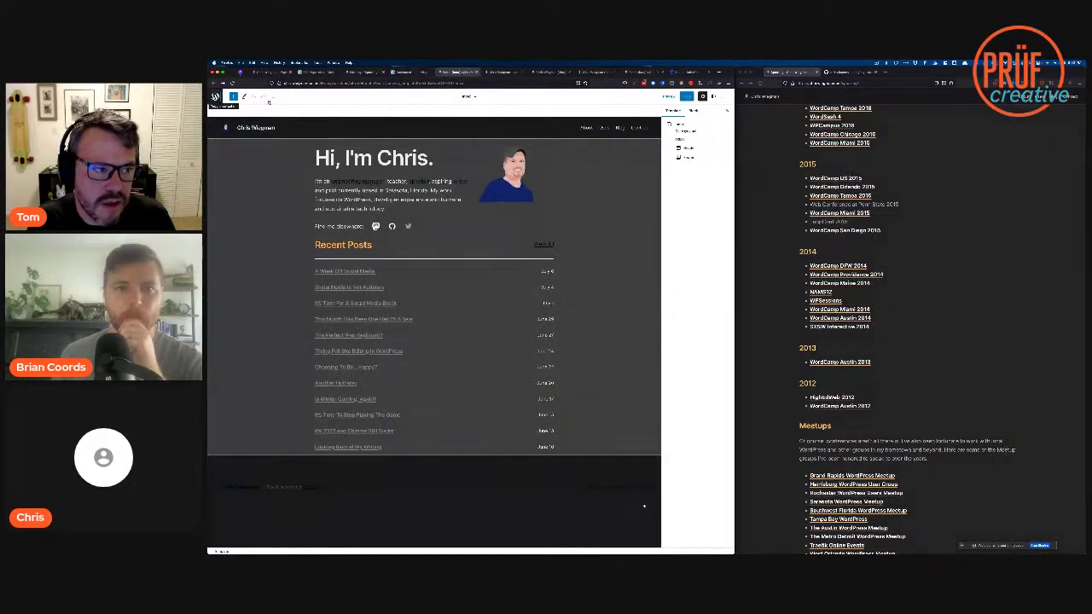
{"action": "left_click", "coordinate": [272, 96]}
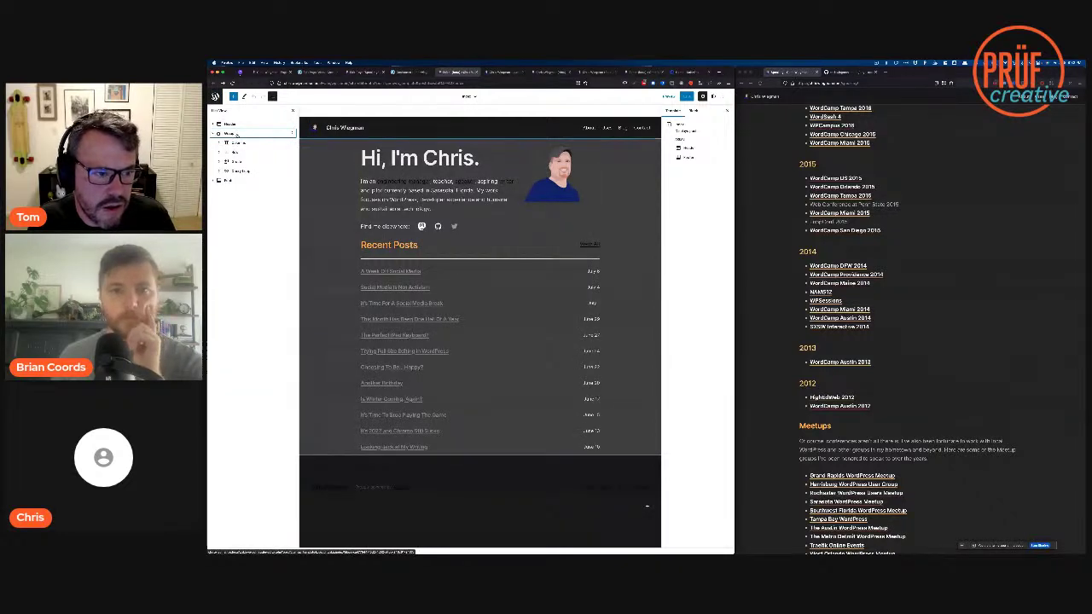
{"action": "left_click", "coordinate": [291, 136]}
{"action": "left_click", "coordinate": [291, 135]}
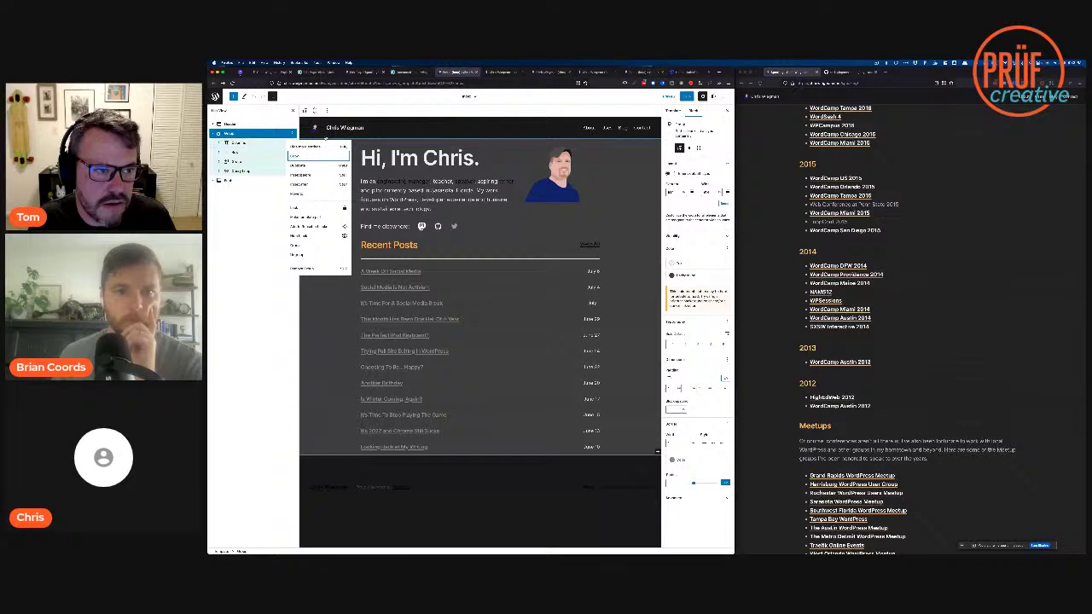
Step: Close the leftover page editor tabs and create a new page from the site's Pages list
{"action": "left_click", "coordinate": [271, 72]}
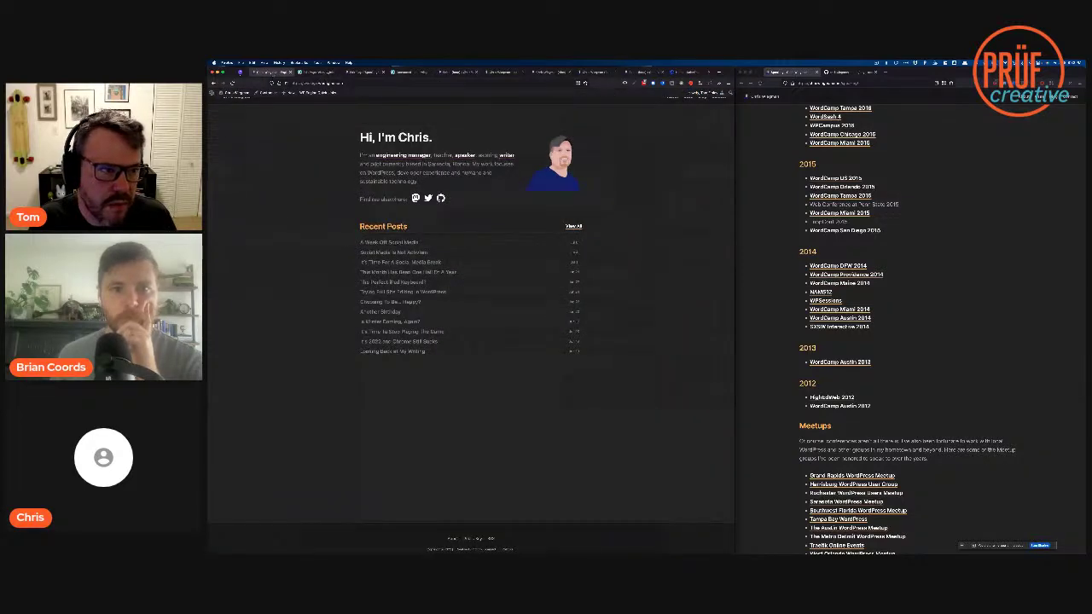
{"action": "left_click", "coordinate": [367, 72]}
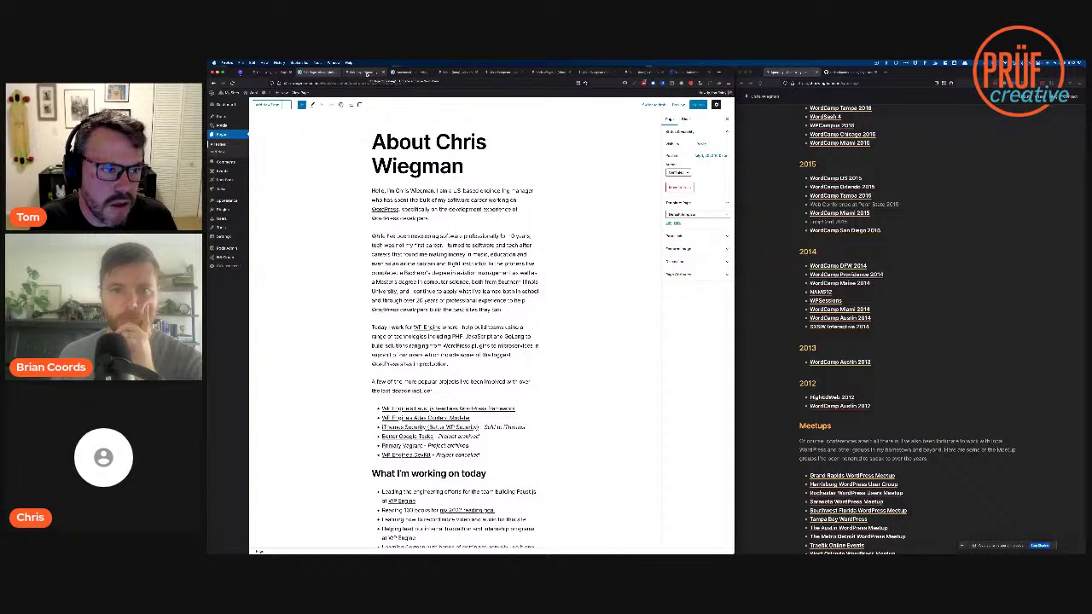
{"action": "key", "text": "super+w"}
{"action": "key", "text": "super+w"}
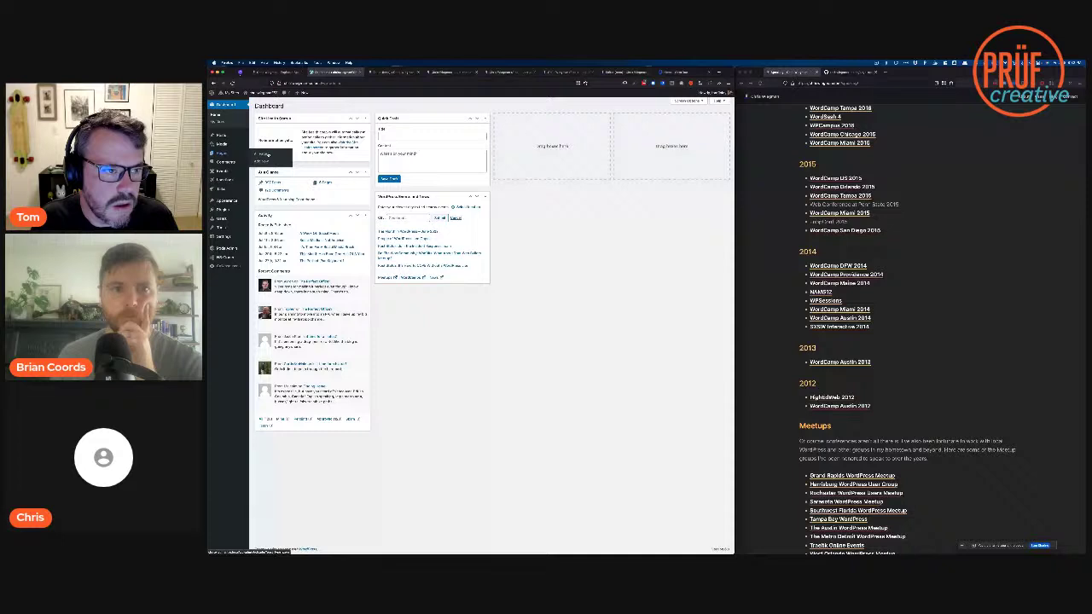
{"action": "left_click", "coordinate": [264, 155]}
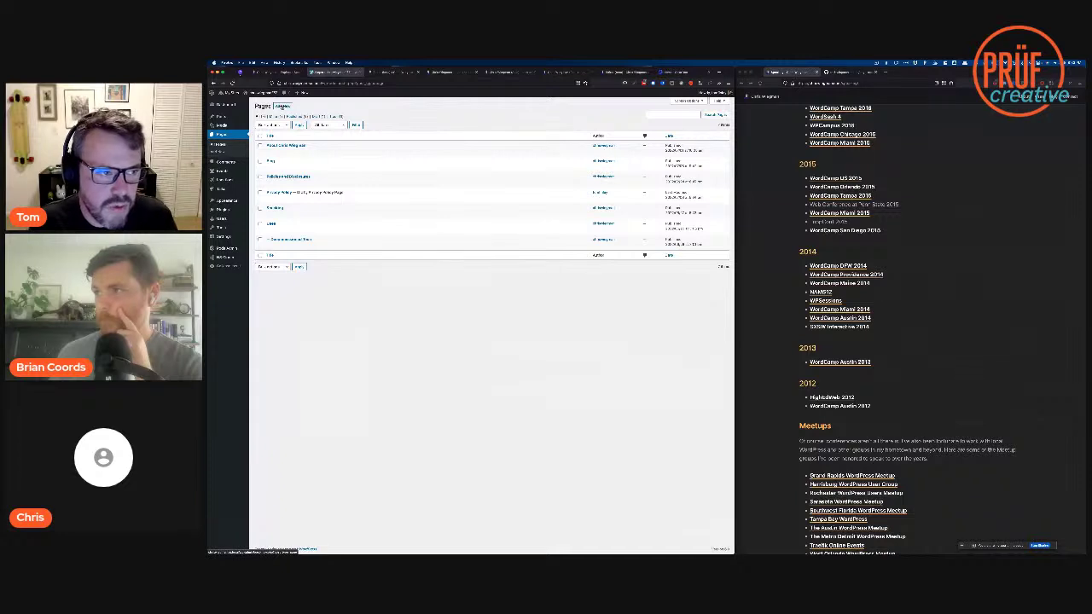
{"action": "left_click", "coordinate": [282, 106]}
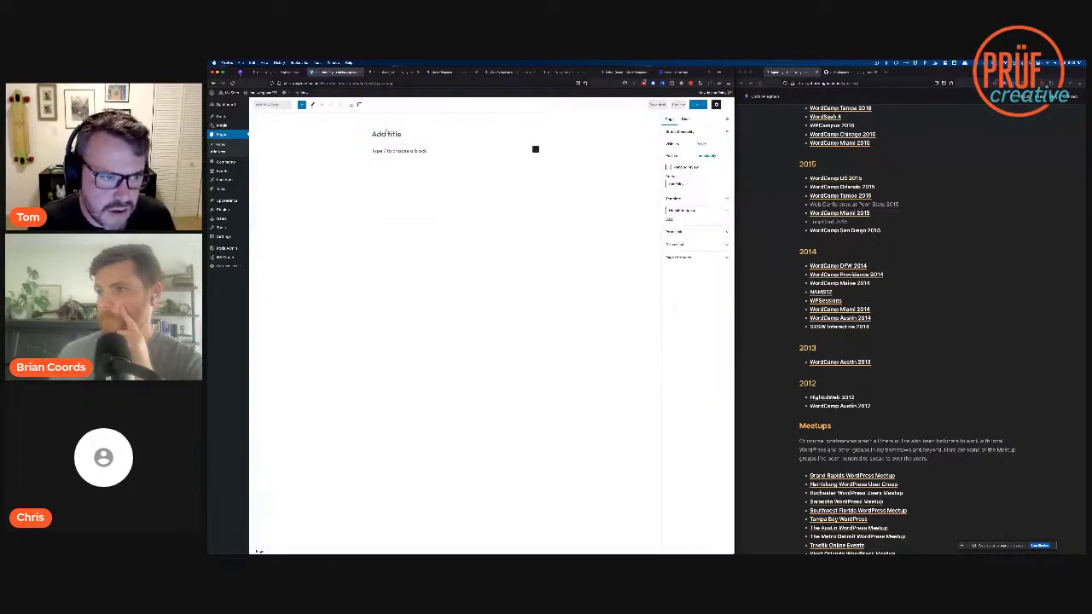
Step: Title the new page Home, paste the copied content group into its body and publish it
{"action": "type", "text": "Home"}
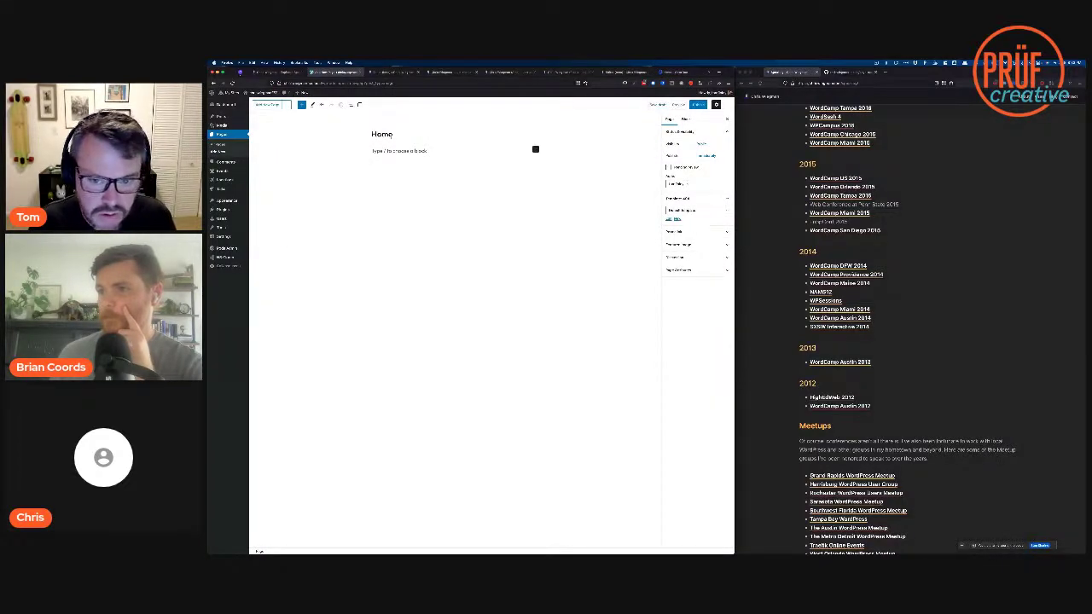
{"action": "left_click", "coordinate": [382, 151]}
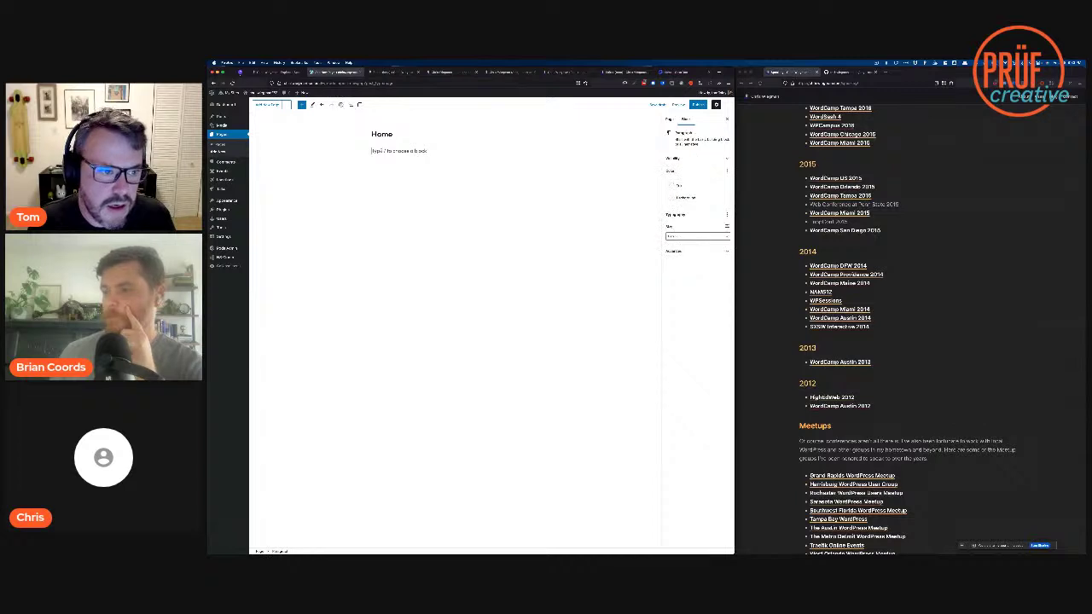
{"action": "key", "text": "super+v"}
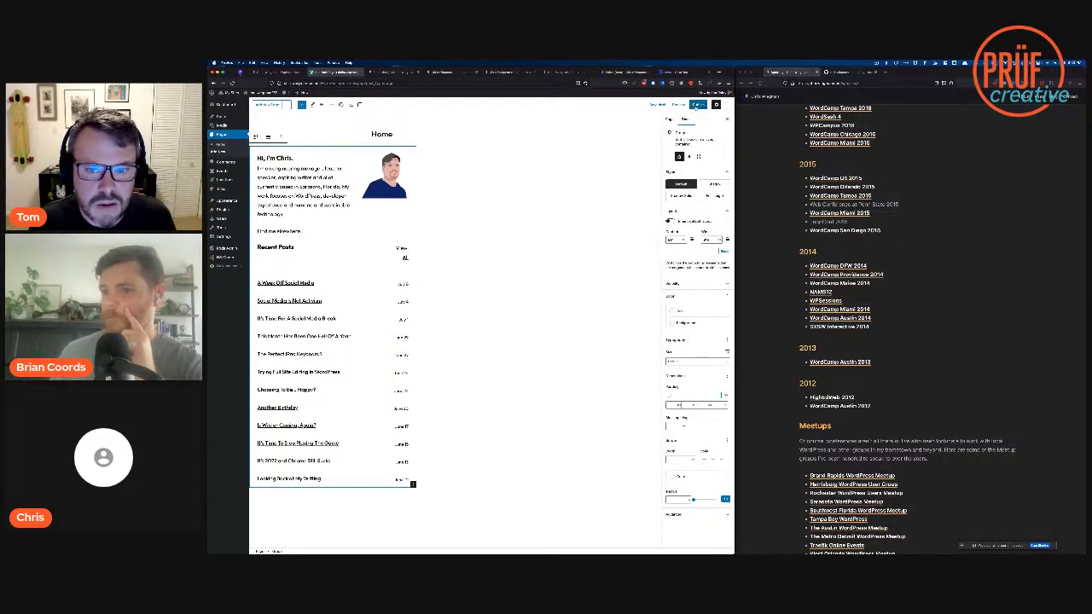
{"action": "left_click", "coordinate": [694, 106]}
{"action": "left_click", "coordinate": [682, 104]}
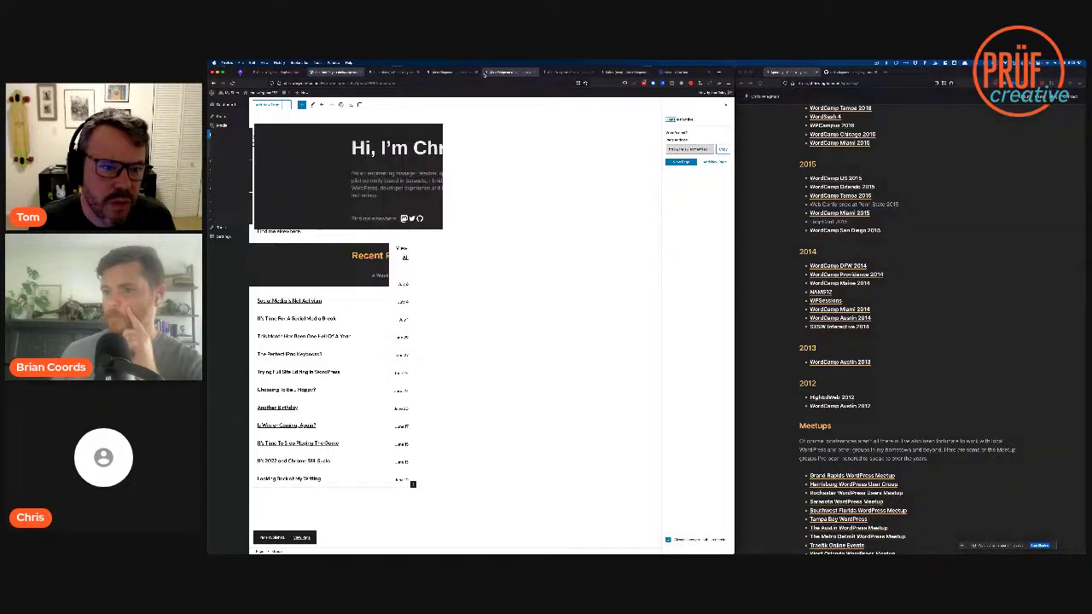
Step: Show the Aino version of the site and reload it with the developer tools recording its network requests
{"action": "left_click", "coordinate": [488, 73]}
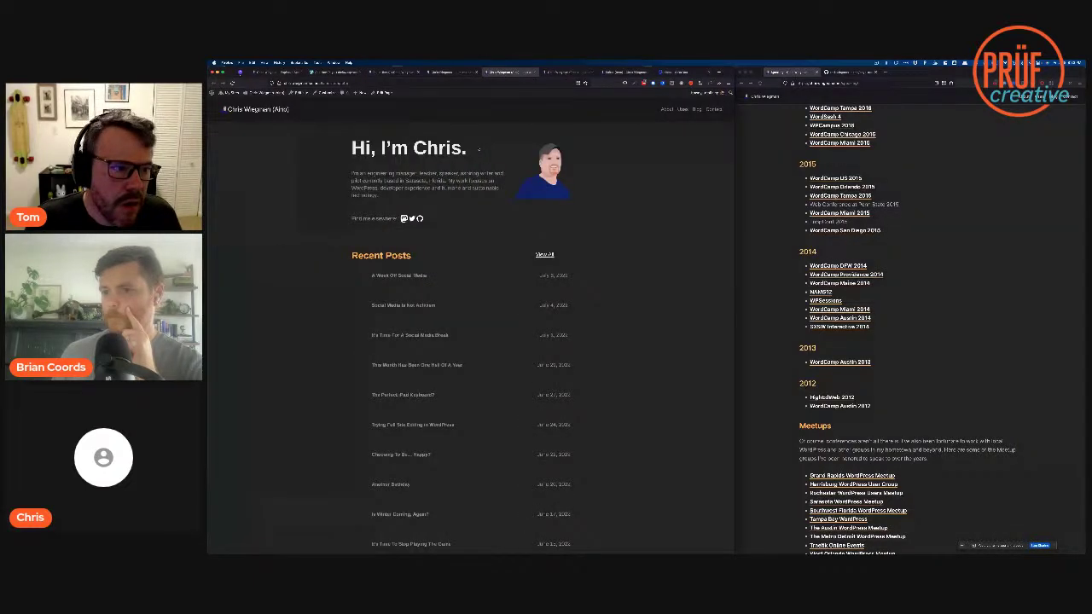
{"action": "key", "text": "super+alt+i"}
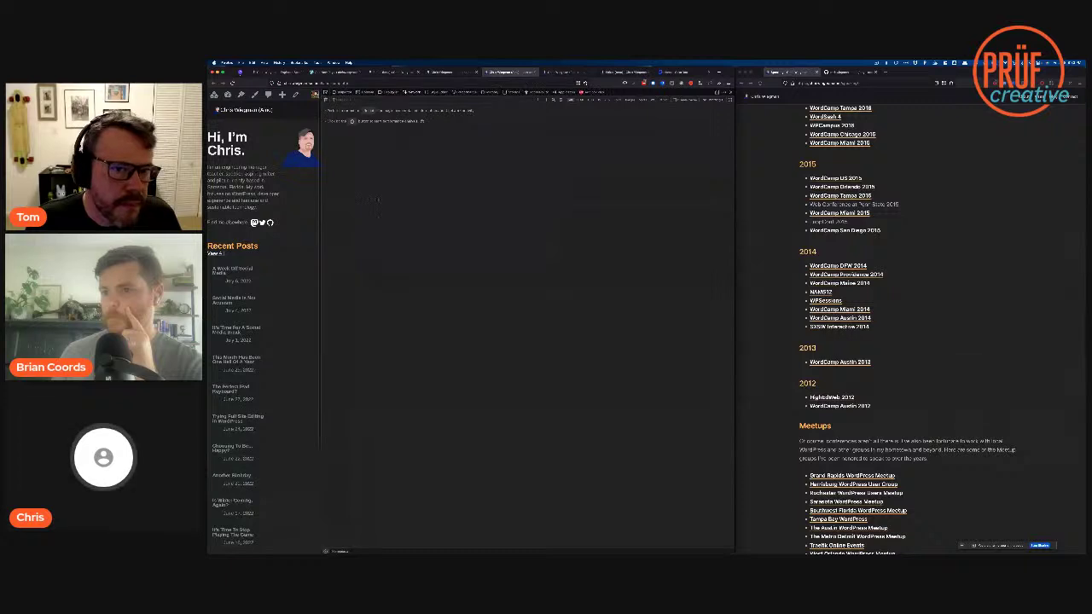
{"action": "left_click_drag", "start_coordinate": [321, 202], "coordinate": [589, 203]}
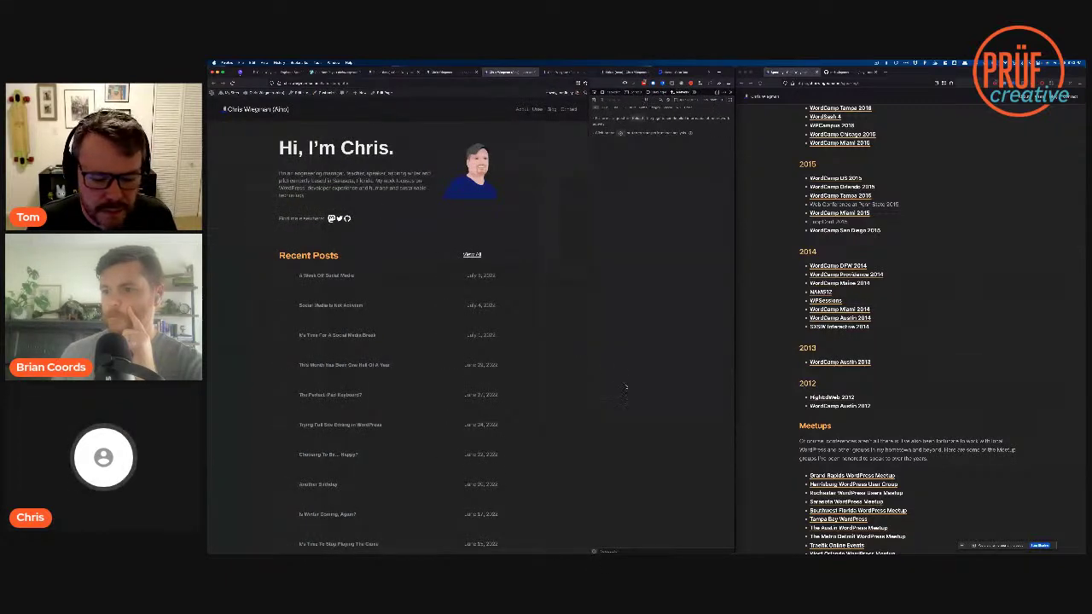
{"action": "key", "text": "super+r"}
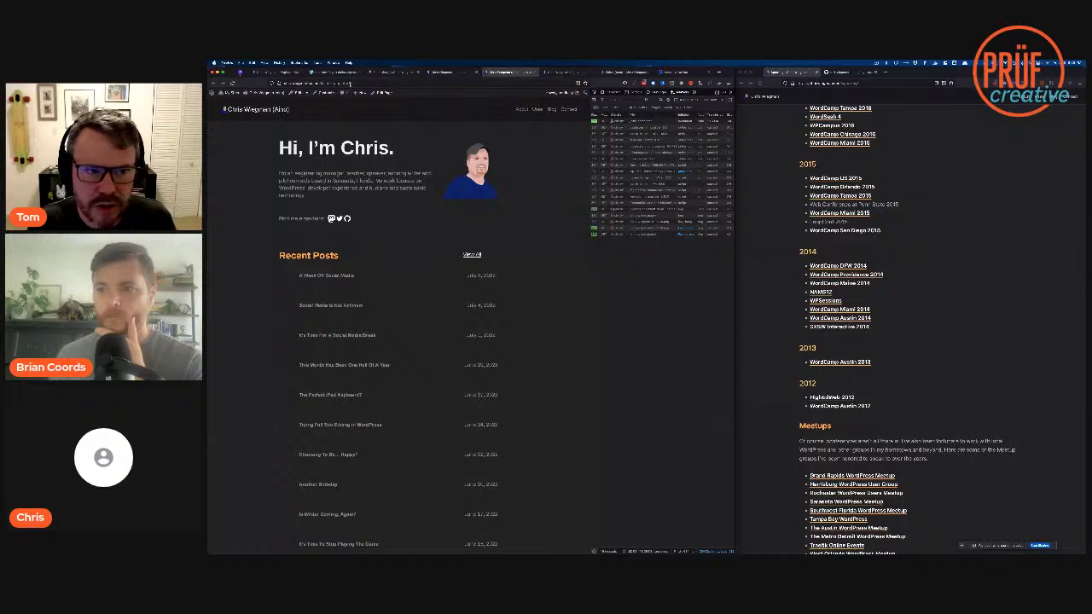
{"action": "left_click", "coordinate": [350, 83]}
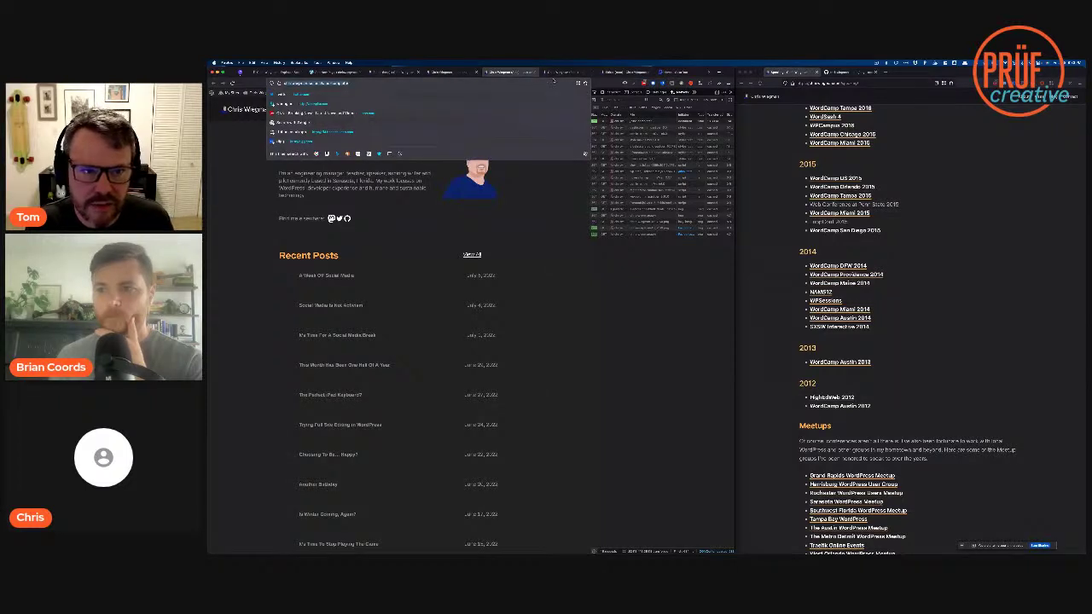
{"action": "key", "text": "Return"}
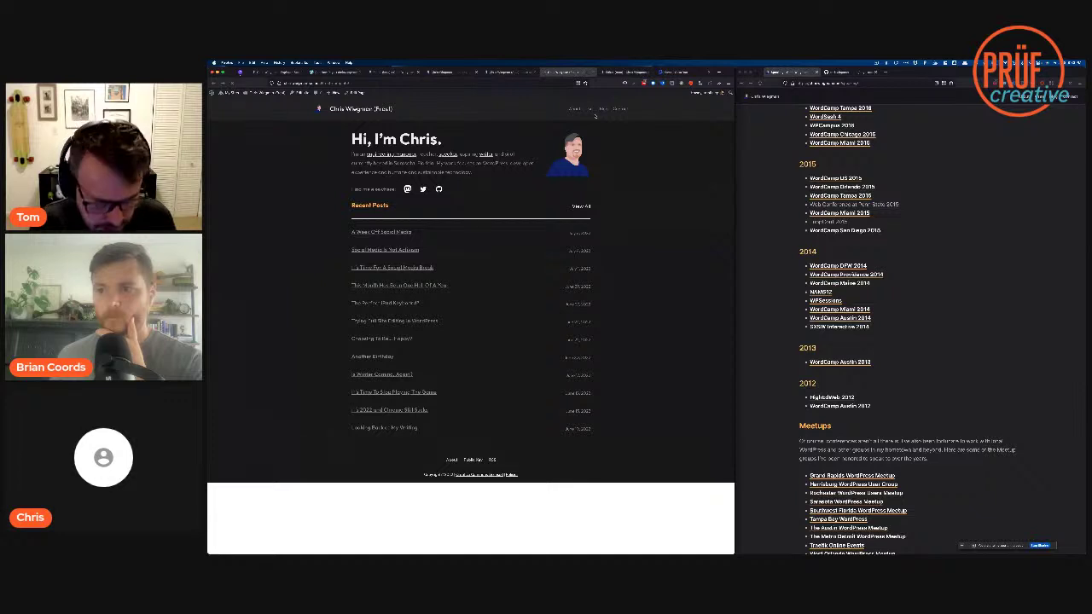
Step: Reload the Frost version of the site with widened page view and record its network requests in the developer tools
{"action": "key", "text": "super+alt+i"}
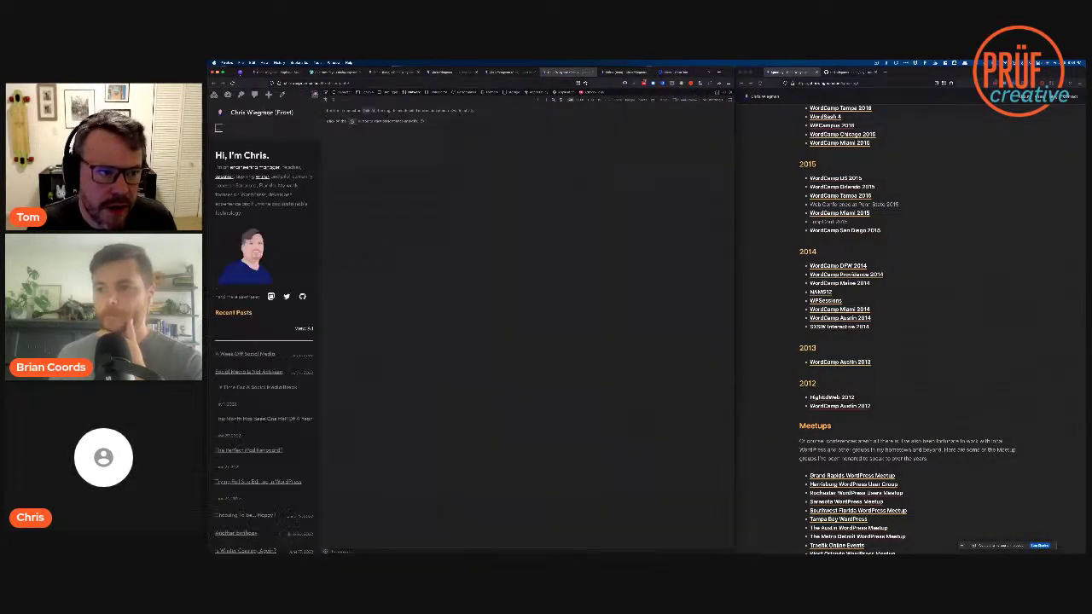
{"action": "left_click_drag", "start_coordinate": [320, 160], "coordinate": [592, 172]}
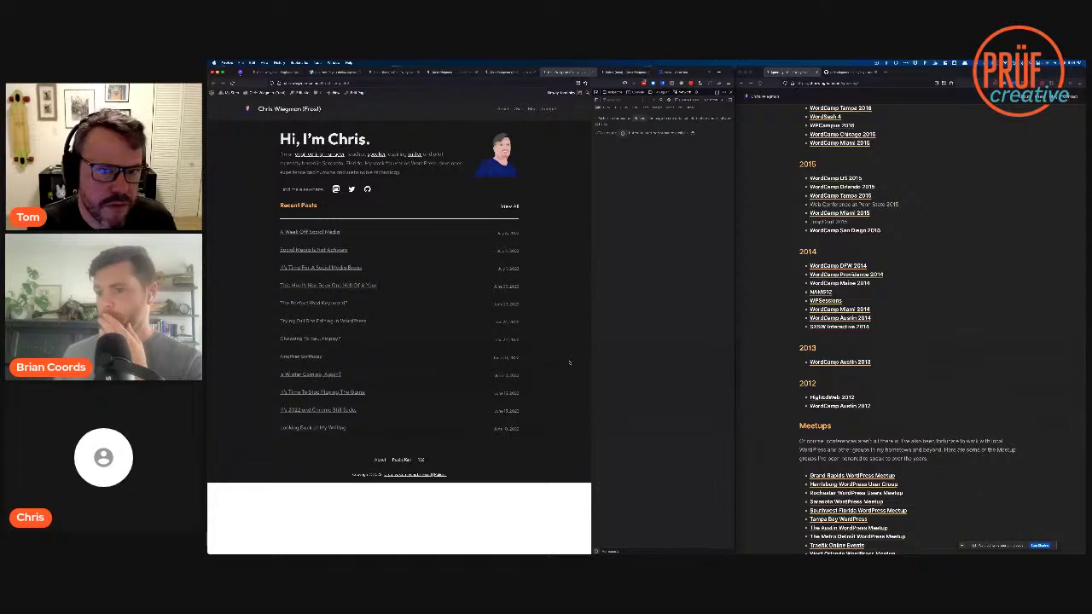
{"action": "key", "text": "super+r"}
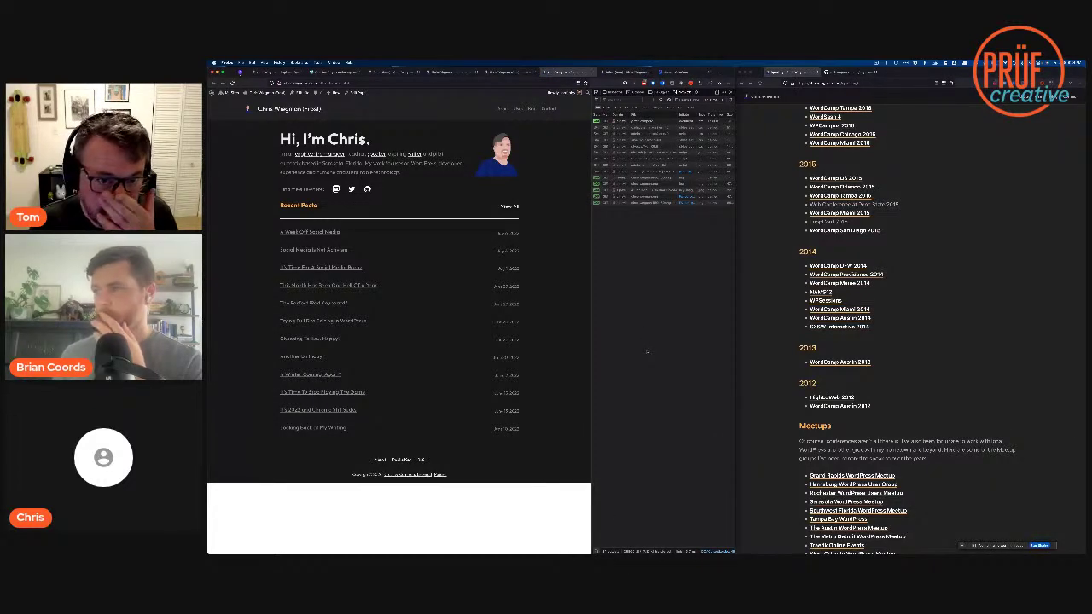
Step: Reload the site version without a theme suffix in its title, and examine its network requests in the resized developer tools
{"action": "left_click", "coordinate": [515, 74]}
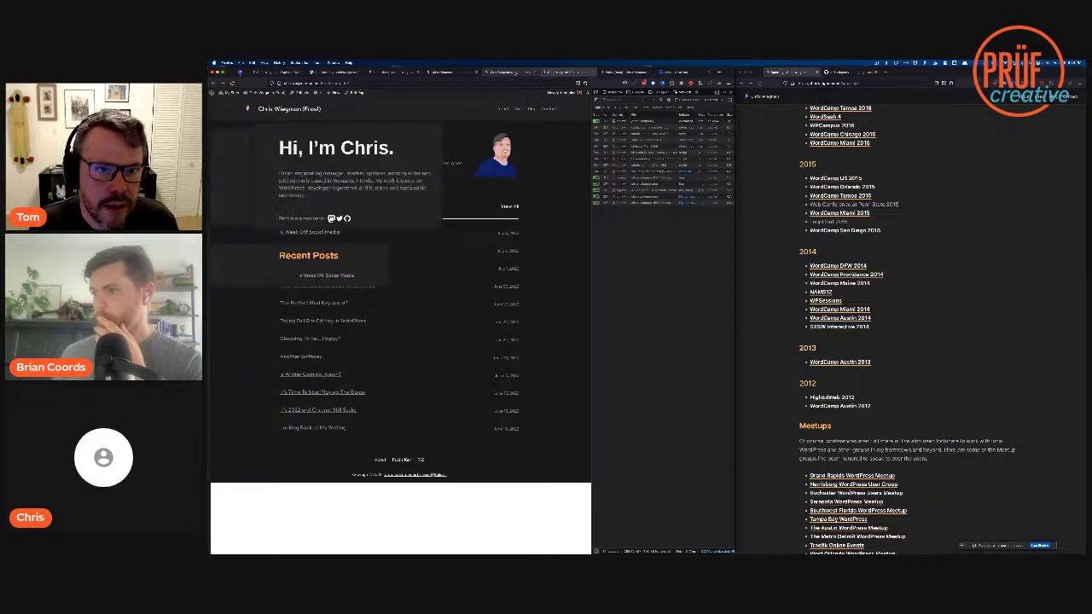
{"action": "left_click", "coordinate": [450, 72]}
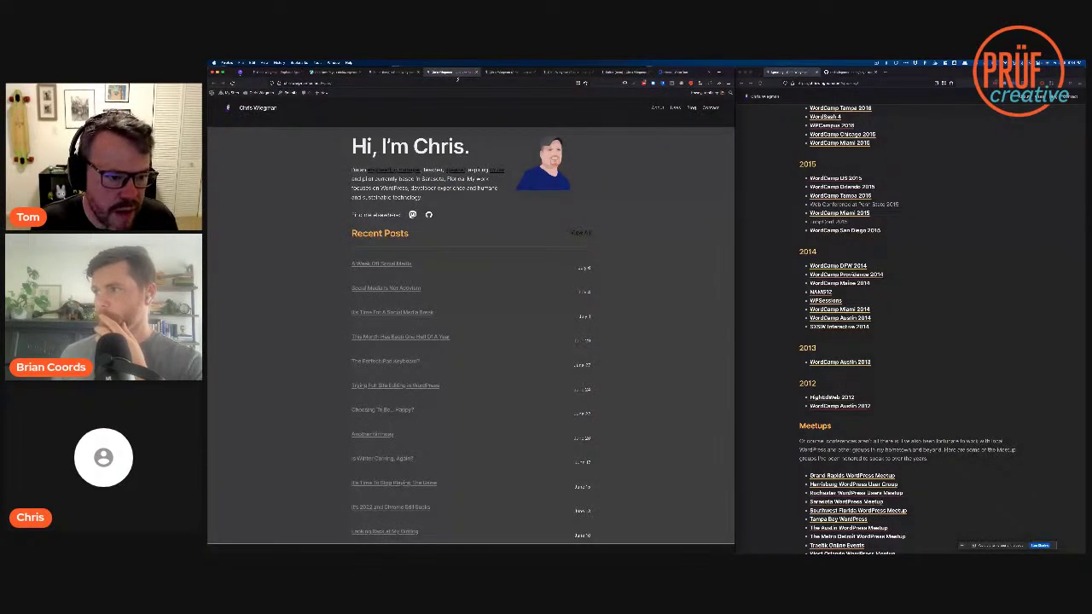
{"action": "key", "text": "super+alt+i"}
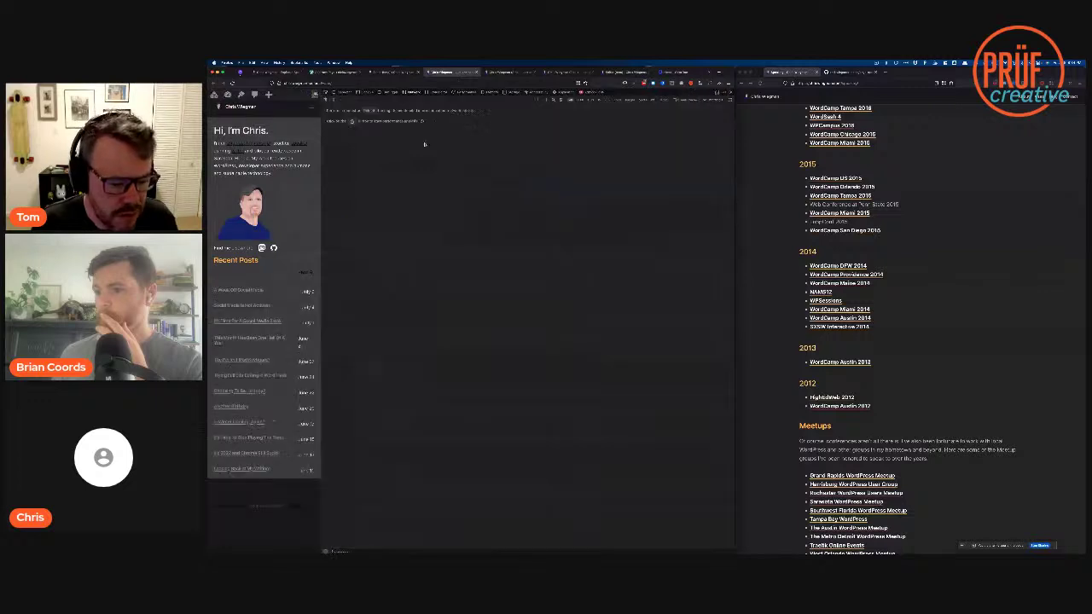
{"action": "key", "text": "super+r"}
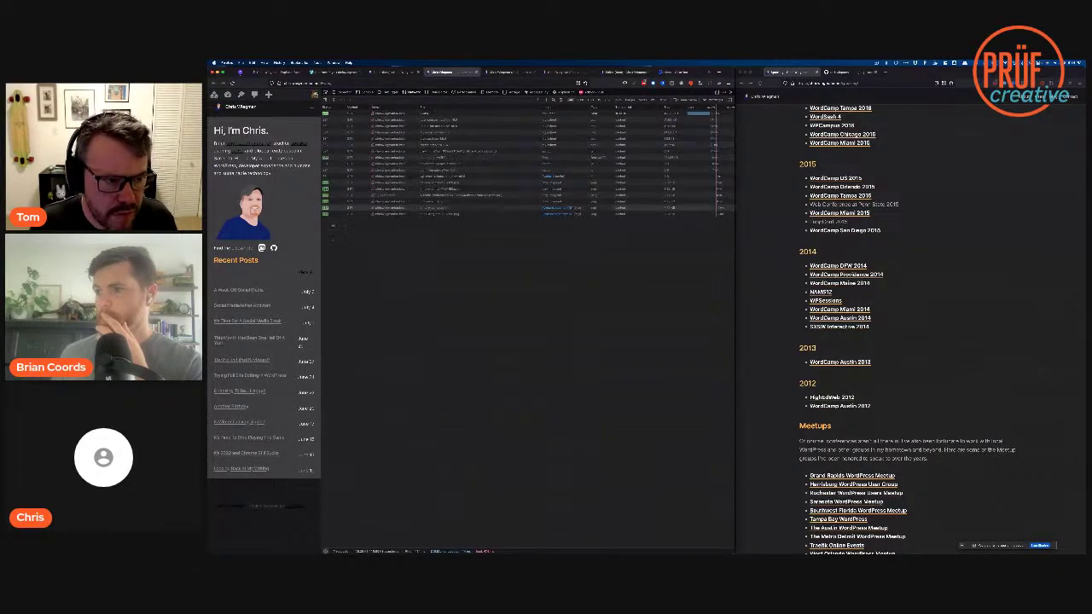
{"action": "left_click_drag", "start_coordinate": [321, 233], "coordinate": [451, 231]}
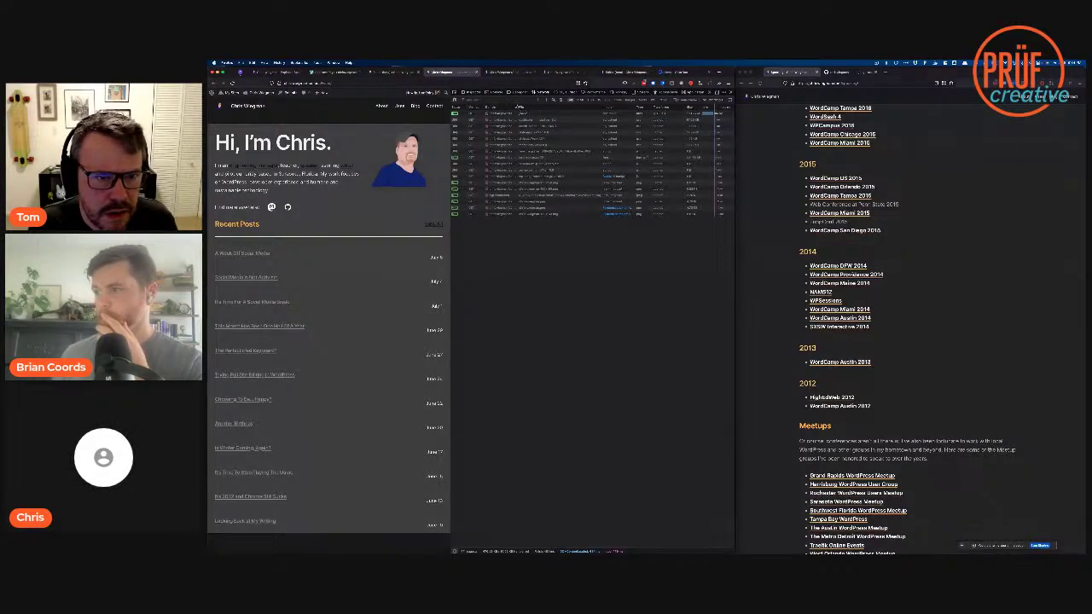
{"action": "left_click_drag", "start_coordinate": [519, 107], "coordinate": [547, 108]}
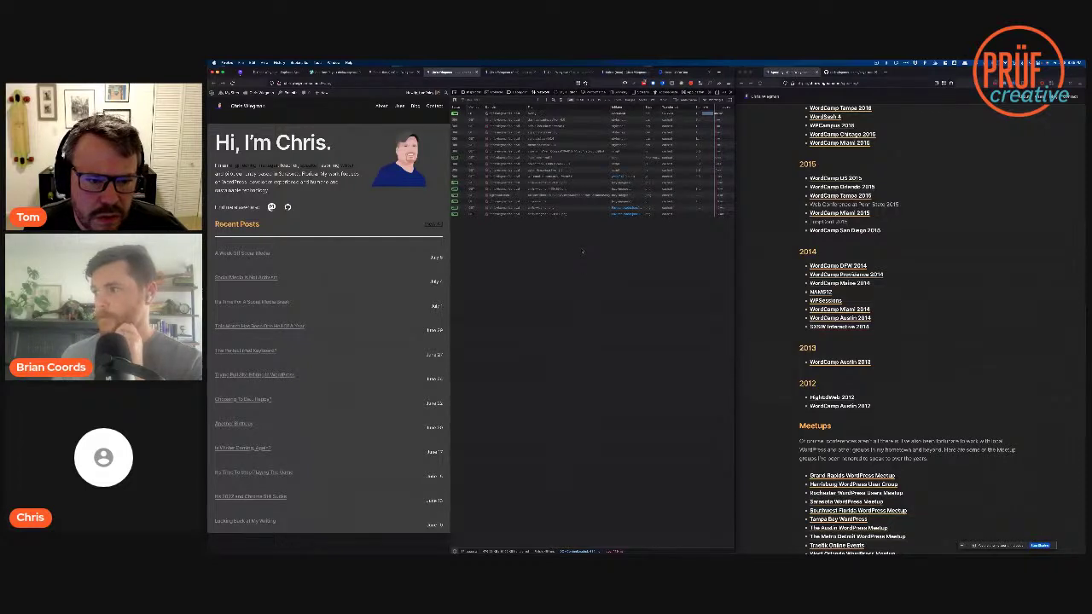
{"action": "mouse_move", "coordinate": [589, 196]}
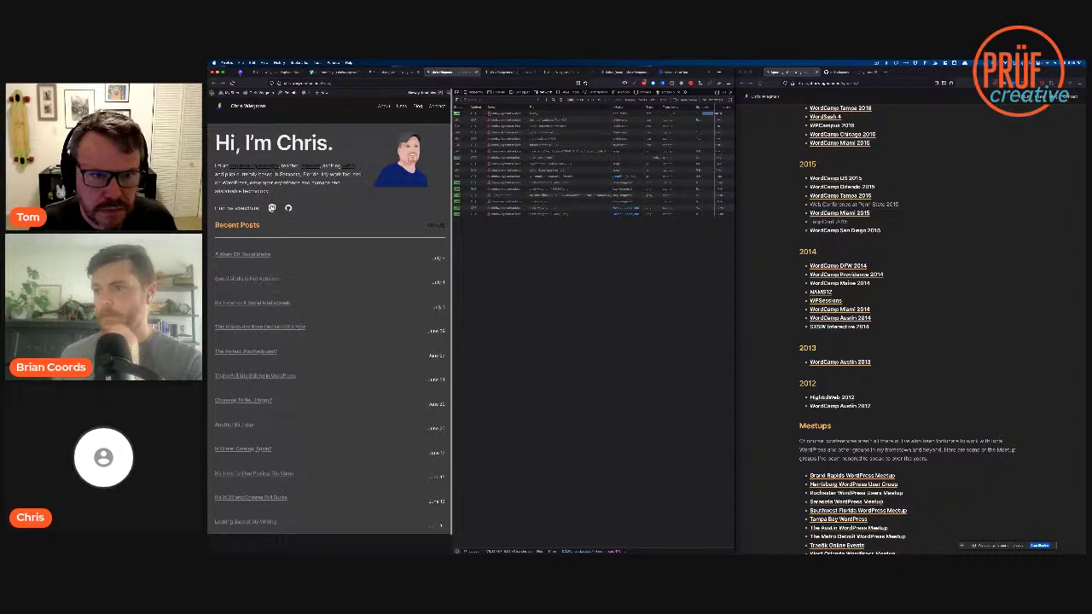
{"action": "left_click_drag", "start_coordinate": [451, 111], "coordinate": [520, 114]}
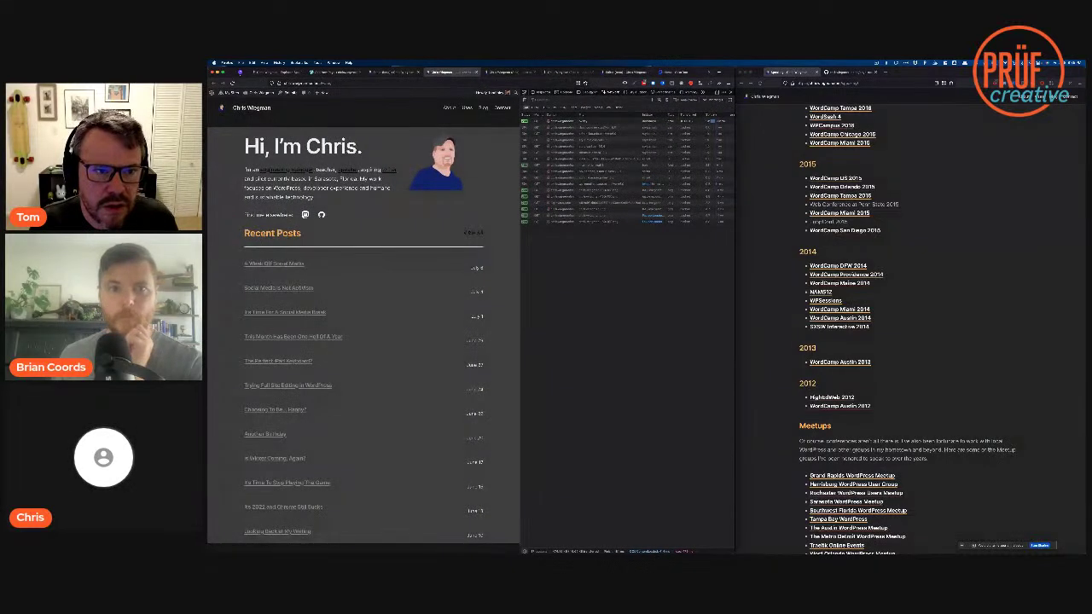
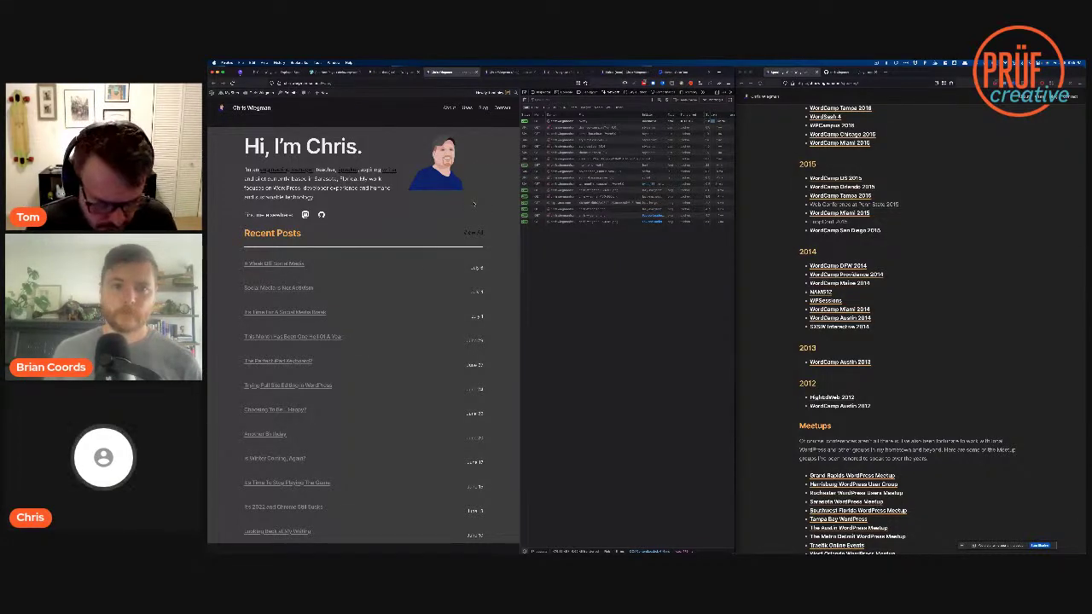
Step: Switch to Finder, expand the block theme's templates folder and open one of its HTML templates in the code editor
{"action": "key", "text": "super+Tab"}
{"action": "key", "text": "super+shift+Tab"}
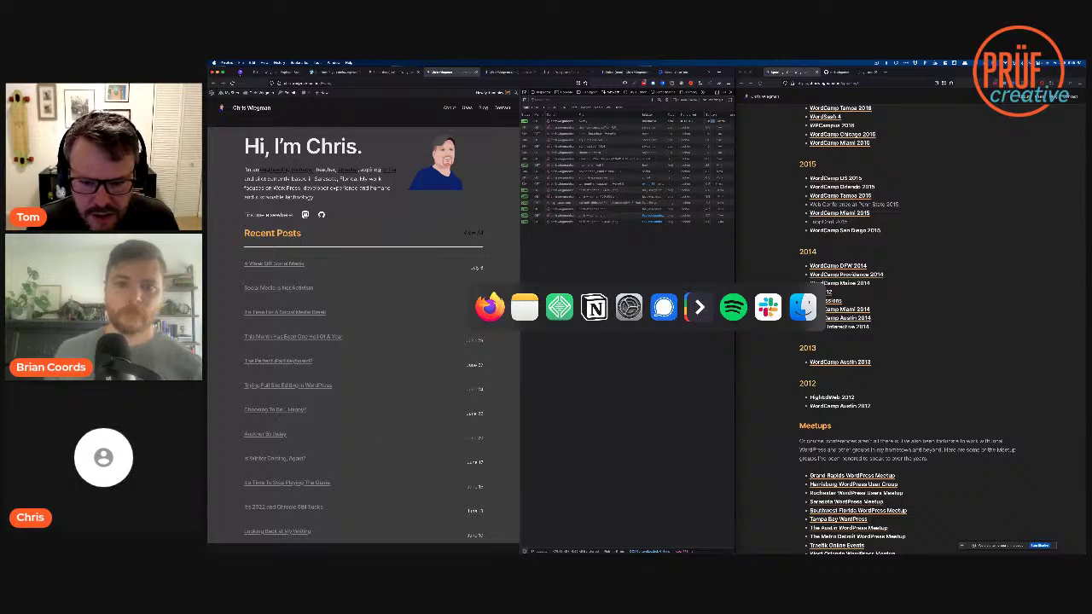
{"action": "key", "text": "super+shift+Tab"}
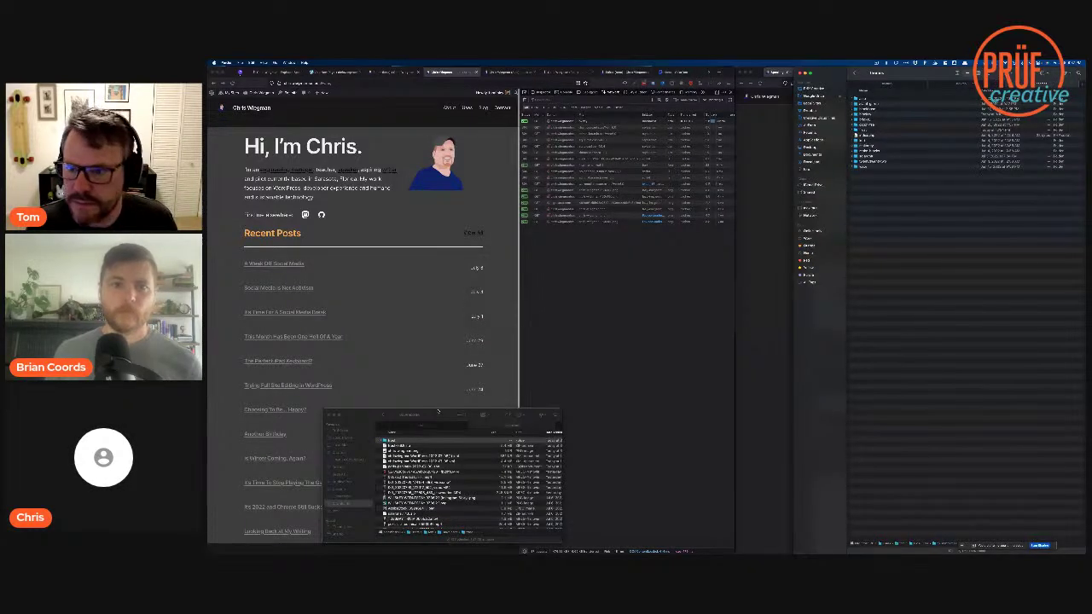
{"action": "left_click", "coordinate": [887, 83]}
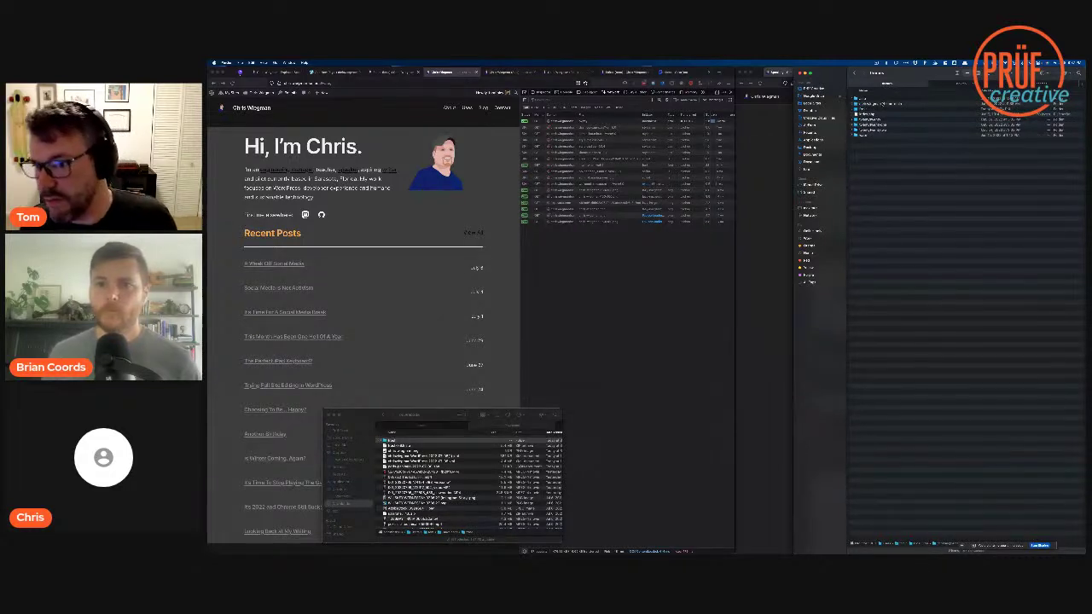
{"action": "double_click", "coordinate": [864, 109]}
{"action": "left_click", "coordinate": [855, 147]}
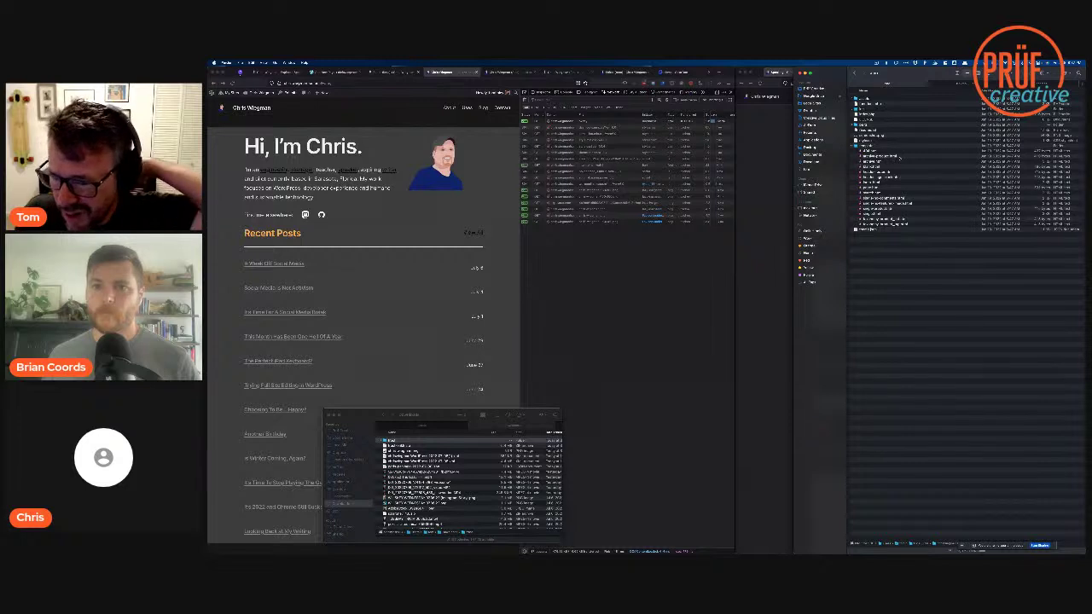
{"action": "right_click", "coordinate": [899, 158]}
{"action": "mouse_move", "coordinate": [952, 165]}
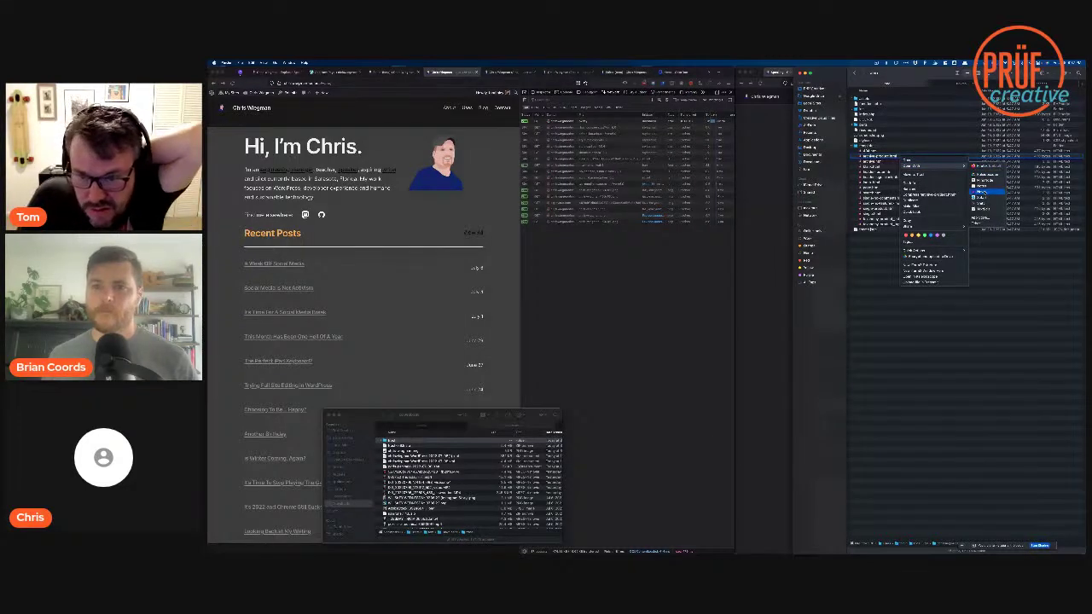
{"action": "left_click", "coordinate": [981, 192]}
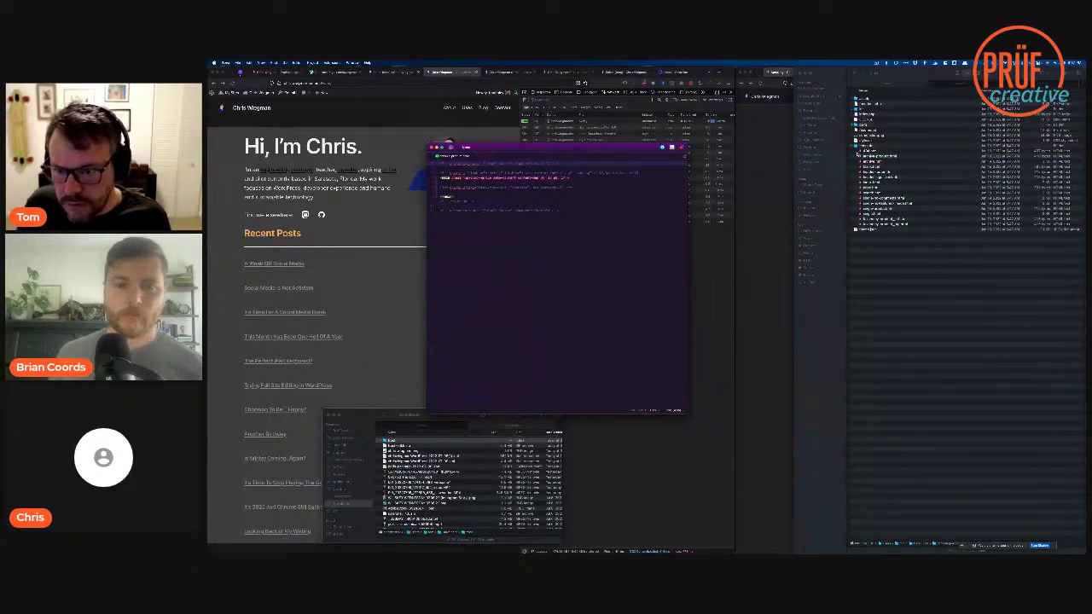
{"action": "left_click", "coordinate": [947, 265]}
{"action": "double_click", "coordinate": [879, 208]}
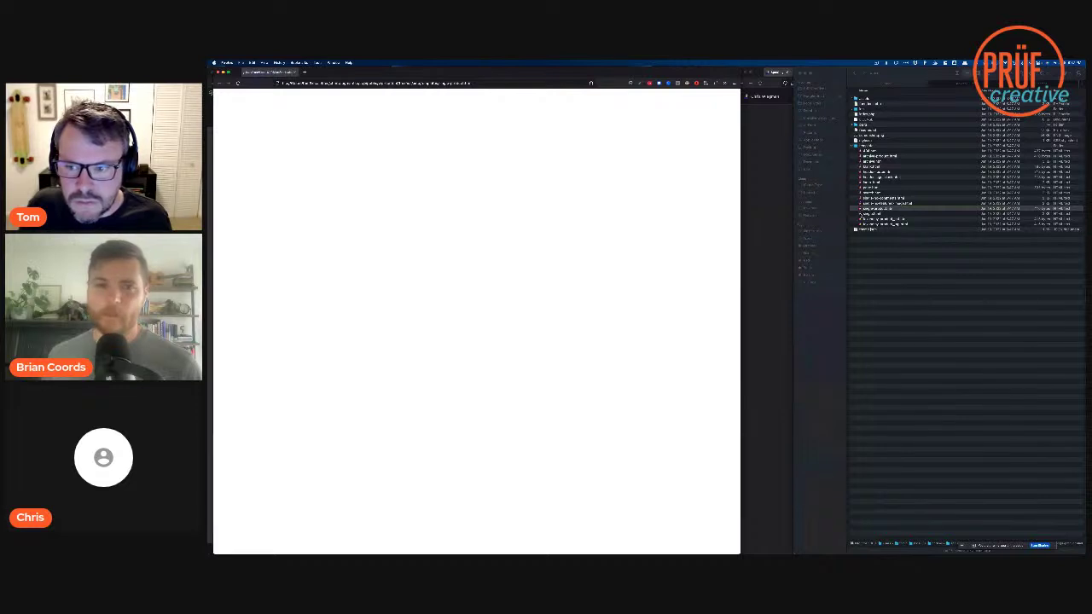
{"action": "left_click", "coordinate": [861, 209]}
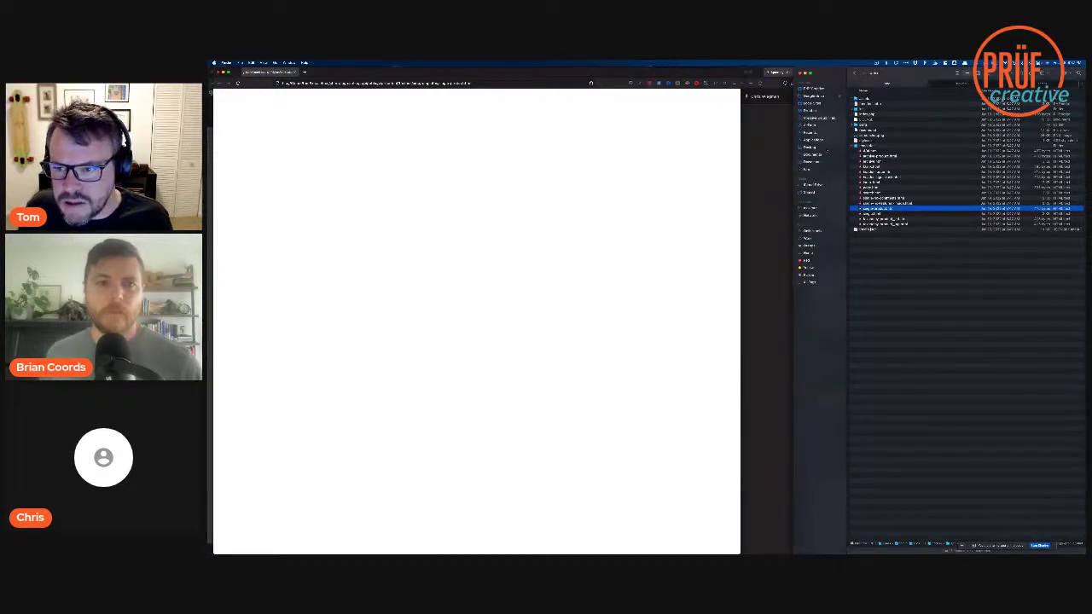
Step: Select the theme's HTML template files together, open them in the code editor and close the extra browser windows
{"action": "left_click_drag", "start_coordinate": [851, 153], "coordinate": [877, 215]}
{"action": "right_click", "coordinate": [877, 214]}
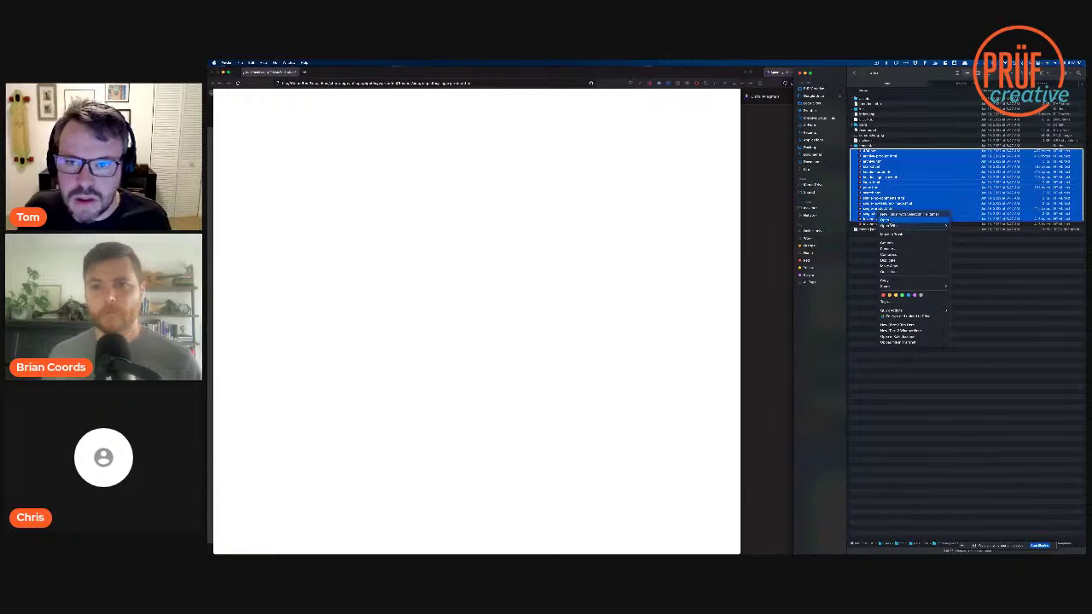
{"action": "left_click", "coordinate": [871, 229]}
{"action": "right_click", "coordinate": [891, 221]}
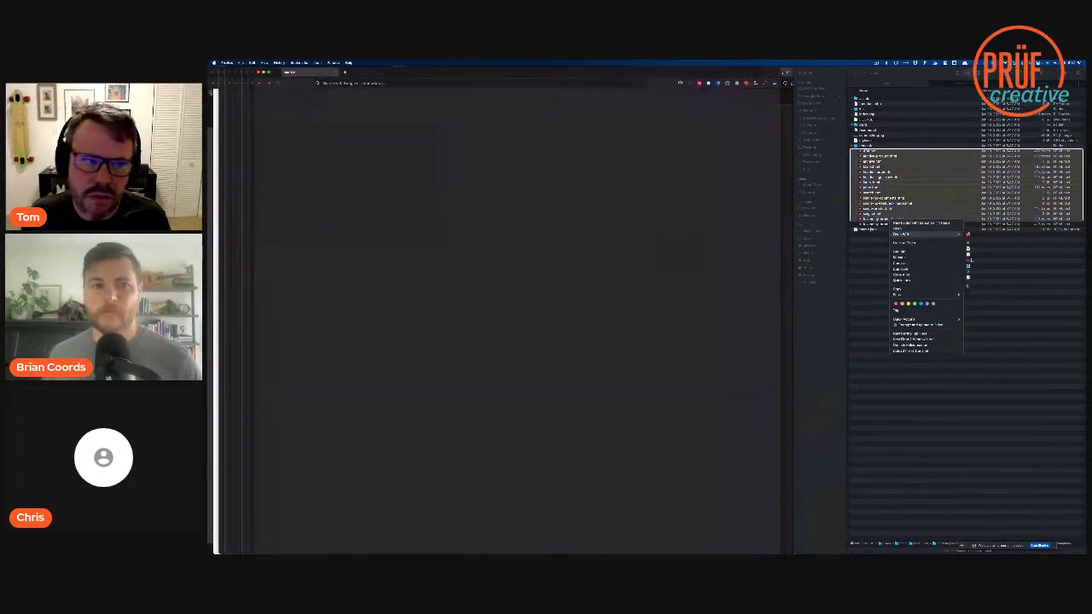
{"action": "left_click", "coordinate": [969, 248]}
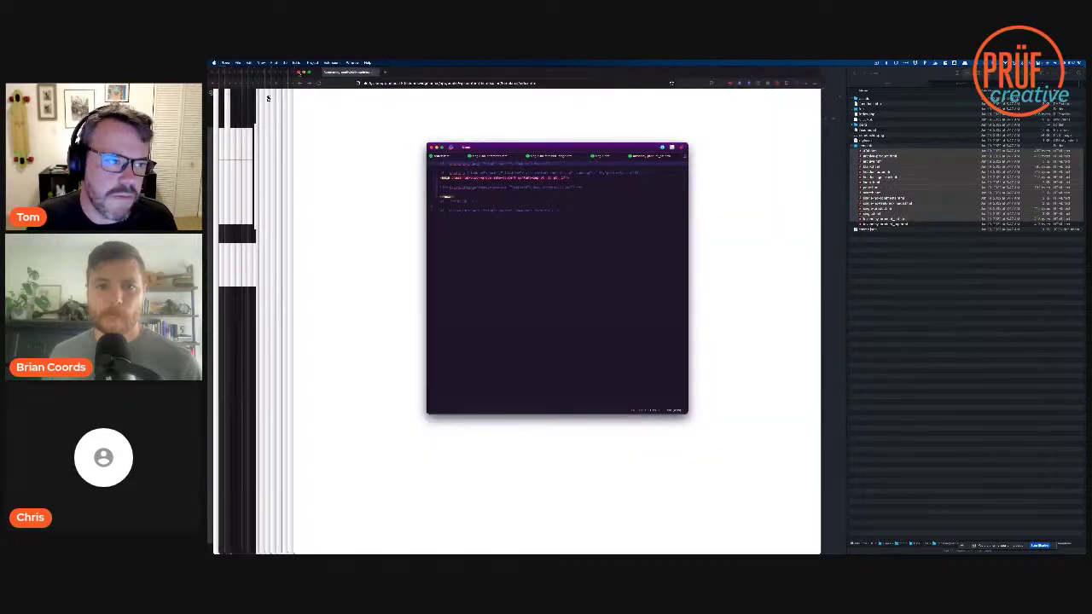
{"action": "left_click", "coordinate": [268, 99]}
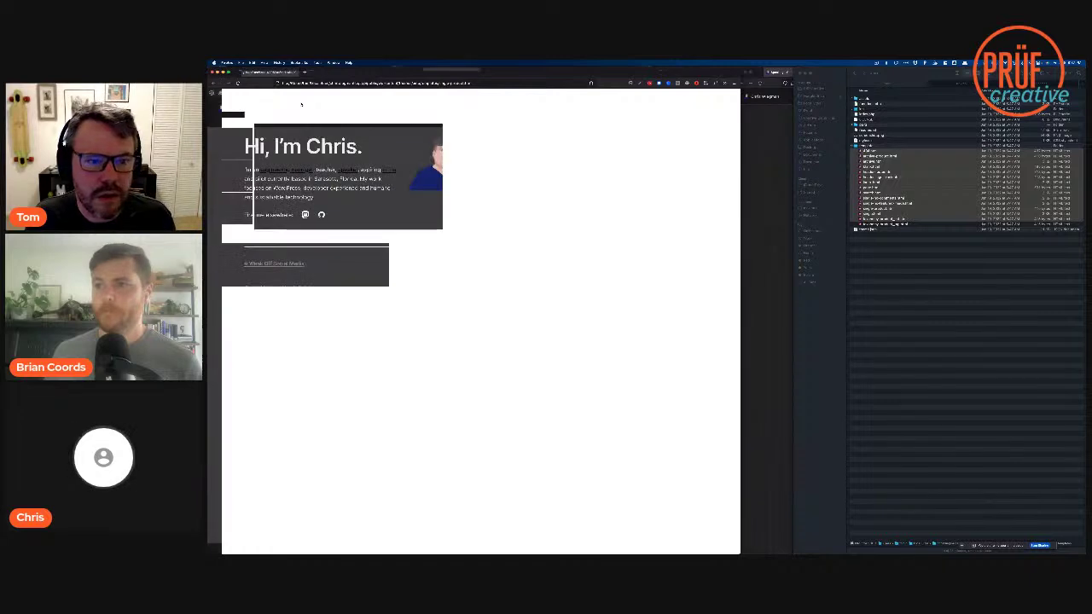
Step: Switch to the code editor, enlarge and reposition its window, and examine the block markup of the theme's templates
{"action": "key", "text": "super+Tab"}
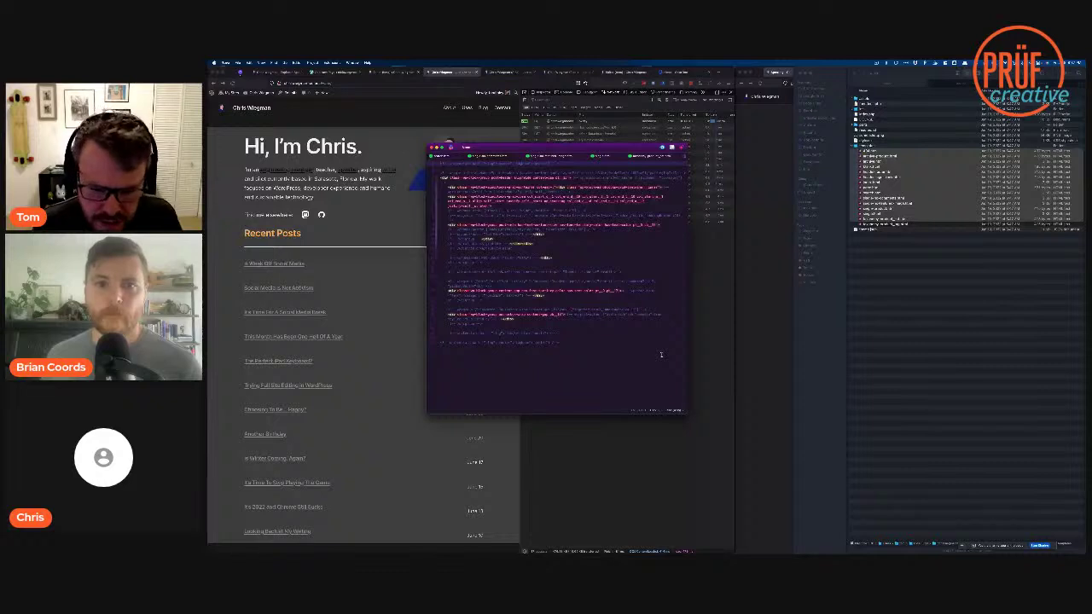
{"action": "left_click_drag", "start_coordinate": [686, 414], "coordinate": [796, 480]}
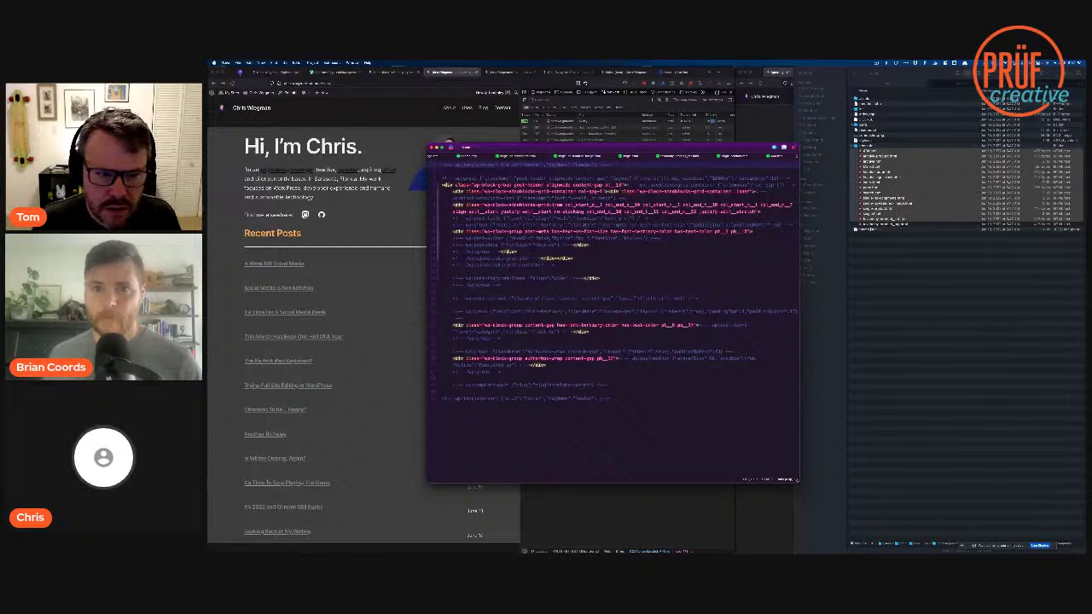
{"action": "left_click_drag", "start_coordinate": [796, 479], "coordinate": [749, 480]}
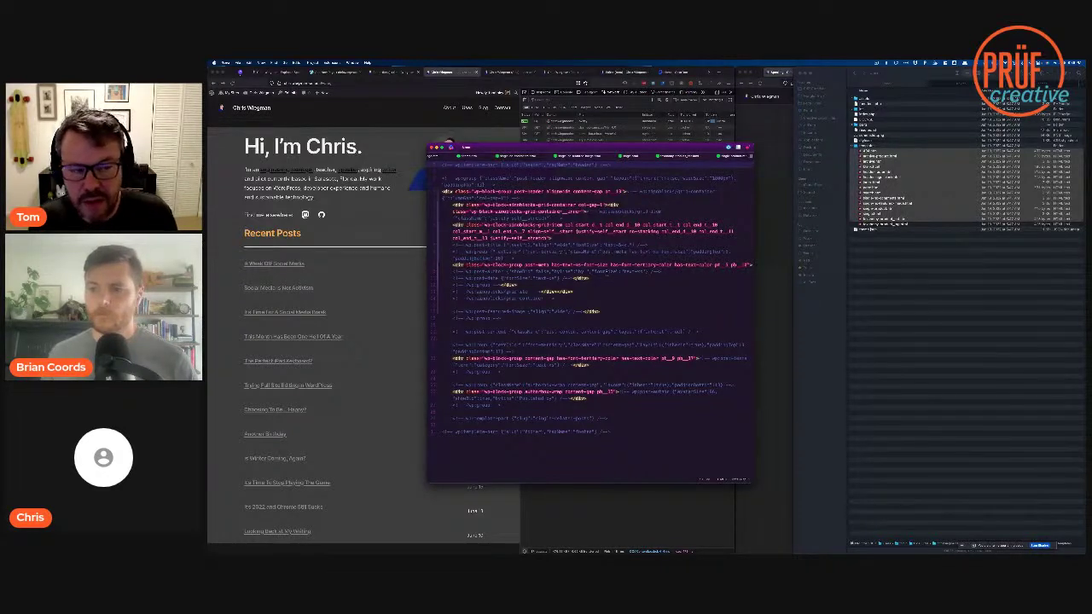
{"action": "left_click_drag", "start_coordinate": [617, 148], "coordinate": [671, 174]}
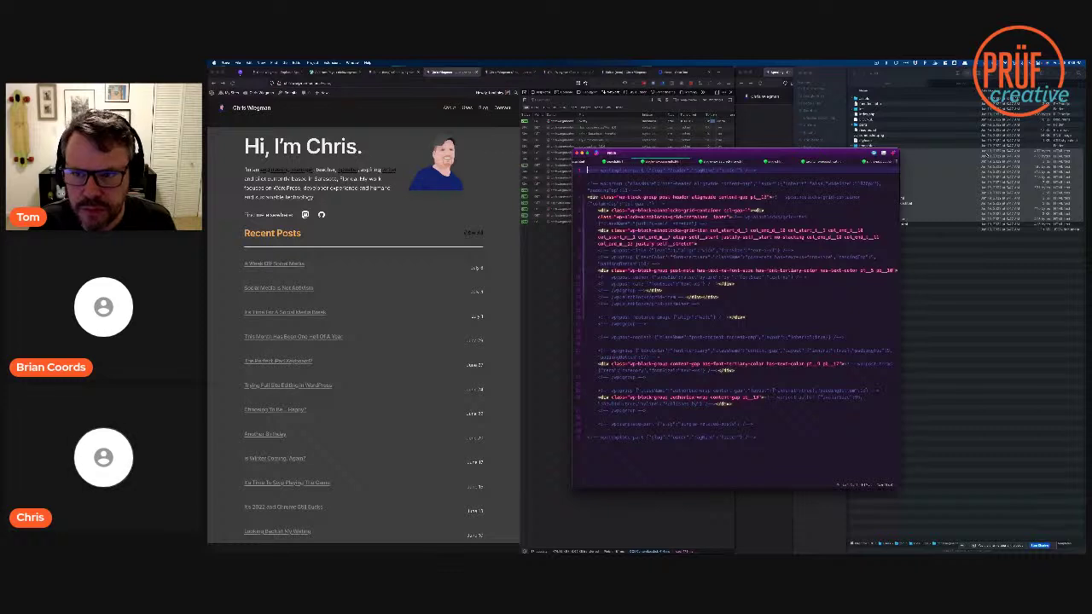
Step: Switch to the browser's Site Editor and show the list of all the theme's templates
{"action": "left_click", "coordinate": [854, 99]}
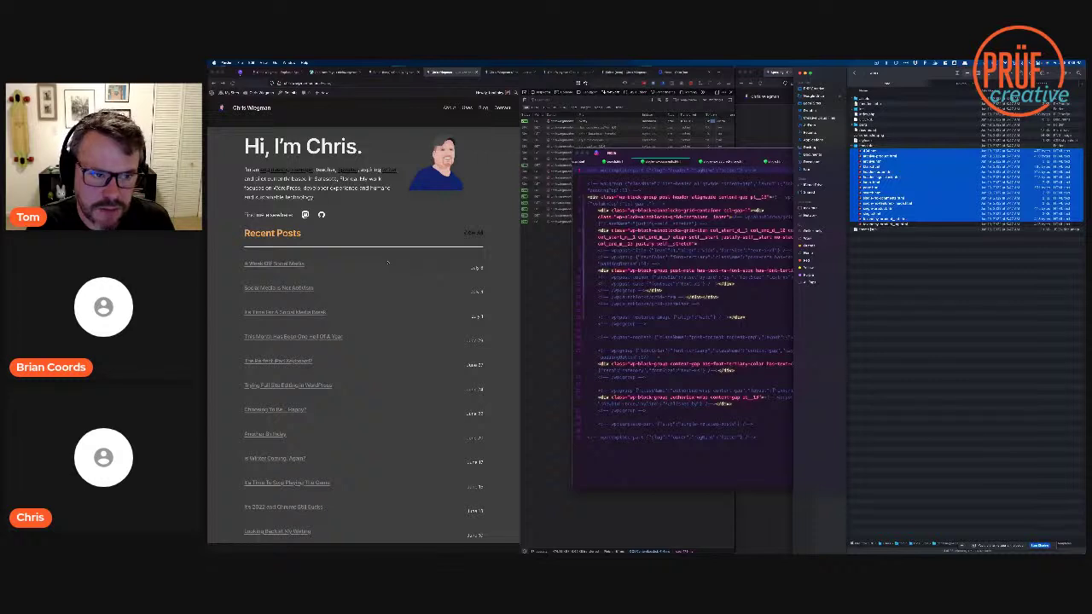
{"action": "left_click", "coordinate": [393, 72]}
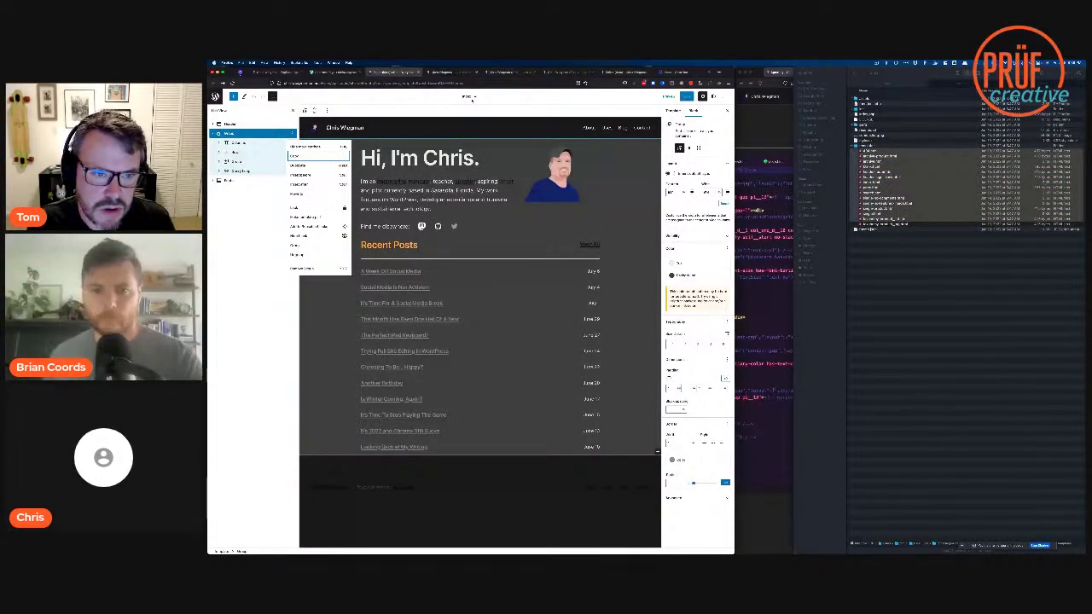
{"action": "left_click", "coordinate": [472, 98]}
{"action": "left_click", "coordinate": [483, 197]}
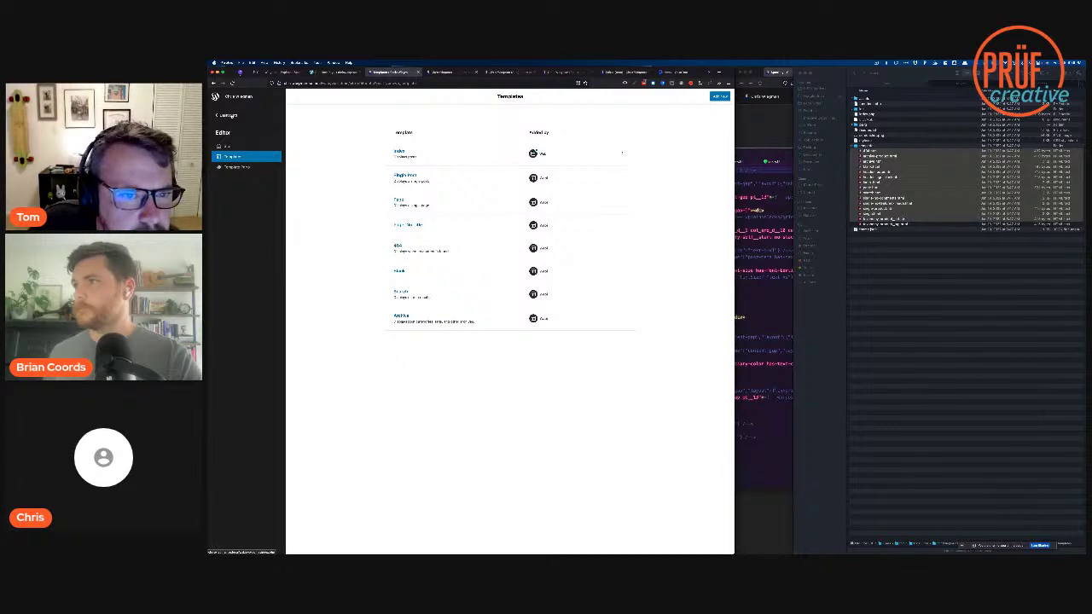
Step: Return to the WordPress dashboard, view the home template in the Site Editor again and go back to the front end
{"action": "left_click", "coordinate": [227, 115]}
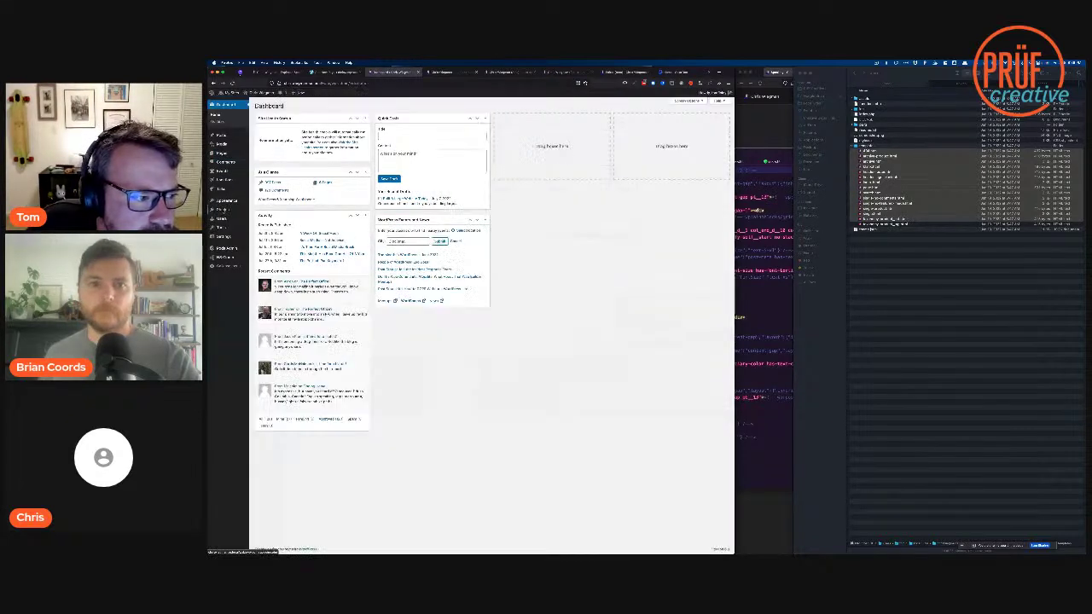
{"action": "mouse_move", "coordinate": [228, 202]}
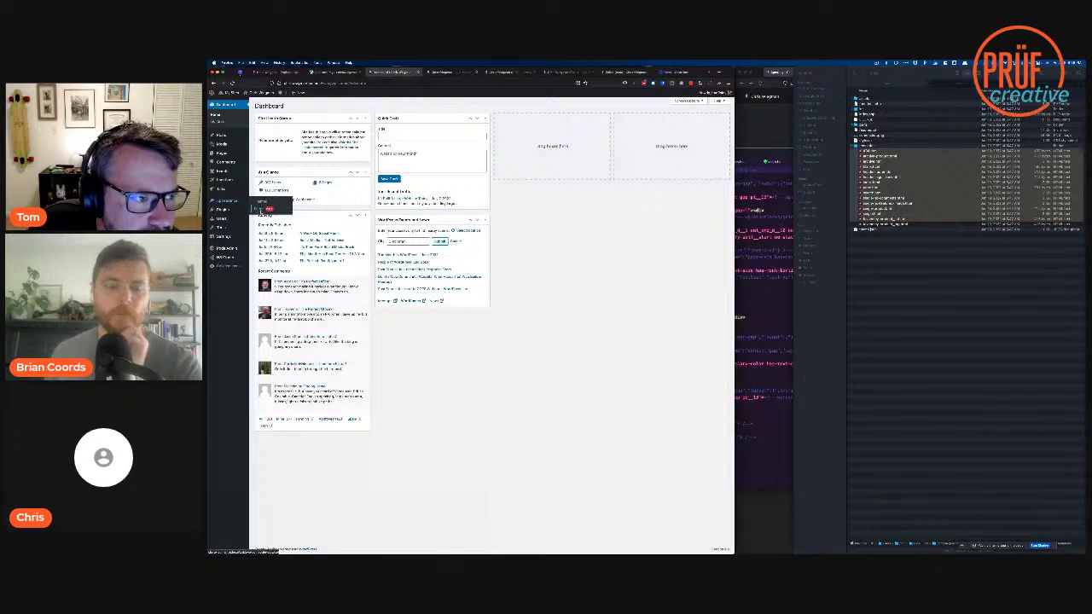
{"action": "left_click", "coordinate": [262, 209]}
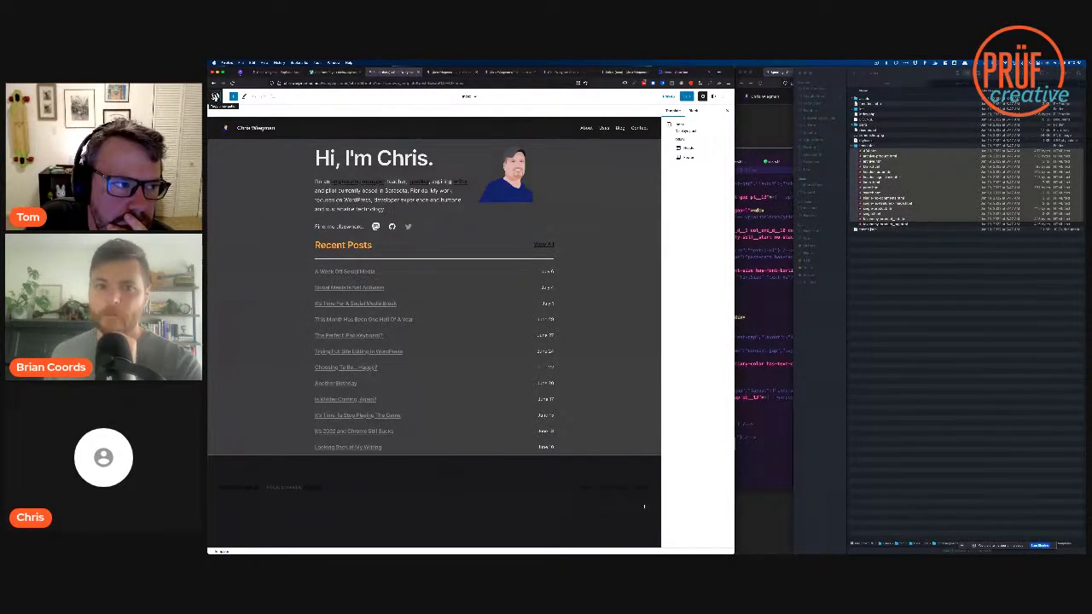
{"action": "left_click", "coordinate": [215, 96]}
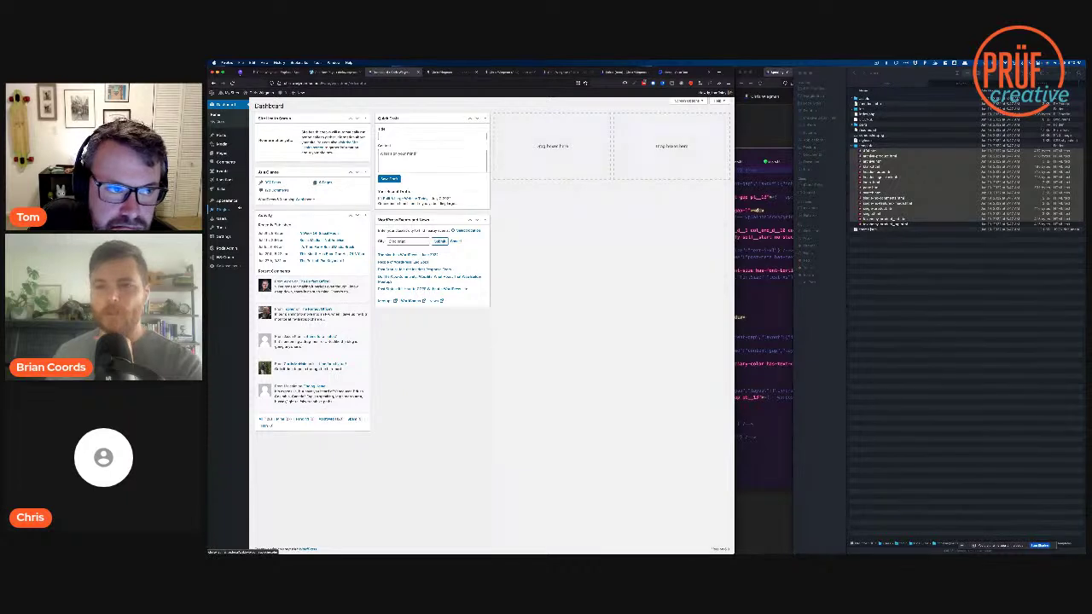
{"action": "left_click", "coordinate": [456, 73]}
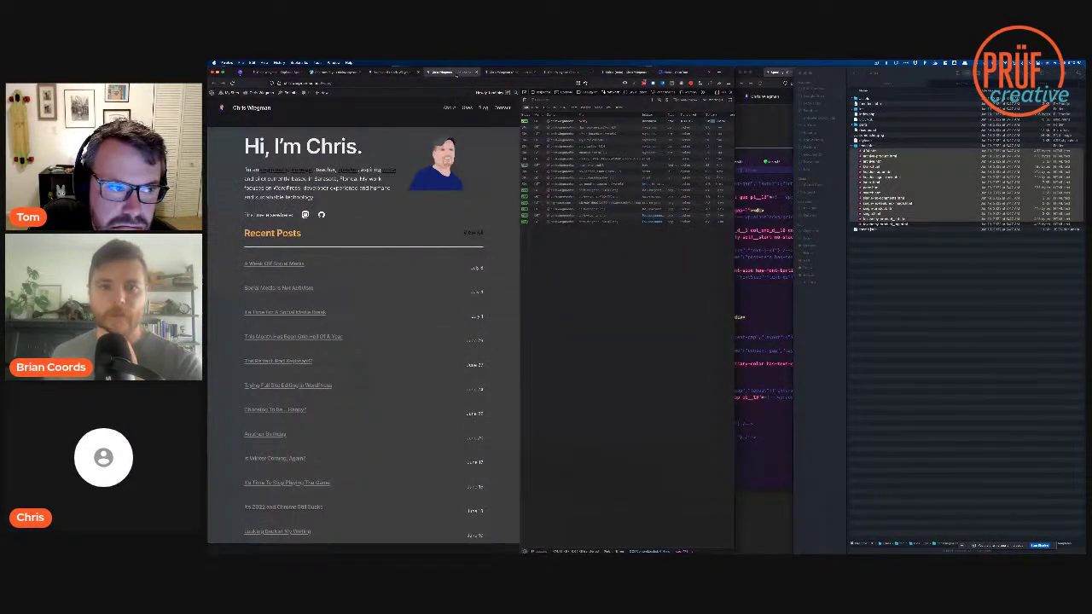
Step: Copy the Home page's intro Columns block from the list view and paste its markup at the end of the template file
{"action": "left_click", "coordinate": [339, 74]}
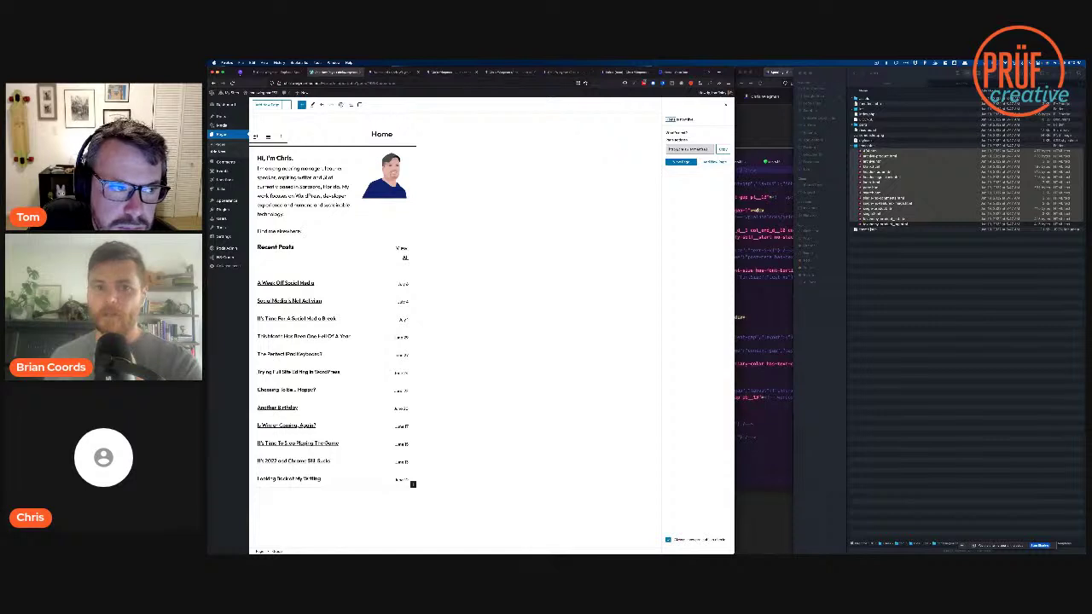
{"action": "left_click", "coordinate": [350, 105]}
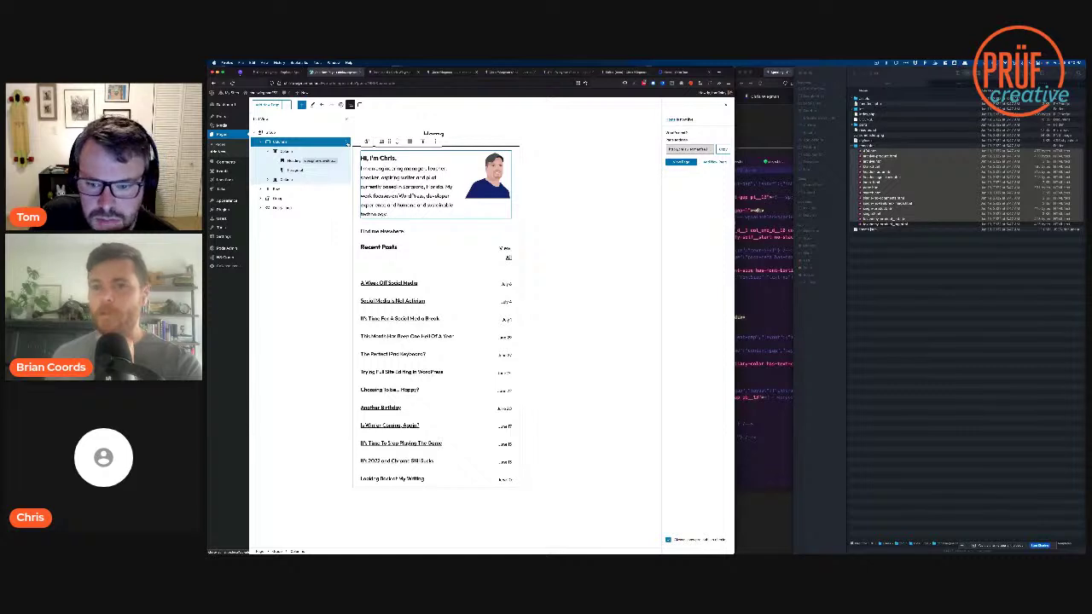
{"action": "left_click", "coordinate": [348, 144]}
{"action": "left_click", "coordinate": [349, 174]}
{"action": "left_click", "coordinate": [768, 448]}
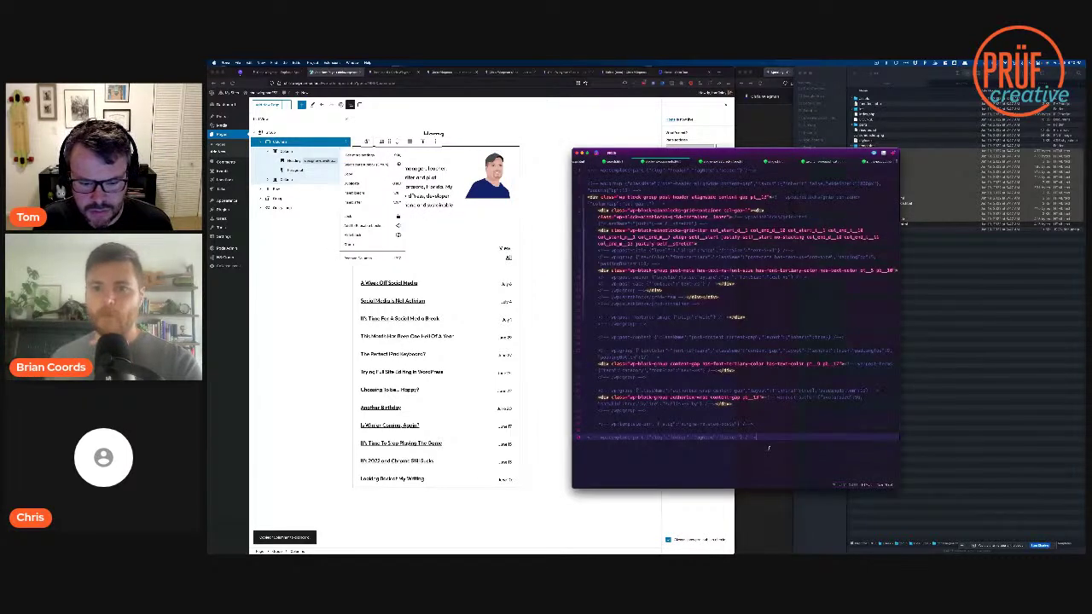
{"action": "key", "text": "super+v"}
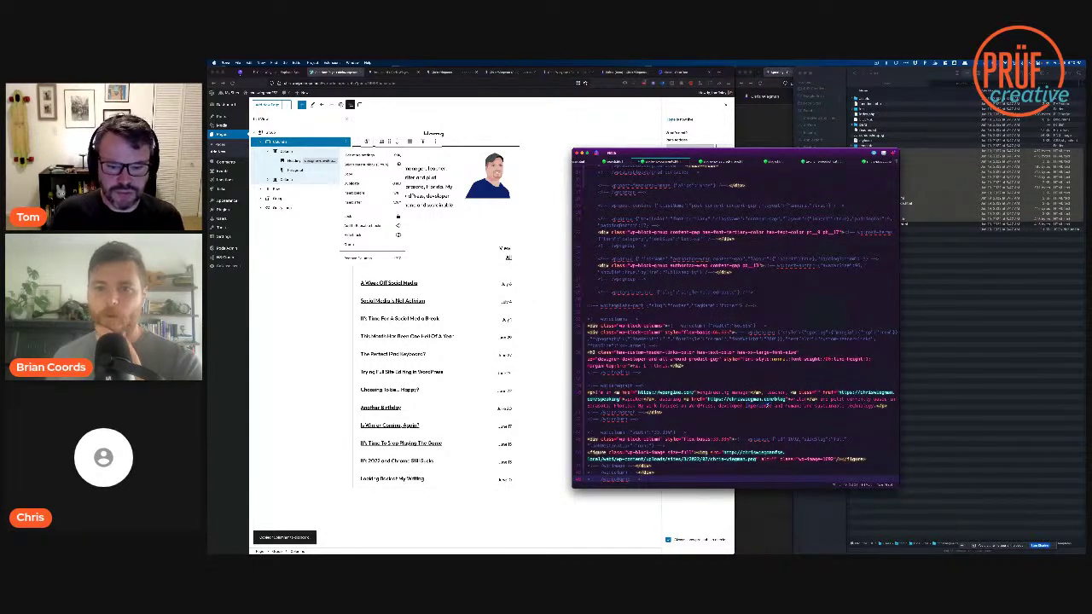
Step: Highlight a word in the pasted paragraph markup, then undo the paste in the template file
{"action": "double_click", "coordinate": [758, 406]}
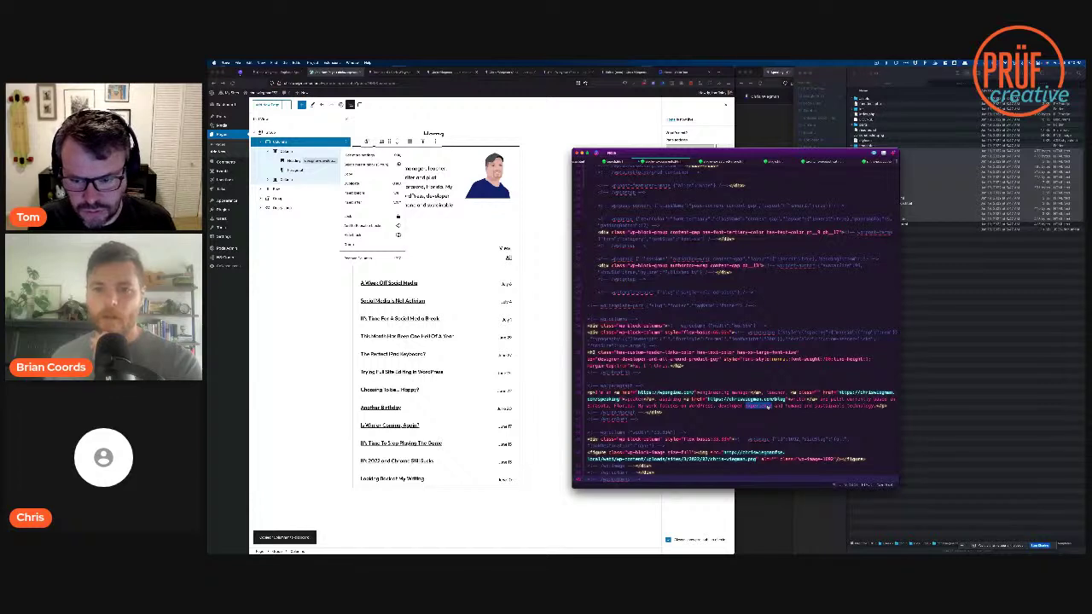
{"action": "left_click", "coordinate": [769, 407]}
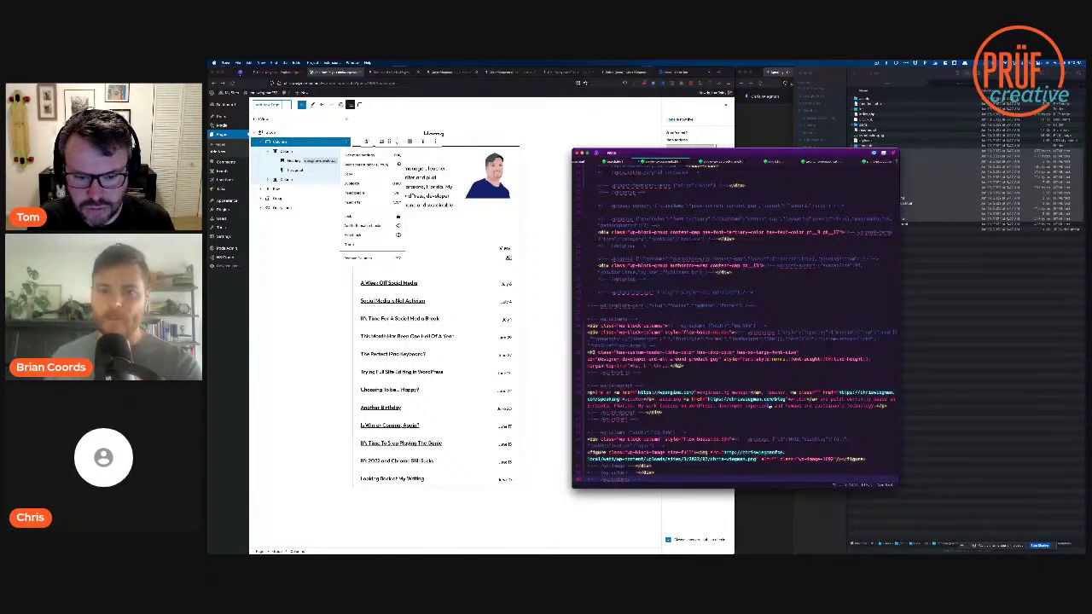
{"action": "double_click", "coordinate": [759, 406]}
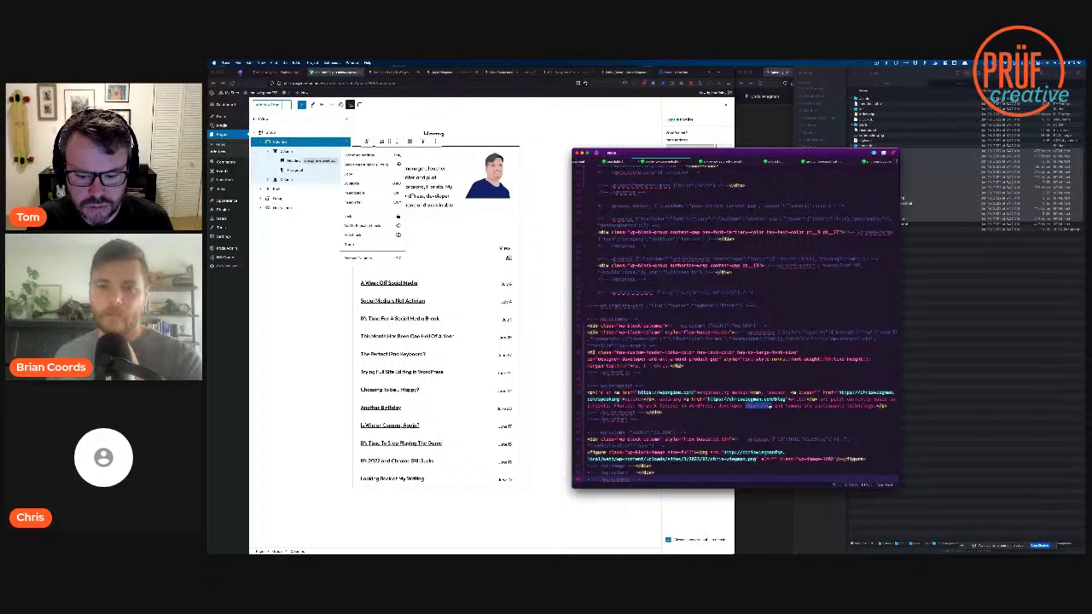
{"action": "key", "text": "super+z"}
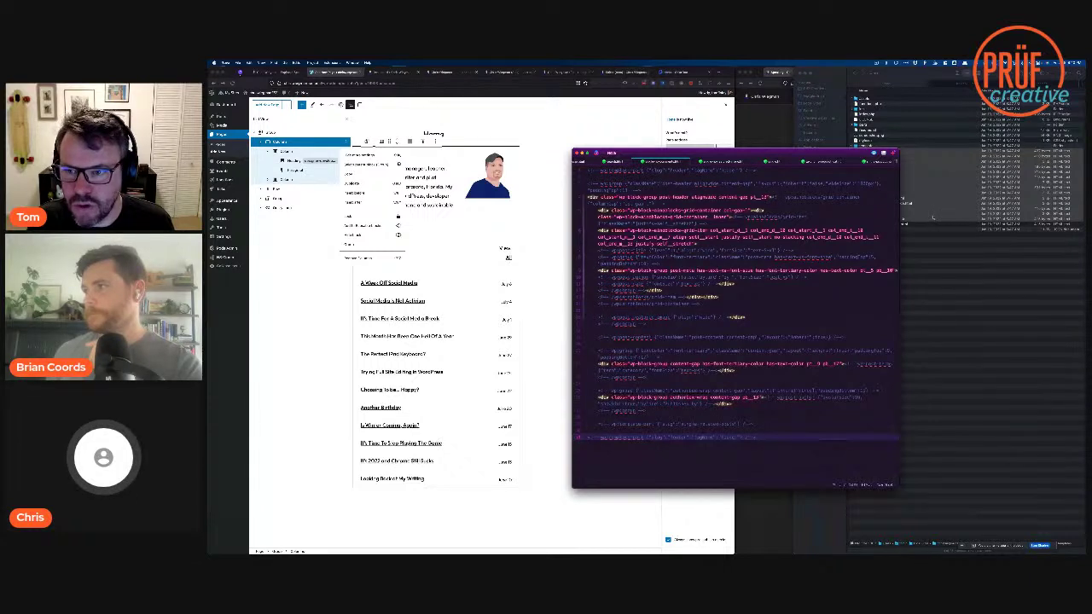
Step: Reposition the code editor window, collapse the templates folder in Finder and return to the template markup
{"action": "left_click_drag", "start_coordinate": [757, 160], "coordinate": [744, 175]}
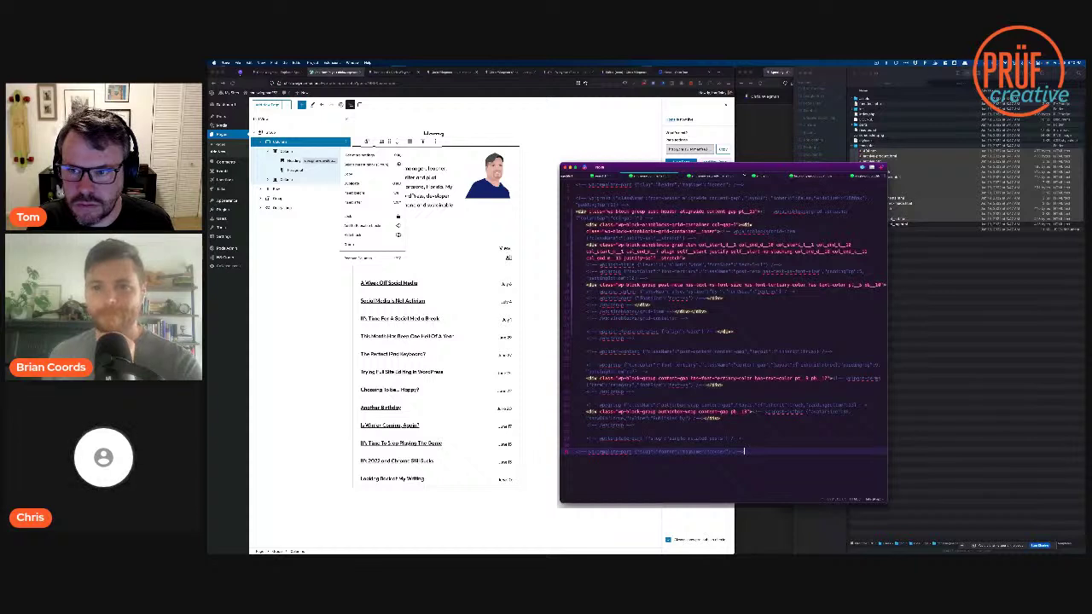
{"action": "left_click_drag", "start_coordinate": [744, 175], "coordinate": [709, 198]}
{"action": "left_click", "coordinate": [851, 146]}
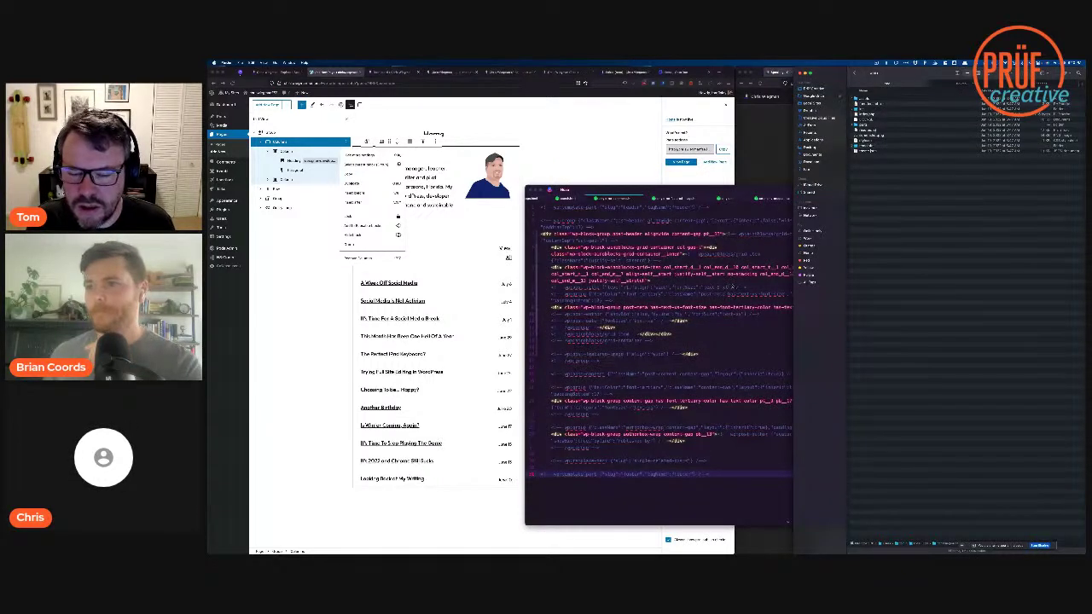
{"action": "left_click", "coordinate": [732, 286]}
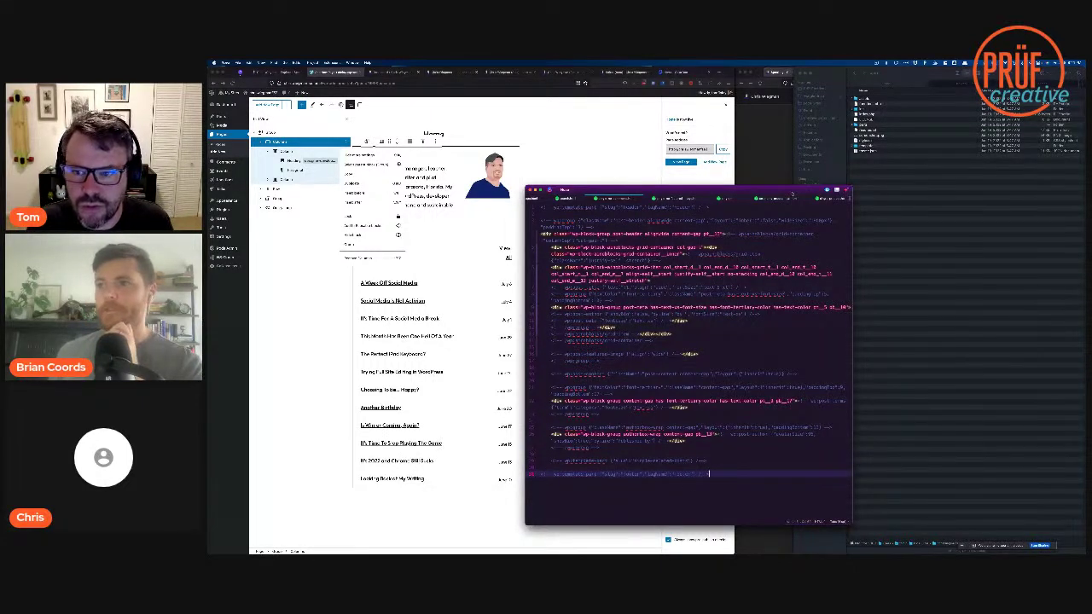
Step: Move the code editor window aside, inspect the contents of the folder below assets in Finder, and collapse it again
{"action": "left_click_drag", "start_coordinate": [824, 195], "coordinate": [866, 197]}
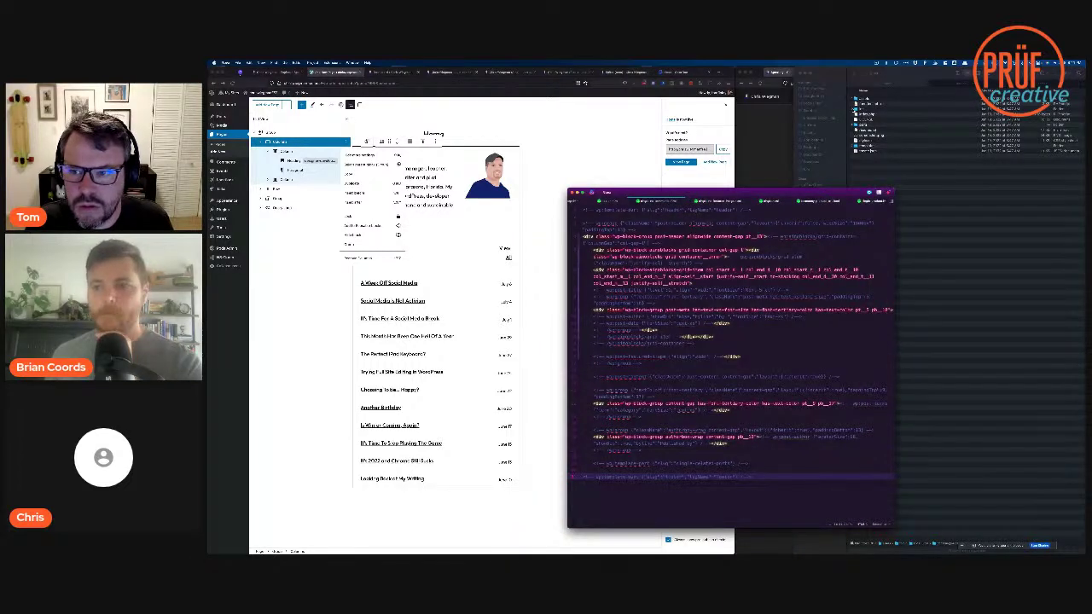
{"action": "left_click", "coordinate": [854, 110]}
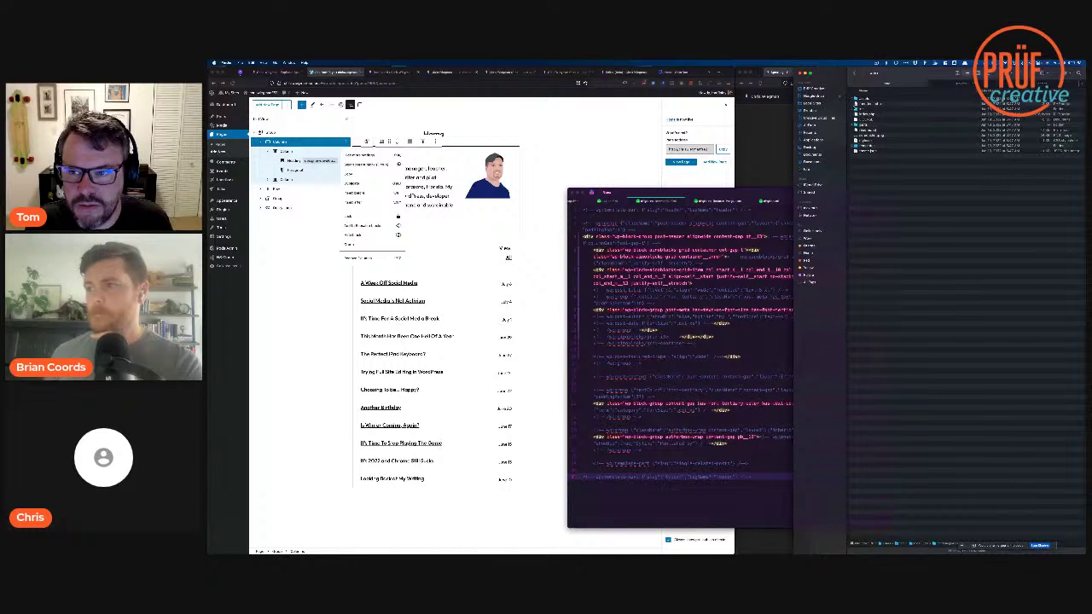
{"action": "left_click", "coordinate": [854, 109]}
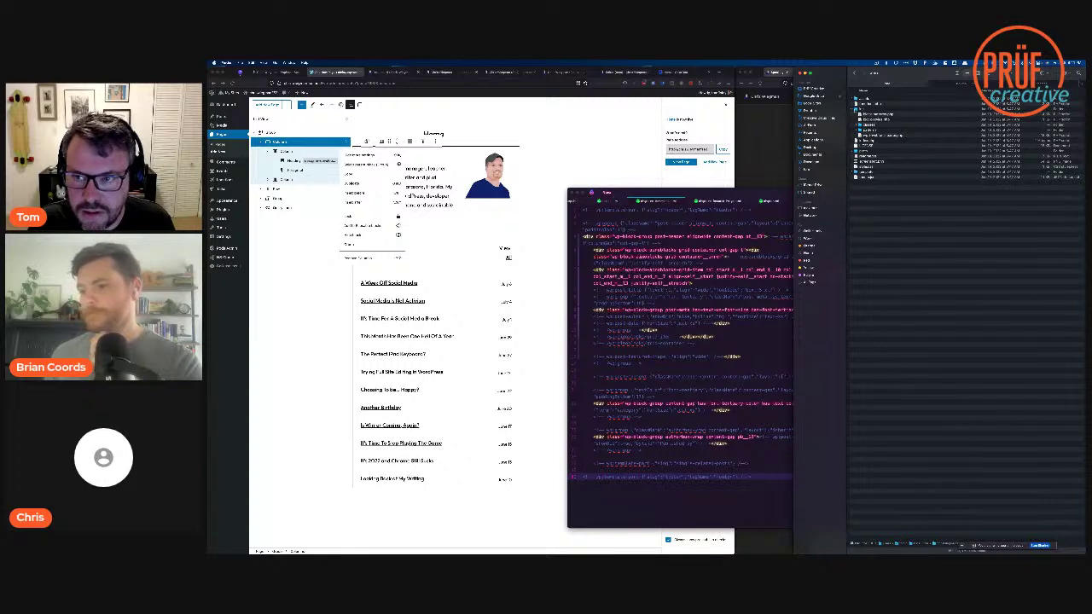
{"action": "left_click", "coordinate": [853, 109]}
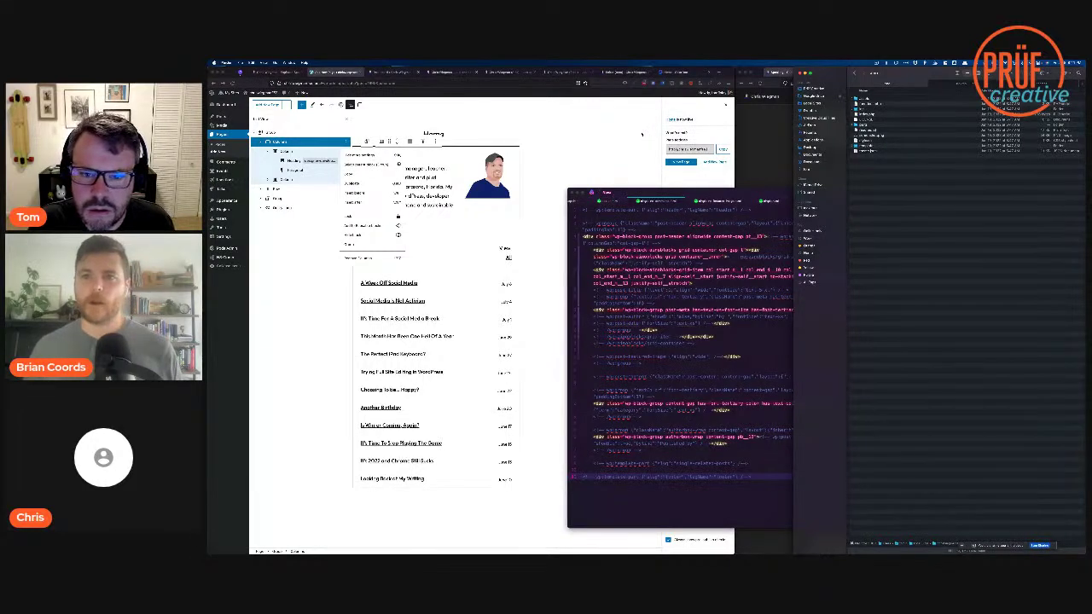
Step: Switch to the dark-themed Home page's editor in the browser, show its list view and expand both top-level blocks and the second one's rows
{"action": "left_click", "coordinate": [643, 123]}
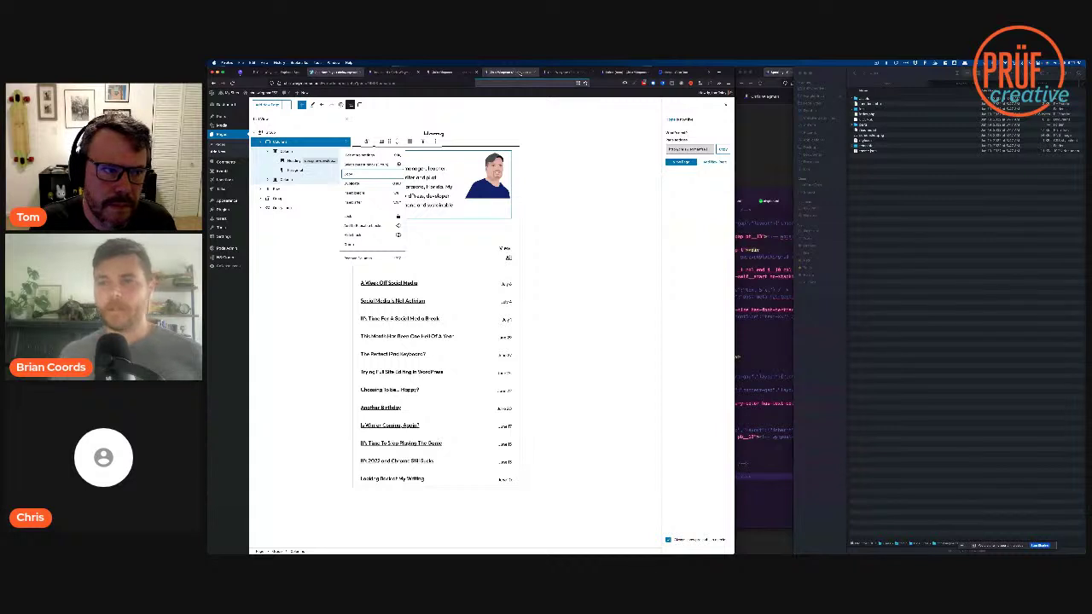
{"action": "left_click", "coordinate": [514, 73]}
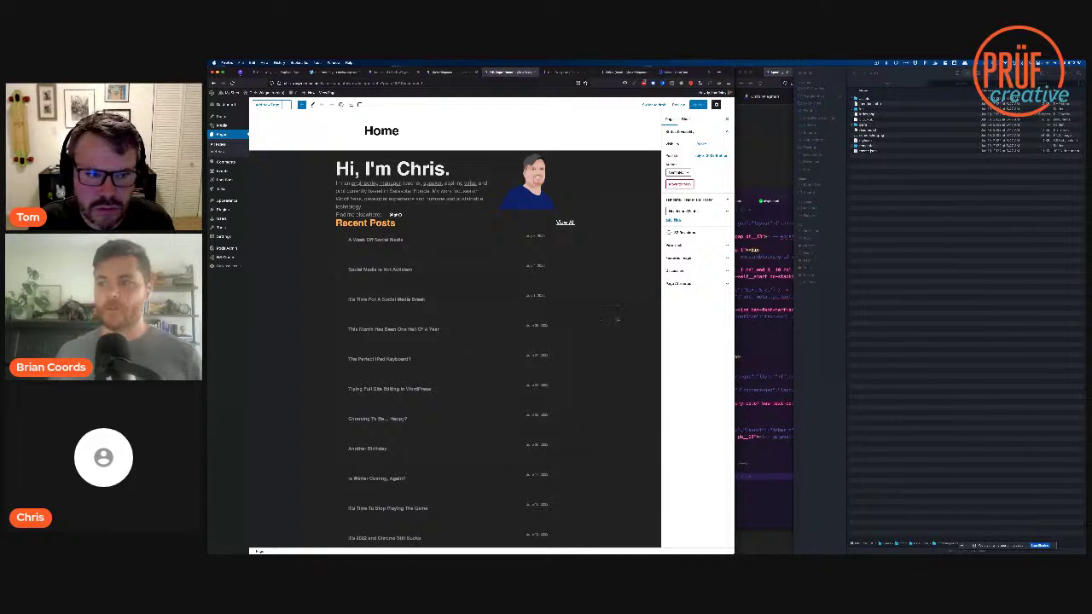
{"action": "left_click", "coordinate": [348, 105]}
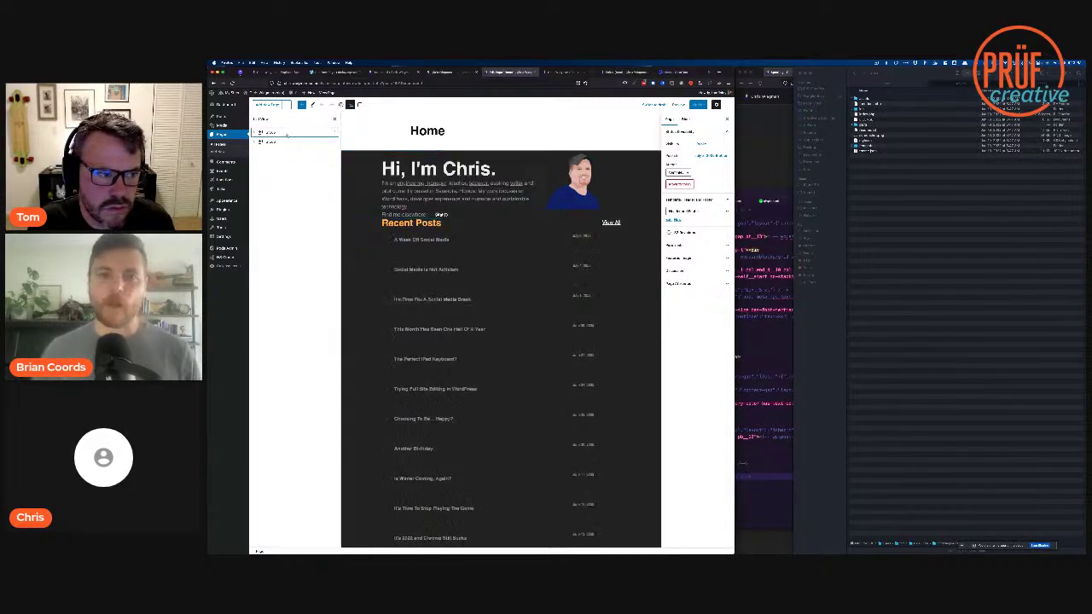
{"action": "left_click", "coordinate": [254, 133]}
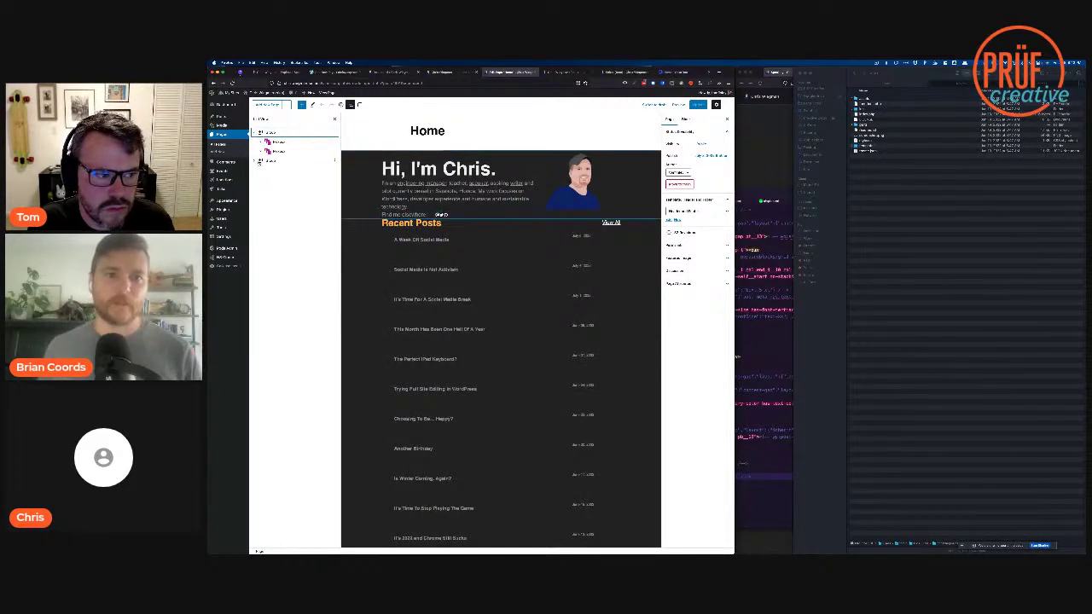
{"action": "left_click", "coordinate": [254, 160]}
{"action": "left_click", "coordinate": [261, 171]}
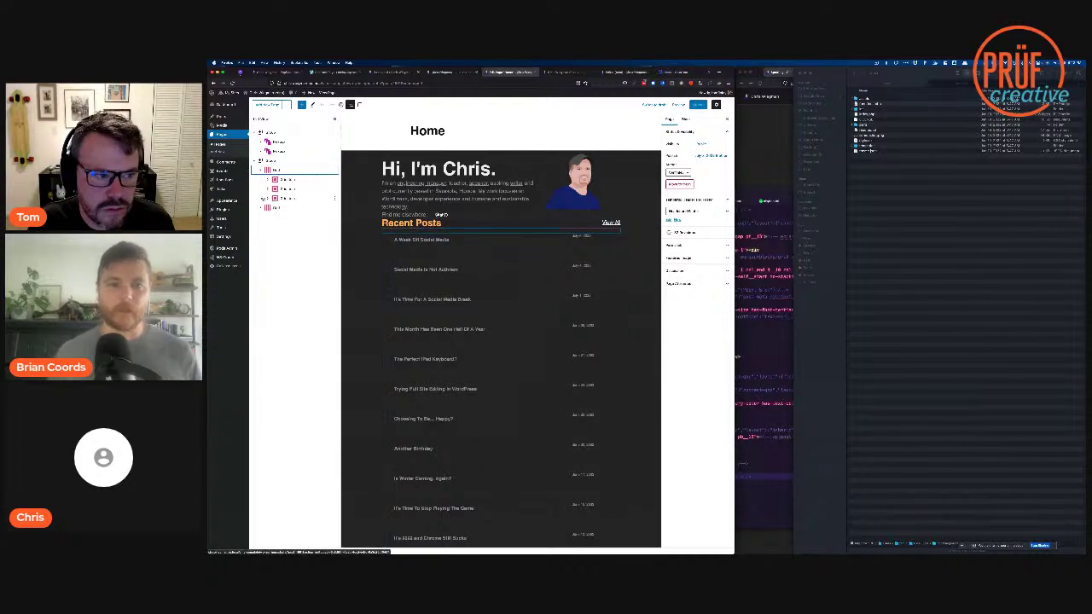
{"action": "left_click", "coordinate": [261, 208]}
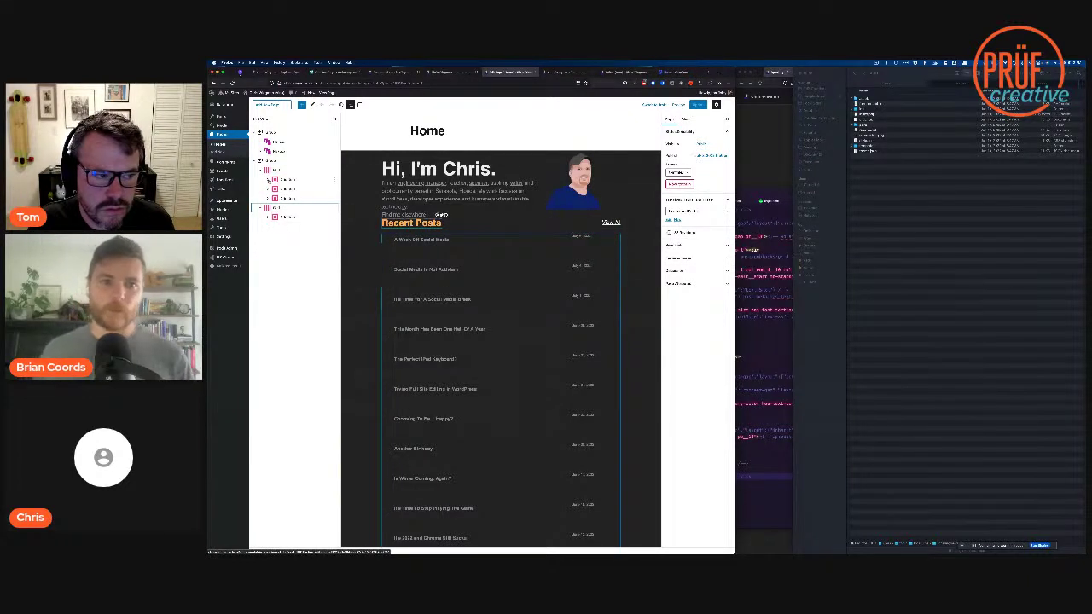
Step: Expand the remaining nested blocks in the Home page's list view, including the Query Loop, and bring the template markup window back beside it
{"action": "left_click", "coordinate": [268, 180]}
{"action": "left_click", "coordinate": [268, 198]}
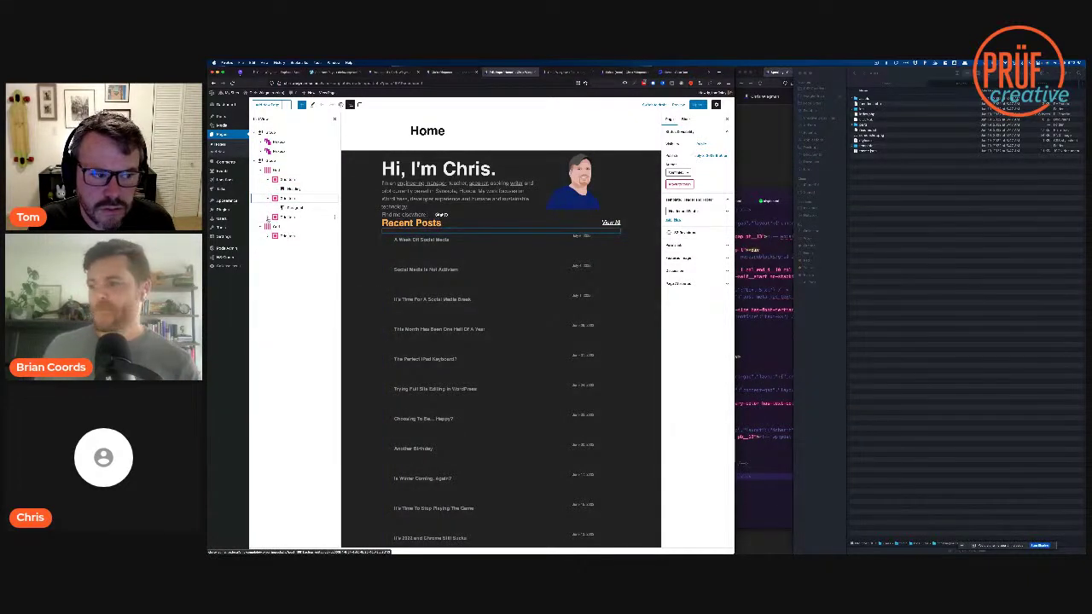
{"action": "left_click", "coordinate": [268, 216]}
{"action": "left_click", "coordinate": [268, 265]}
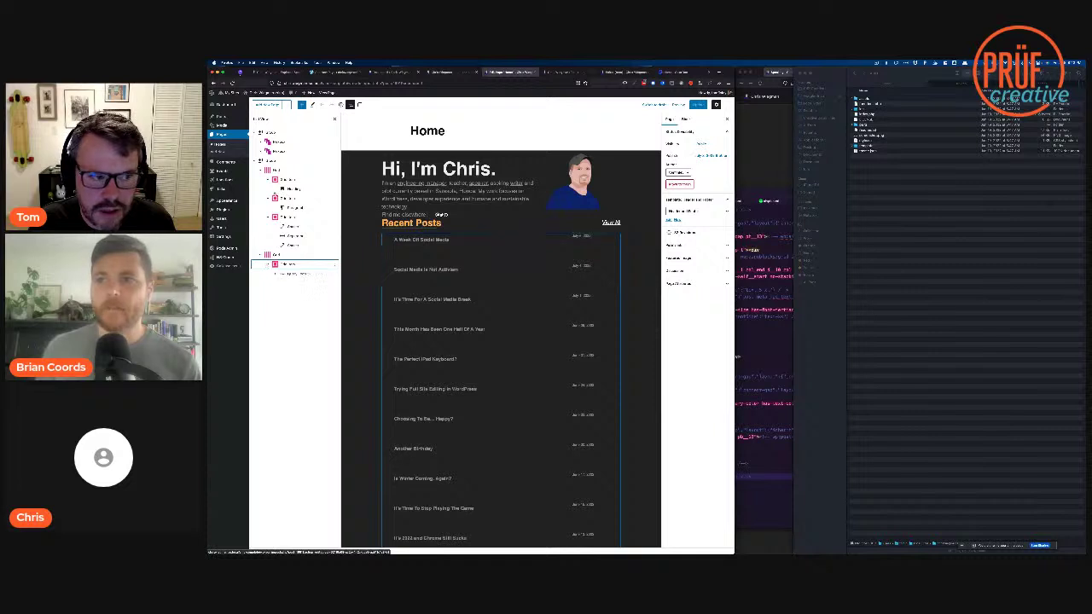
{"action": "left_click", "coordinate": [275, 274]}
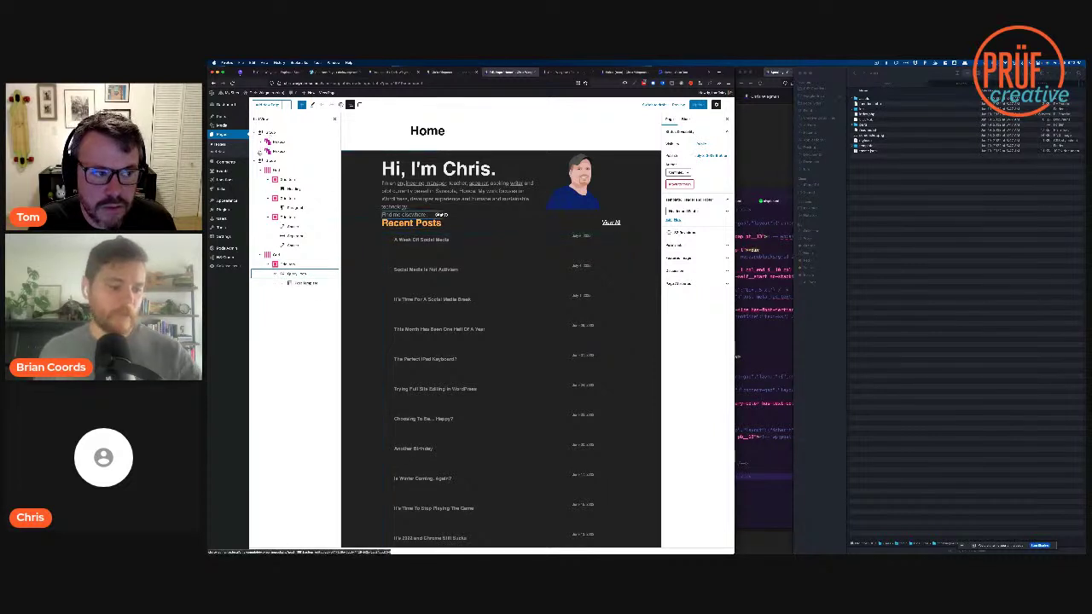
{"action": "left_click", "coordinate": [260, 152]}
{"action": "left_click", "coordinate": [260, 143]}
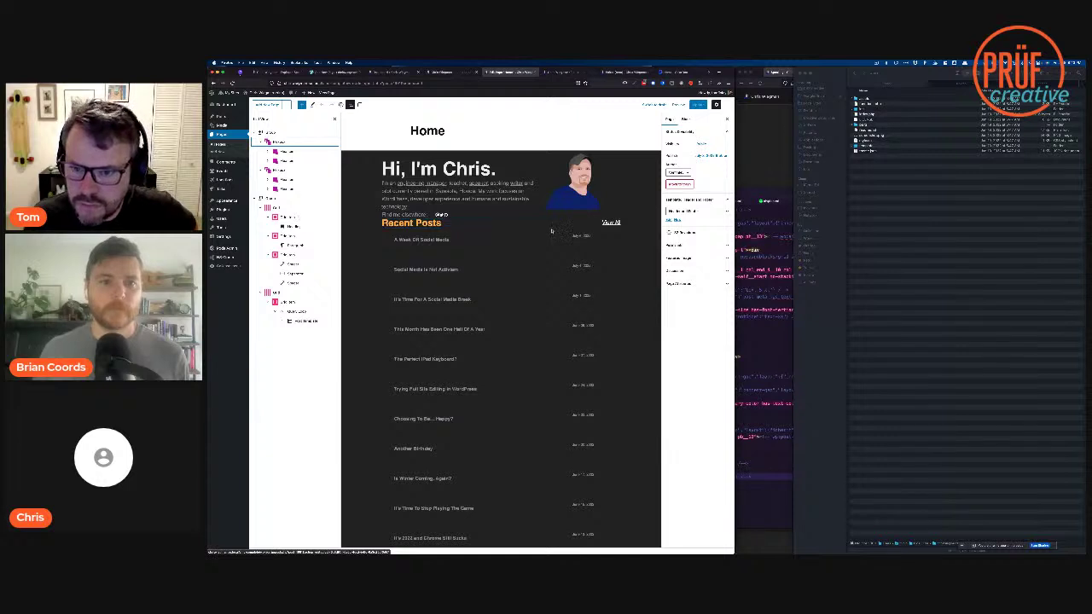
{"action": "left_click_drag", "start_coordinate": [778, 194], "coordinate": [820, 156]}
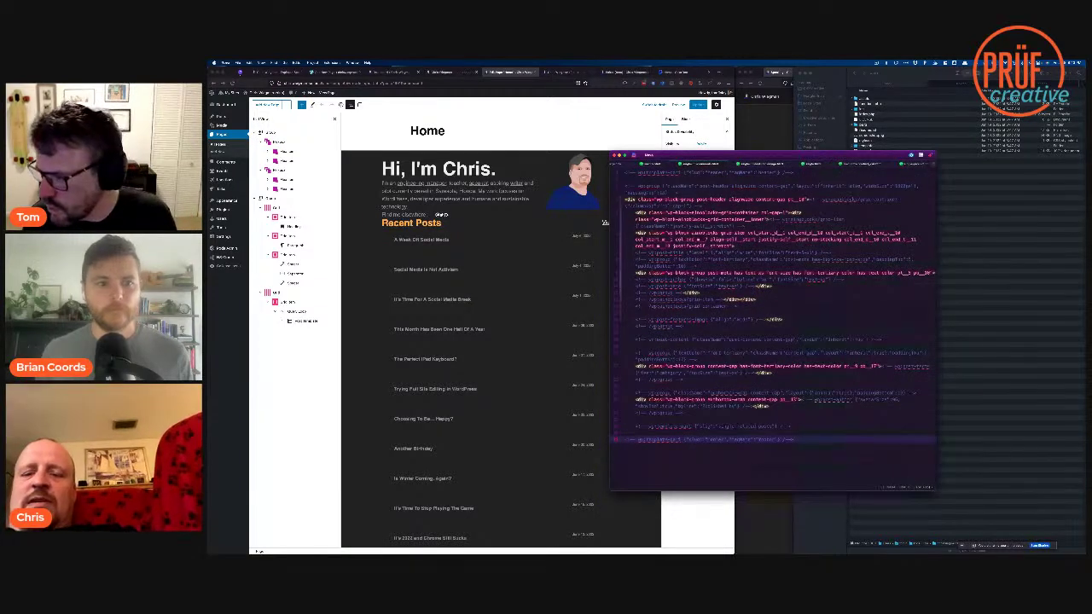